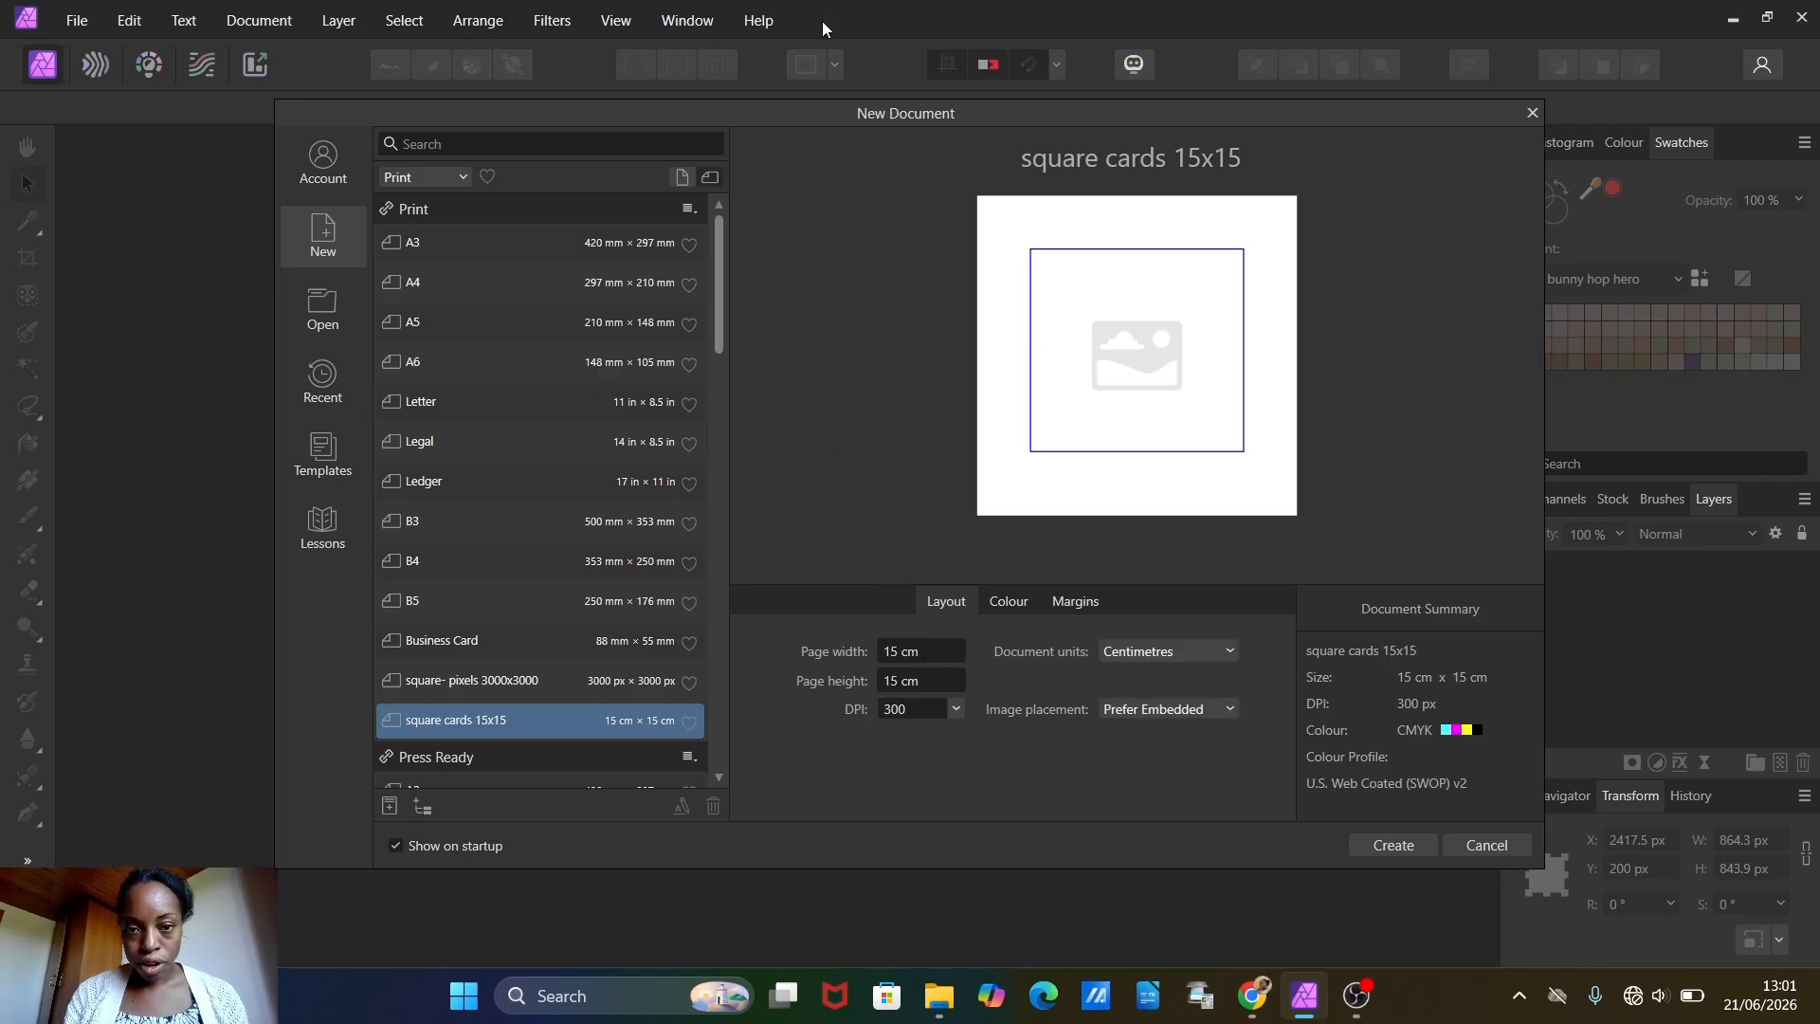
# Step: Create a new document measured in pixels, with a page width and height of 3500 px
pyautogui.click(1229, 654)
pyautogui.click(1149, 681)
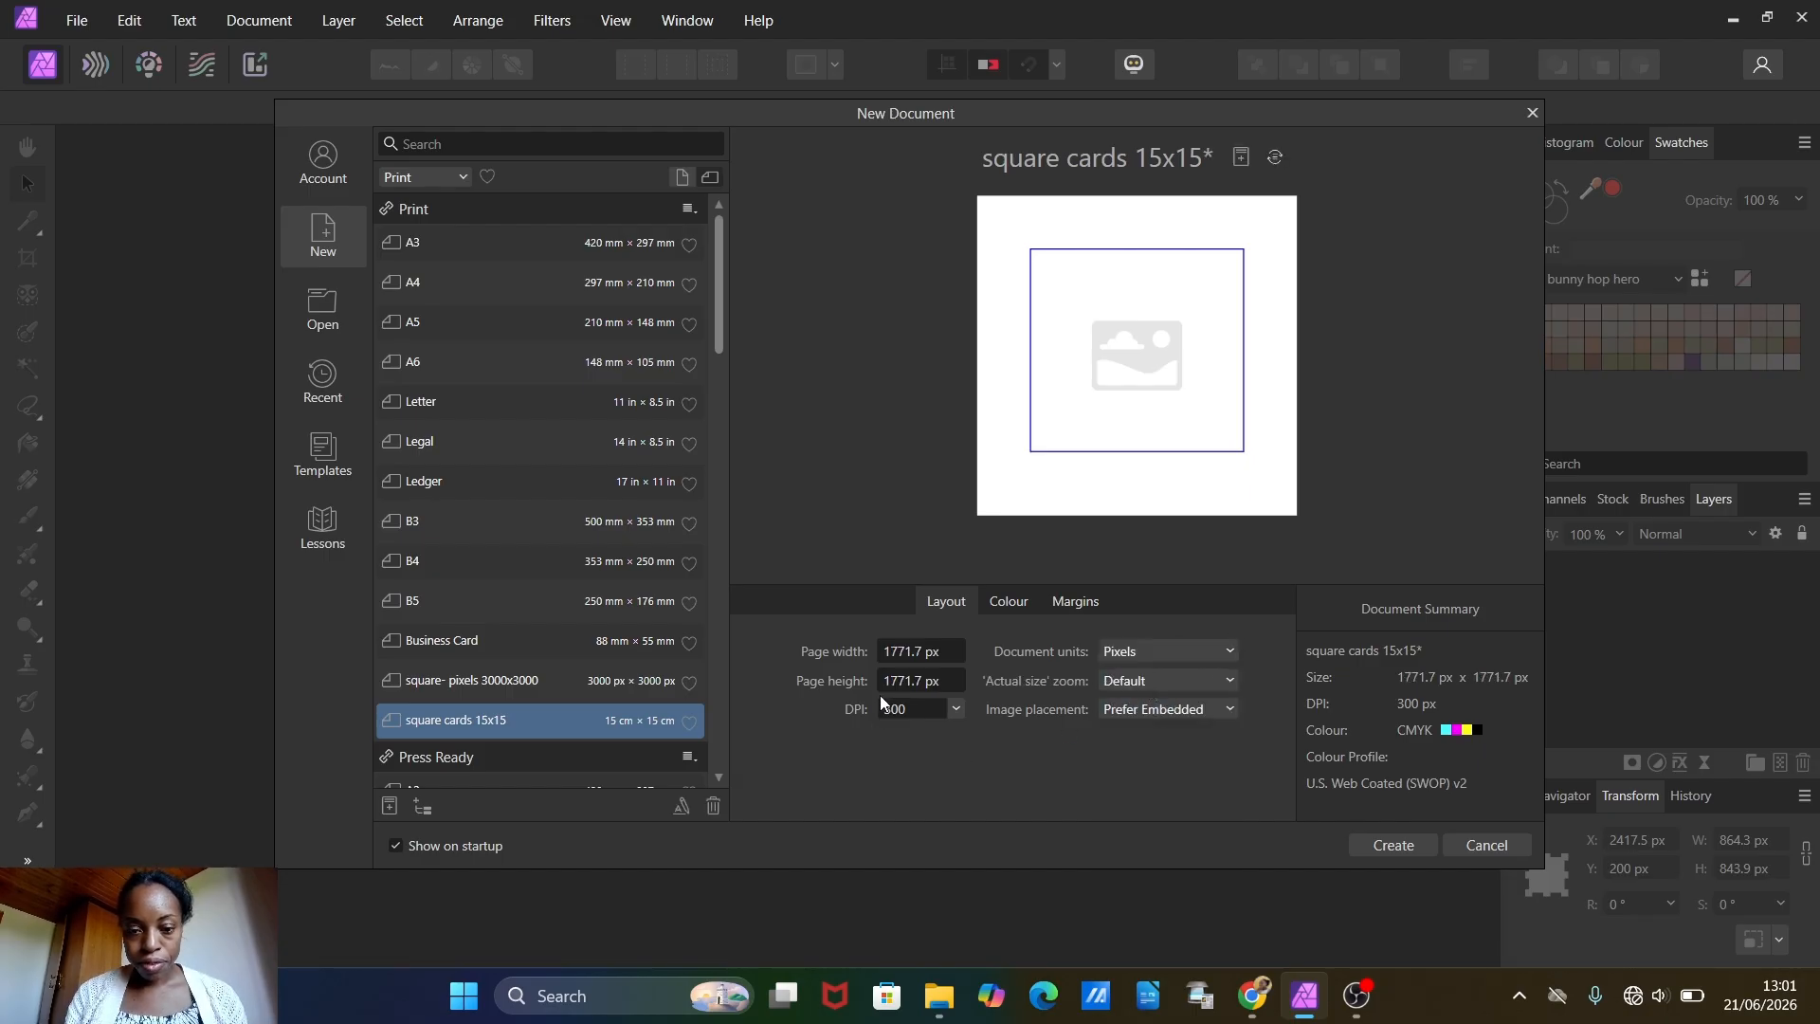
pyautogui.click(916, 654)
pyautogui.write('3500')
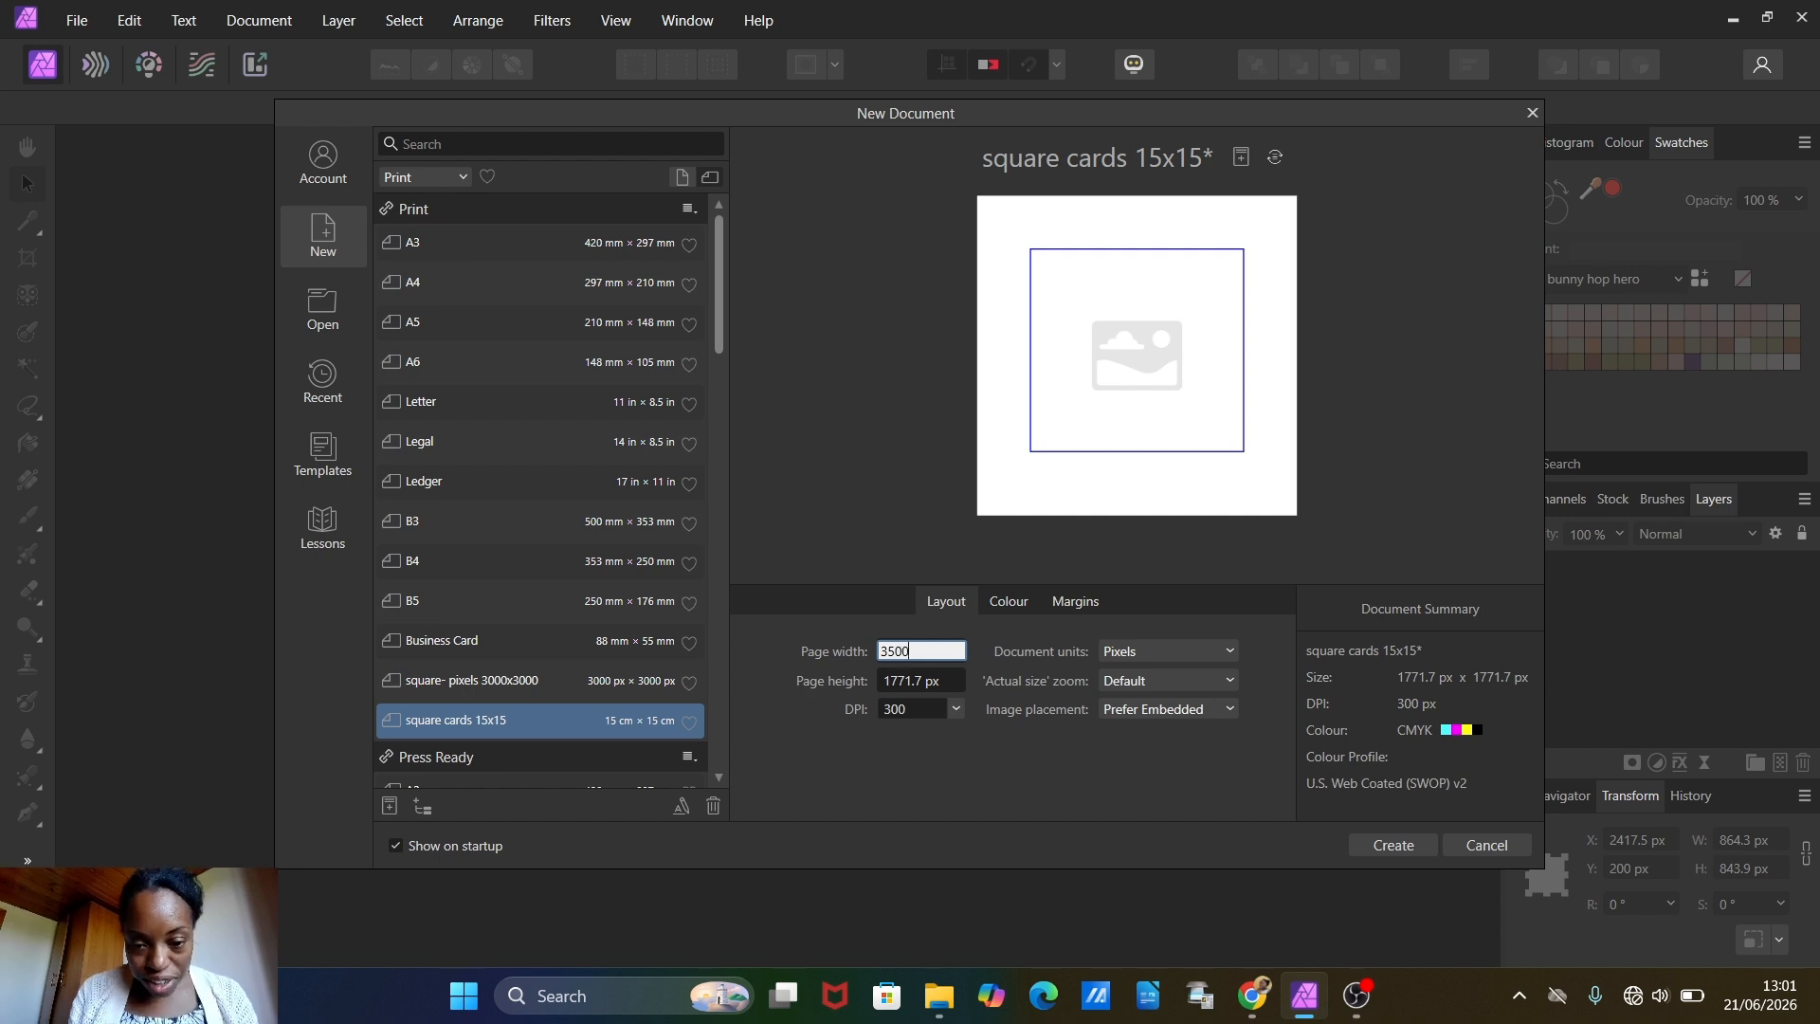
pyautogui.press('Tab')
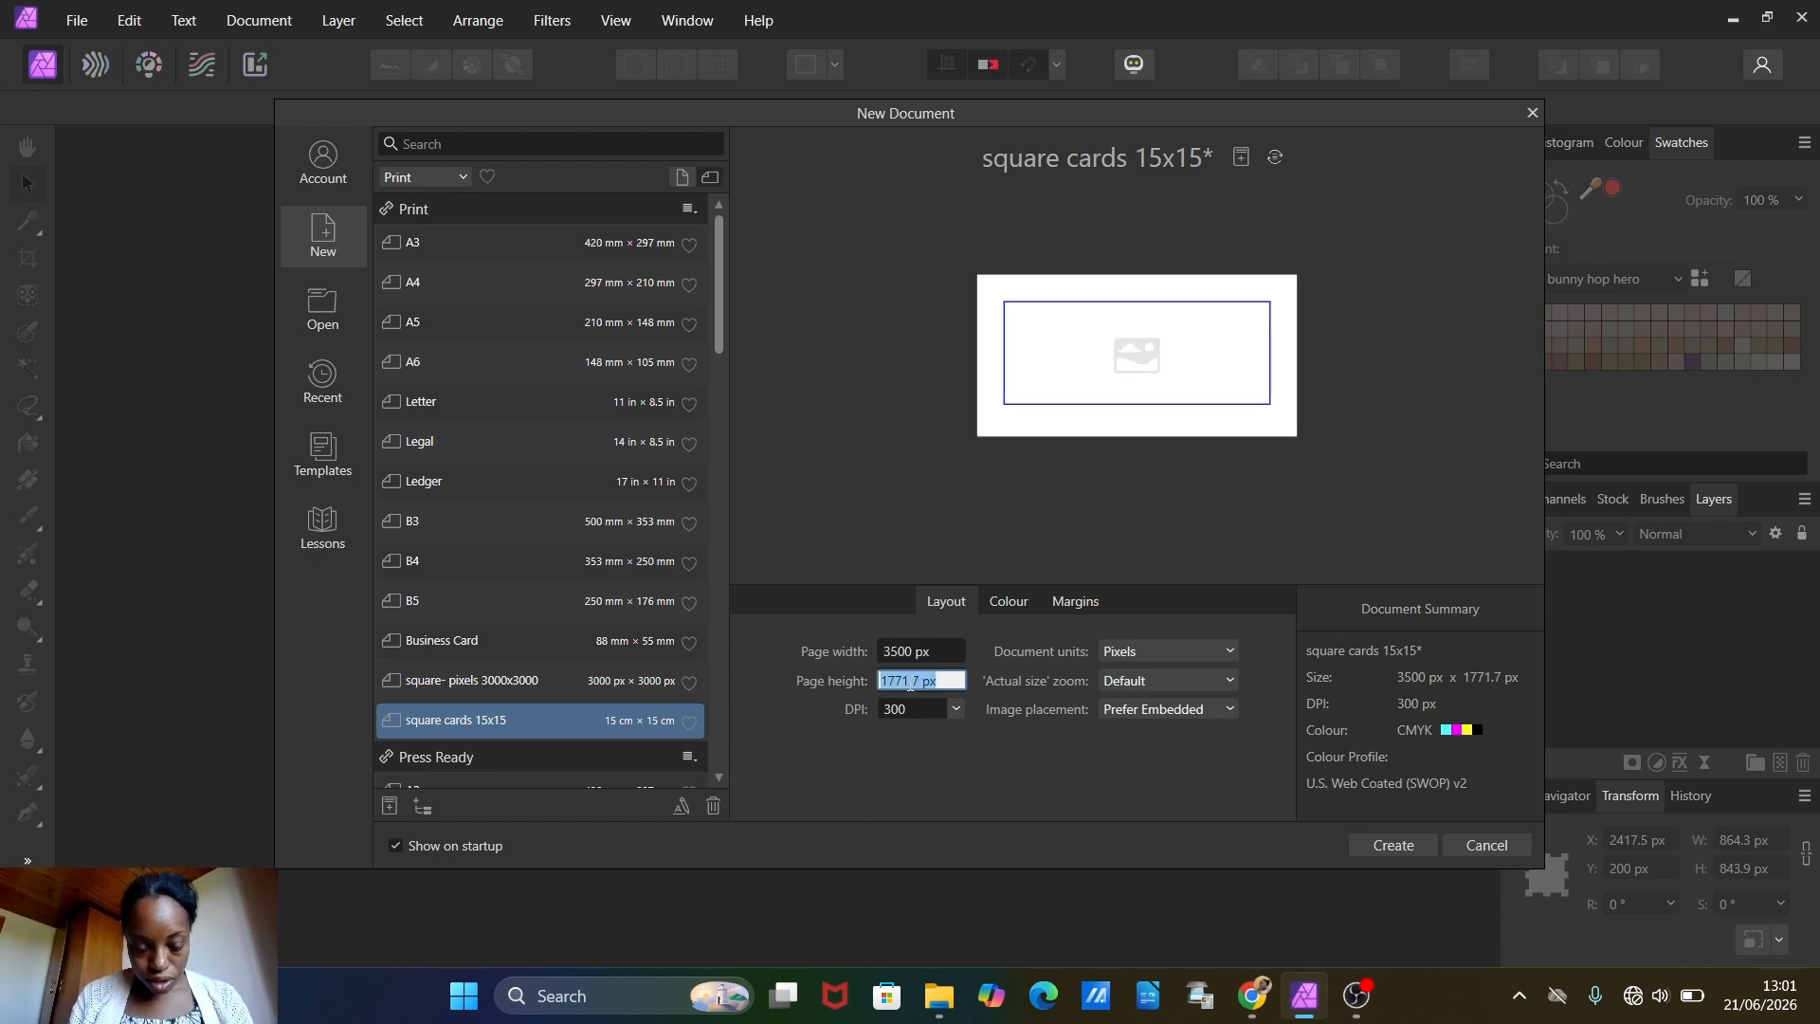
pyautogui.write('3500')
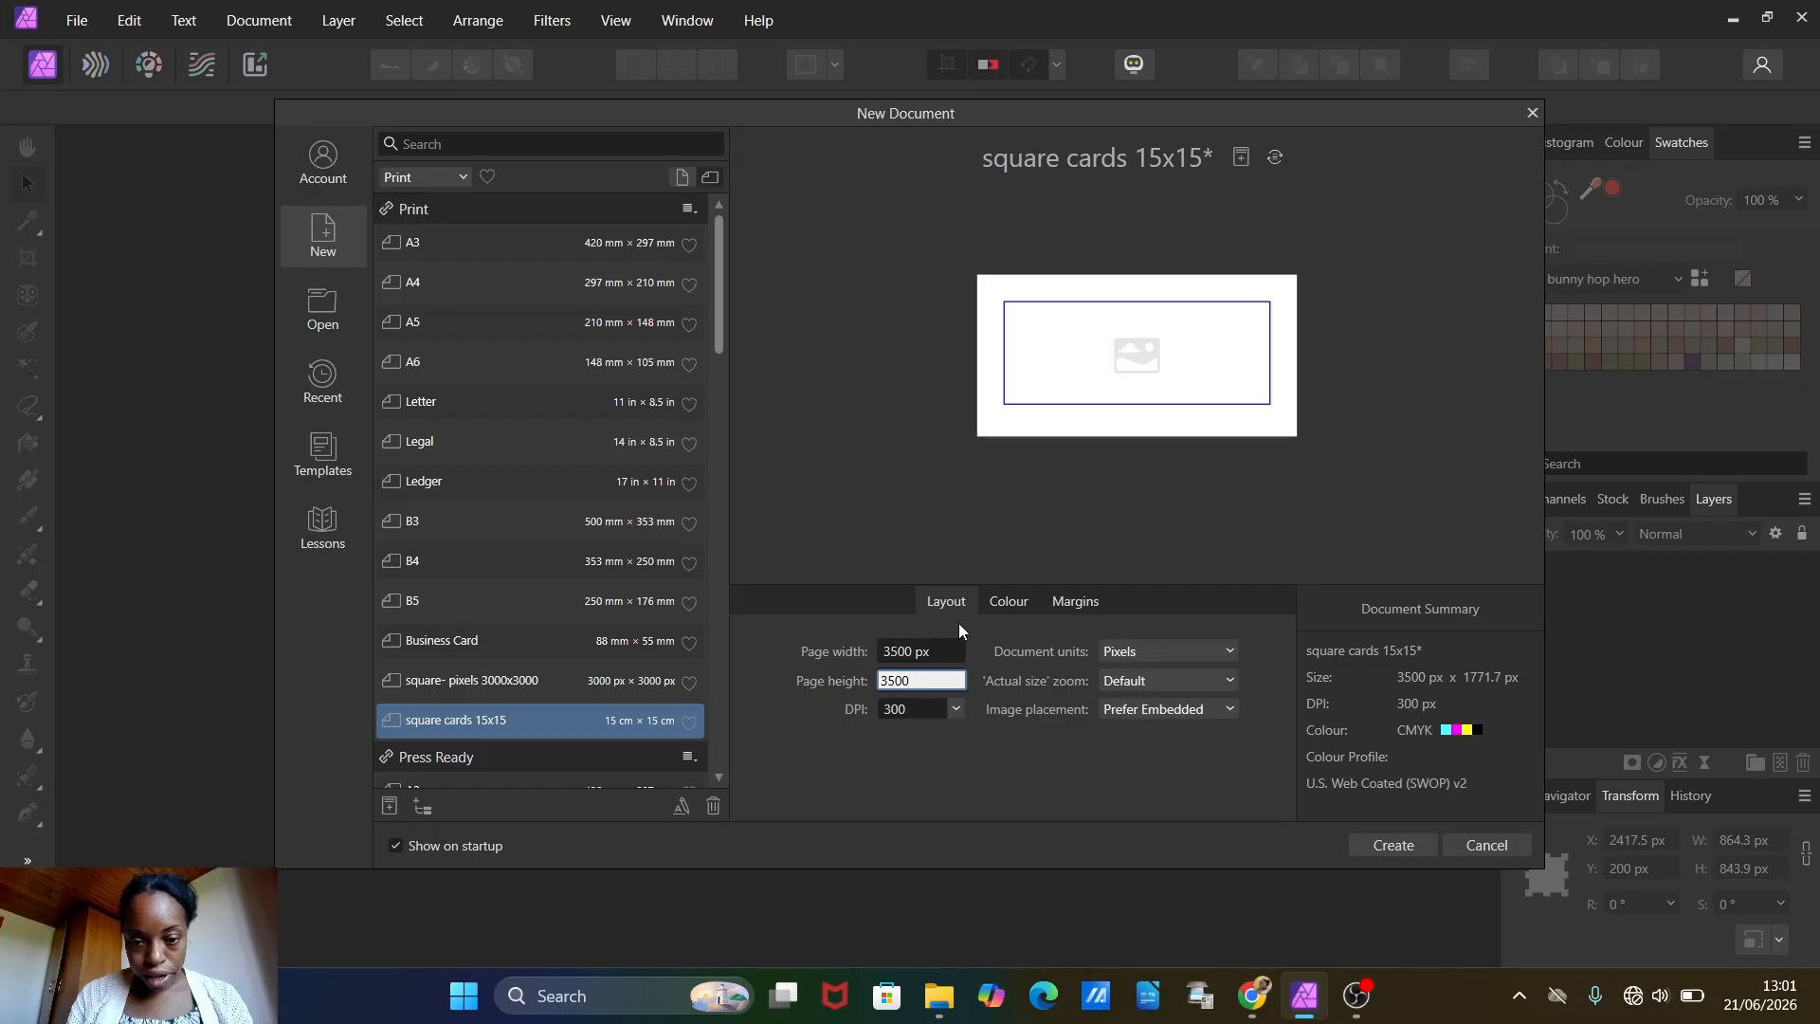
pyautogui.click(949, 653)
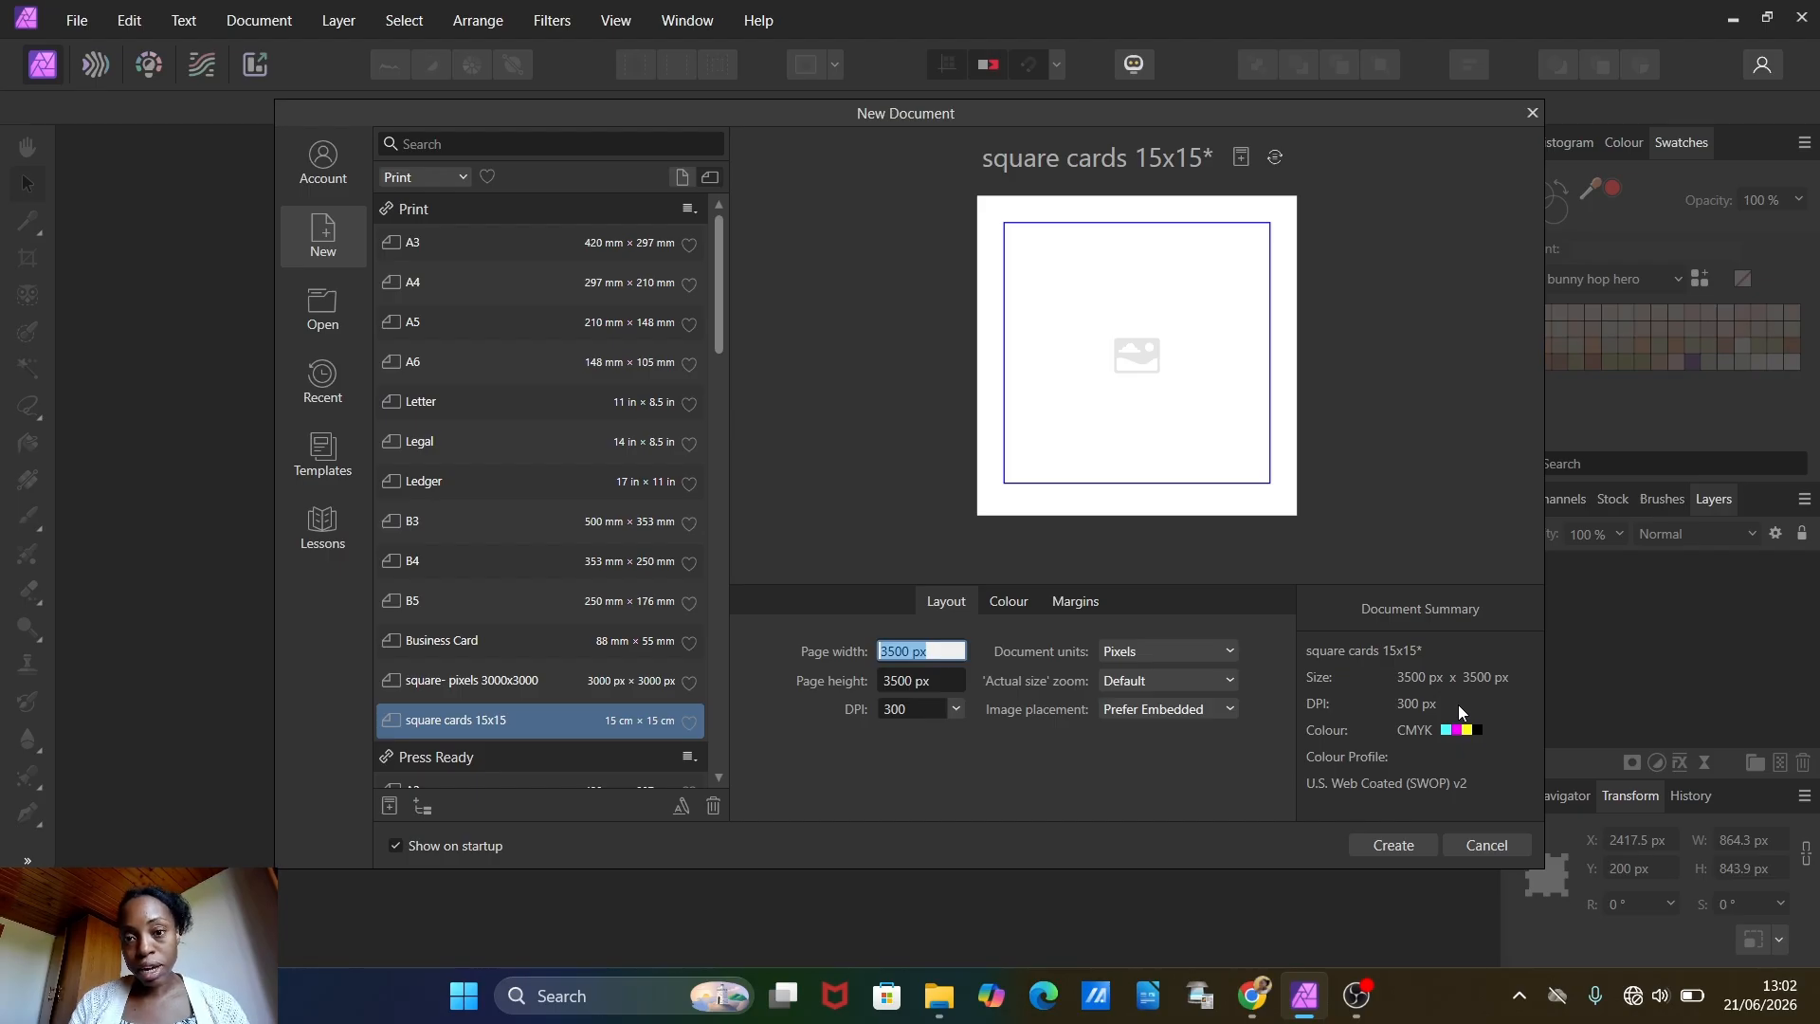
pyautogui.click(1400, 845)
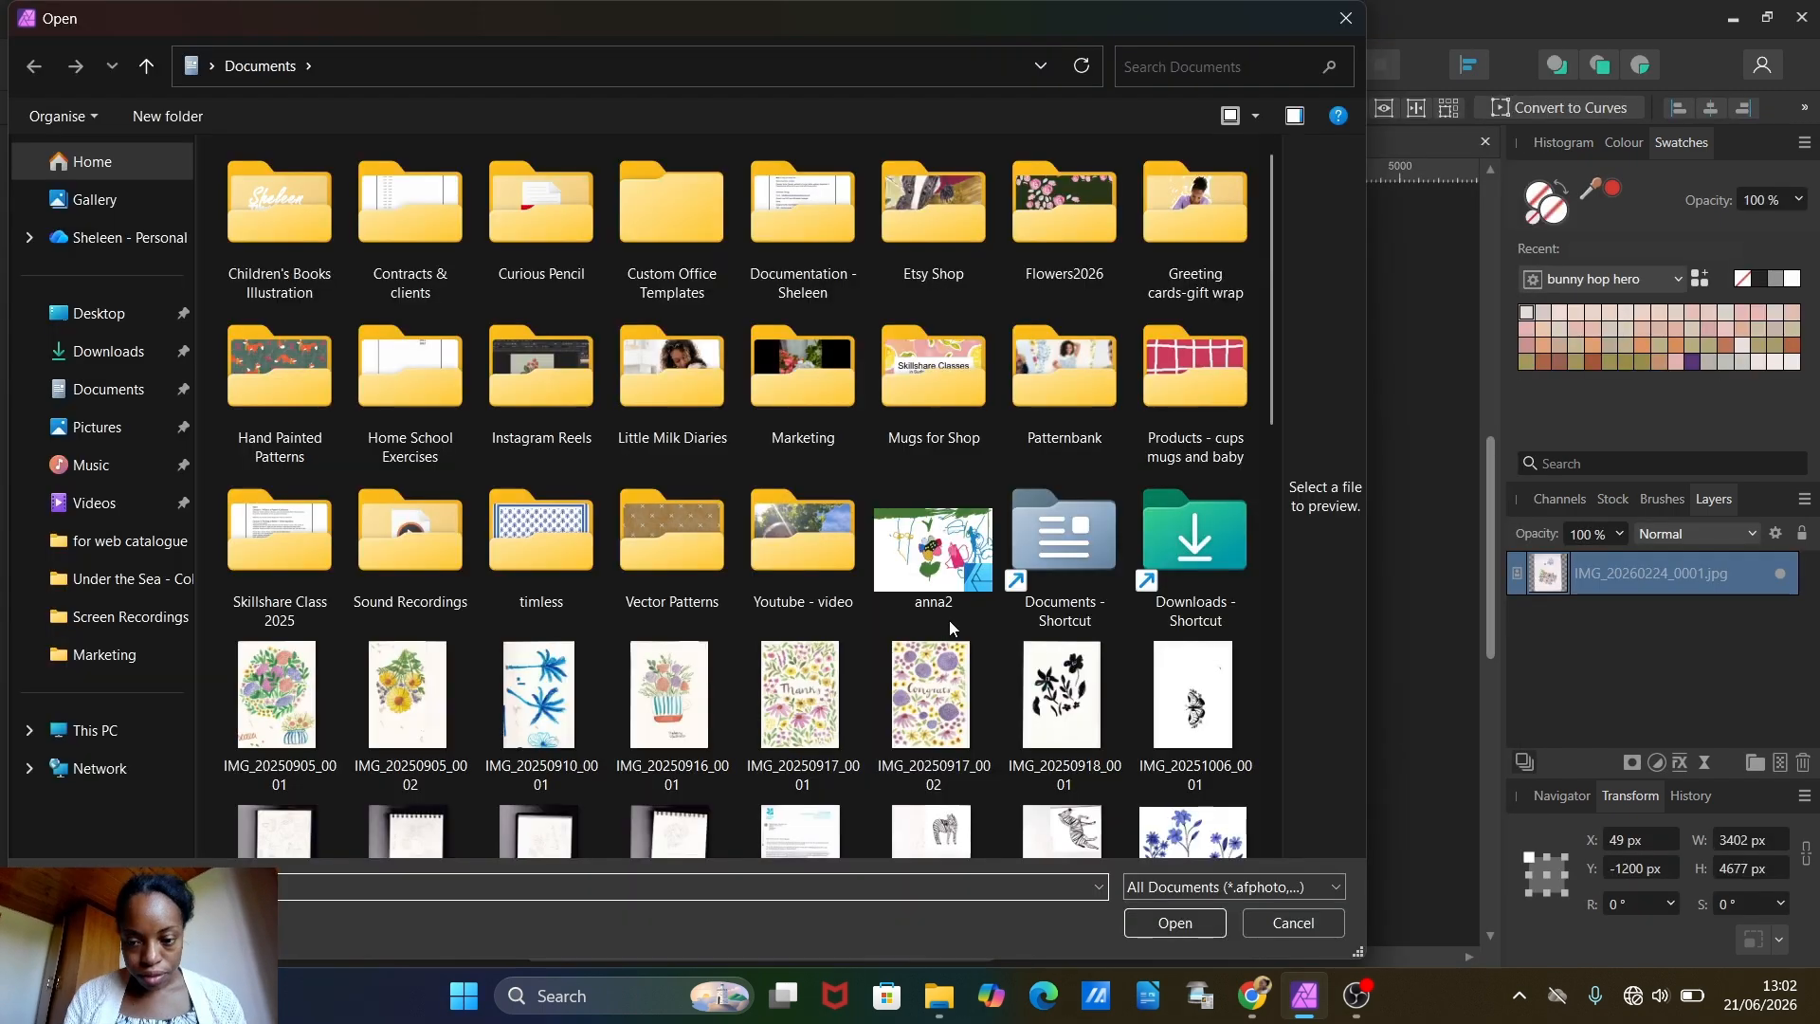
# Step: Open the scanned floral painting IMG_20260224_0001 from the Documents folder
pyautogui.scroll(-10, 948, 620)
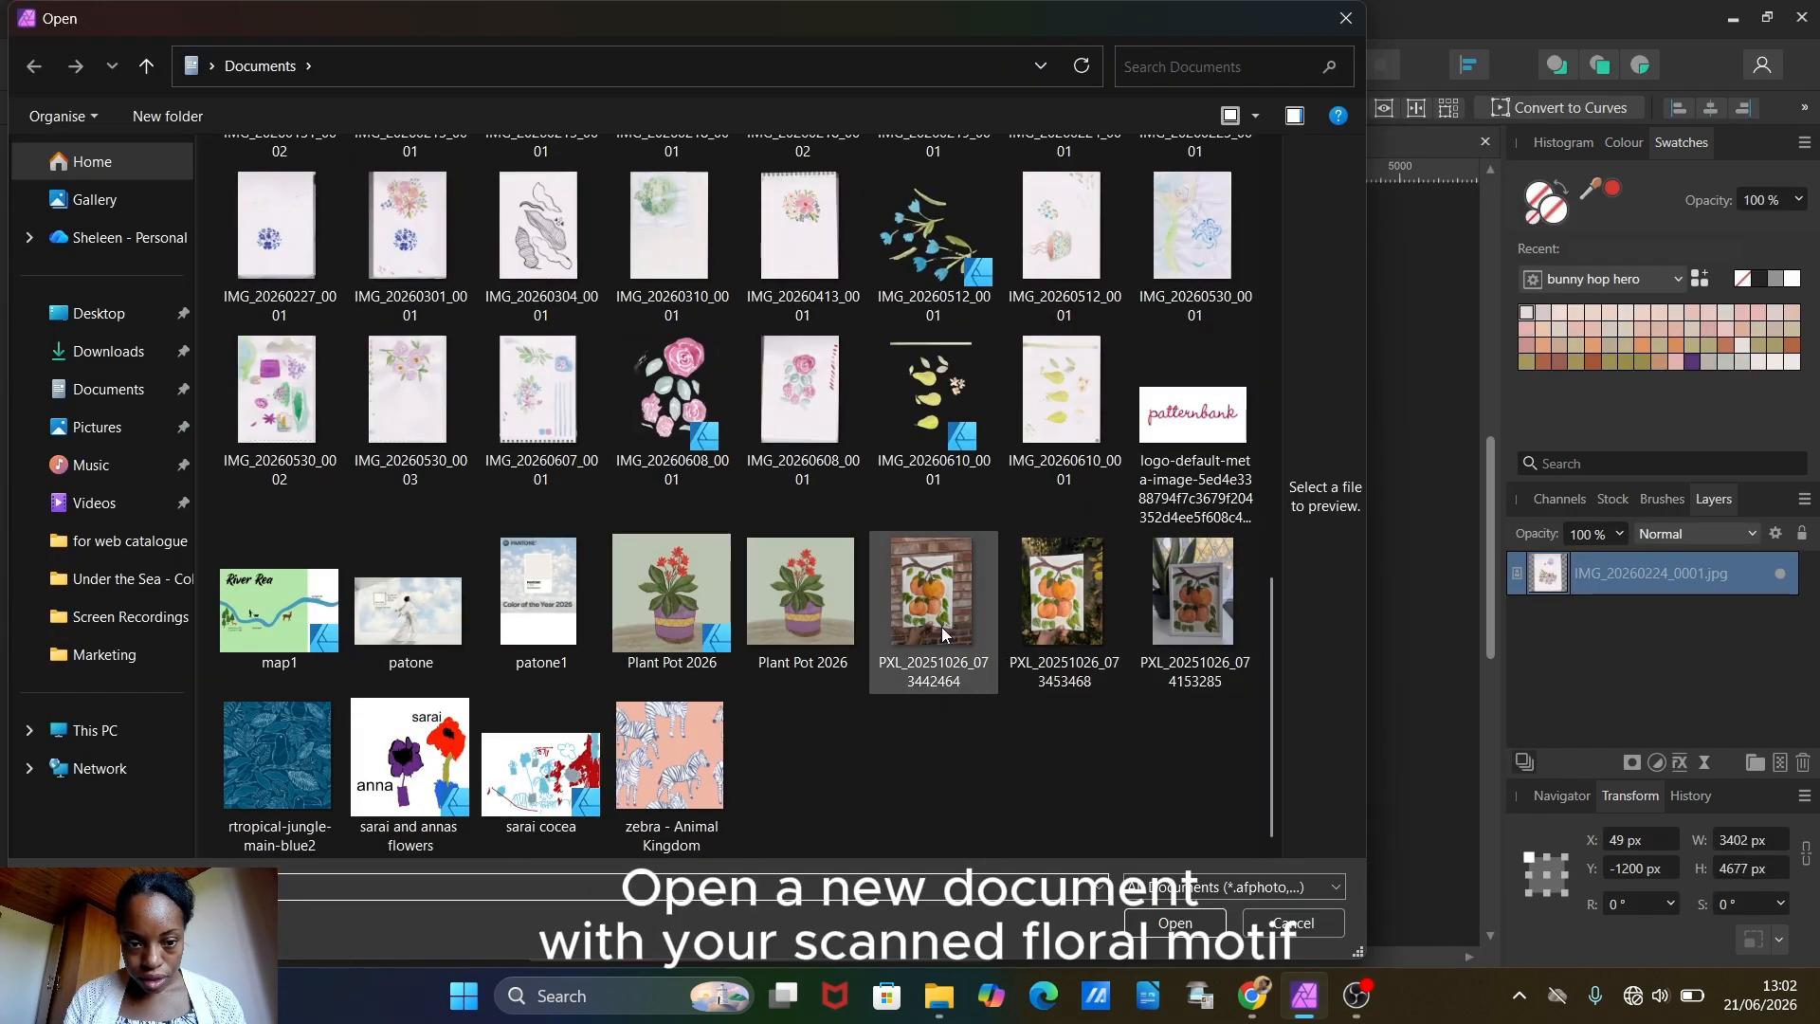
pyautogui.scroll(5, 678, 347)
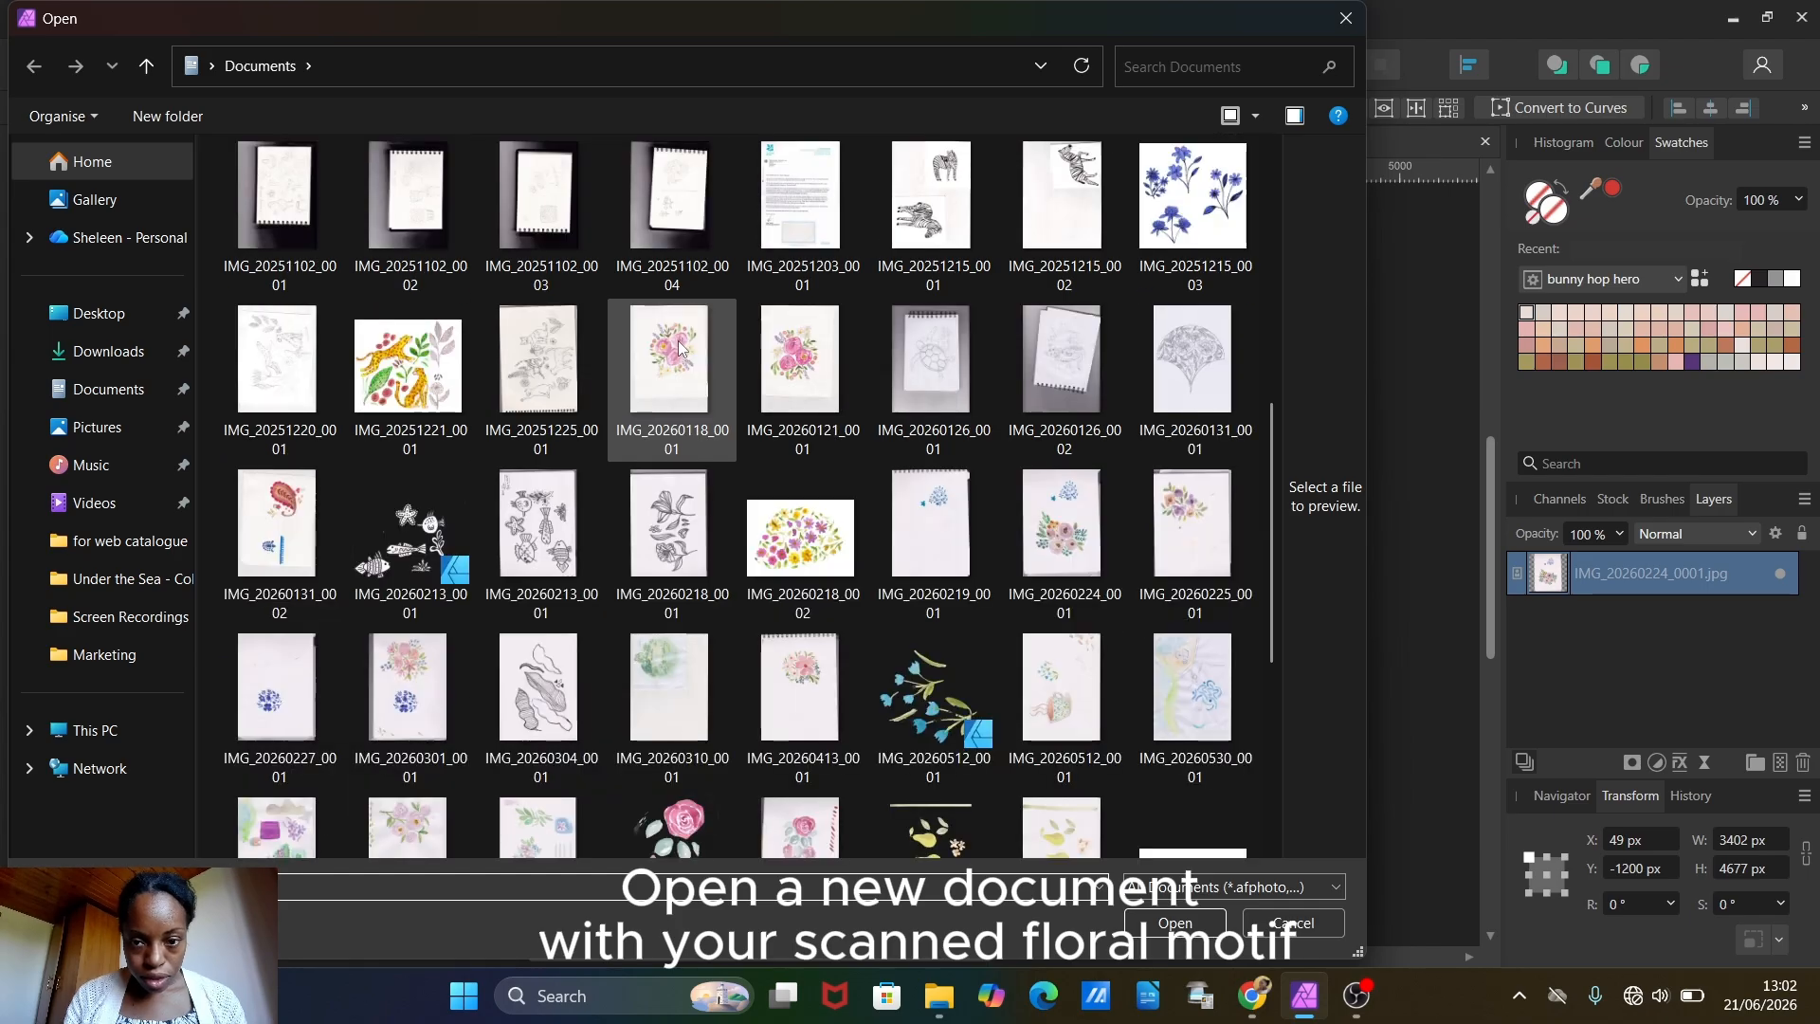
pyautogui.doubleClick(1057, 500)
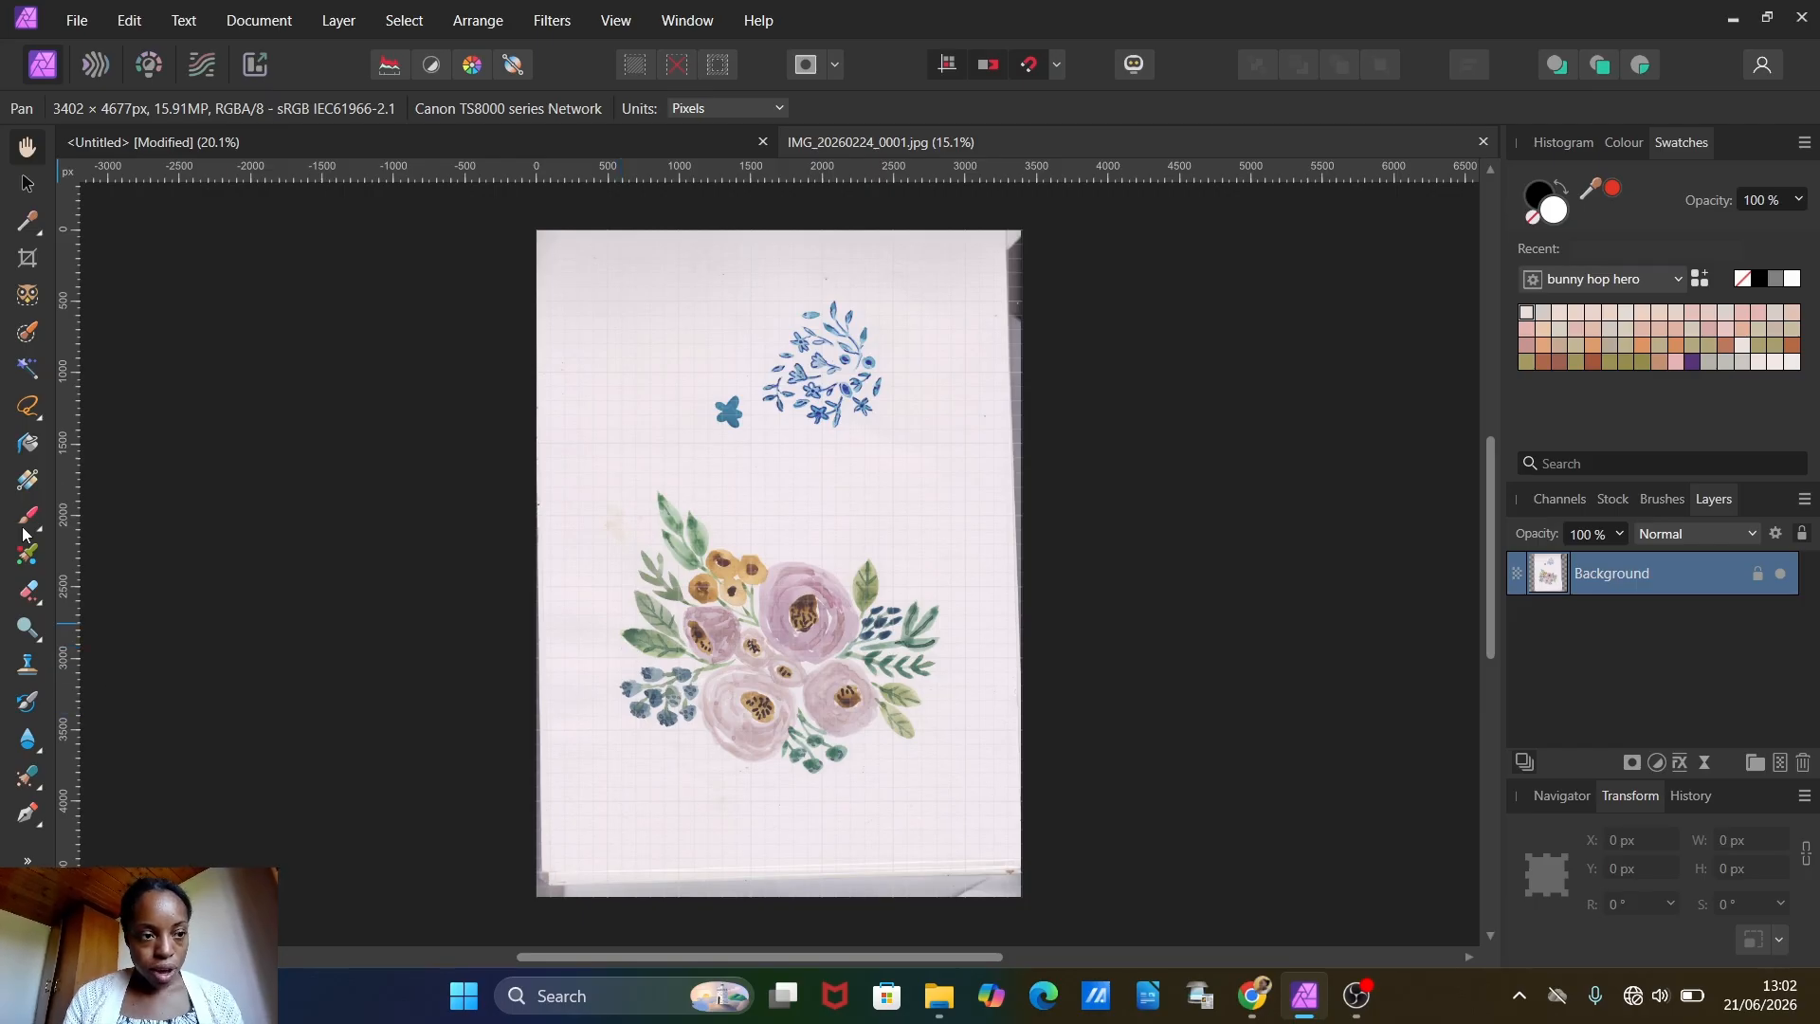
# Step: Crop the scan to the large floral bouquet, to an area of about 2550 x 2250 px
pyautogui.click(28, 258)
pyautogui.moveTo(779, 231); pyautogui.dragTo(786, 472)
pyautogui.moveTo(784, 905); pyautogui.dragTo(780, 792)
pyautogui.moveTo(541, 633); pyautogui.dragTo(601, 634)
pyautogui.moveTo(1026, 635); pyautogui.dragTo(965, 645)
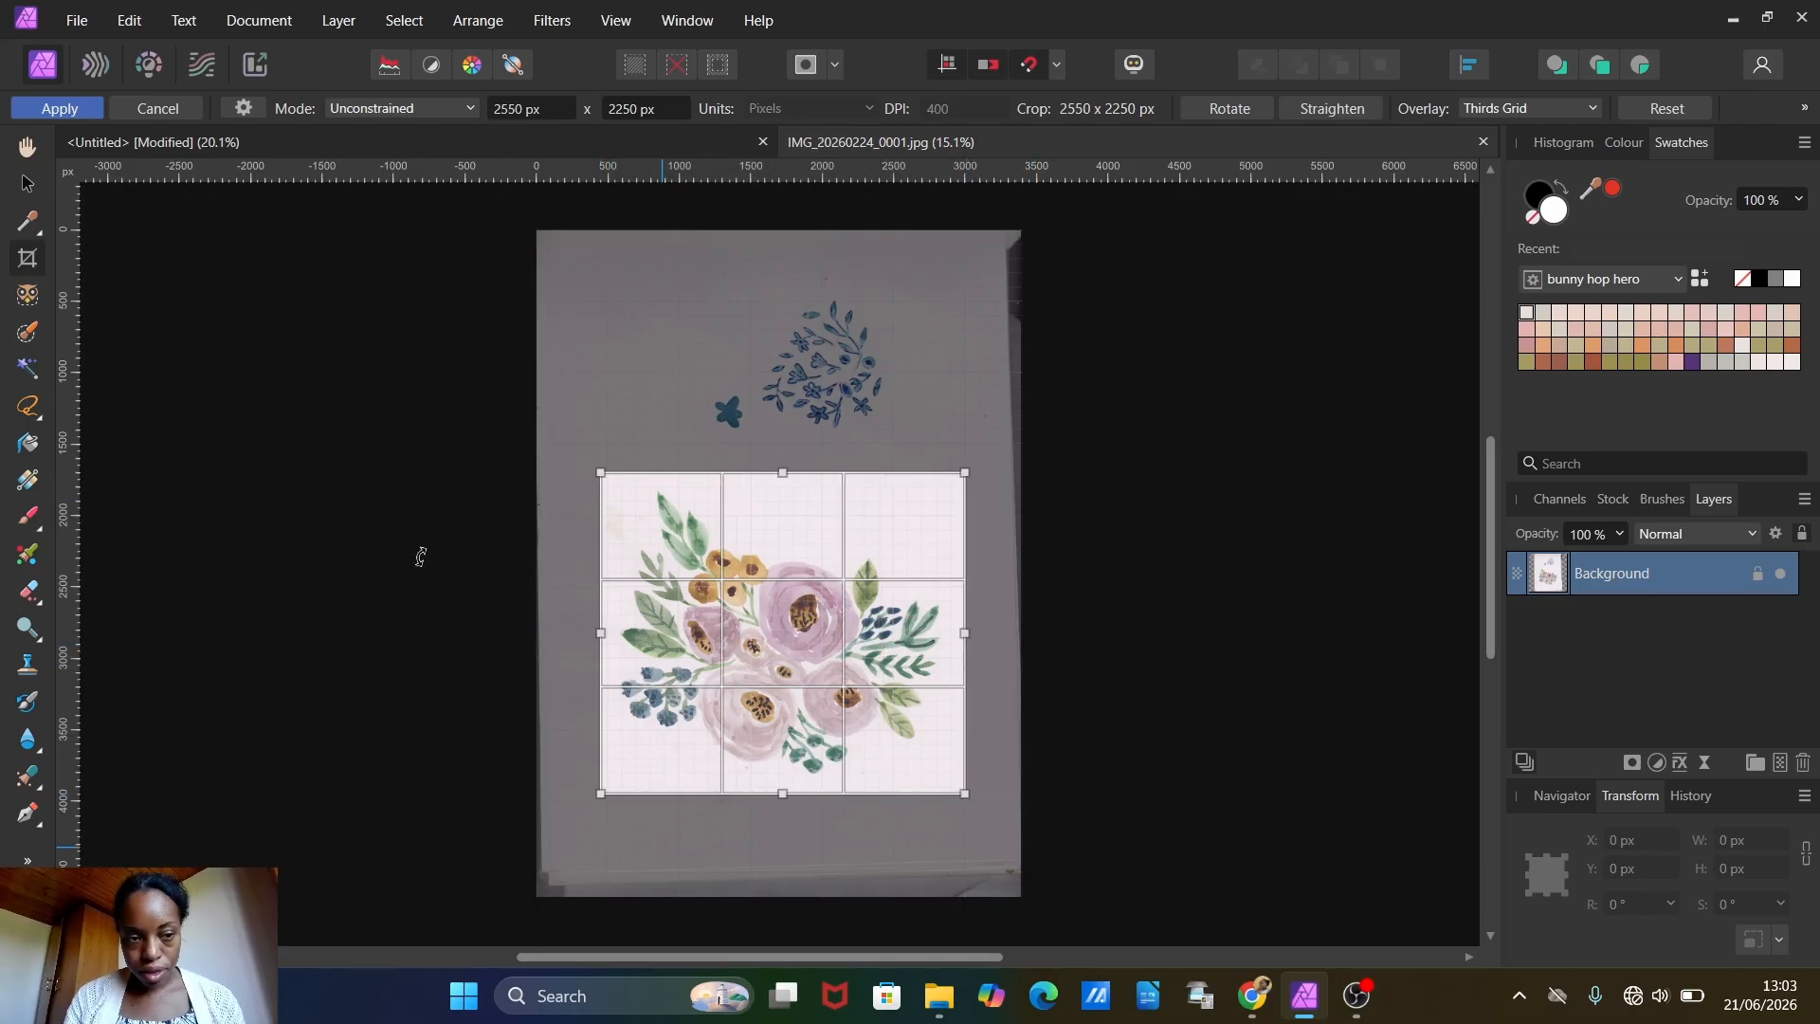
pyautogui.click(47, 110)
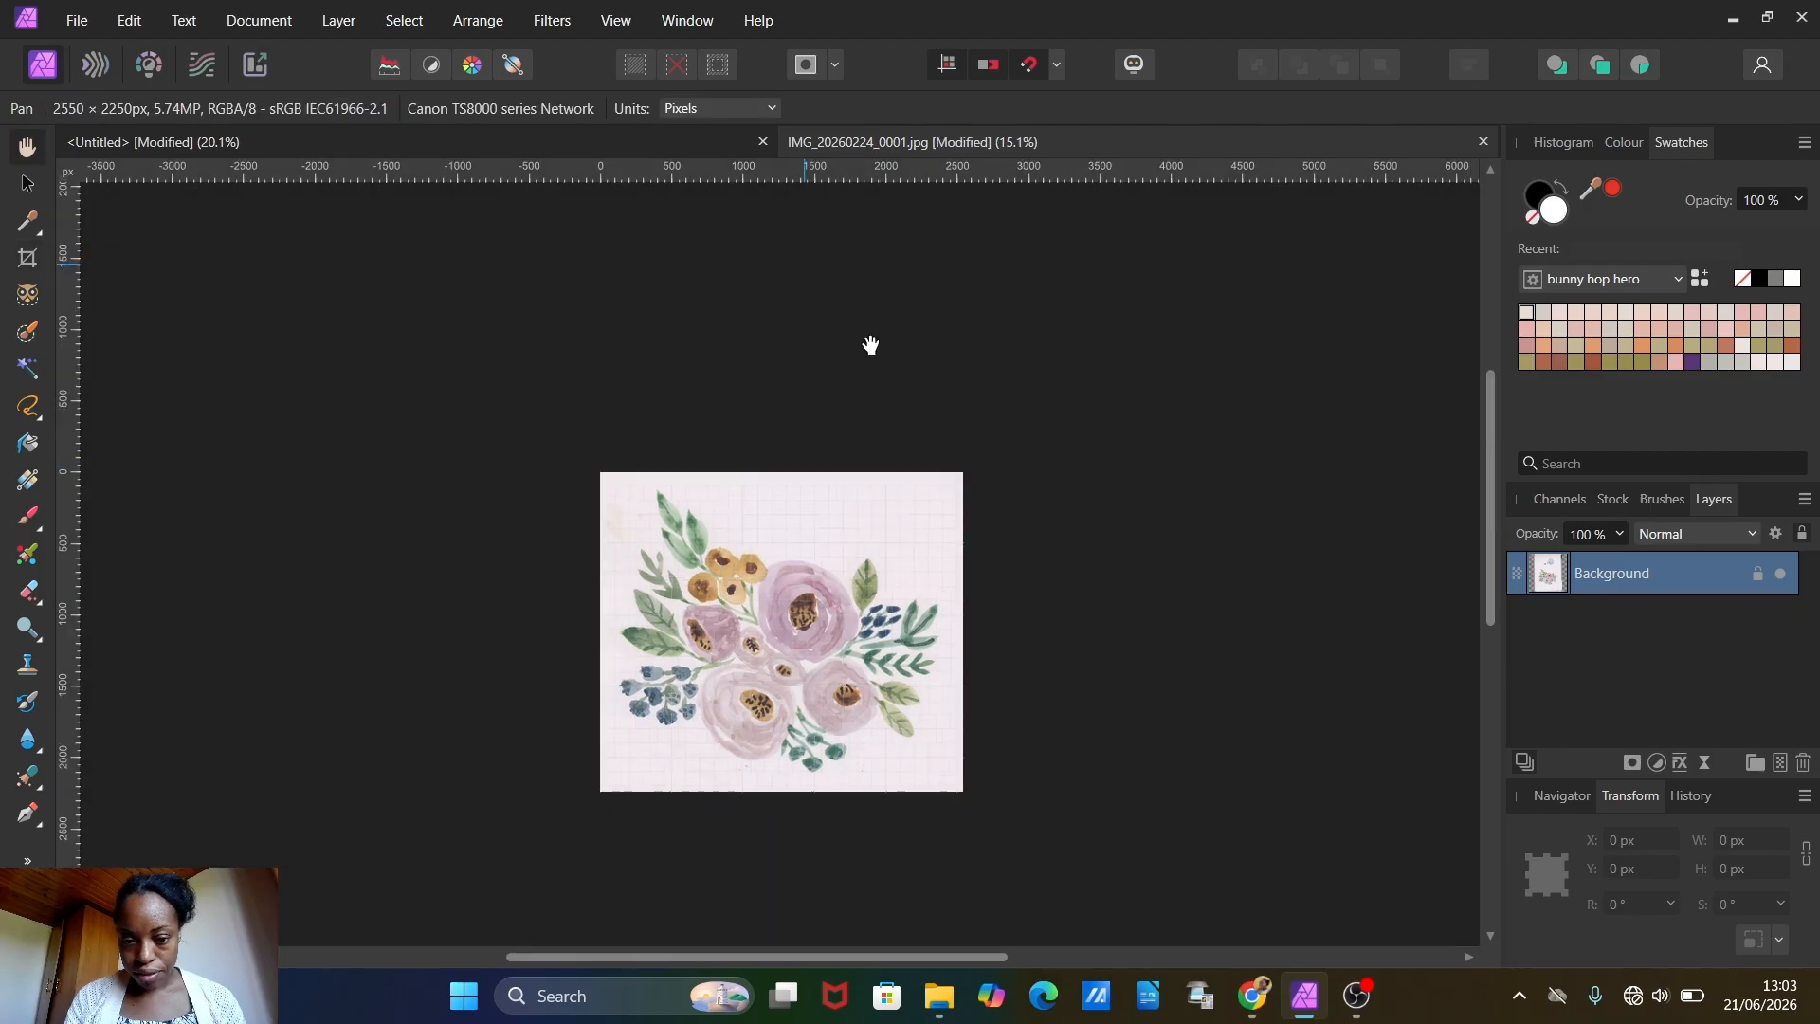
# Step: Add a mask to the cropped bouquet's Background layer
pyautogui.scroll(2, 776, 588)
pyautogui.scroll(3, 775, 588)
pyautogui.scroll(-3, 775, 588)
pyautogui.scroll(1, 775, 587)
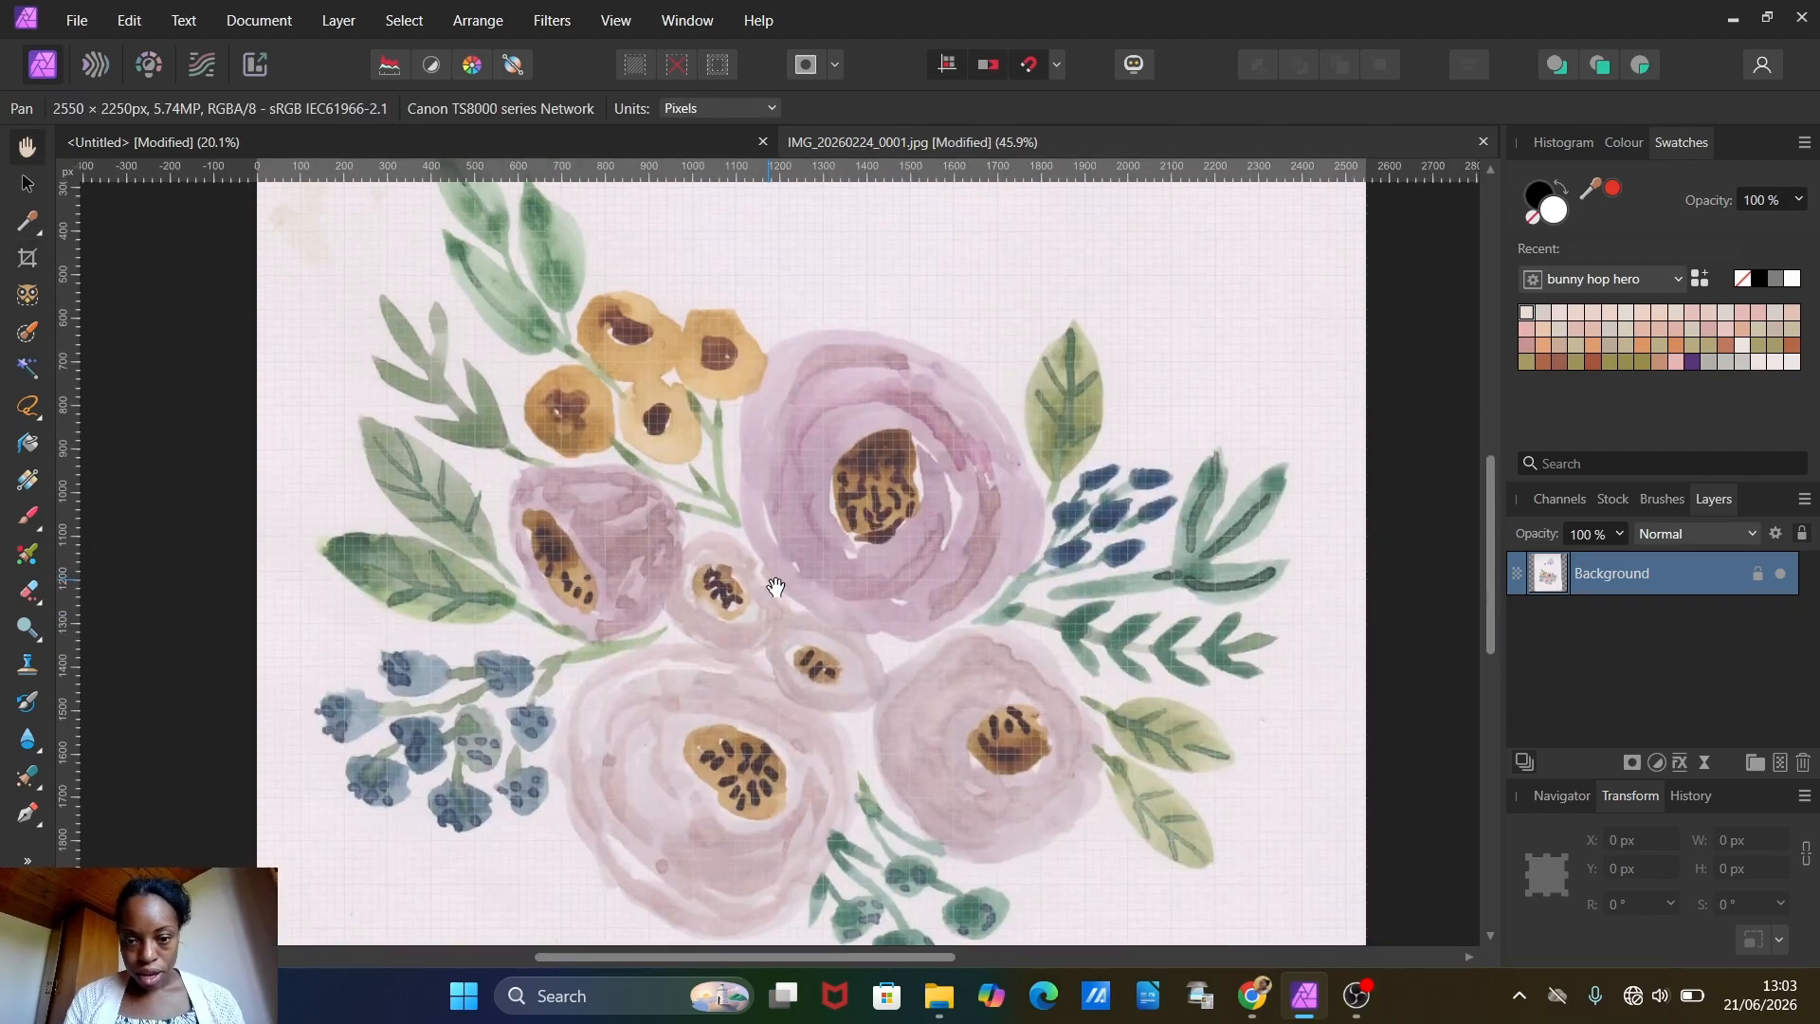
pyautogui.scroll(-1, 776, 587)
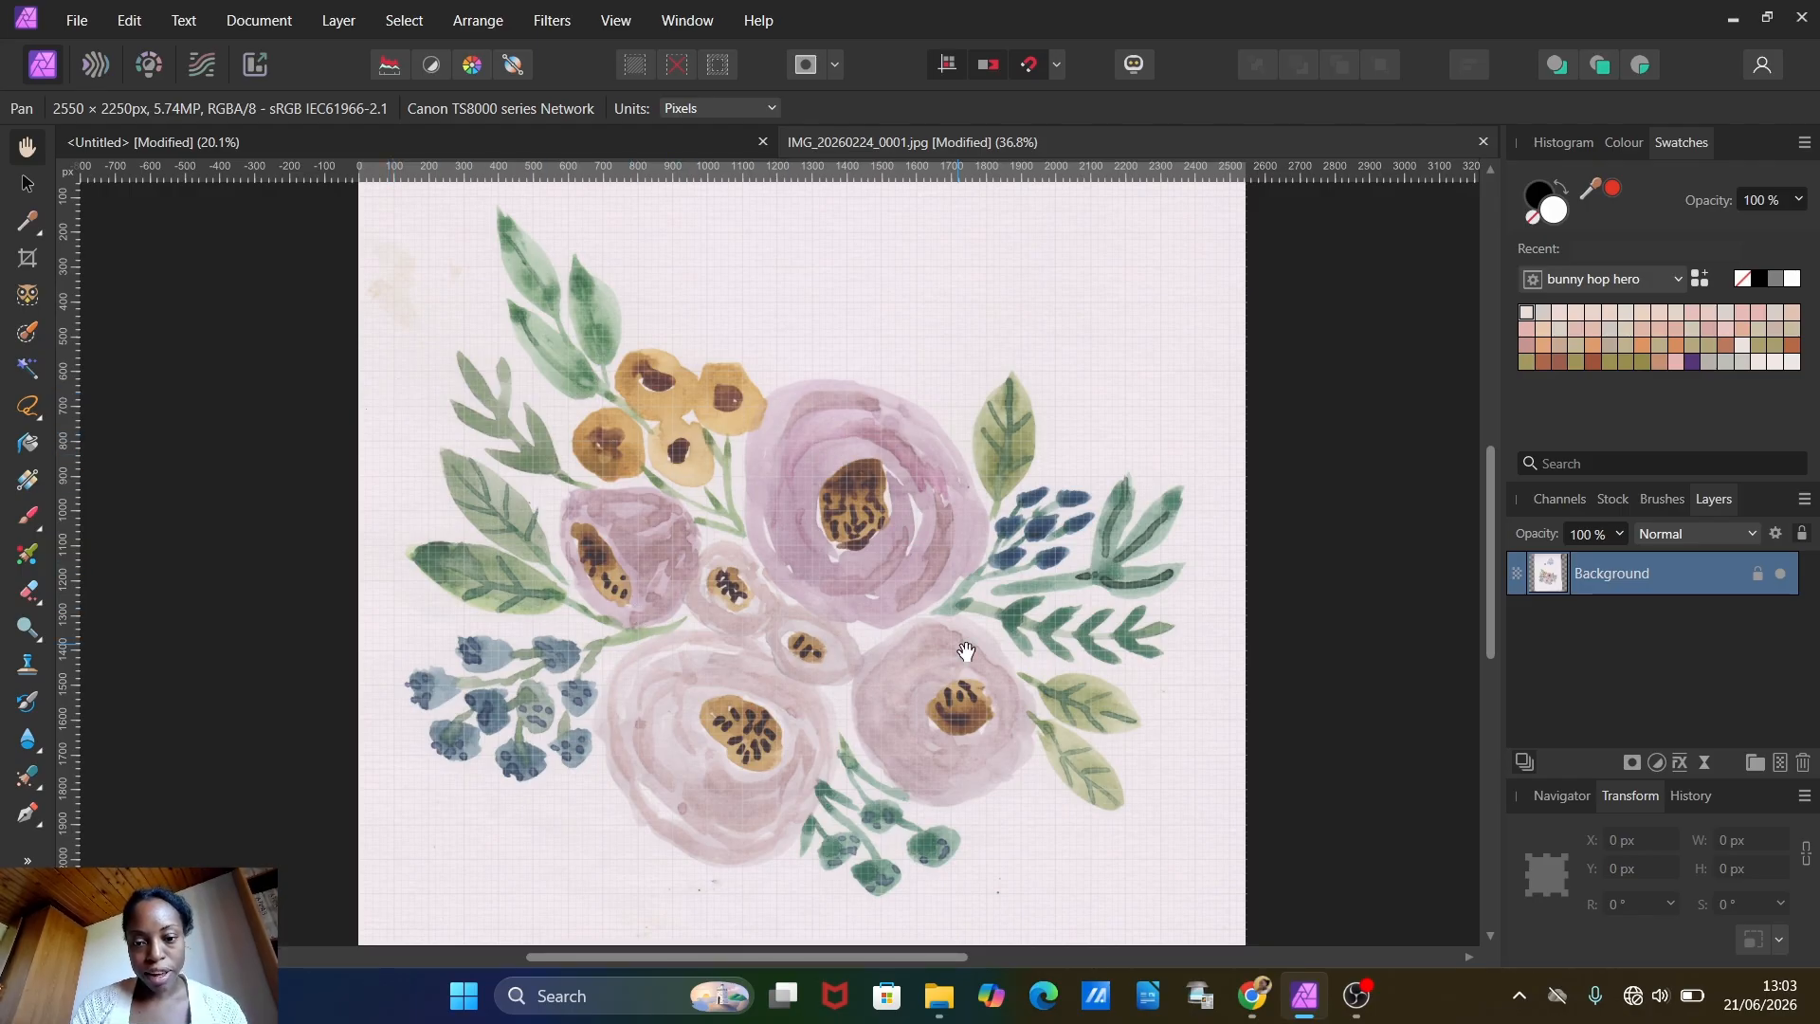
pyautogui.click(1634, 764)
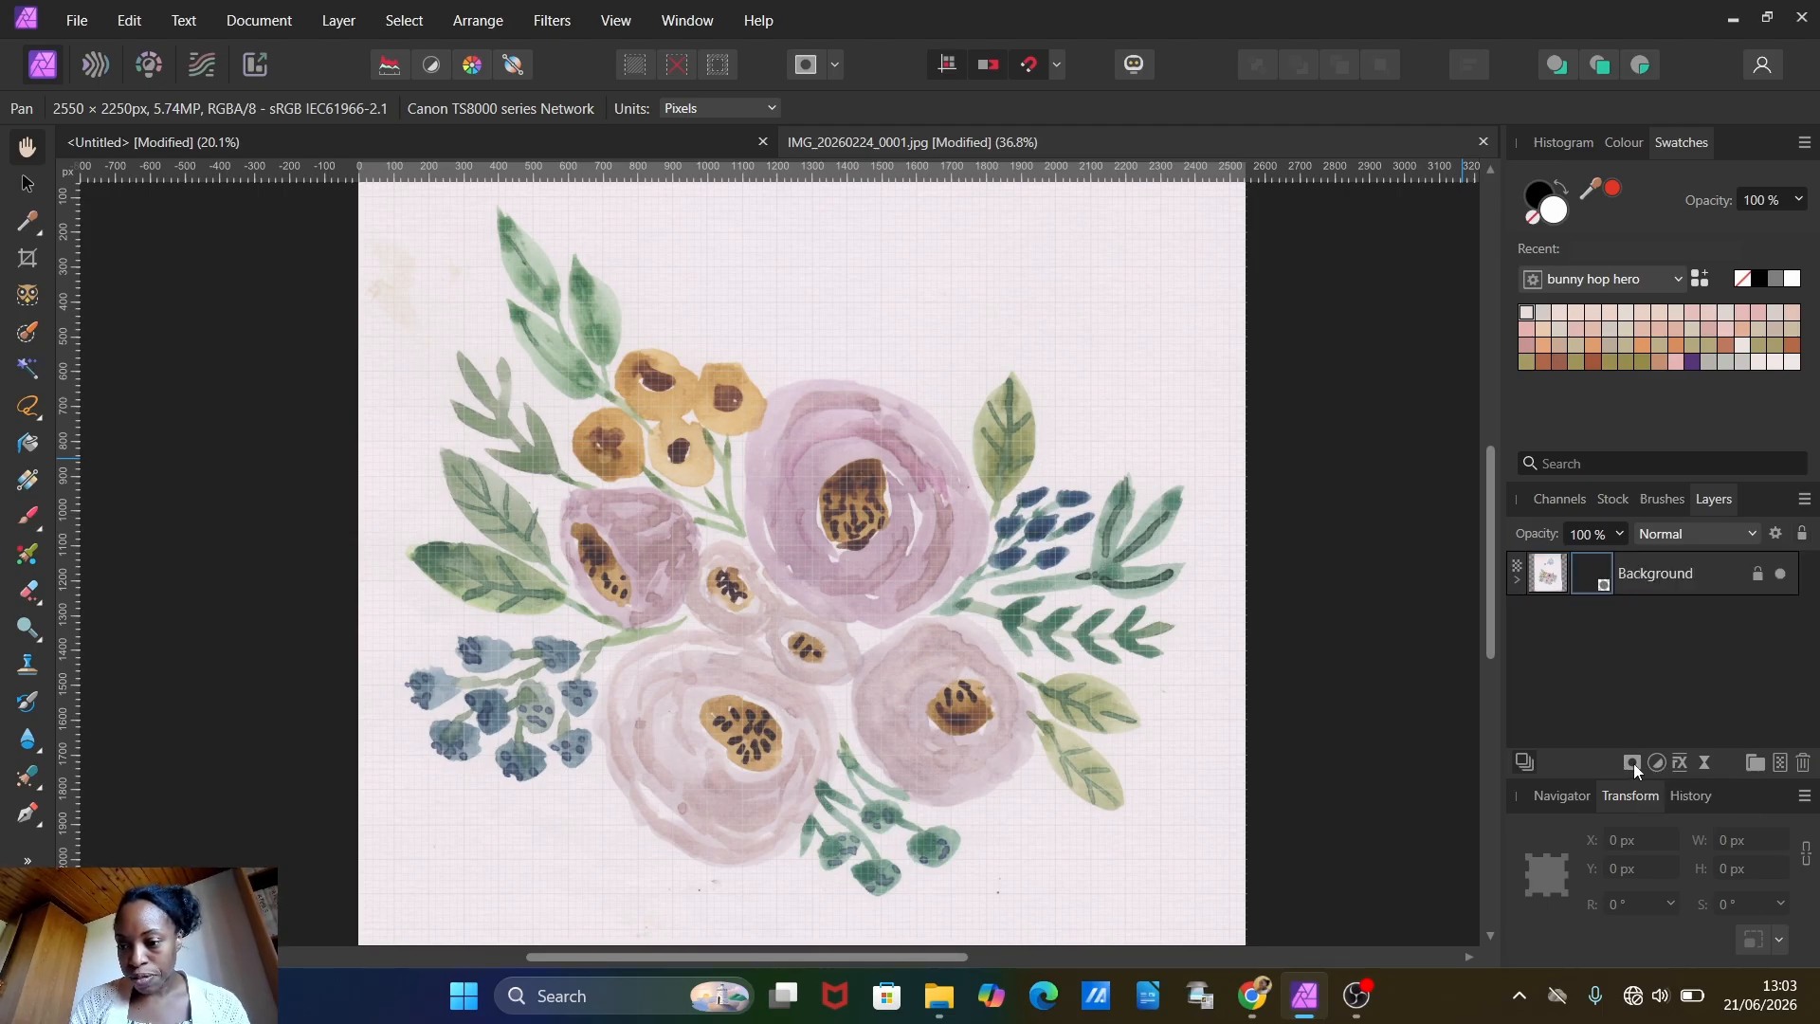
# Step: Add a Brightness and Contrast adjustment over the bouquet and moderately increase its contrast, keeping brightness at 0%
pyautogui.click(1659, 763)
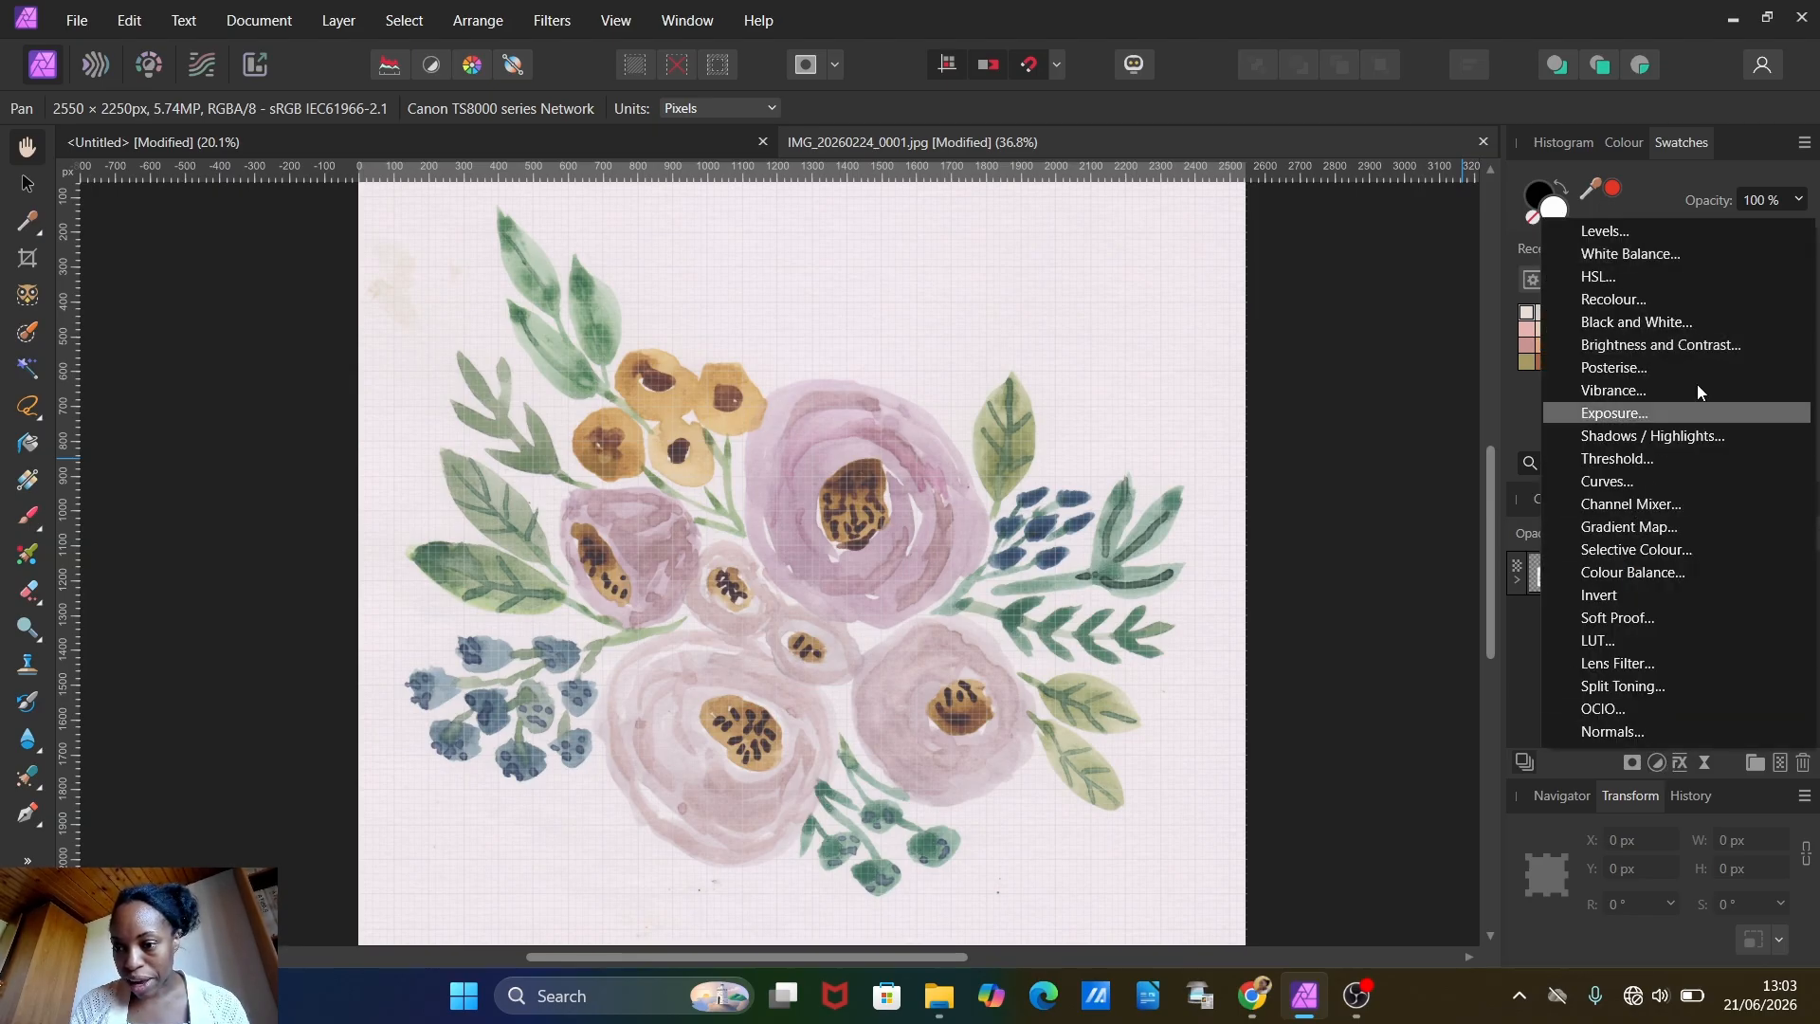
pyautogui.click(1612, 345)
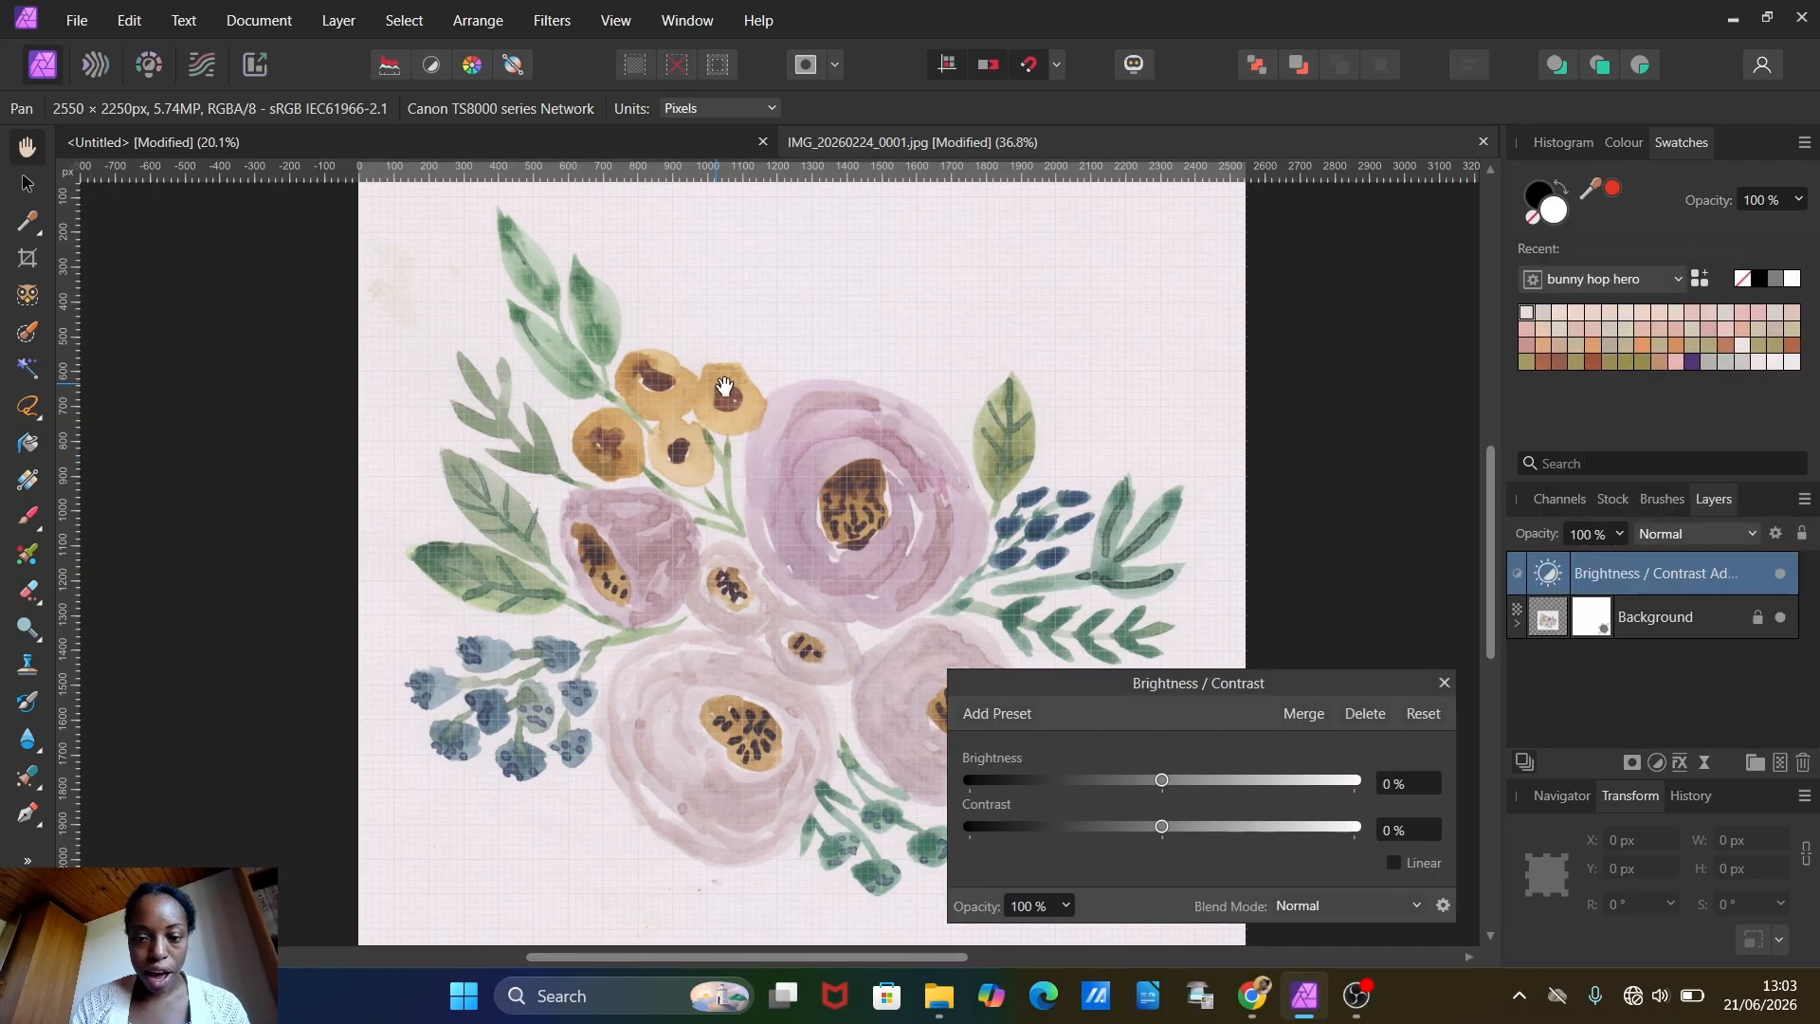
pyautogui.moveTo(1183, 782); pyautogui.dragTo(1258, 830)
pyautogui.moveTo(1147, 779)
pyautogui.mouseDown()
pyautogui.moveTo(1180, 788)
pyautogui.moveTo(1161, 792)
pyautogui.mouseUp()
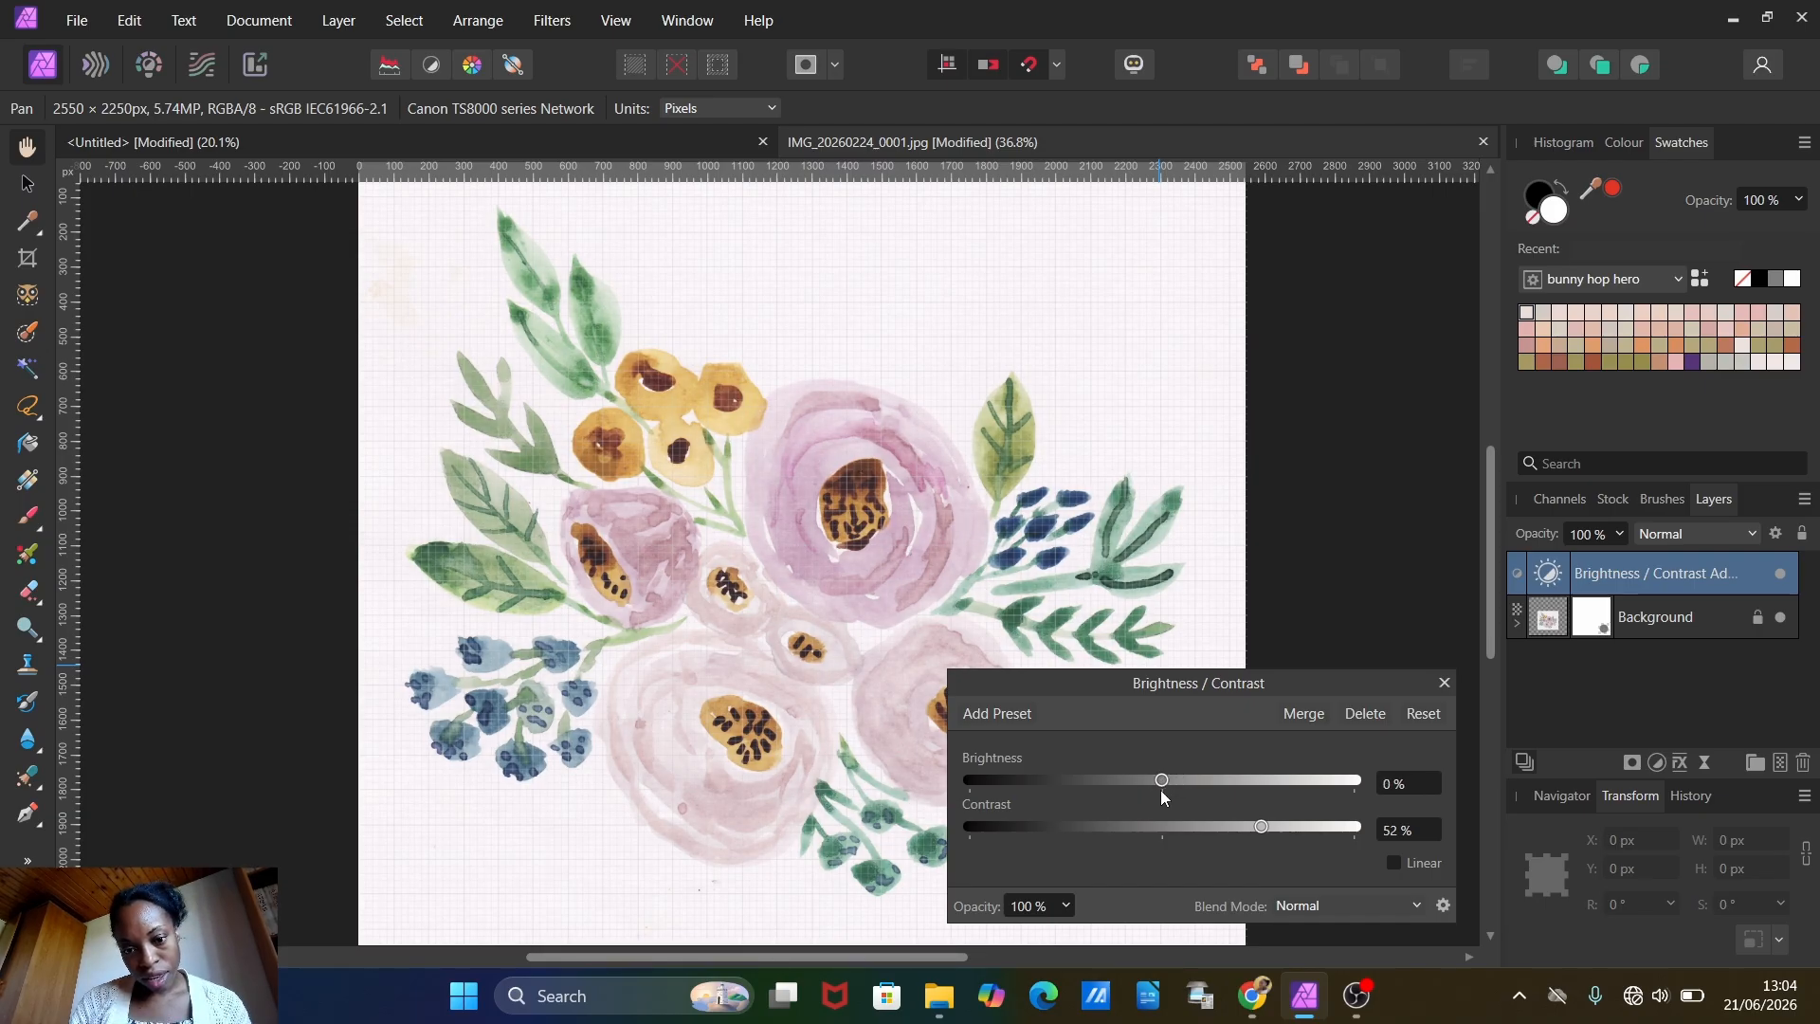
pyautogui.moveTo(1259, 832); pyautogui.dragTo(1216, 834)
pyautogui.click(1443, 682)
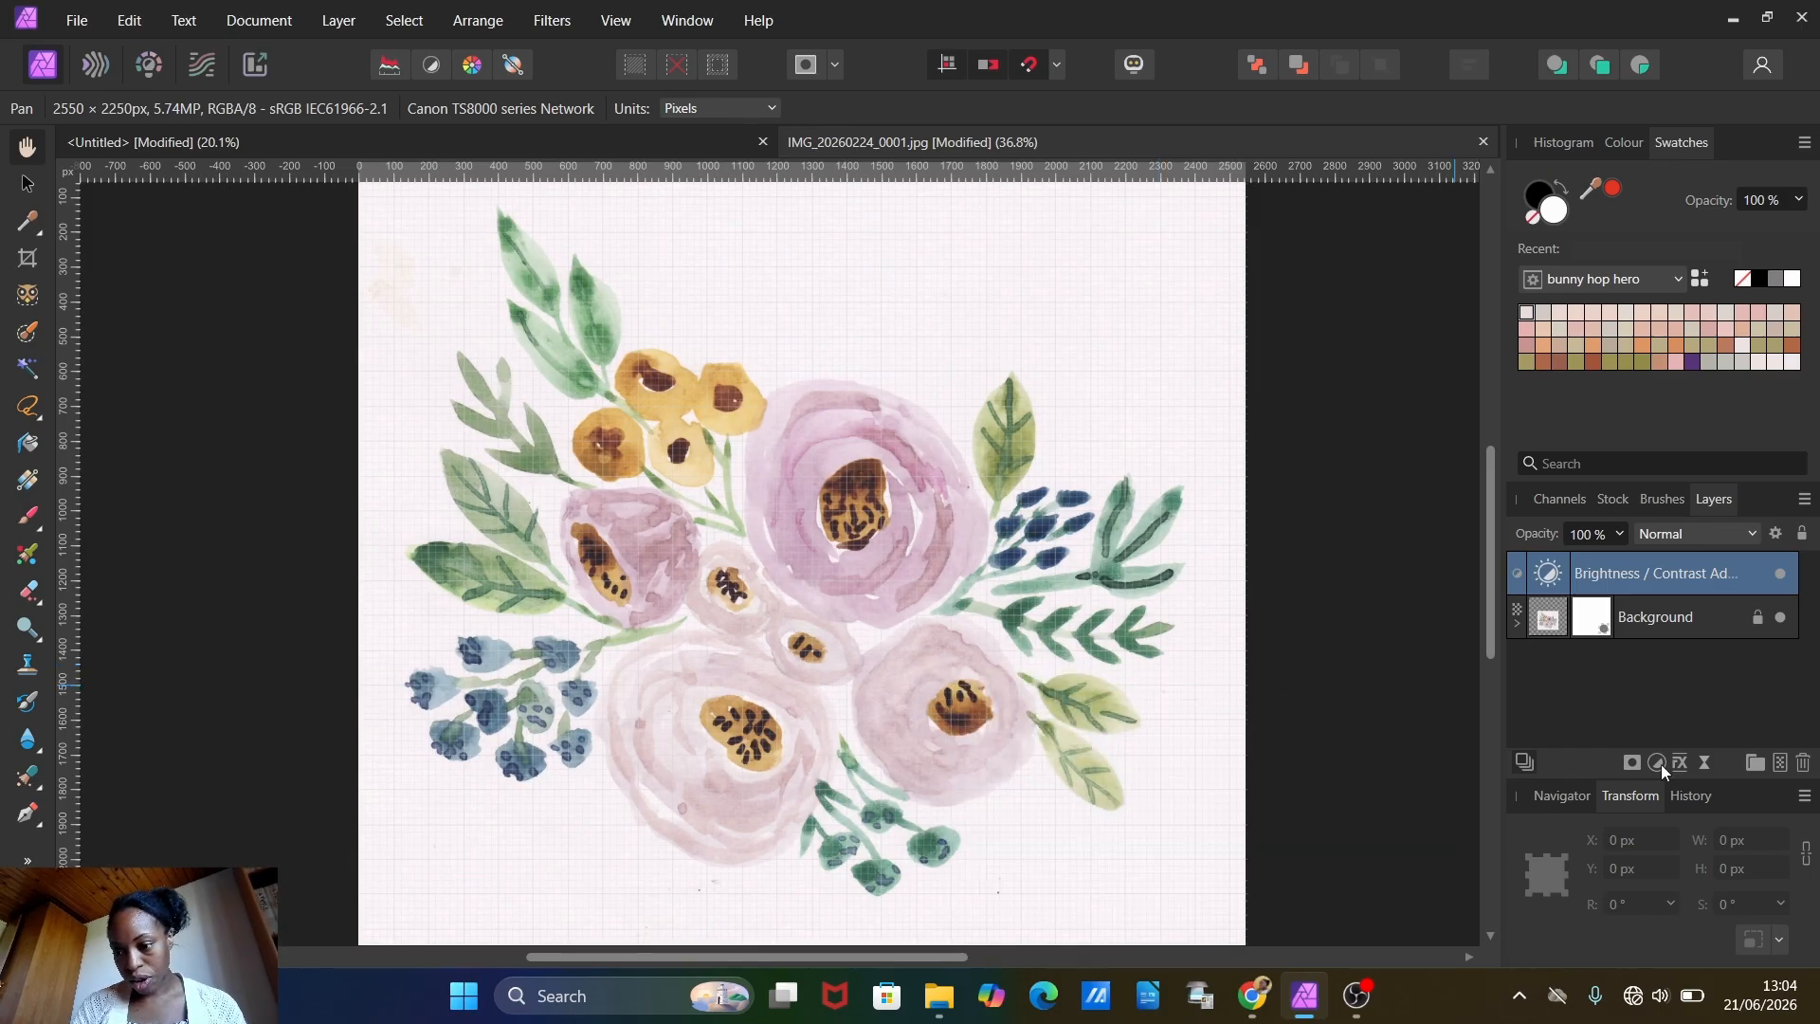
# Step: Add a Vibrance adjustment over the bouquet with vibrance at 29% and saturation at 12%
pyautogui.click(1657, 764)
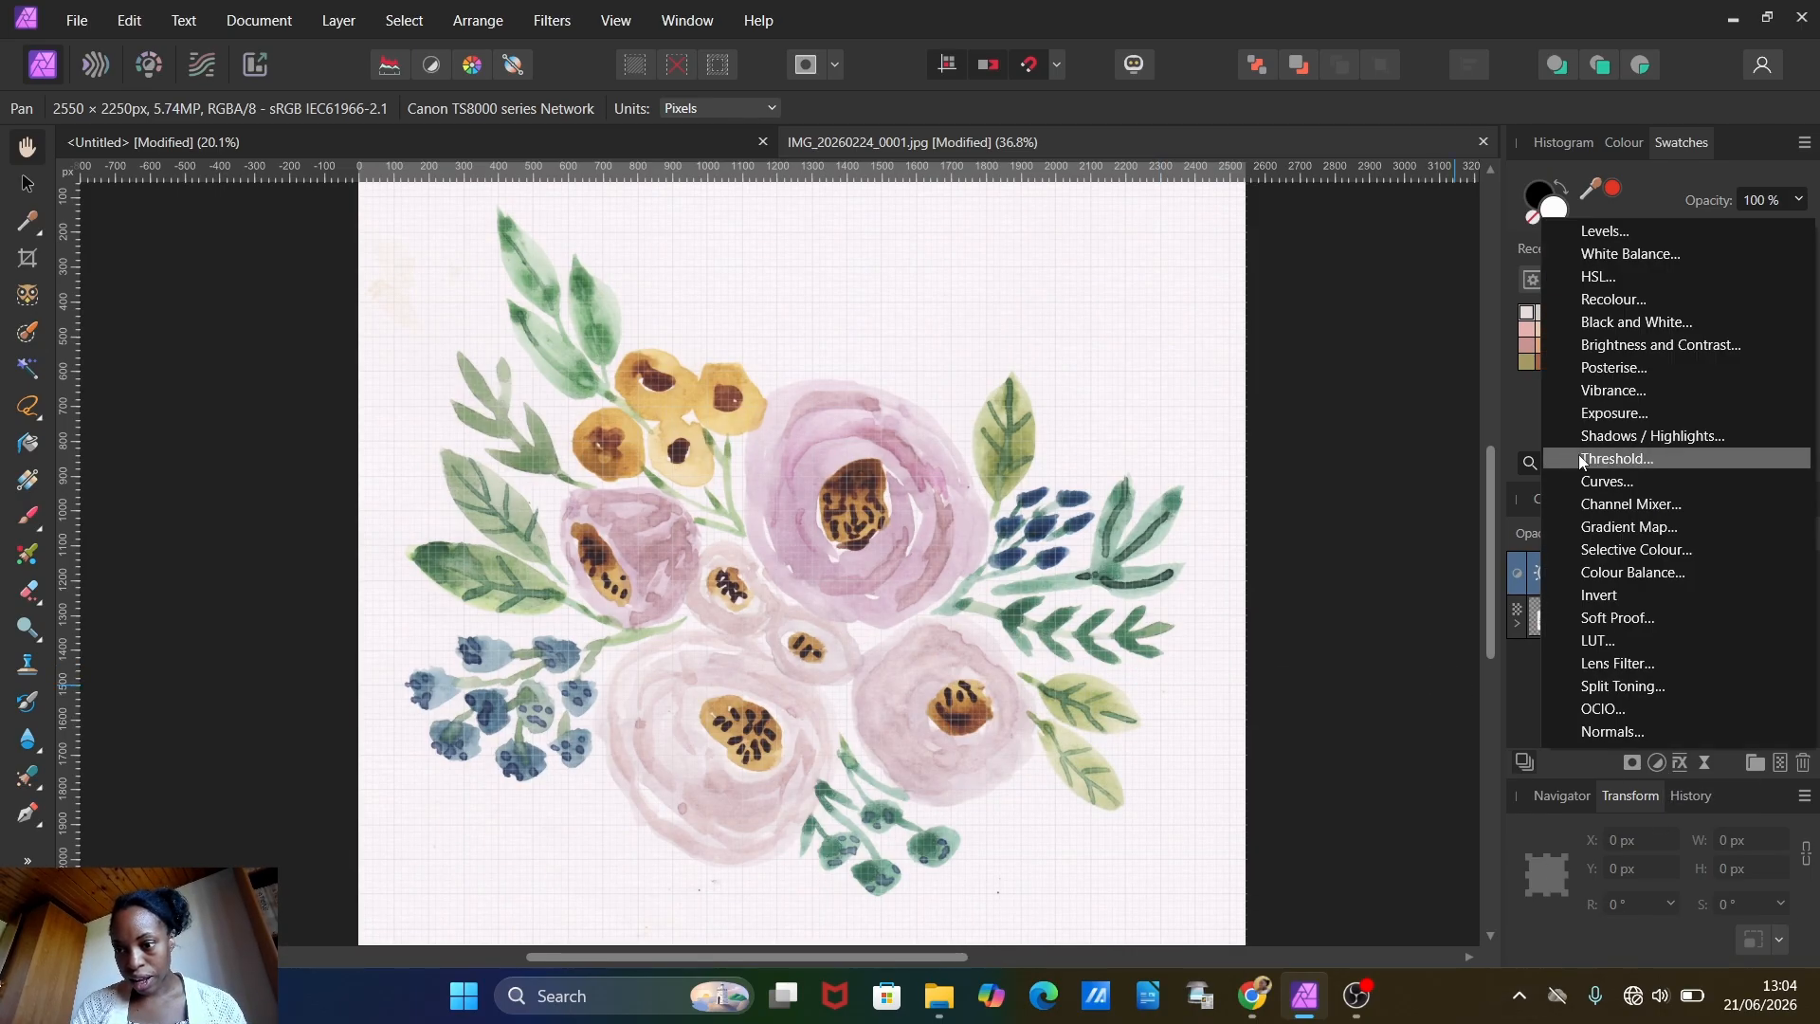
pyautogui.click(1629, 392)
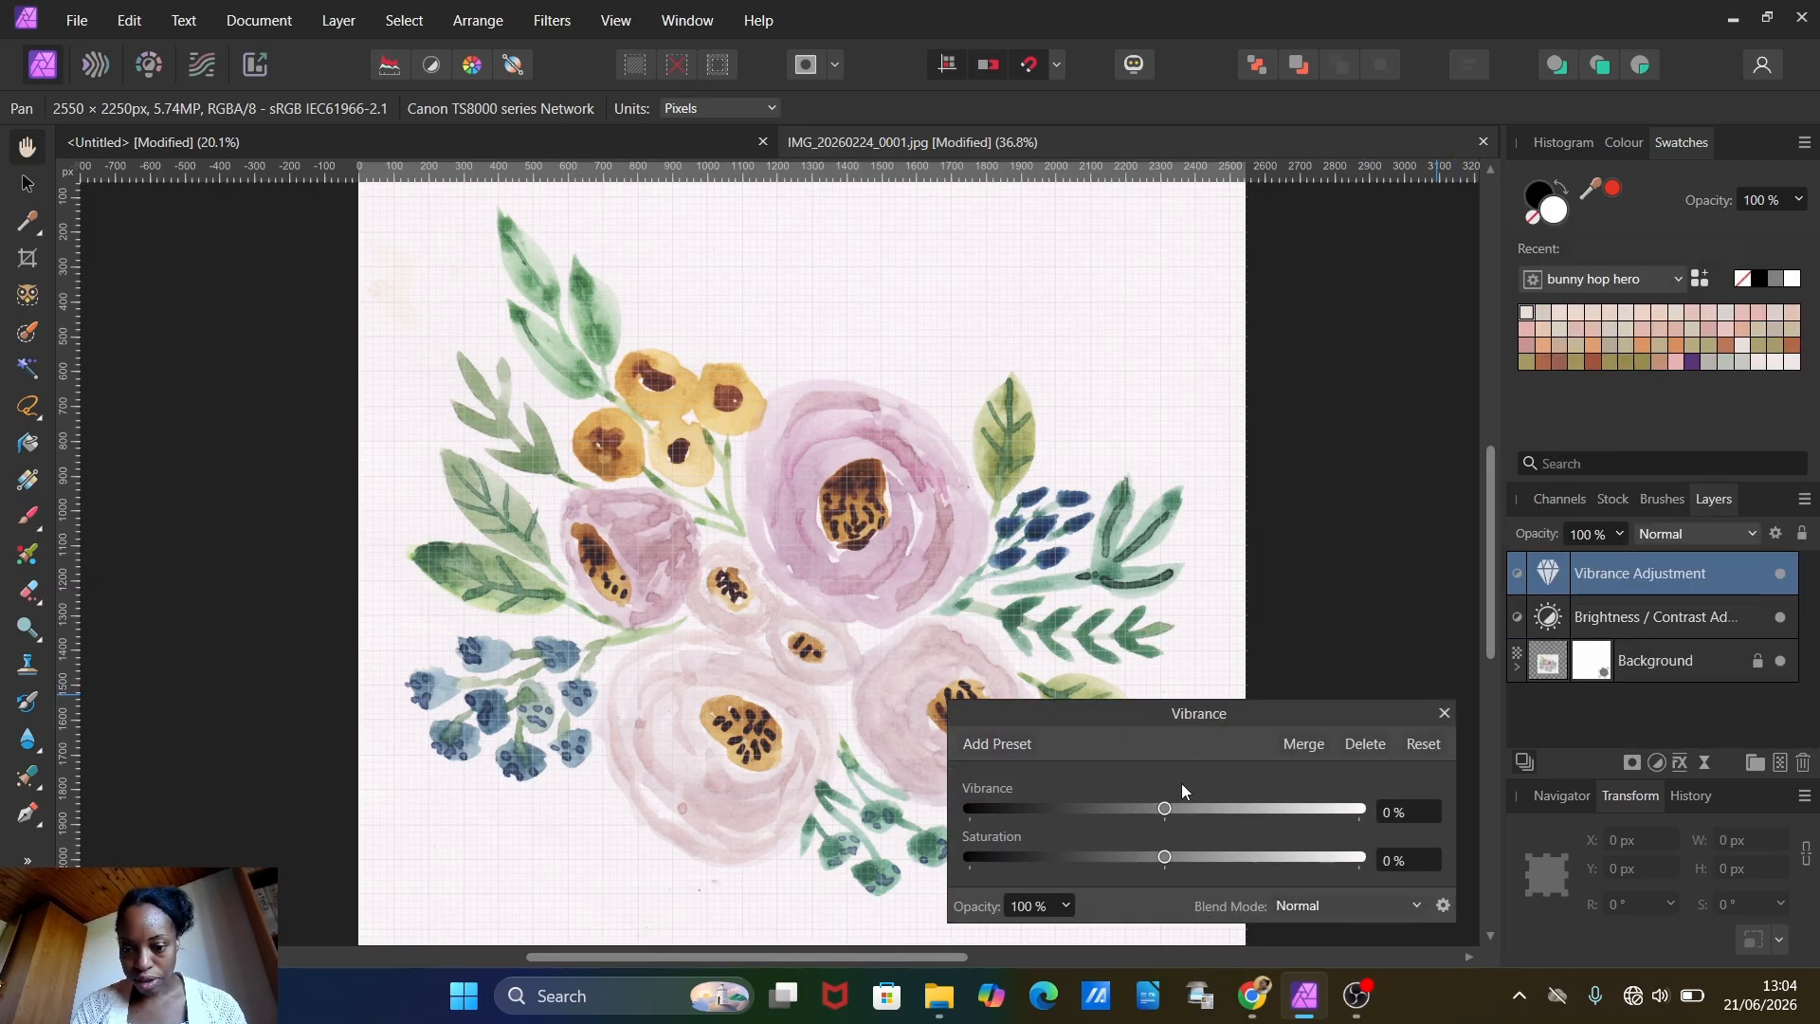
pyautogui.moveTo(1165, 808); pyautogui.dragTo(1189, 874)
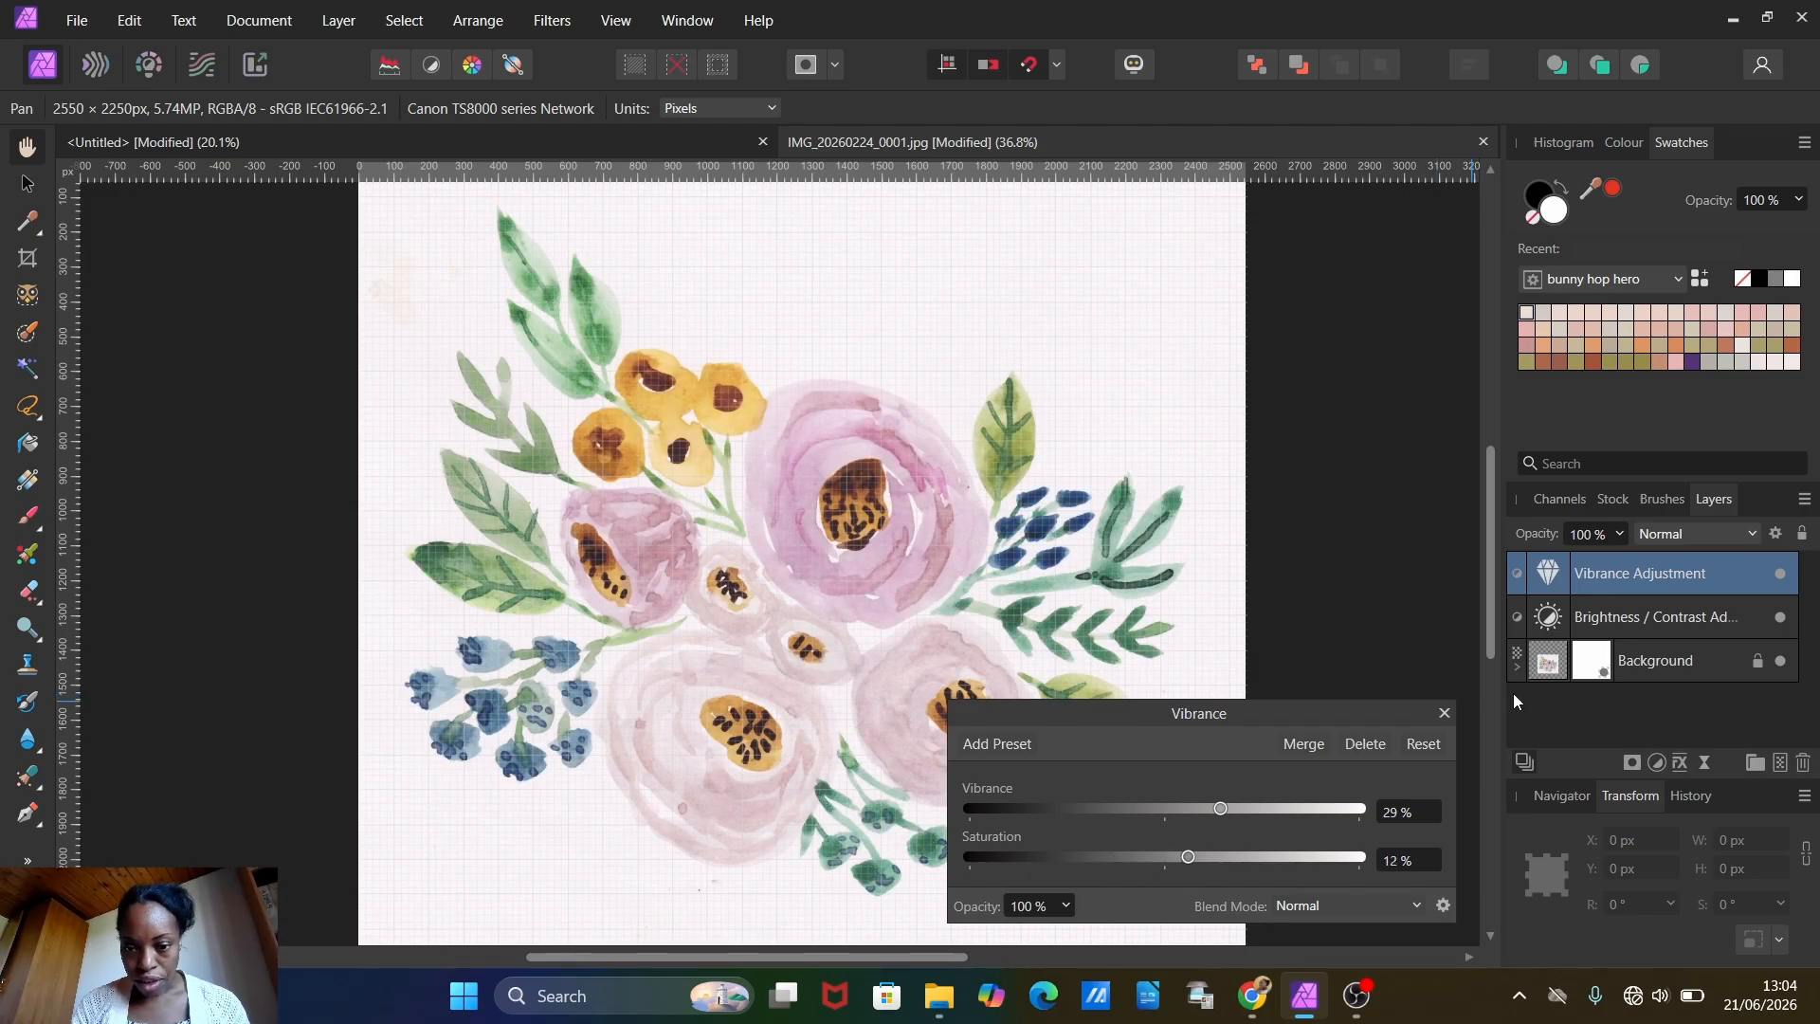
pyautogui.click(1445, 713)
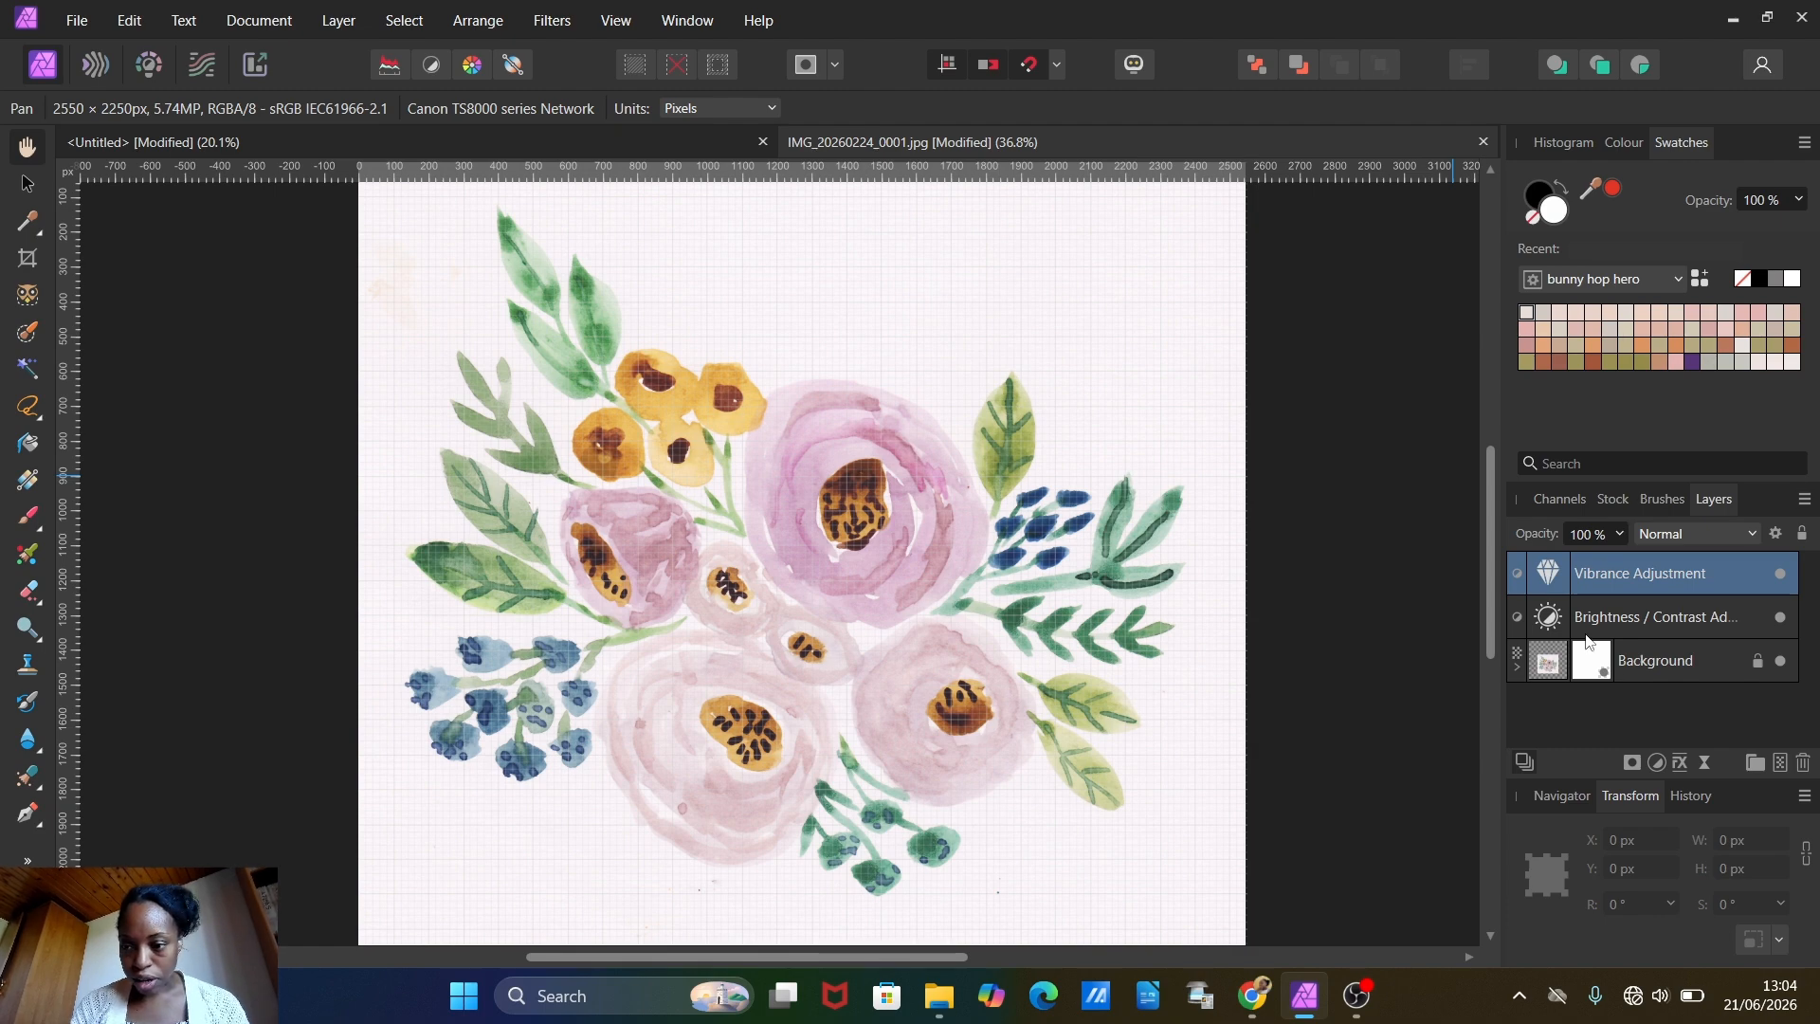
# Step: Group the Background layer with both adjustments and rasterise the group into a single pixel layer
pyautogui.keyDown('shift'); pyautogui.click(1649, 668); pyautogui.keyUp('shift')
pyautogui.rightClick(1649, 668)
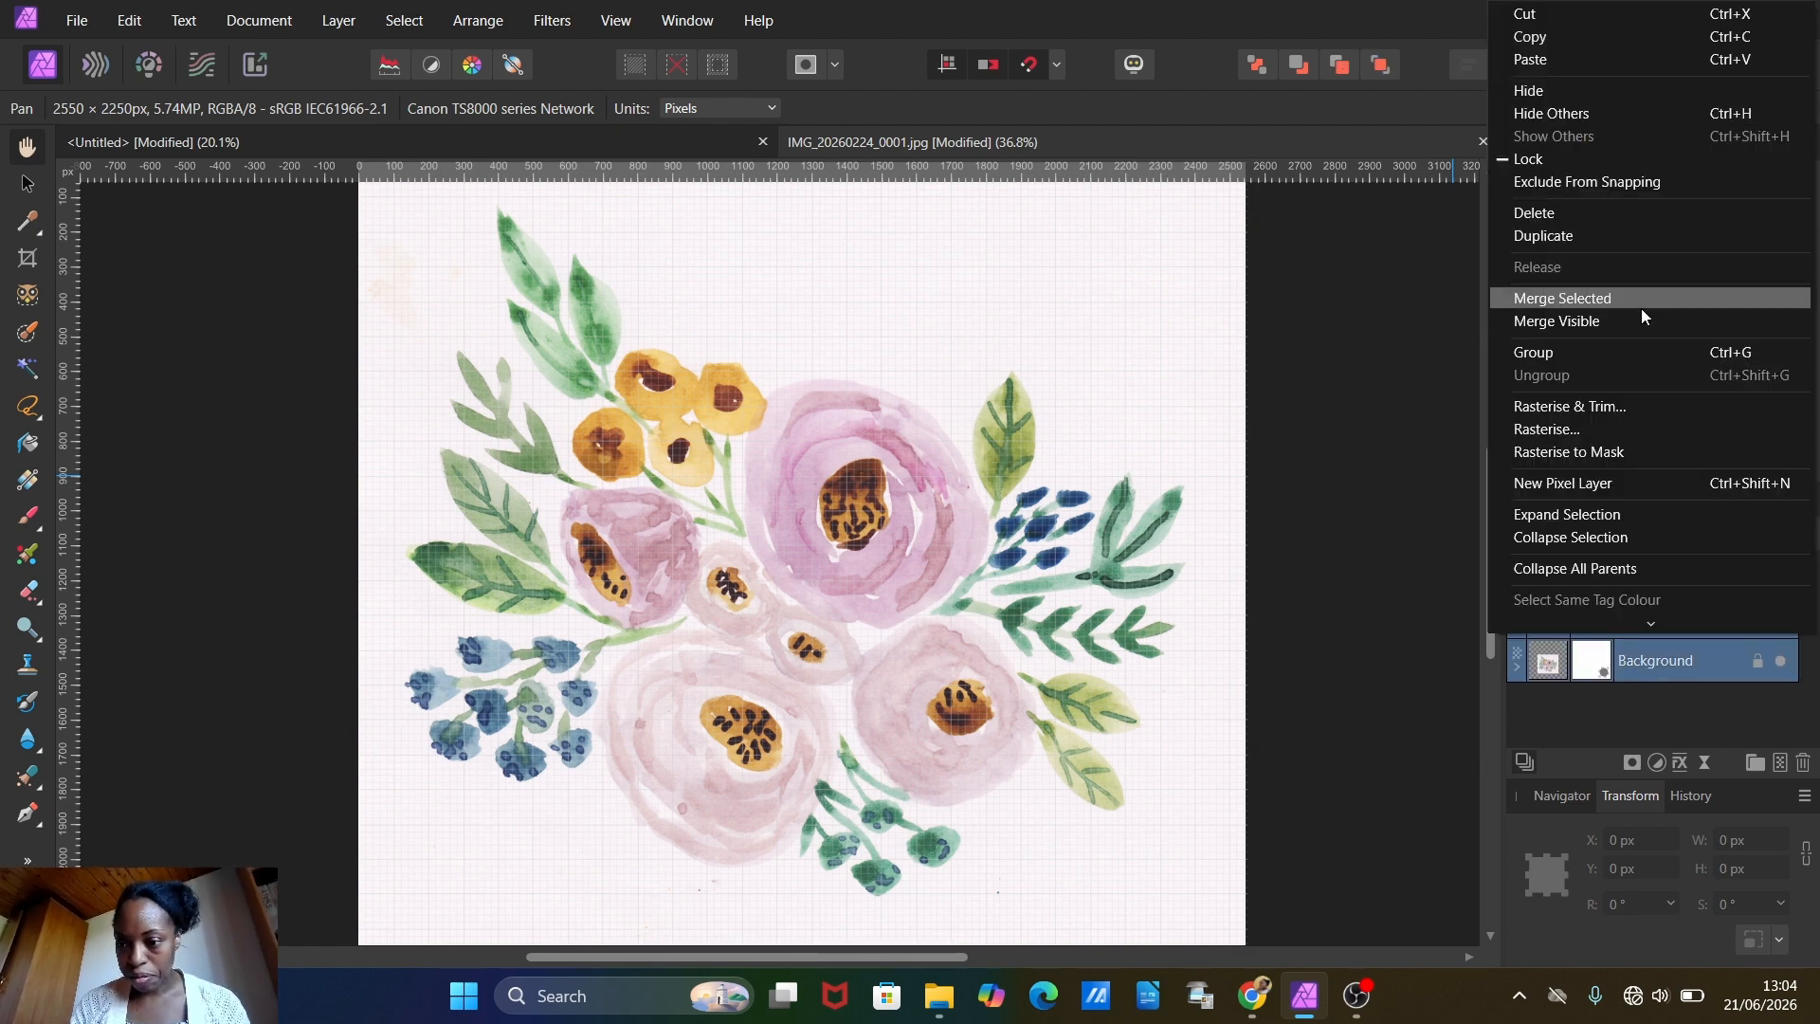
pyautogui.click(1564, 352)
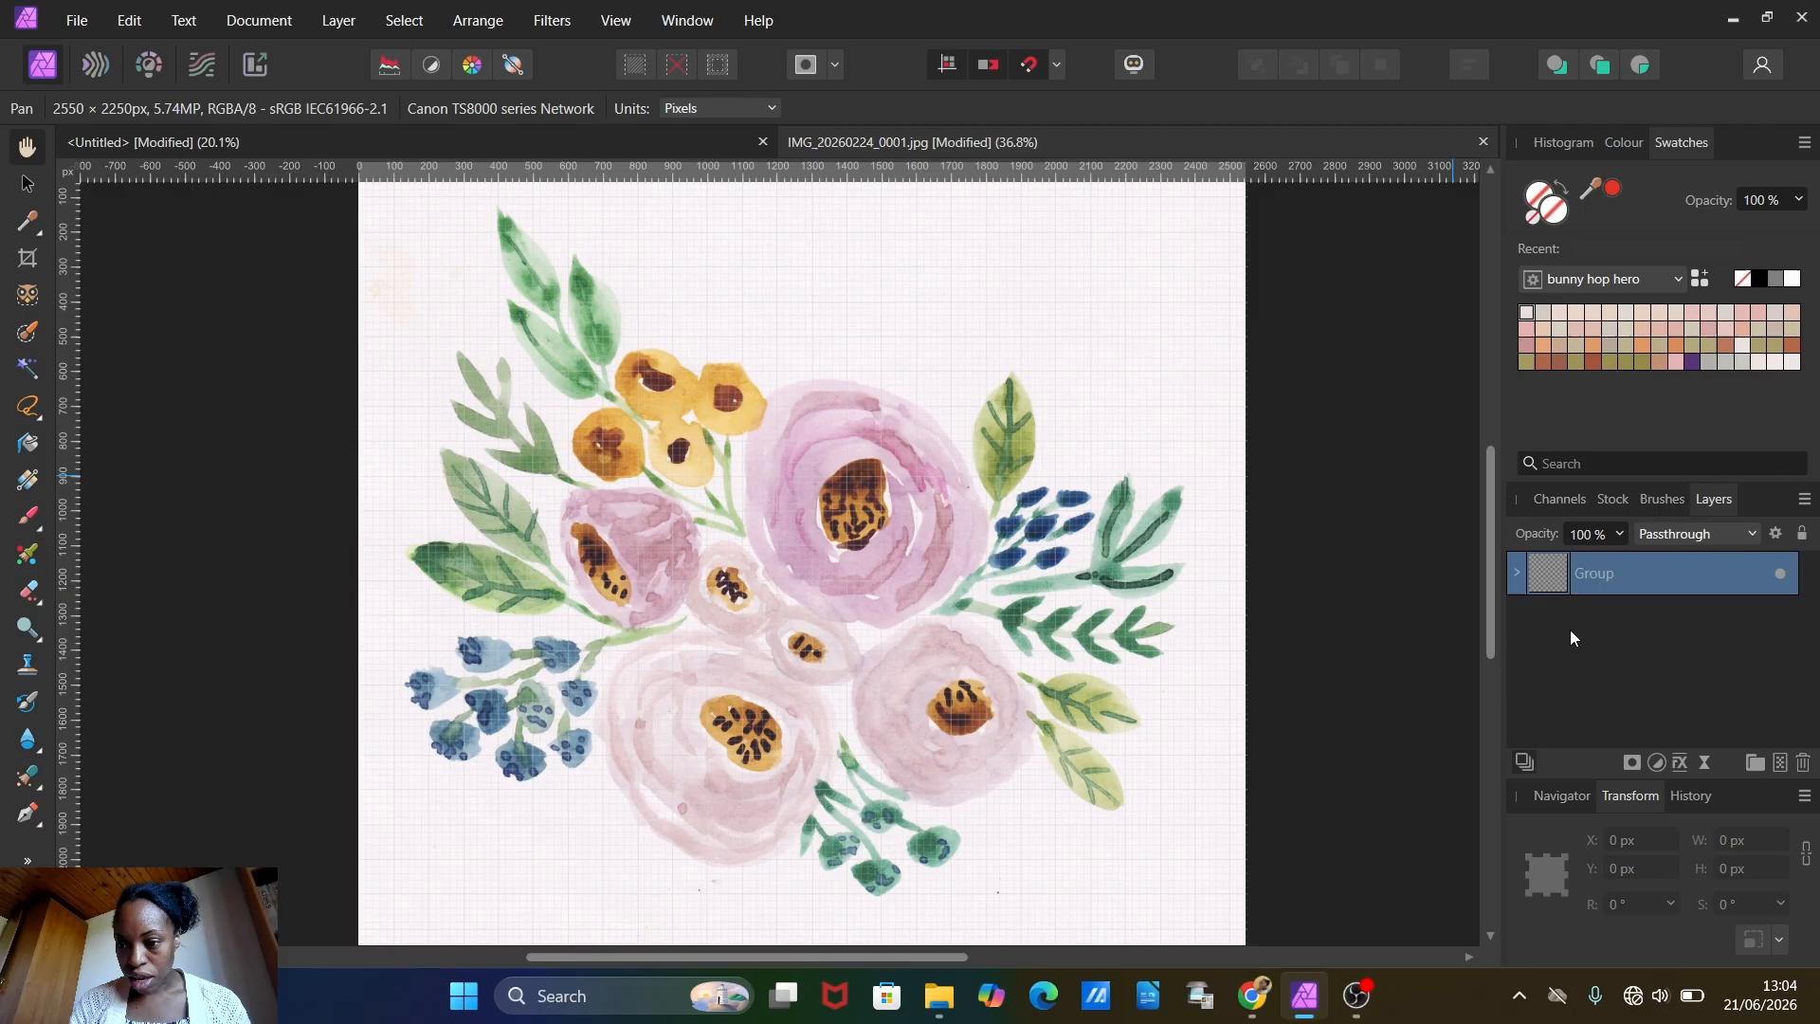
pyautogui.rightClick(1578, 567)
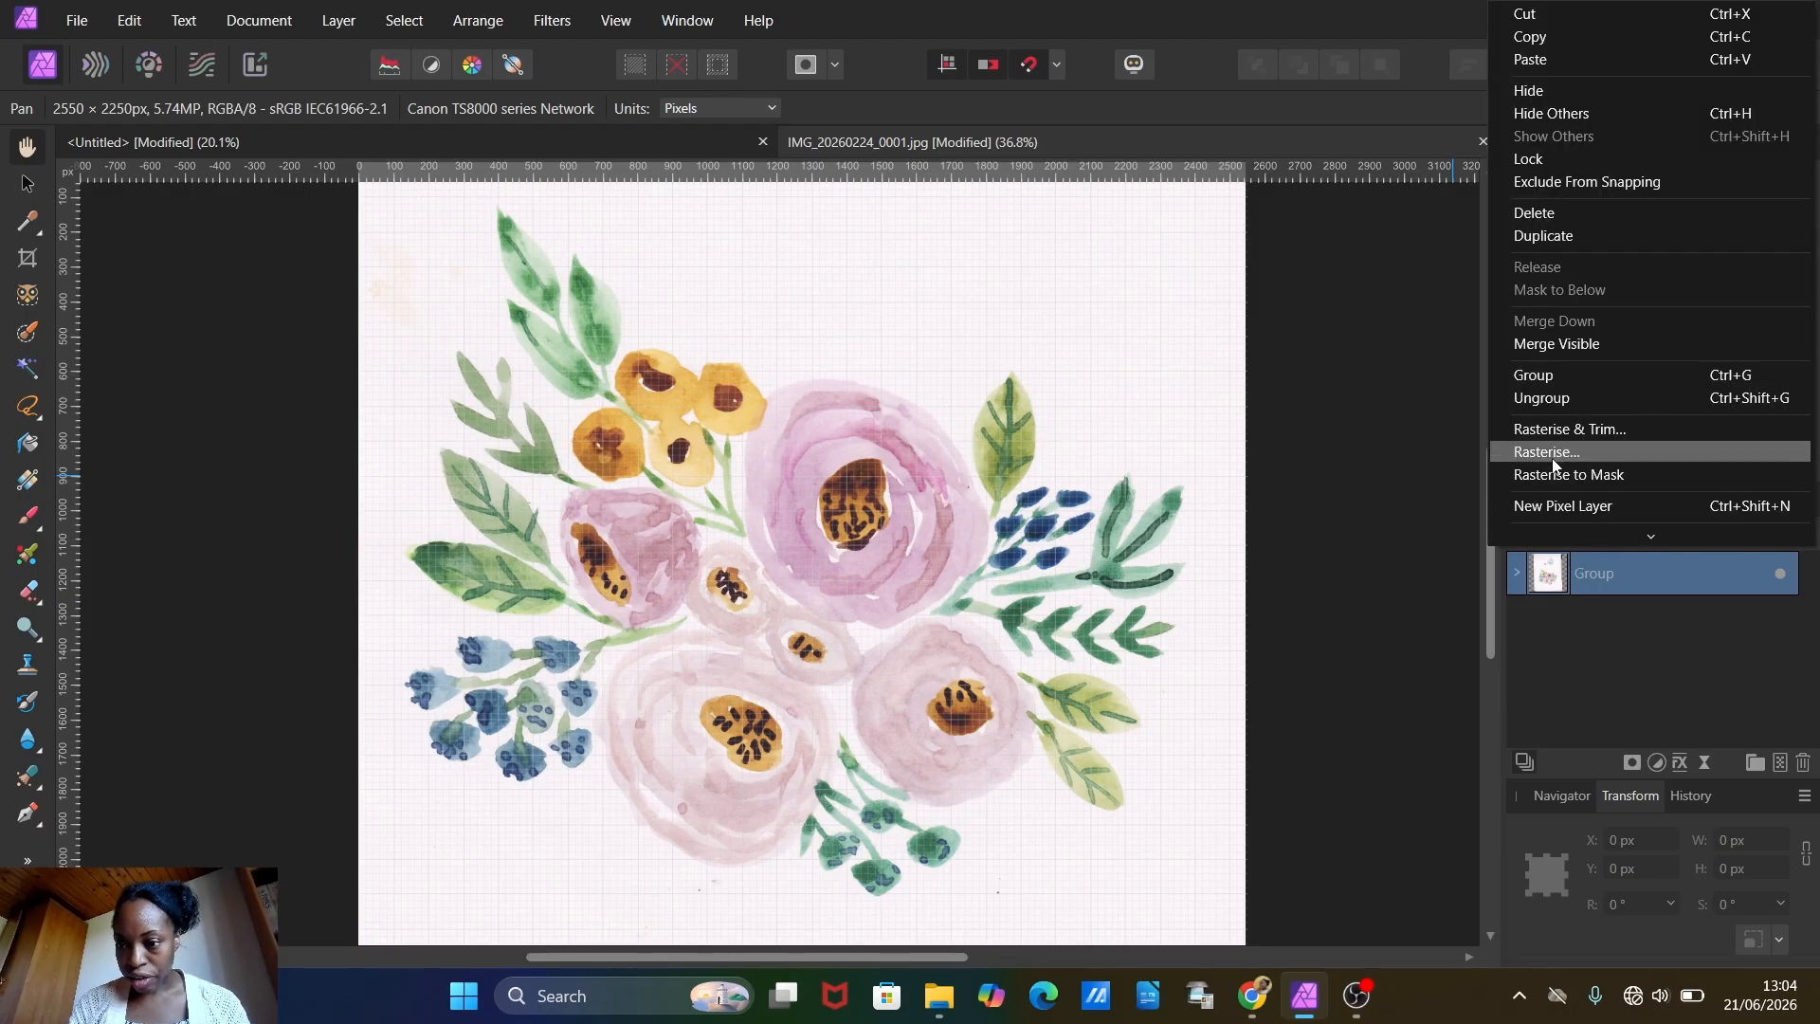
pyautogui.click(1551, 453)
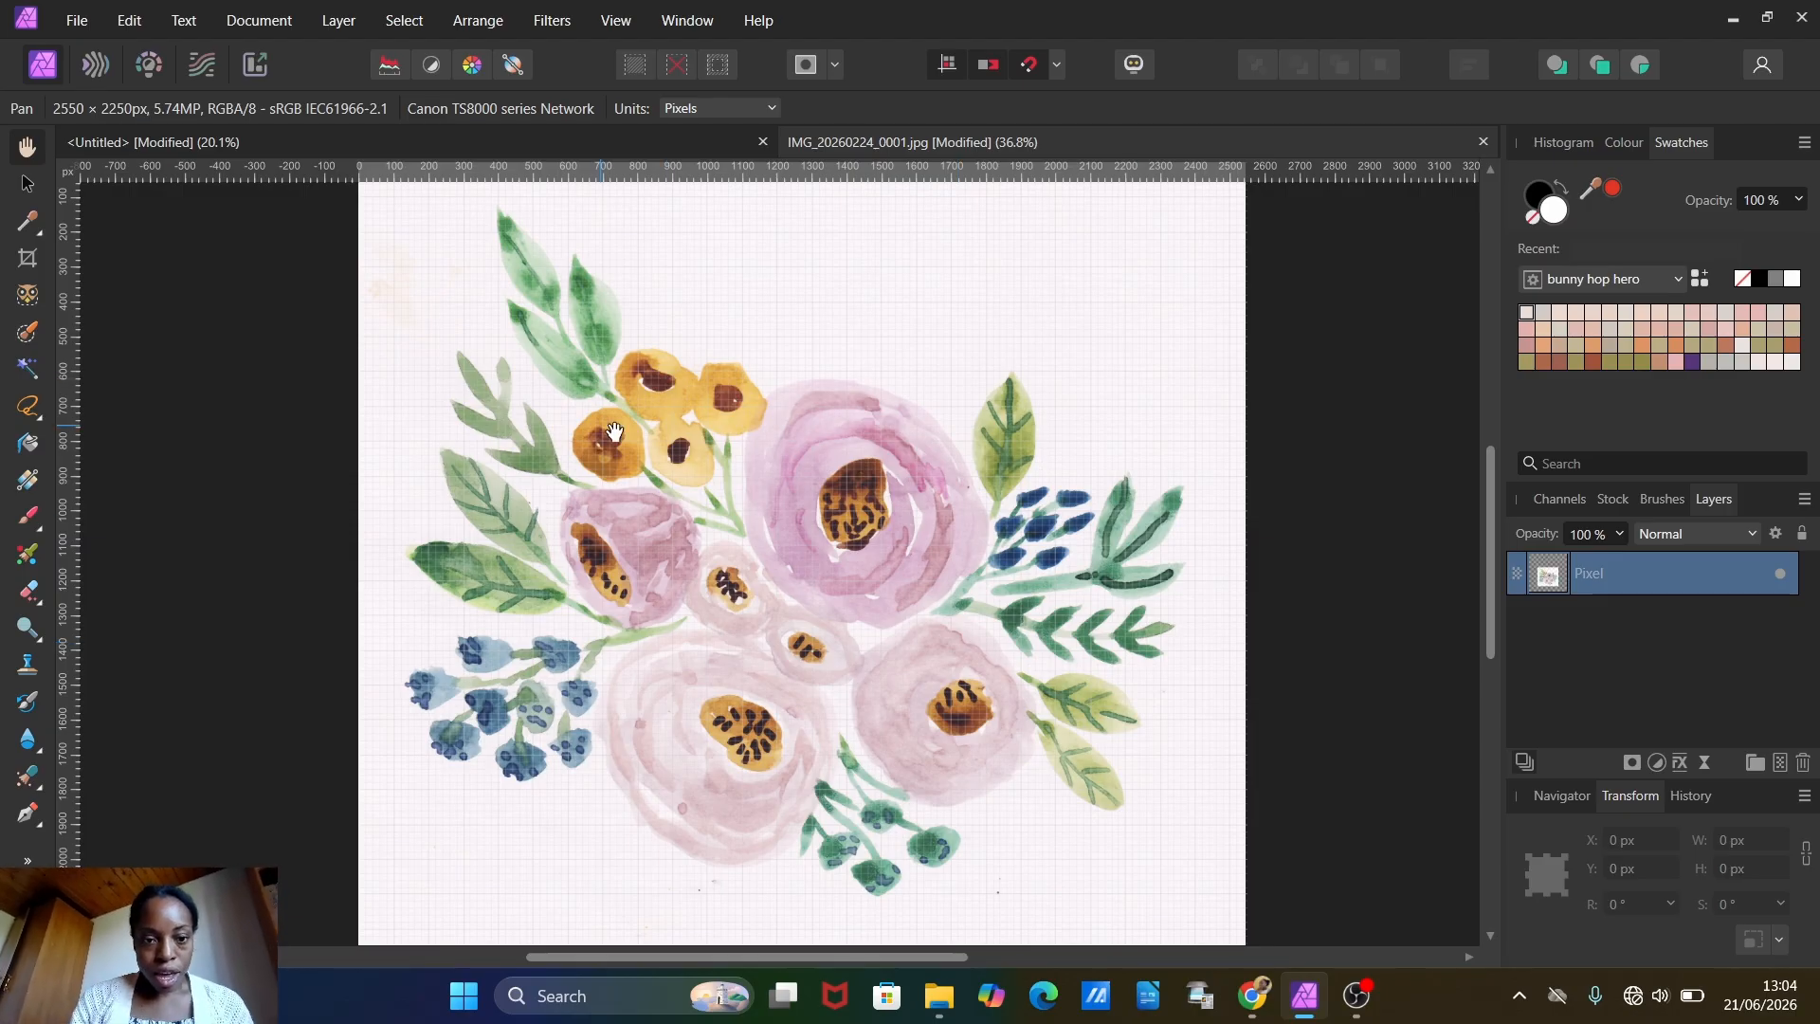
# Step: Add a new pixel layer and draw a rectangle about 3500 x 3250 px that covers the whole canvas
pyautogui.scroll(-3, 614, 431)
pyautogui.hotkey('ctrl', 'shift', 'n')
pyautogui.click(28, 860)
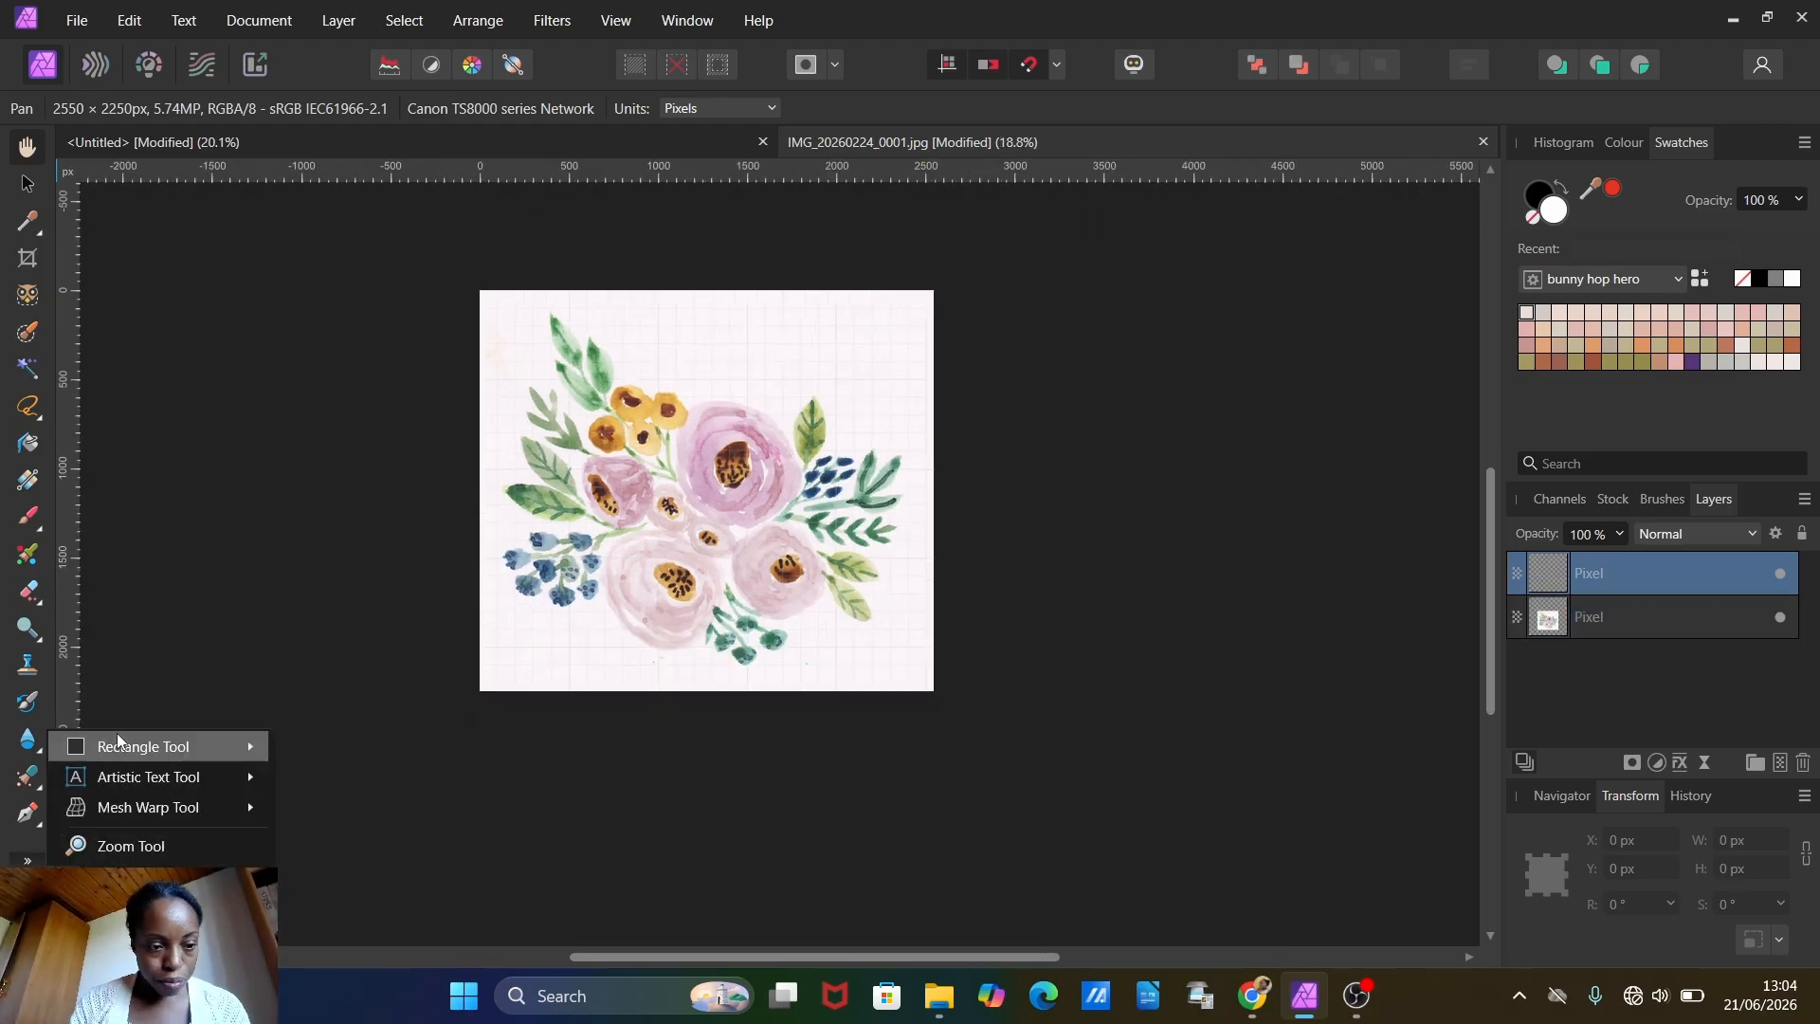
pyautogui.moveTo(113, 749)
pyautogui.click(452, 48)
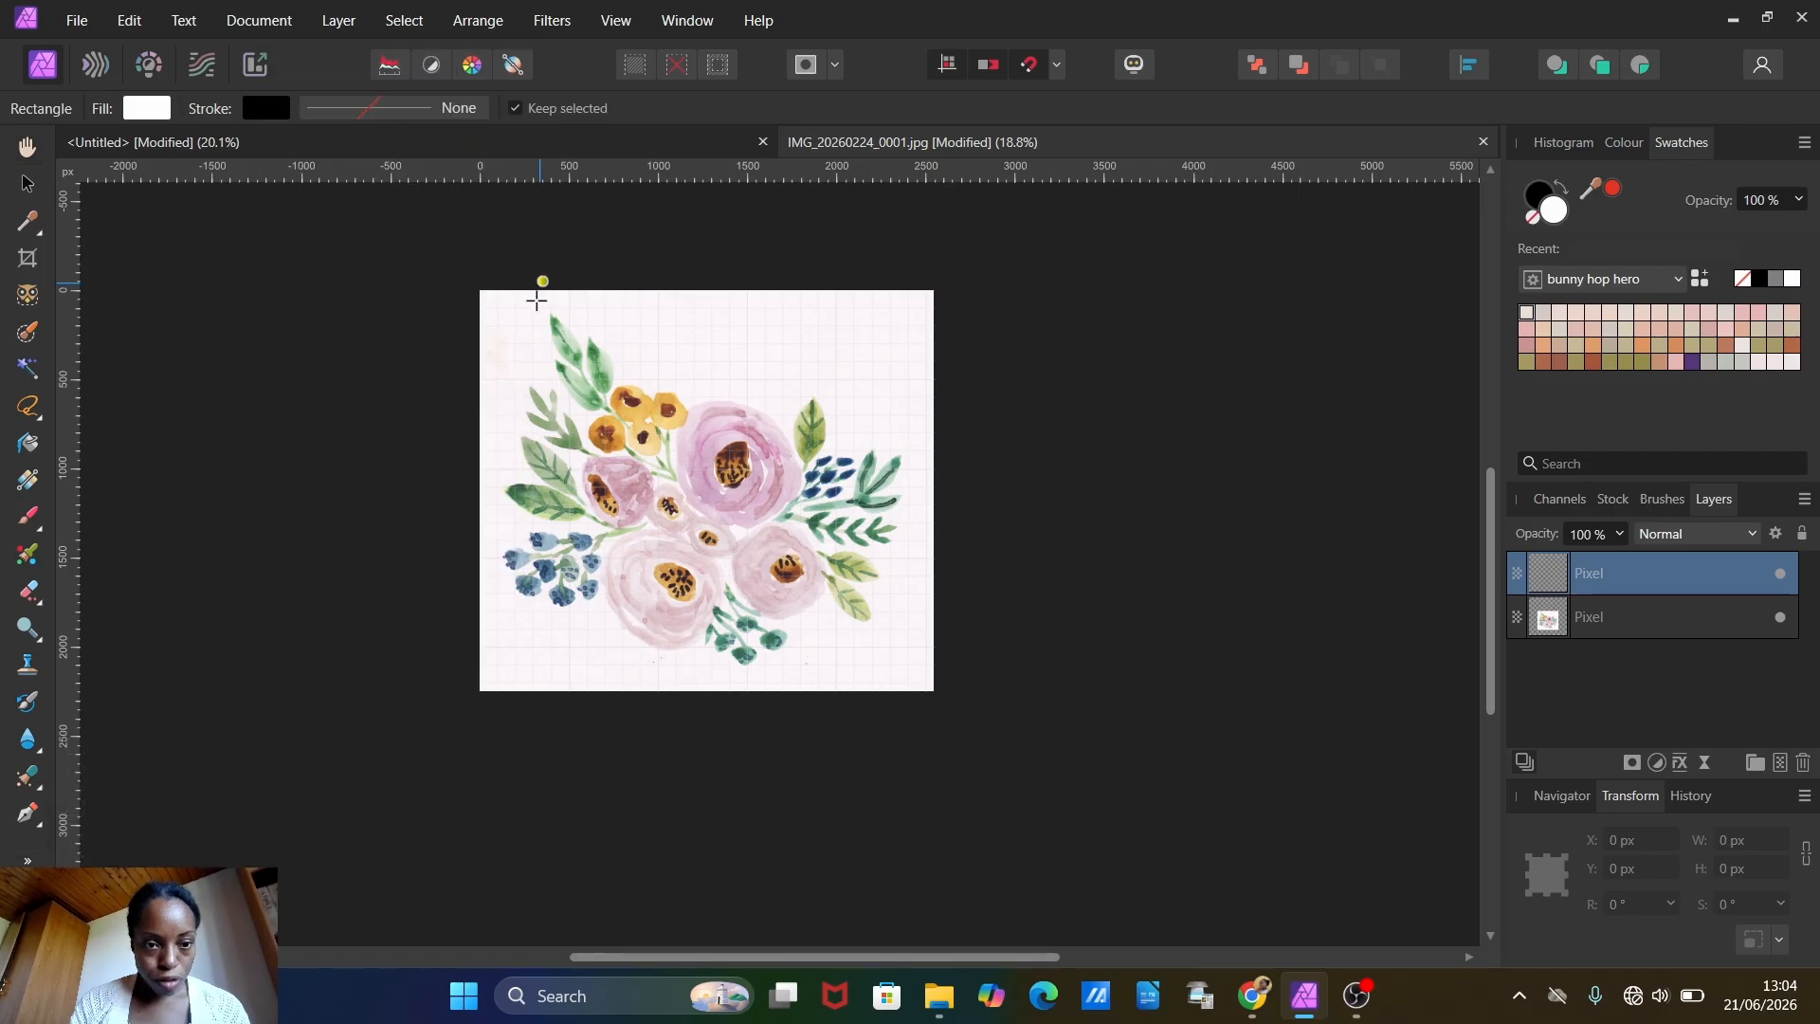
pyautogui.moveTo(452, 254); pyautogui.dragTo(1077, 834)
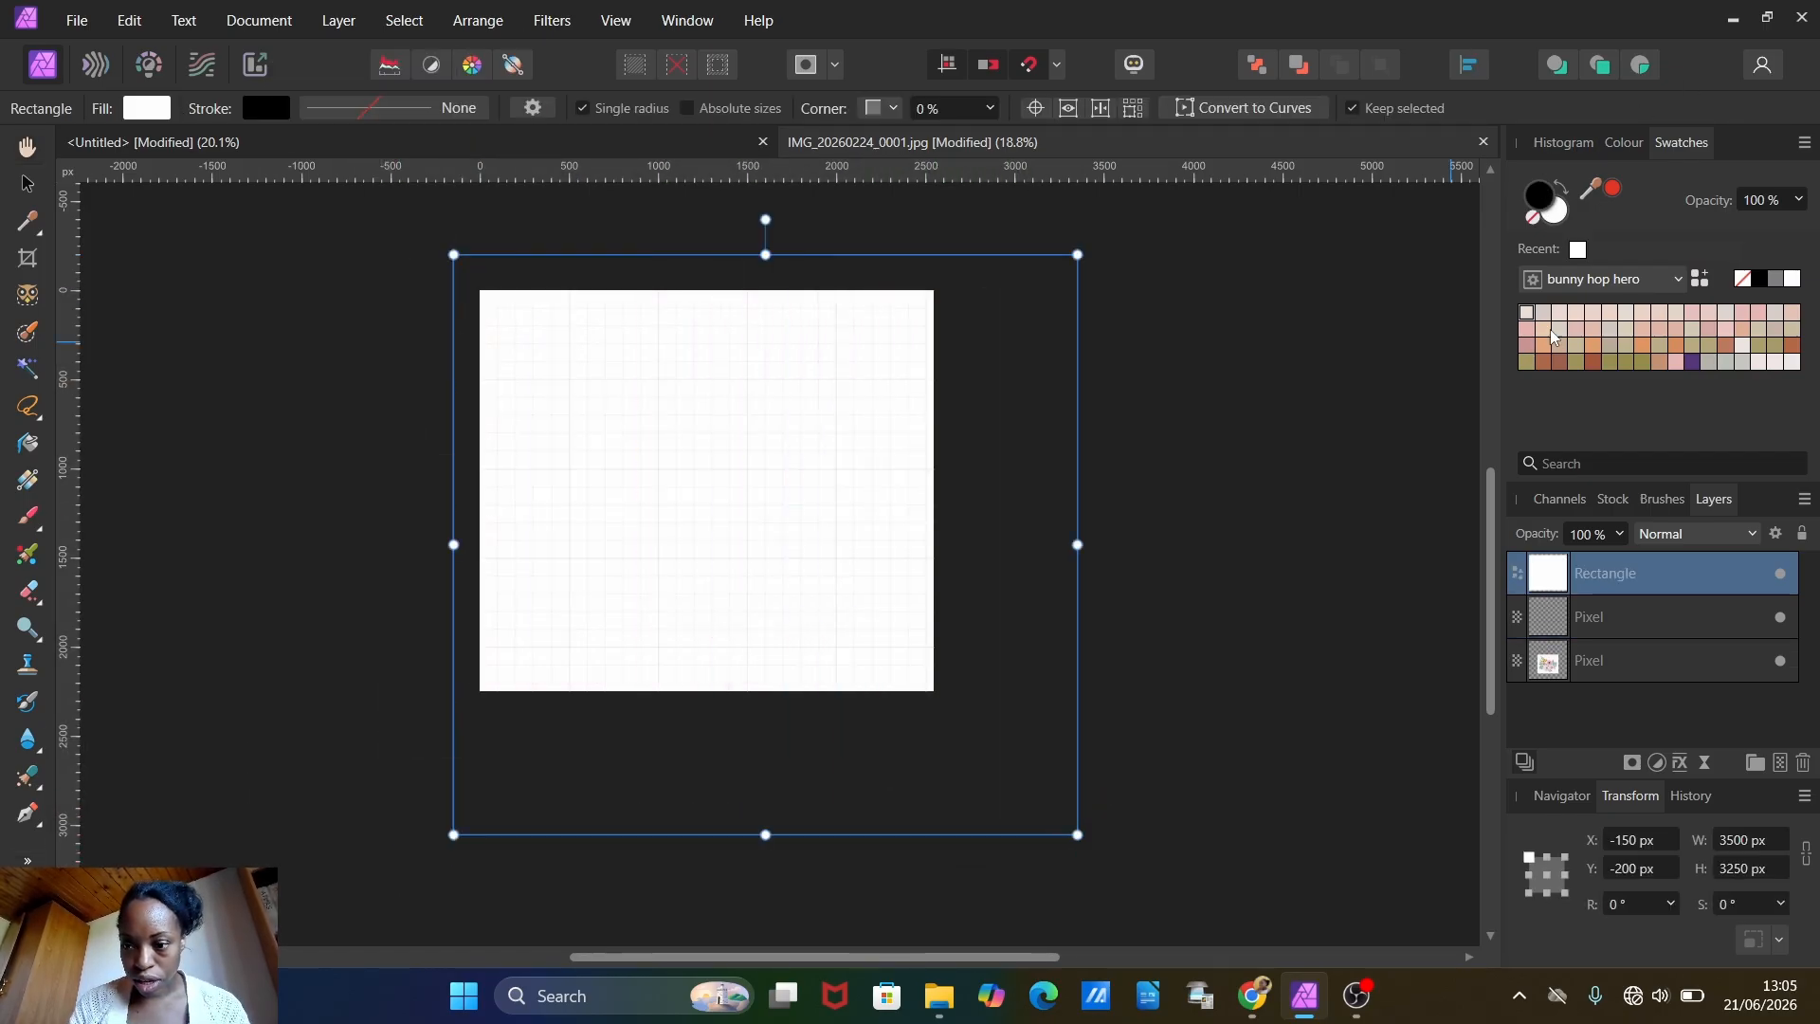
# Step: Fill the rectangle with black and move it to the bottom of the layer stack, beneath the bouquet
pyautogui.doubleClick(1541, 199)
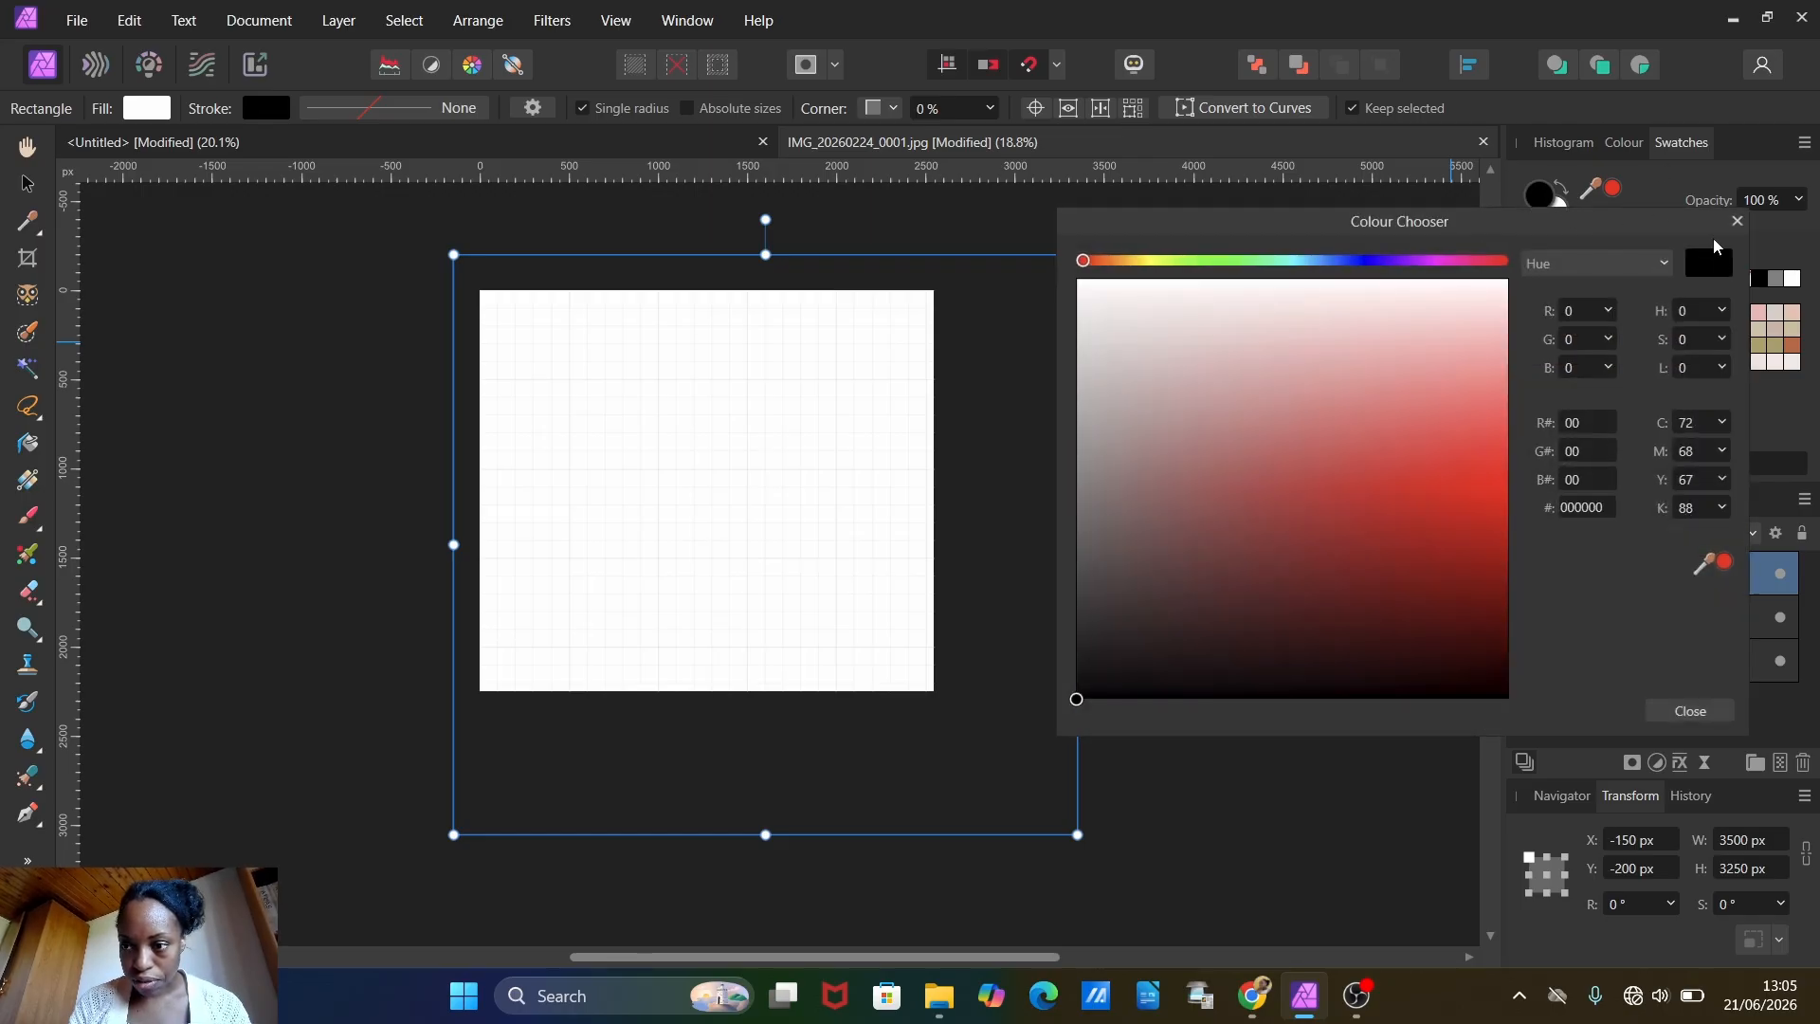
pyautogui.click(1736, 221)
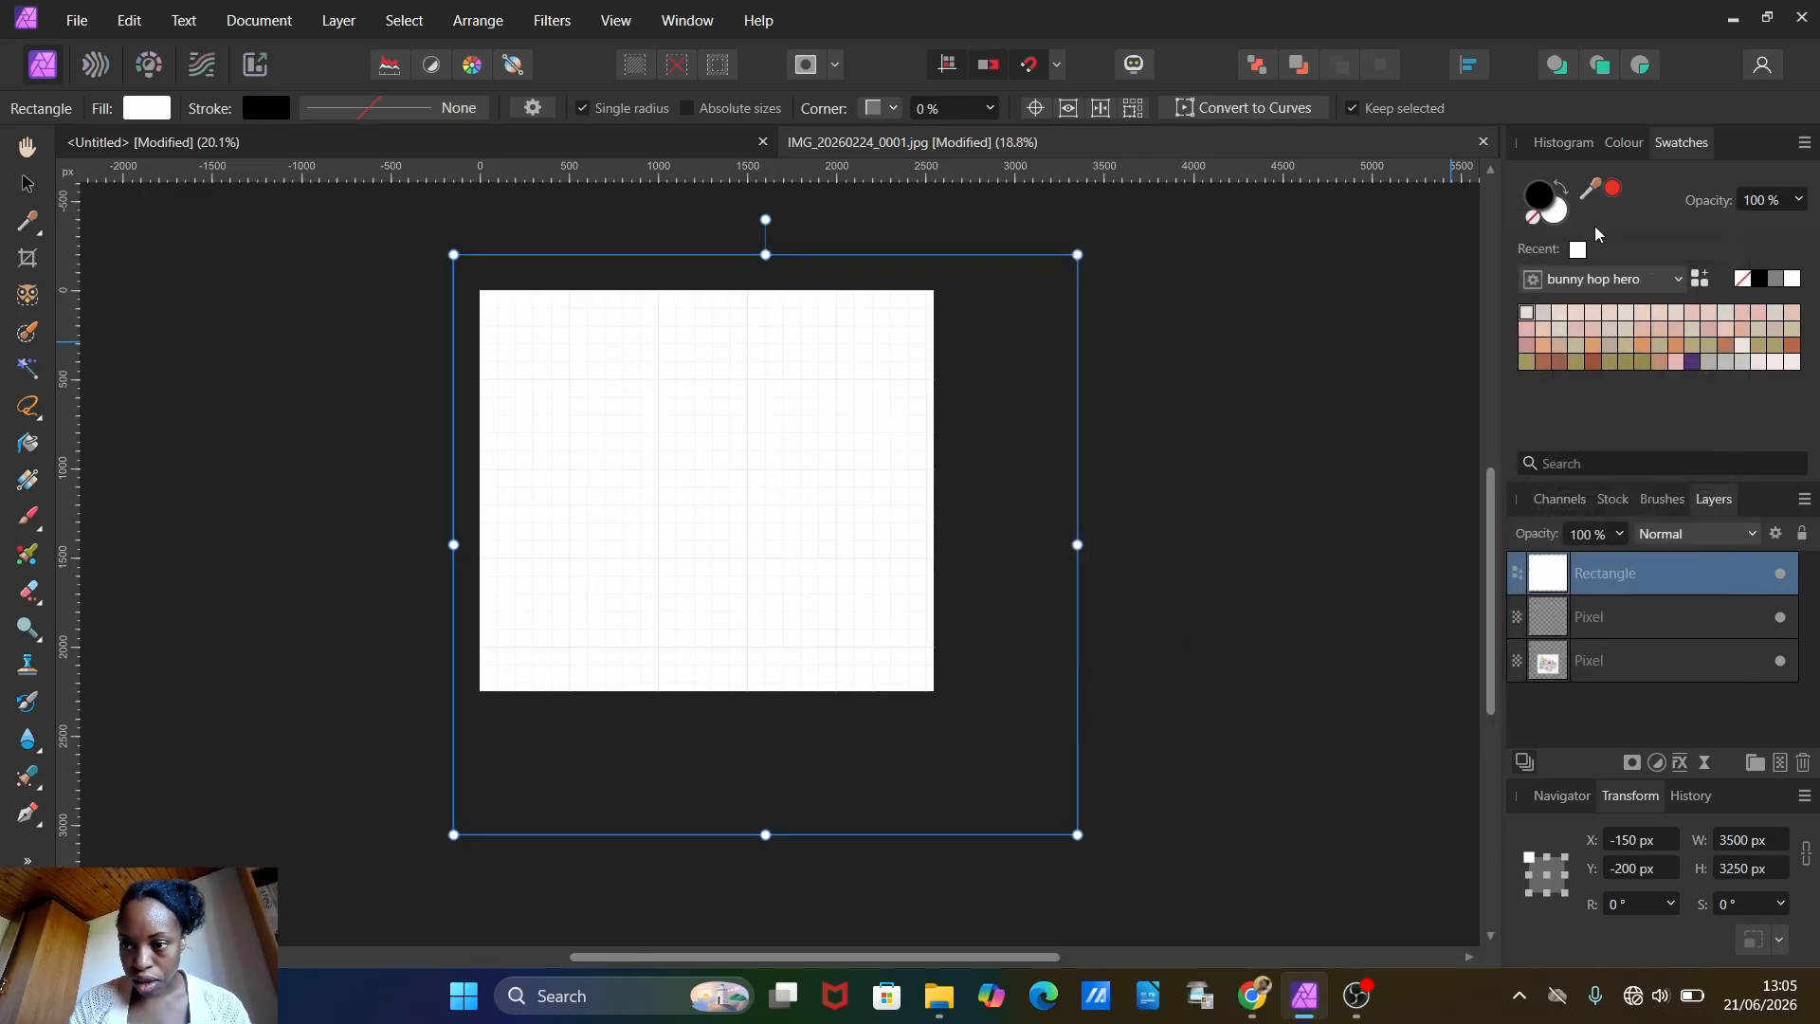
pyautogui.click(1757, 279)
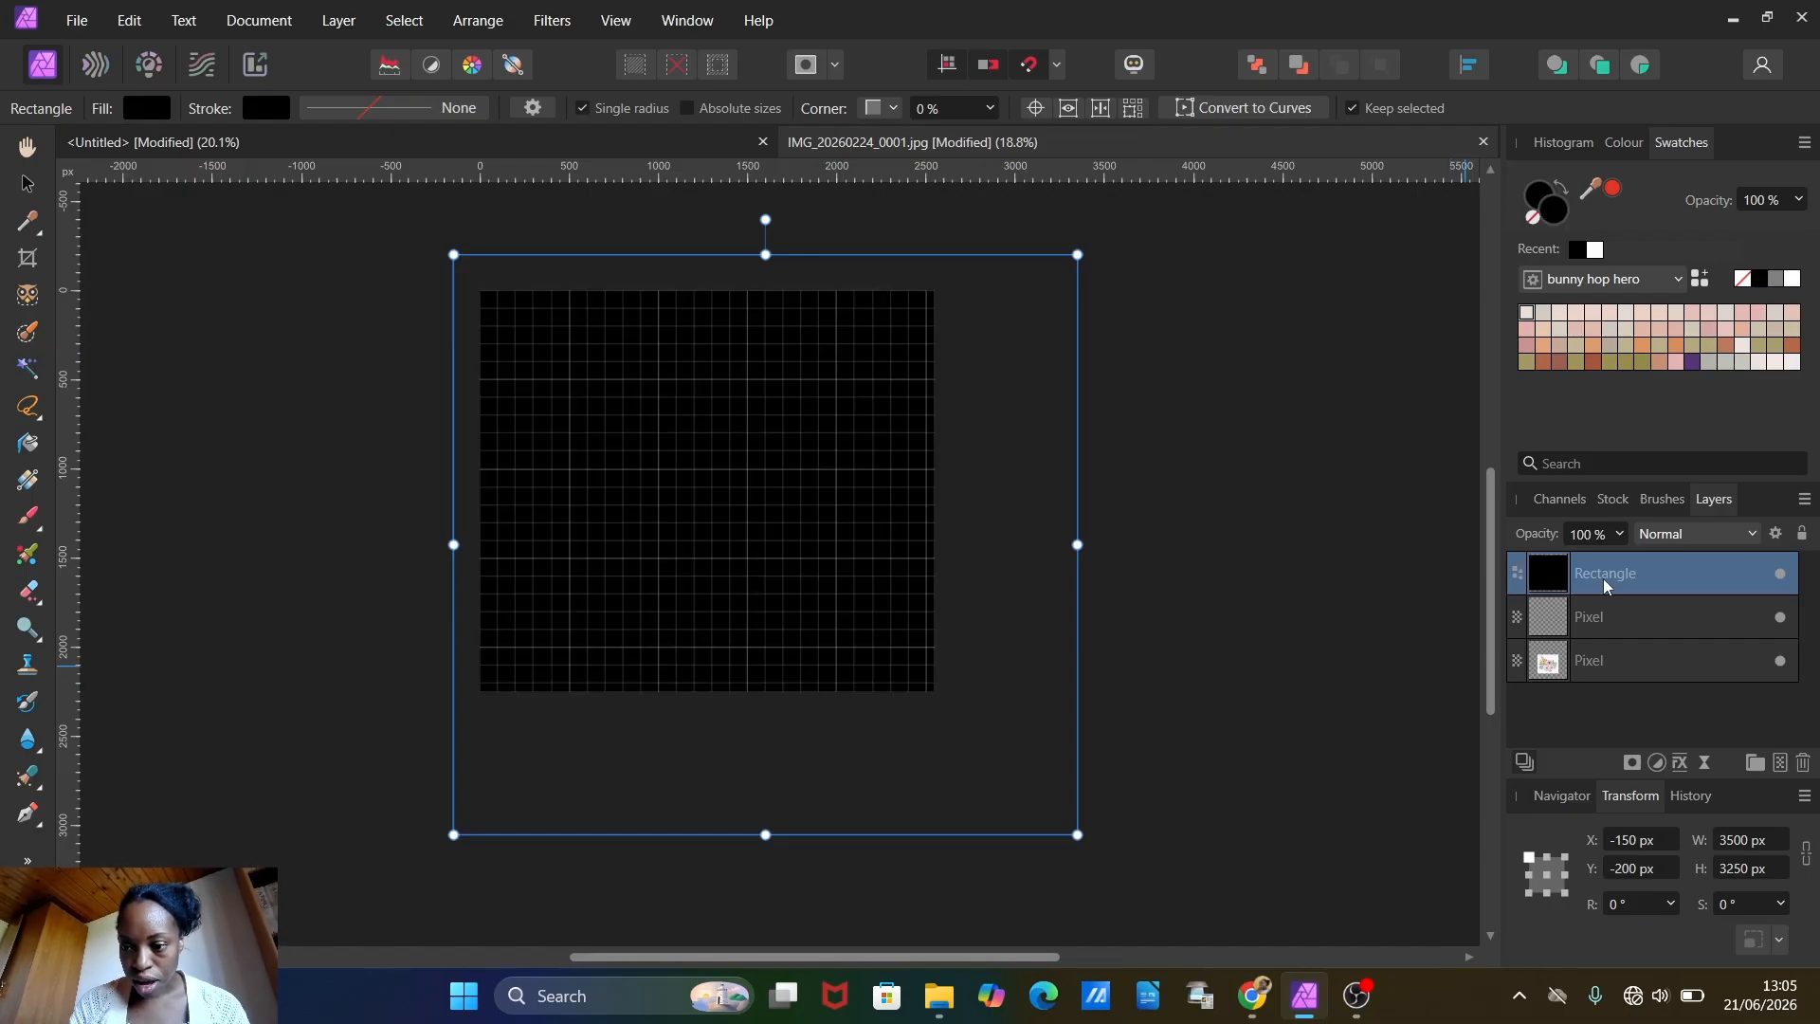
pyautogui.moveTo(1602, 578); pyautogui.dragTo(1599, 703)
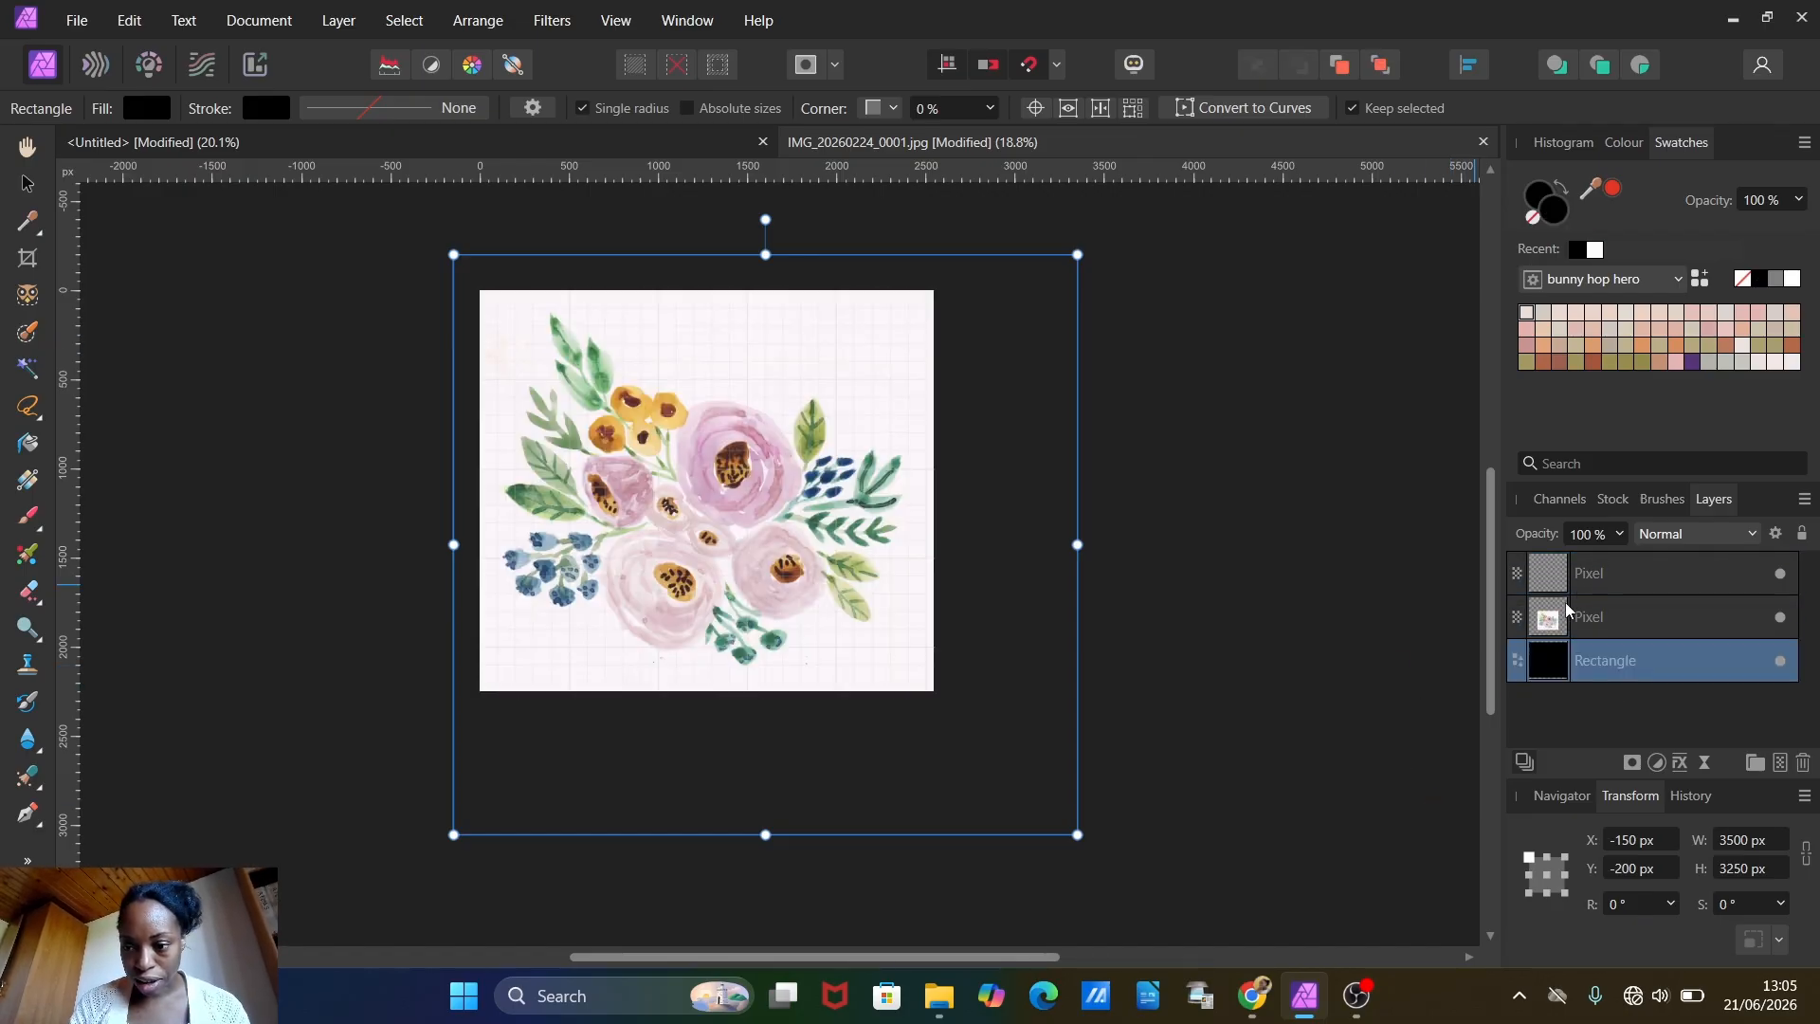
# Step: Delete the empty pixel layer above the bouquet and open the bouquet layer's name for editing
pyautogui.click(1621, 572)
pyautogui.press('Delete')
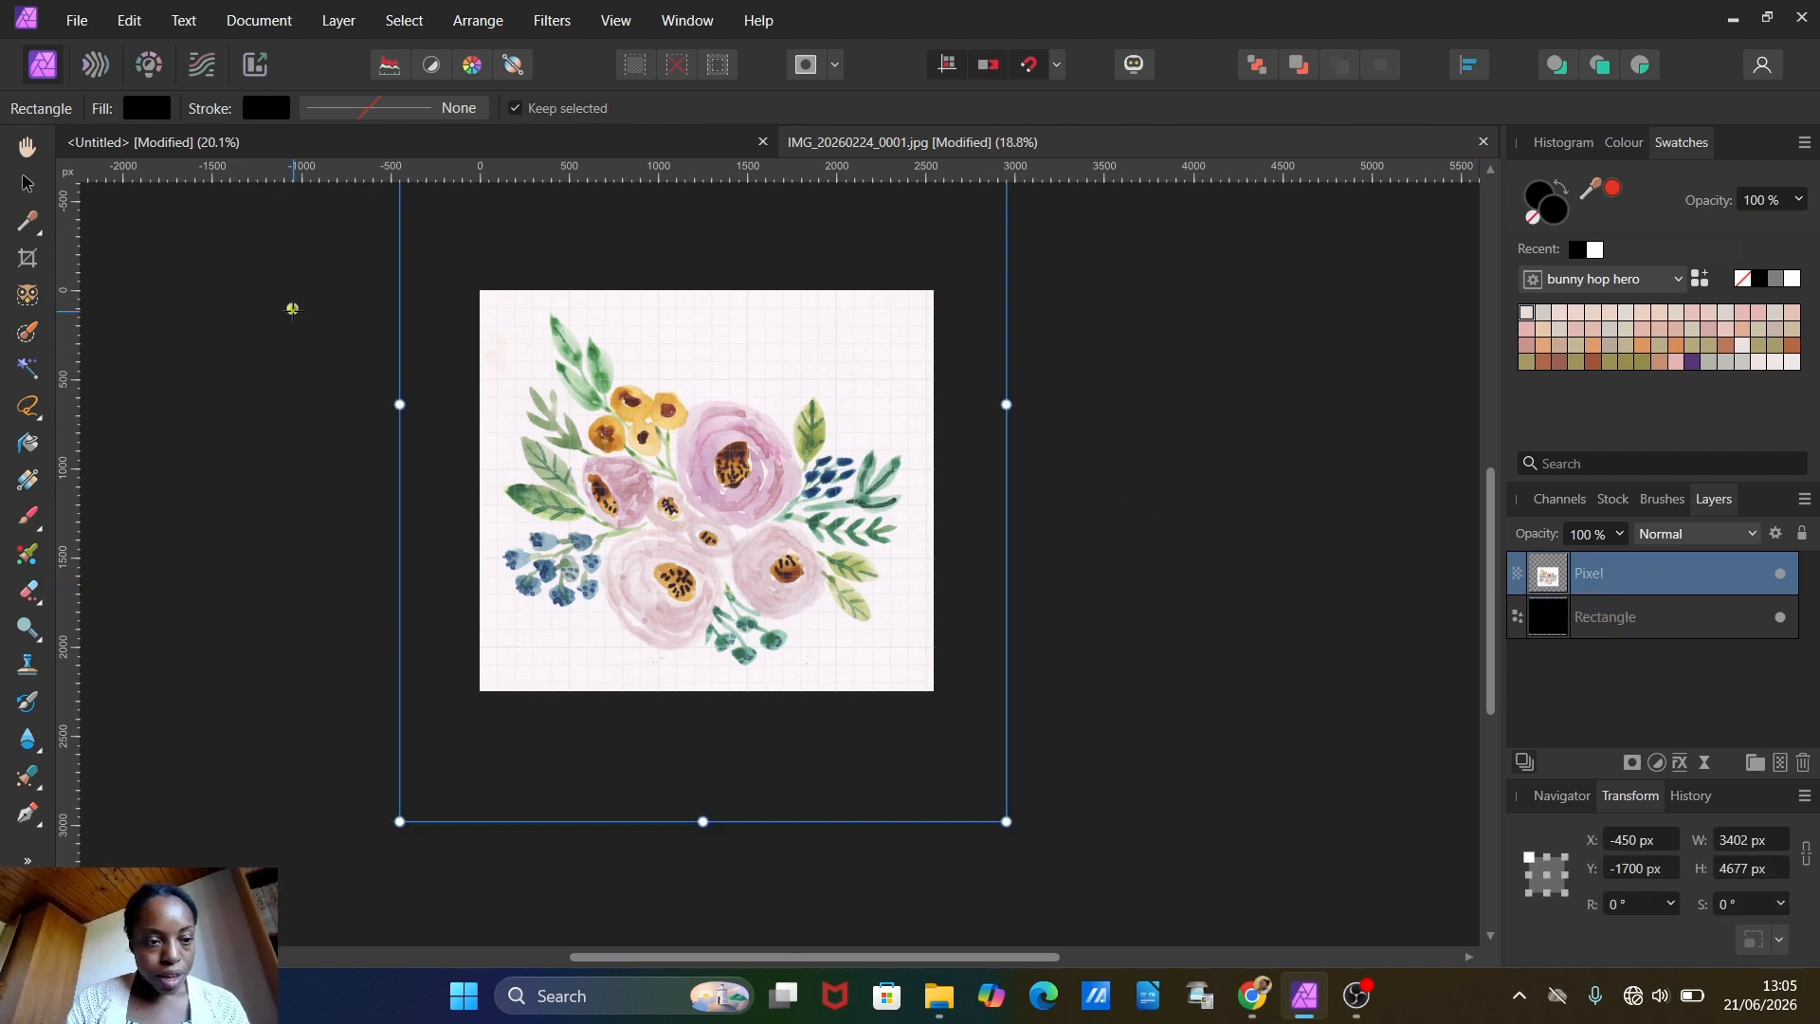
pyautogui.doubleClick(1626, 574)
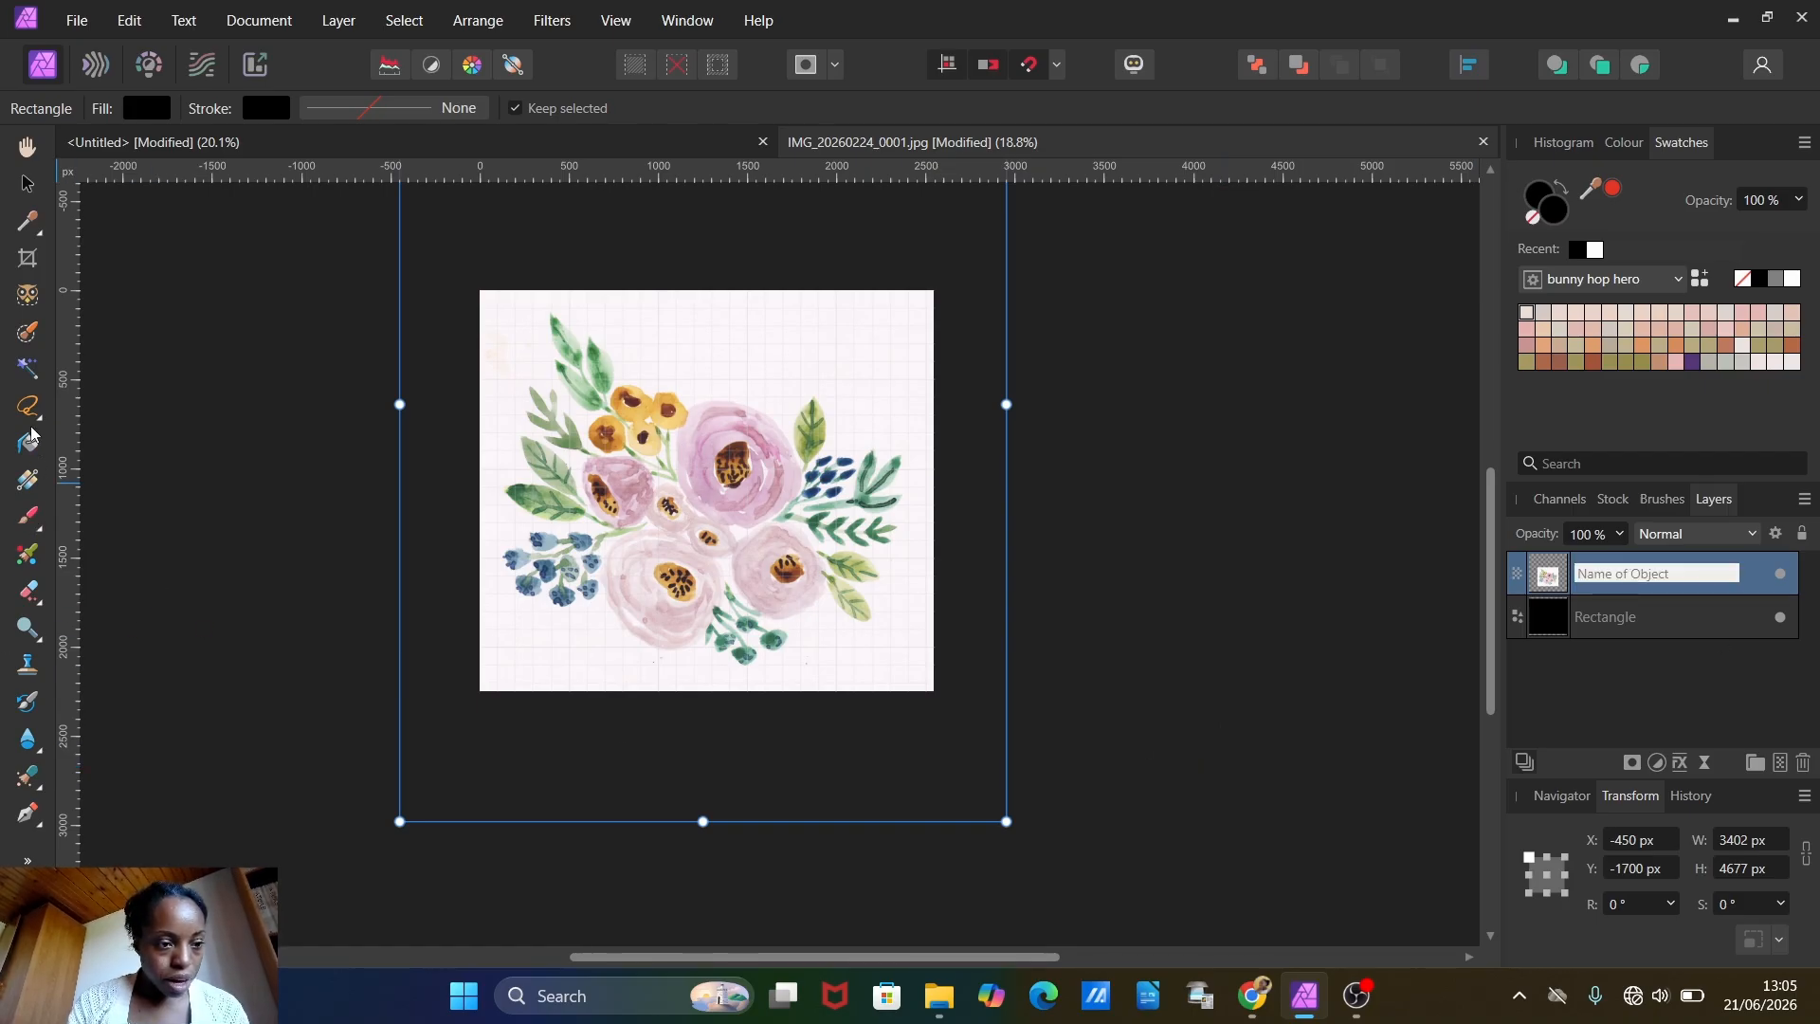
# Step: Set up the Background Erase Brush with the basic 128 px Round Brush preset and a width of 277 px
pyautogui.click(38, 604)
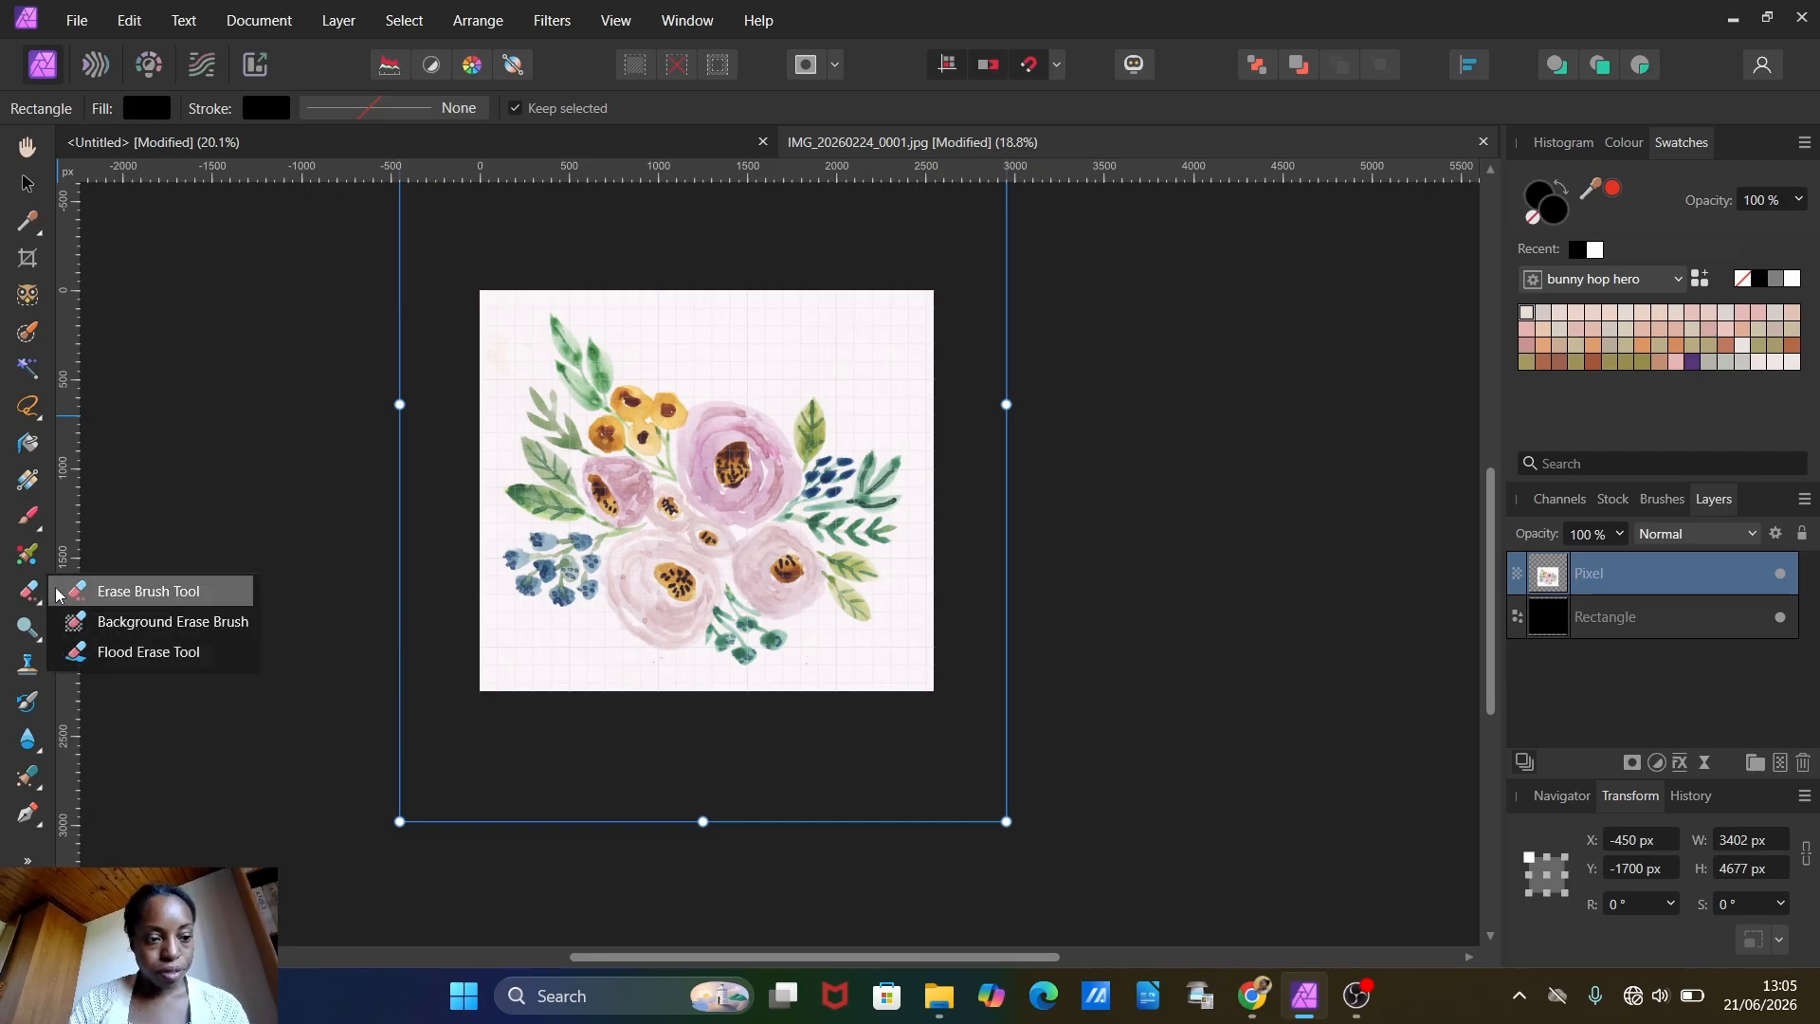
pyautogui.click(120, 629)
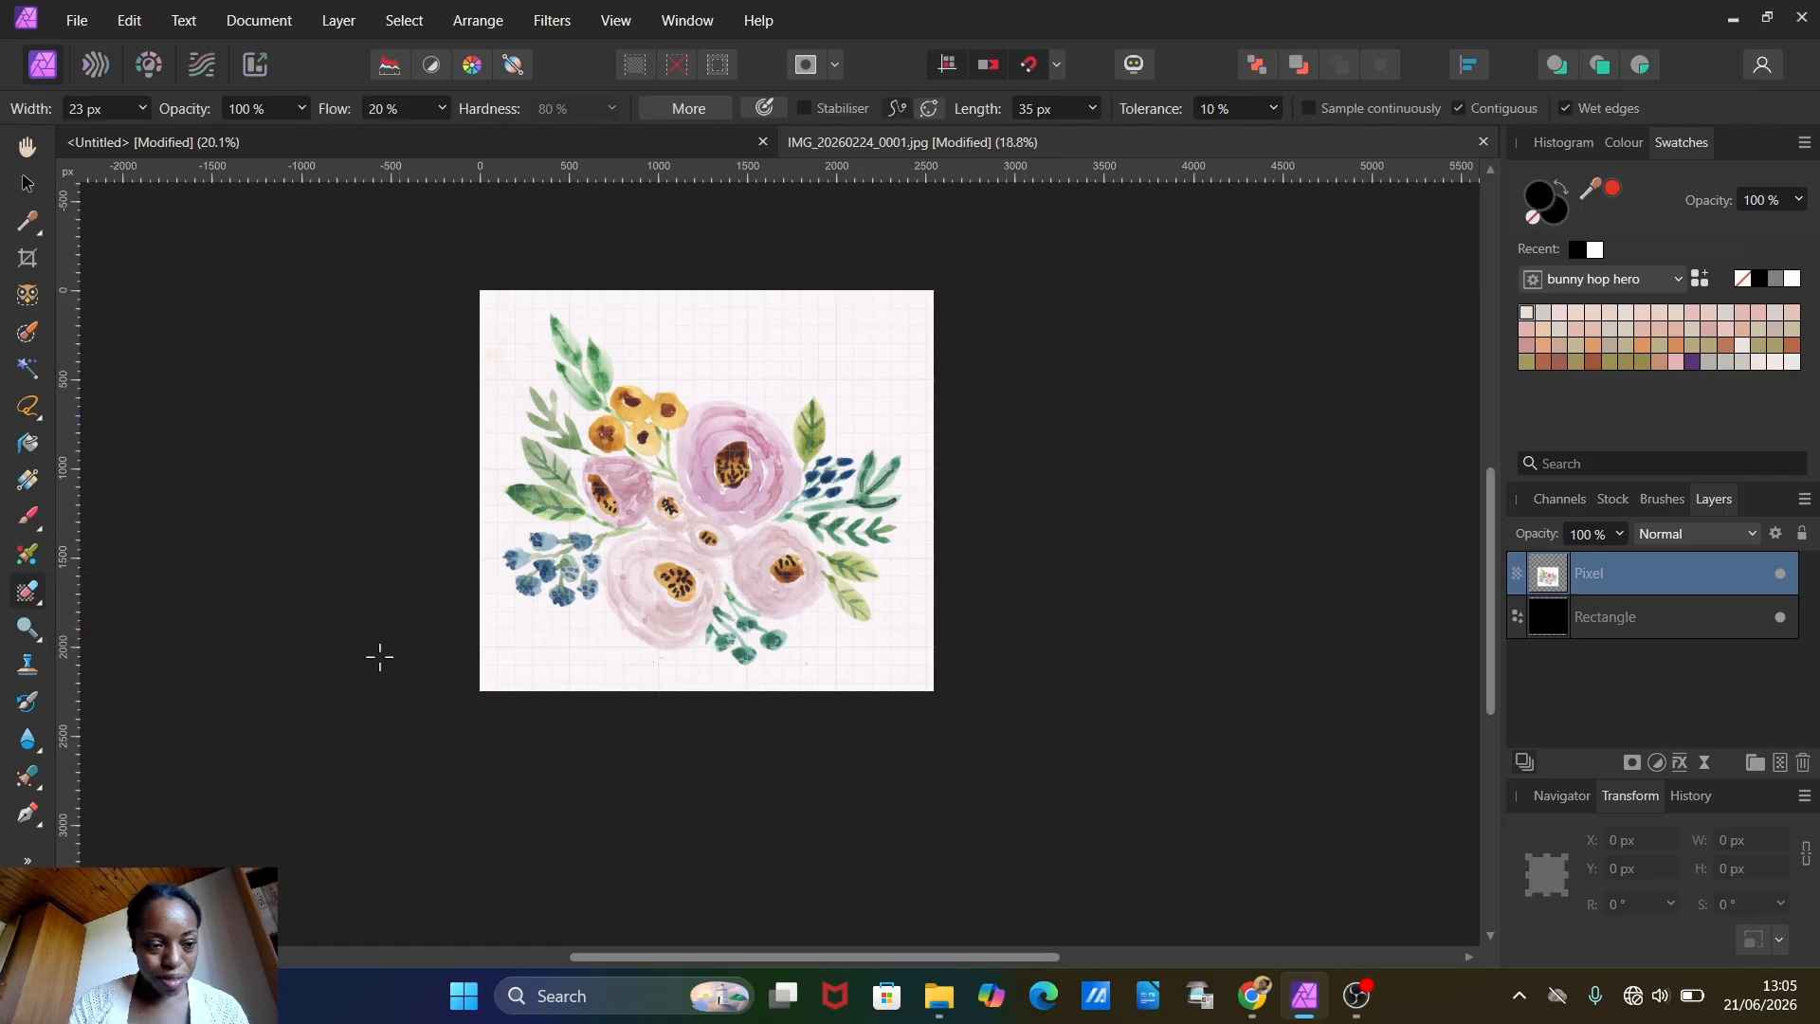
pyautogui.click(1657, 502)
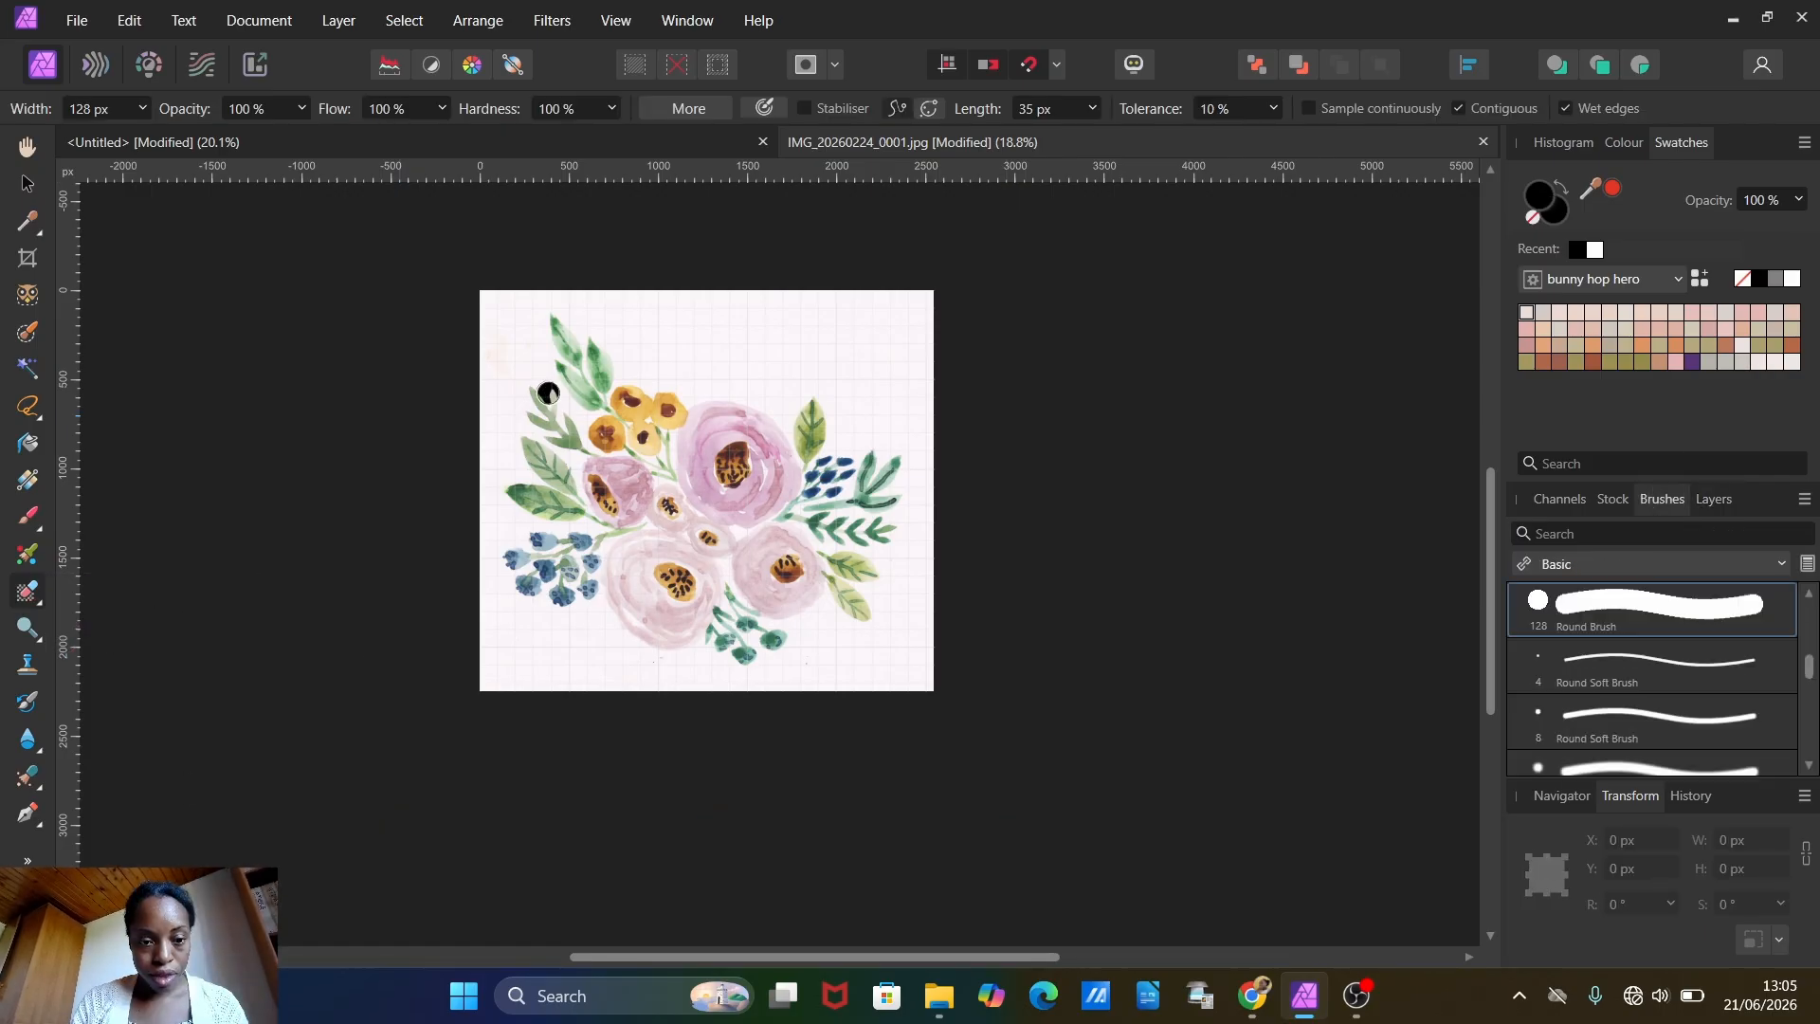
pyautogui.click(142, 108)
pyautogui.moveTo(152, 136); pyautogui.dragTo(168, 137)
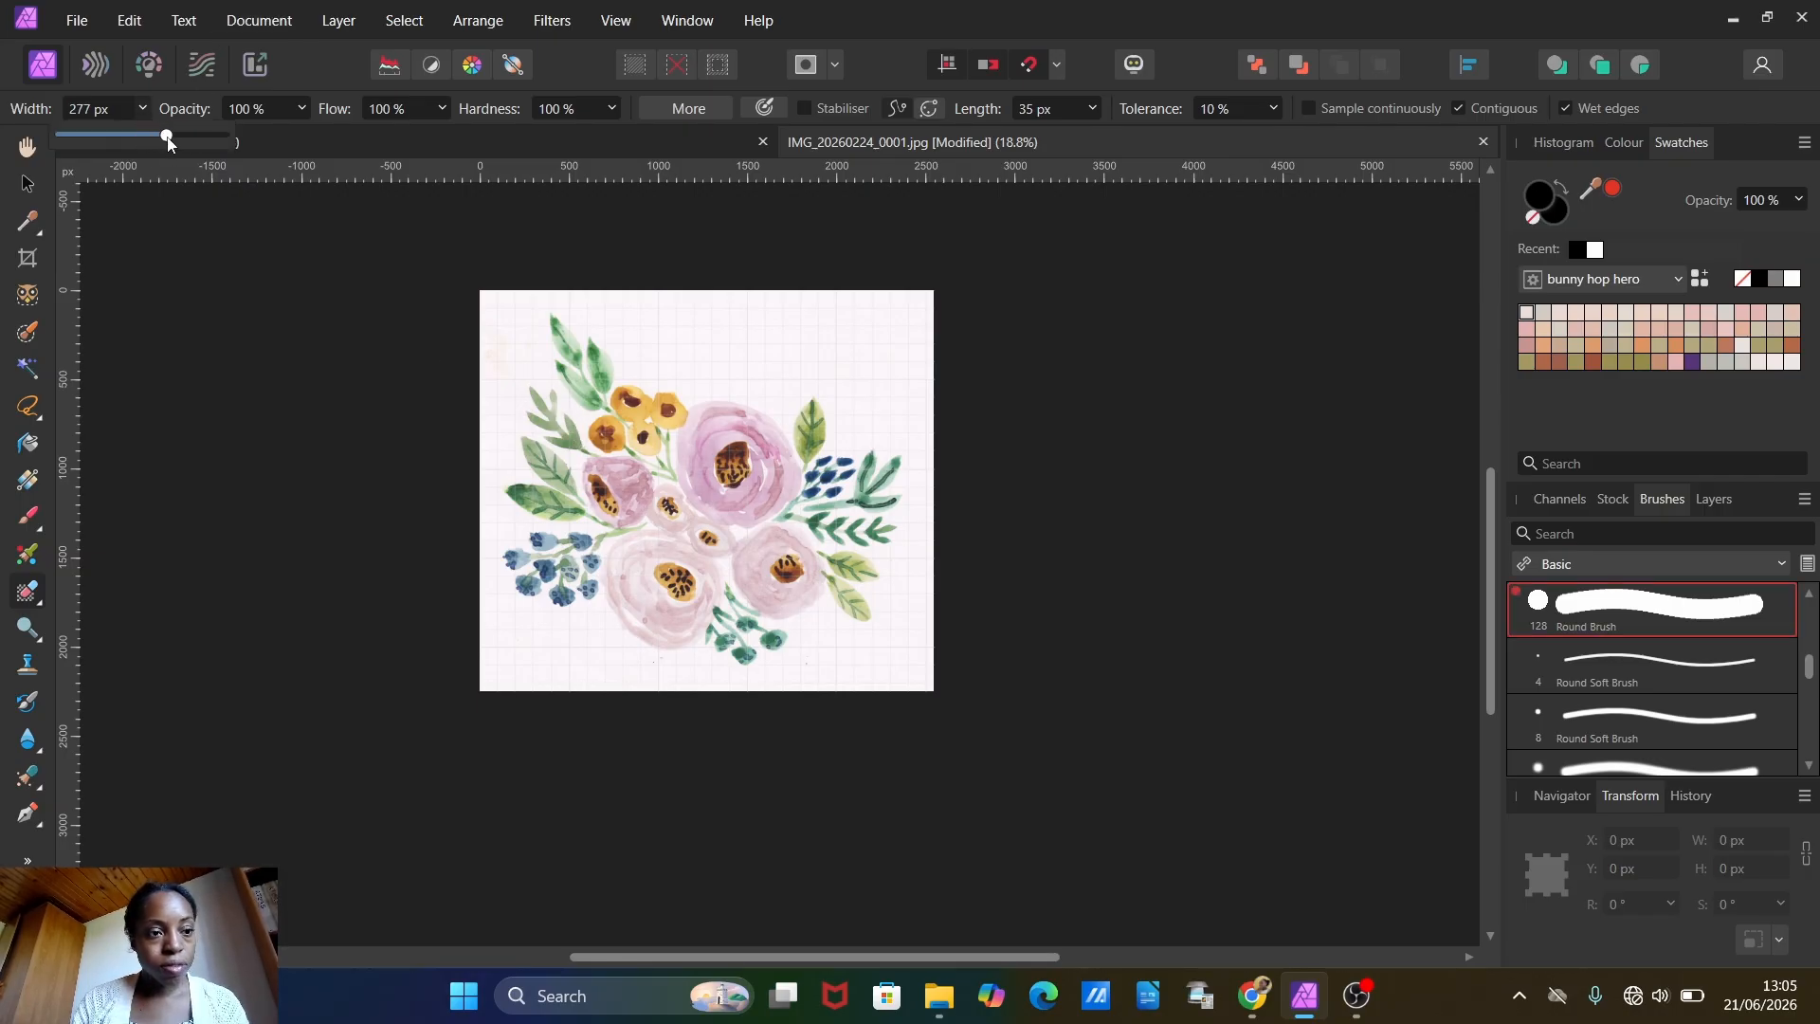
# Step: Erase the paper background around the bouquet's outline and across the rest of the canvas, exposing the black rectangle
pyautogui.moveTo(520, 319)
pyautogui.mouseDown()
pyautogui.moveTo(607, 416)
pyautogui.moveTo(517, 365)
pyautogui.moveTo(582, 441)
pyautogui.moveTo(496, 391)
pyautogui.moveTo(585, 477)
pyautogui.moveTo(479, 421)
pyautogui.moveTo(537, 479)
pyautogui.moveTo(500, 485)
pyautogui.moveTo(485, 519)
pyautogui.moveTo(574, 535)
pyautogui.moveTo(486, 557)
pyautogui.moveTo(495, 597)
pyautogui.moveTo(499, 578)
pyautogui.moveTo(560, 632)
pyautogui.moveTo(585, 615)
pyautogui.moveTo(542, 608)
pyautogui.moveTo(612, 641)
pyautogui.mouseUp()
pyautogui.moveTo(597, 607)
pyautogui.mouseDown()
pyautogui.moveTo(678, 670)
pyautogui.moveTo(727, 680)
pyautogui.mouseUp()
pyautogui.moveTo(558, 276)
pyautogui.mouseDown()
pyautogui.moveTo(661, 380)
pyautogui.moveTo(759, 385)
pyautogui.moveTo(796, 418)
pyautogui.moveTo(806, 395)
pyautogui.moveTo(835, 401)
pyautogui.moveTo(857, 441)
pyautogui.moveTo(919, 470)
pyautogui.moveTo(911, 553)
pyautogui.moveTo(871, 621)
pyautogui.moveTo(800, 630)
pyautogui.moveTo(767, 673)
pyautogui.moveTo(742, 654)
pyautogui.moveTo(655, 706)
pyautogui.mouseUp()
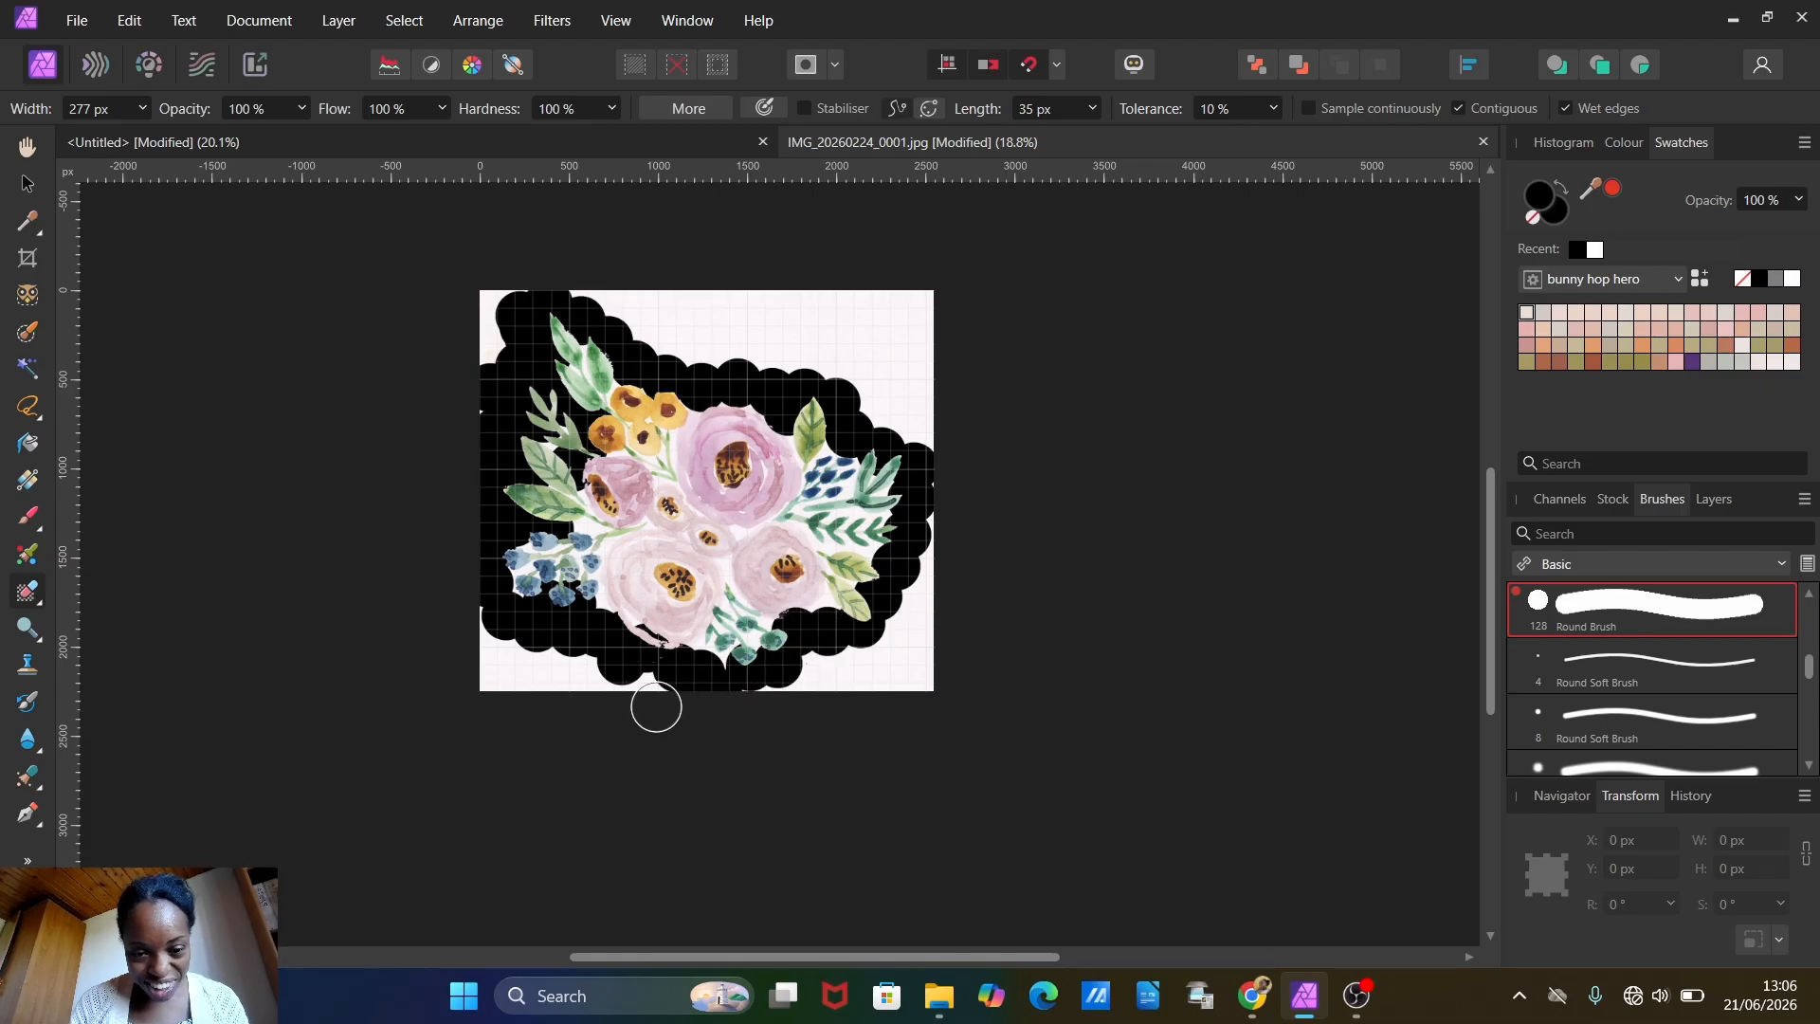
pyautogui.moveTo(451, 655)
pyautogui.mouseDown()
pyautogui.moveTo(617, 756)
pyautogui.moveTo(473, 629)
pyautogui.moveTo(528, 691)
pyautogui.moveTo(455, 595)
pyautogui.moveTo(683, 701)
pyautogui.mouseUp()
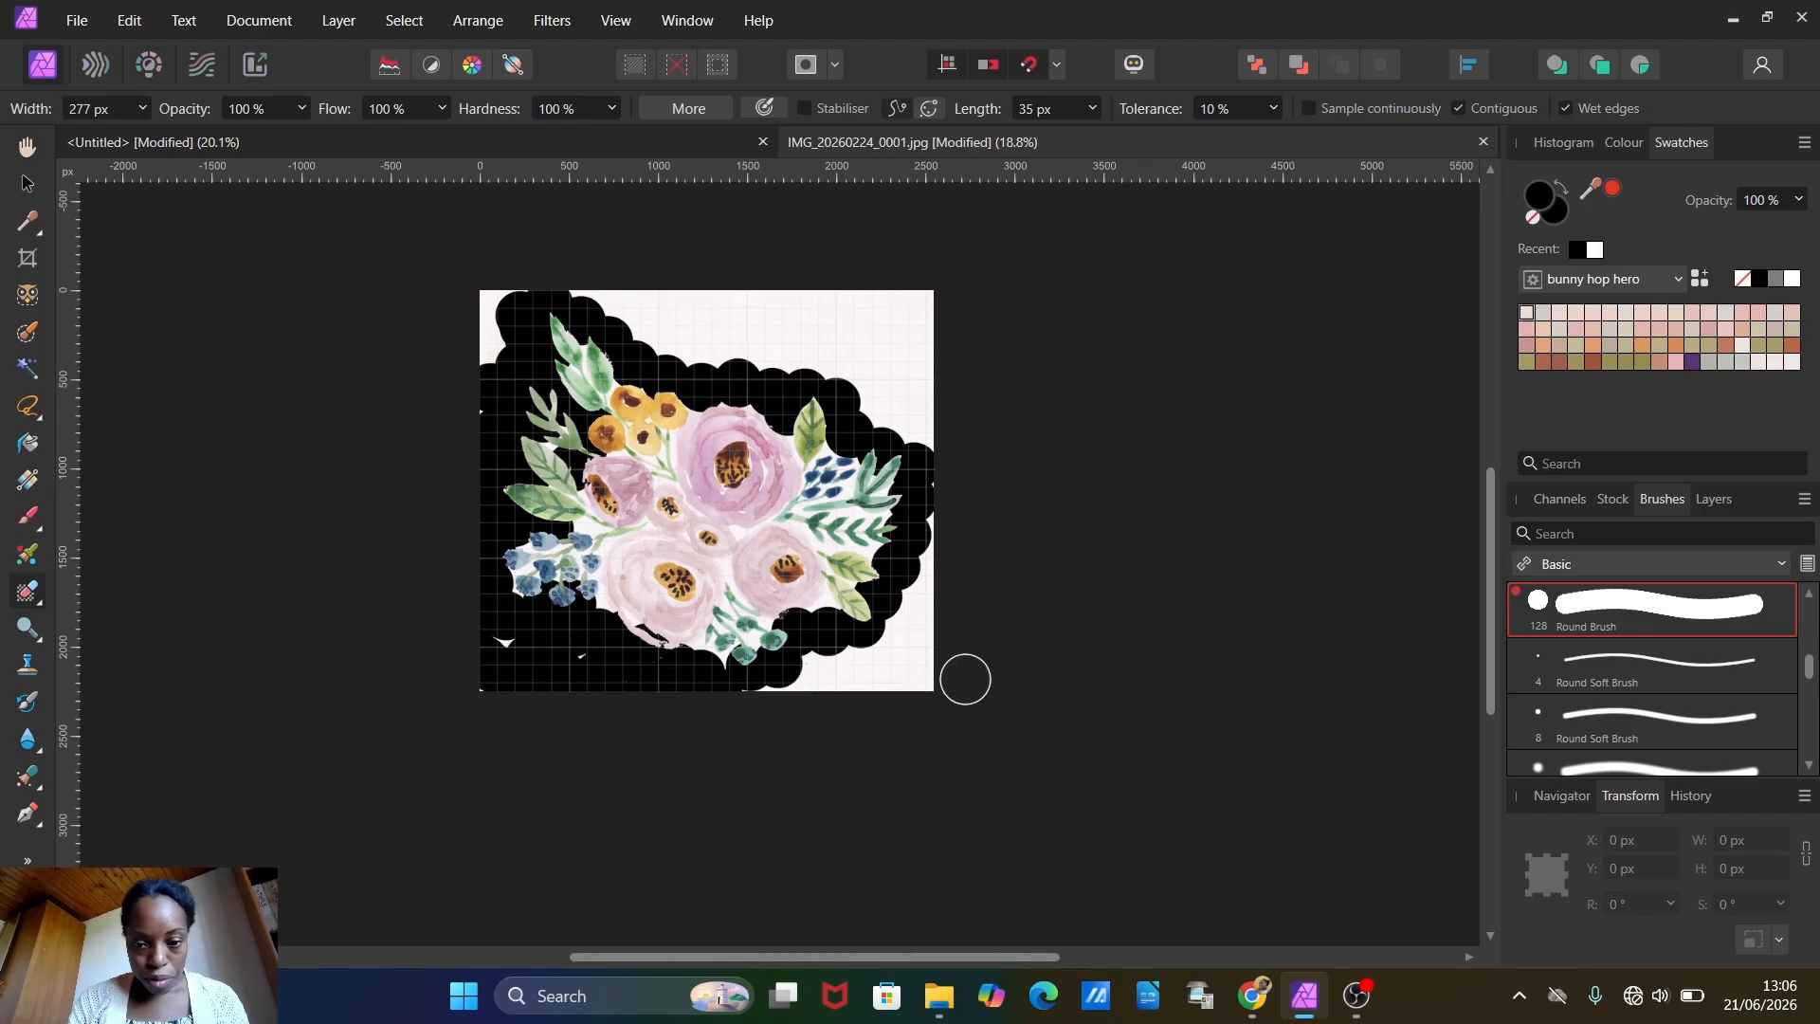
pyautogui.moveTo(965, 679)
pyautogui.mouseDown()
pyautogui.moveTo(919, 694)
pyautogui.moveTo(917, 651)
pyautogui.moveTo(953, 592)
pyautogui.moveTo(836, 681)
pyautogui.moveTo(799, 680)
pyautogui.moveTo(834, 650)
pyautogui.moveTo(899, 676)
pyautogui.moveTo(953, 541)
pyautogui.moveTo(921, 565)
pyautogui.moveTo(904, 657)
pyautogui.moveTo(948, 469)
pyautogui.moveTo(937, 383)
pyautogui.moveTo(793, 302)
pyautogui.moveTo(636, 270)
pyautogui.moveTo(473, 300)
pyautogui.moveTo(468, 366)
pyautogui.mouseUp()
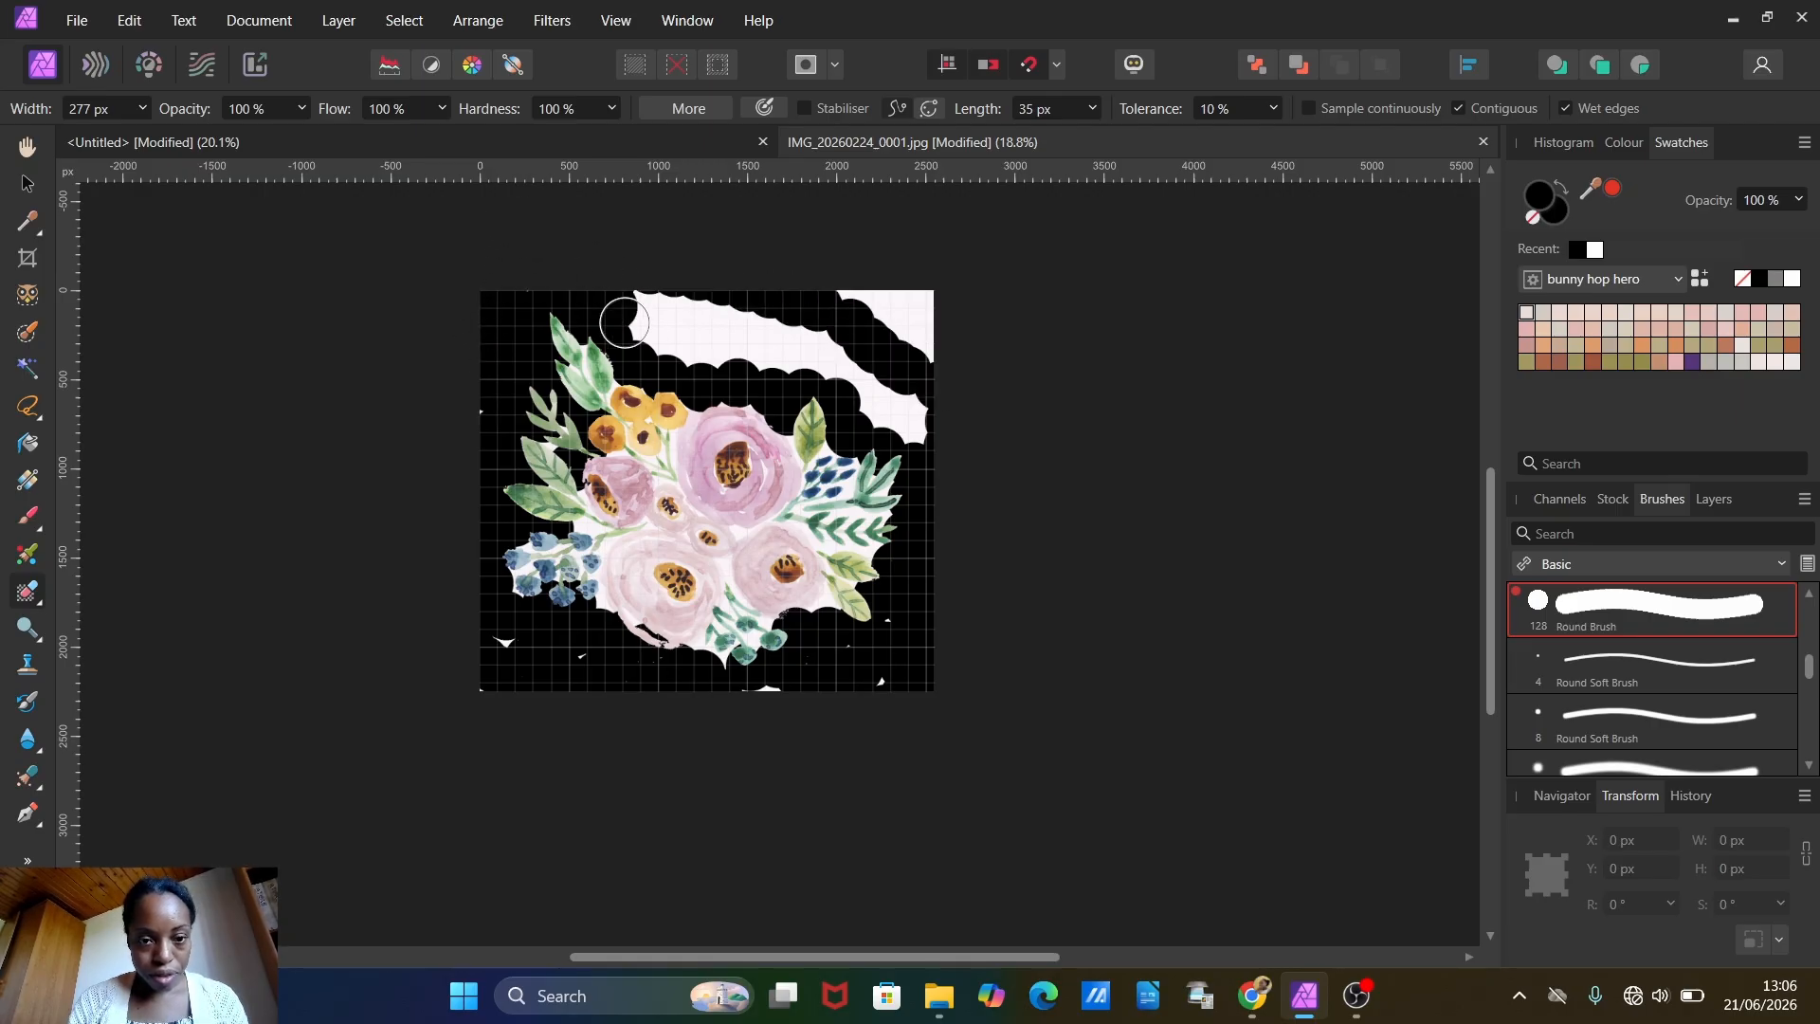
pyautogui.moveTo(625, 323)
pyautogui.mouseDown()
pyautogui.moveTo(712, 359)
pyautogui.moveTo(838, 335)
pyautogui.moveTo(643, 305)
pyautogui.moveTo(791, 319)
pyautogui.moveTo(858, 358)
pyautogui.moveTo(897, 416)
pyautogui.moveTo(804, 352)
pyautogui.moveTo(951, 447)
pyautogui.moveTo(894, 268)
pyautogui.moveTo(856, 301)
pyautogui.moveTo(945, 343)
pyautogui.moveTo(942, 384)
pyautogui.mouseUp()
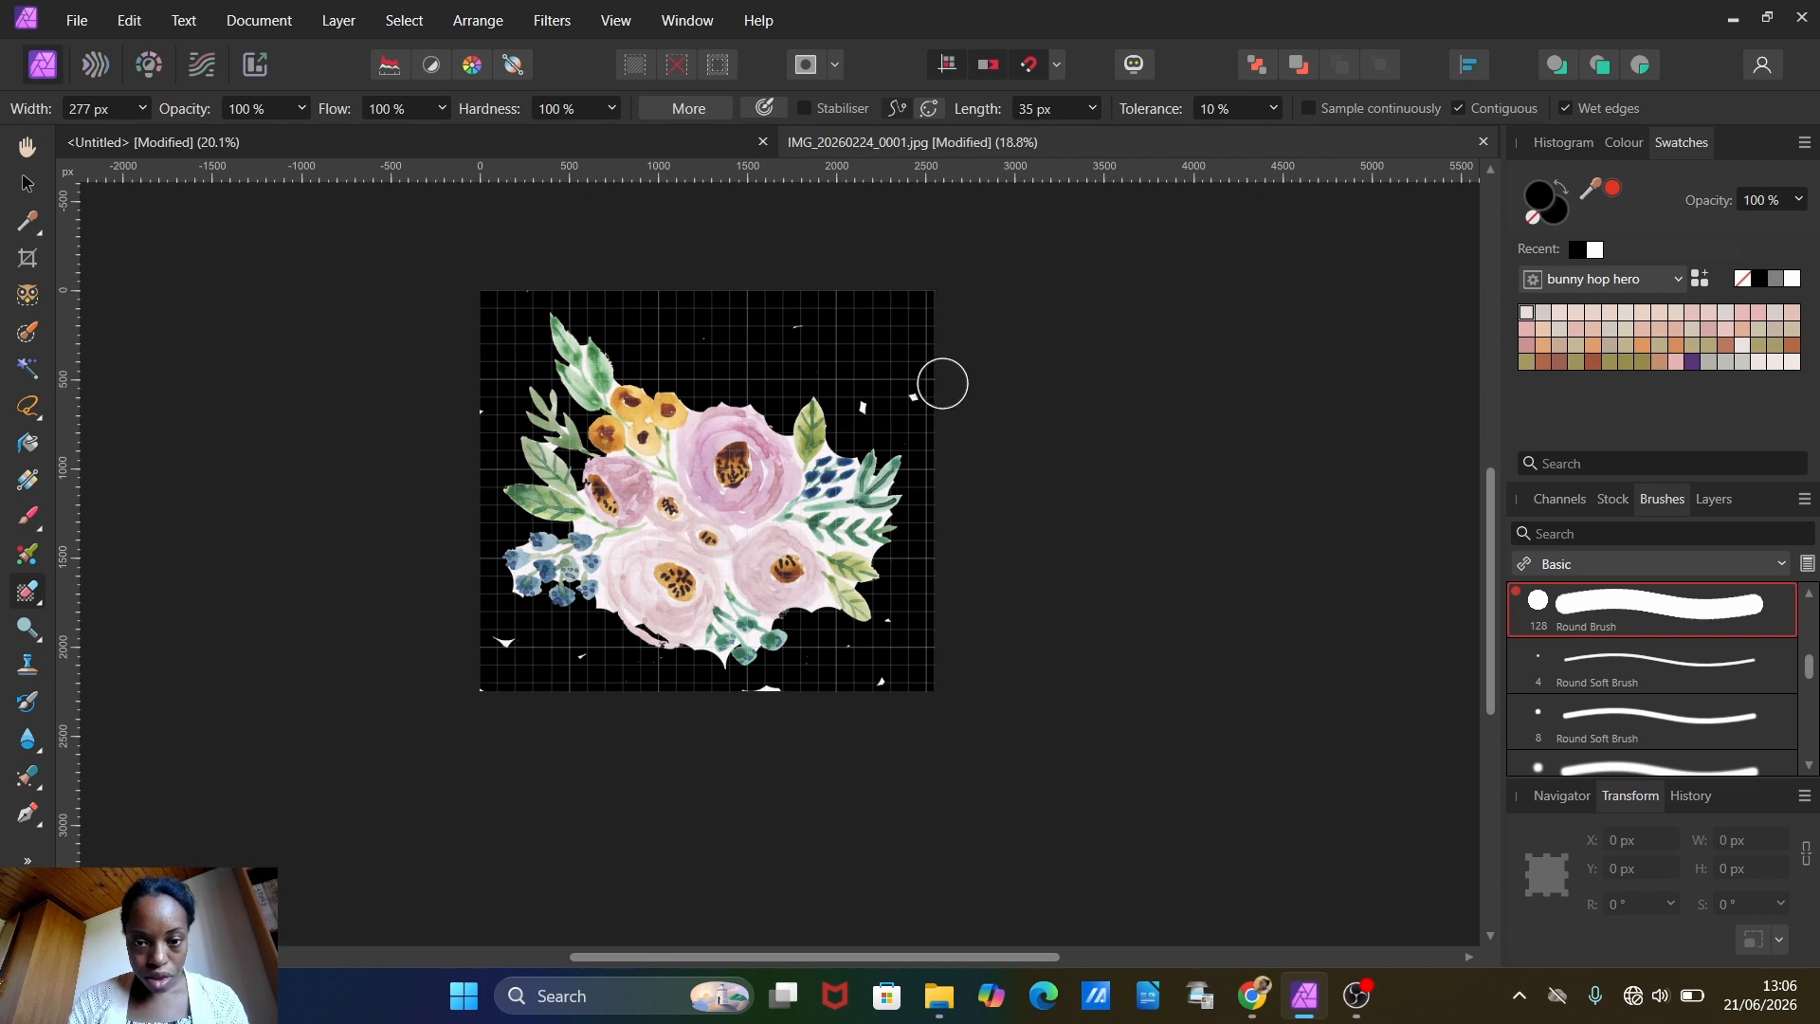
# Step: Erase the paper gaps beside the large purple flower and between the lower pink flowers using a 19 px Erase Brush
pyautogui.scroll(5, 583, 355)
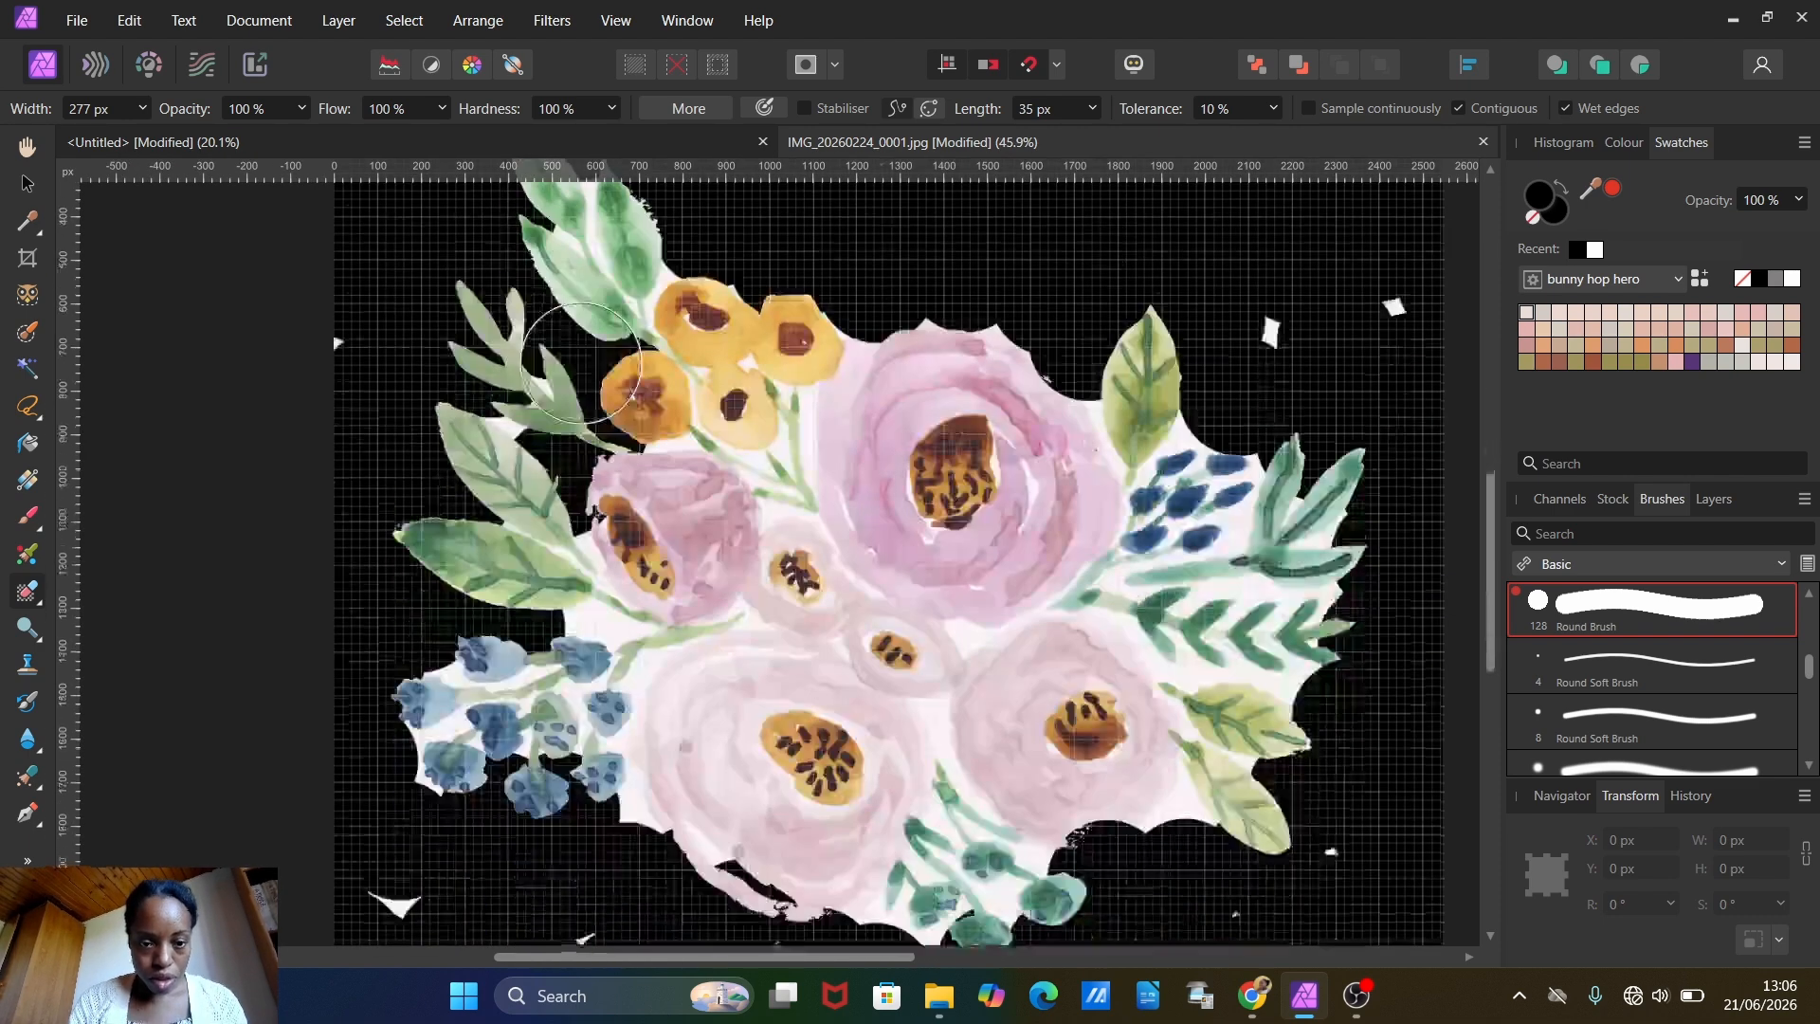
pyautogui.scroll(-1, 583, 365)
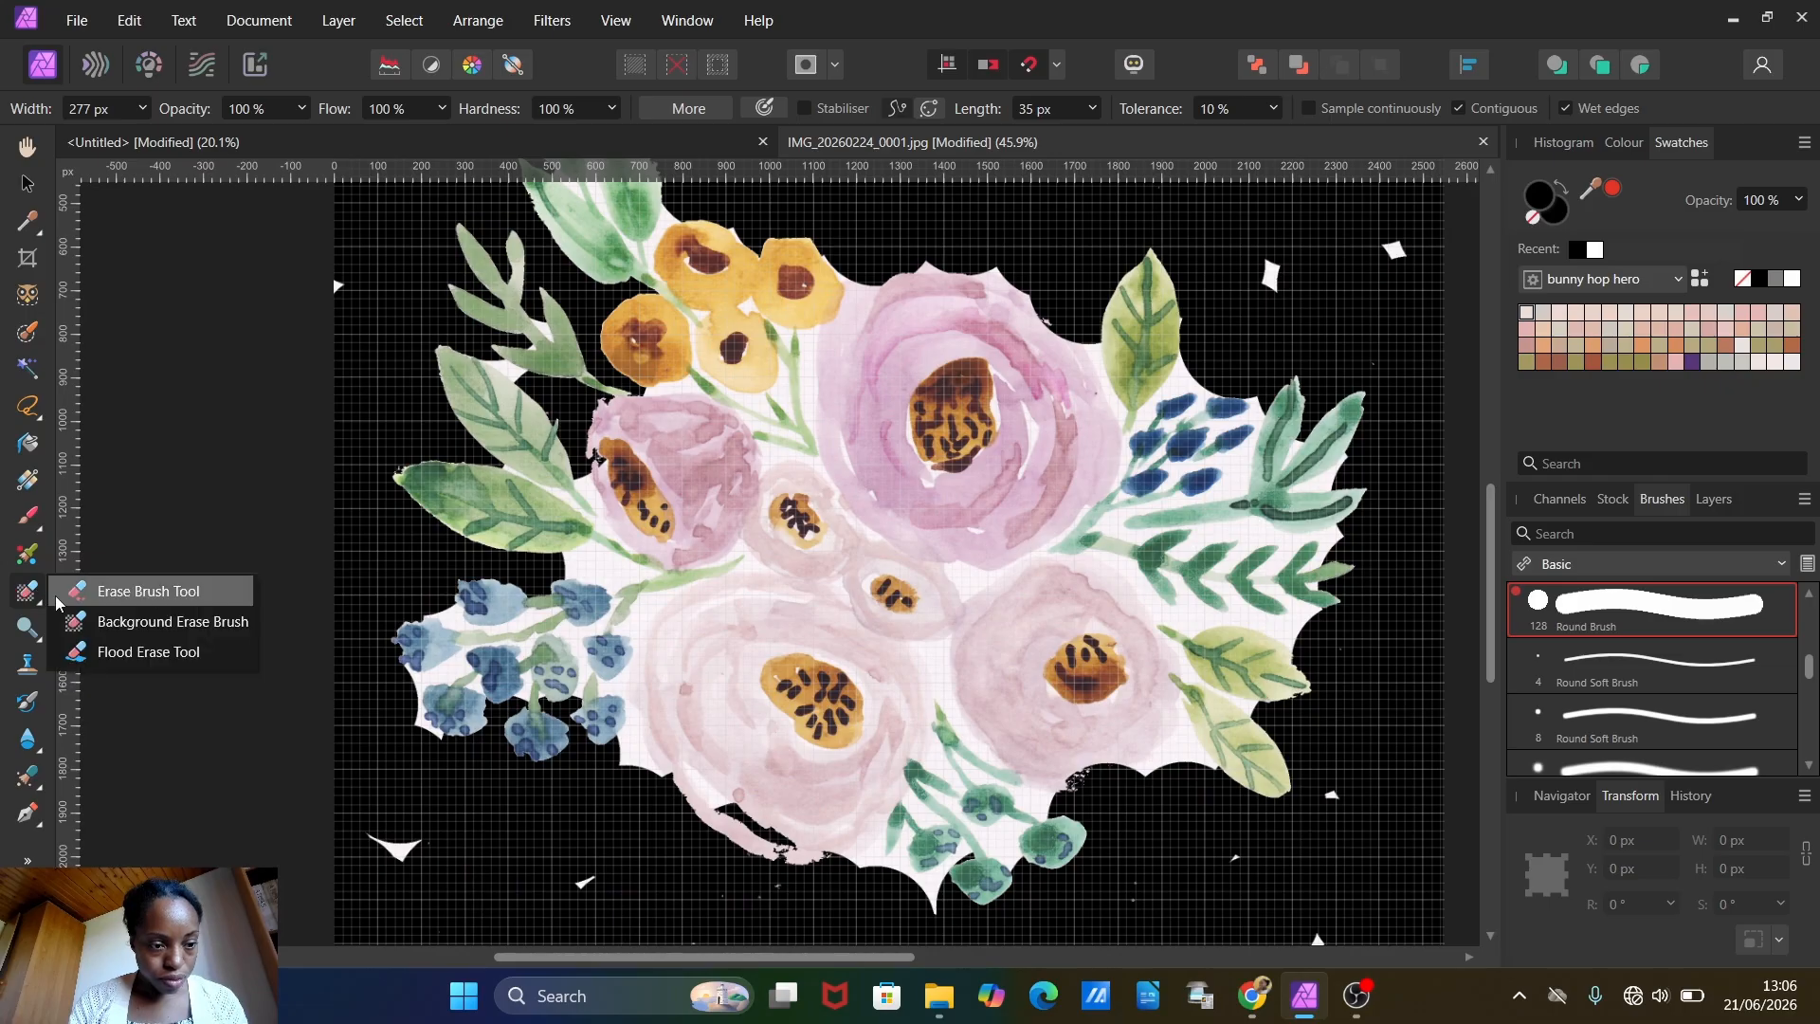
pyautogui.click(142, 590)
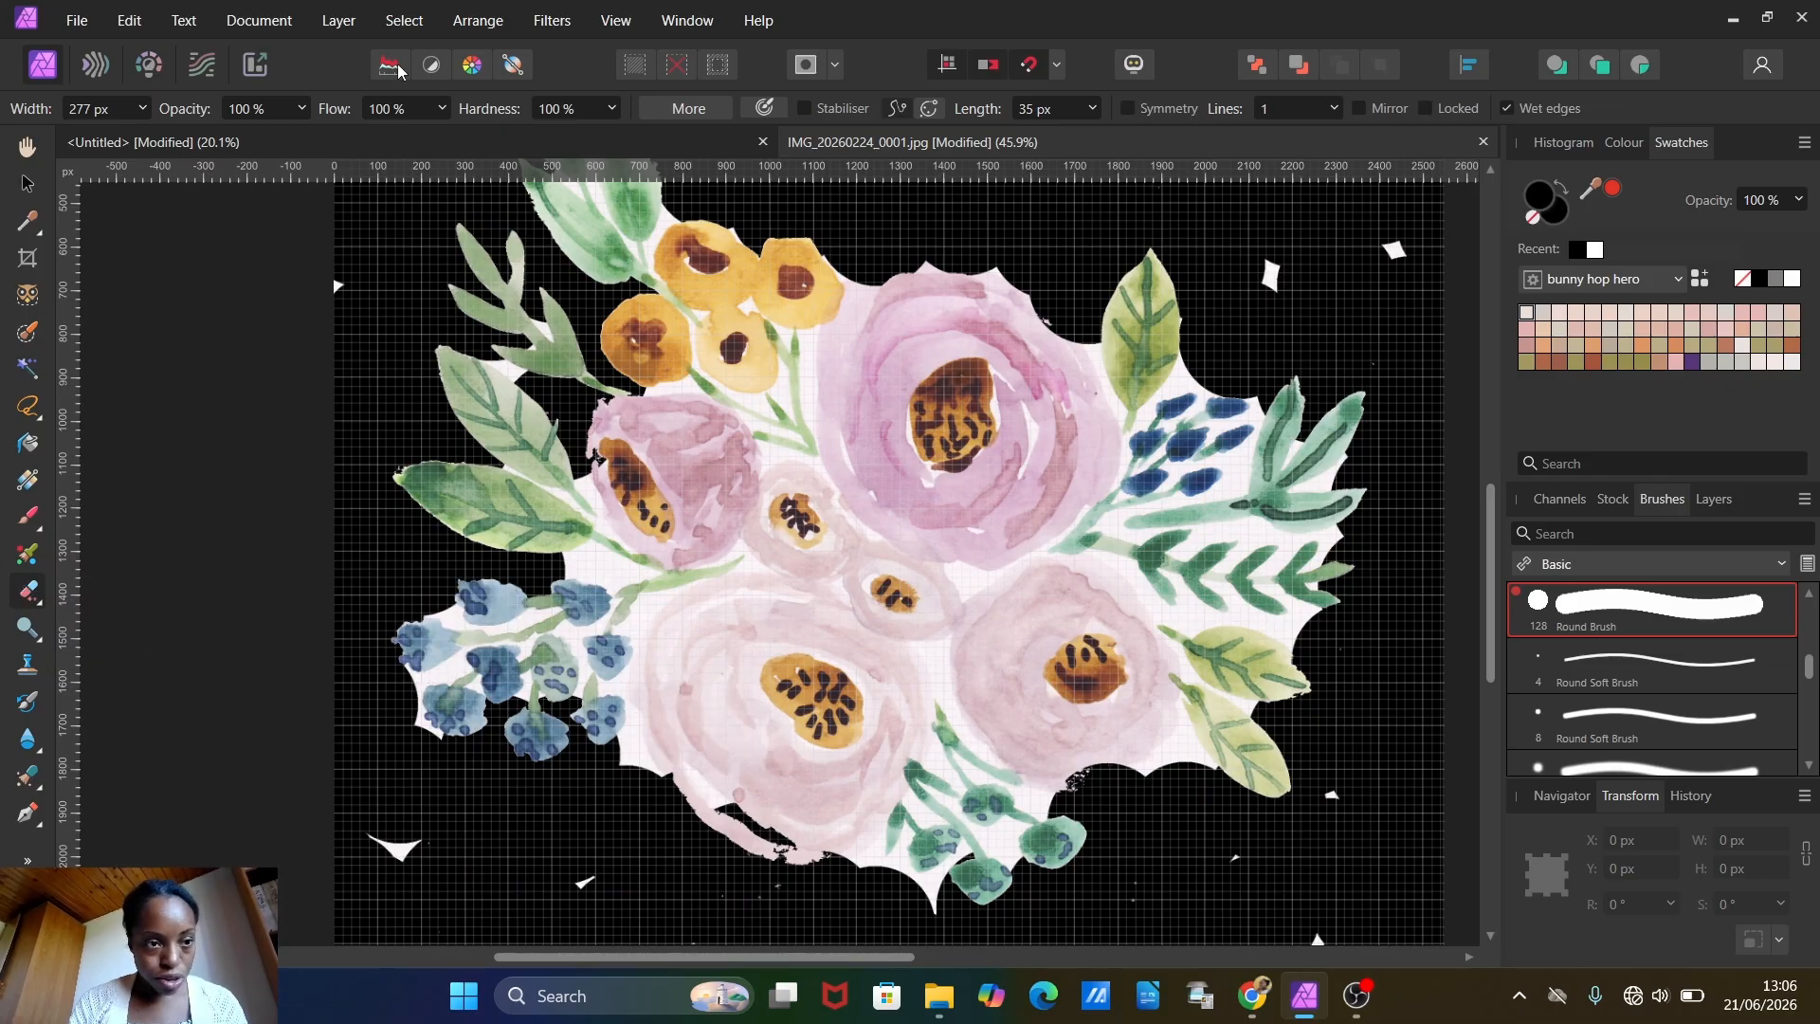
pyautogui.click(143, 109)
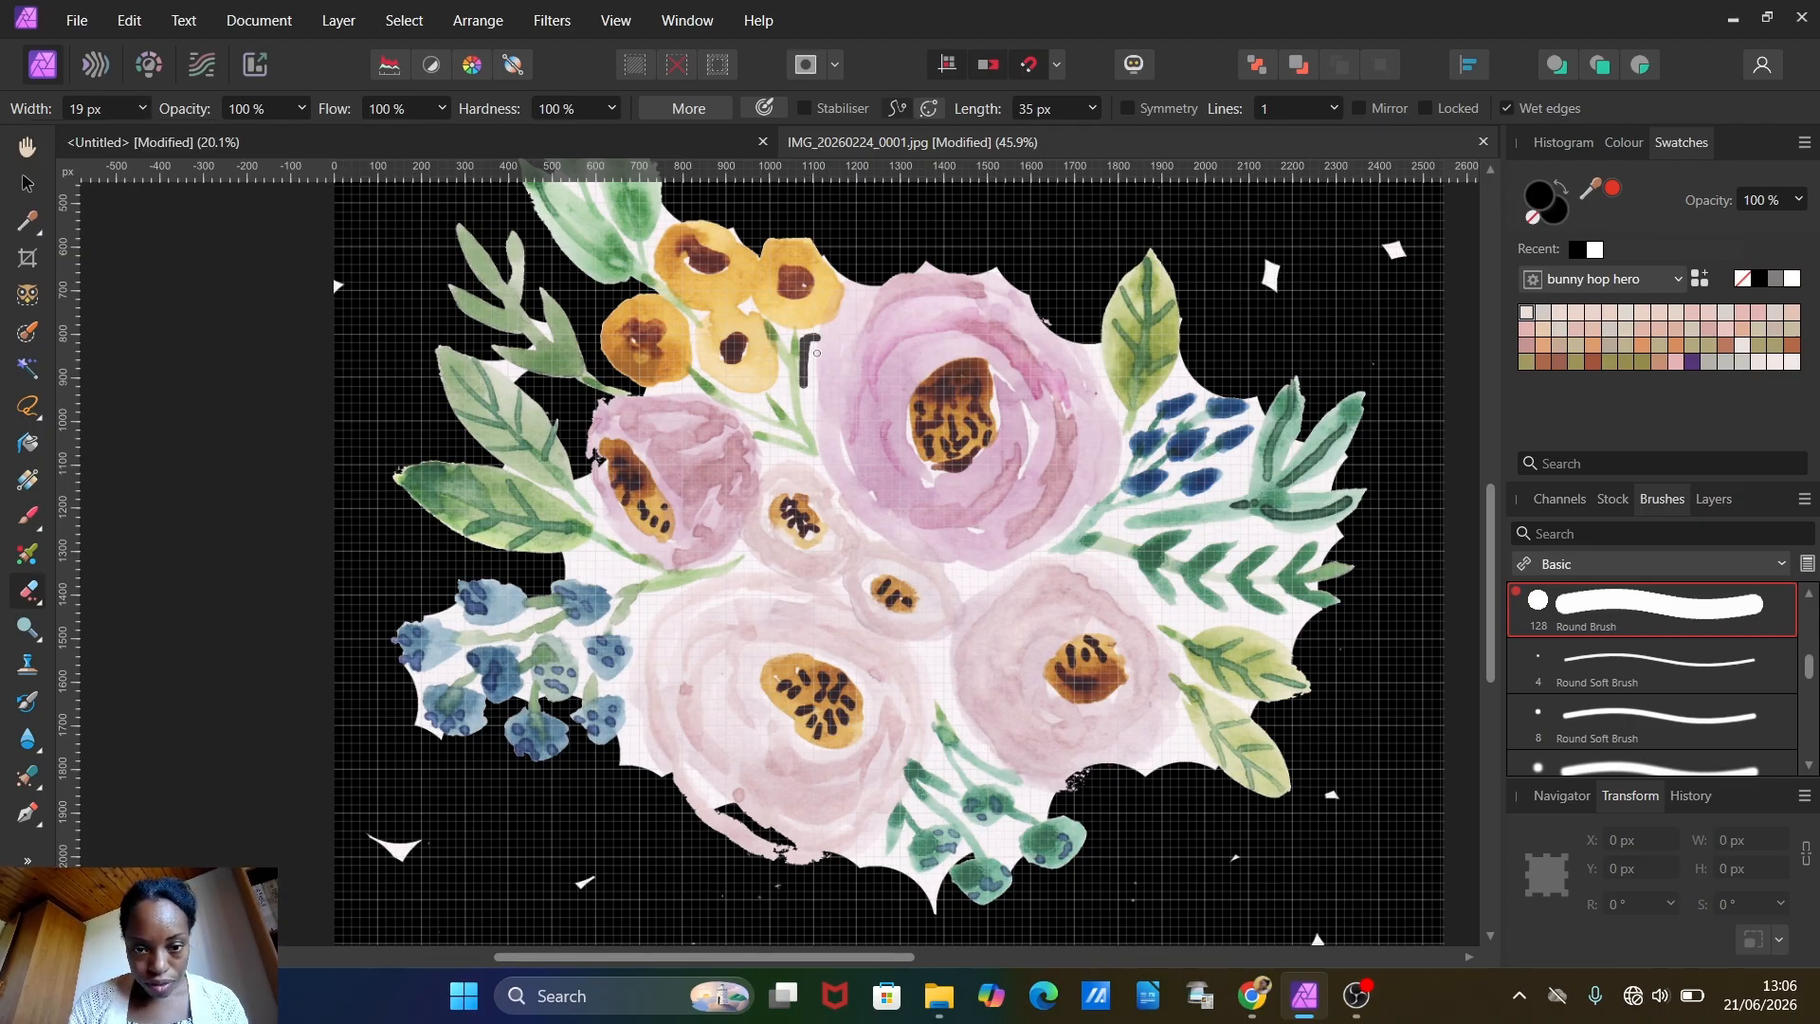
pyautogui.moveTo(805, 342); pyautogui.dragTo(815, 422)
pyautogui.moveTo(956, 569)
pyautogui.mouseDown()
pyautogui.moveTo(969, 591)
pyautogui.moveTo(994, 575)
pyautogui.mouseUp()
# Step: Erase the background around the left leaves, yellow flower stems and large purple flower with a 39 px Background Erase Brush
pyautogui.click(29, 593)
pyautogui.click(143, 109)
pyautogui.moveTo(555, 548); pyautogui.dragTo(645, 575)
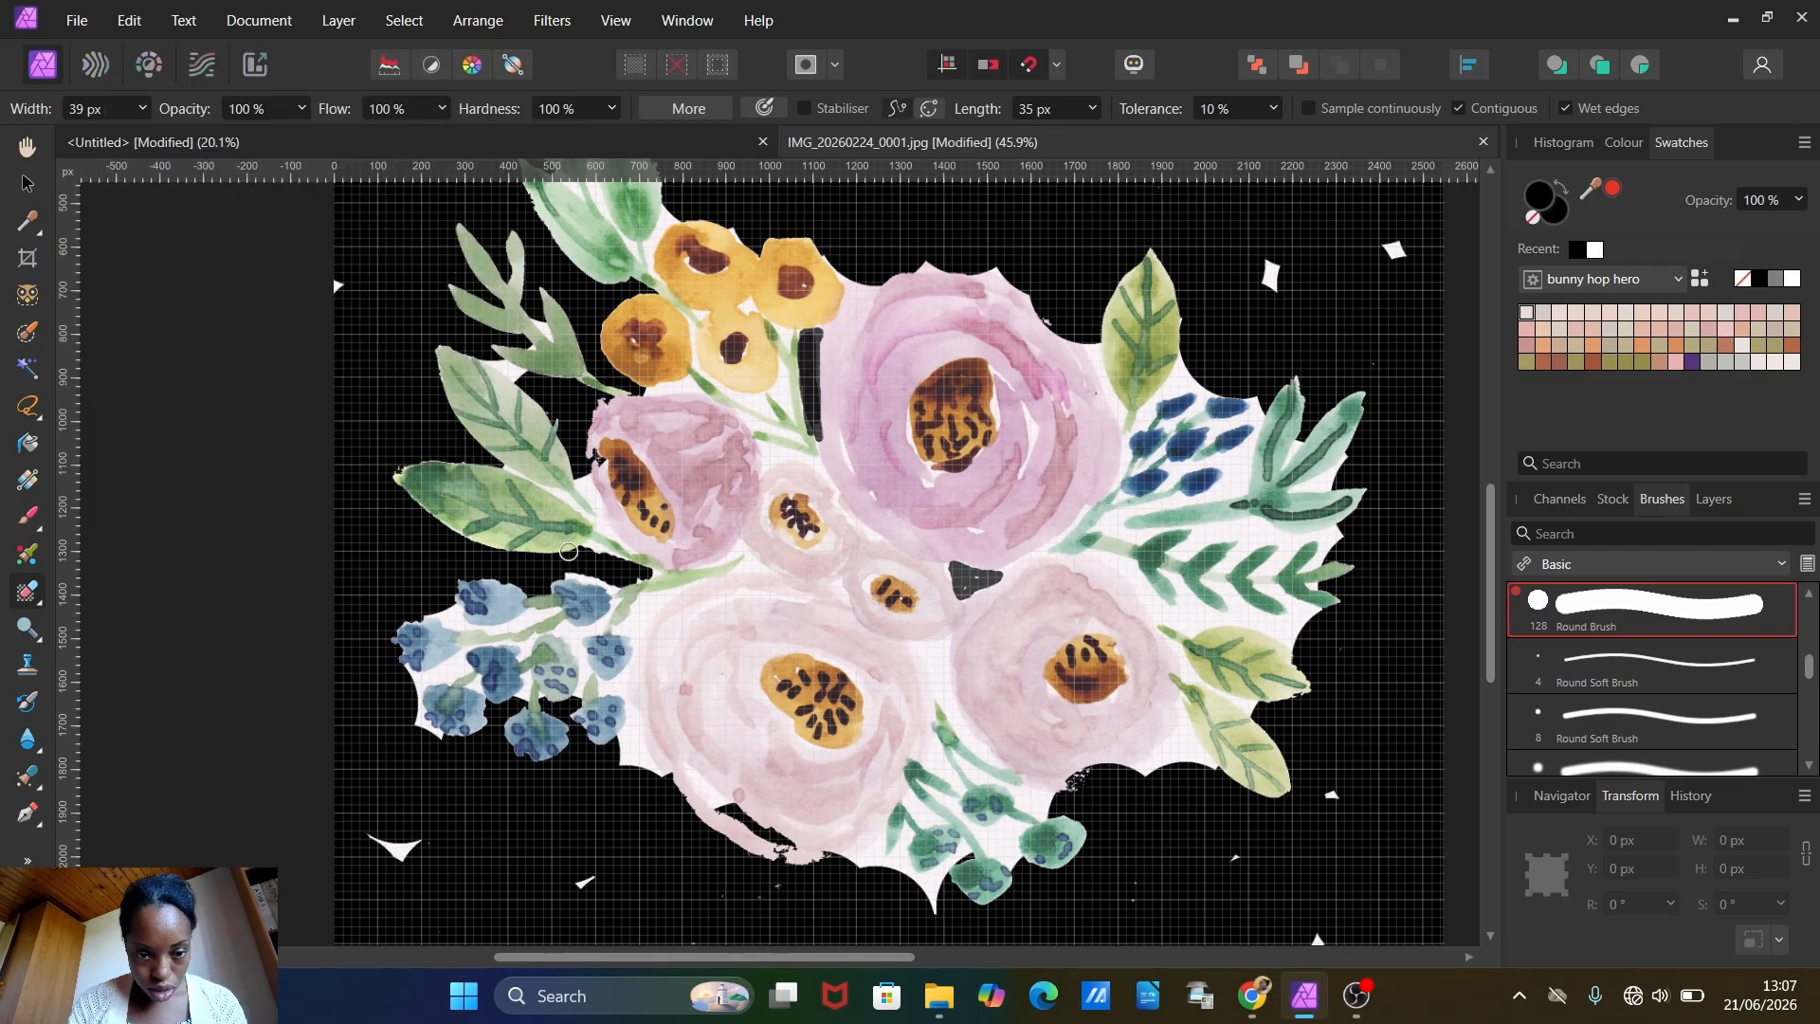
pyautogui.moveTo(593, 507); pyautogui.dragTo(574, 481)
pyautogui.moveTo(652, 389)
pyautogui.mouseDown()
pyautogui.moveTo(691, 380)
pyautogui.moveTo(794, 431)
pyautogui.mouseUp()
pyautogui.moveTo(785, 333)
pyautogui.mouseDown()
pyautogui.moveTo(792, 367)
pyautogui.moveTo(866, 278)
pyautogui.mouseUp()
pyautogui.moveTo(1083, 351); pyautogui.dragTo(1120, 434)
# Step: Remove the background around the upper-left leaves, the right-hand green foliage and beneath the large purple flower
pyautogui.scroll(3, 1099, 398)
pyautogui.moveTo(587, 274)
pyautogui.mouseDown()
pyautogui.moveTo(598, 343)
pyautogui.moveTo(674, 357)
pyautogui.mouseUp()
pyautogui.moveTo(1143, 556)
pyautogui.mouseDown()
pyautogui.moveTo(1170, 531)
pyautogui.moveTo(1228, 607)
pyautogui.mouseUp()
pyautogui.moveTo(1123, 573)
pyautogui.mouseDown()
pyautogui.moveTo(1116, 654)
pyautogui.moveTo(1240, 634)
pyautogui.mouseUp()
pyautogui.moveTo(1118, 675); pyautogui.dragTo(1332, 675)
pyautogui.moveTo(1175, 754); pyautogui.dragTo(1307, 758)
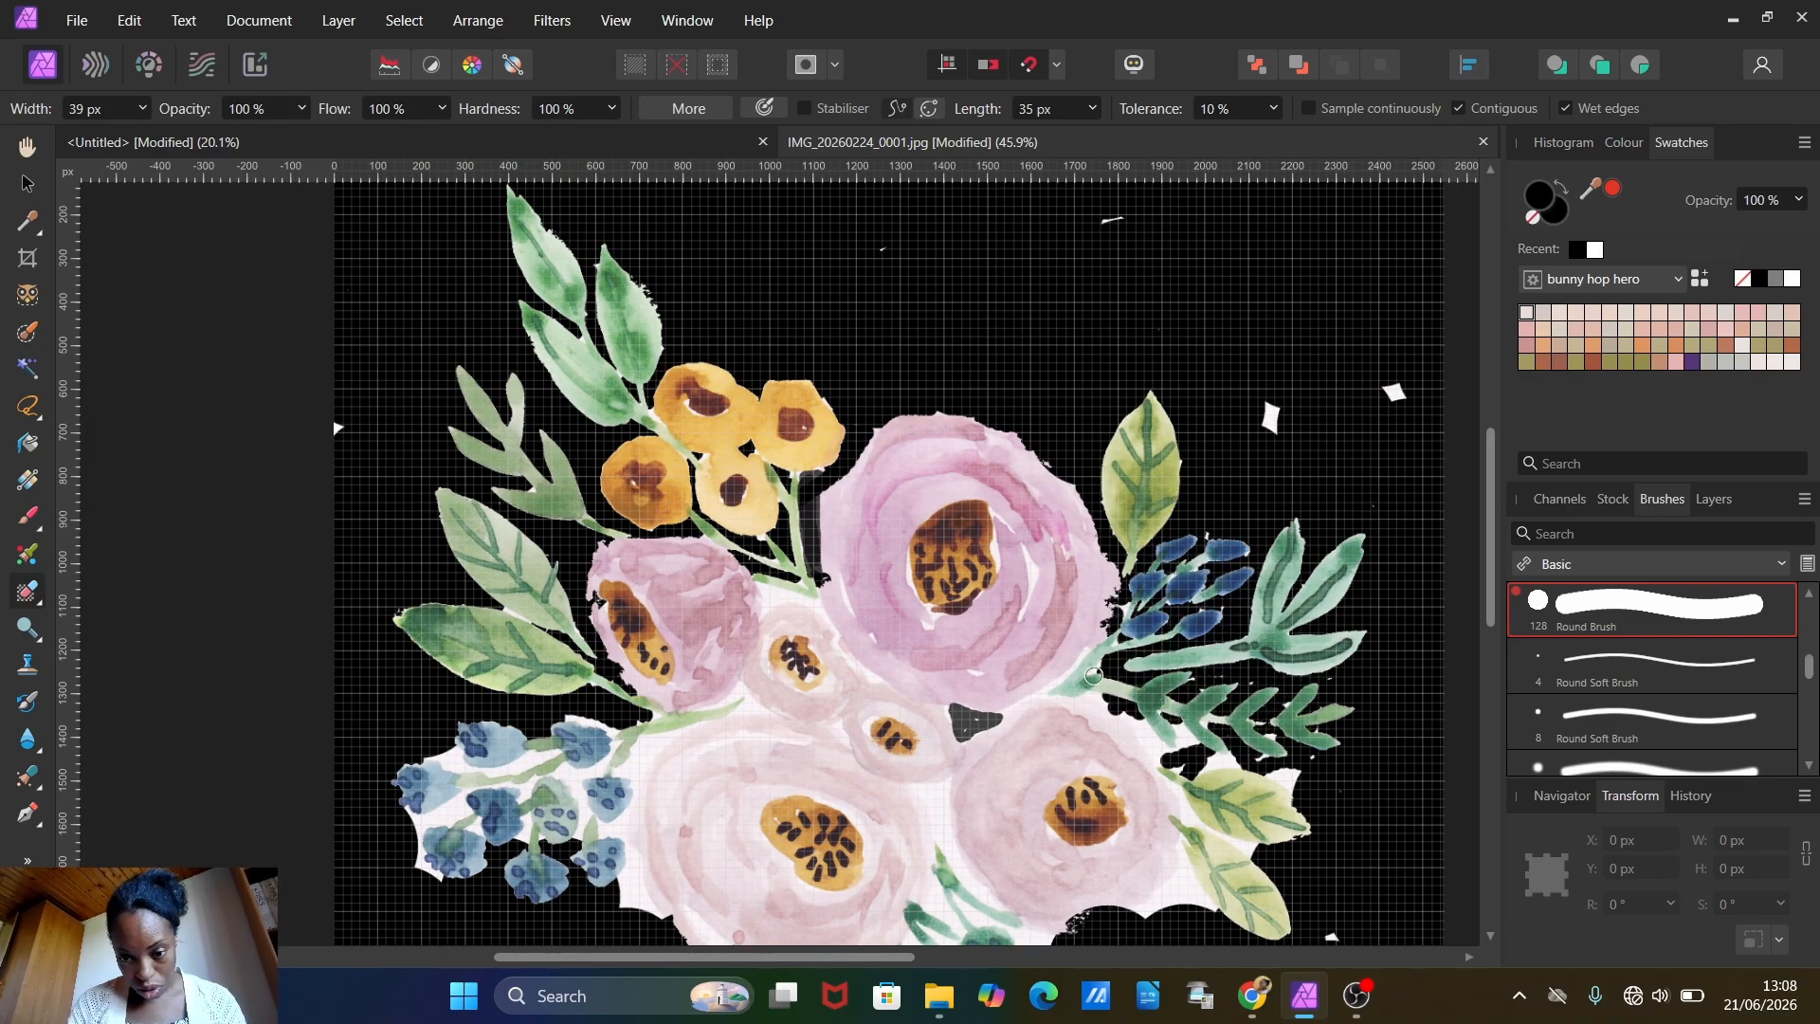
pyautogui.moveTo(1104, 671); pyautogui.dragTo(962, 722)
pyautogui.moveTo(1099, 701); pyautogui.dragTo(1235, 773)
# Step: Remove the background around the lower-right pink flower and its neighbouring yellow-green leaves
pyautogui.scroll(-3, 1235, 773)
pyautogui.moveTo(1128, 739); pyautogui.dragTo(1196, 680)
pyautogui.moveTo(933, 621); pyautogui.dragTo(995, 732)
pyautogui.moveTo(1164, 614); pyautogui.dragTo(1192, 683)
# Step: Erase the background around the blue berries, the large lower flower and the bottom green stems at a brush width of 73 px
pyautogui.click(143, 109)
pyautogui.moveTo(446, 592); pyautogui.dragTo(611, 559)
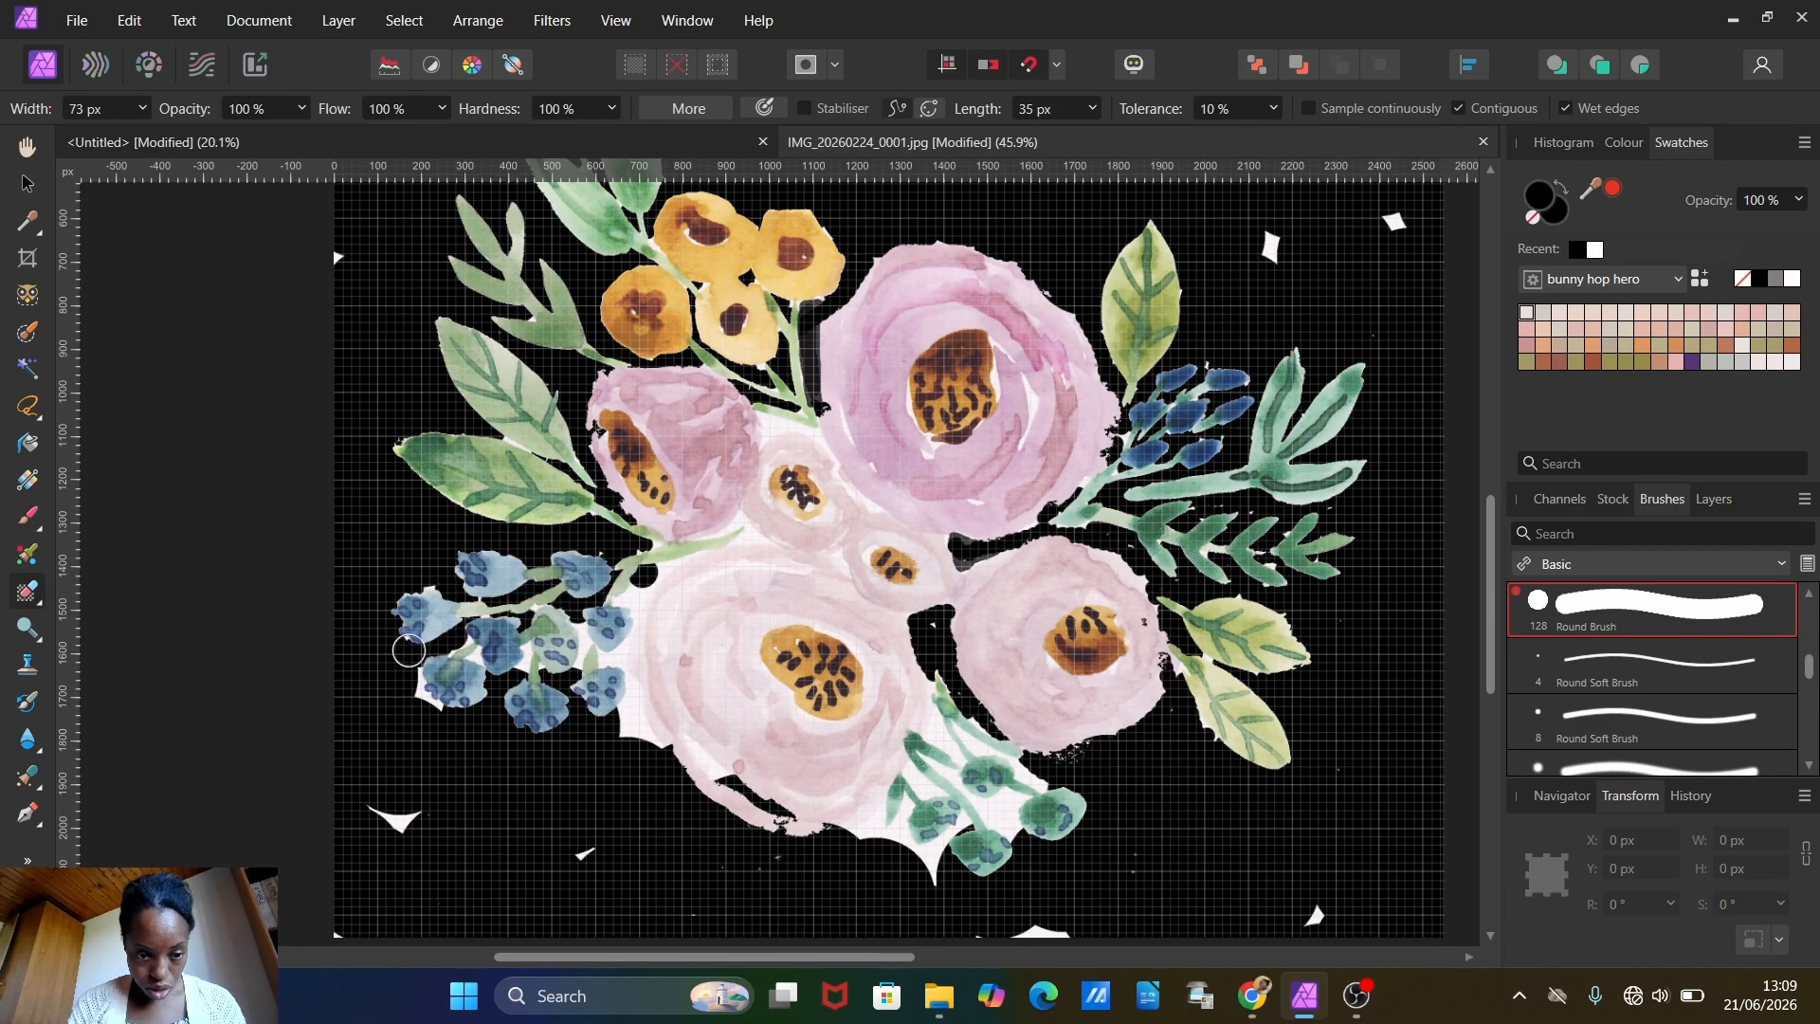
pyautogui.moveTo(630, 729); pyautogui.dragTo(701, 564)
pyautogui.moveTo(741, 537); pyautogui.dragTo(758, 529)
pyautogui.moveTo(581, 663); pyautogui.dragTo(580, 629)
pyautogui.moveTo(535, 663)
pyautogui.mouseDown()
pyautogui.moveTo(422, 694)
pyautogui.moveTo(449, 716)
pyautogui.mouseUp()
pyautogui.moveTo(948, 725)
pyautogui.mouseDown()
pyautogui.moveTo(1006, 815)
pyautogui.moveTo(853, 806)
pyautogui.mouseUp()
# Step: Clean the edges of the left pink flower and the gap beneath the large purple flower with a 29 px Erase Brush
pyautogui.scroll(1, 1147, 889)
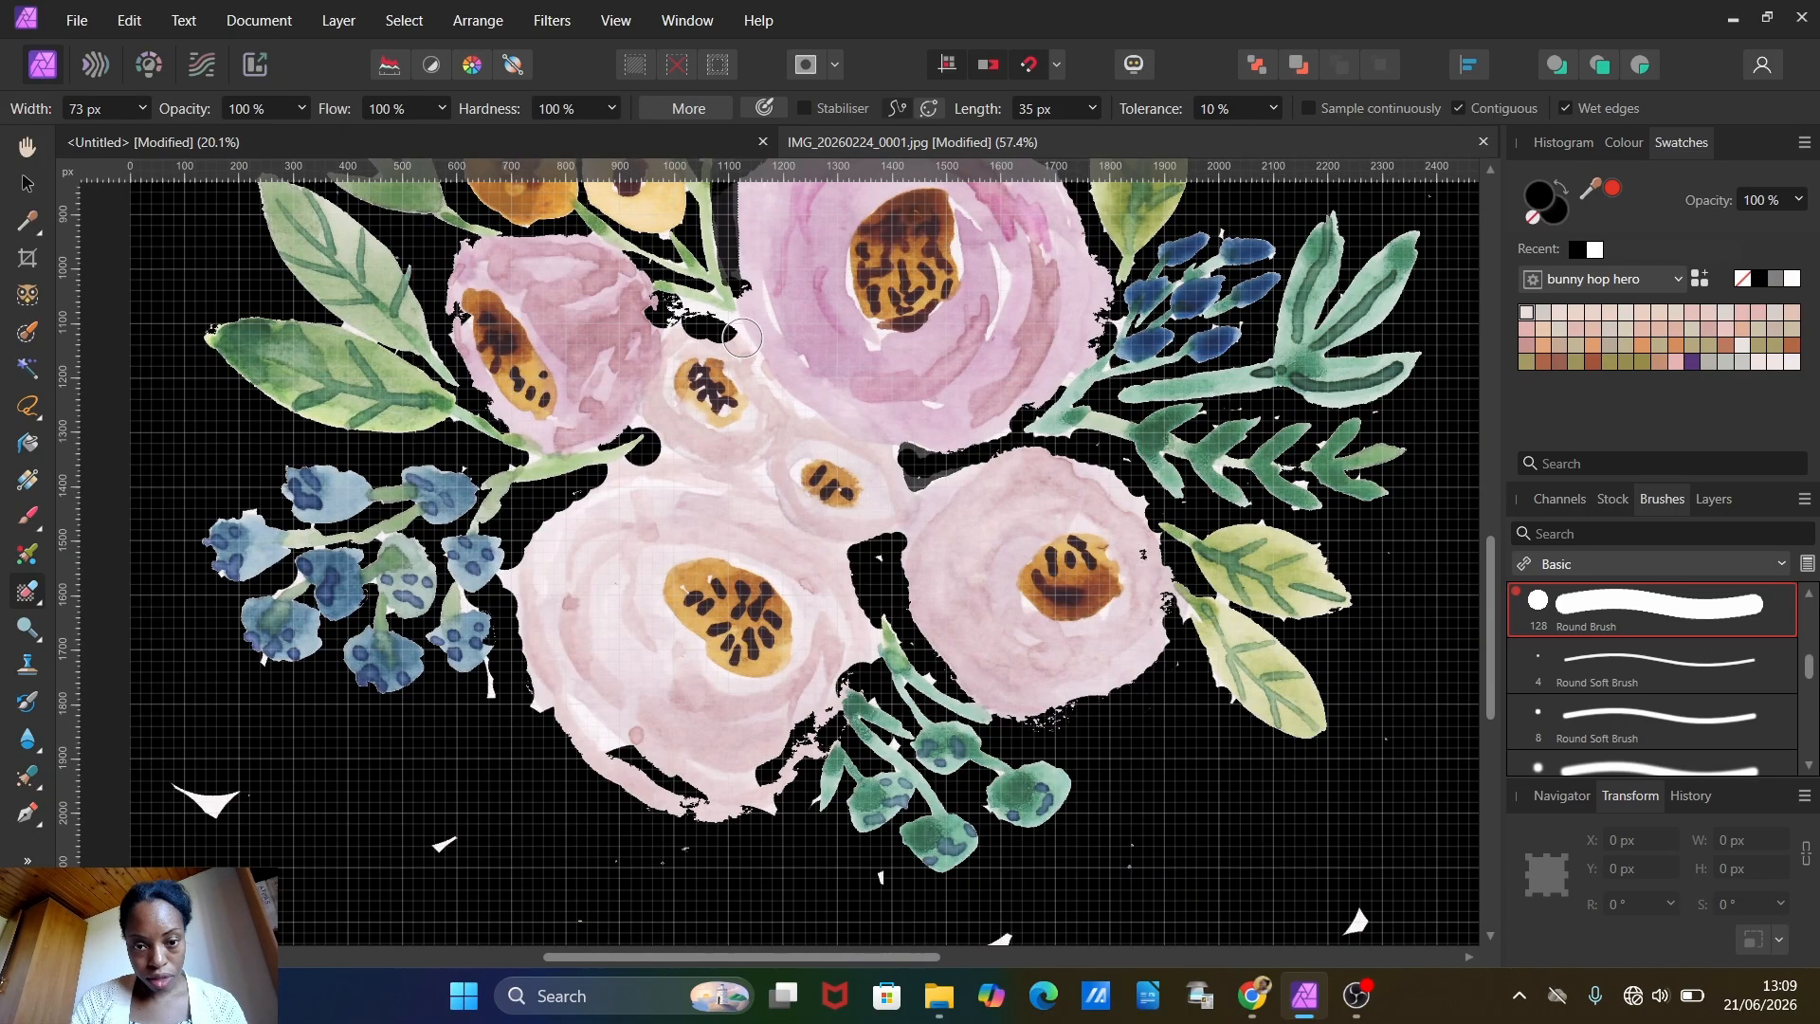
pyautogui.click(28, 590)
pyautogui.moveTo(699, 327); pyautogui.dragTo(758, 364)
pyautogui.click(143, 109)
pyautogui.moveTo(738, 280); pyautogui.dragTo(803, 438)
pyautogui.hotkey('ctrl', 'z')
pyautogui.moveTo(452, 265); pyautogui.dragTo(516, 436)
pyautogui.moveTo(669, 303); pyautogui.dragTo(787, 390)
pyautogui.moveTo(787, 390); pyautogui.dragTo(917, 457)
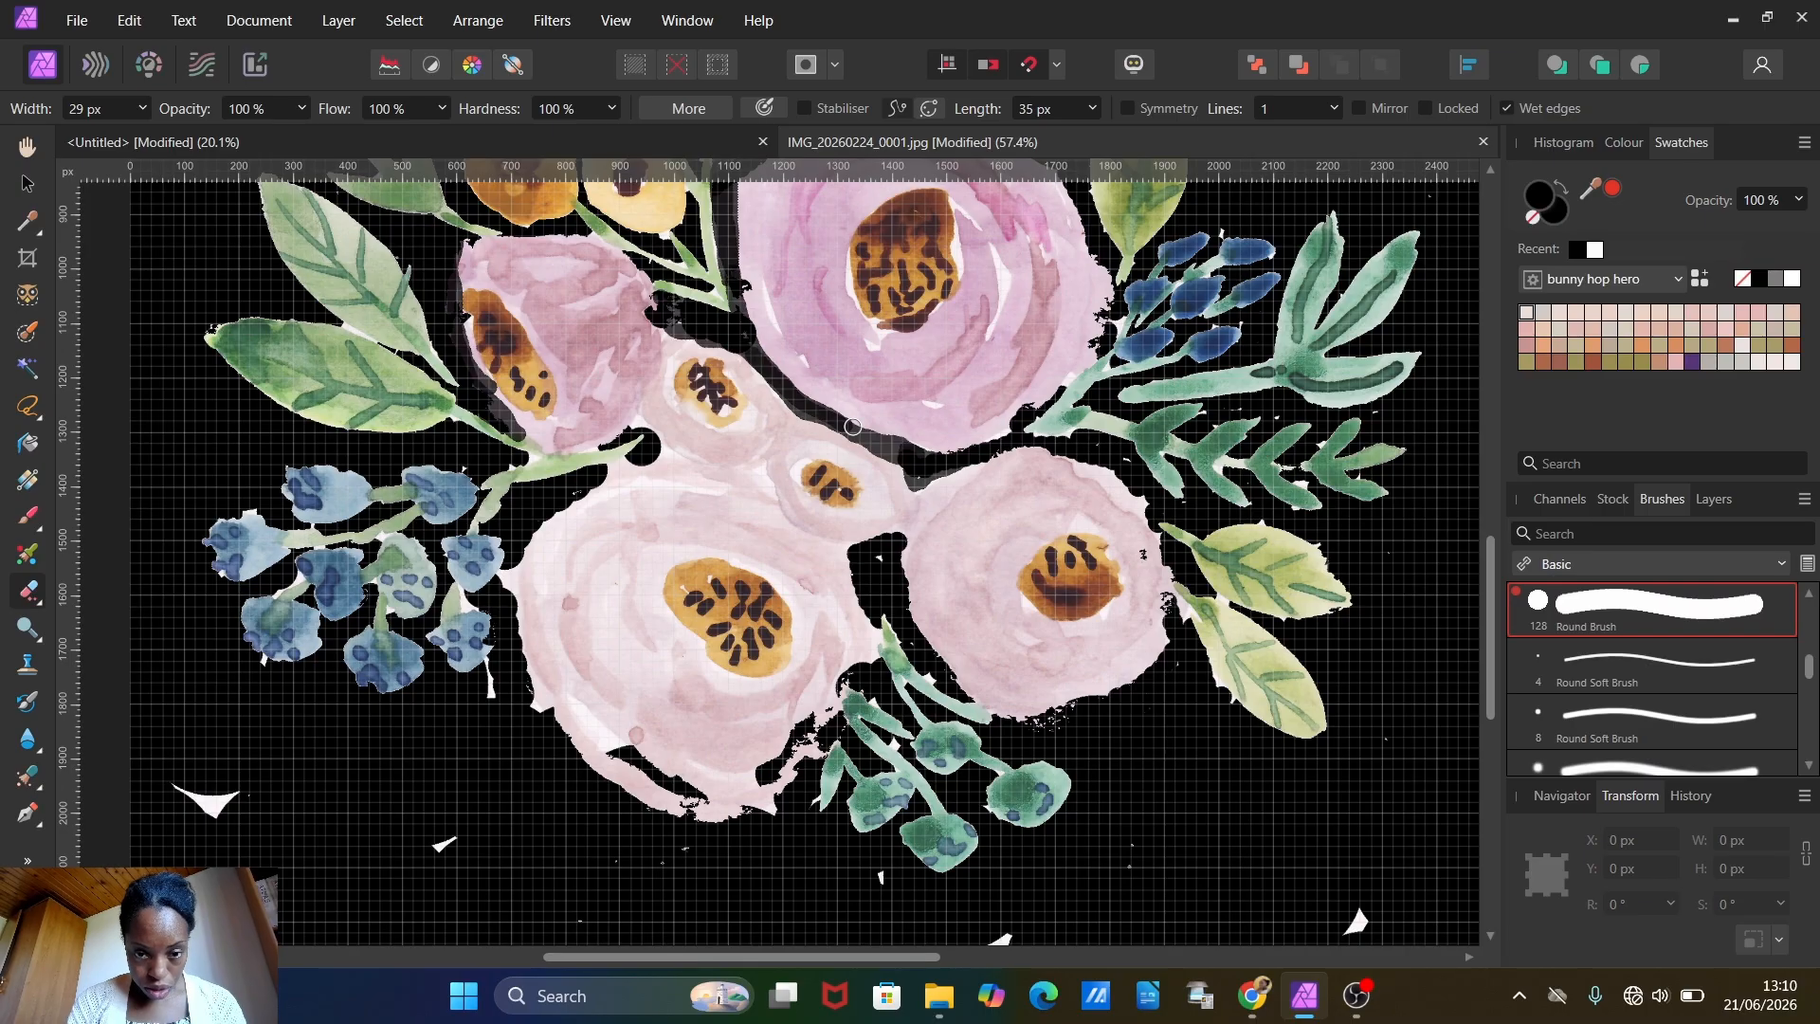
# Step: Clean up the rough edges around the large purple flower, the right-hand foliage and the lower pink flowers
pyautogui.moveTo(1109, 265); pyautogui.dragTo(1033, 415)
pyautogui.scroll(-3, 1176, 493)
pyautogui.moveTo(1161, 389)
pyautogui.mouseDown()
pyautogui.moveTo(1185, 502)
pyautogui.moveTo(1268, 576)
pyautogui.mouseUp()
pyautogui.scroll(3, 1232, 559)
pyautogui.moveTo(526, 630); pyautogui.dragTo(539, 716)
pyautogui.moveTo(877, 630); pyautogui.dragTo(768, 820)
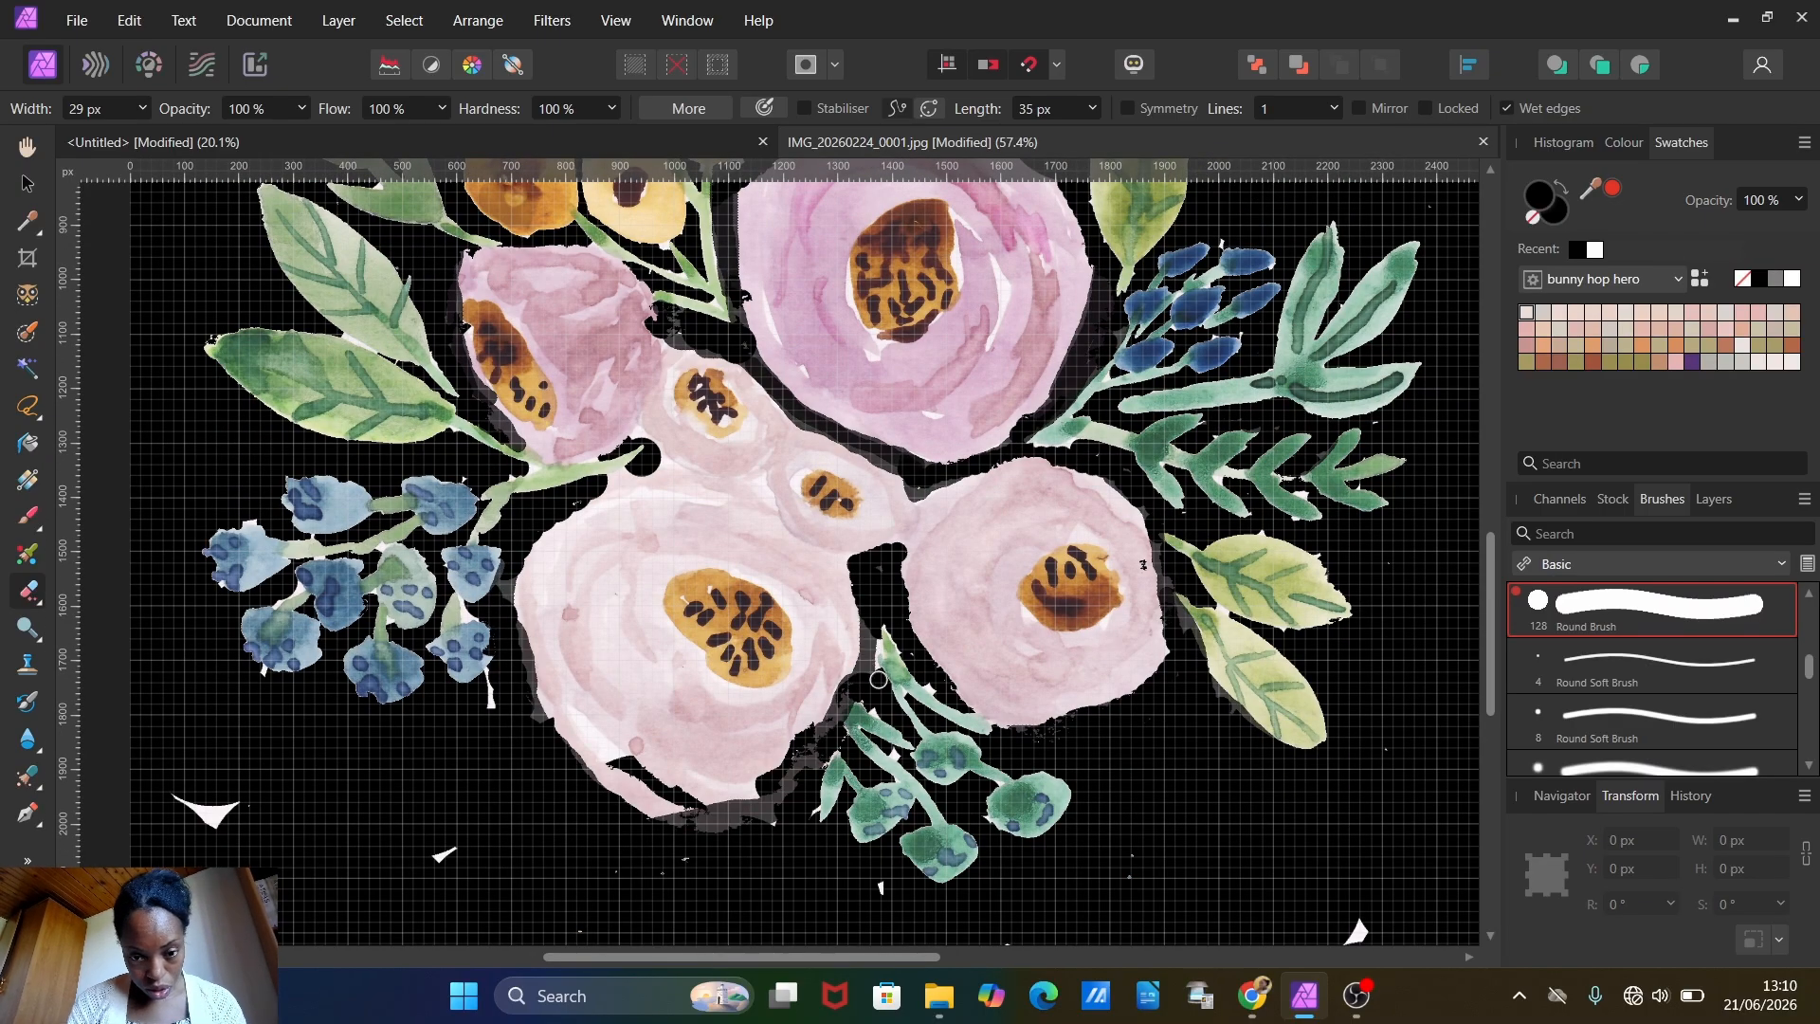
pyautogui.moveTo(550, 709); pyautogui.dragTo(687, 804)
pyautogui.moveTo(744, 821)
pyautogui.mouseDown()
pyautogui.moveTo(666, 799)
pyautogui.moveTo(867, 627)
pyautogui.mouseUp()
pyautogui.scroll(4, 973, 618)
pyautogui.moveTo(937, 362)
pyautogui.mouseDown()
pyautogui.moveTo(1173, 618)
pyautogui.moveTo(1107, 794)
pyautogui.mouseUp()
pyautogui.moveTo(758, 457)
pyautogui.mouseDown()
pyautogui.moveTo(709, 643)
pyautogui.moveTo(832, 700)
pyautogui.mouseUp()
# Step: Erase the stray white specks left around the bouquet with the Erase Brush at a width of 83 px
pyautogui.scroll(-4, 924, 306)
pyautogui.click(143, 109)
pyautogui.click(35, 590)
pyautogui.click(148, 590)
pyautogui.click(979, 766)
pyautogui.scroll(3, 1137, 614)
pyautogui.moveTo(1214, 565); pyautogui.dragTo(1134, 583)
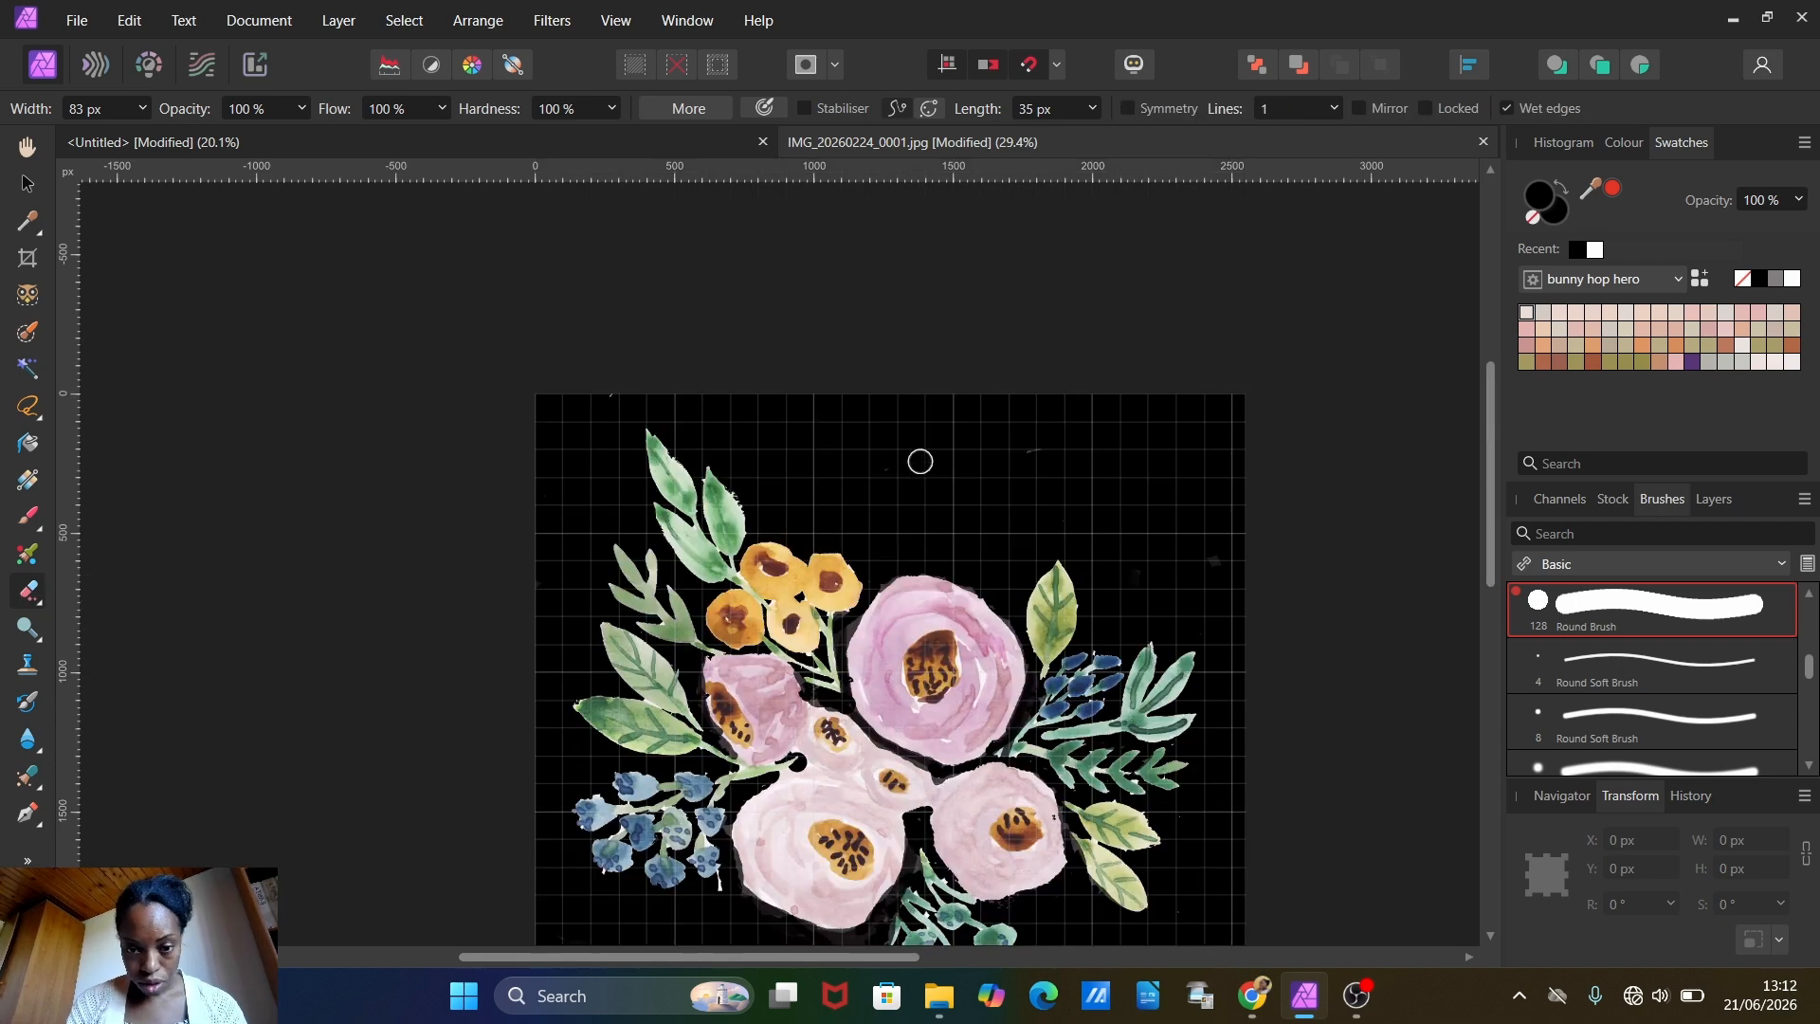
pyautogui.scroll(4, 745, 452)
pyautogui.scroll(-6, 920, 568)
pyautogui.scroll(3, 909, 838)
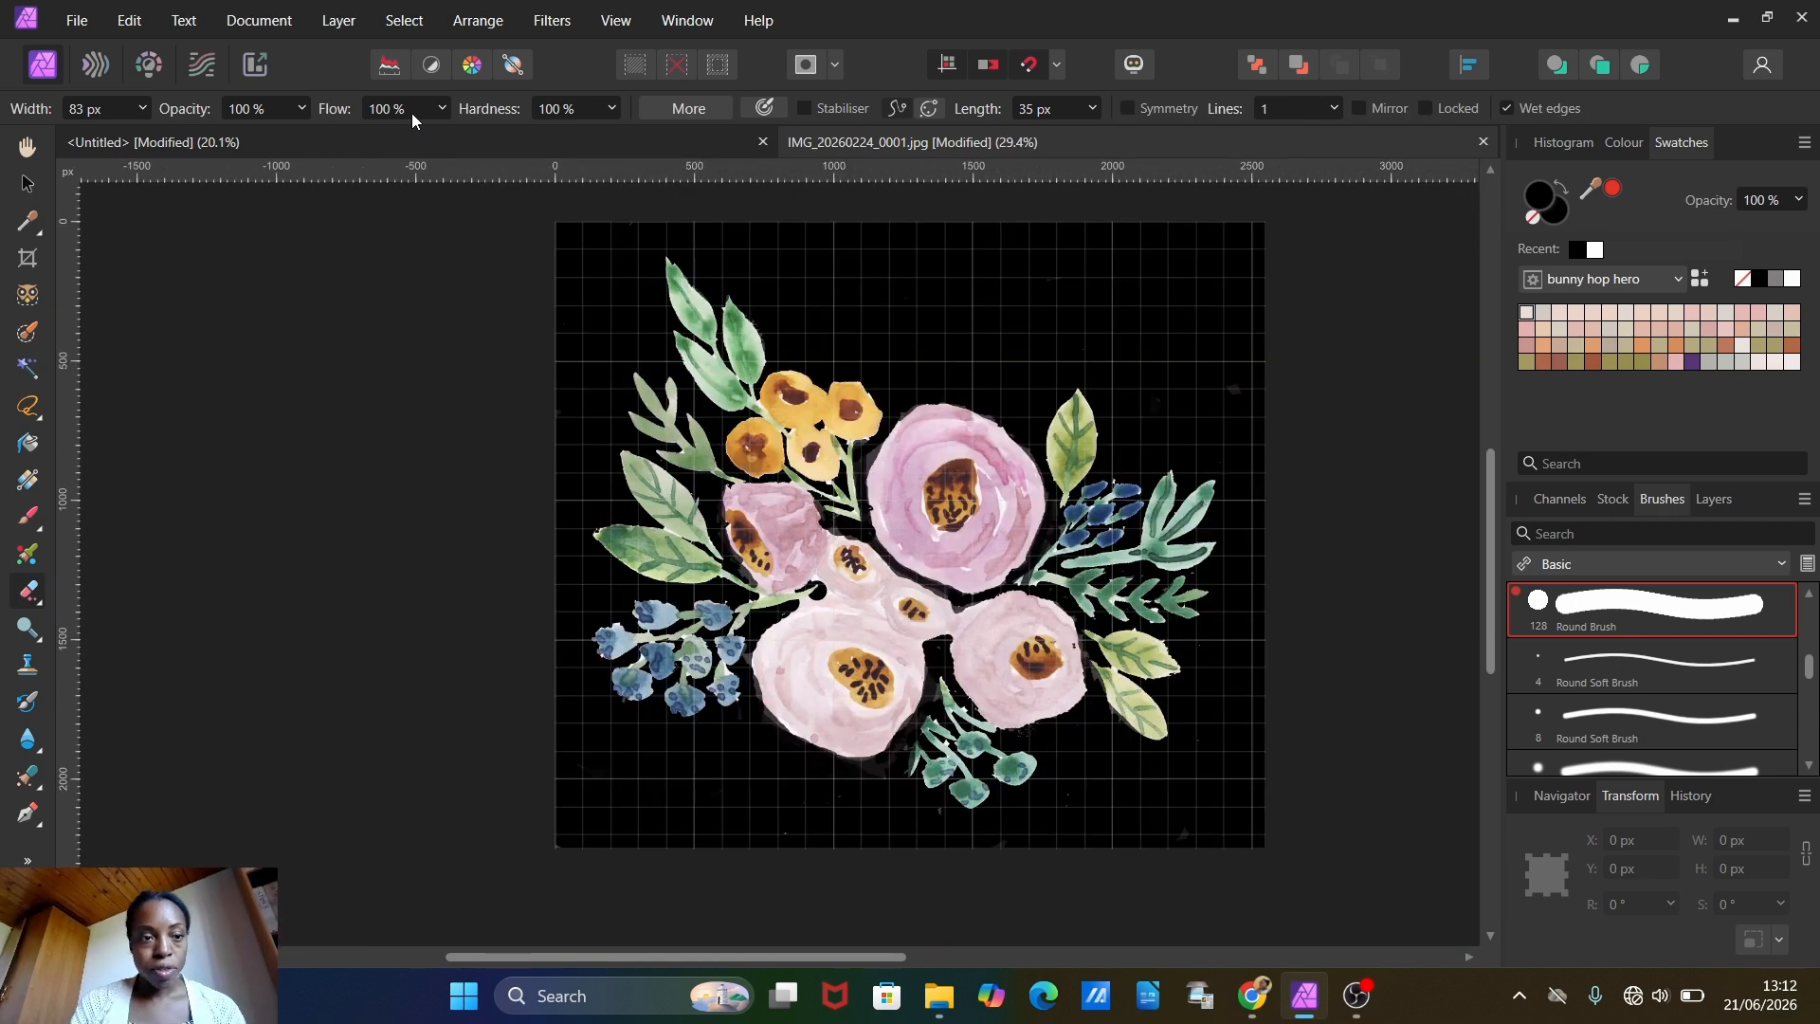
# Step: Hide the black rectangle layer so the bouquet sits on a transparent background
pyautogui.click(128, 19)
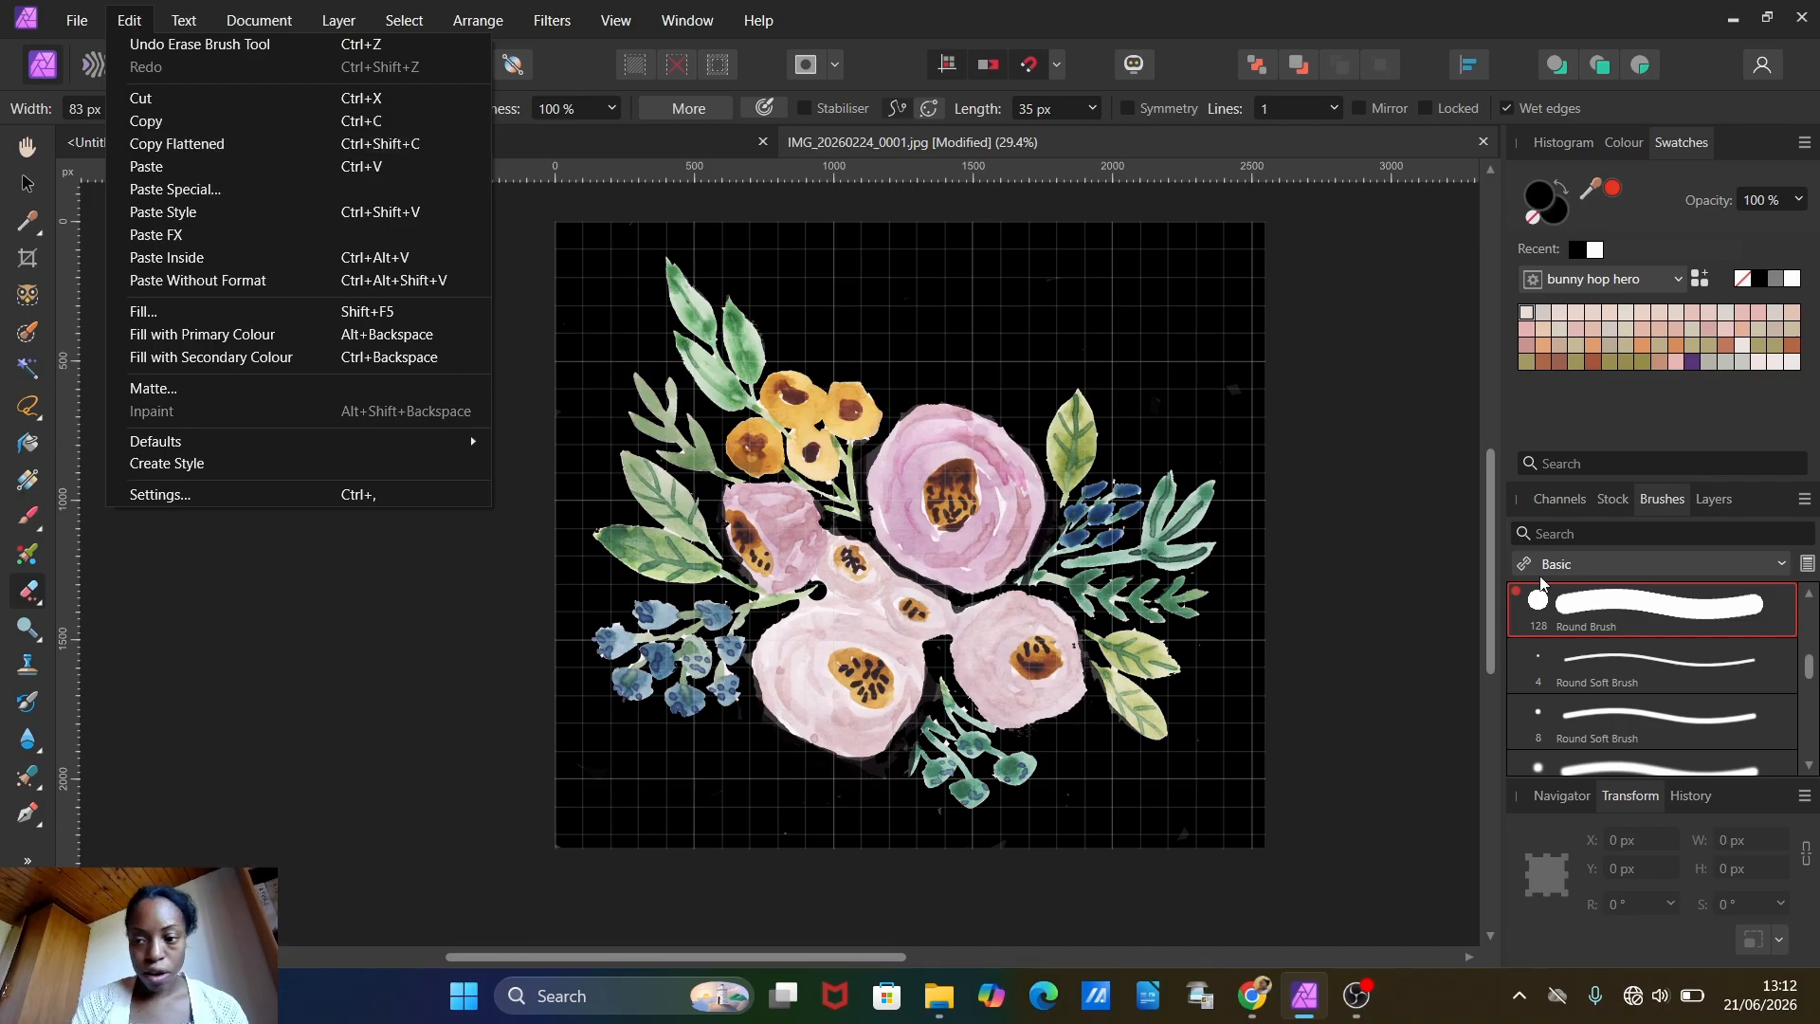
pyautogui.click(1563, 500)
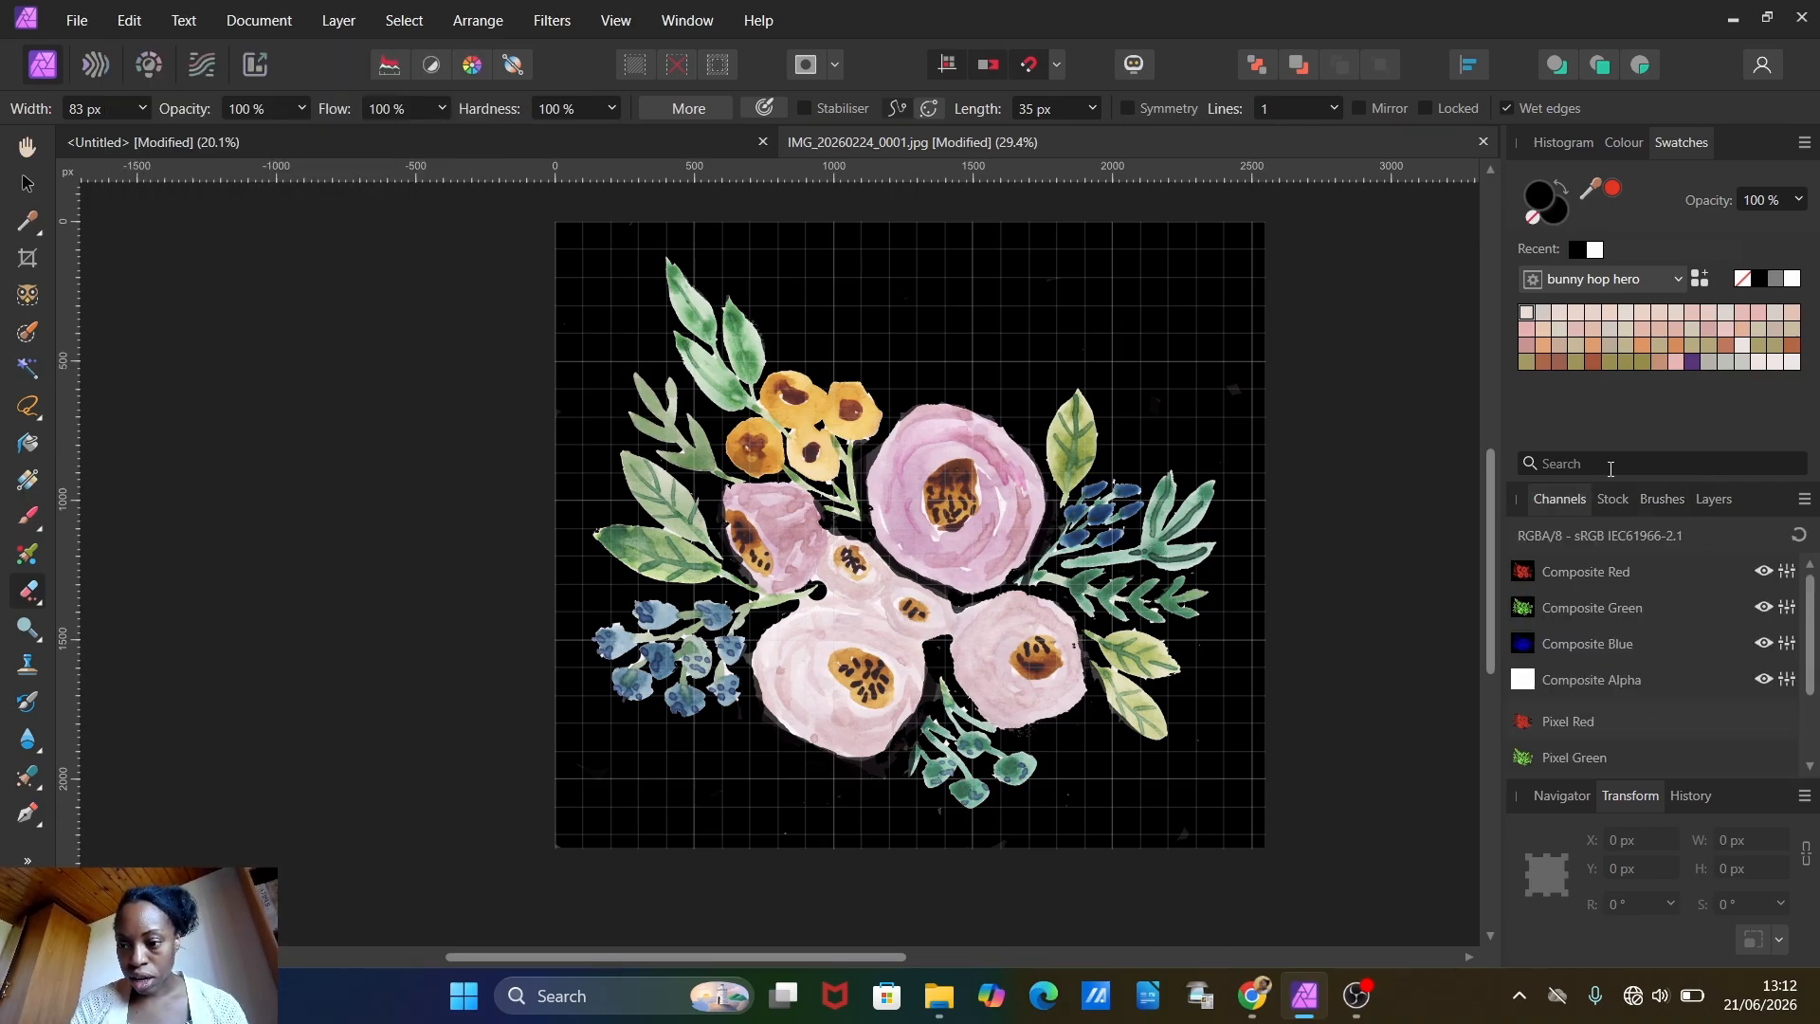
pyautogui.click(1713, 499)
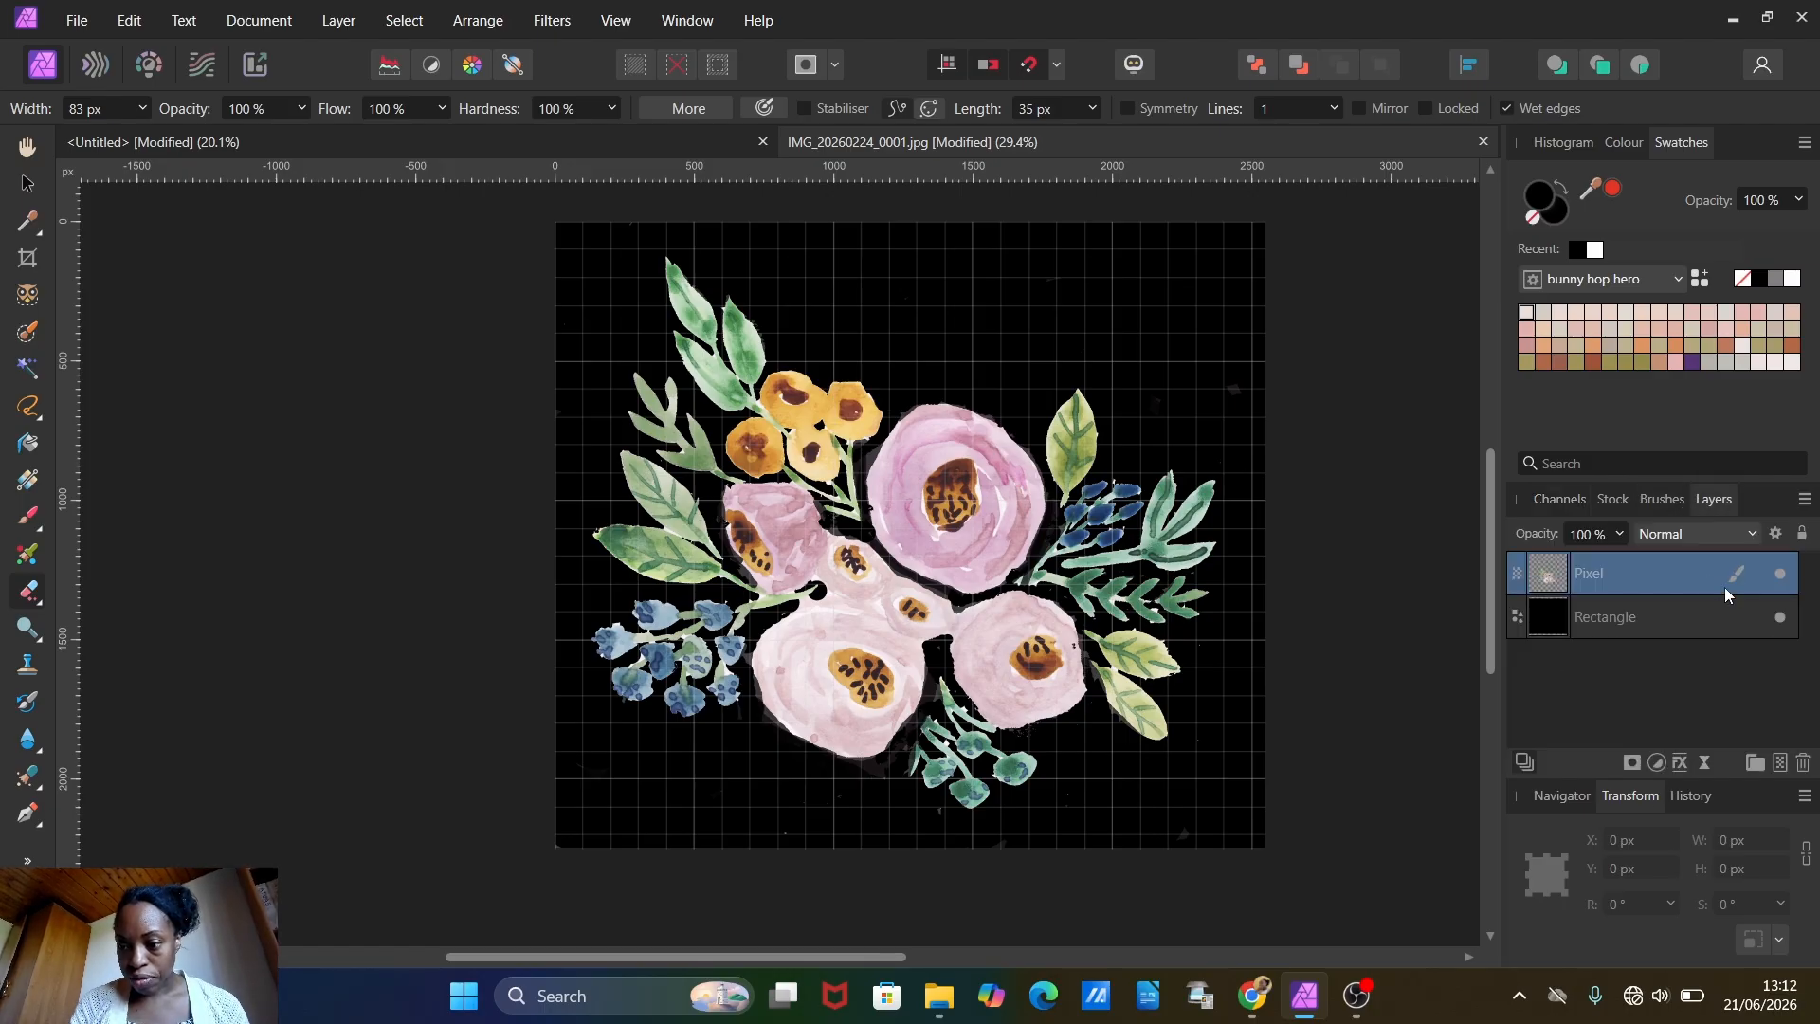
pyautogui.click(1781, 618)
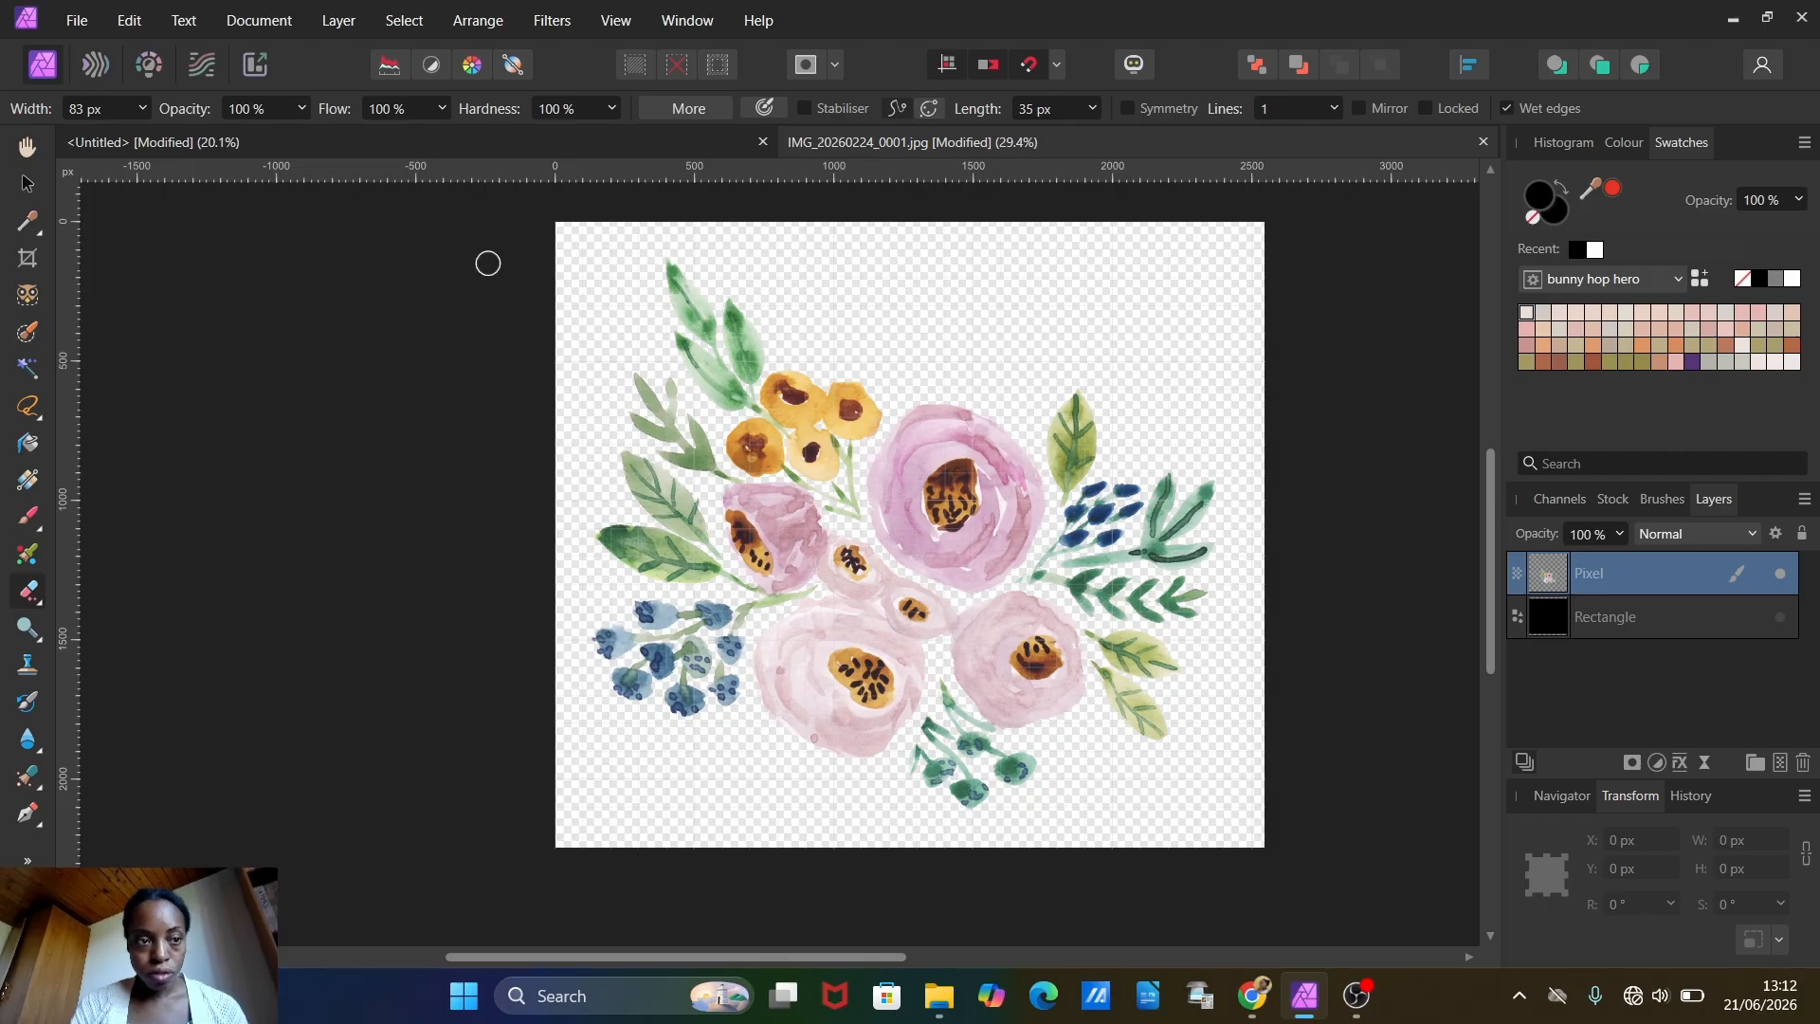
# Step: Copy the bouquet layer and paste it into the blank untitled 3500 px document
pyautogui.click(129, 21)
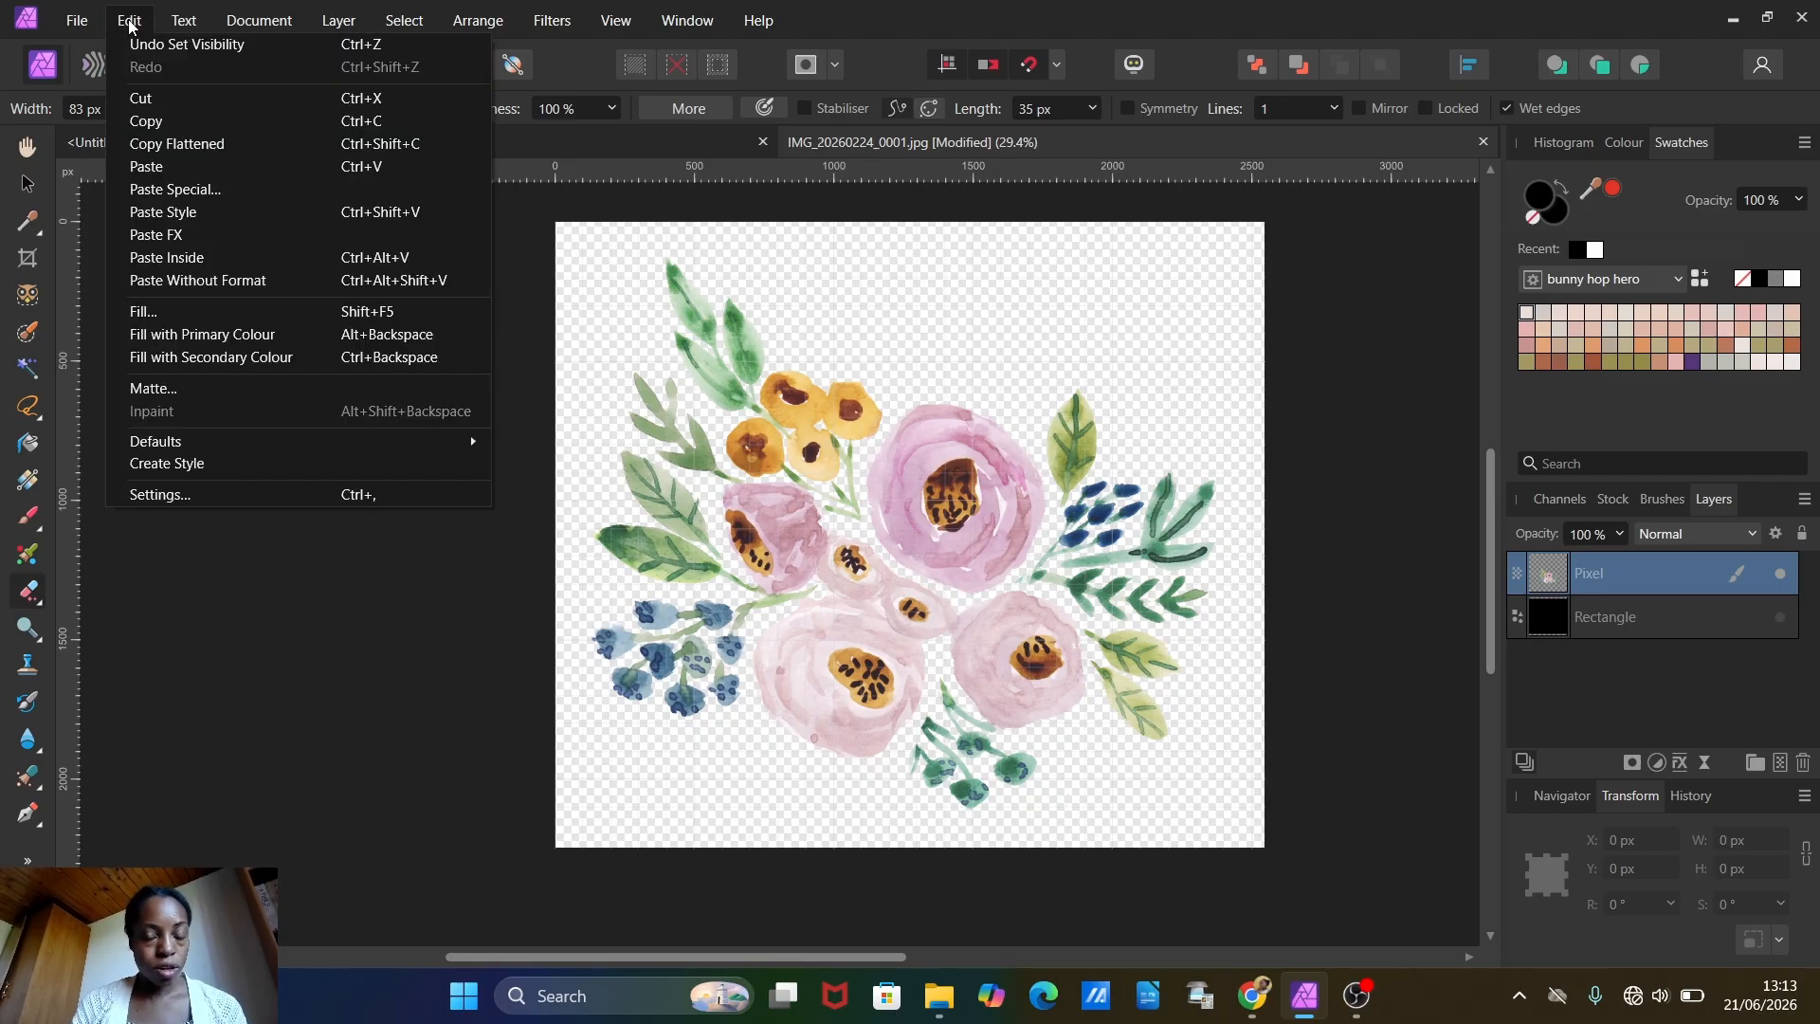
pyautogui.click(155, 145)
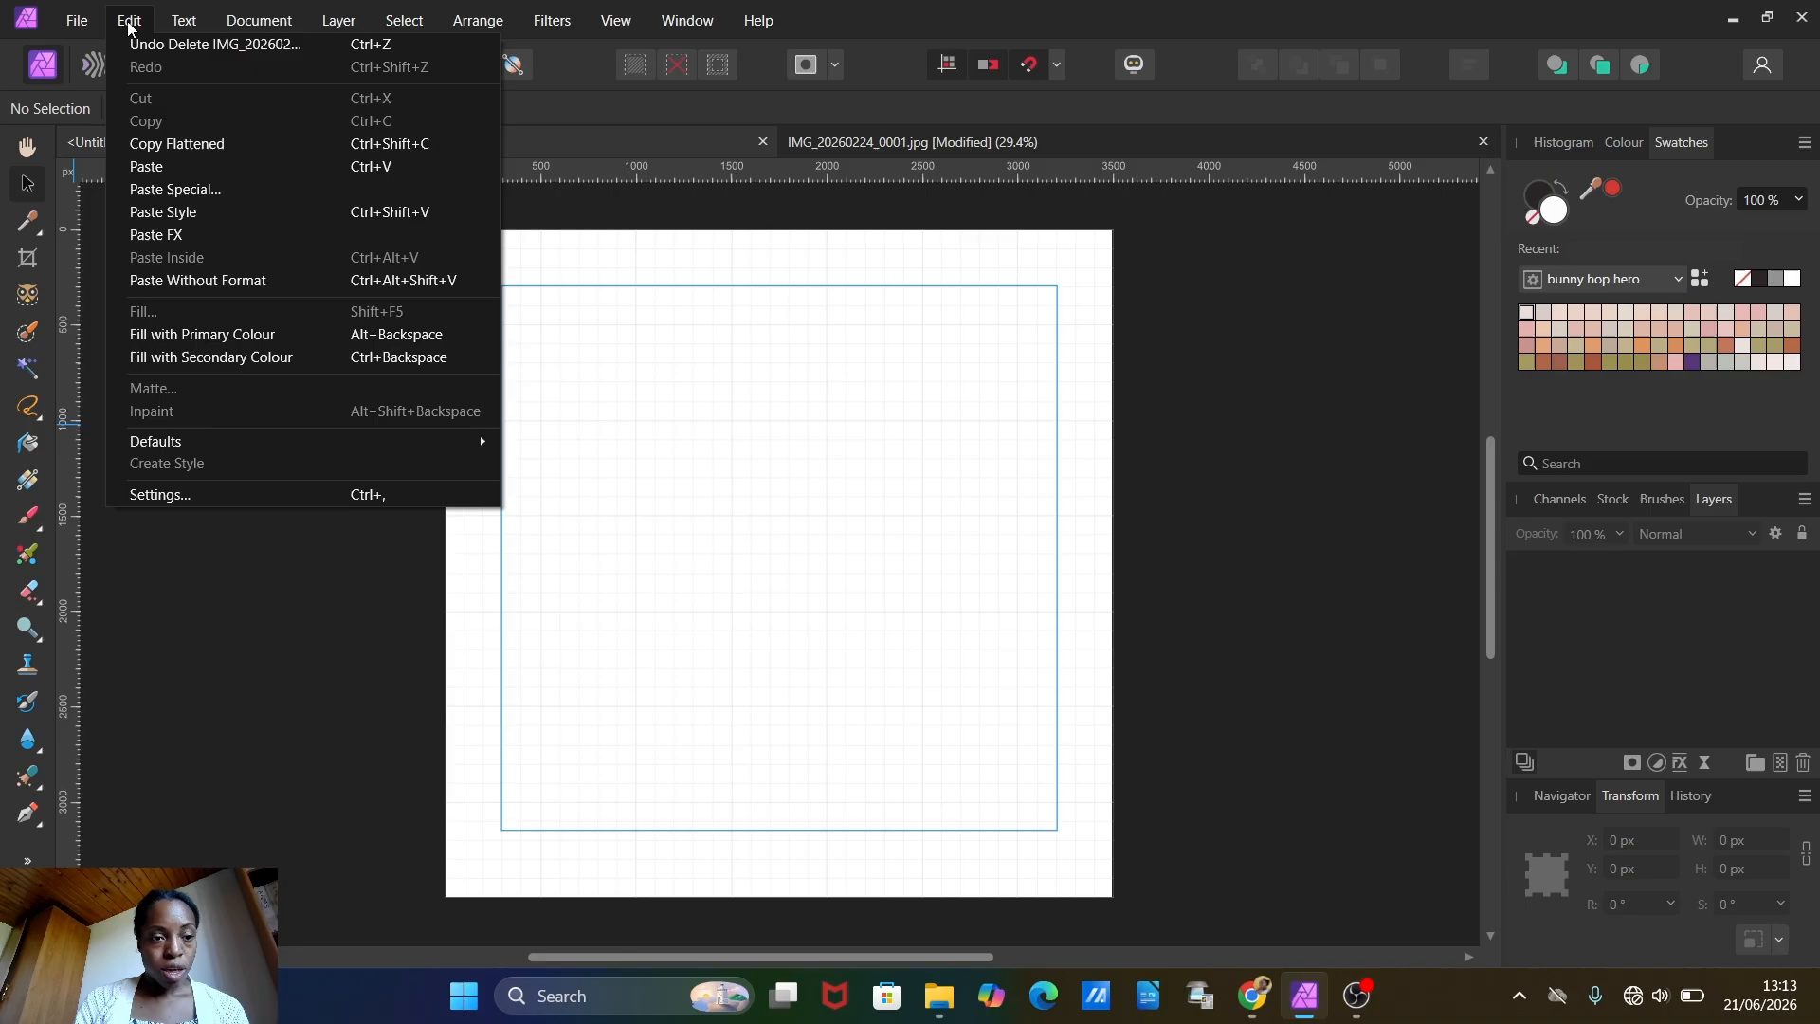
pyautogui.click(152, 168)
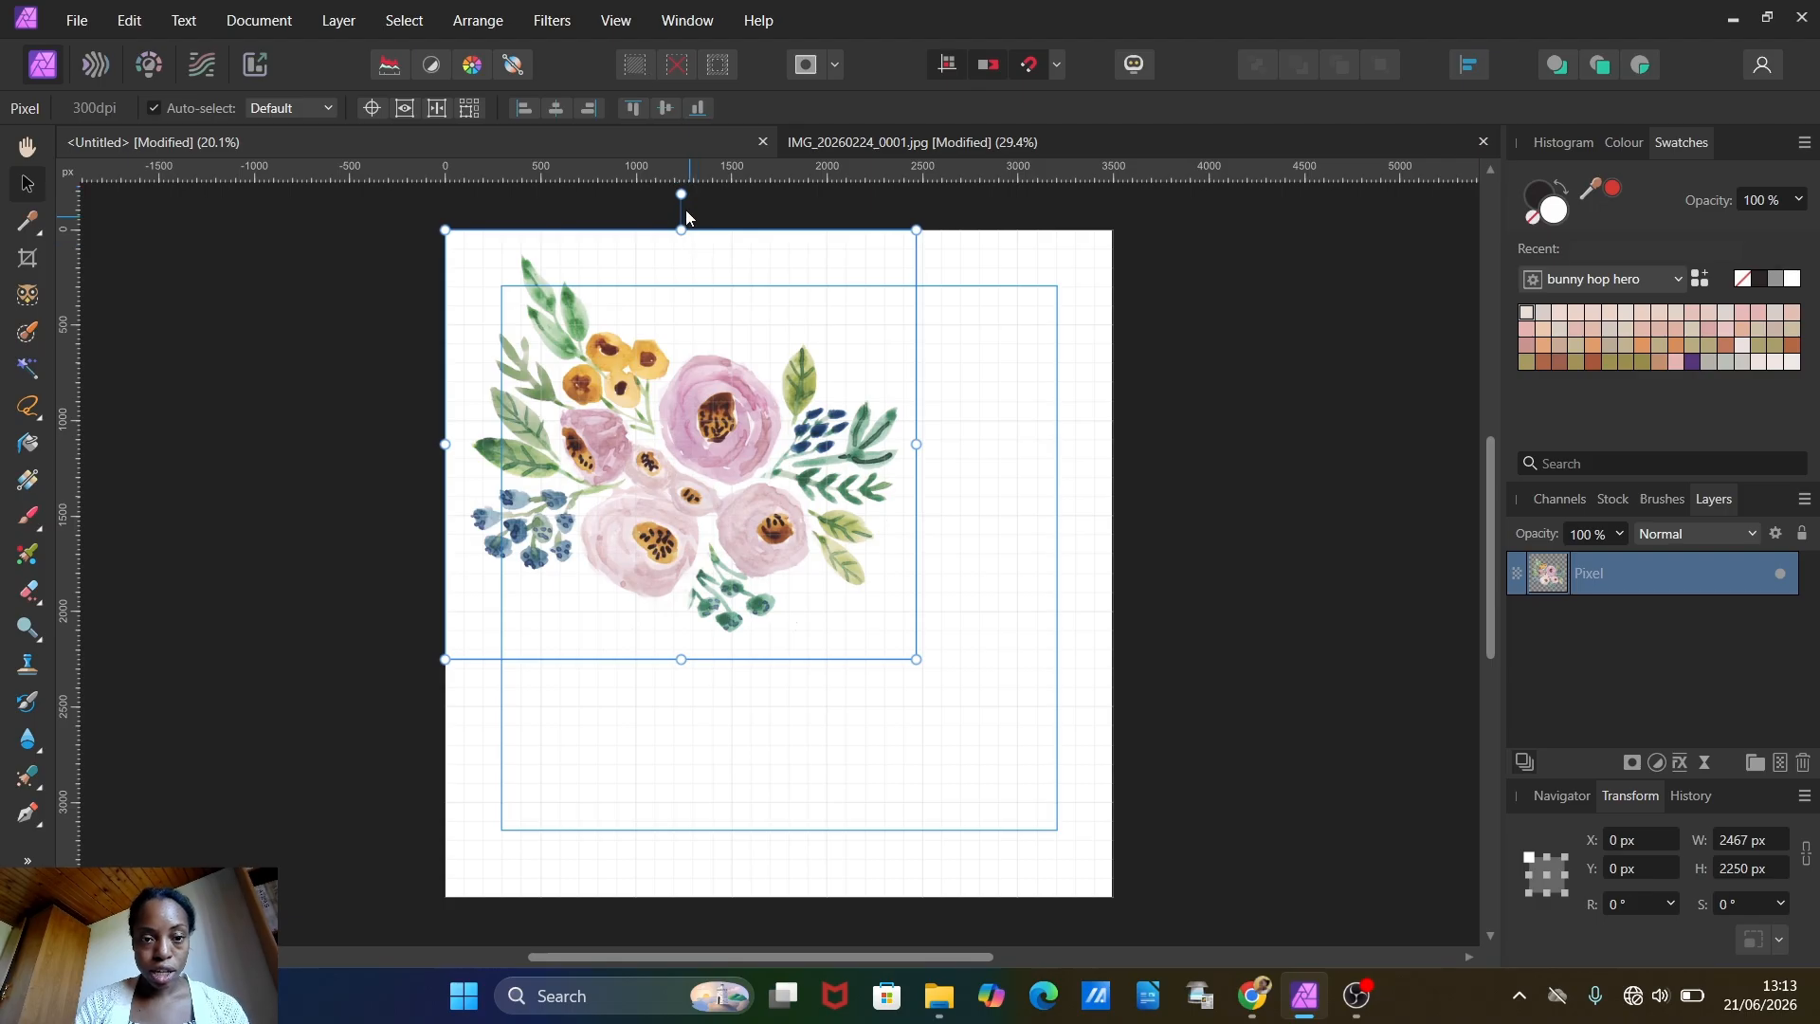
# Step: Rotate the bouquet to about -60.2° and move it partly off the canvas's left edge
pyautogui.moveTo(680, 196); pyautogui.dragTo(974, 285)
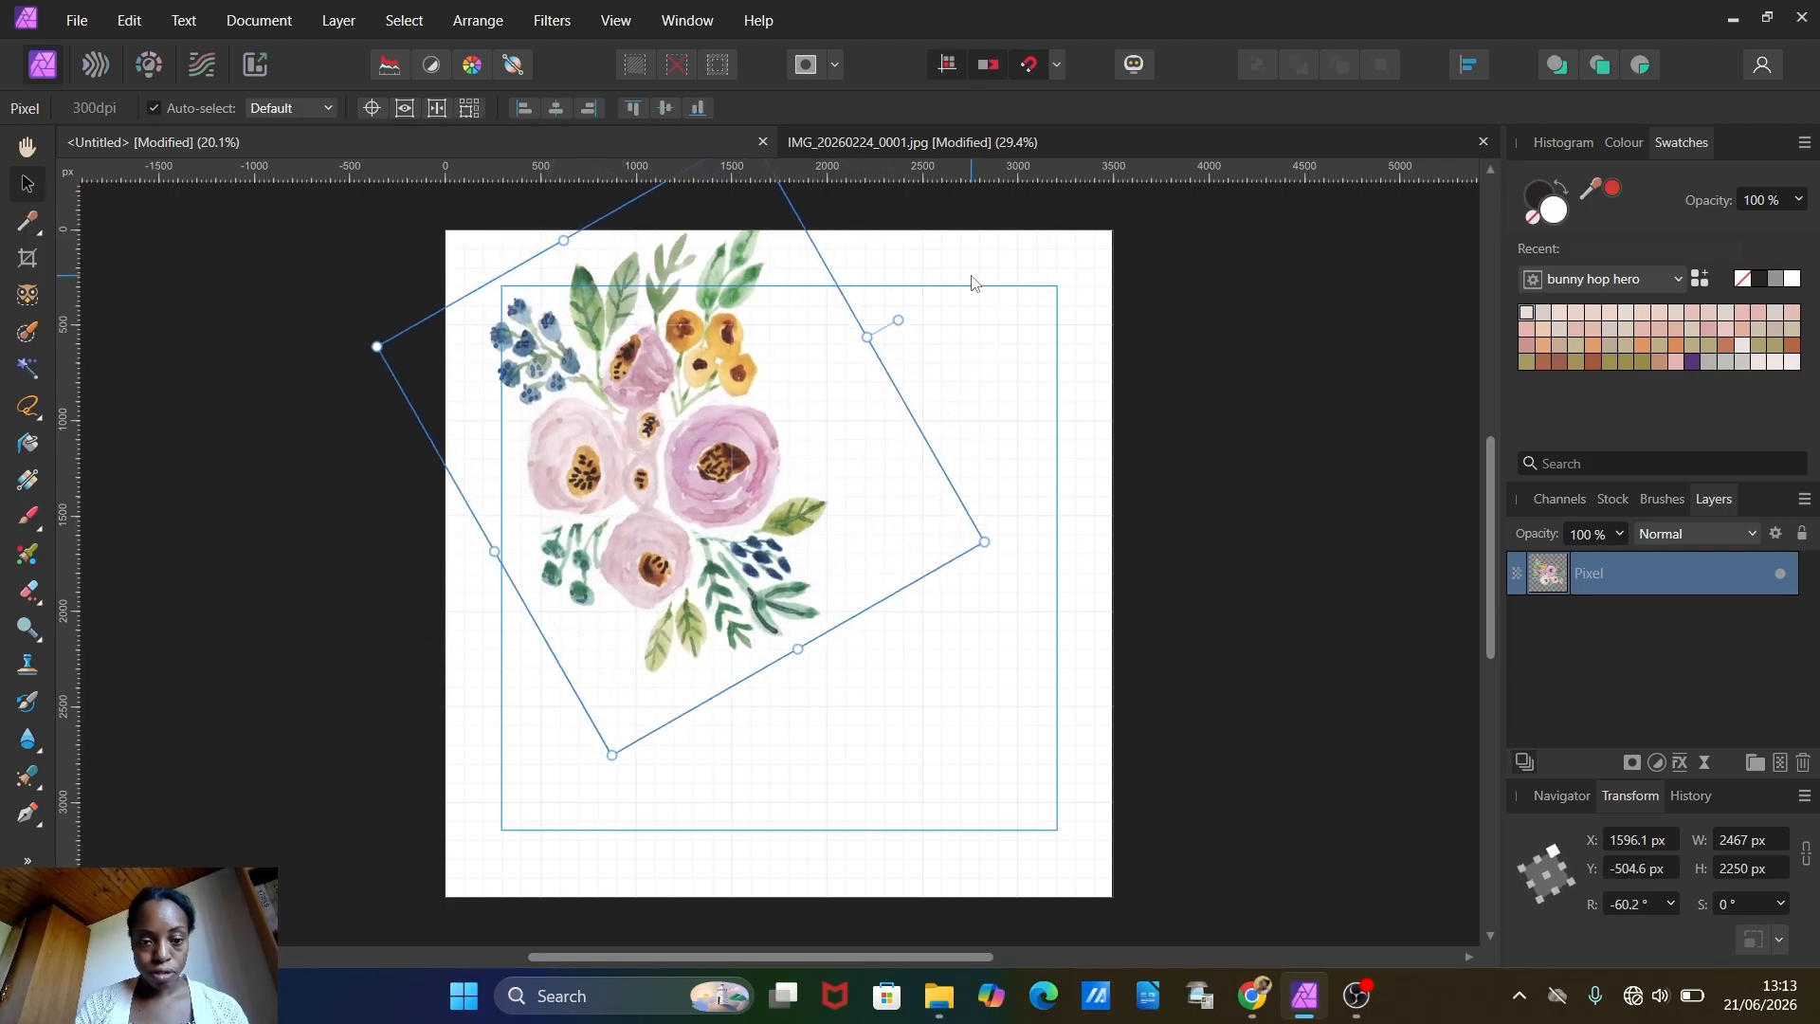
pyautogui.moveTo(768, 526); pyautogui.dragTo(589, 556)
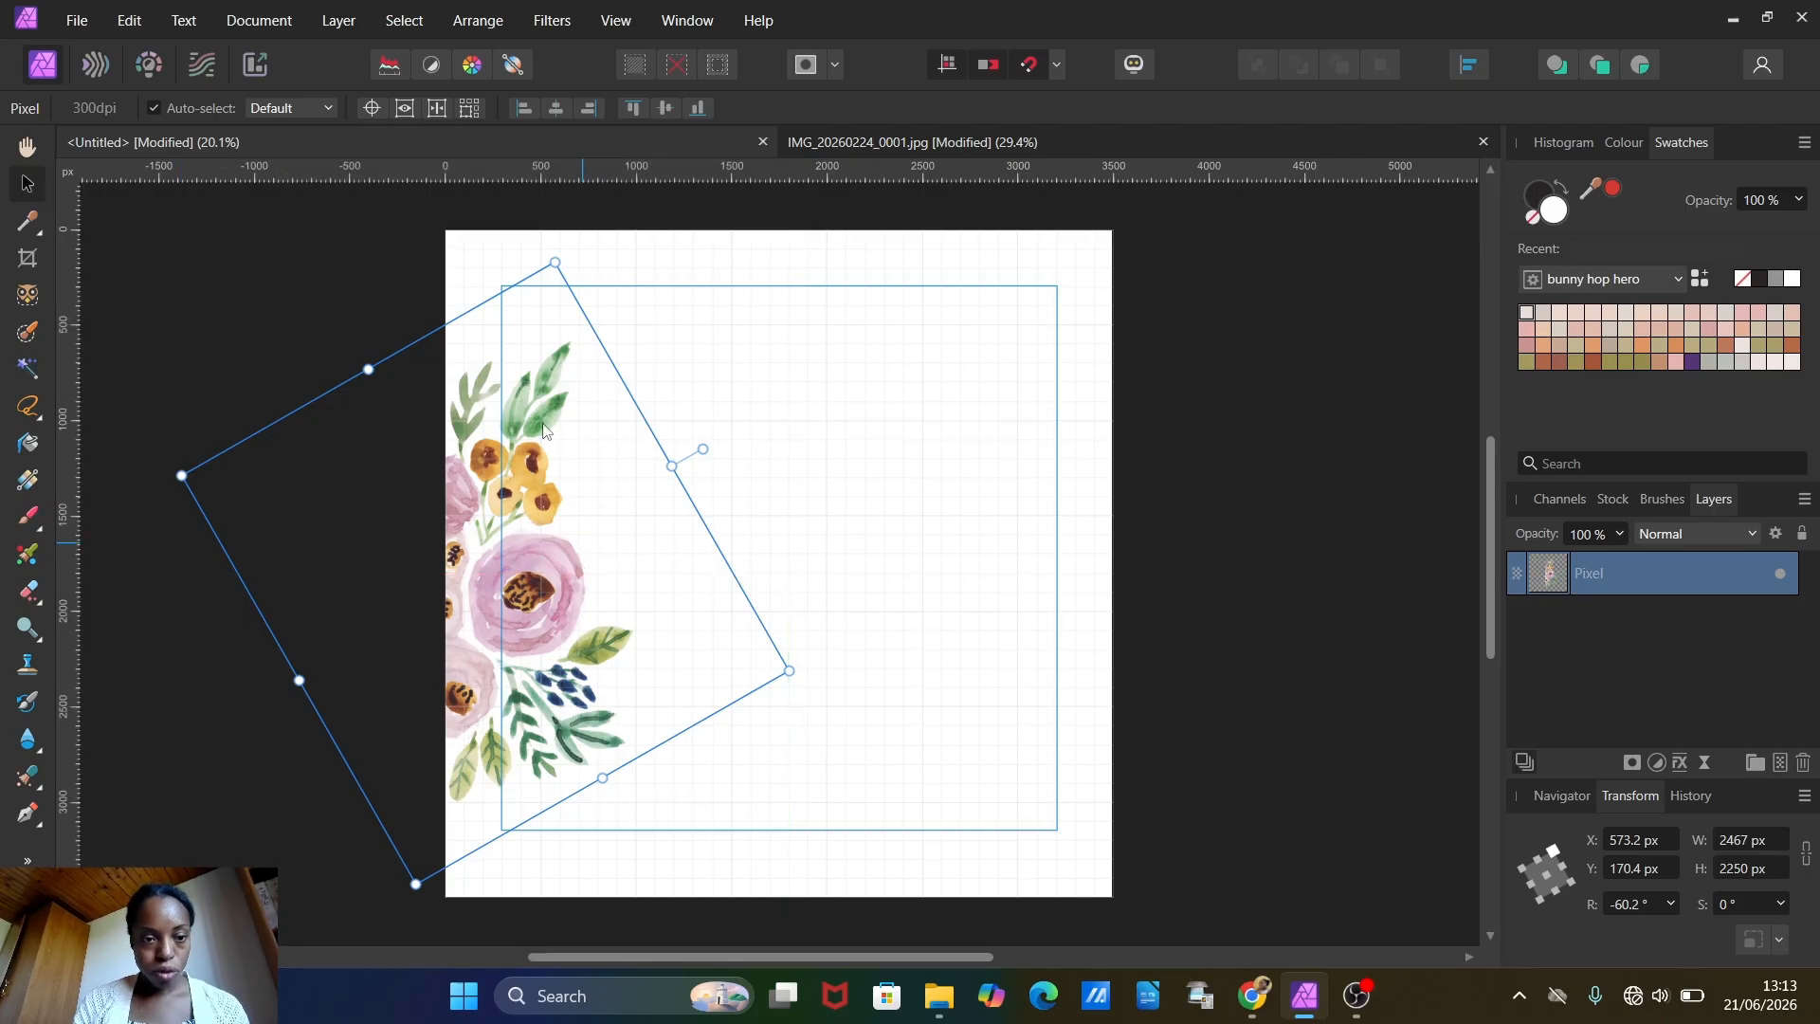
# Step: Duplicate the rotated bouquet, turn the copy back to roughly upright and place it across the canvas's top edge
pyautogui.click(130, 20)
pyautogui.click(146, 120)
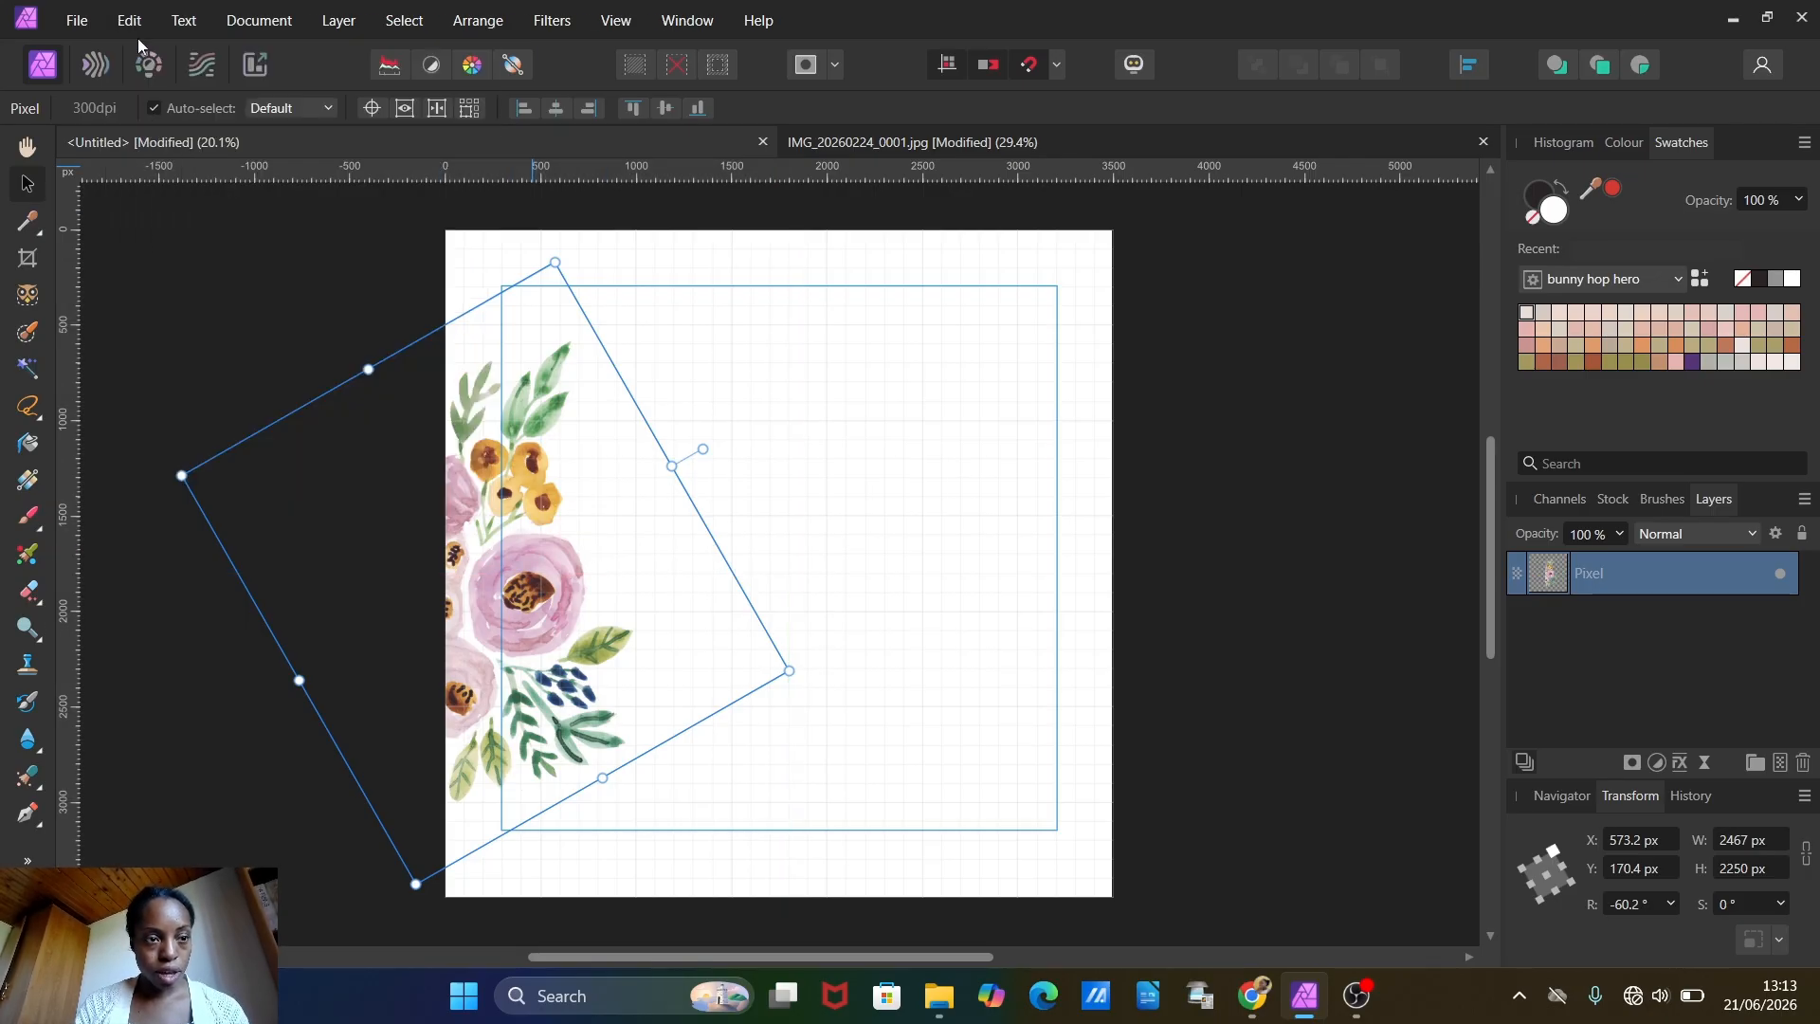
pyautogui.click(129, 20)
pyautogui.click(155, 168)
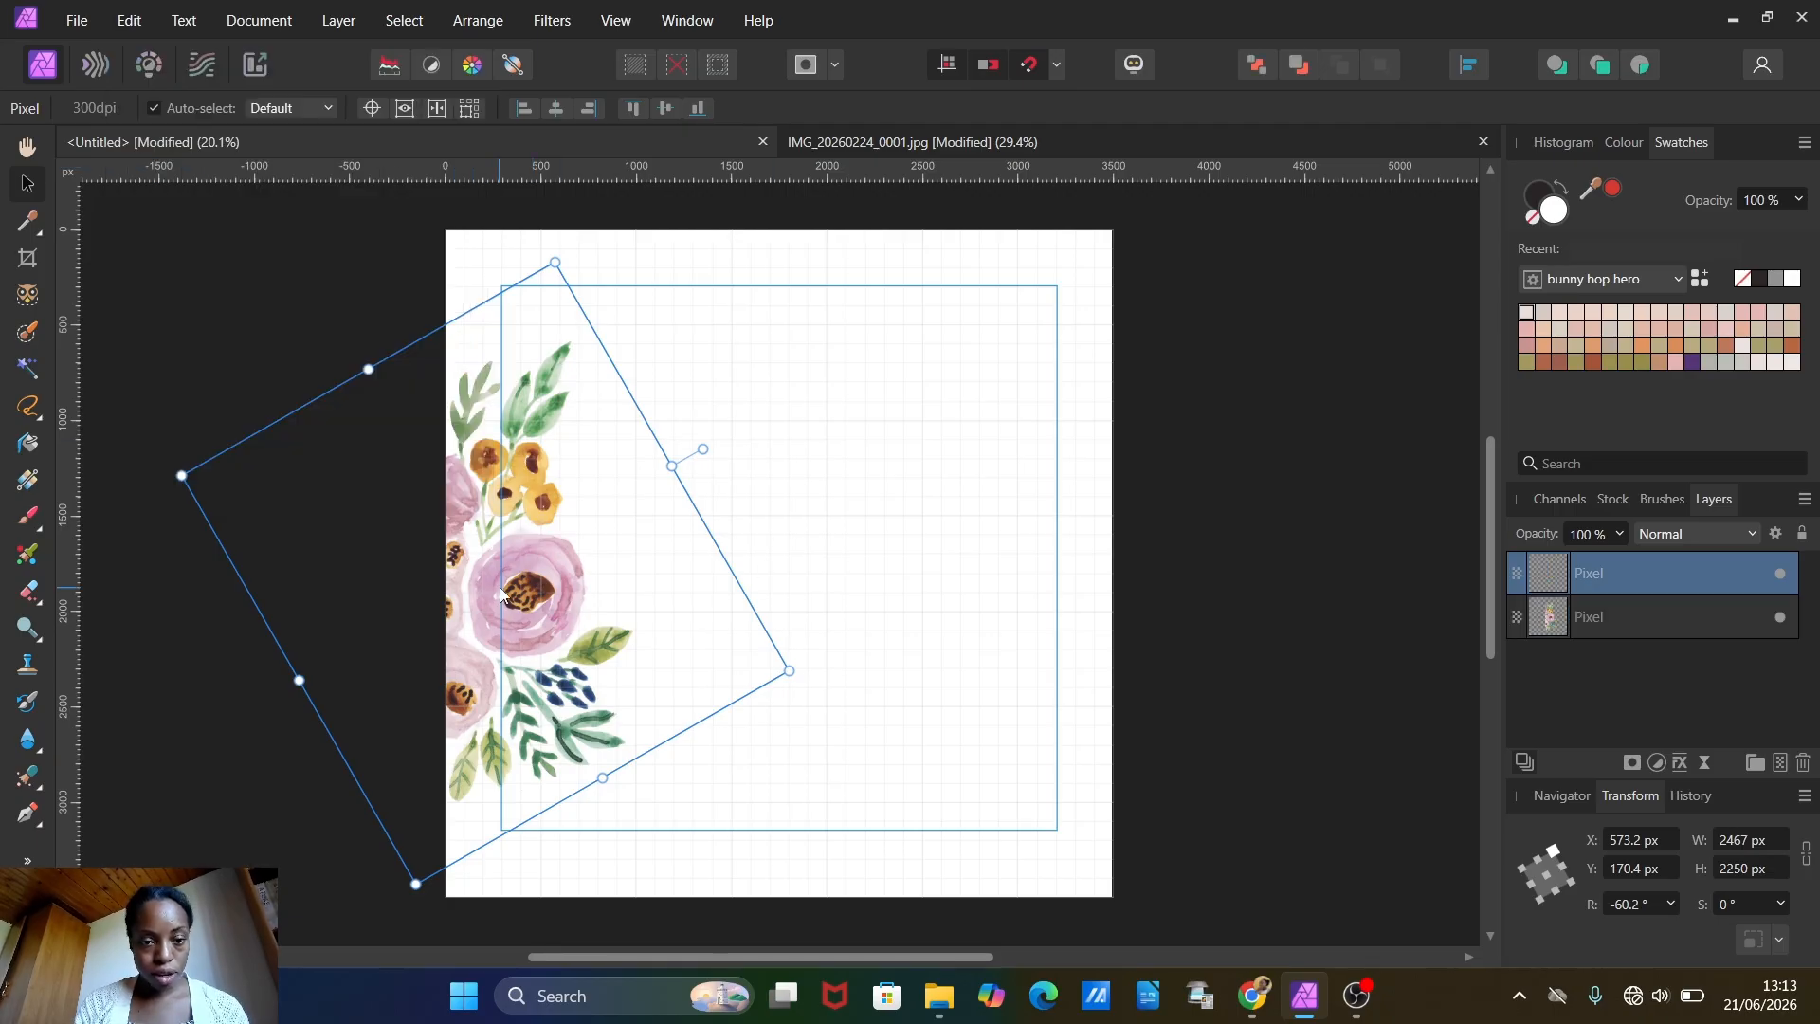
pyautogui.moveTo(502, 594); pyautogui.dragTo(897, 556)
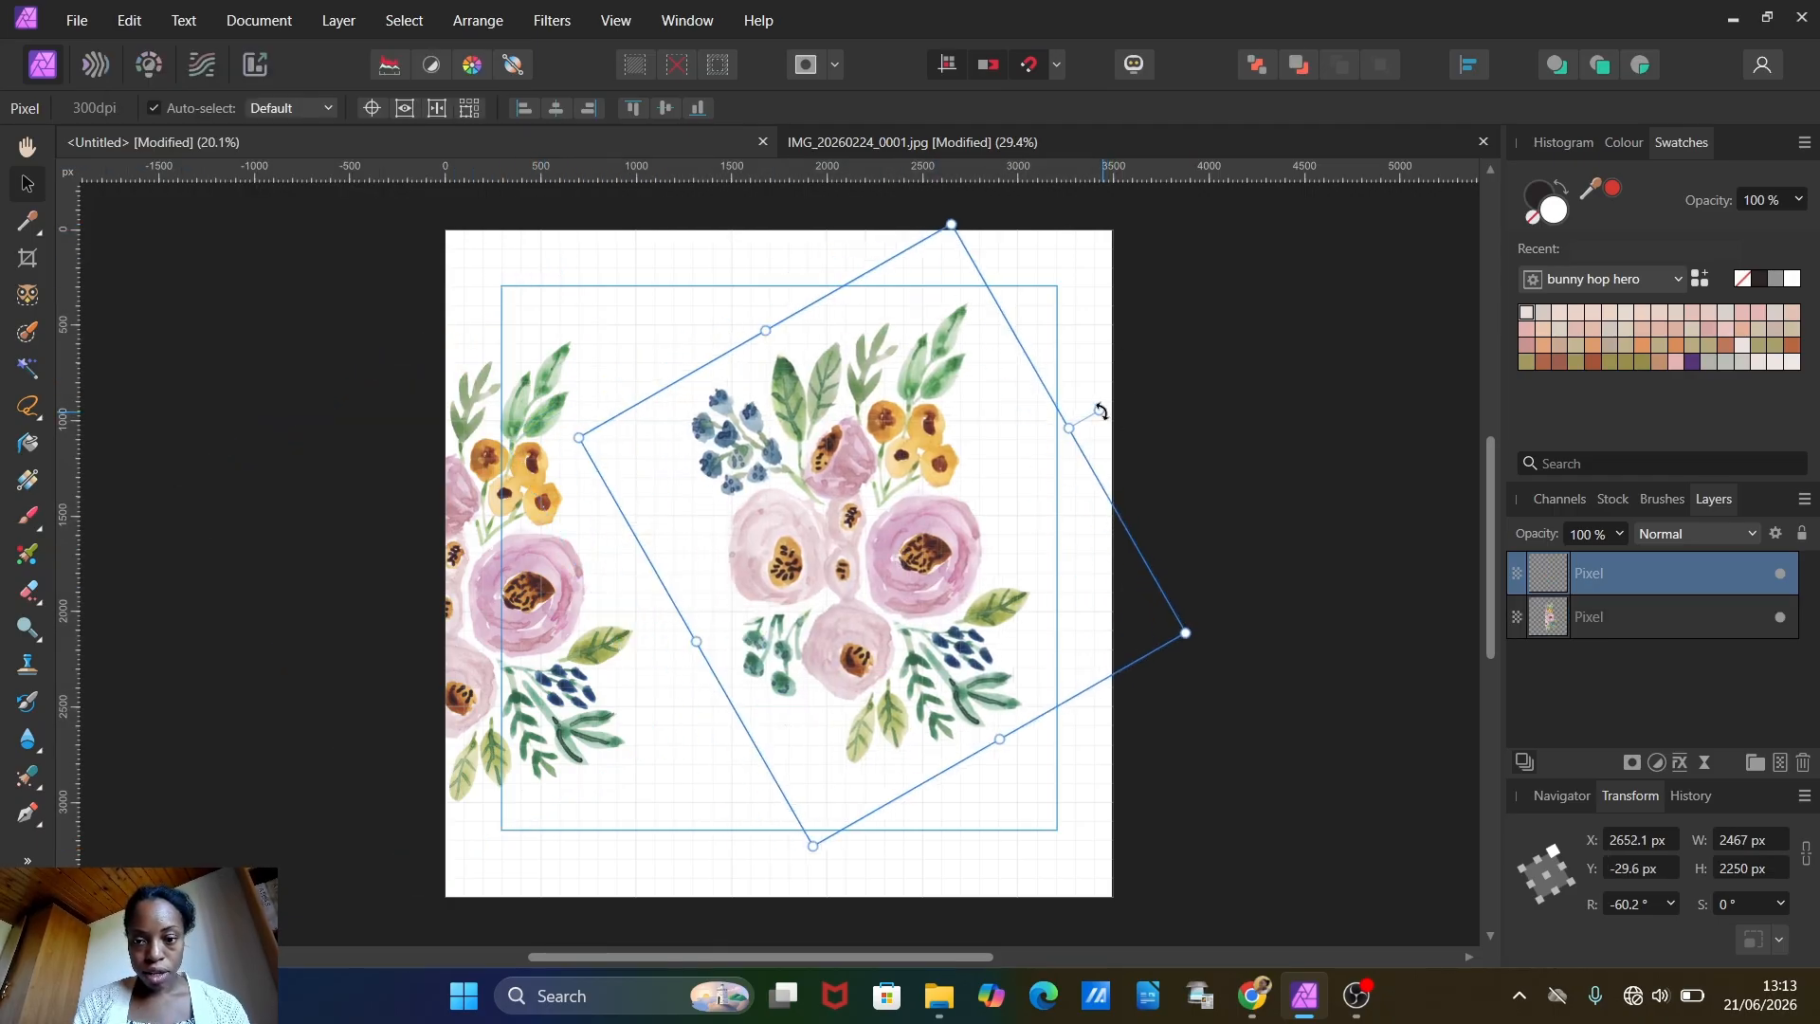
pyautogui.moveTo(1099, 411); pyautogui.dragTo(865, 264)
pyautogui.moveTo(993, 630); pyautogui.dragTo(886, 327)
# Step: Duplicate the bouquet on the canvas's left edge and offset the copy's X position by +3500 px
pyautogui.click(543, 580)
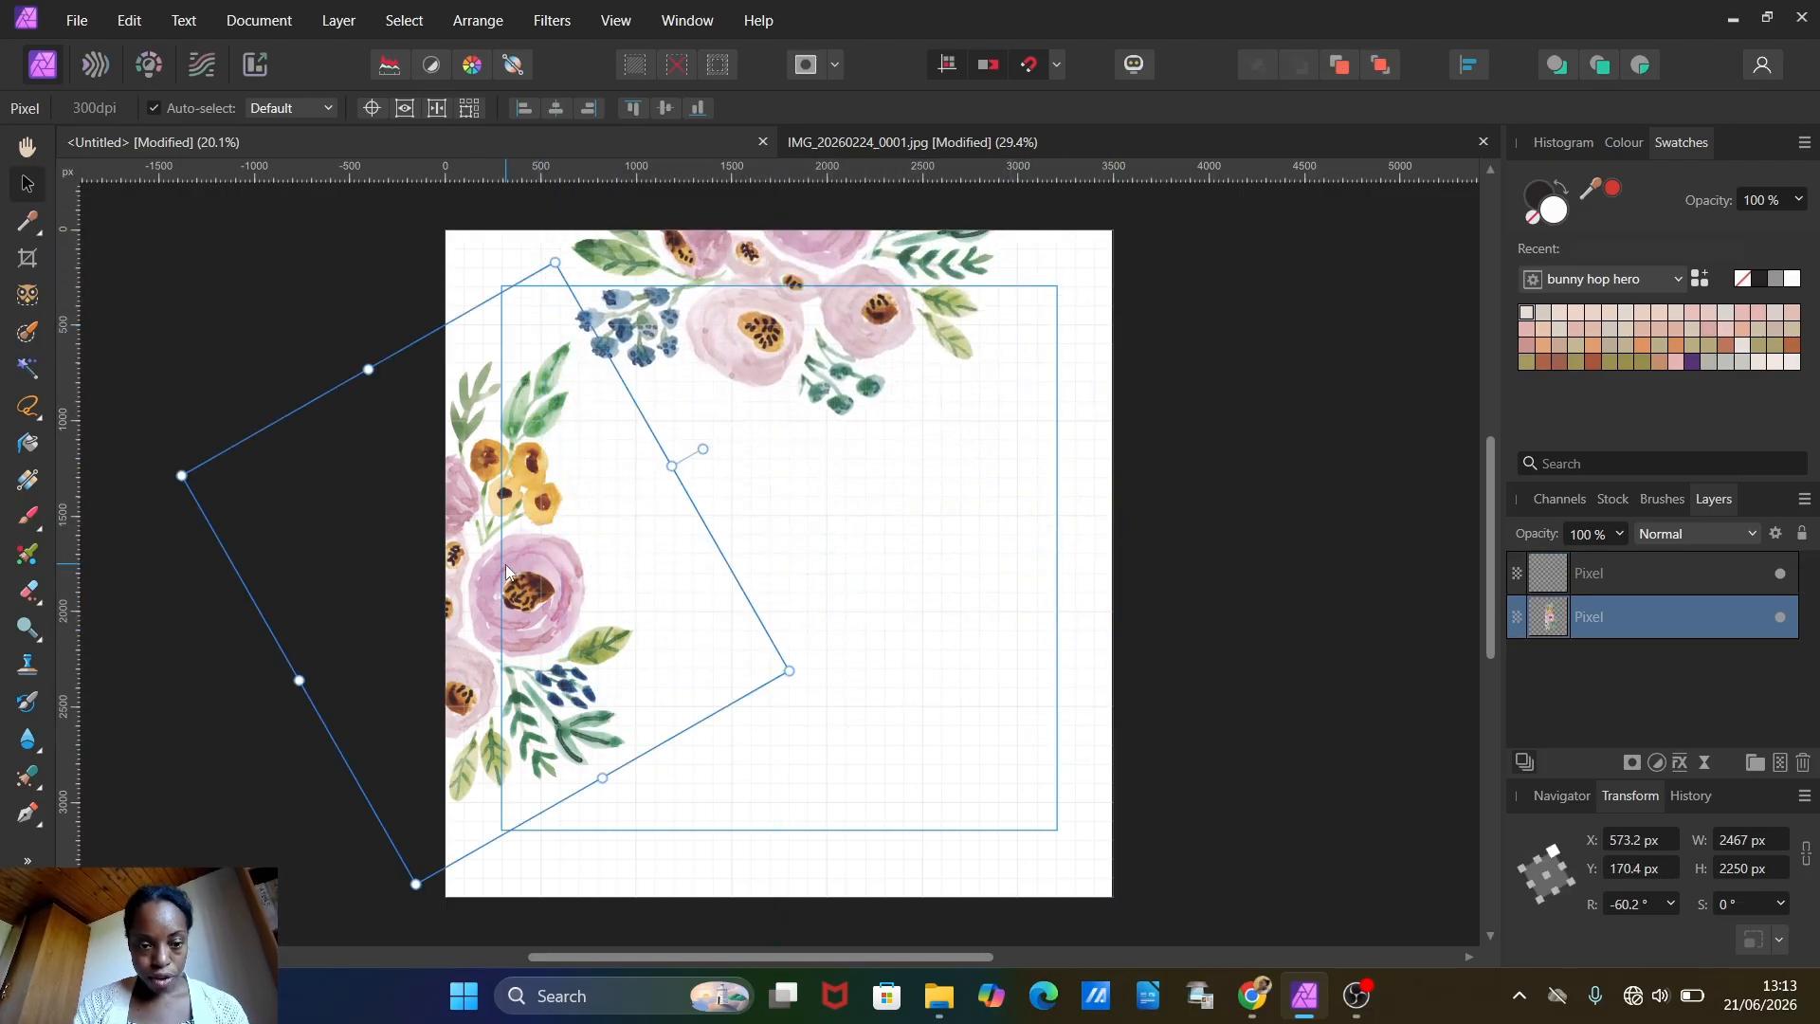
pyautogui.click(129, 9)
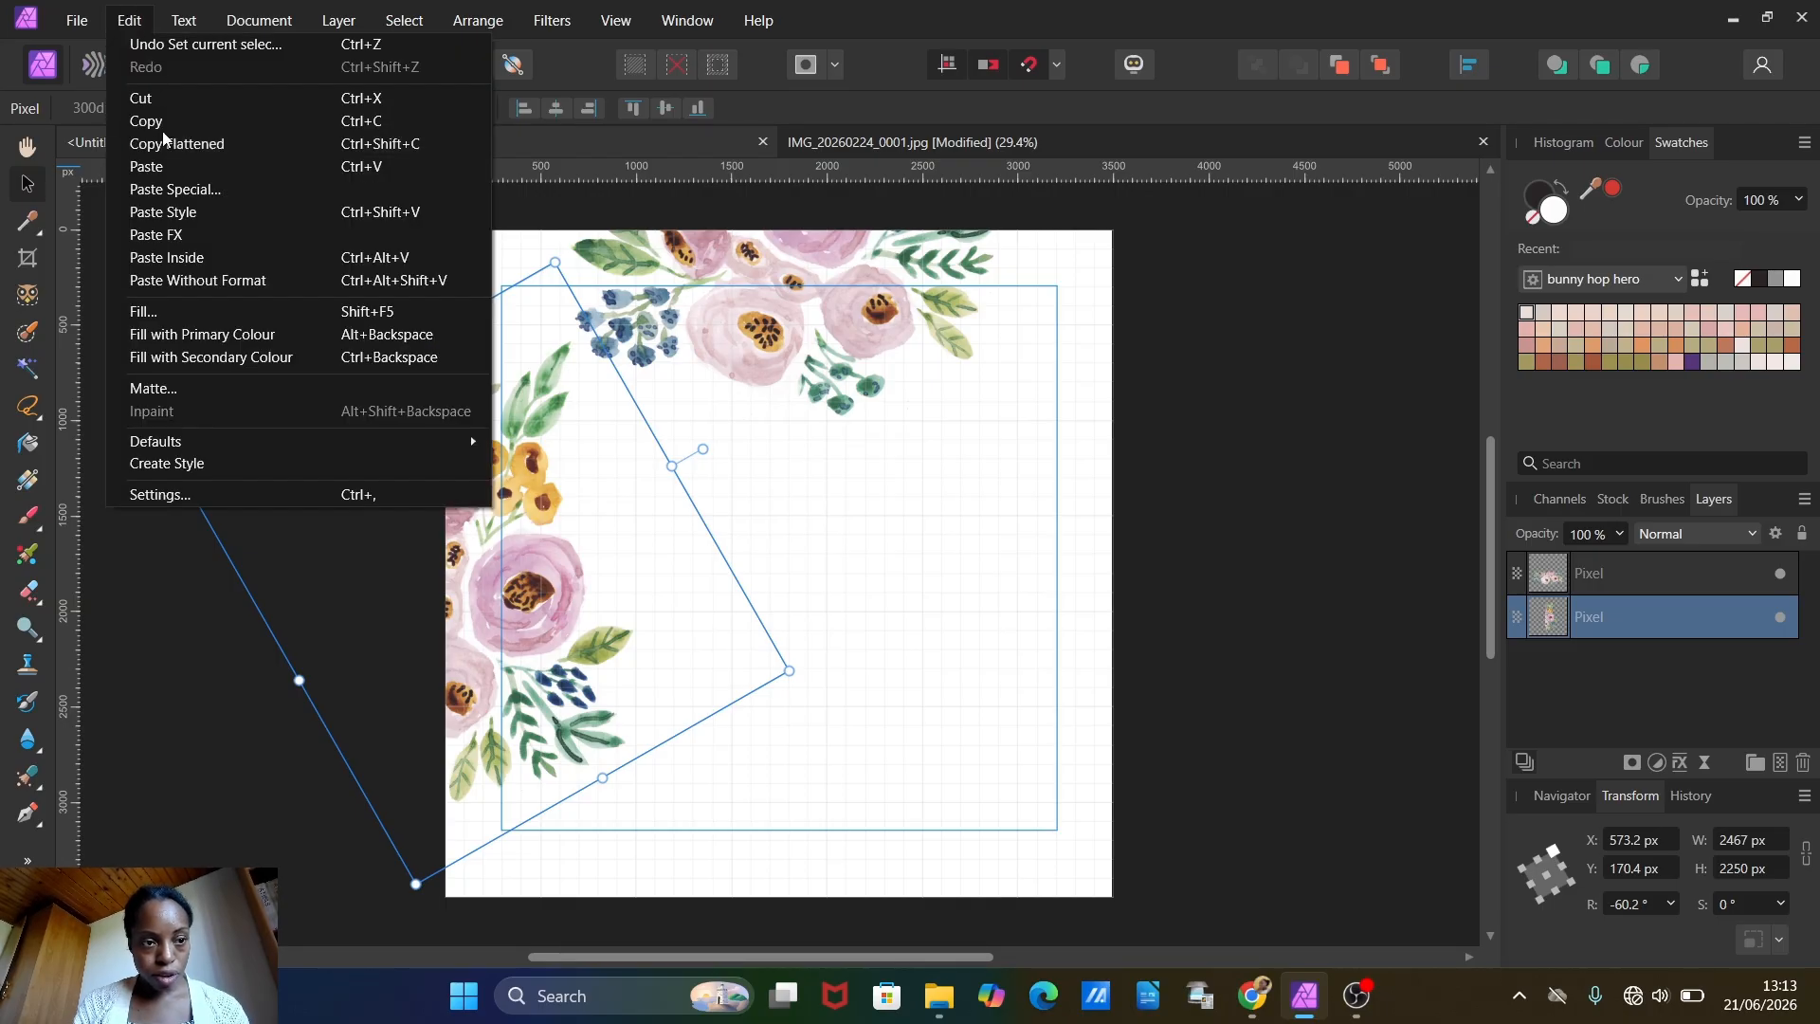
pyautogui.click(147, 121)
pyautogui.click(134, 19)
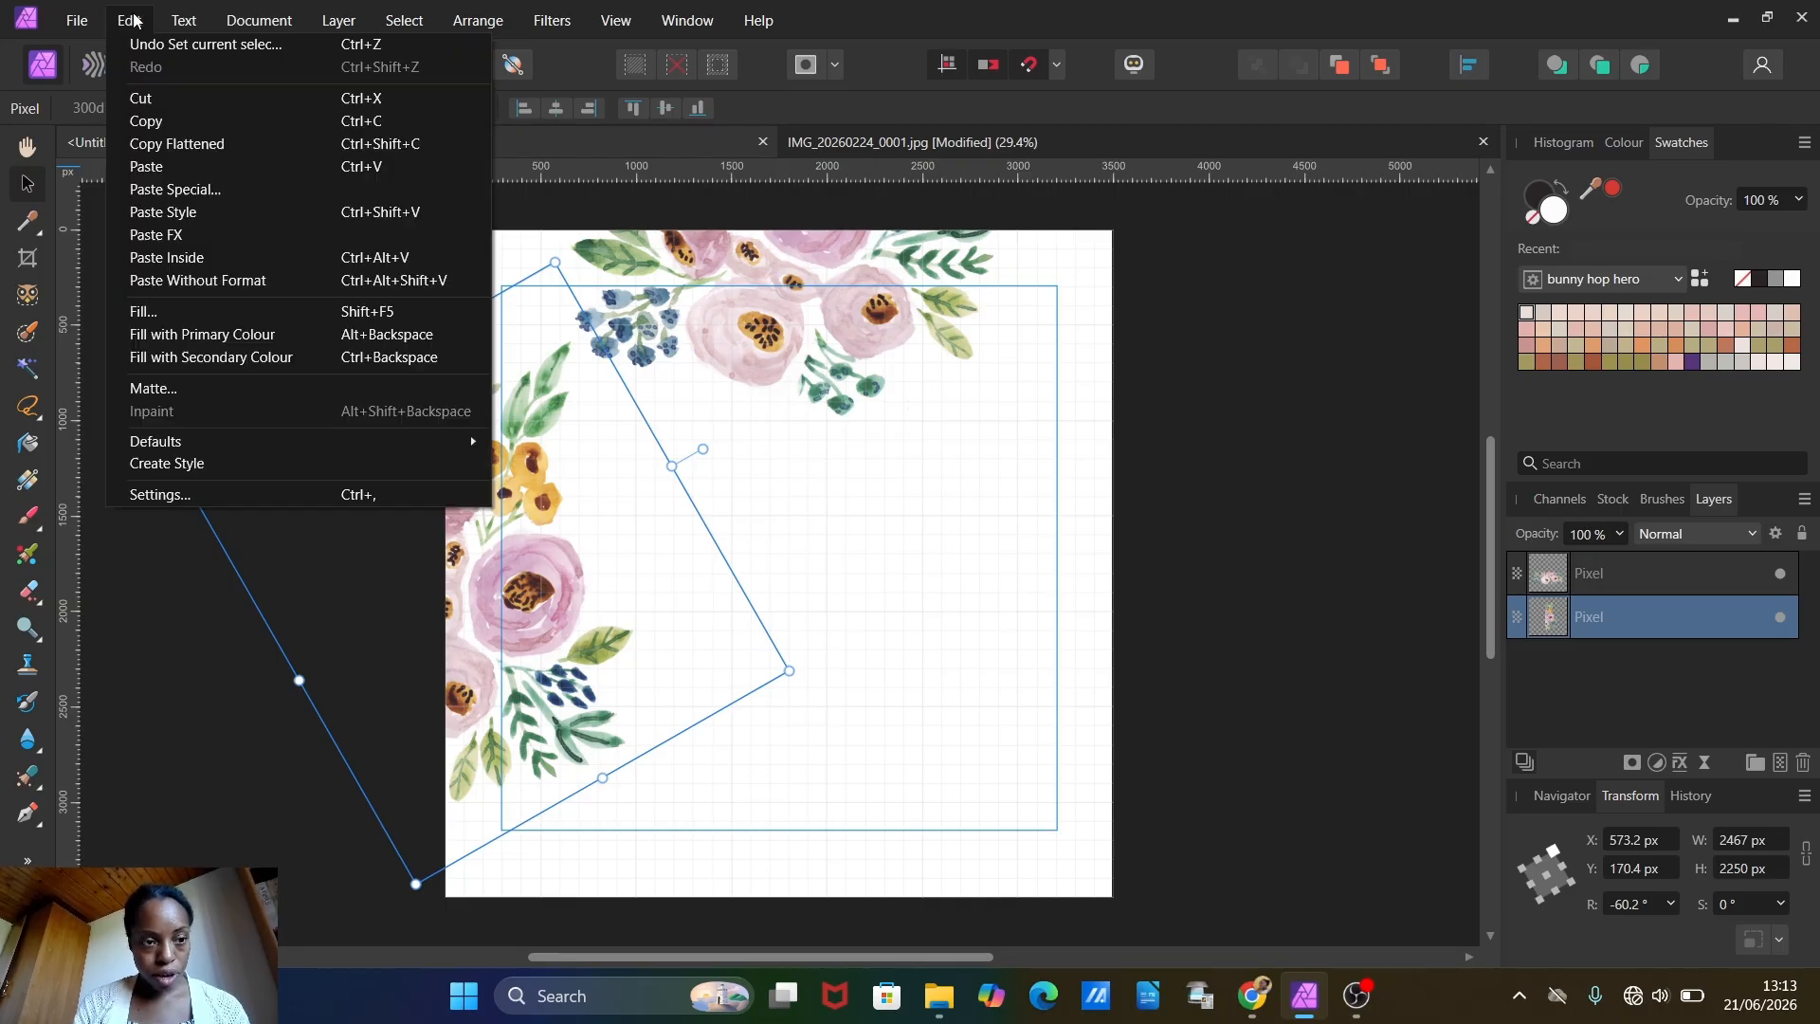
pyautogui.click(154, 169)
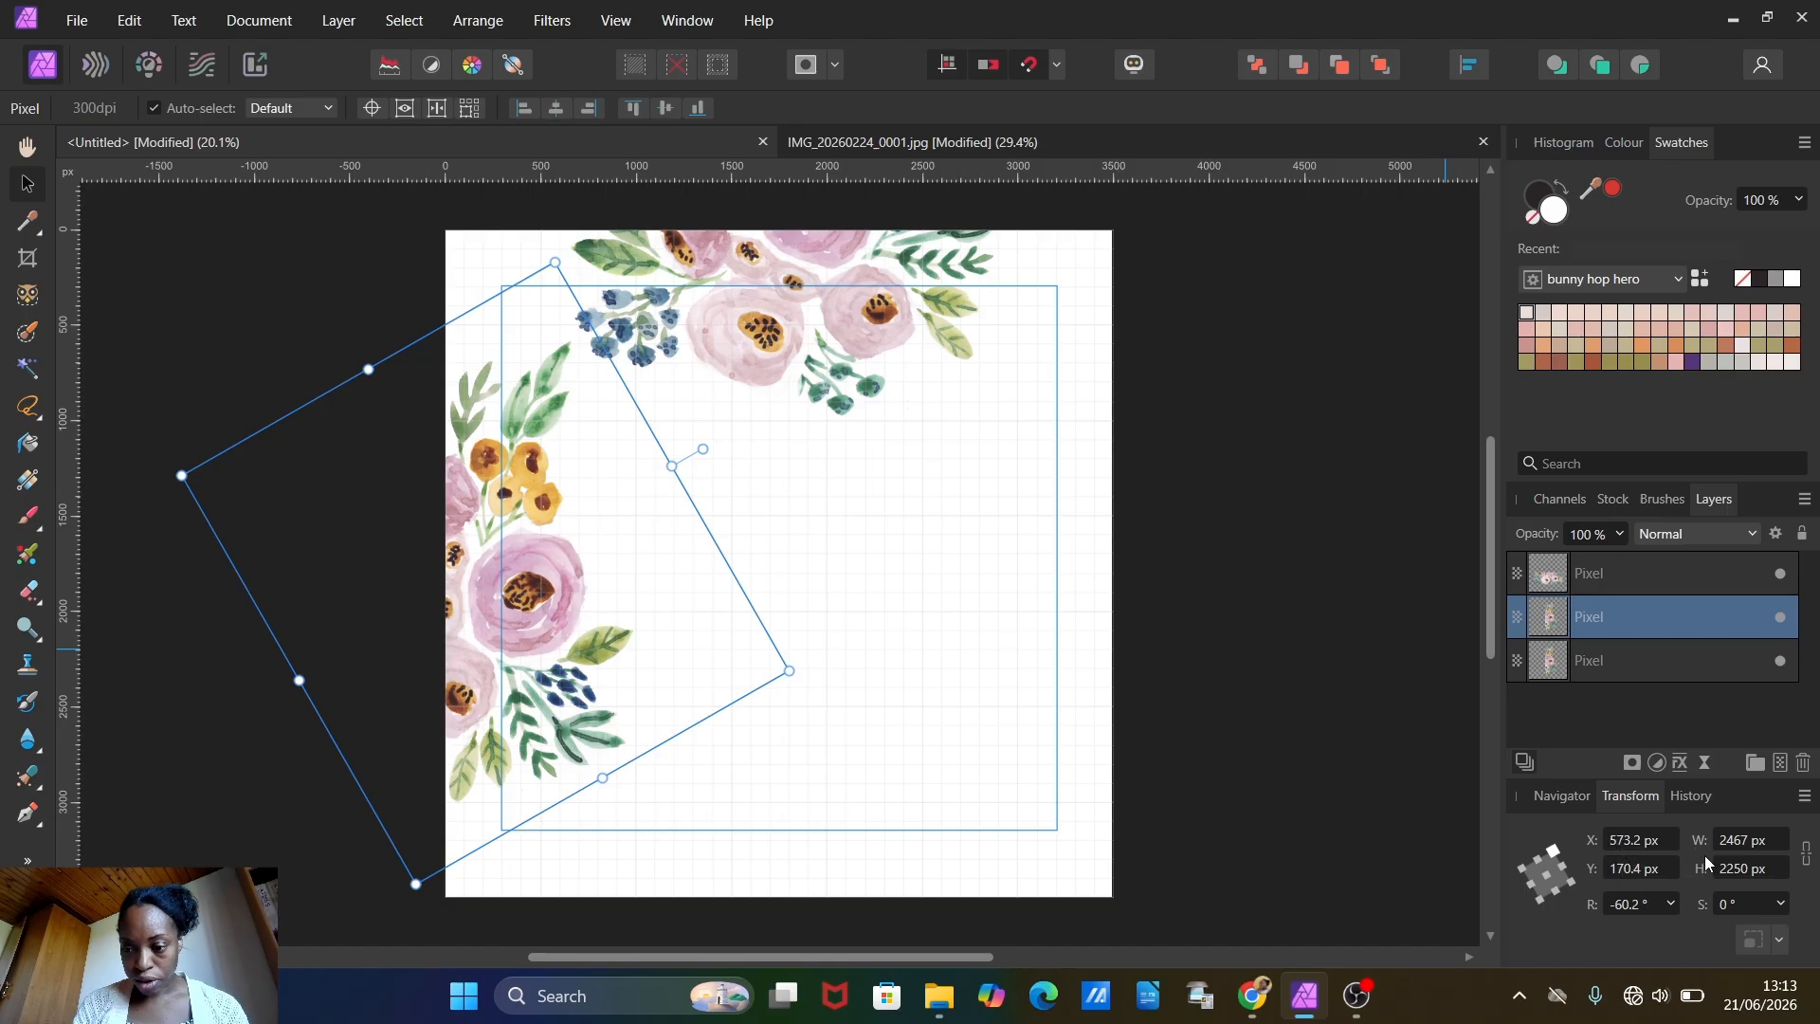
pyautogui.click(1624, 840)
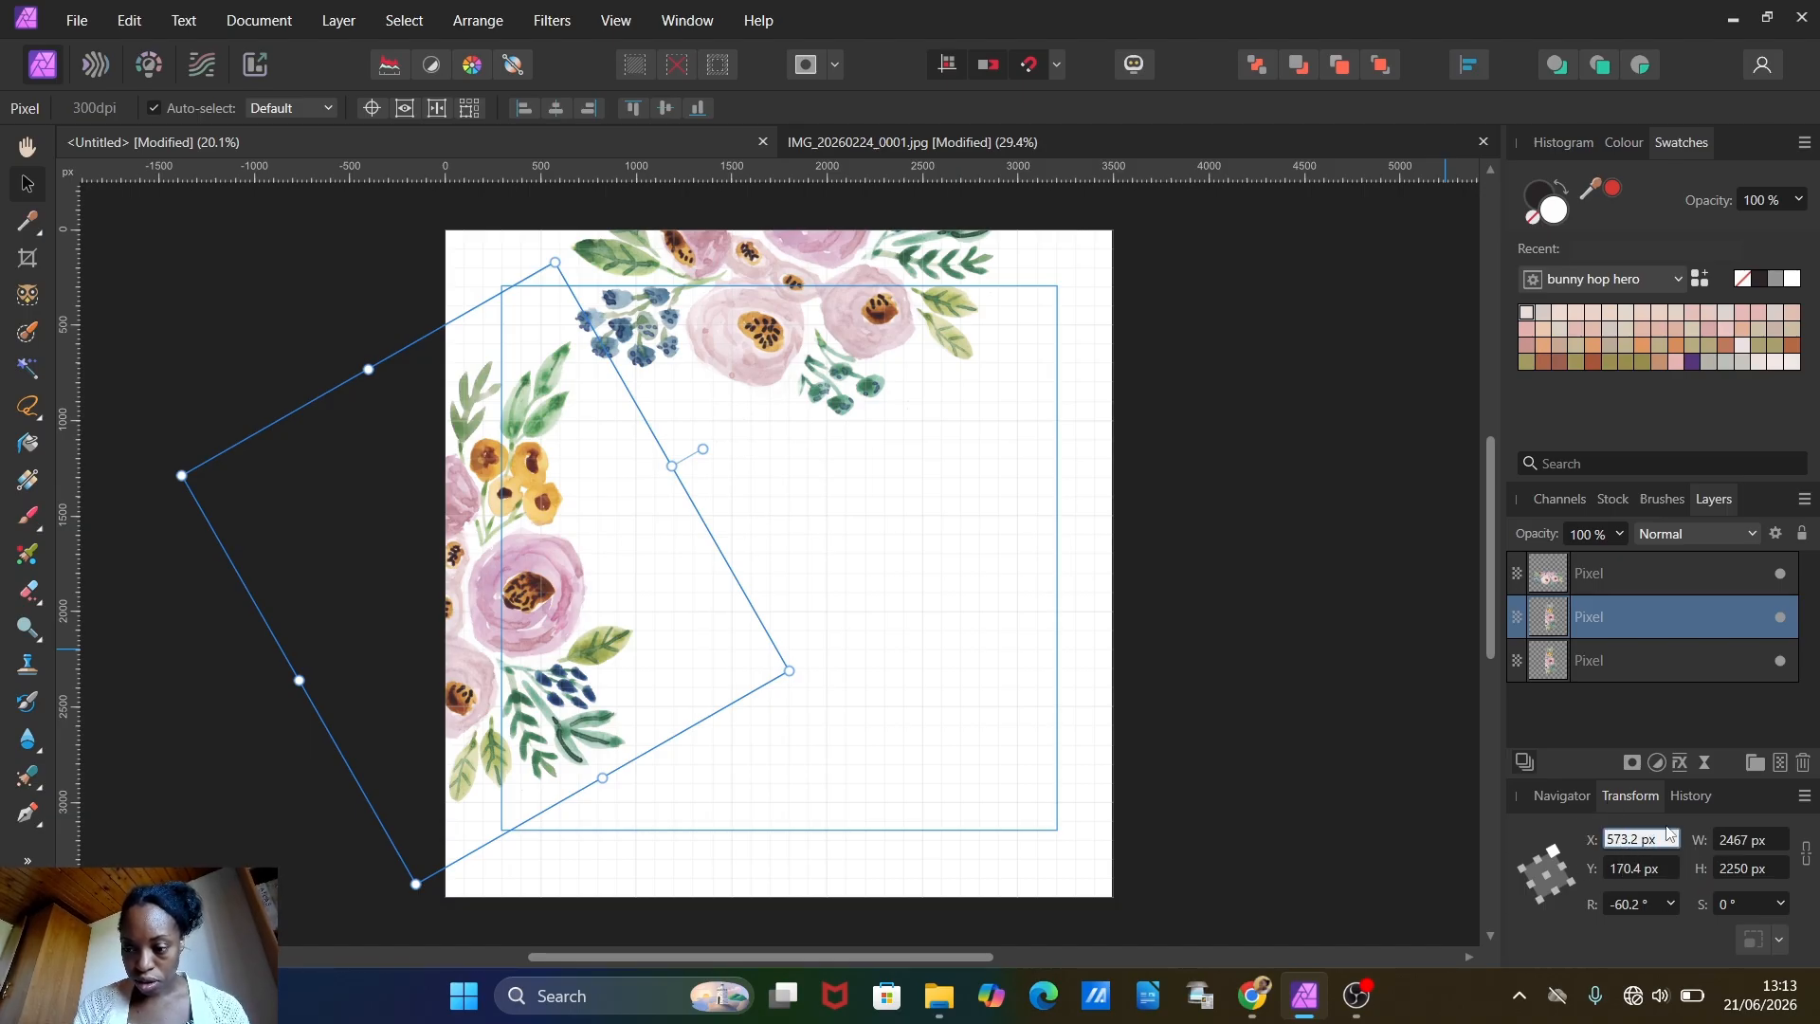
pyautogui.moveTo(1668, 834); pyautogui.dragTo(1522, 846)
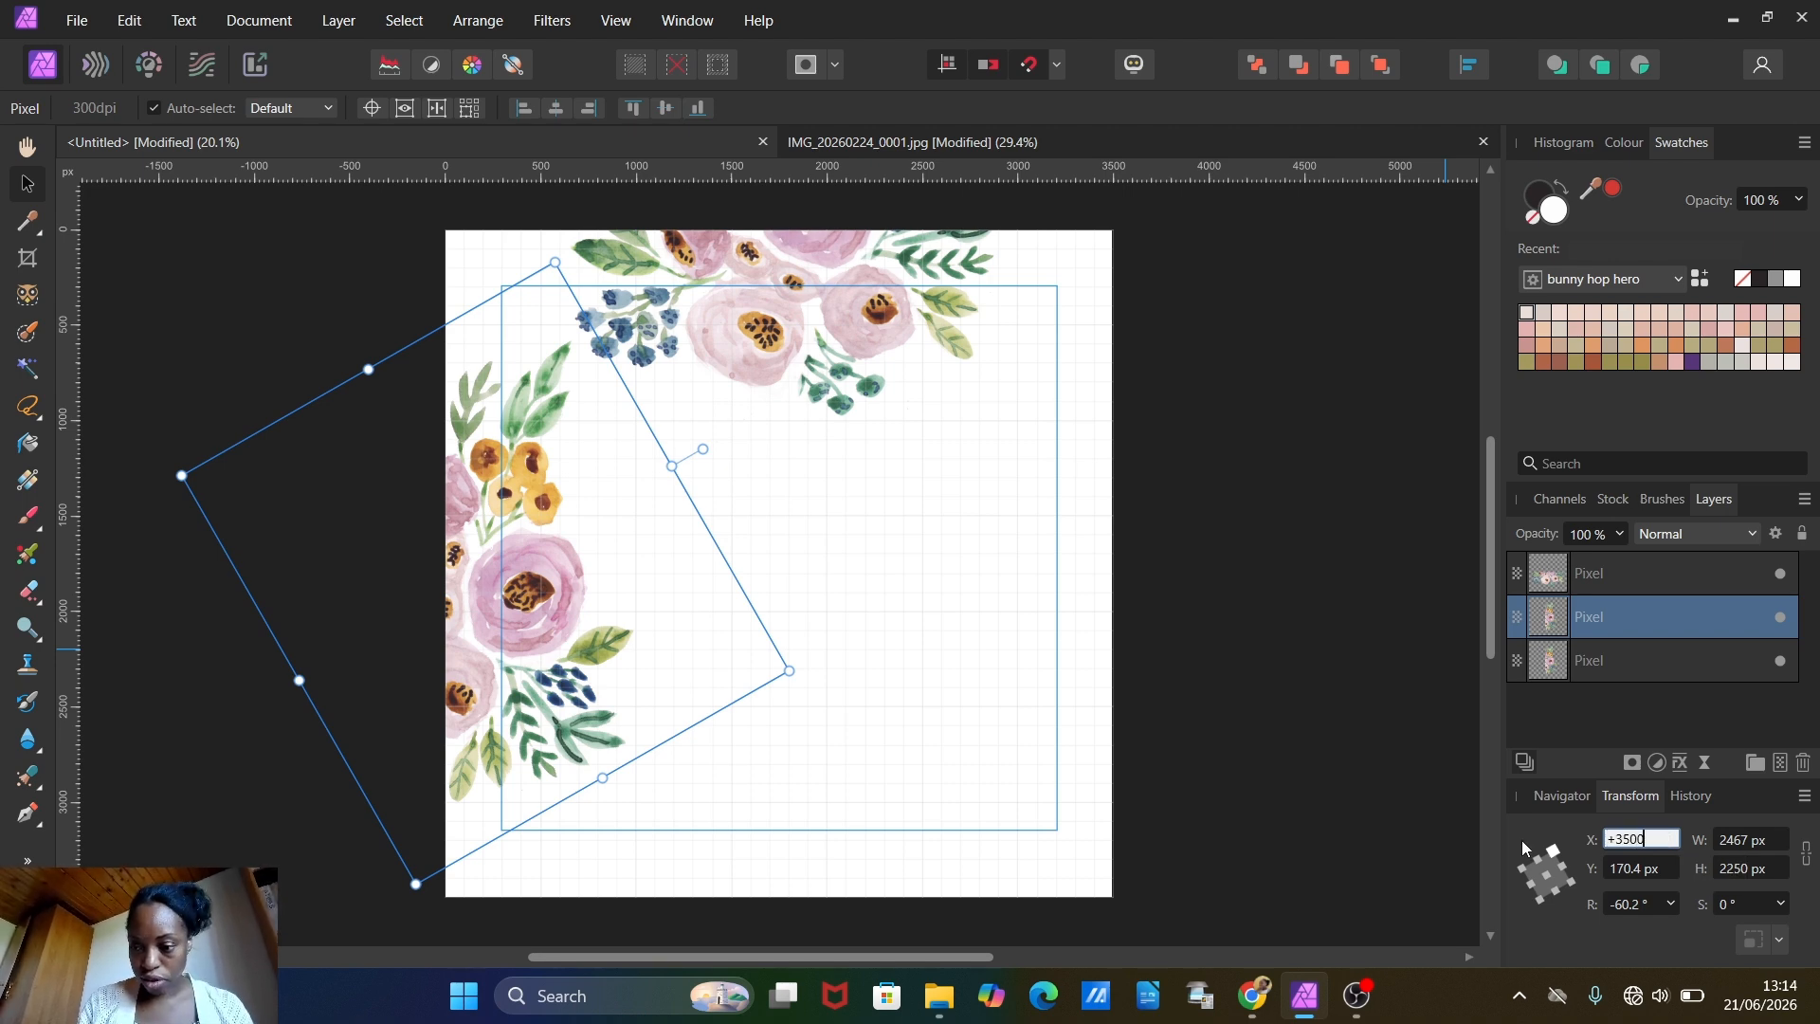
pyautogui.press('Return')
# Step: Duplicate the bouquet on the canvas's top edge and offset the copy's Y position by +3500 px
pyautogui.click(670, 380)
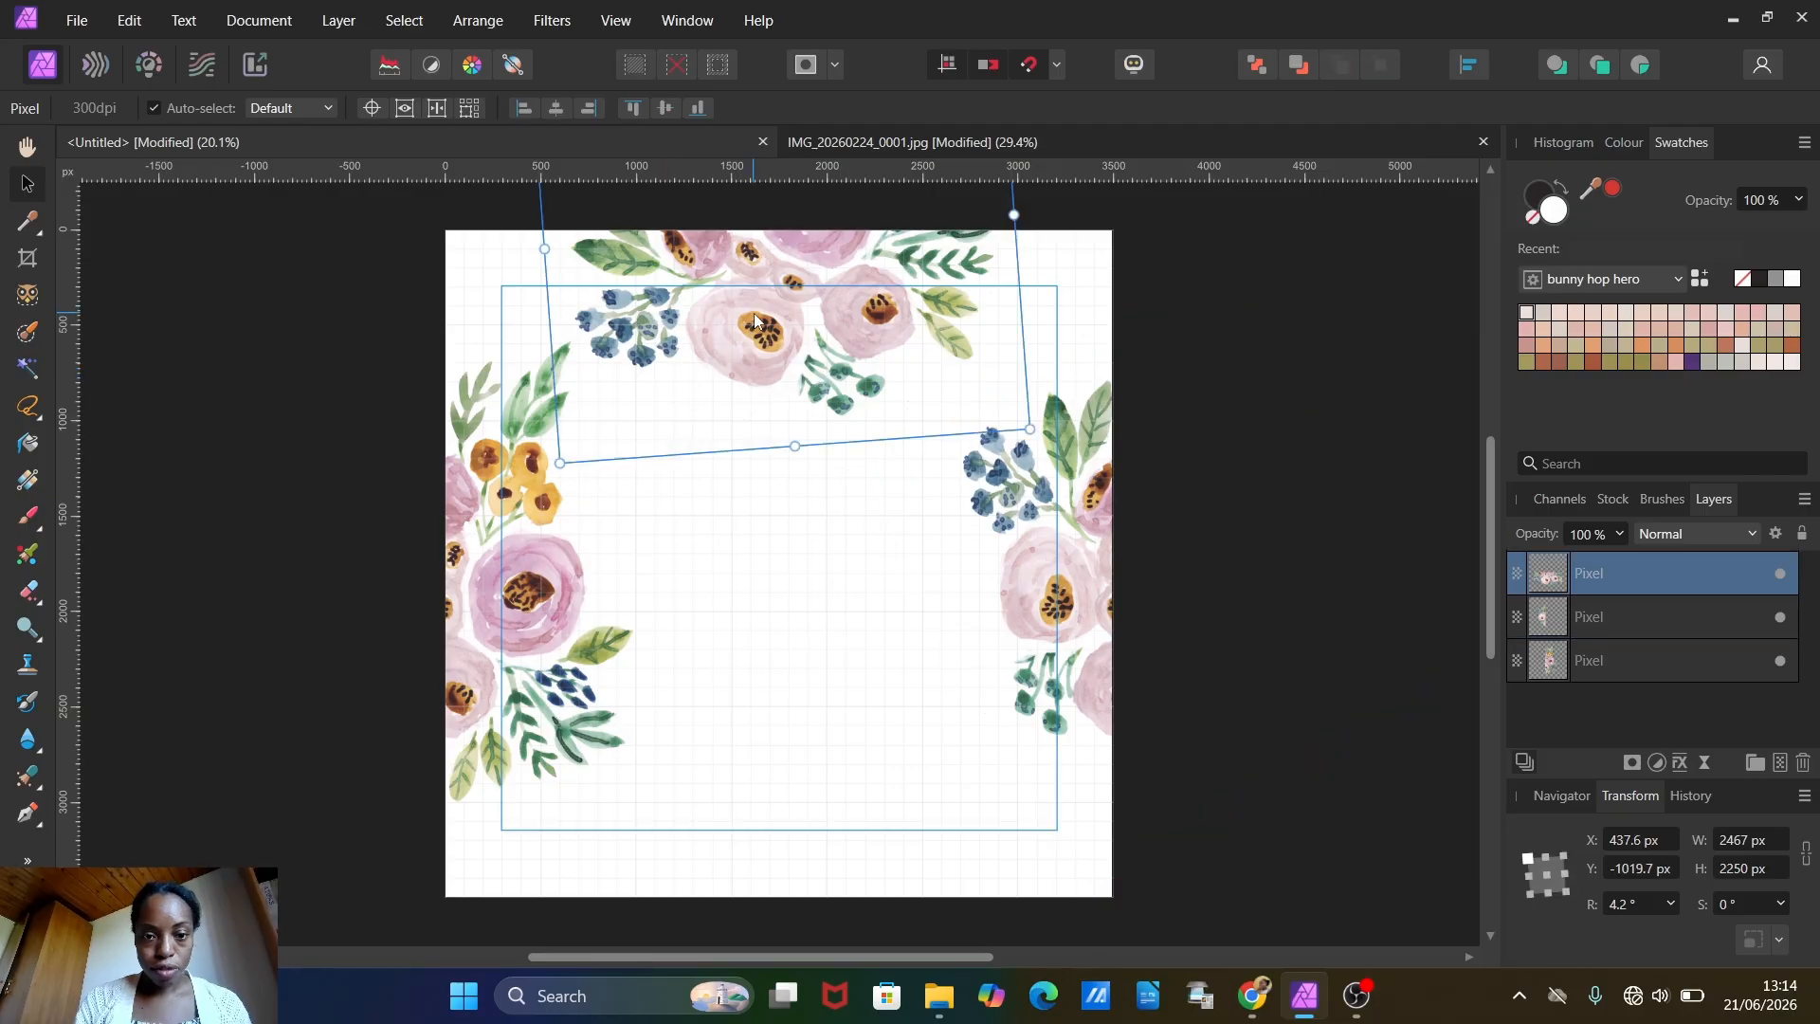
pyautogui.click(133, 20)
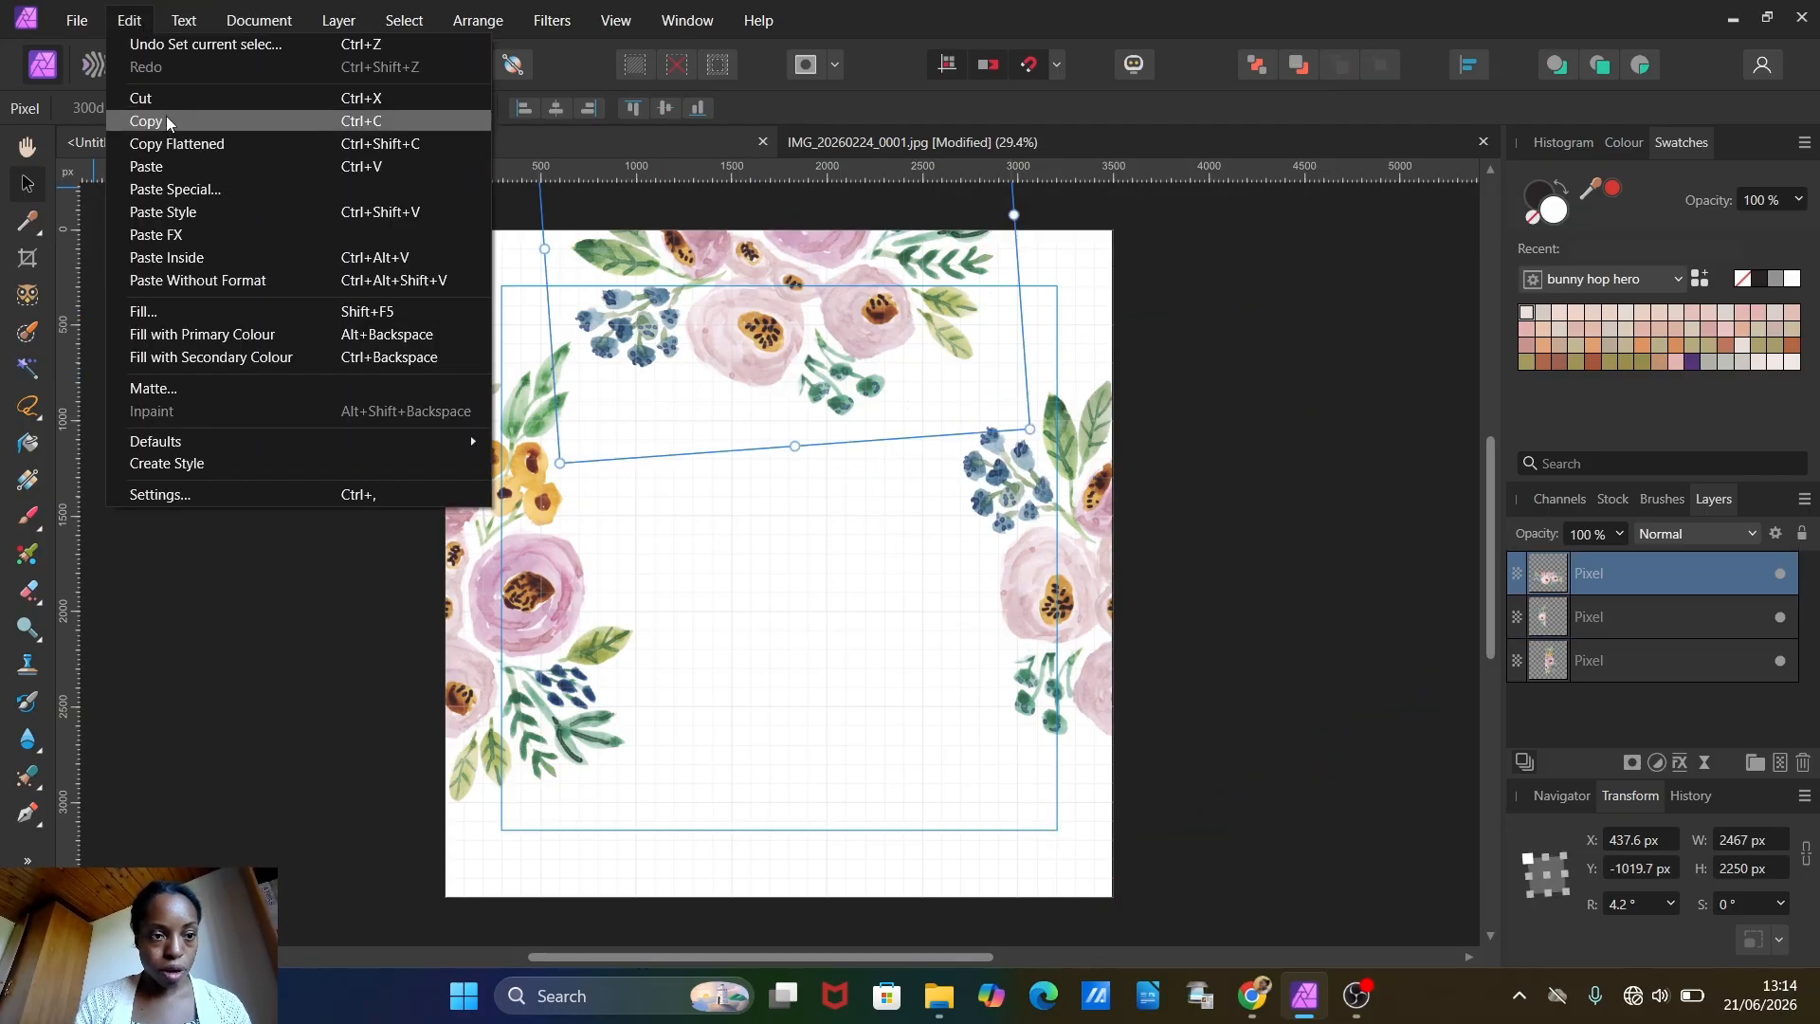
pyautogui.click(128, 20)
pyautogui.click(128, 20)
pyautogui.click(152, 167)
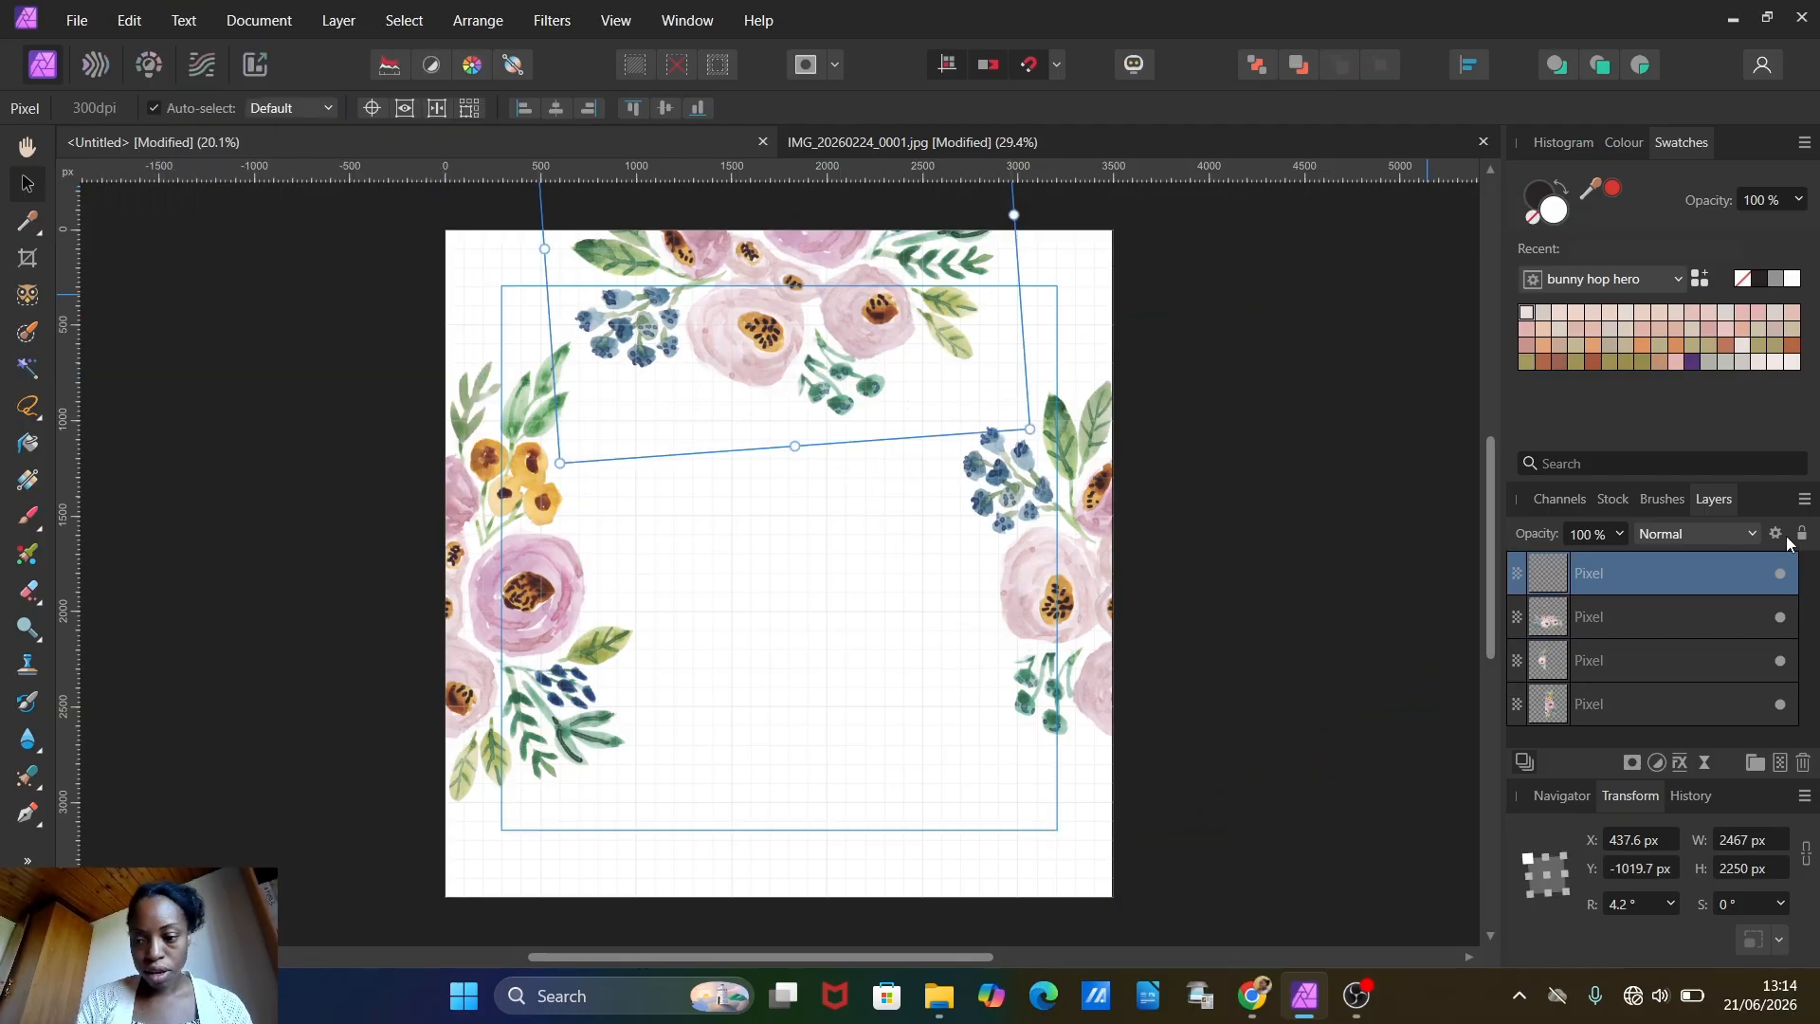
pyautogui.click(1649, 868)
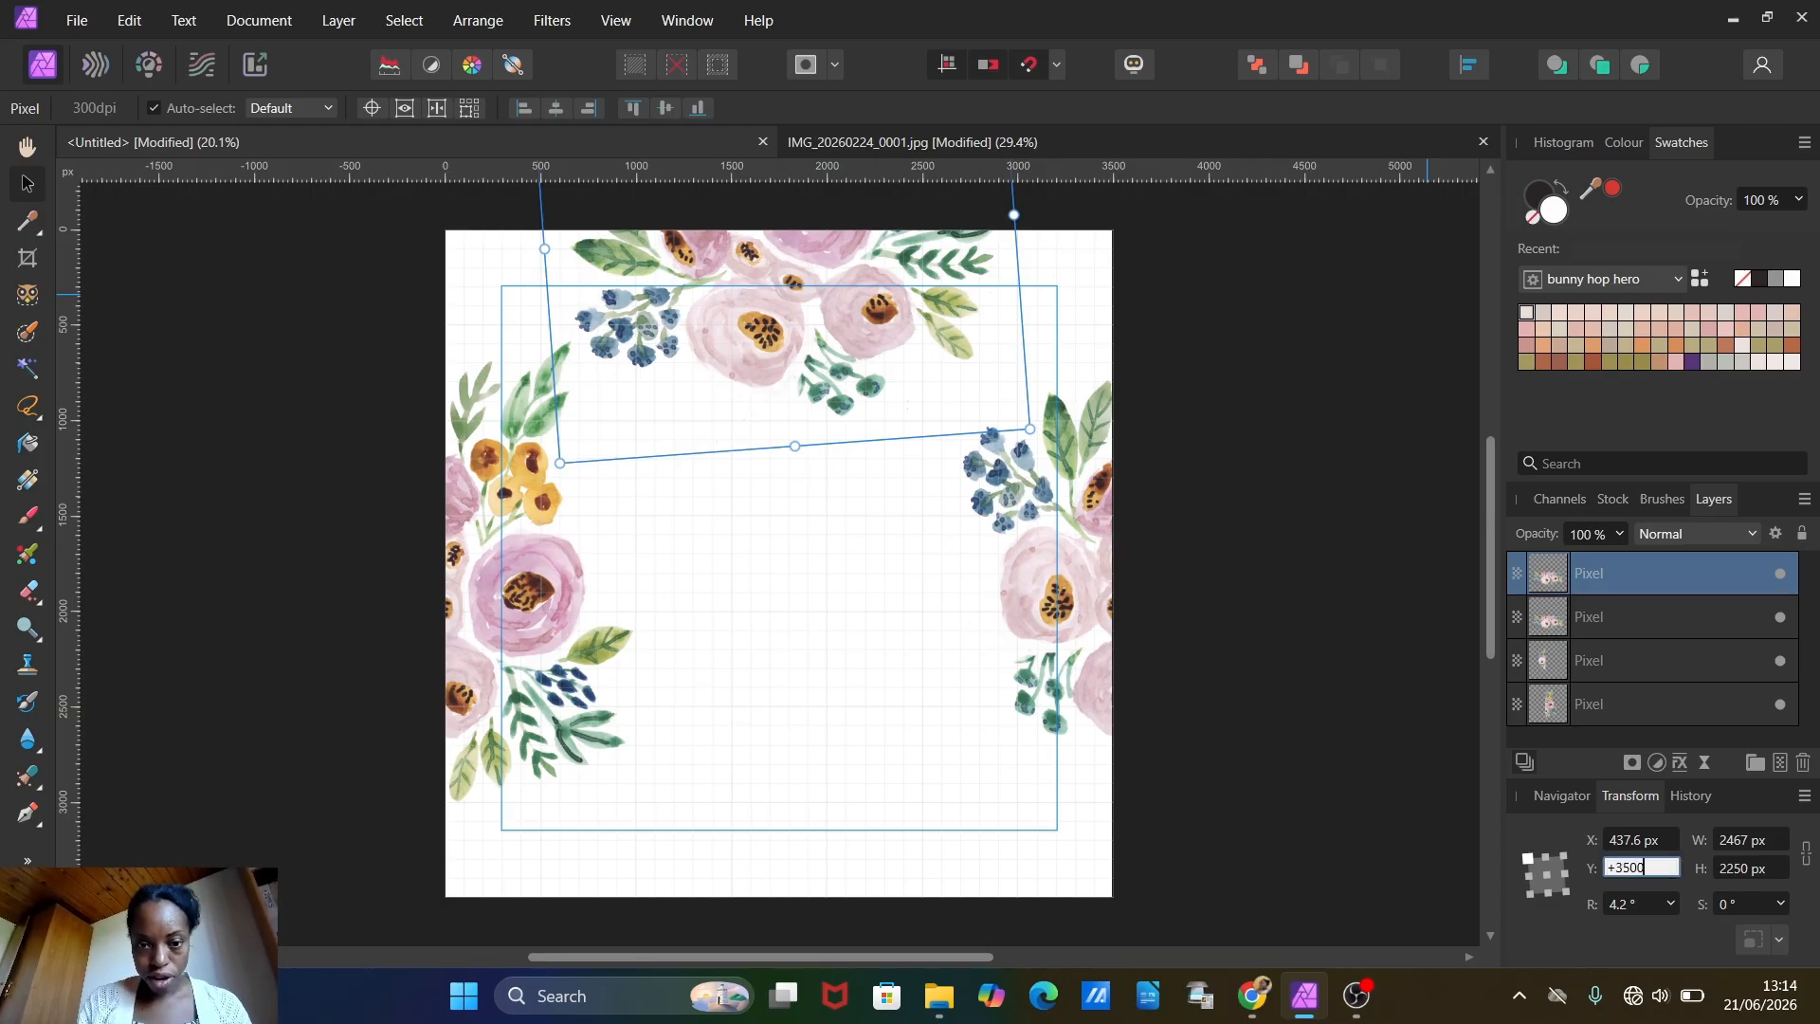
pyautogui.press('Return')
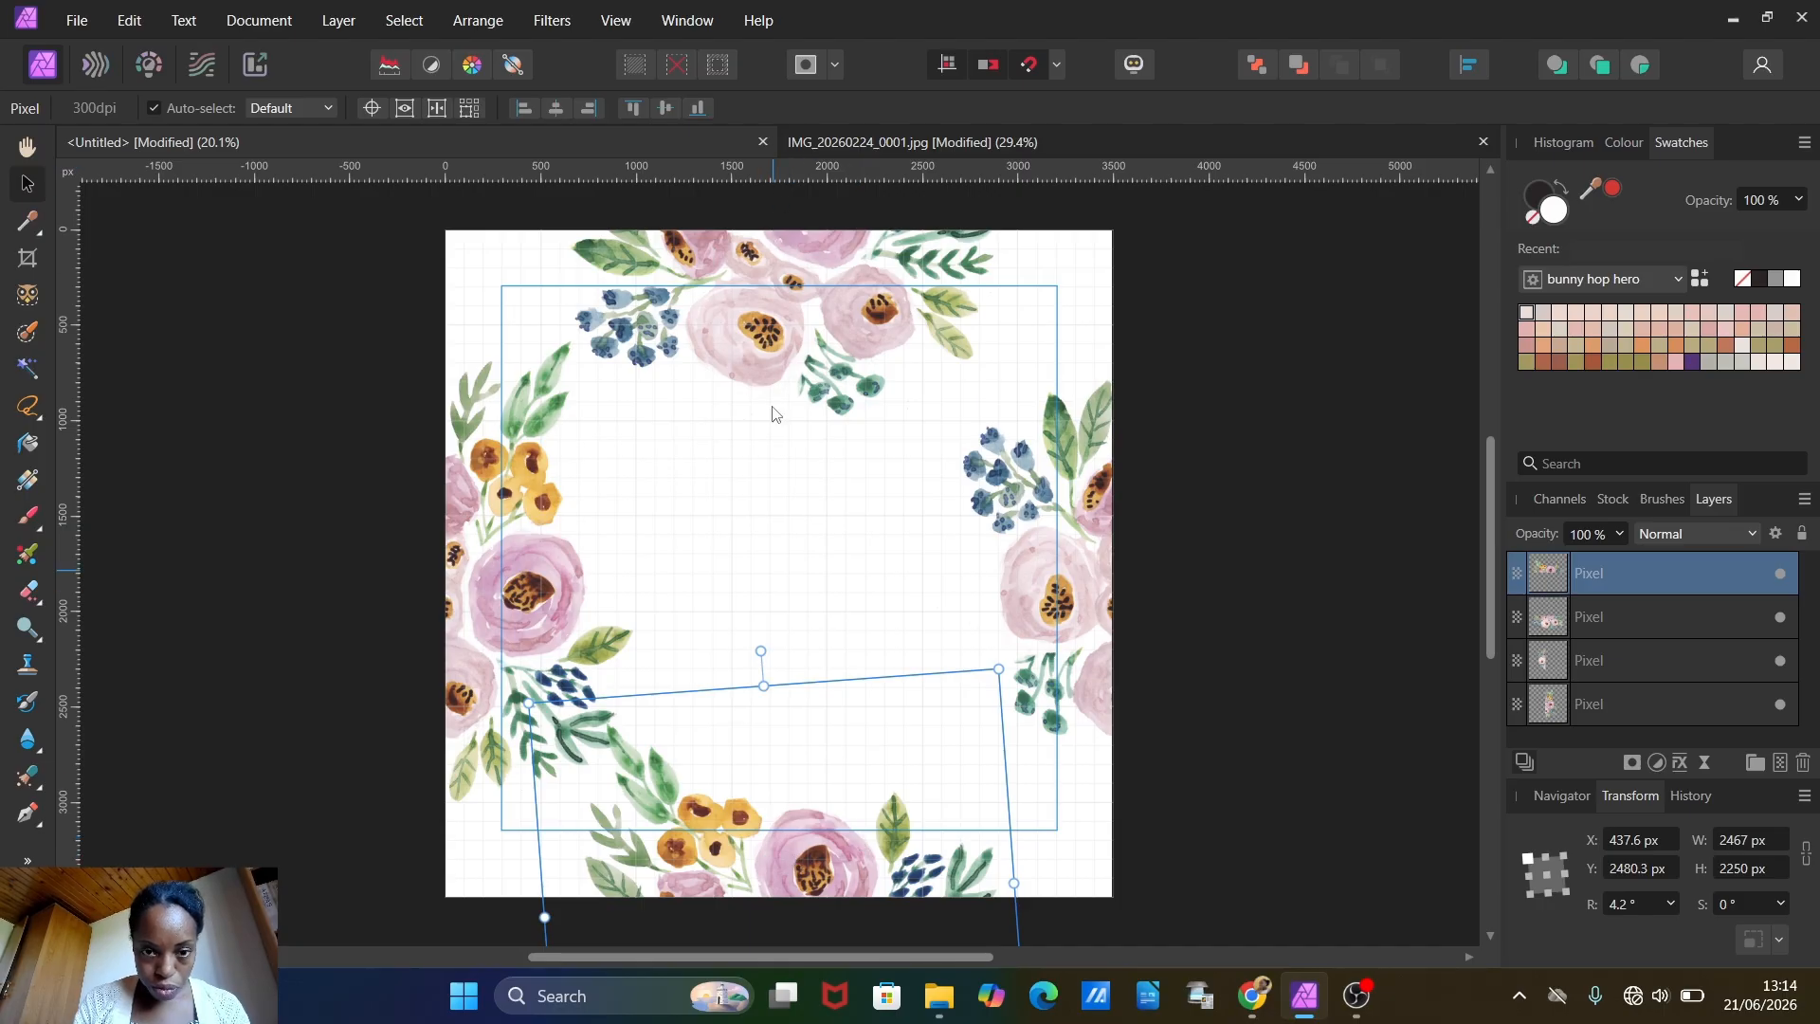
# Step: Shift the top-edge and bottom-edge bouquets together about 137 px to the right, then deselect them
pyautogui.keyDown('shift'); pyautogui.click(783, 323); pyautogui.keyUp('shift')
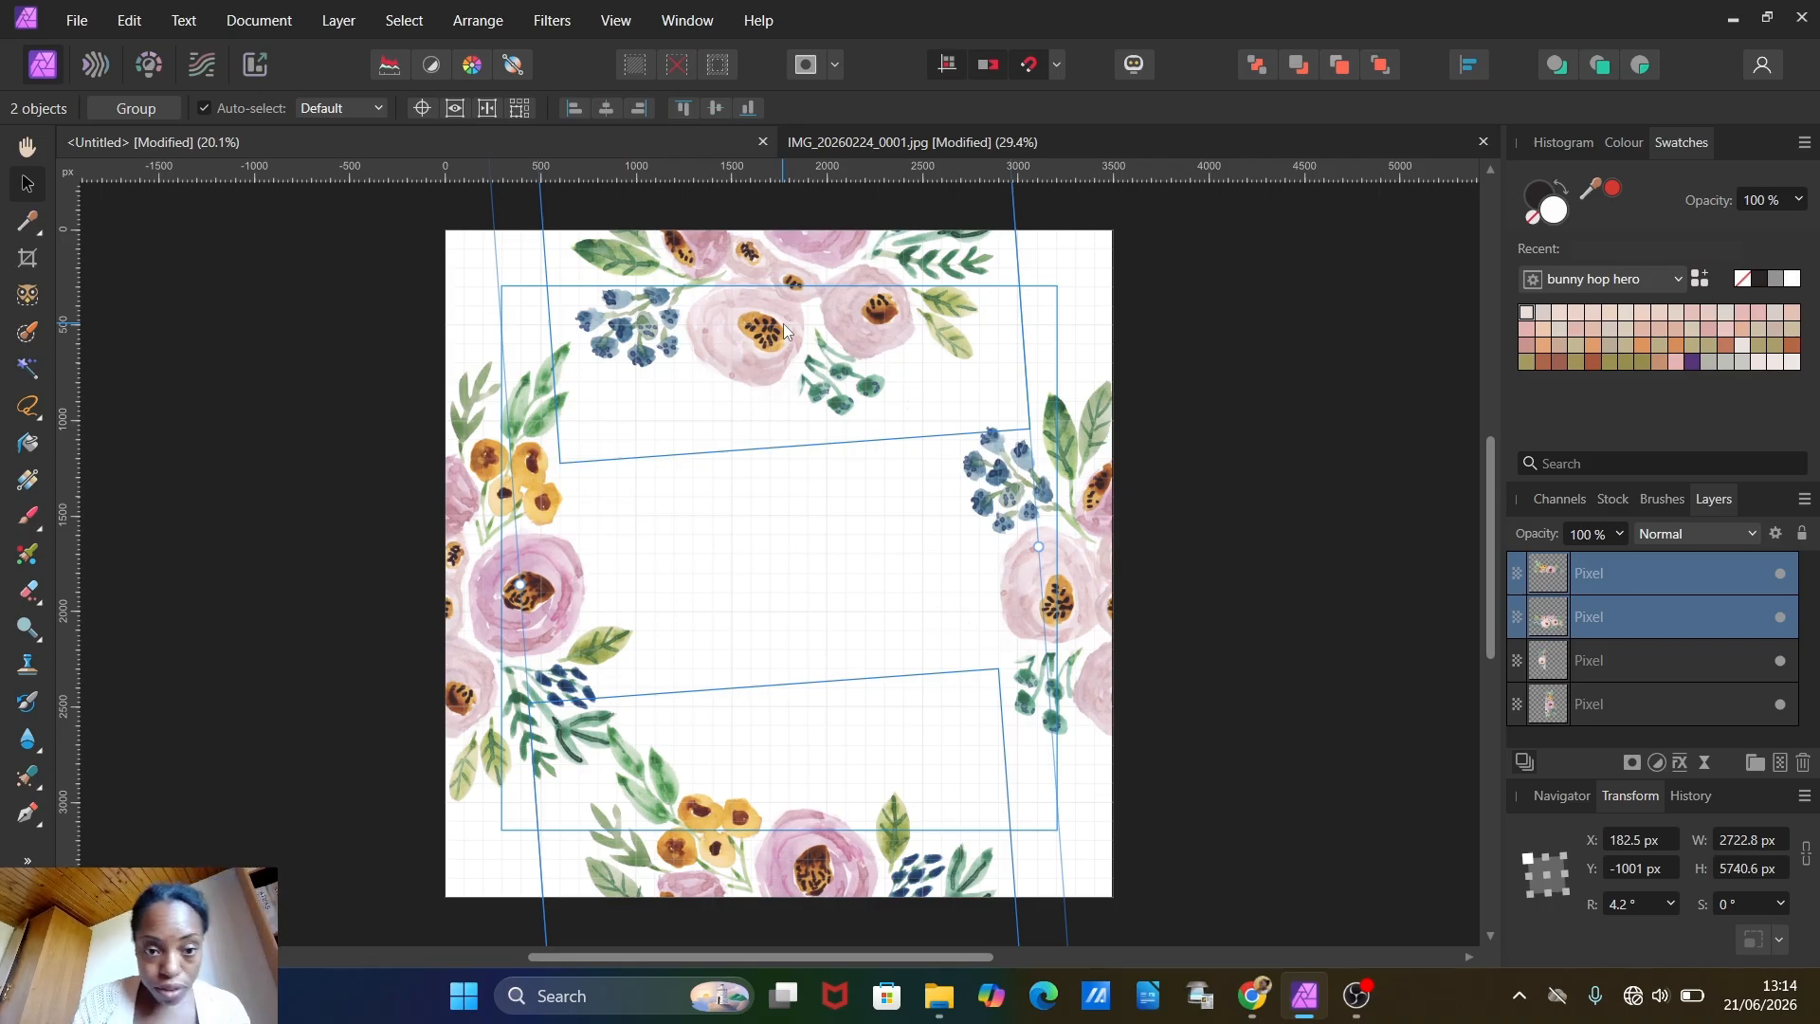
pyautogui.moveTo(779, 298); pyautogui.dragTo(804, 294)
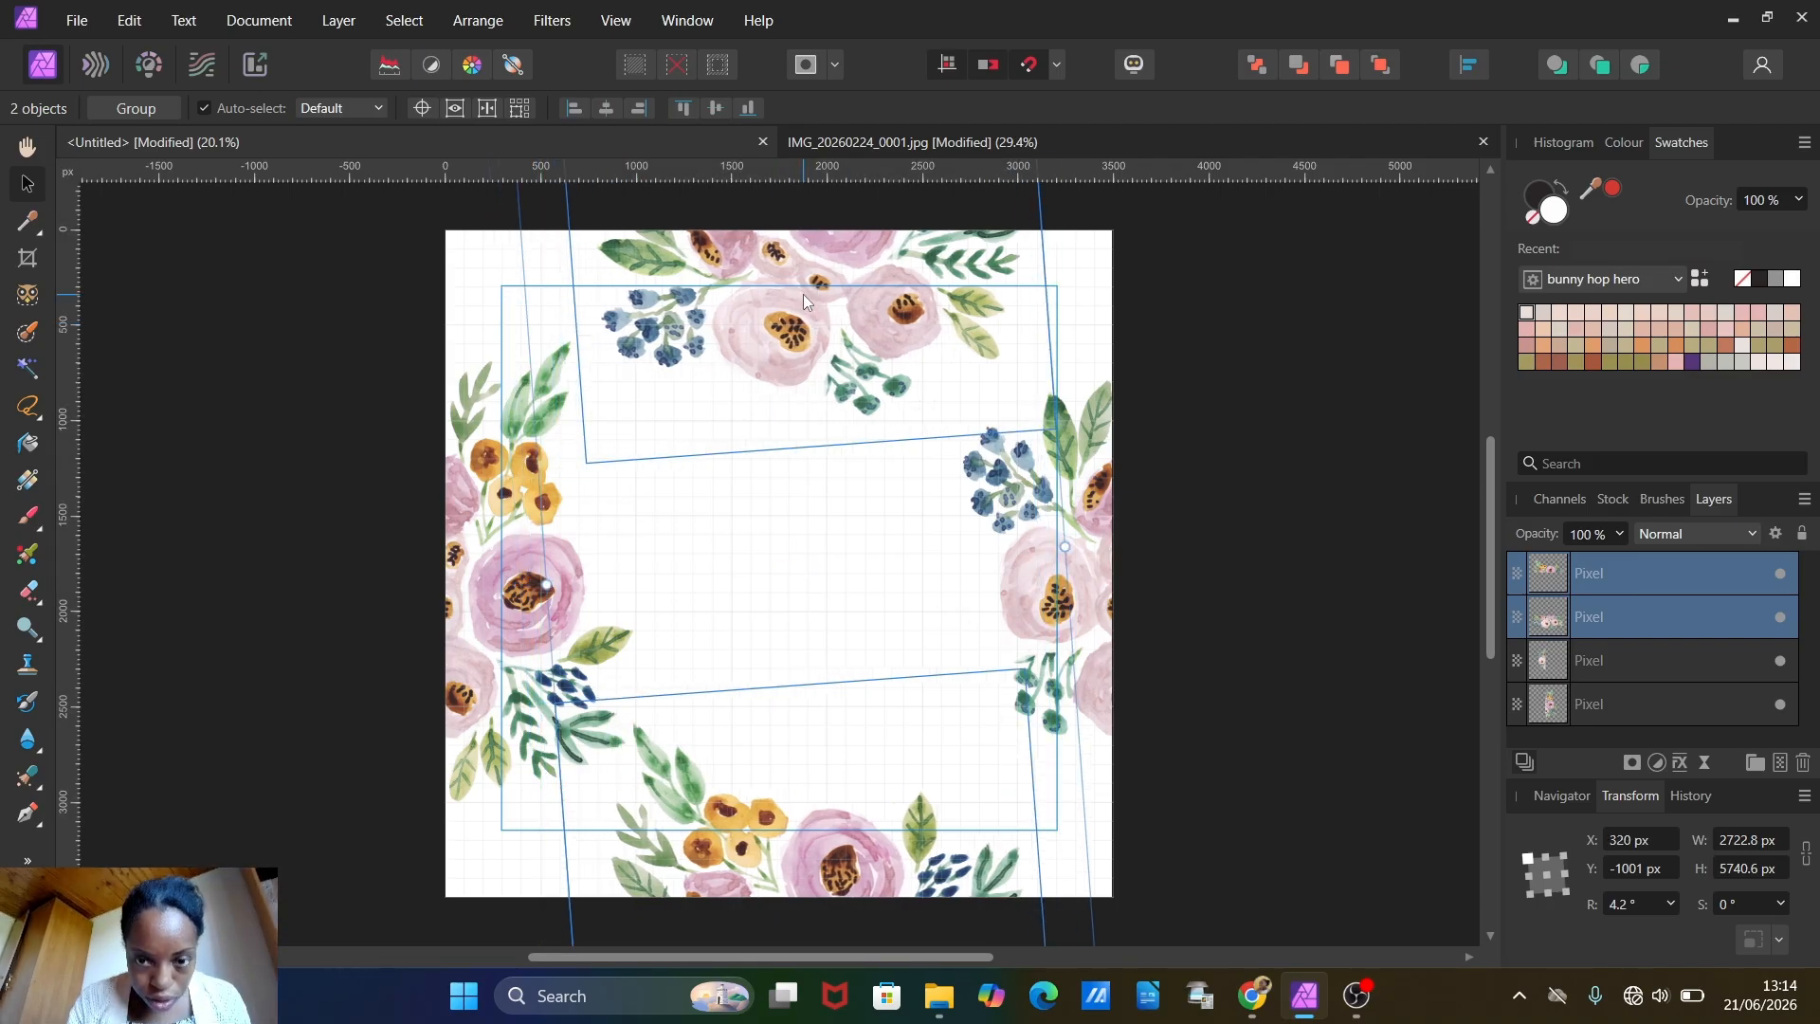
pyautogui.click(151, 489)
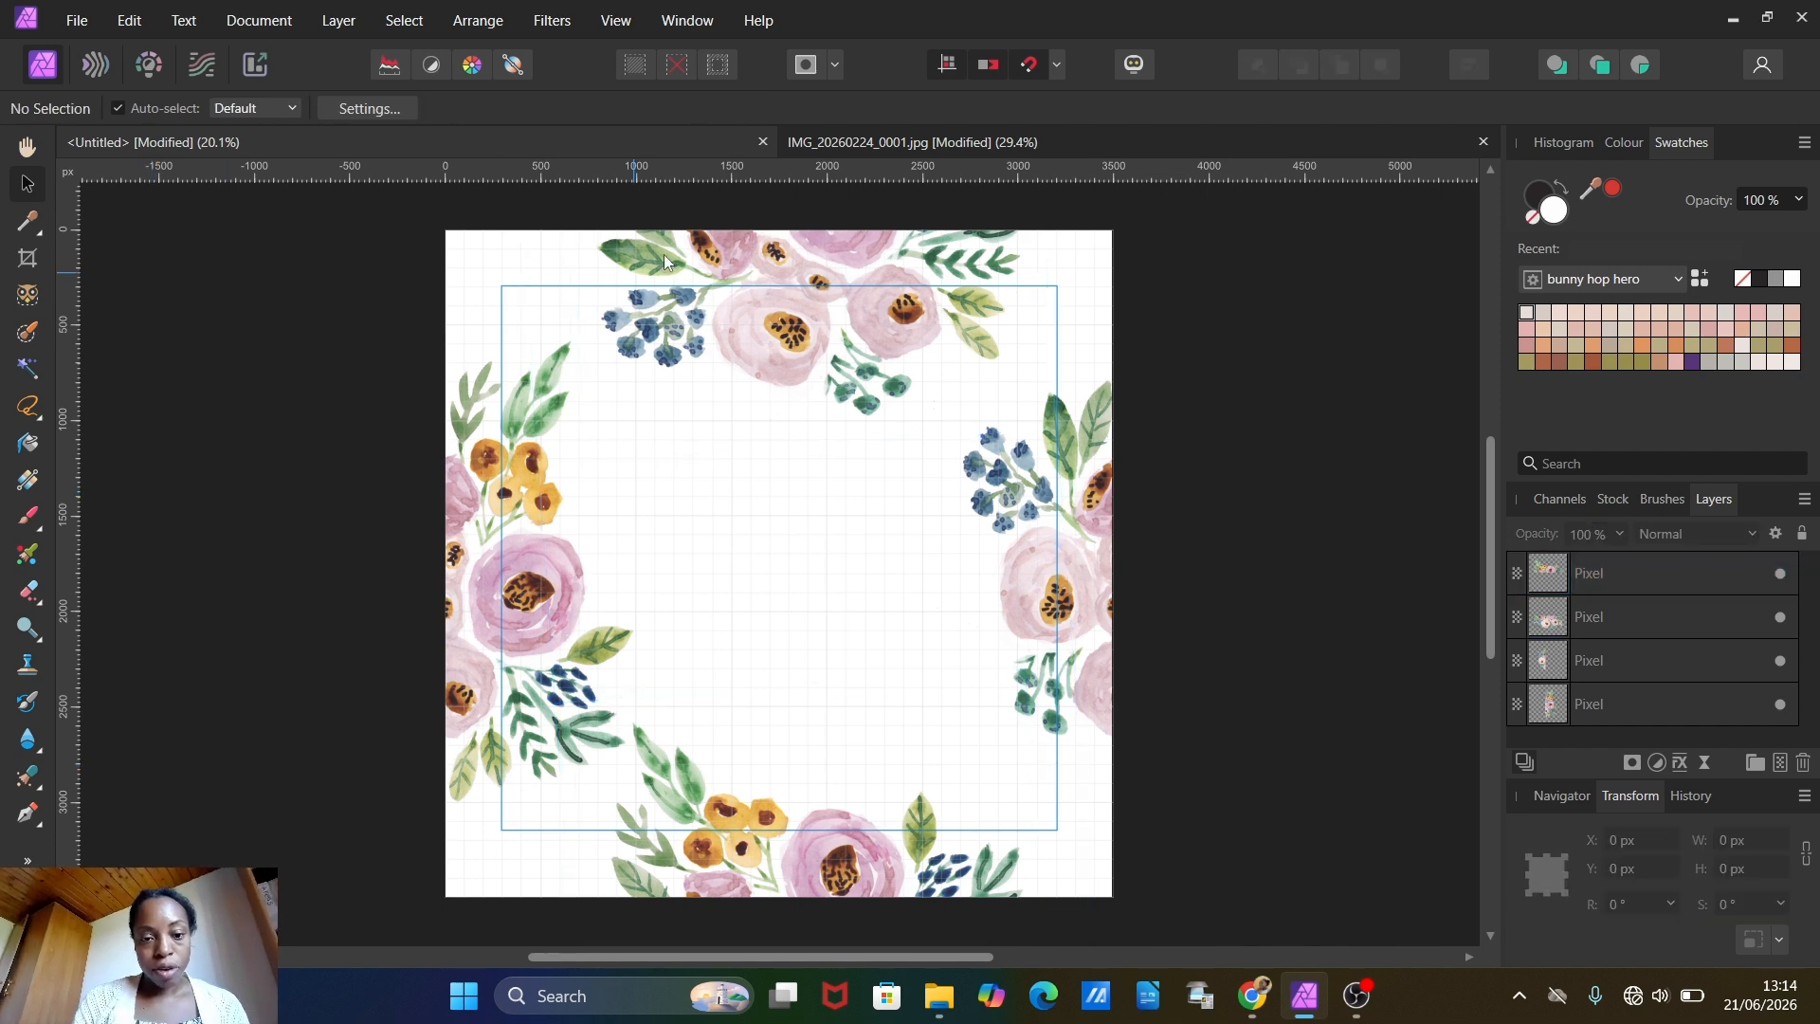
# Step: Paste another bouquet into the canvas centre, rotated to about 154.3° and scaled down to about 2314 px wide
pyautogui.click(133, 21)
pyautogui.click(152, 162)
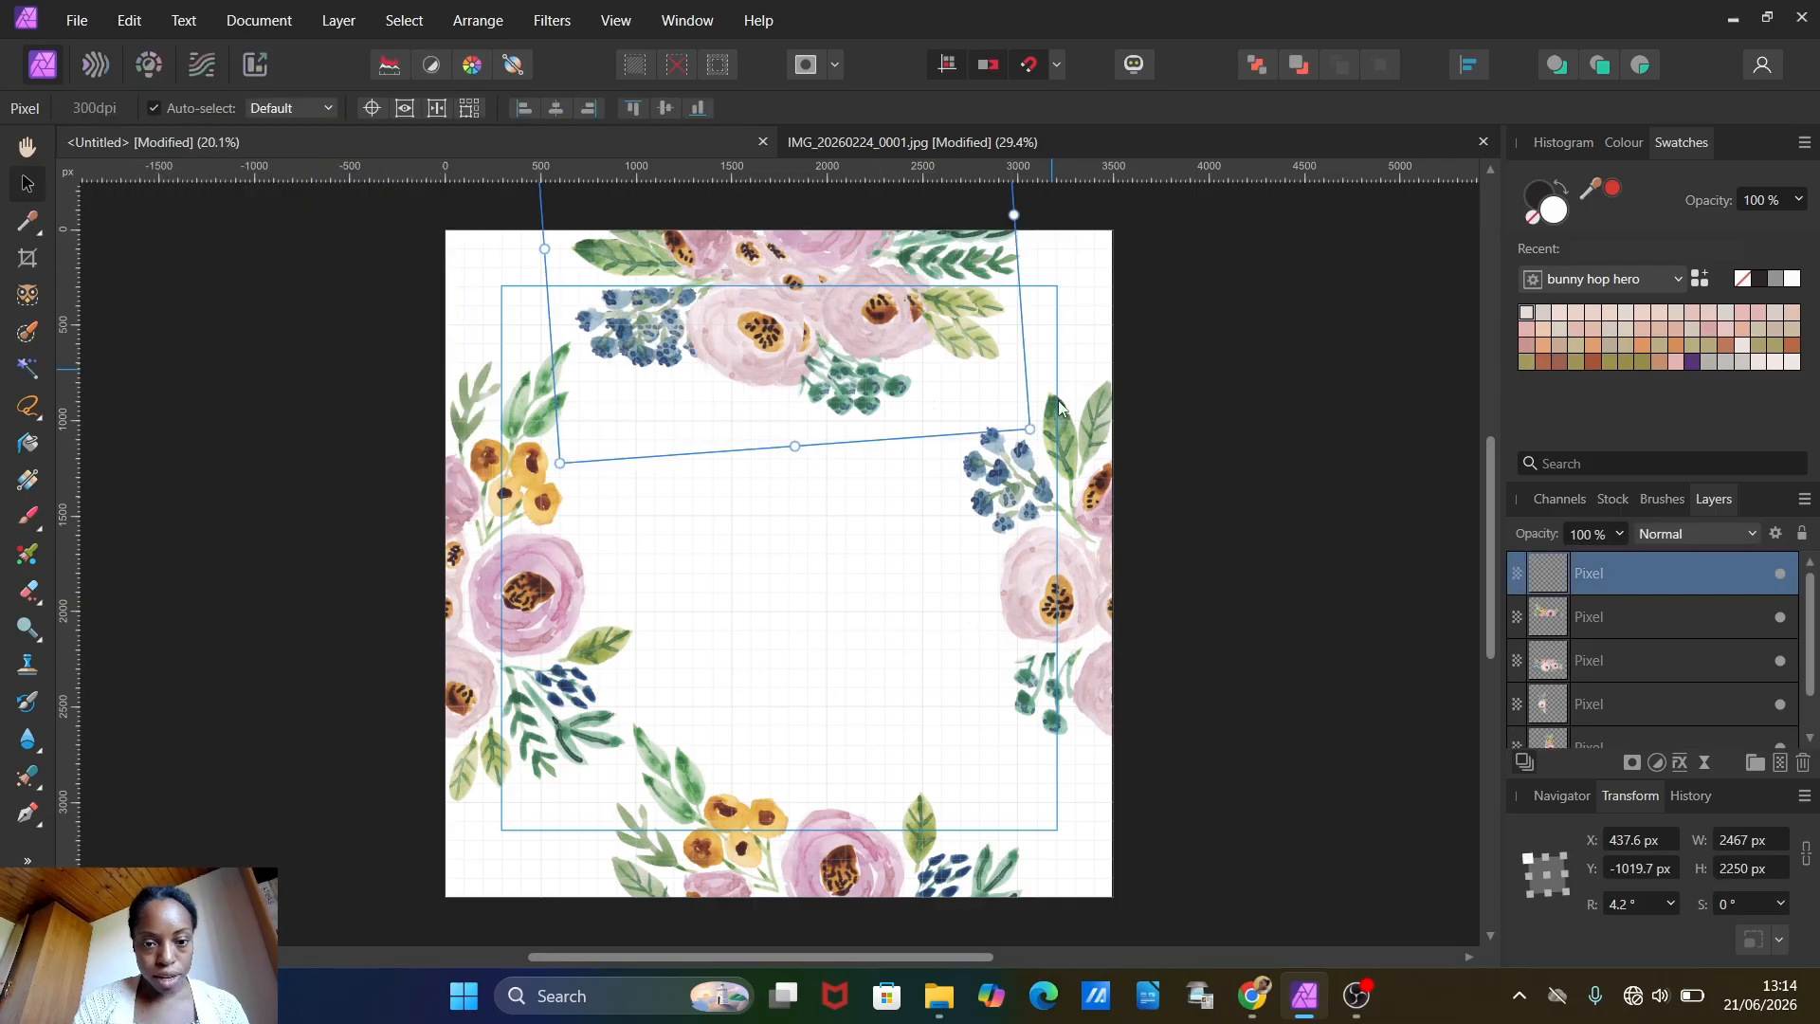
pyautogui.moveTo(823, 304); pyautogui.dragTo(833, 635)
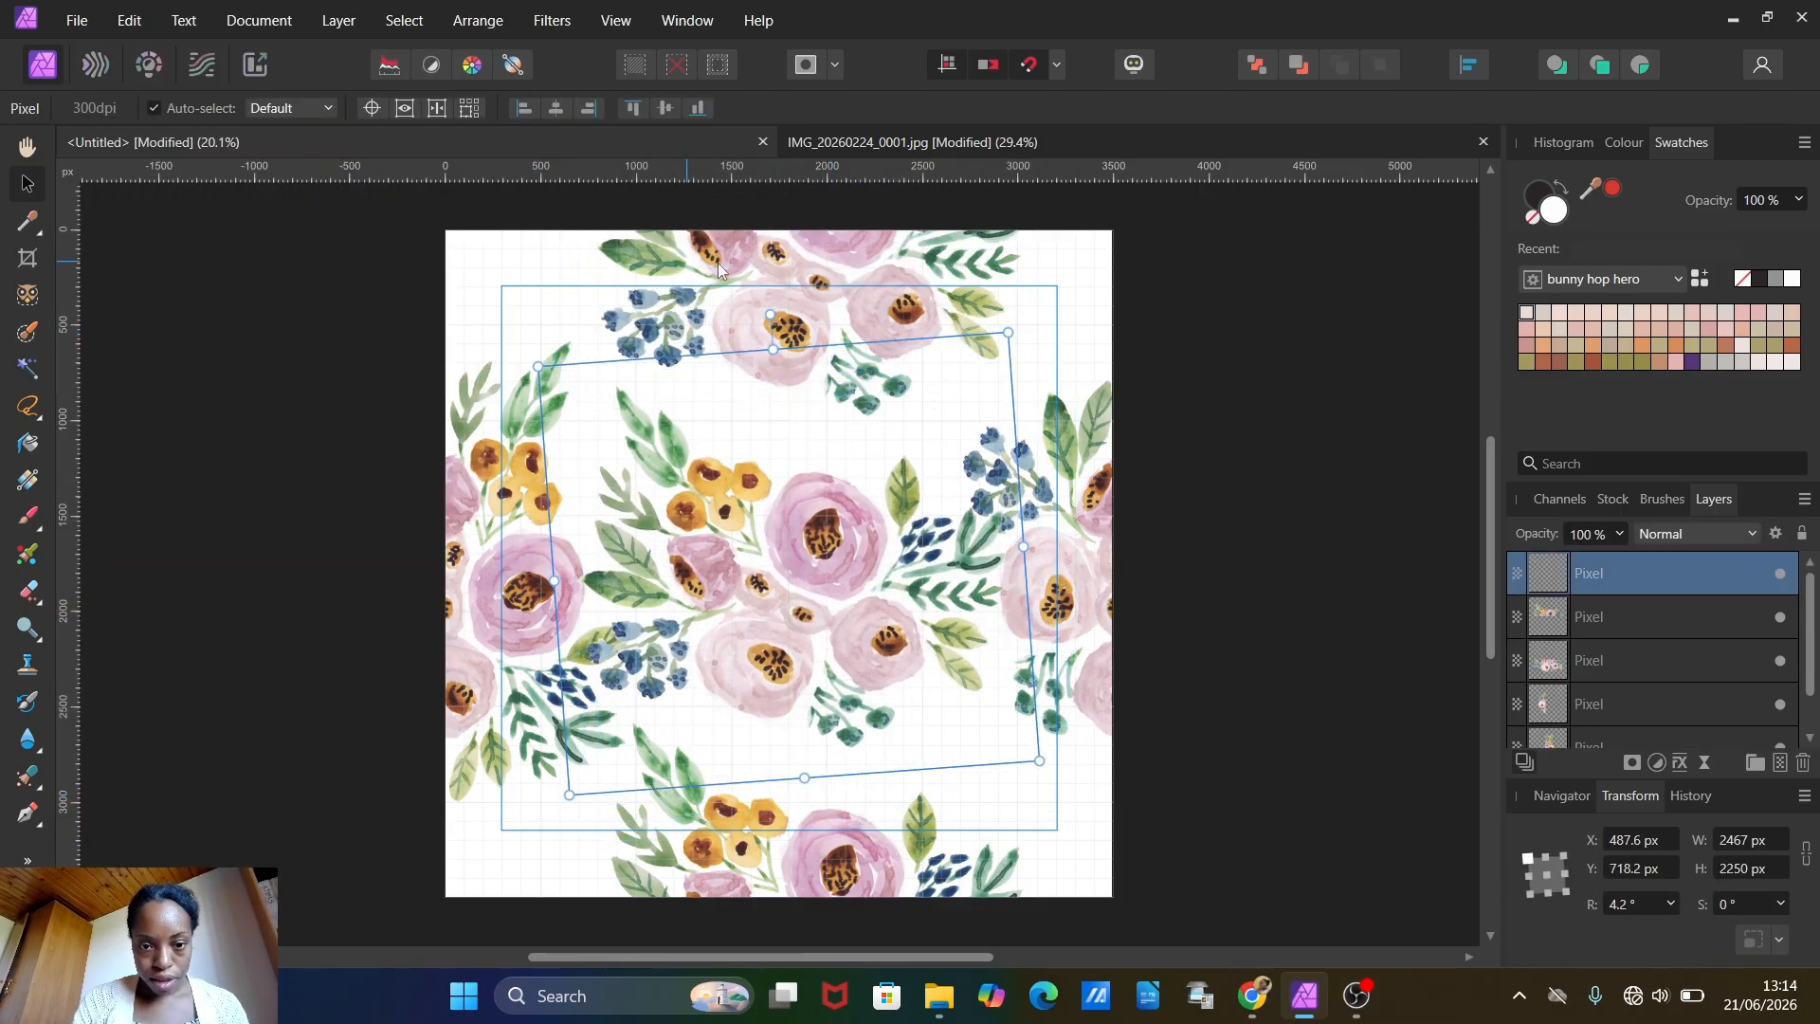
pyautogui.moveTo(779, 322); pyautogui.dragTo(721, 701)
pyautogui.moveTo(824, 569)
pyautogui.mouseDown()
pyautogui.moveTo(784, 623)
pyautogui.moveTo(803, 584)
pyautogui.mouseUp()
pyautogui.moveTo(891, 882)
pyautogui.mouseDown()
pyautogui.moveTo(806, 876)
pyautogui.moveTo(886, 848)
pyautogui.mouseUp()
pyautogui.moveTo(804, 533); pyautogui.dragTo(813, 557)
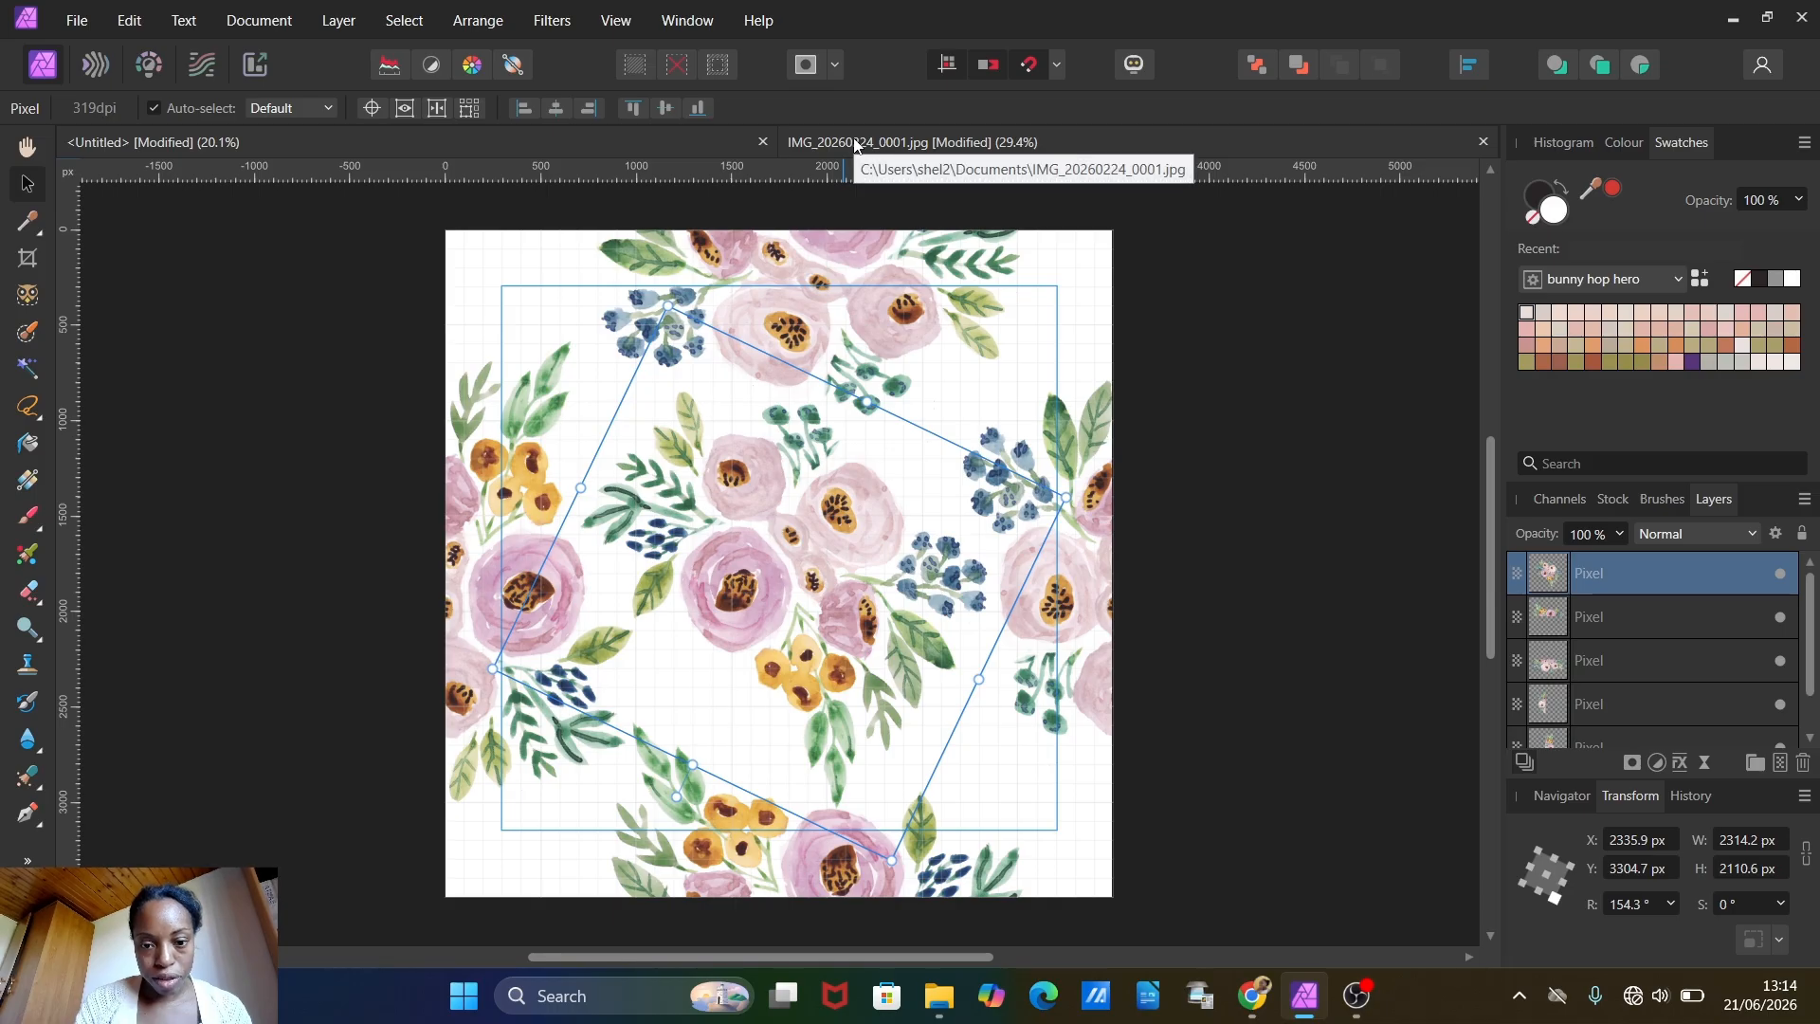
# Step: Make a freehand selection around the blue berry cluster in the IMG_20260224_0001.jpg document
pyautogui.click(881, 142)
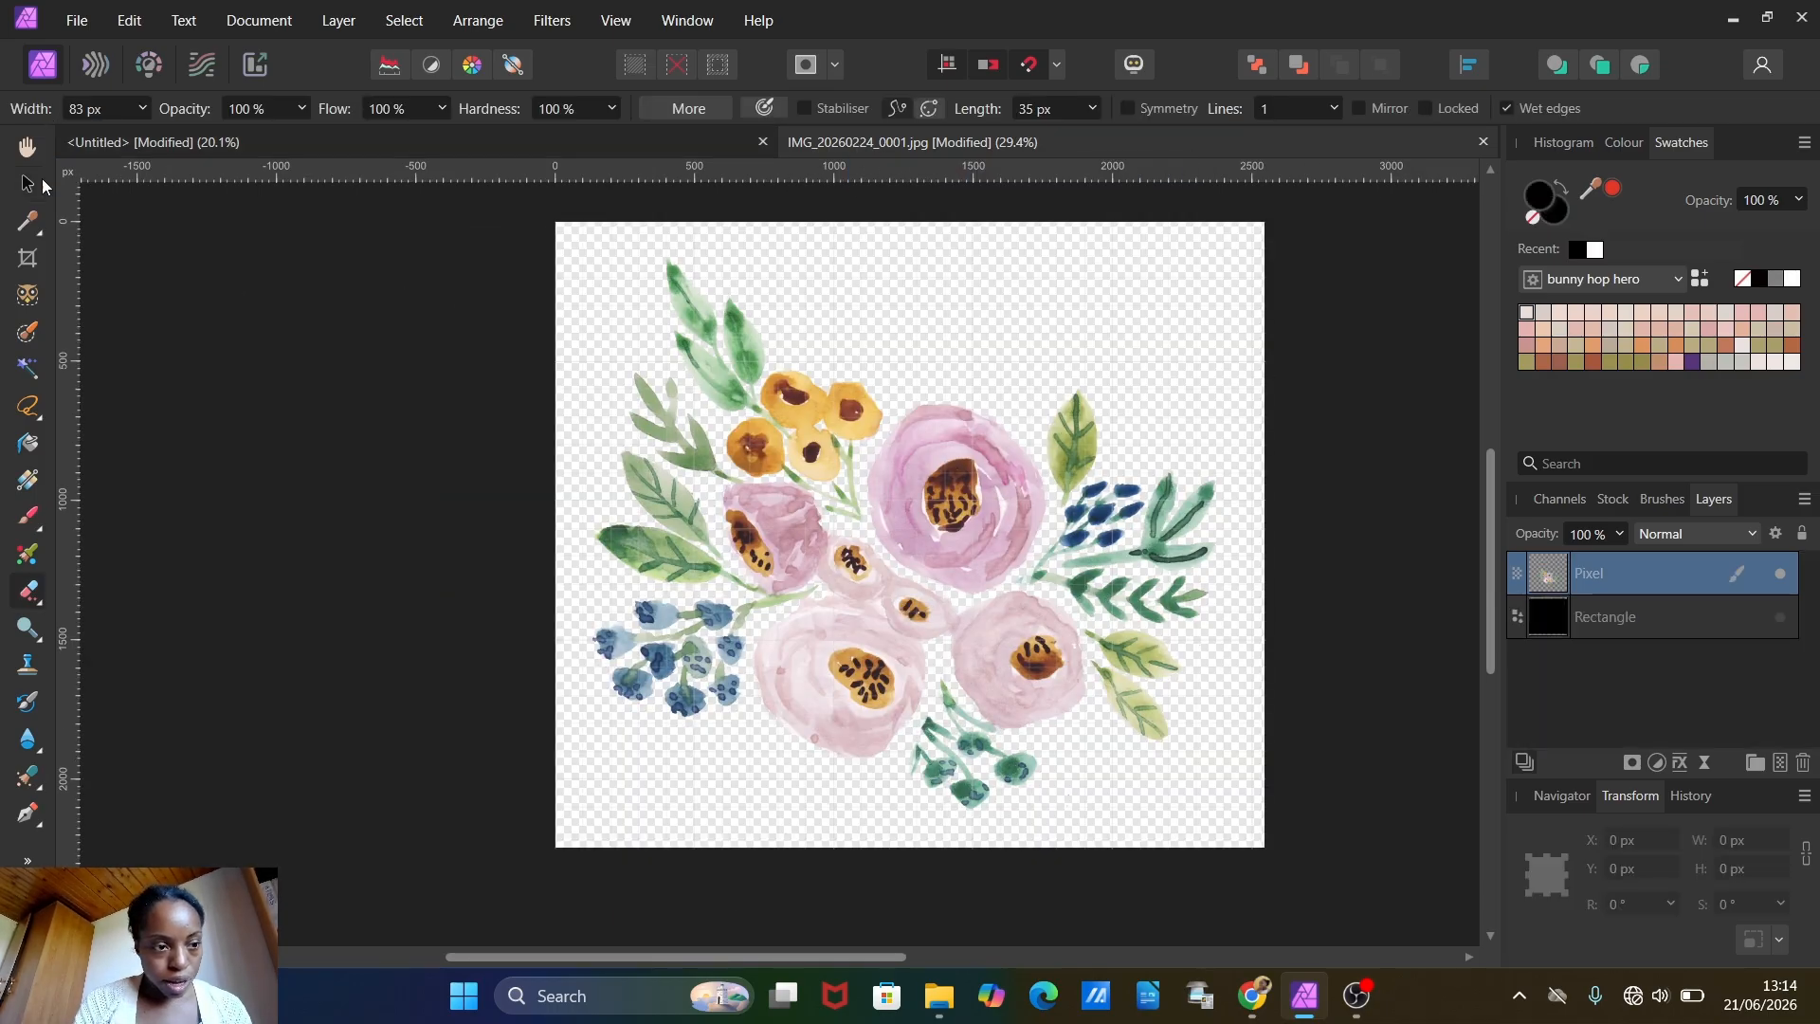
pyautogui.click(29, 403)
pyautogui.click(144, 527)
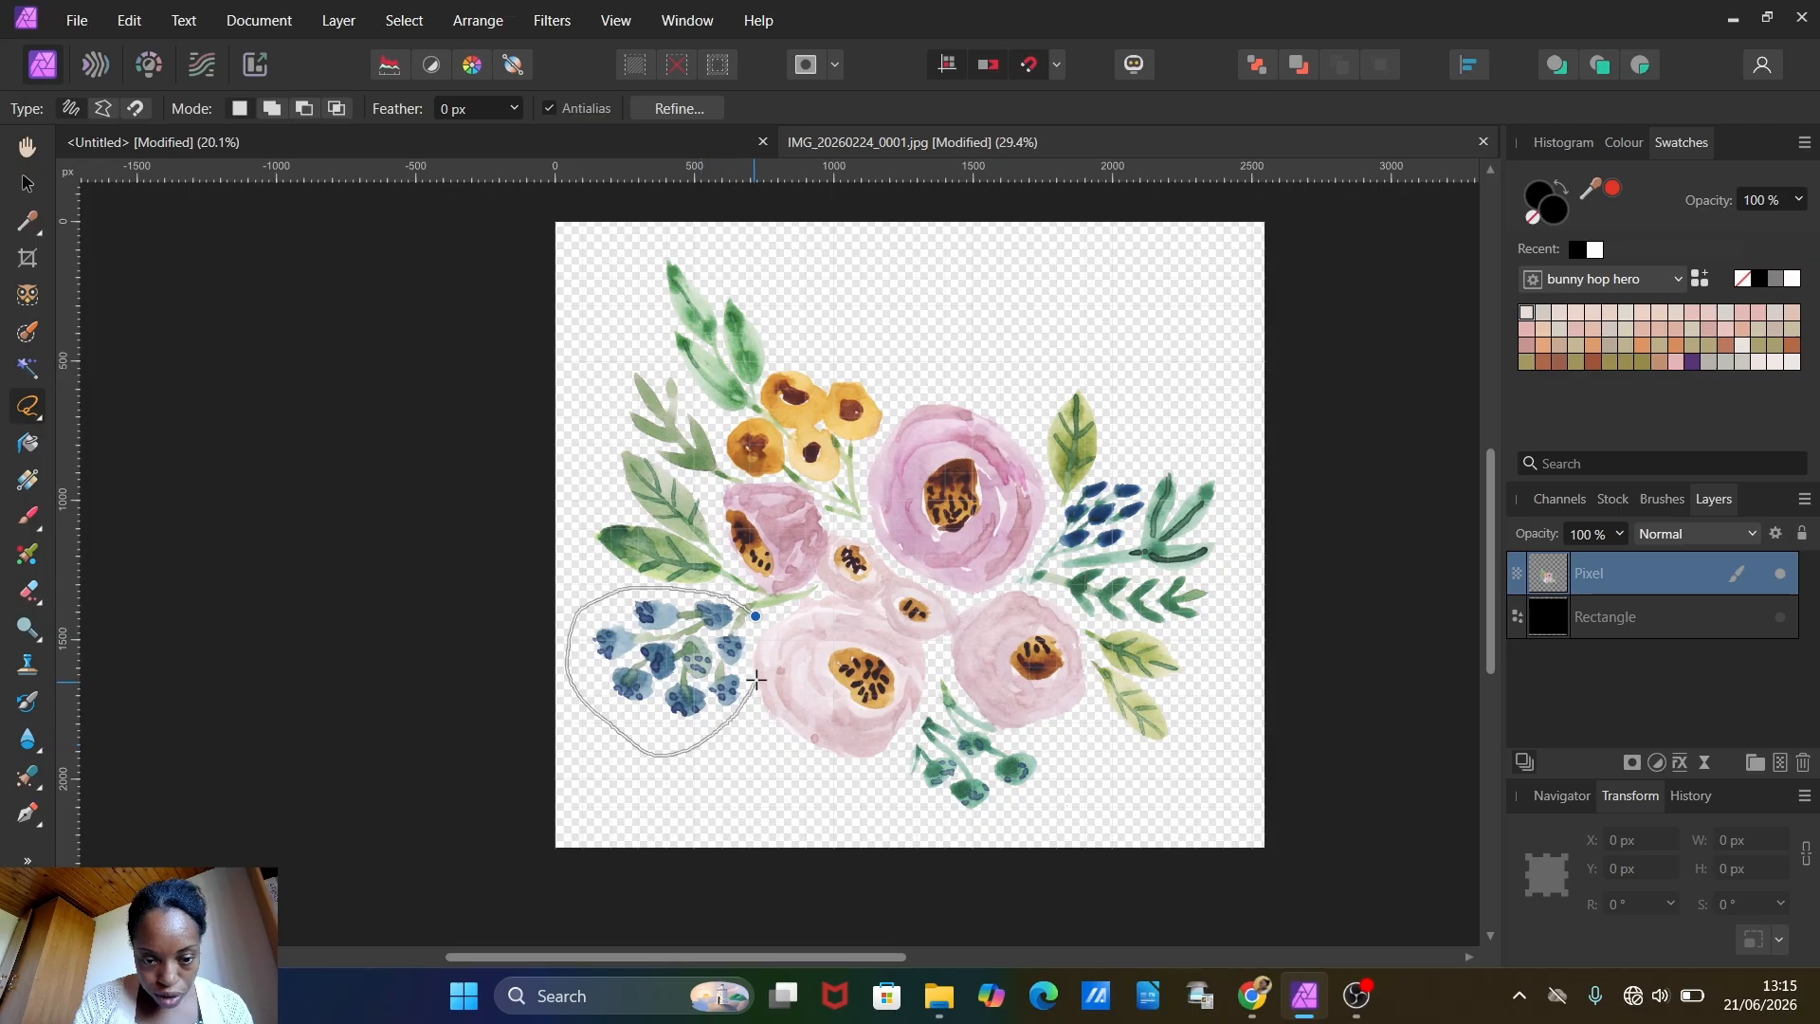
pyautogui.moveTo(756, 621); pyautogui.dragTo(755, 623)
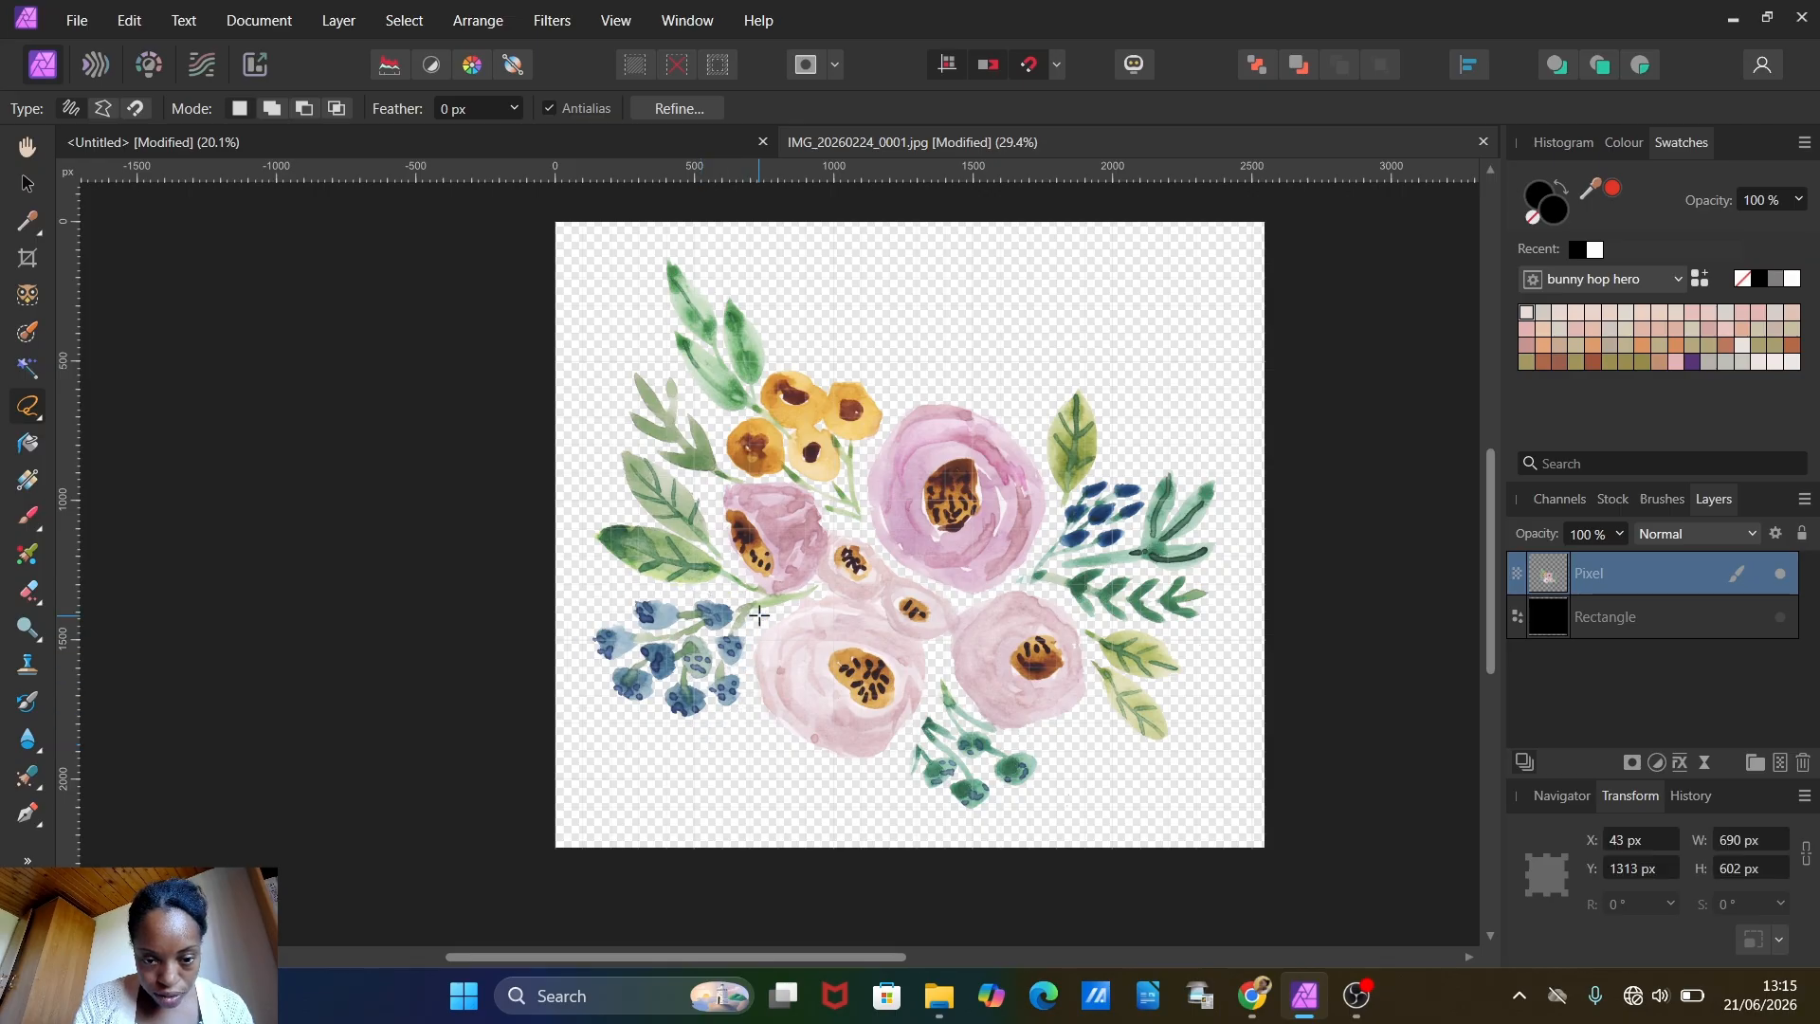
# Step: Copy the selected berries onto their own layer and copy that layer to the clipboard
pyautogui.click(129, 21)
pyautogui.click(151, 119)
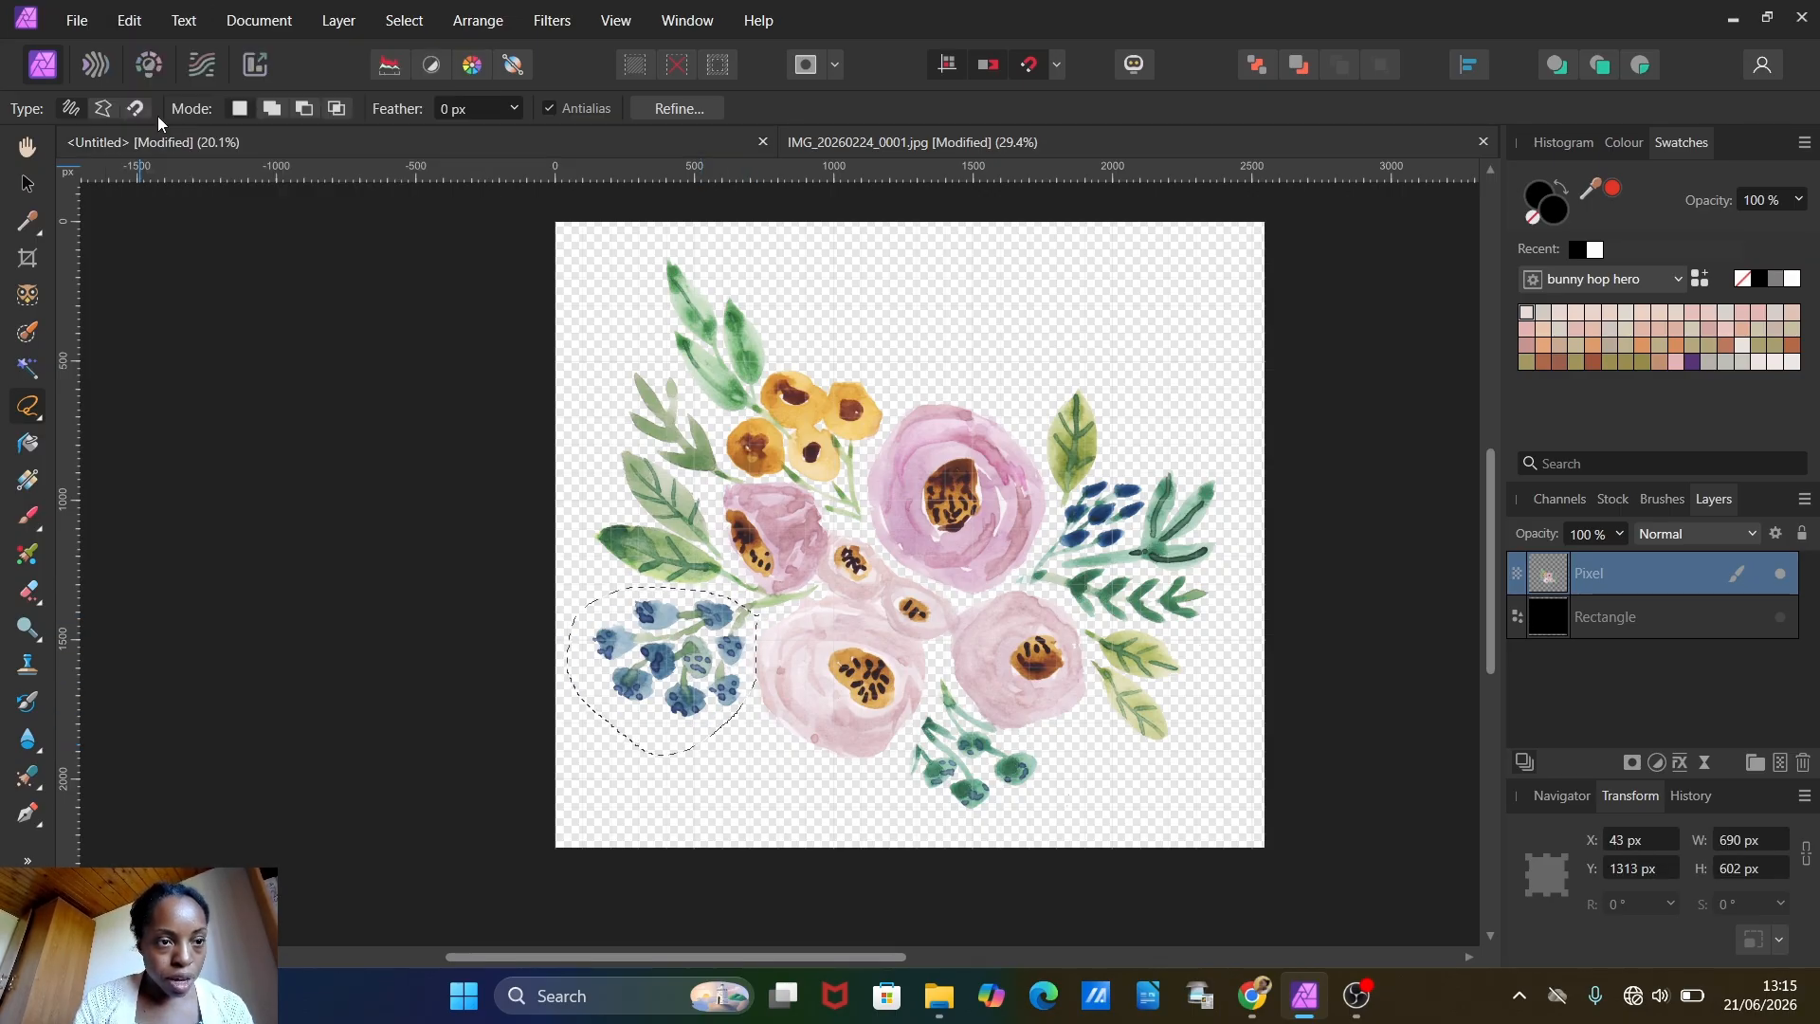
pyautogui.click(129, 11)
pyautogui.click(147, 167)
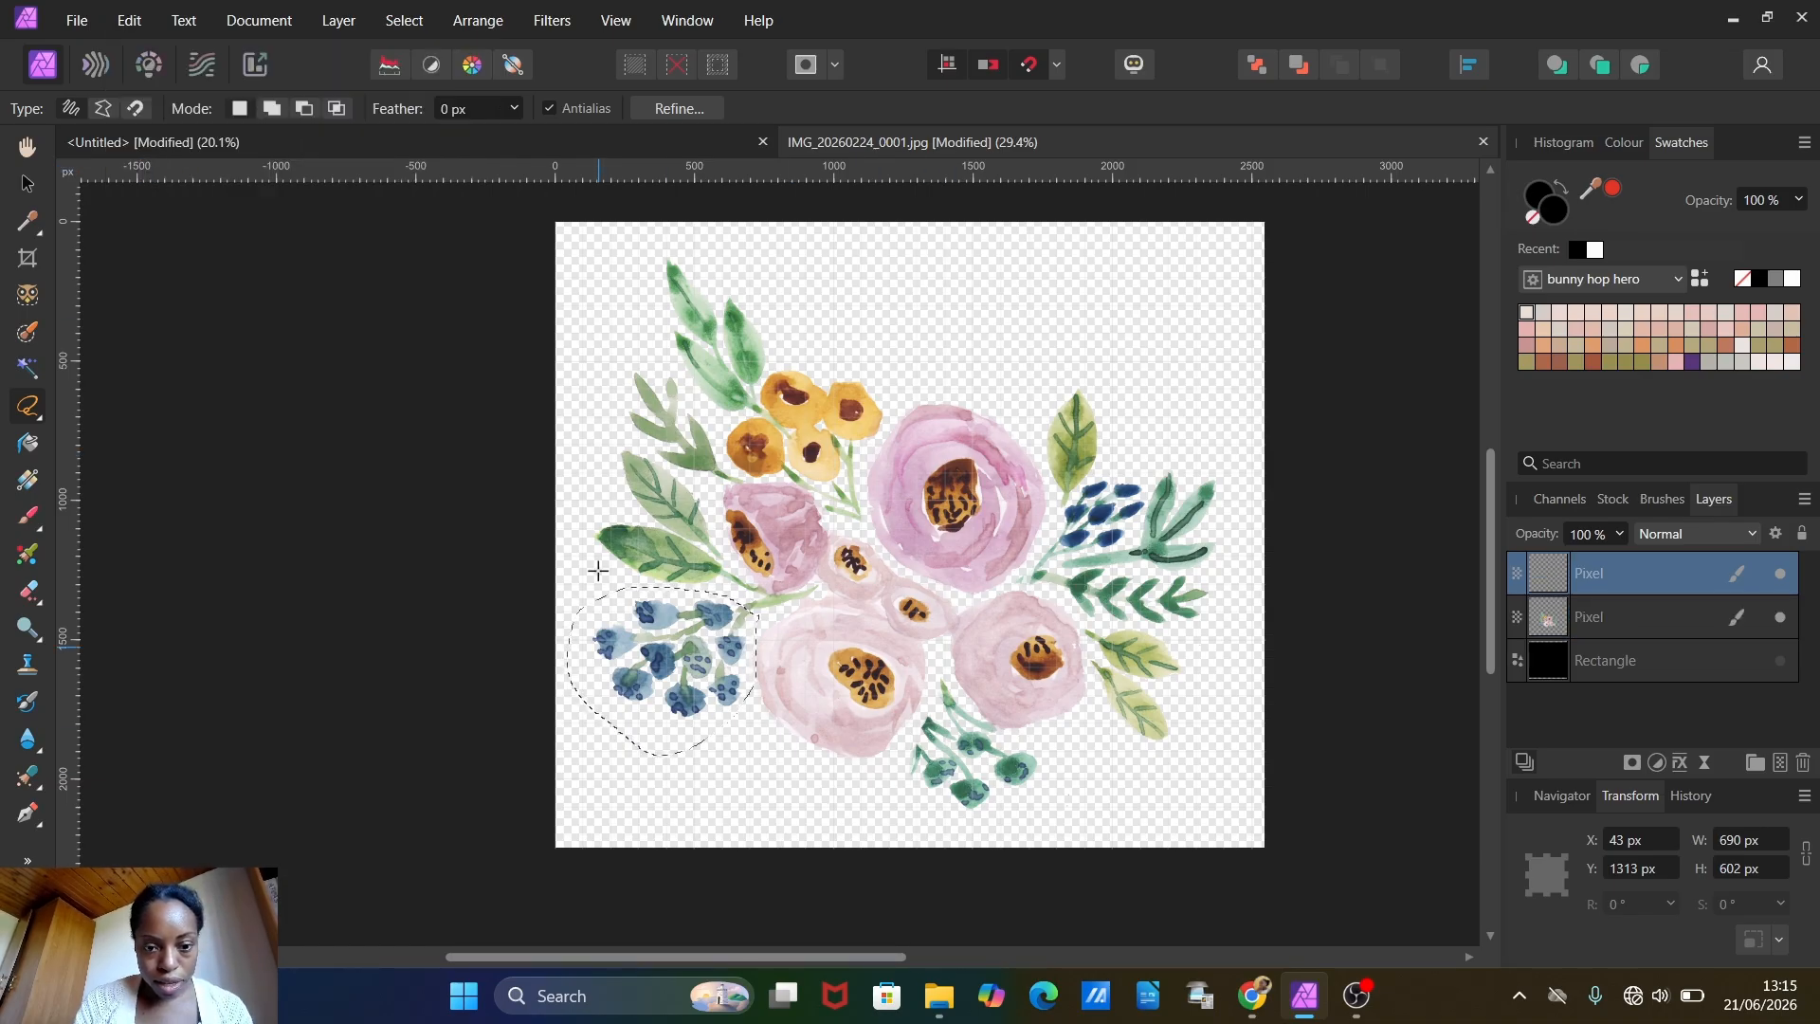
pyautogui.click(129, 21)
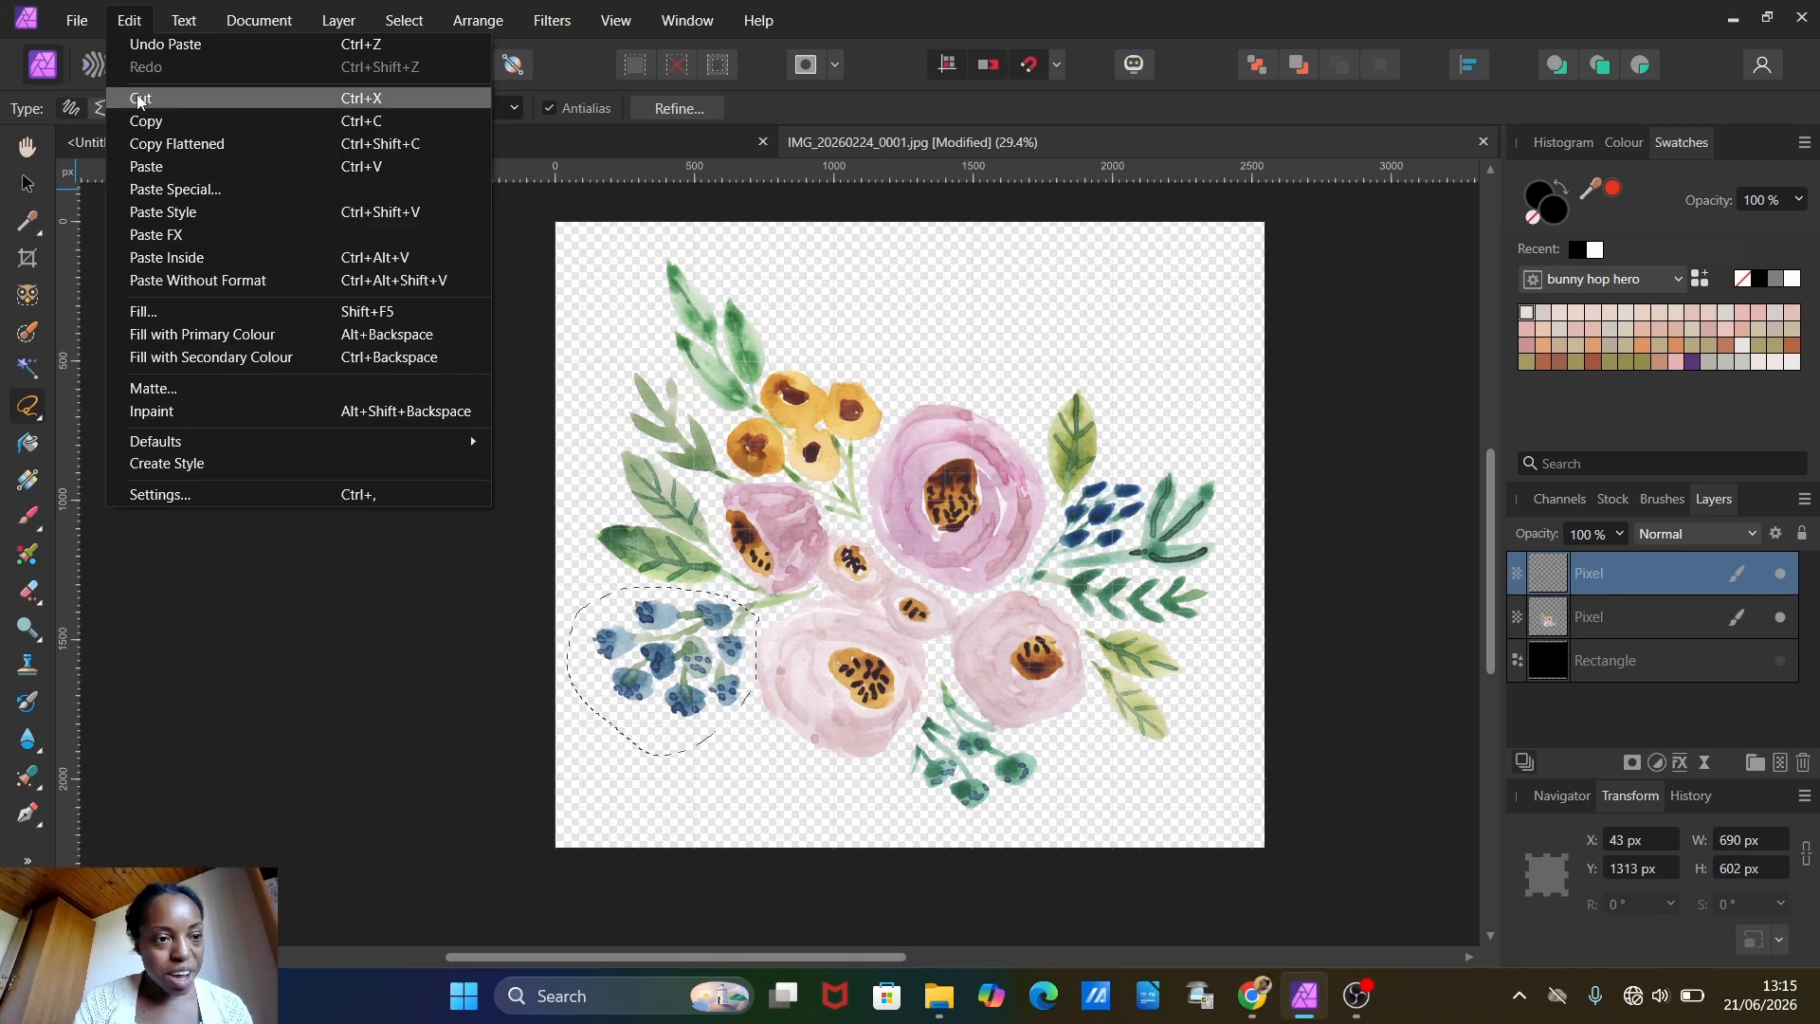
pyautogui.click(151, 122)
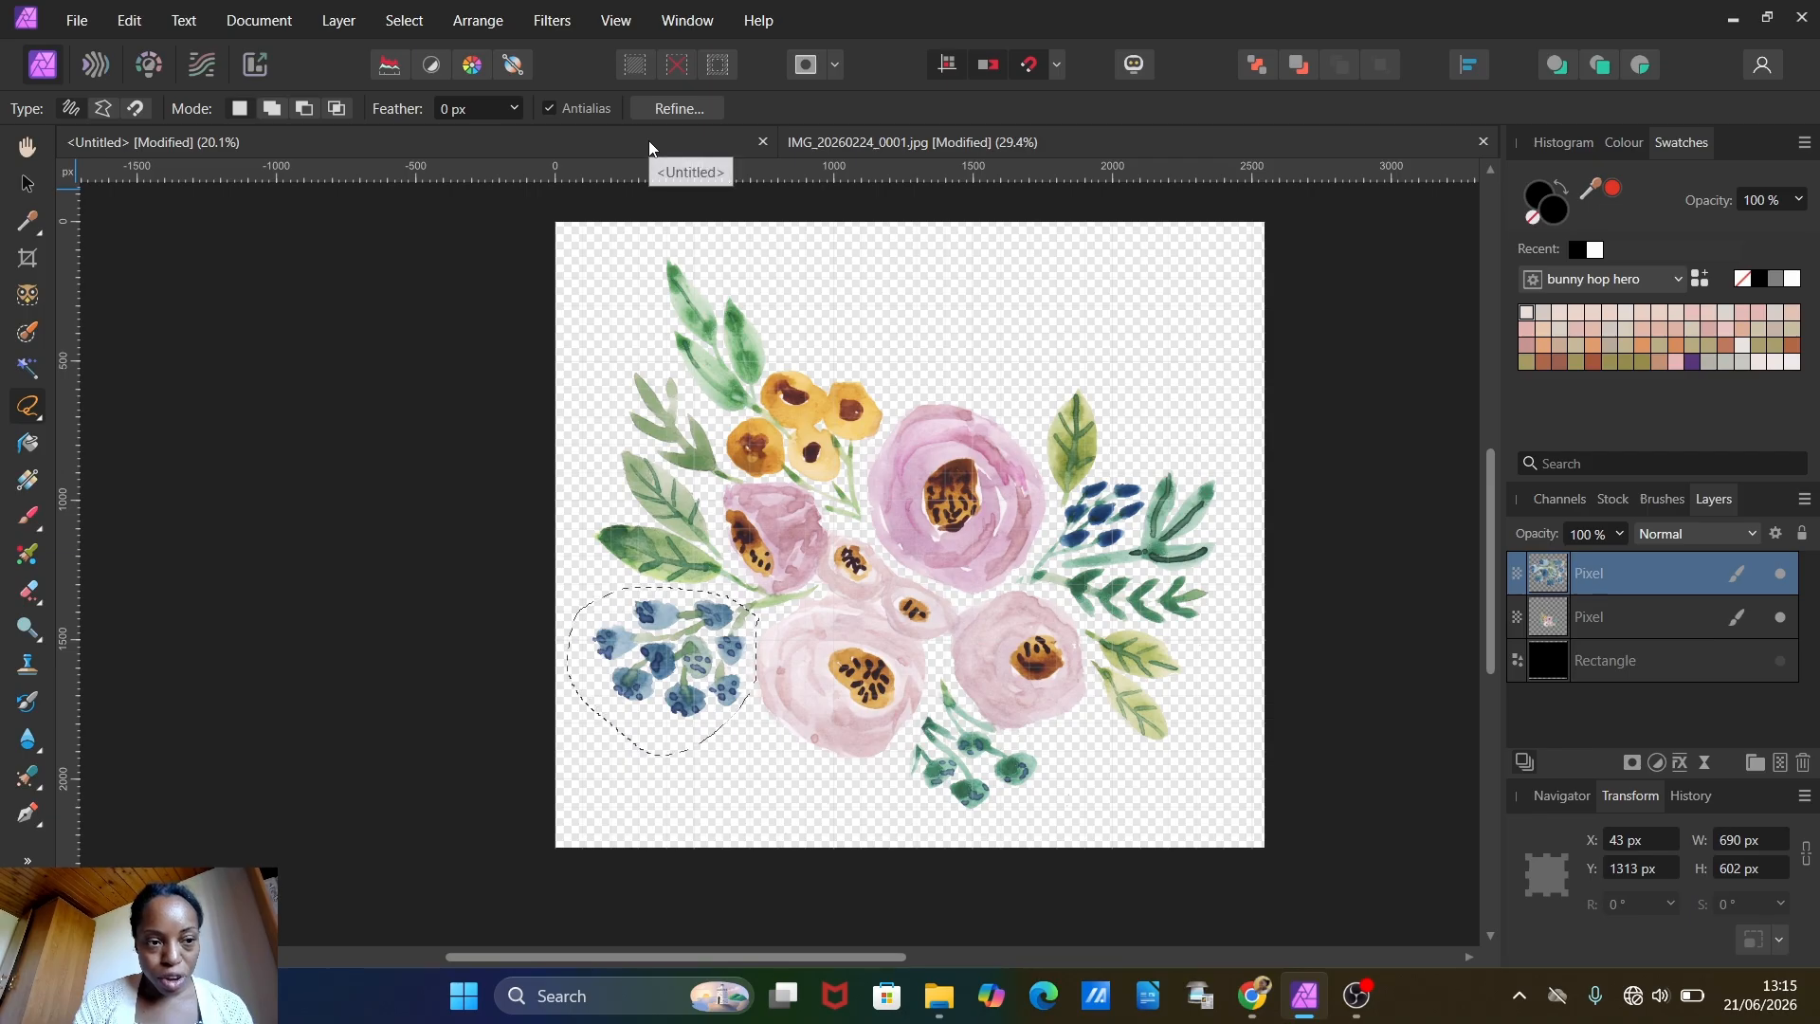
# Step: Paste the berry cluster into the untitled document and move it to the canvas's upper-left area, above the left bouquet
pyautogui.click(648, 141)
pyautogui.hotkey('ctrl', 'v')
pyautogui.click(129, 21)
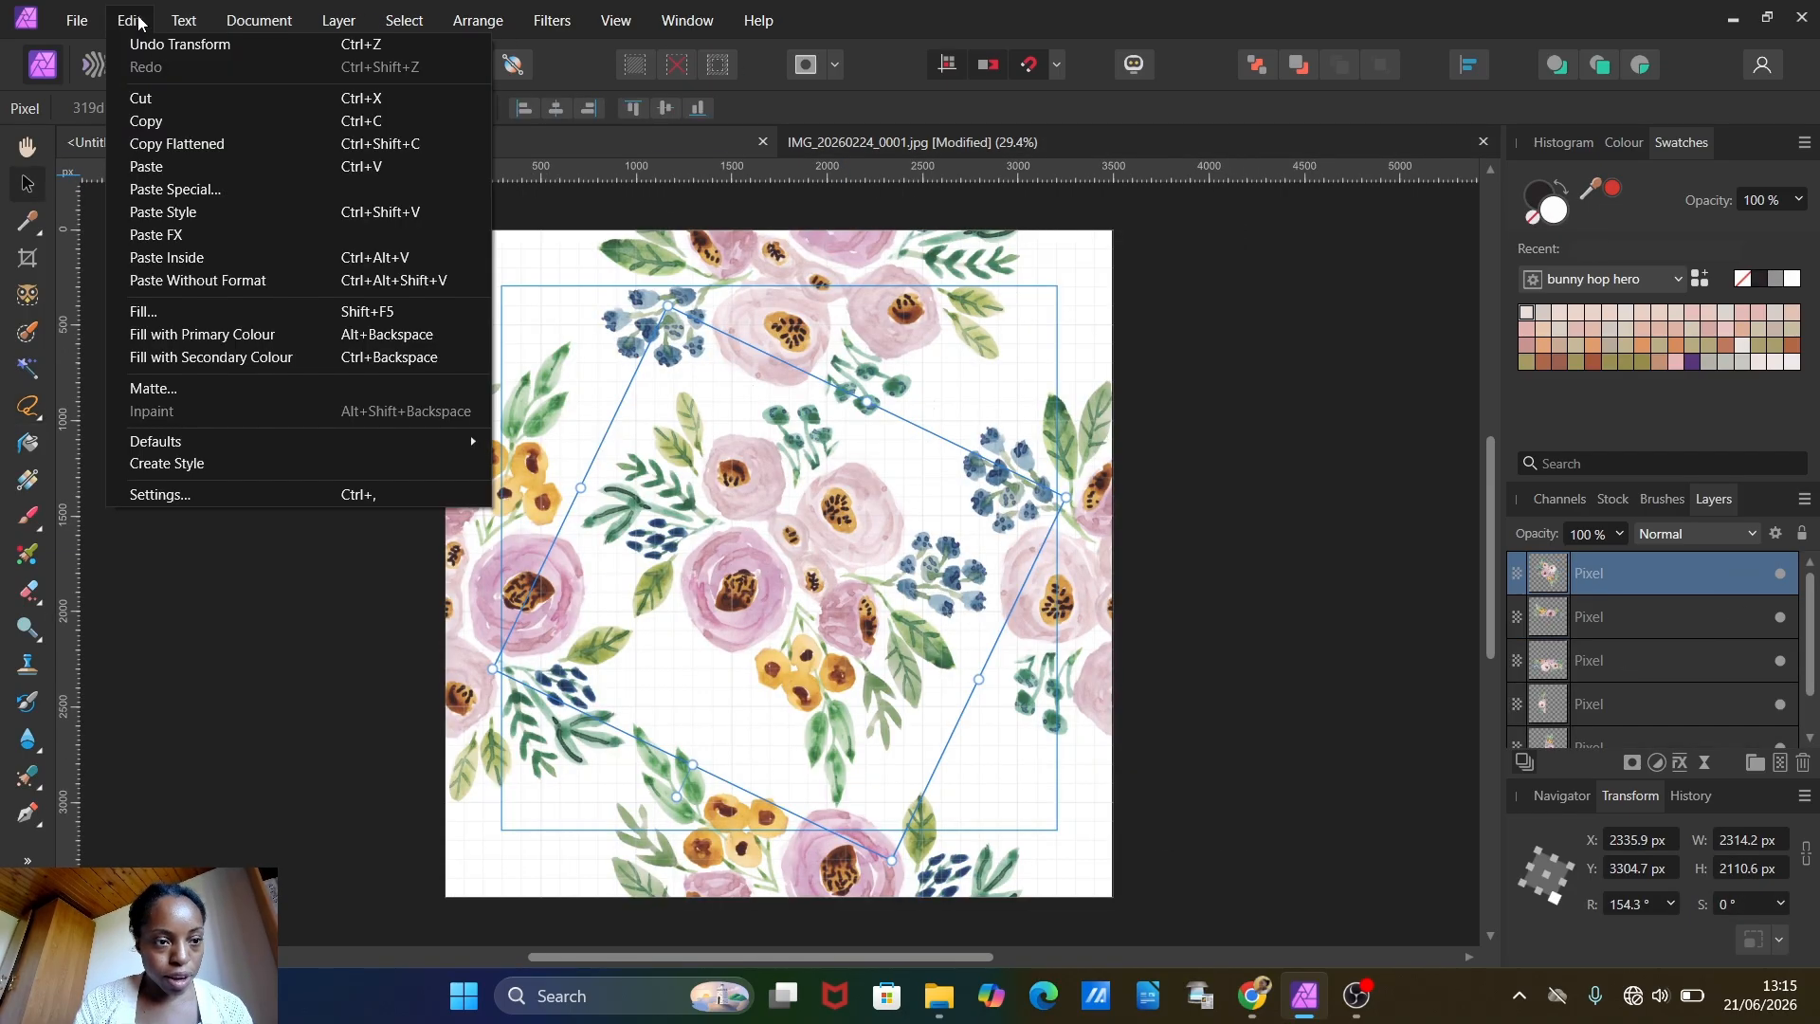
pyautogui.click(190, 165)
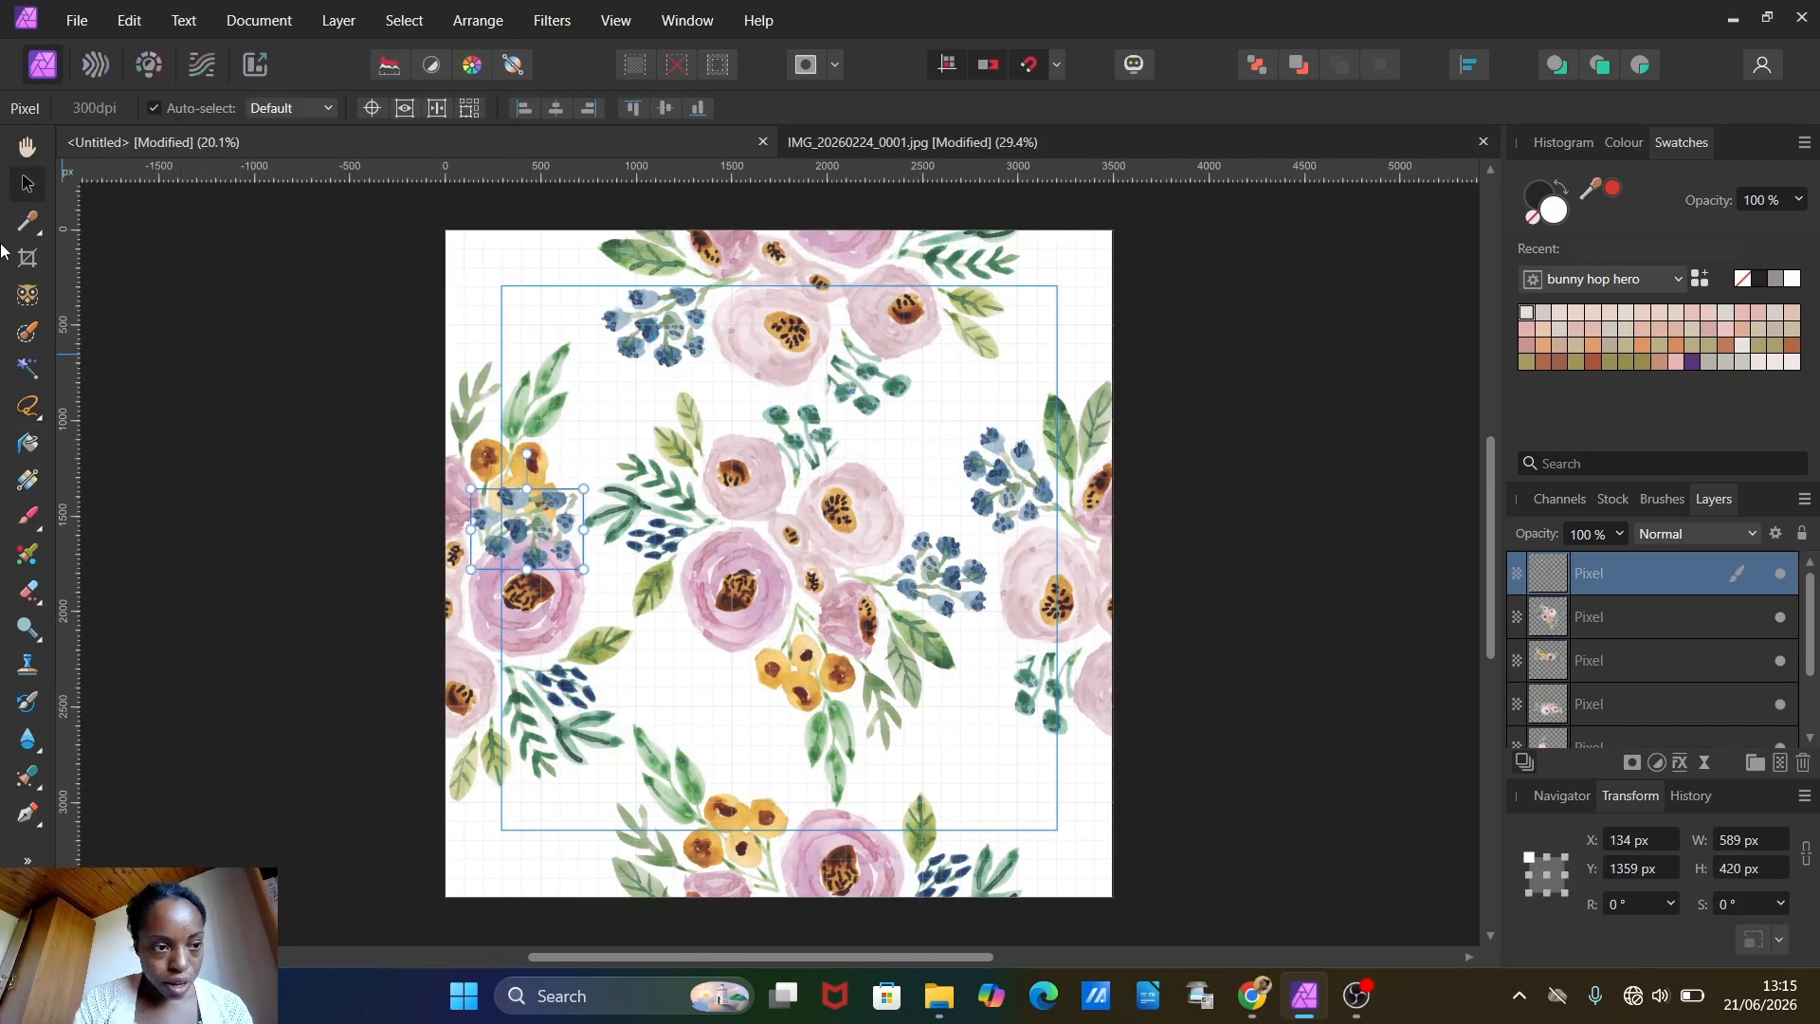
pyautogui.moveTo(537, 515); pyautogui.dragTo(530, 290)
# Step: Erase the stray pink residue beside the pasted berry cluster with the 83 px eraser brush
pyautogui.scroll(8, 529, 284)
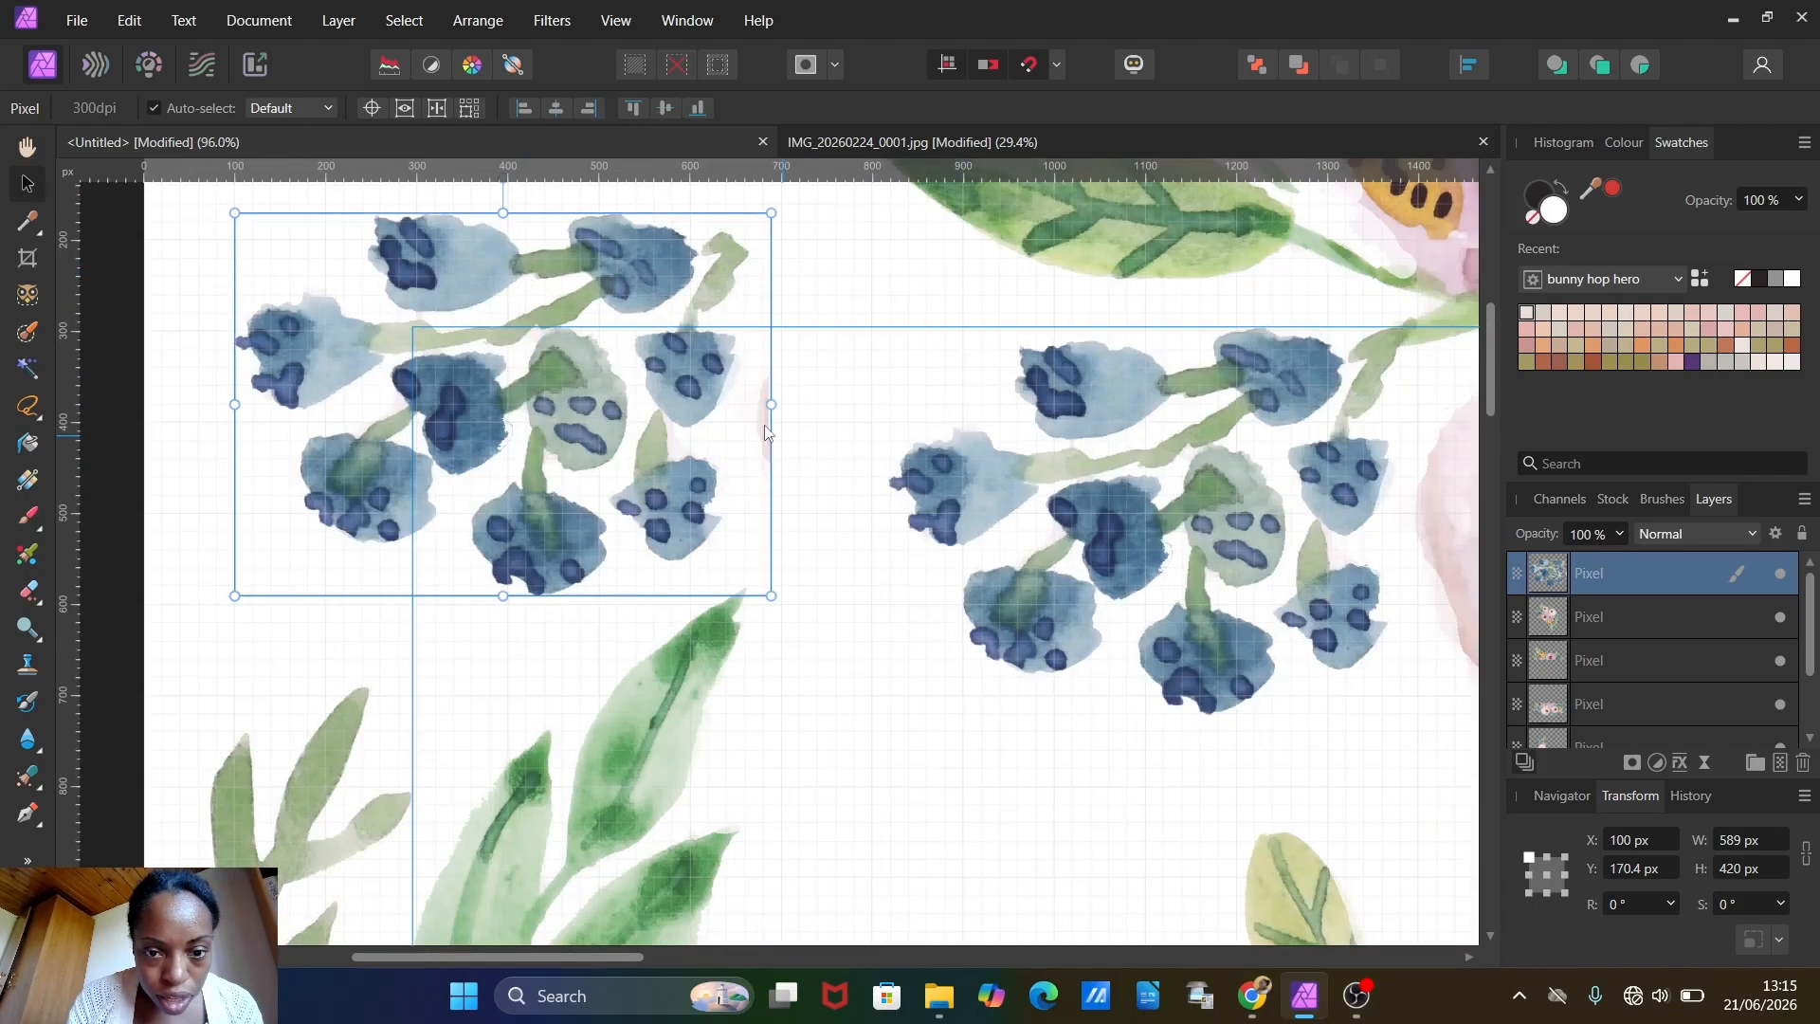
pyautogui.click(26, 595)
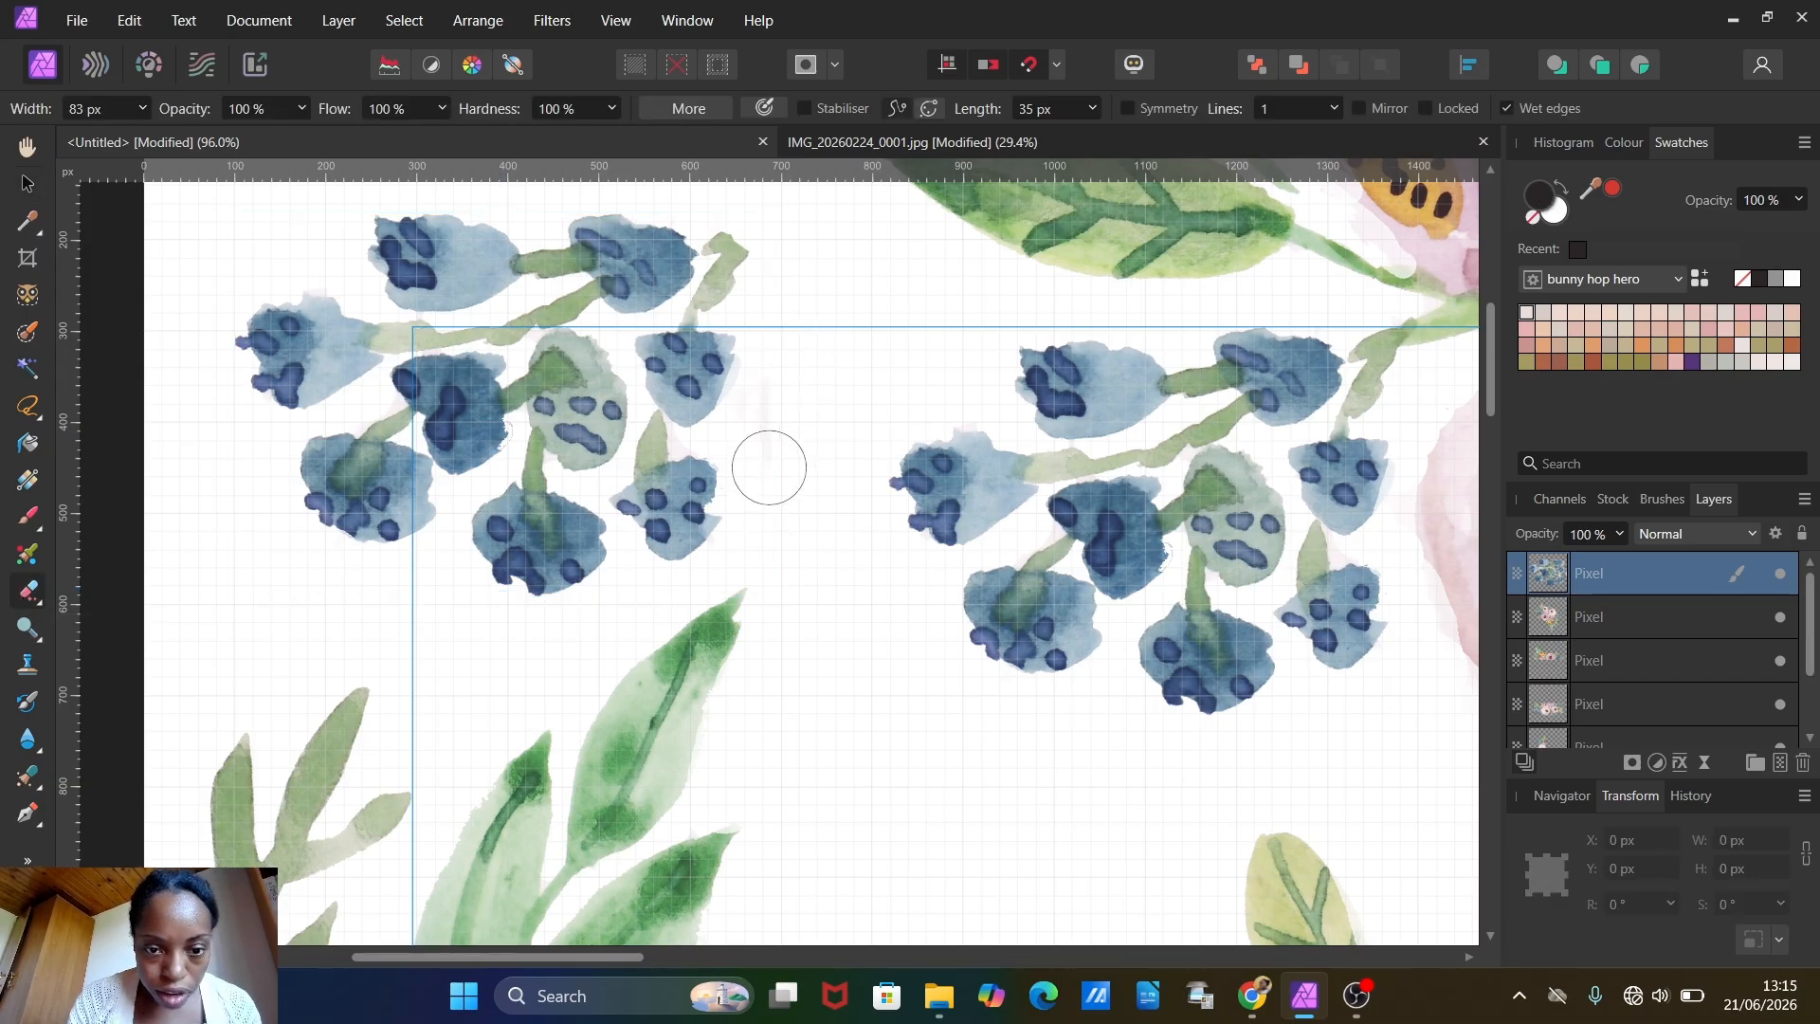
pyautogui.scroll(-3, 780, 420)
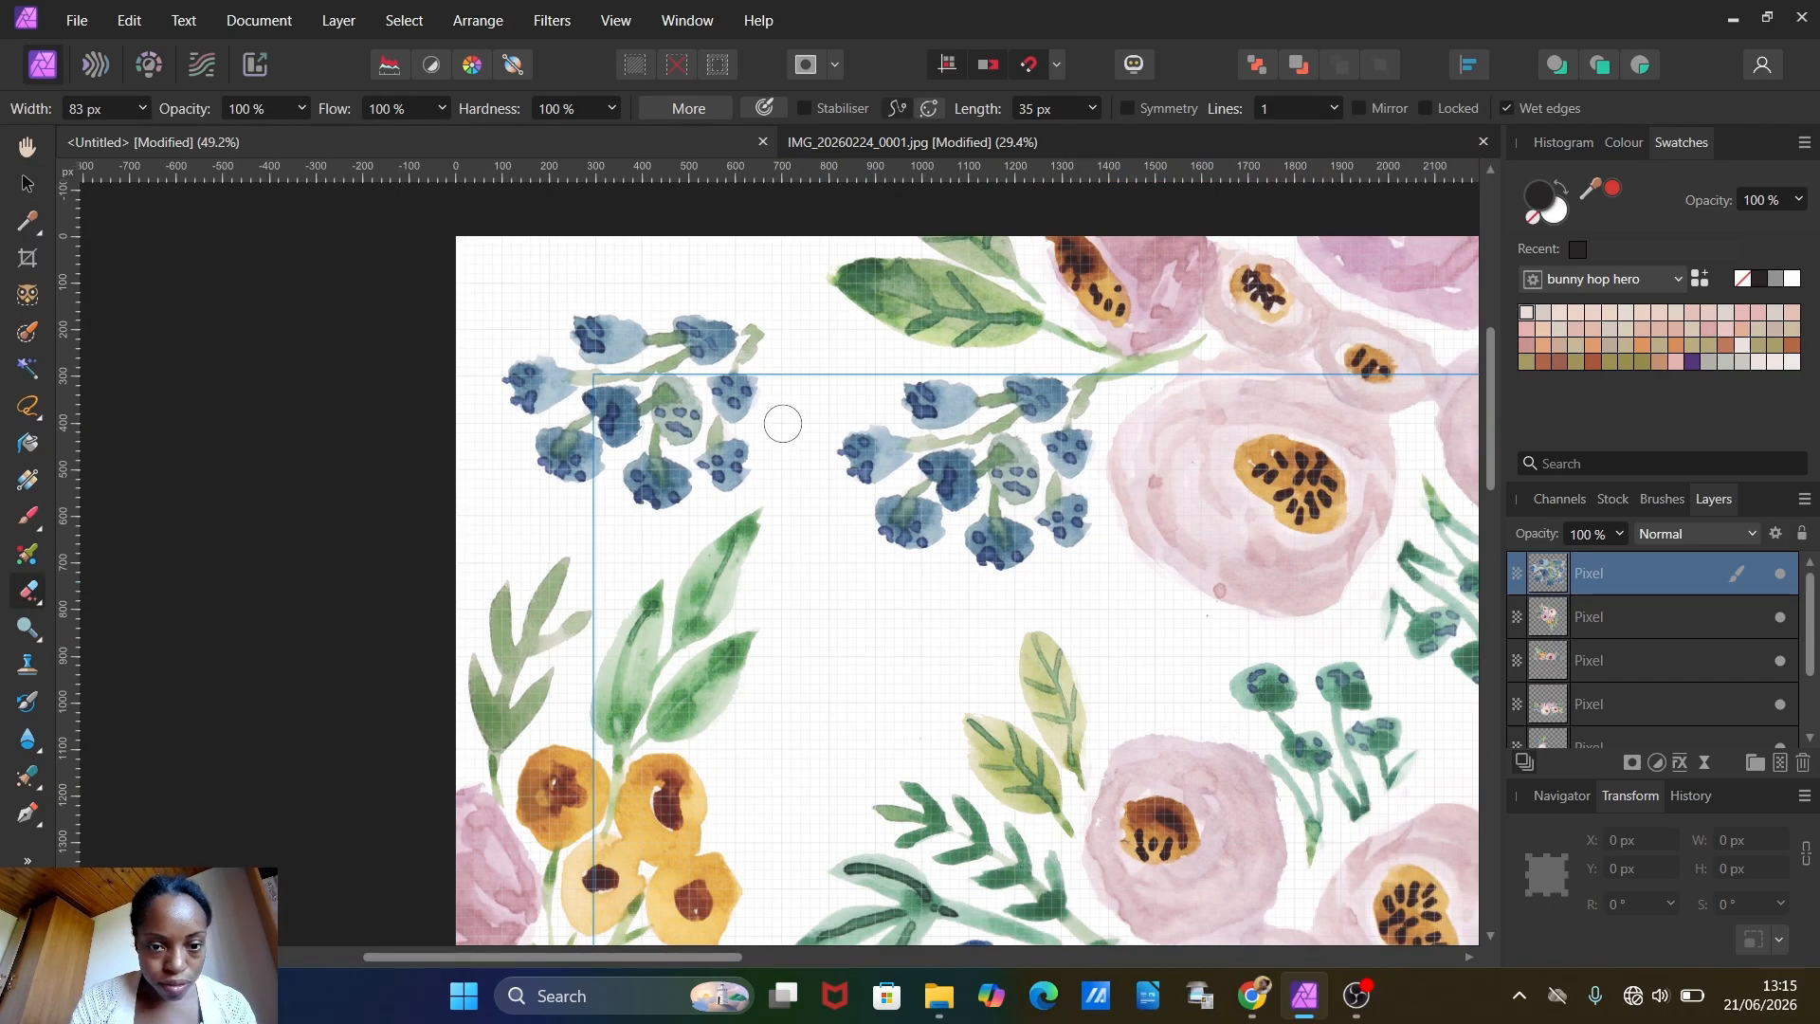
# Step: Rotate the berry cluster to about 129.3°, place it over the canvas's upper-left corner and enlarge it to about 744 px wide
pyautogui.click(26, 183)
pyautogui.moveTo(657, 405); pyautogui.dragTo(650, 360)
pyautogui.moveTo(608, 281); pyautogui.dragTo(384, 583)
pyautogui.moveTo(547, 403); pyautogui.dragTo(536, 345)
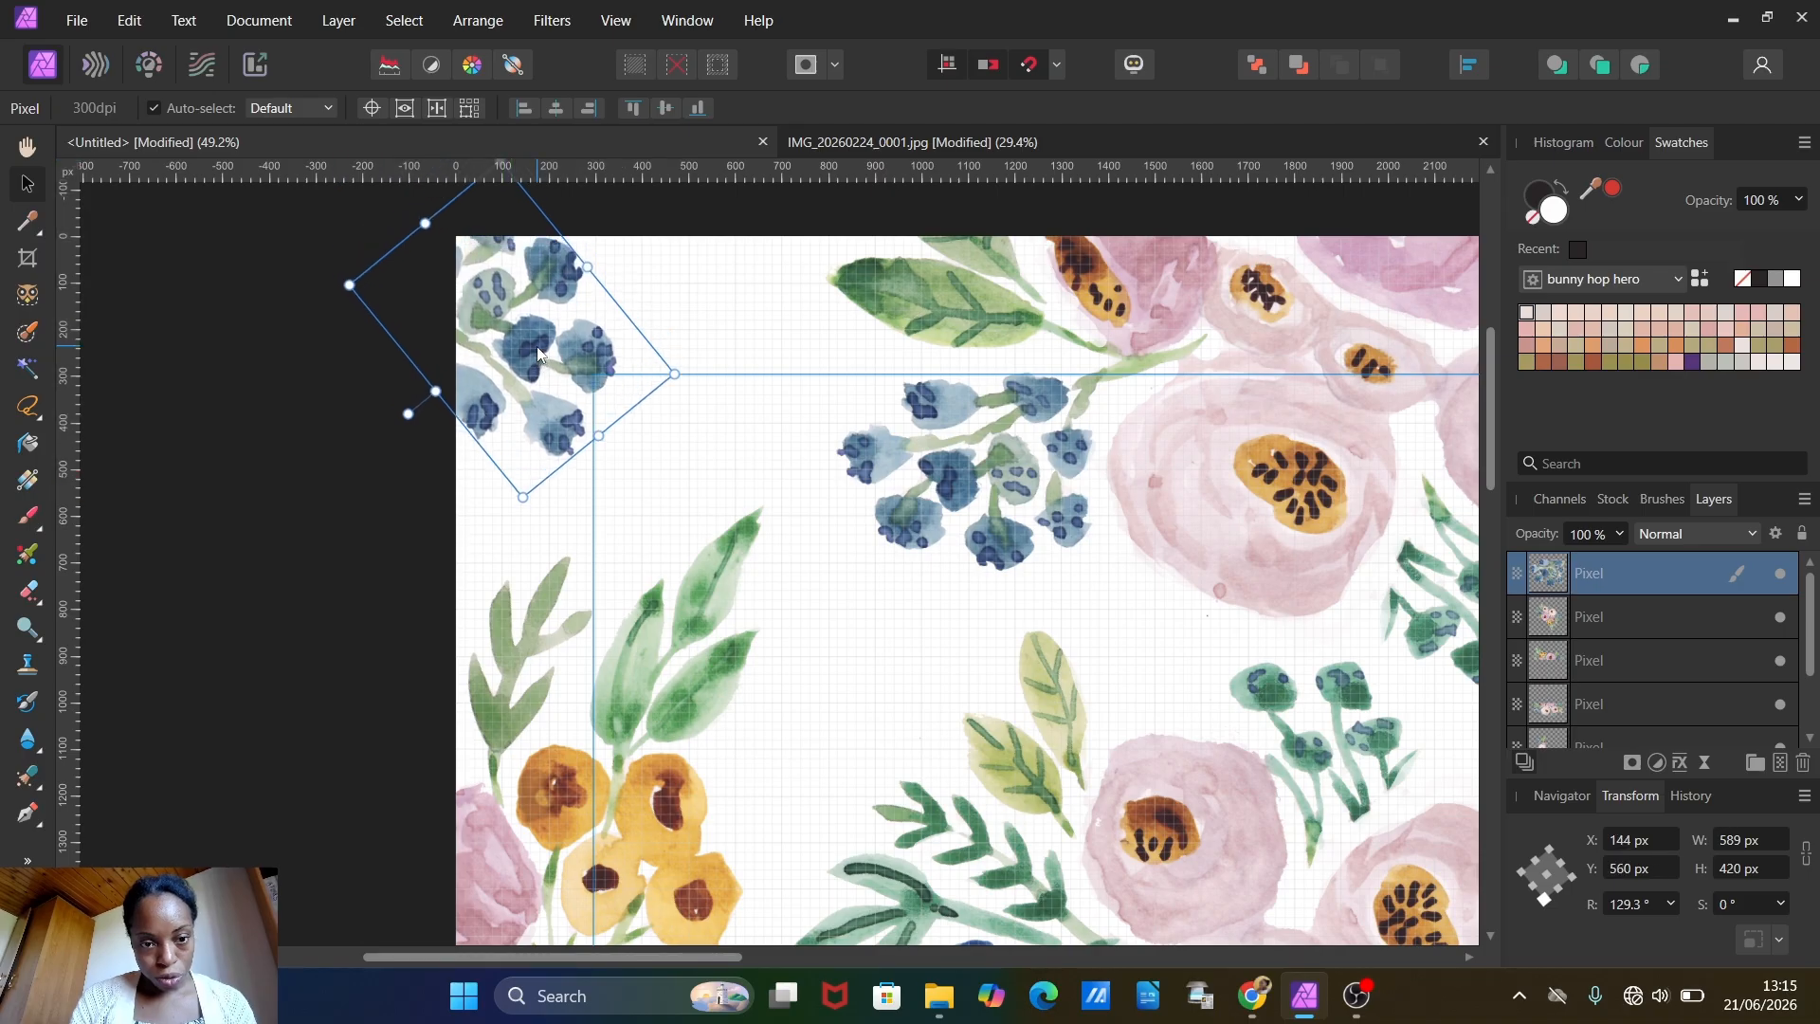
pyautogui.scroll(-3, 536, 345)
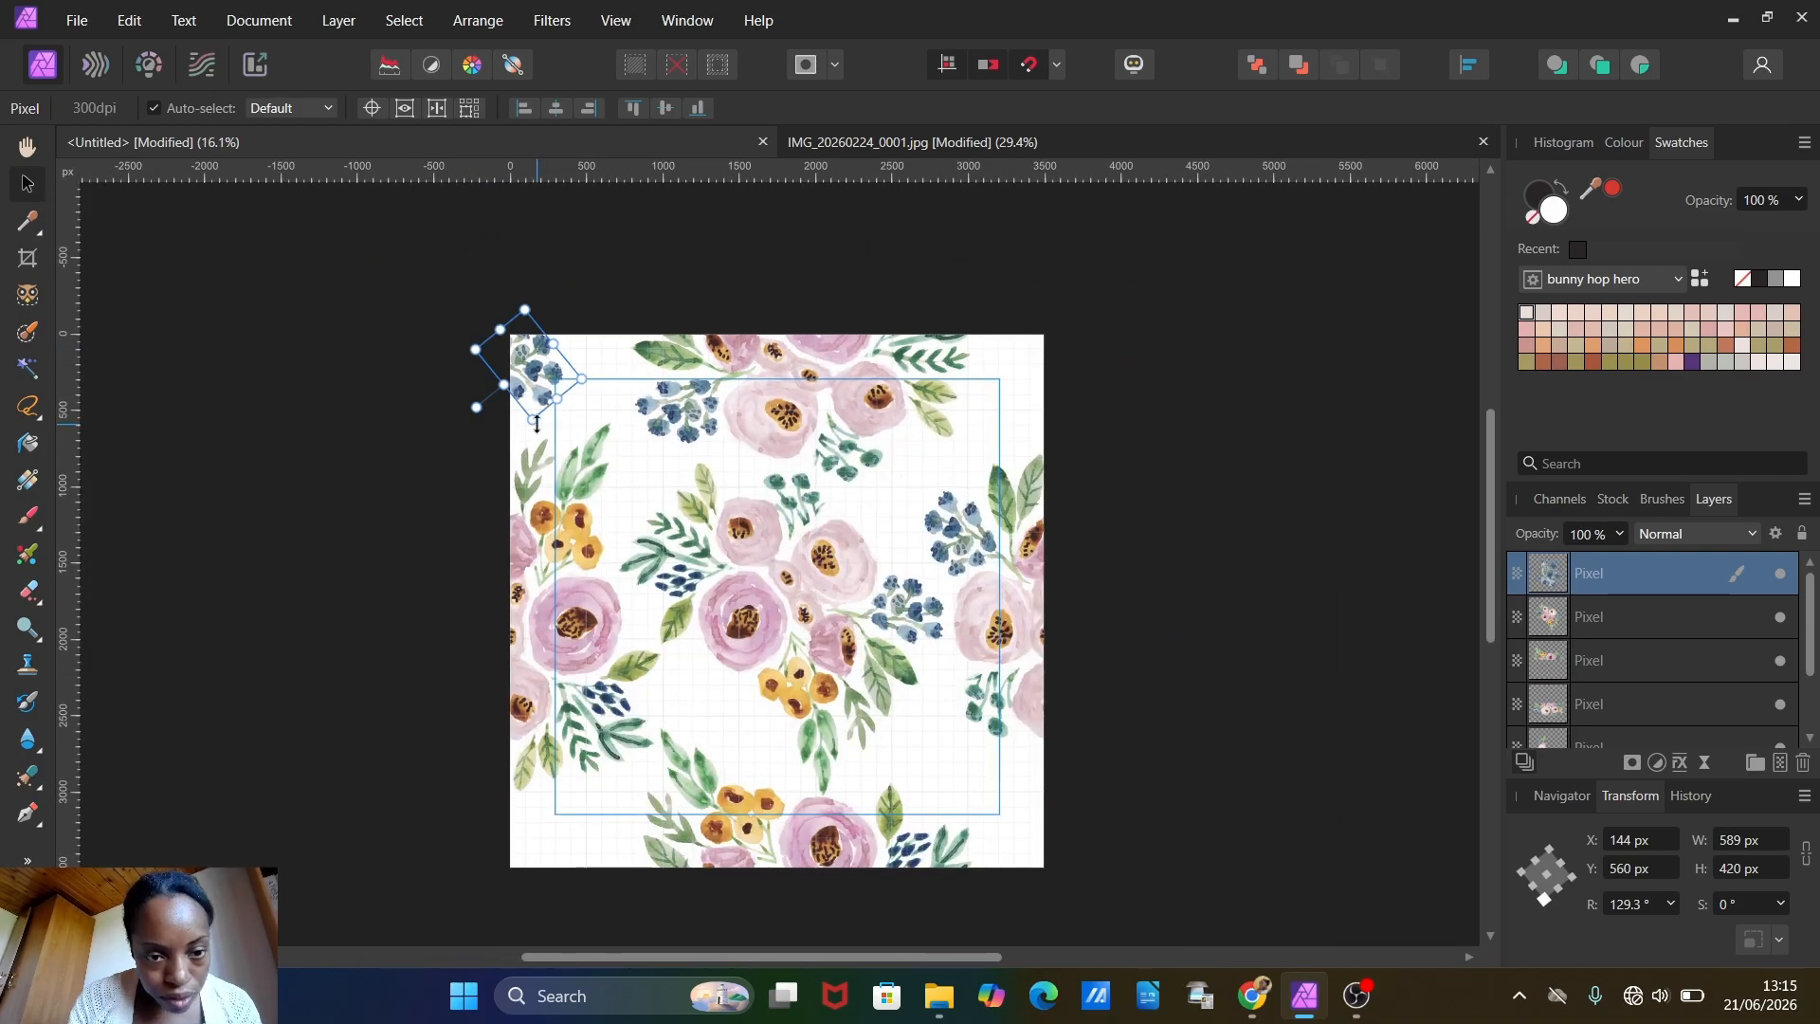
pyautogui.moveTo(537, 424); pyautogui.dragTo(561, 463)
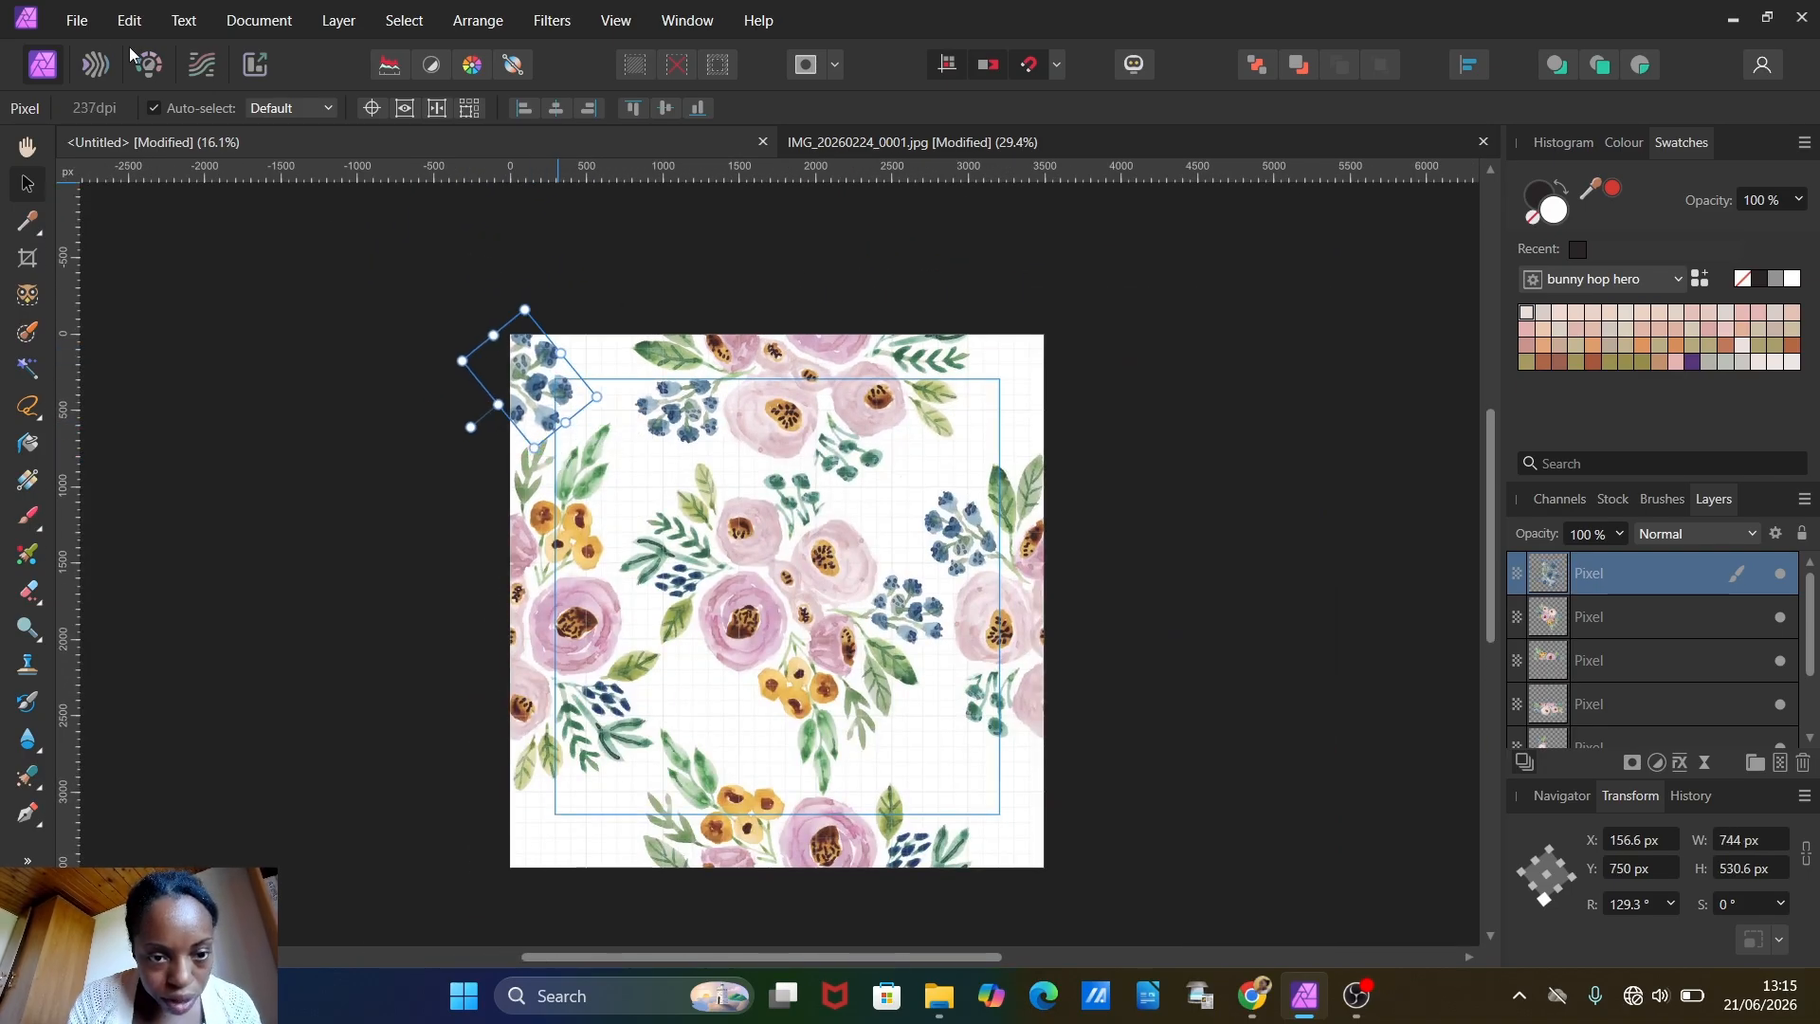
# Step: Duplicate the upper-left corner berry cluster by copy and paste and offset the duplicate's X position by +3500 px
pyautogui.click(128, 19)
pyautogui.click(167, 120)
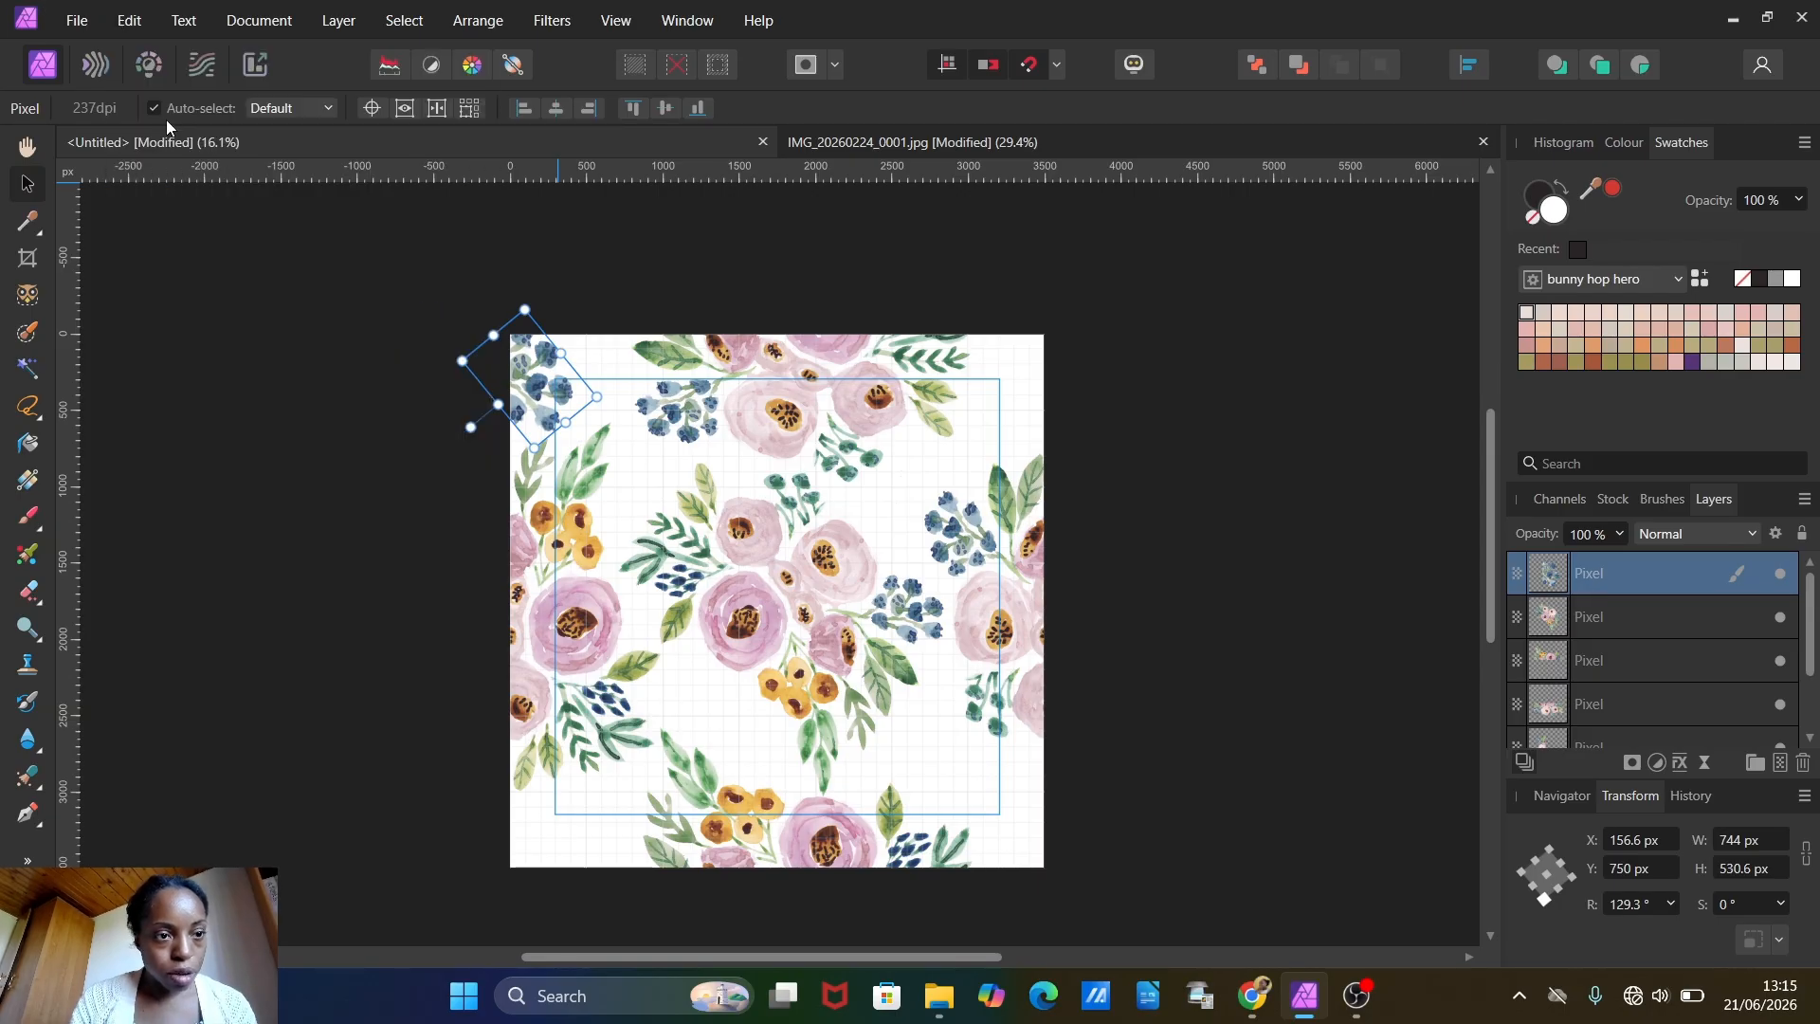
pyautogui.click(132, 13)
pyautogui.click(169, 168)
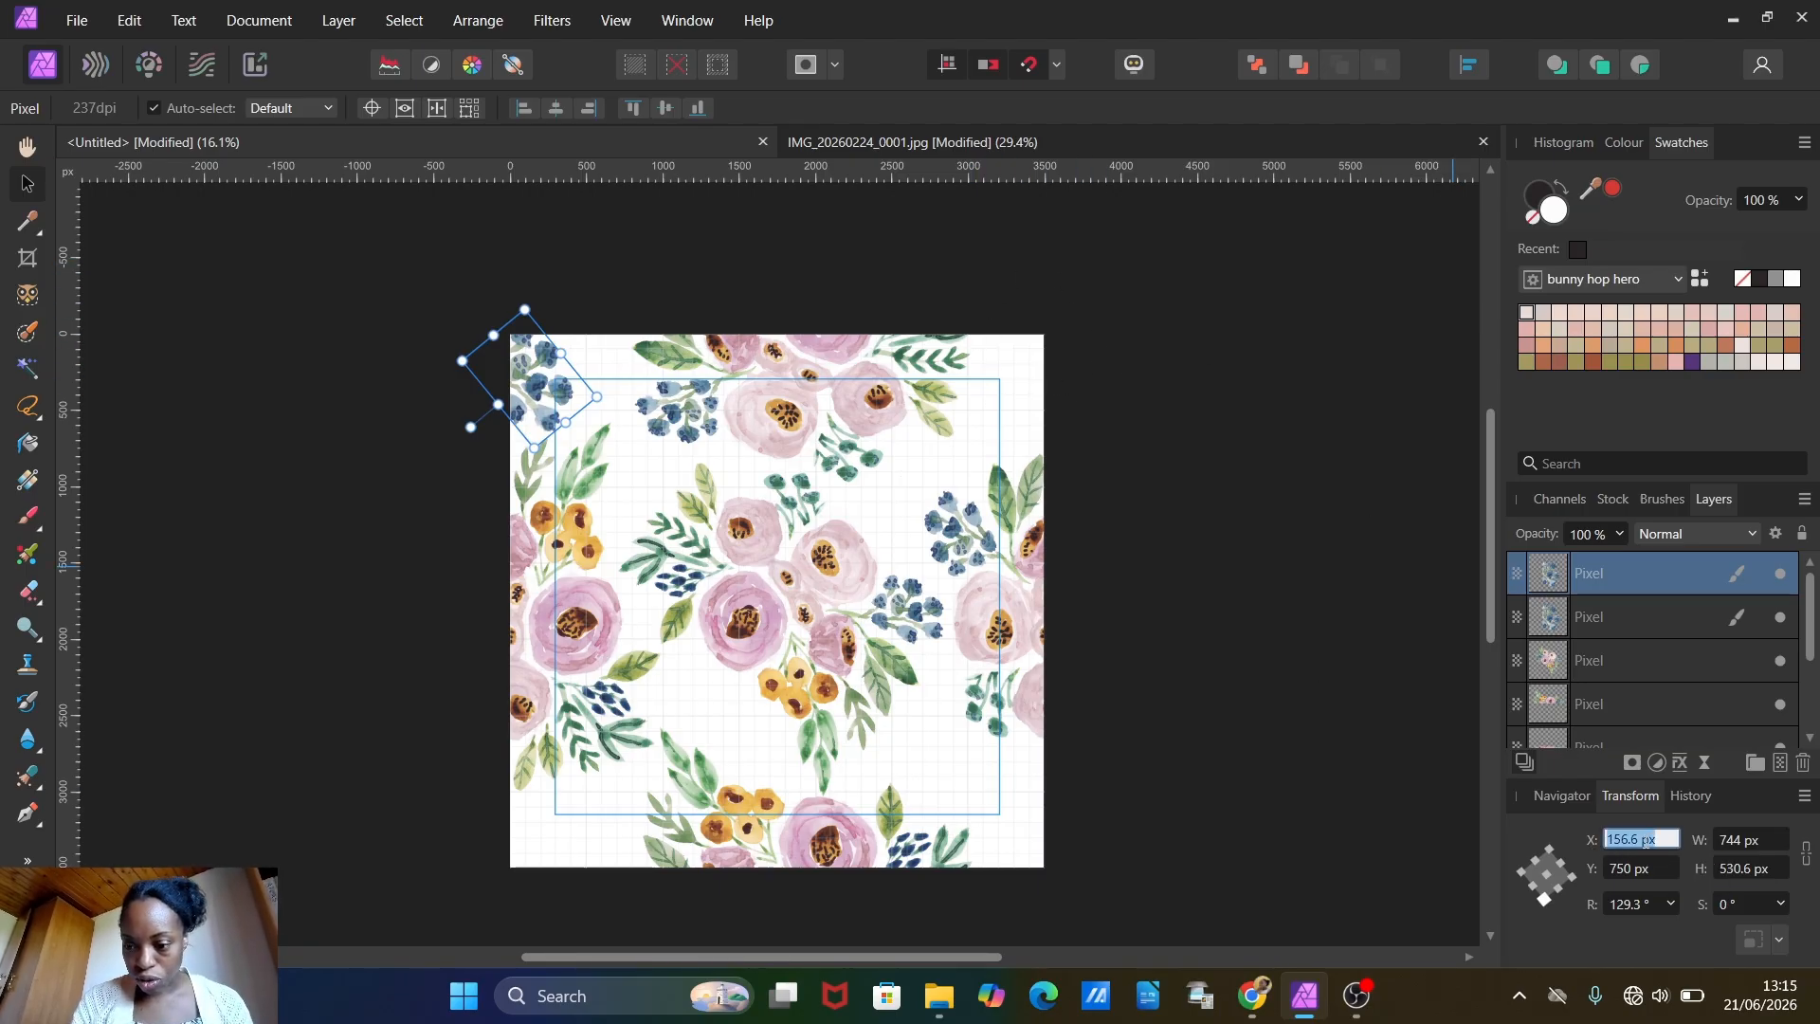
pyautogui.write('+3500')
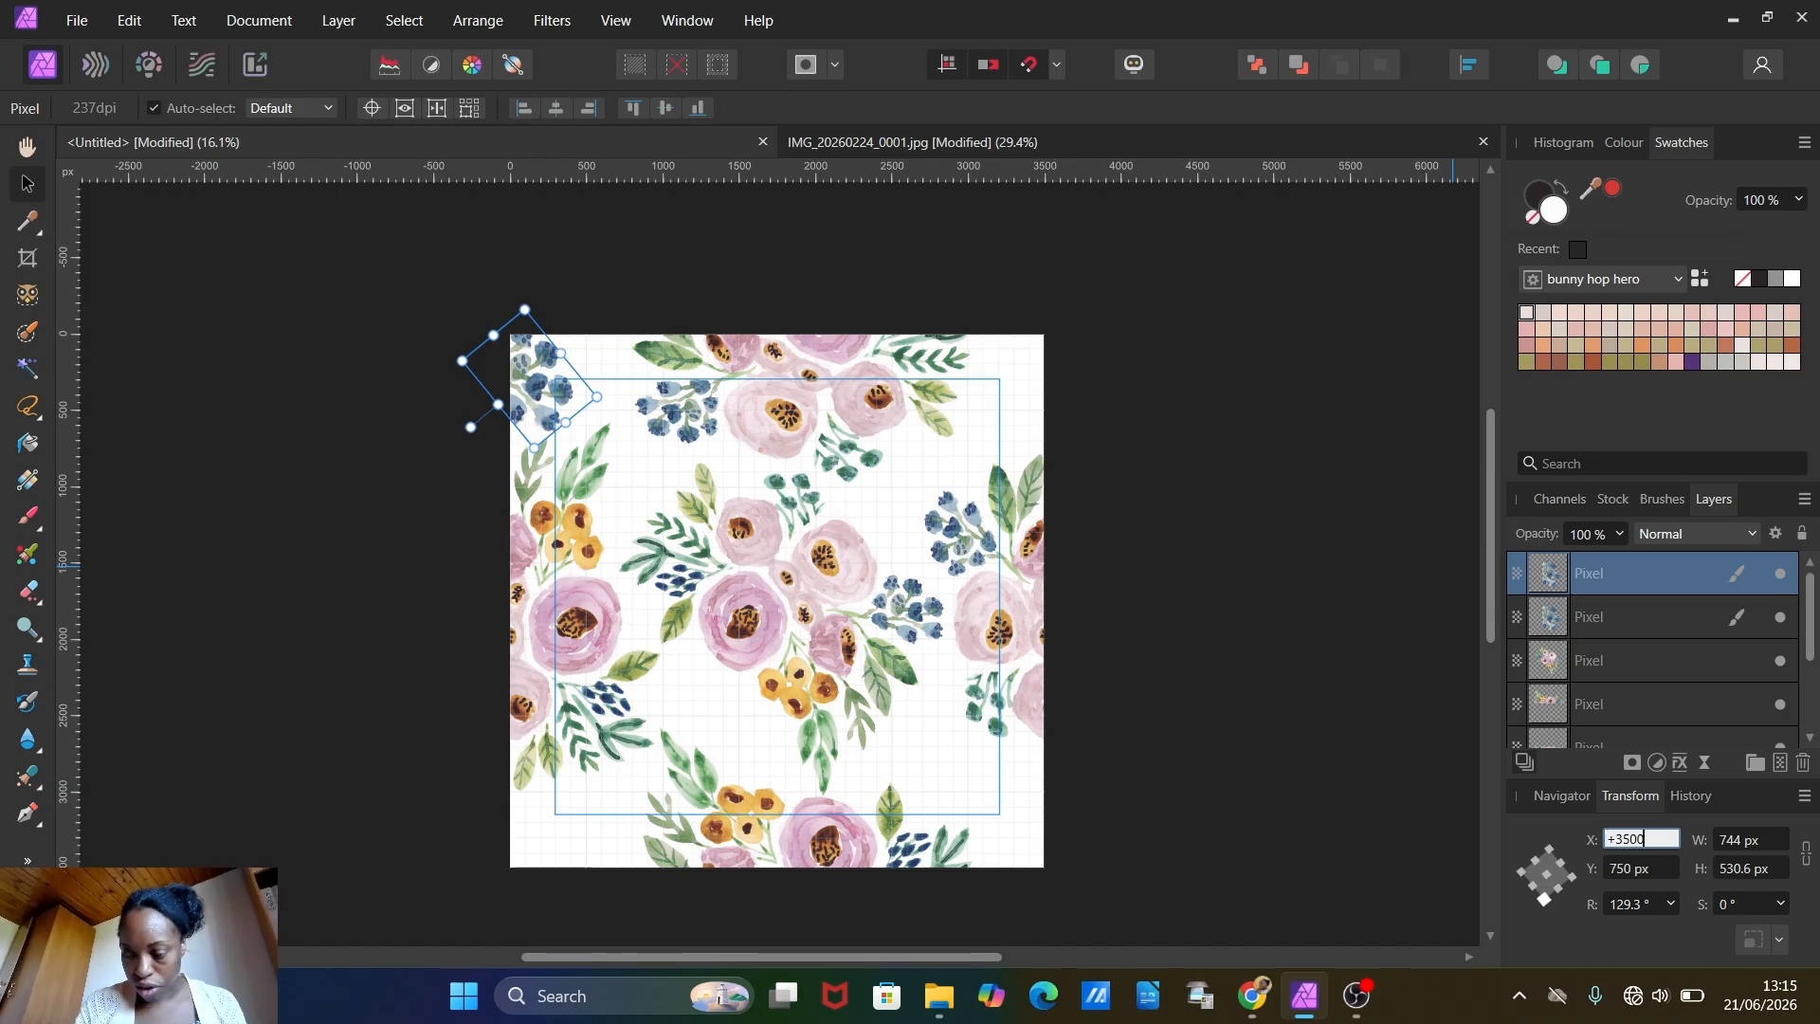
pyautogui.press('Return')
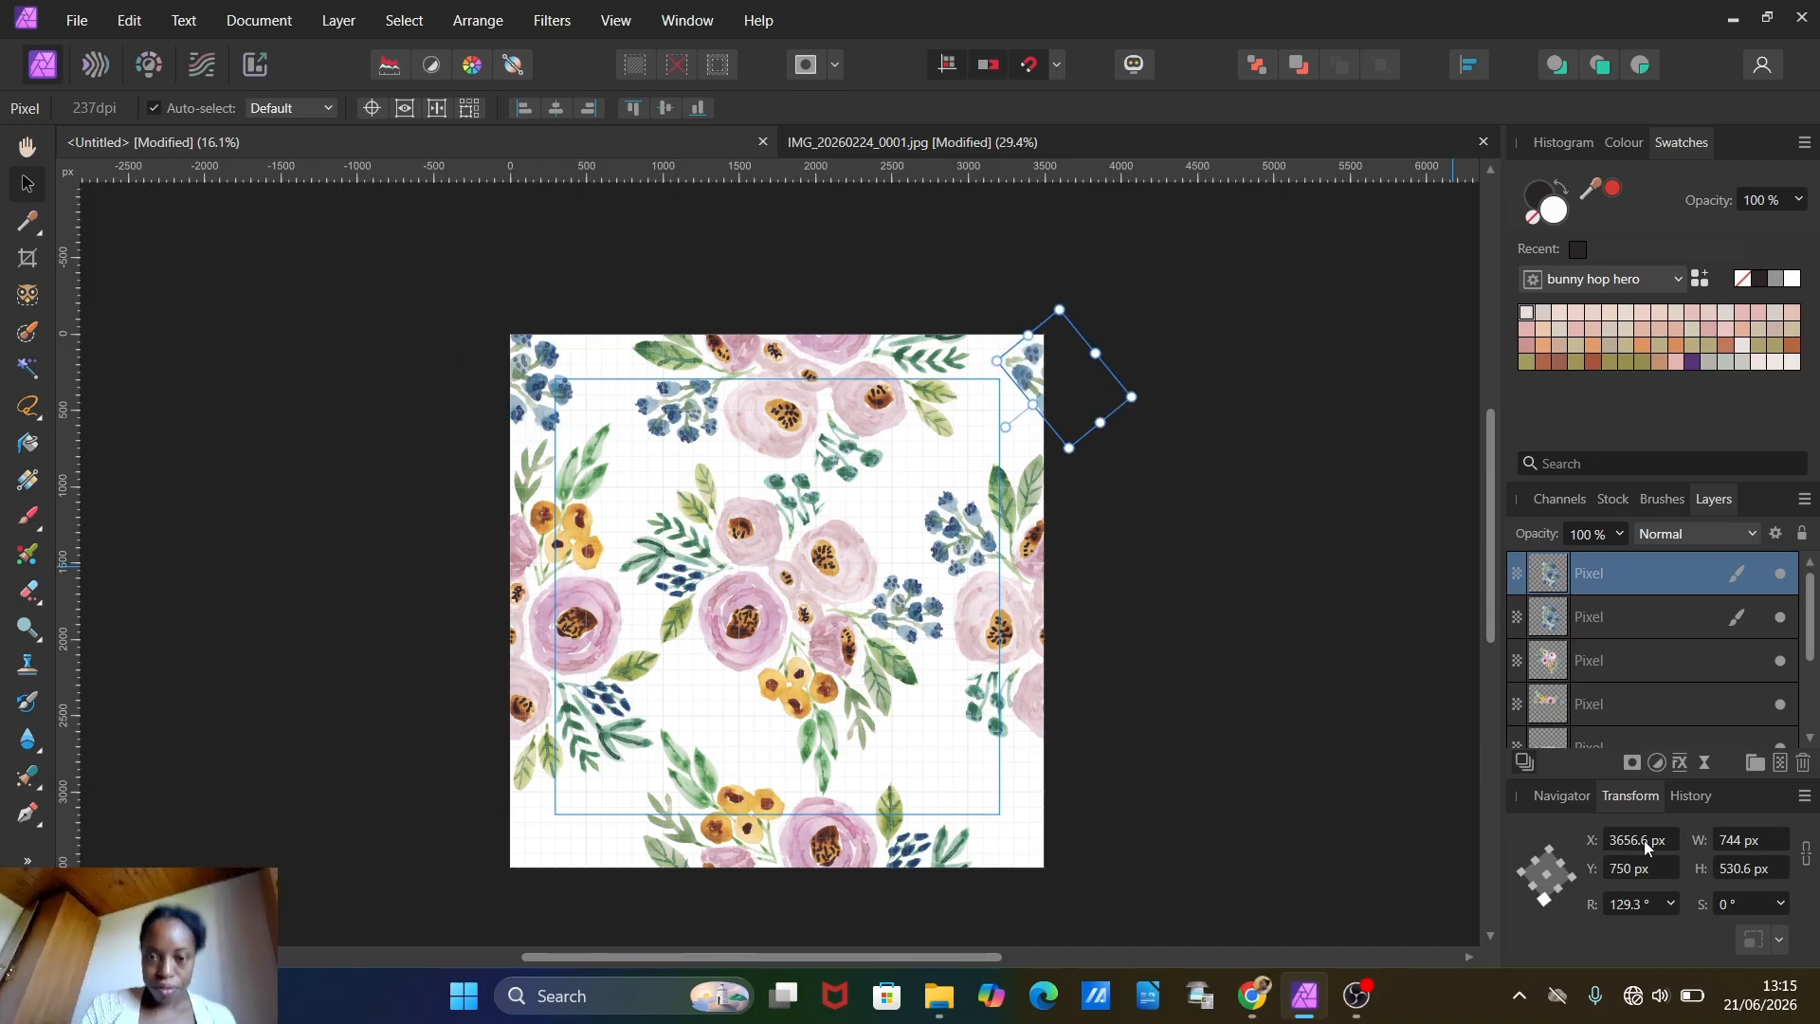
pyautogui.click(1646, 846)
# Step: Reselect the original upper-left berry cluster, paste another copy and offset that copy's Y position by +3500 px
pyautogui.click(132, 21)
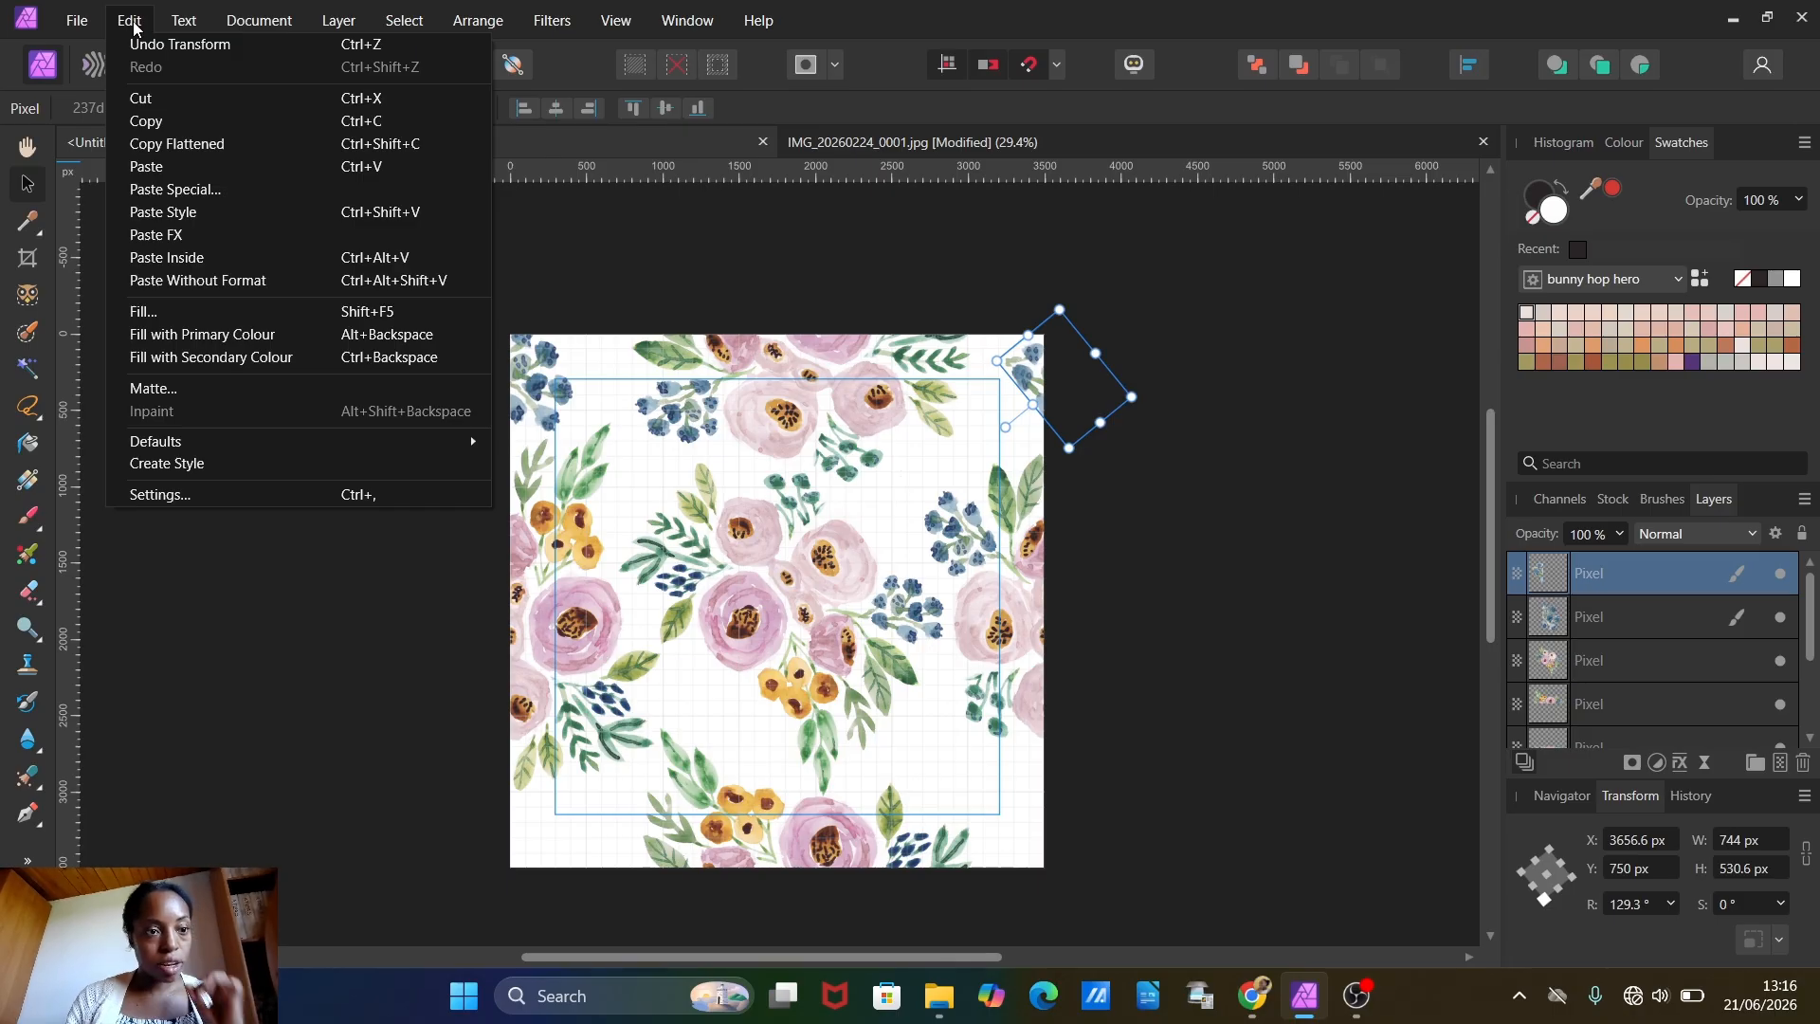
pyautogui.moveTo(275, 21)
pyautogui.click(947, 229)
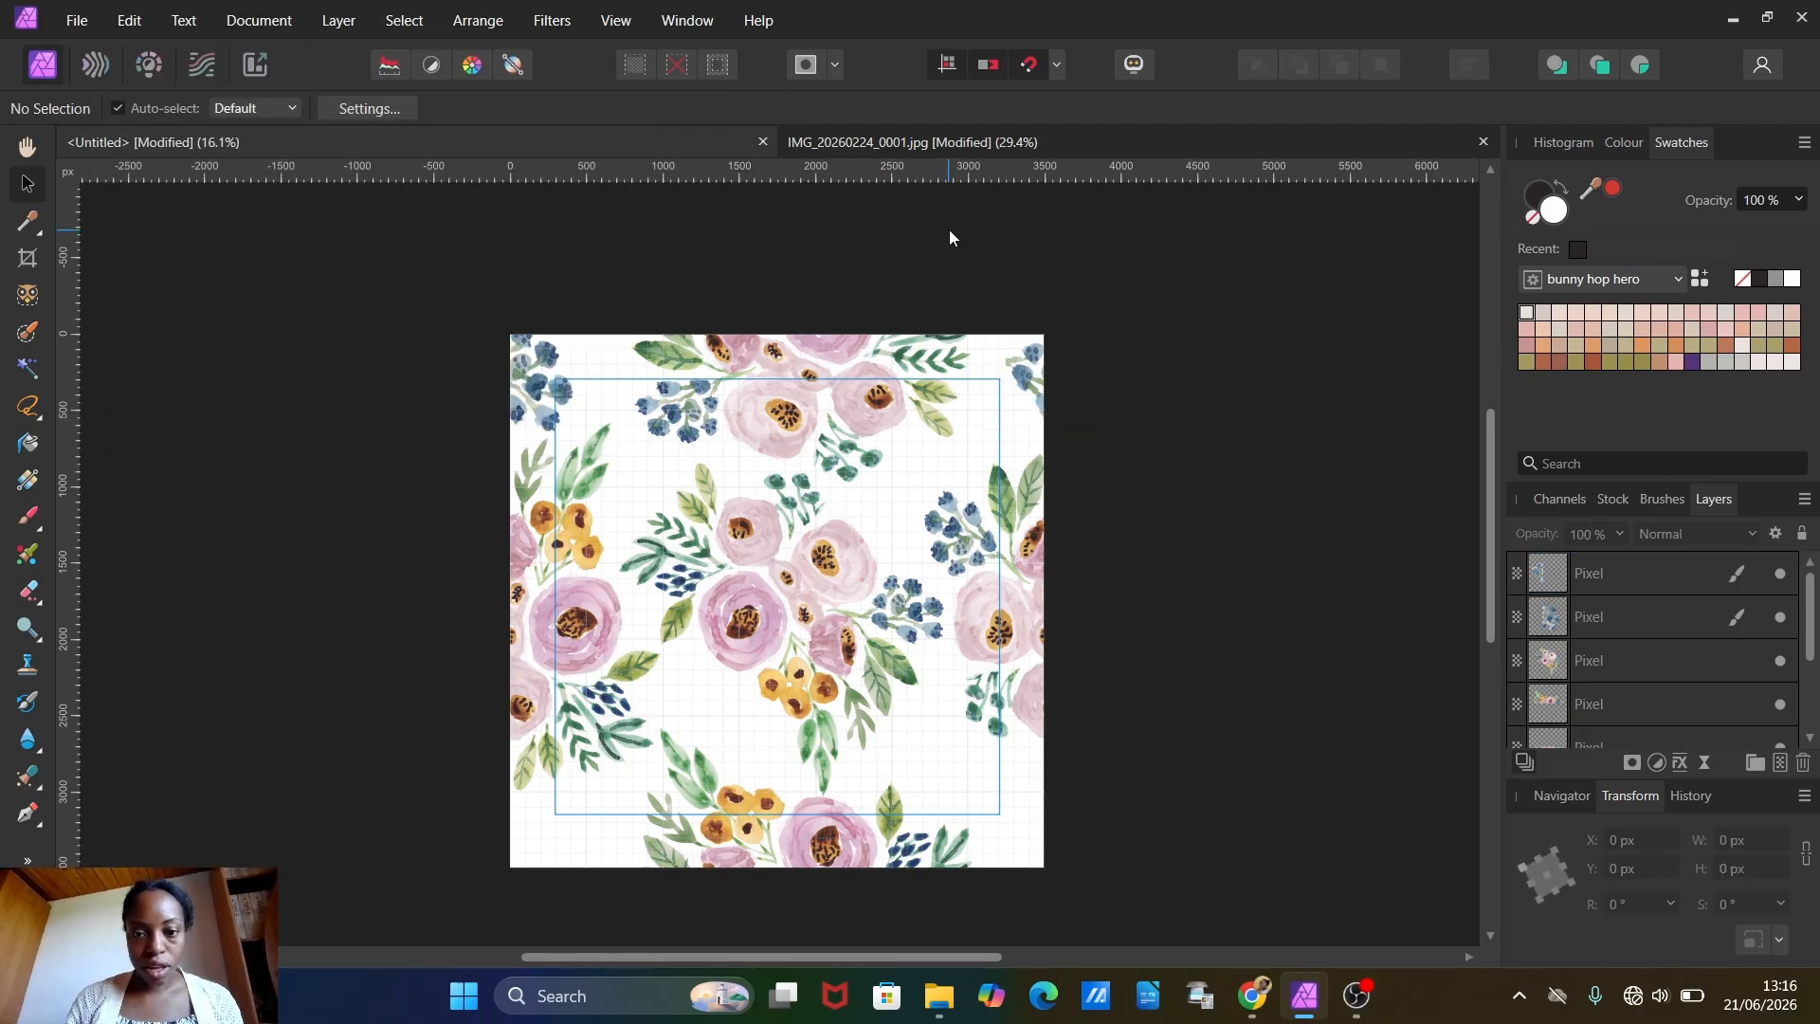
pyautogui.click(535, 379)
pyautogui.click(112, 13)
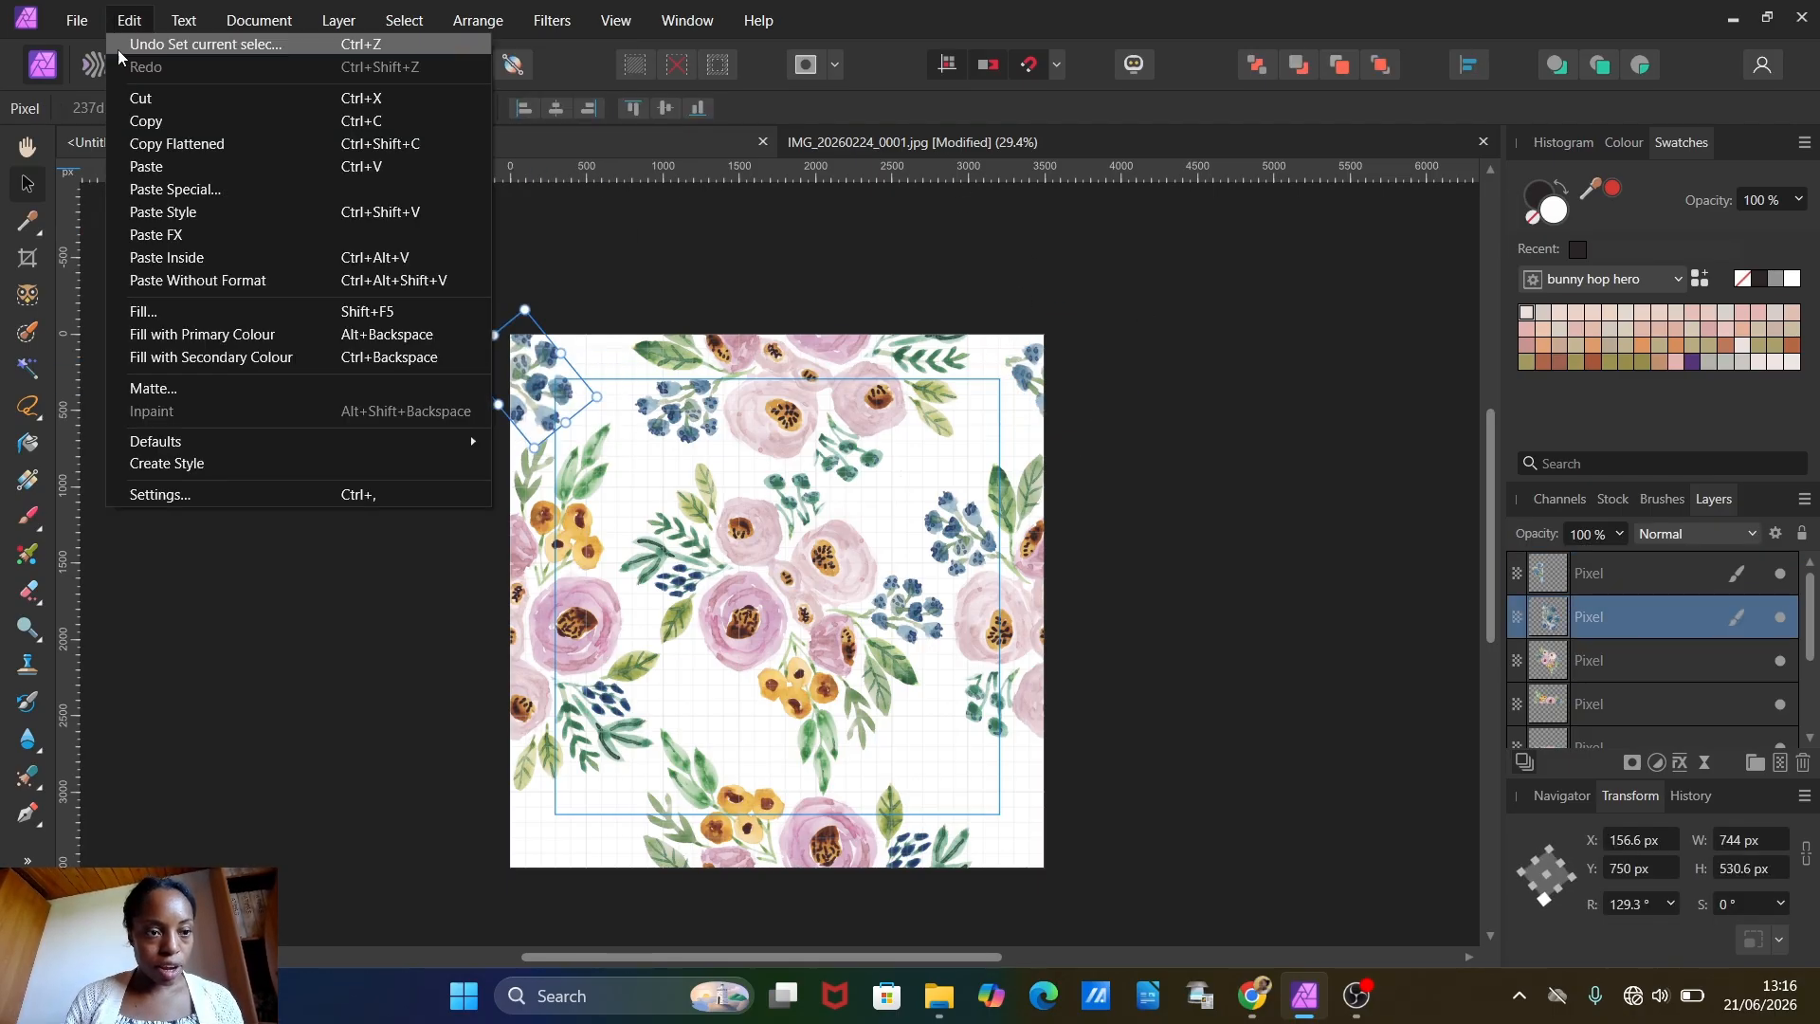
pyautogui.click(142, 156)
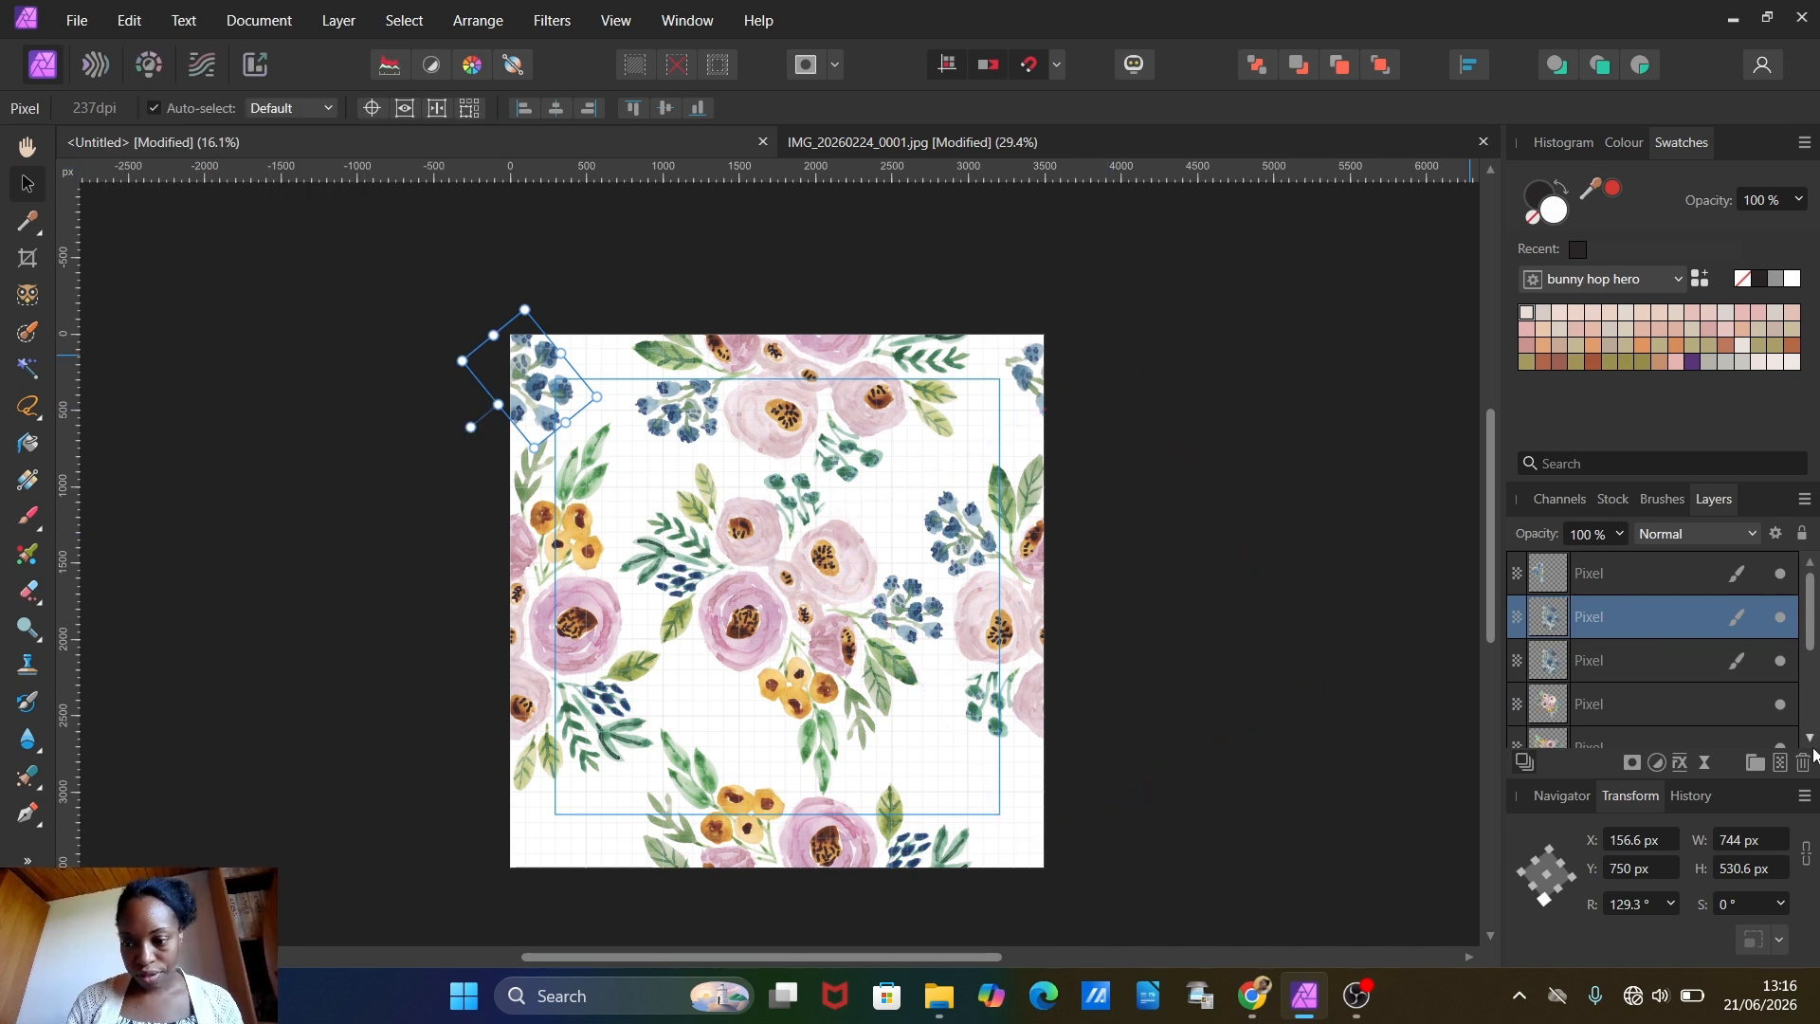
pyautogui.click(1628, 870)
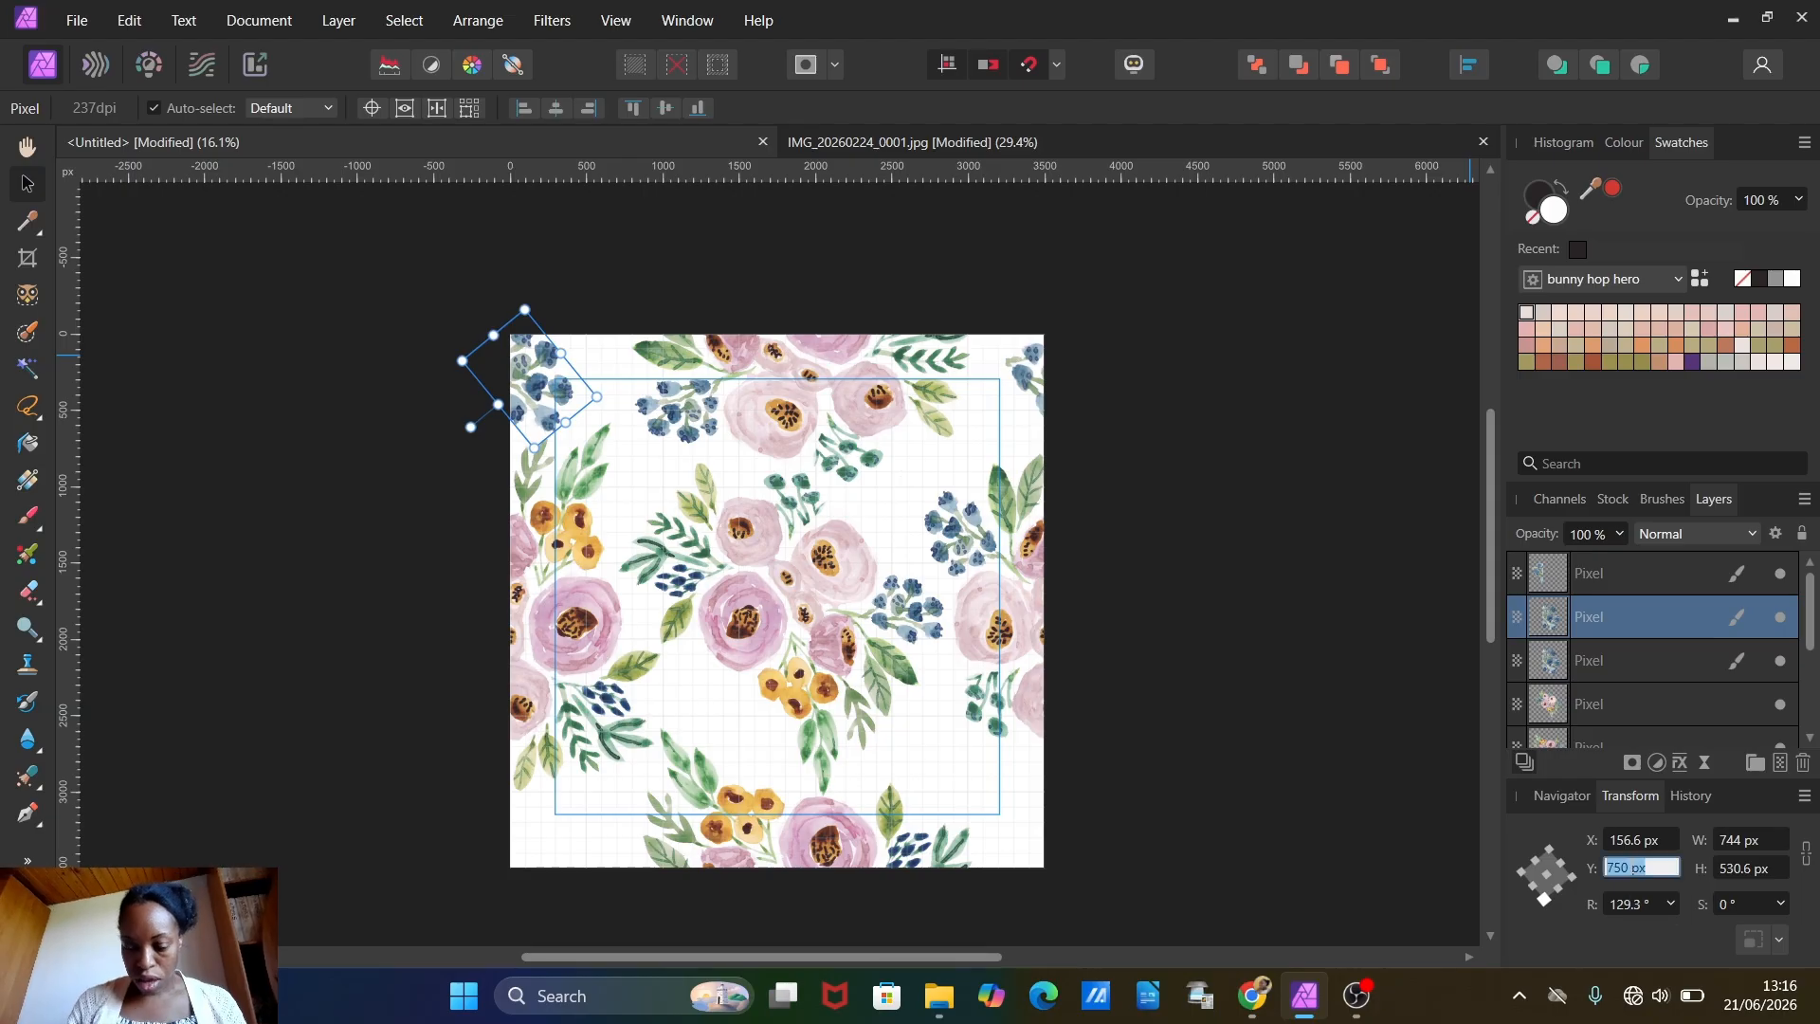
pyautogui.write('+')
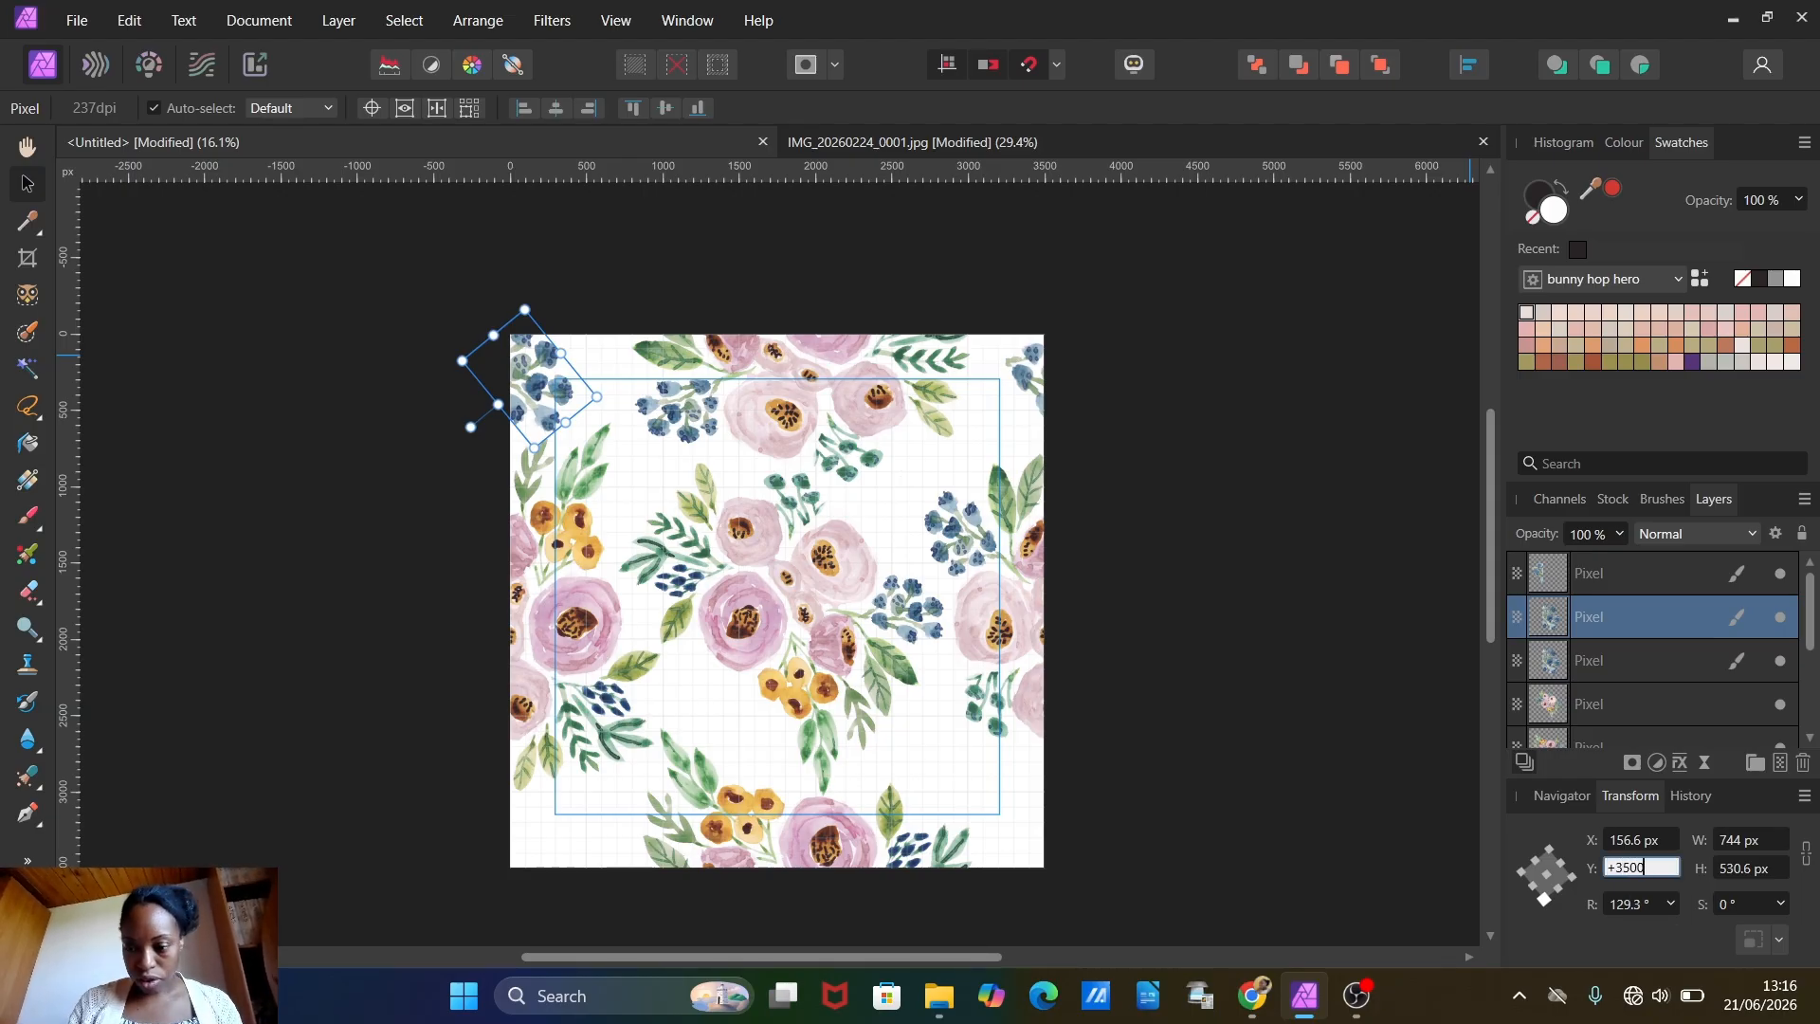
pyautogui.write('3500')
pyautogui.press('Return')
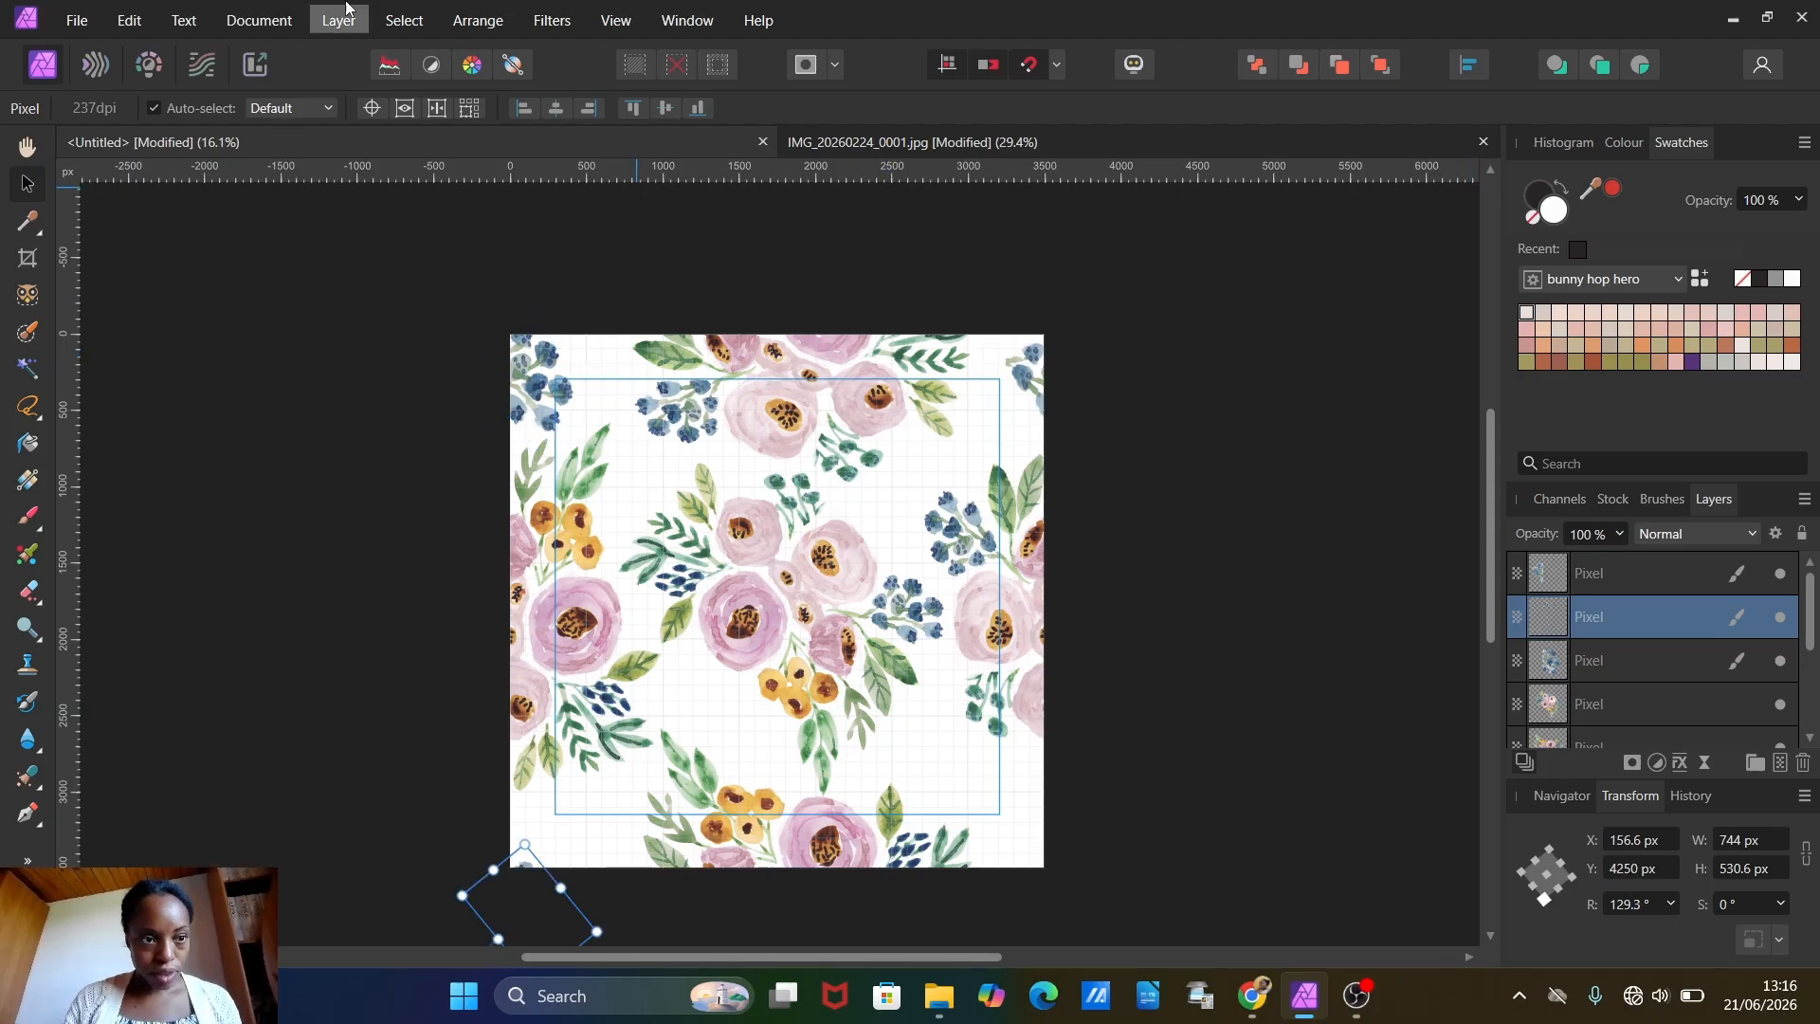
# Step: Duplicate the berry cluster at the canvas's lower-left corner and offset the duplicate's X position by +3500 px
pyautogui.click(131, 22)
pyautogui.click(140, 97)
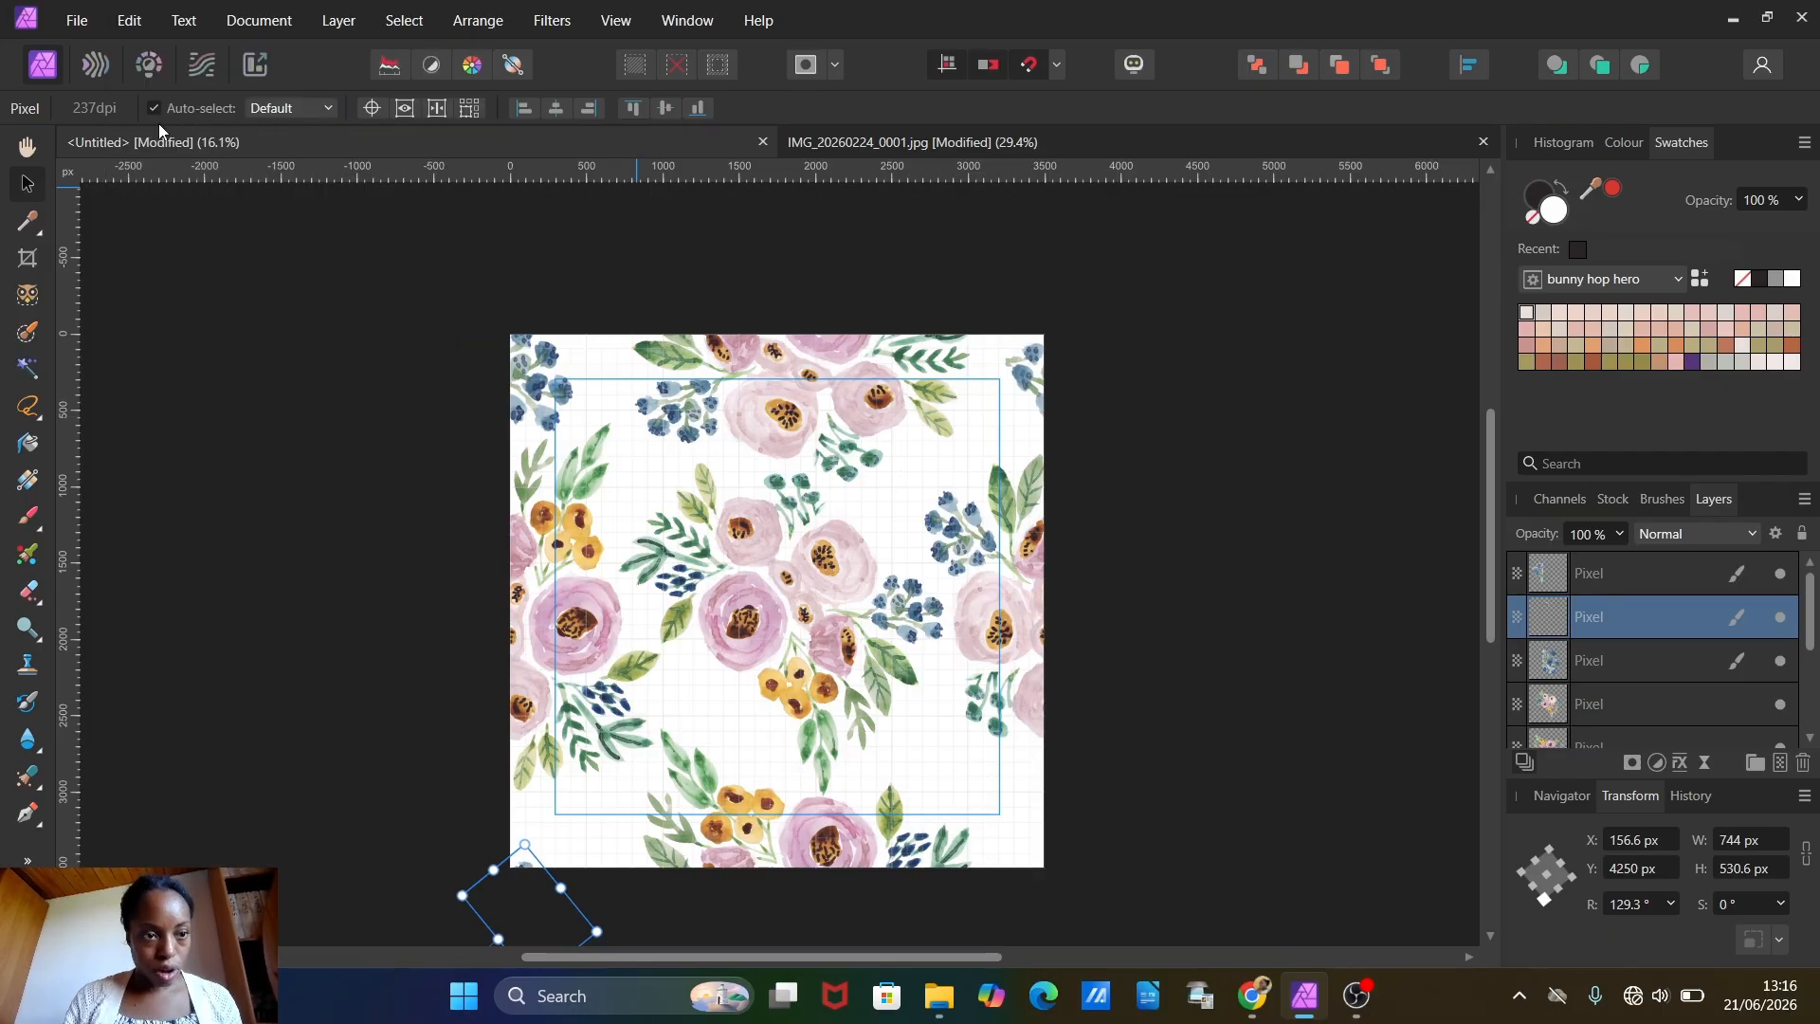
pyautogui.click(130, 20)
pyautogui.click(146, 167)
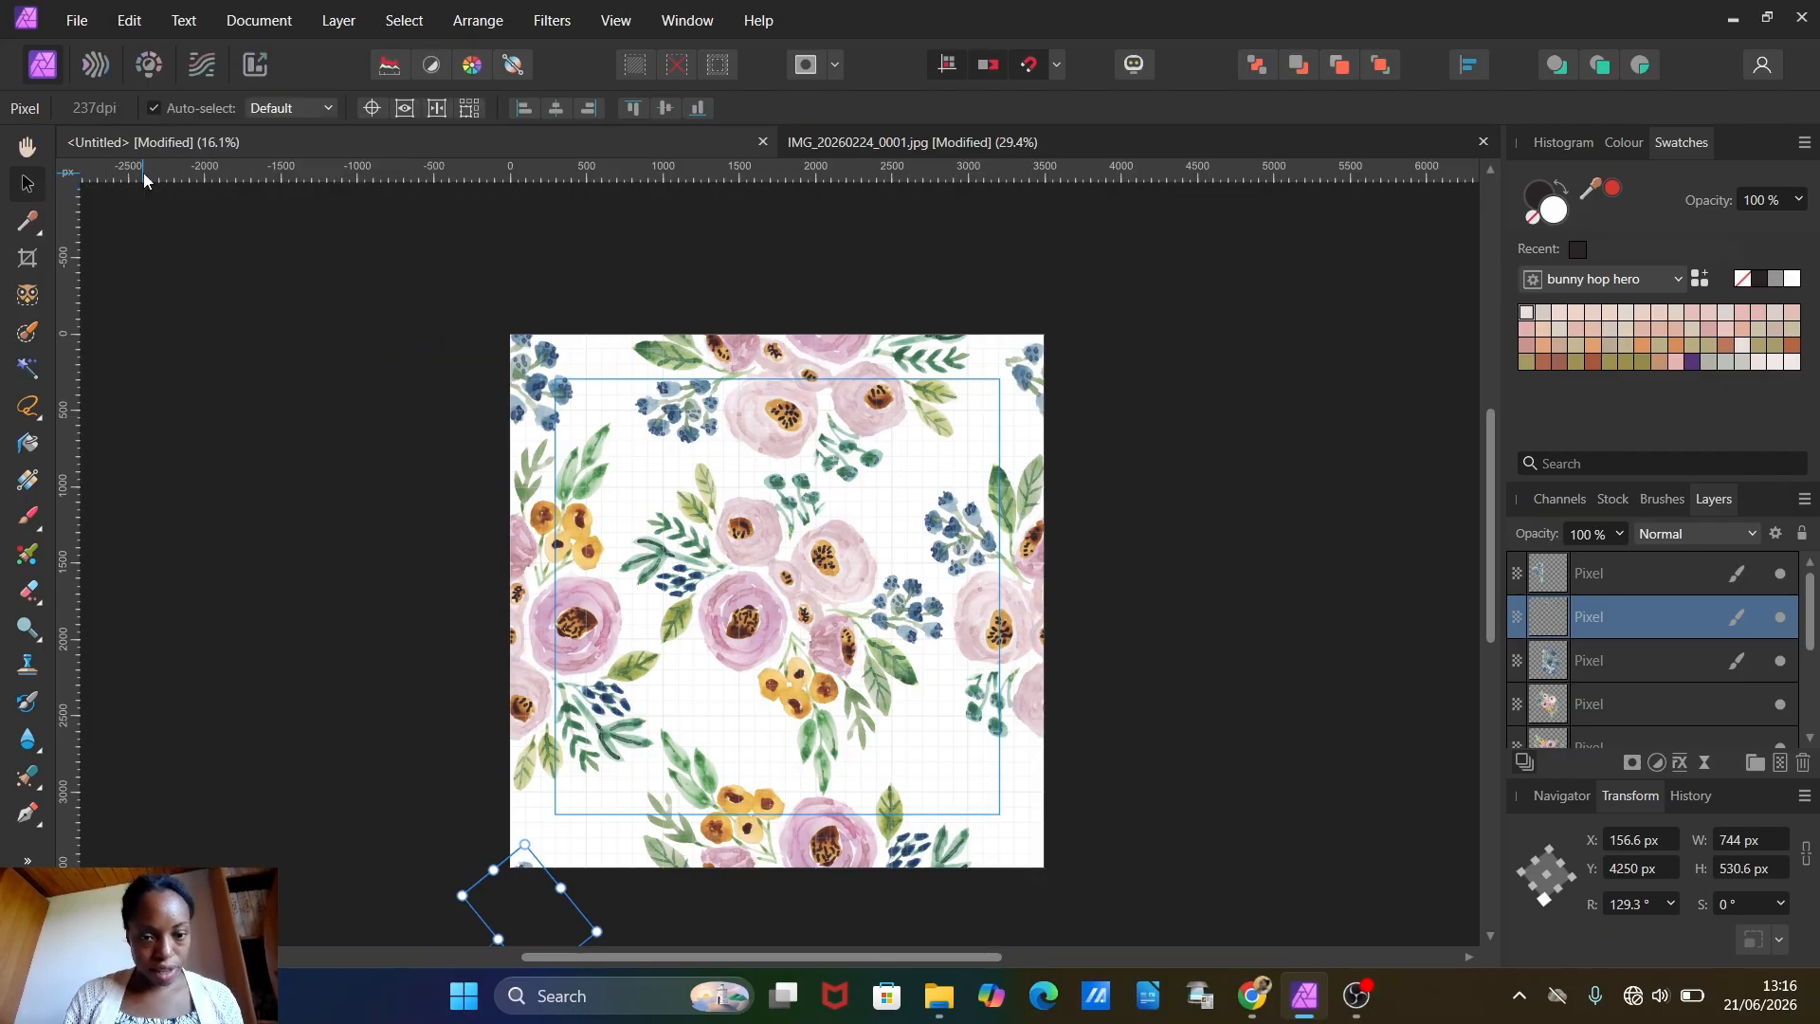
pyautogui.click(1635, 839)
pyautogui.write('+3500')
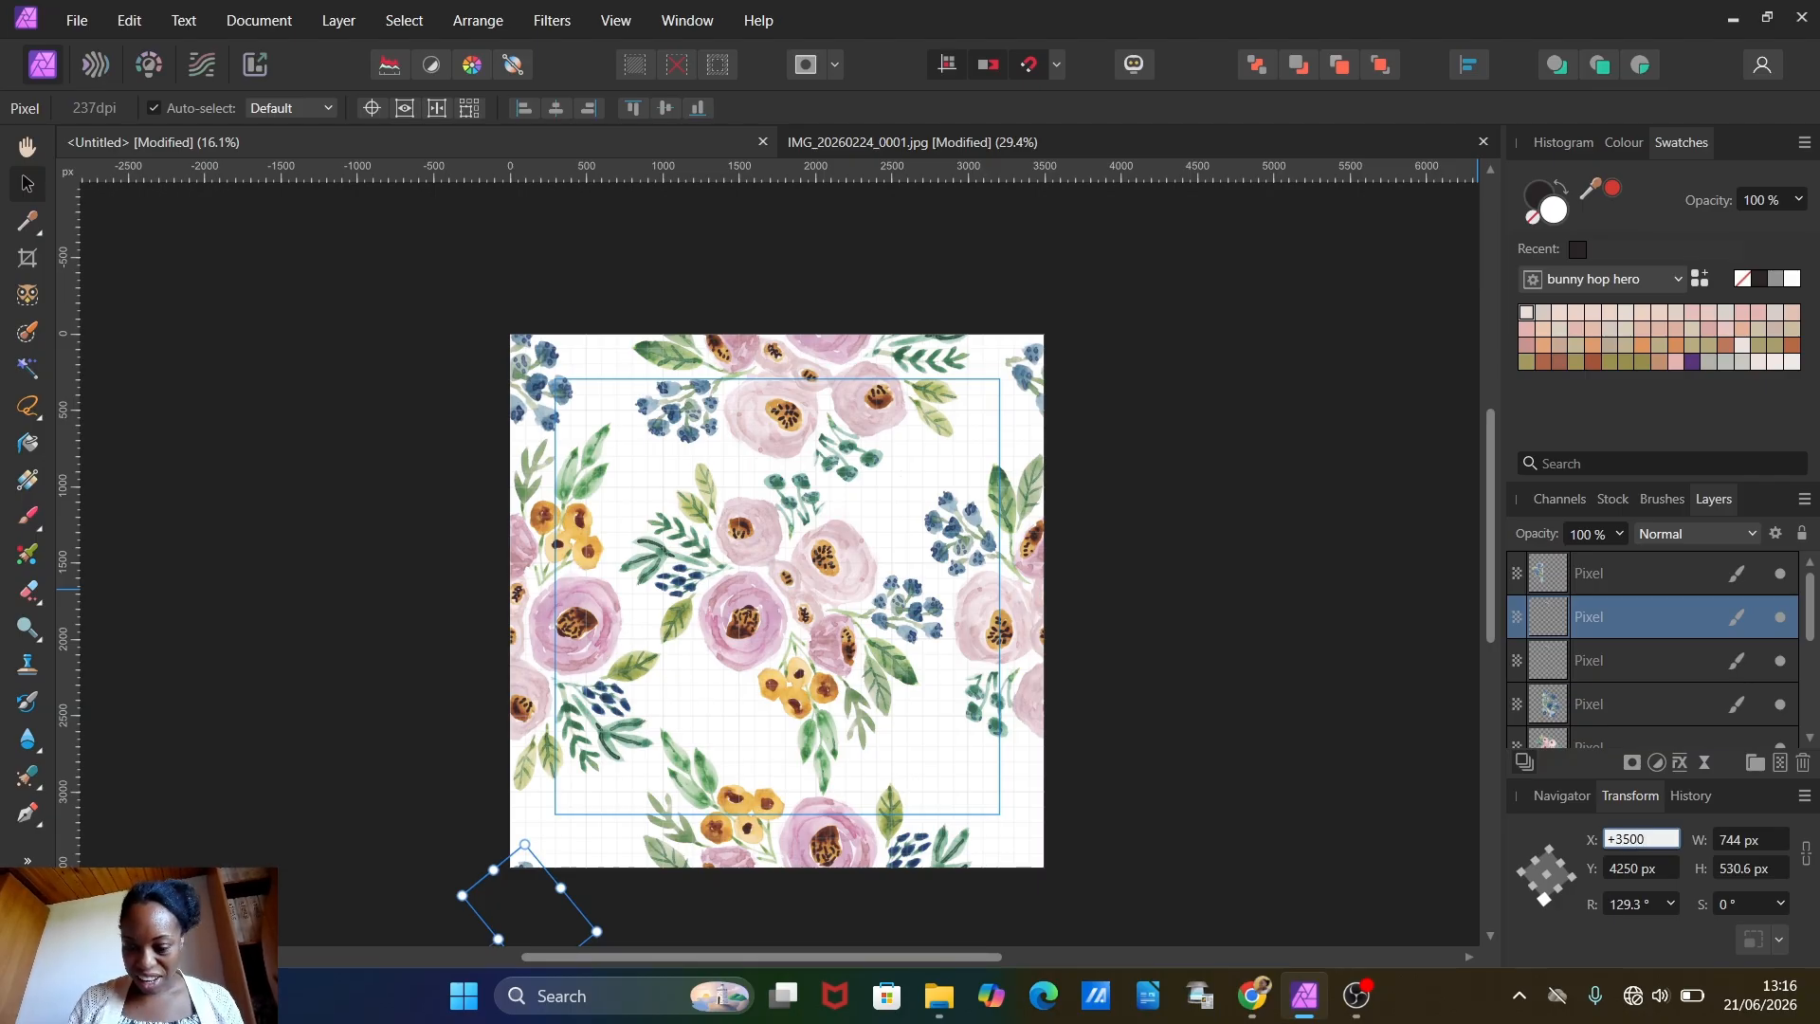
pyautogui.press('Return')
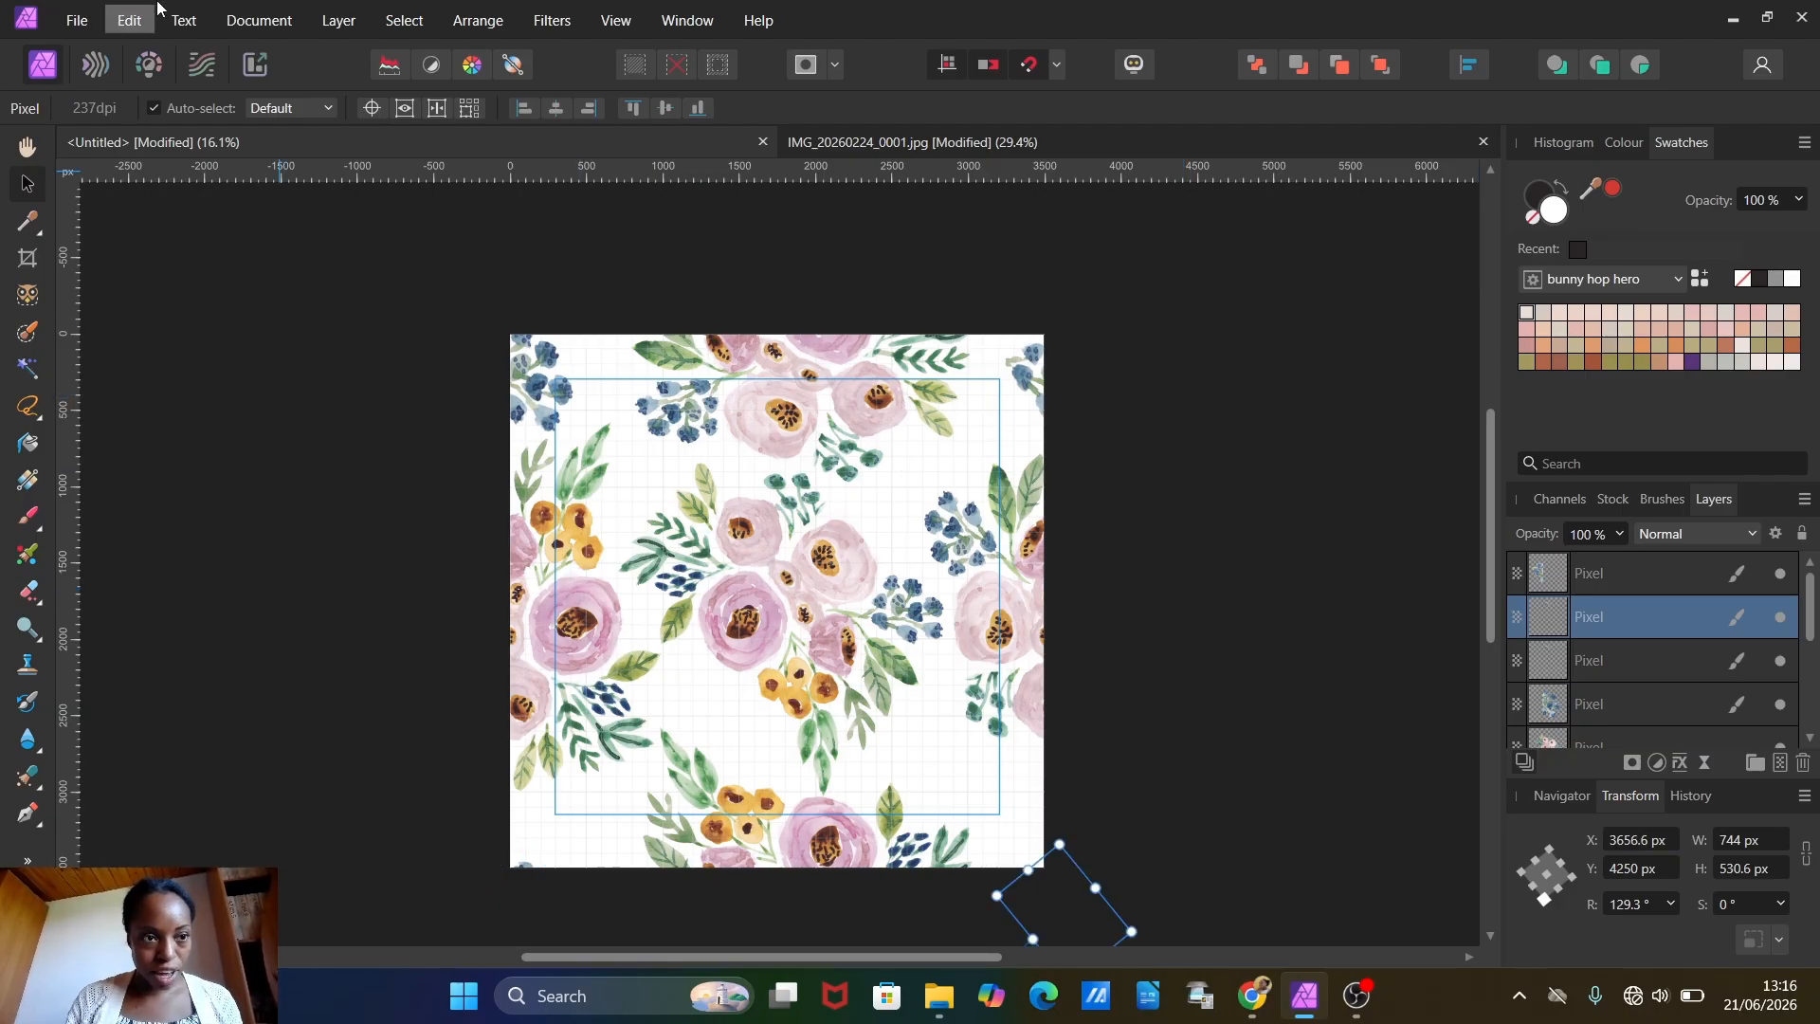
# Step: Paste another berry cluster, rotate it to about -118.5° and fit it beside the upper-right blue berries at about 659 px wide
pyautogui.click(105, 10)
pyautogui.click(146, 167)
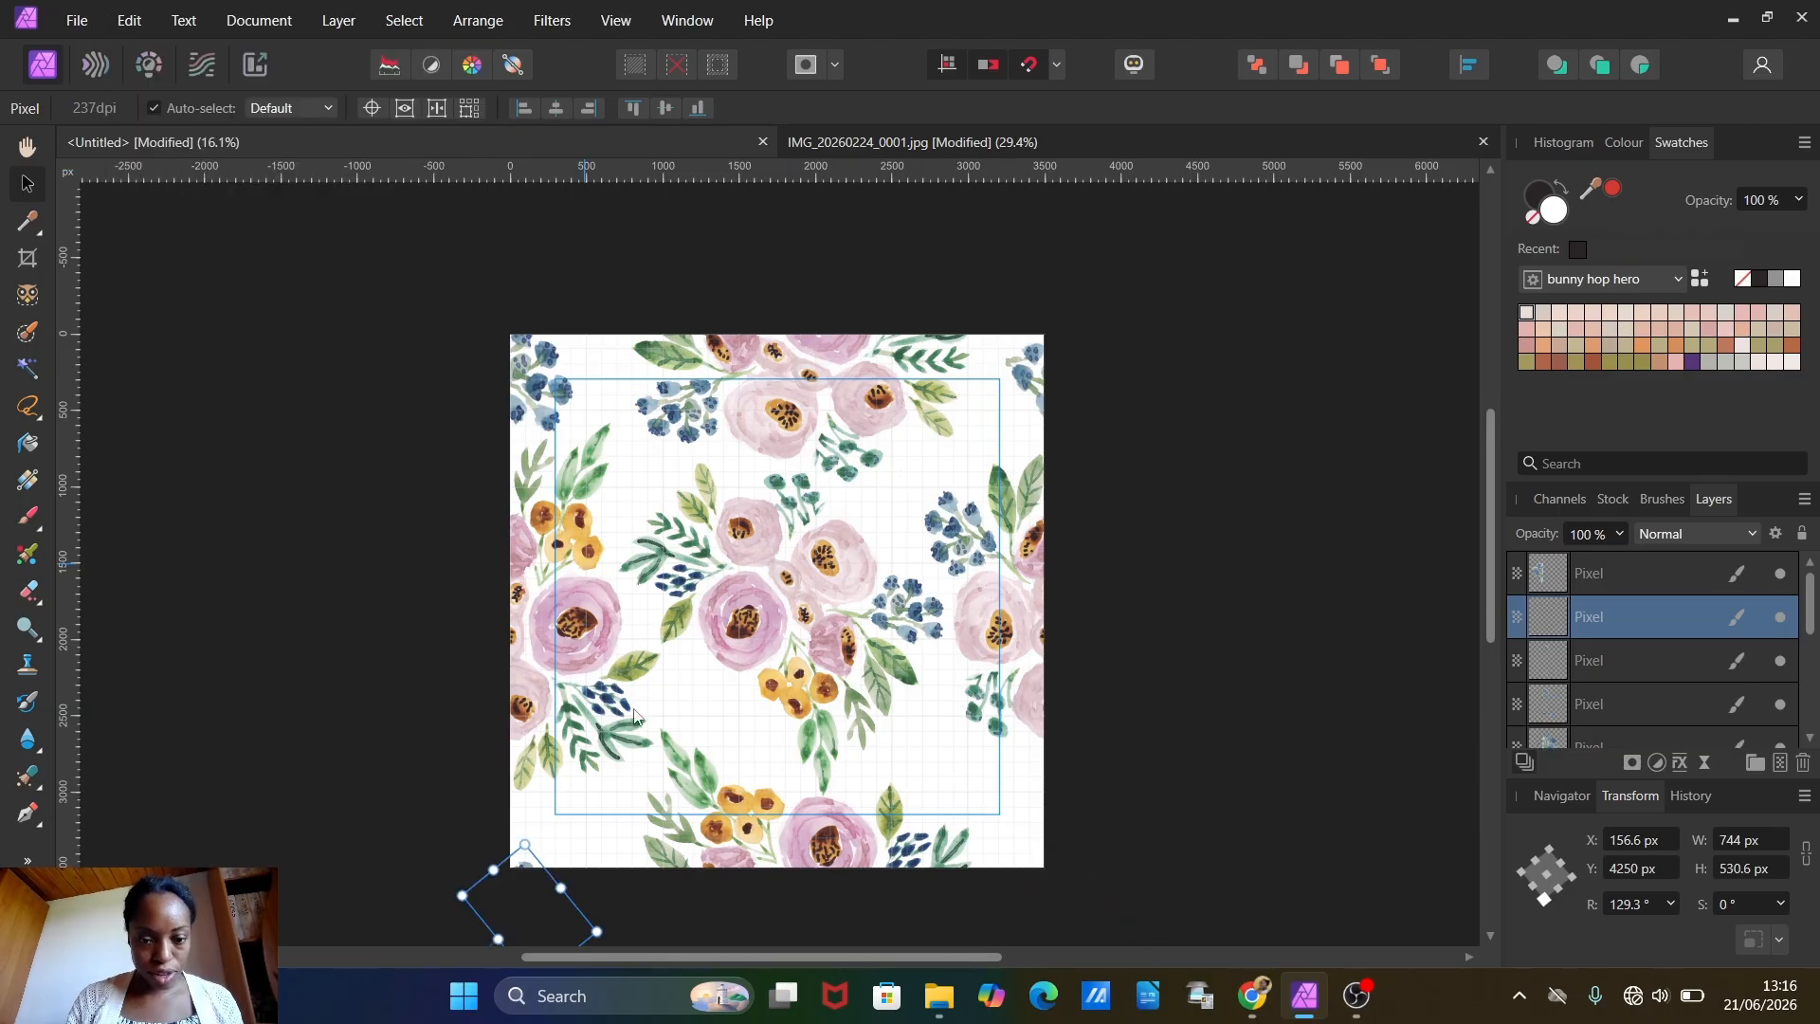
pyautogui.moveTo(517, 893); pyautogui.dragTo(668, 473)
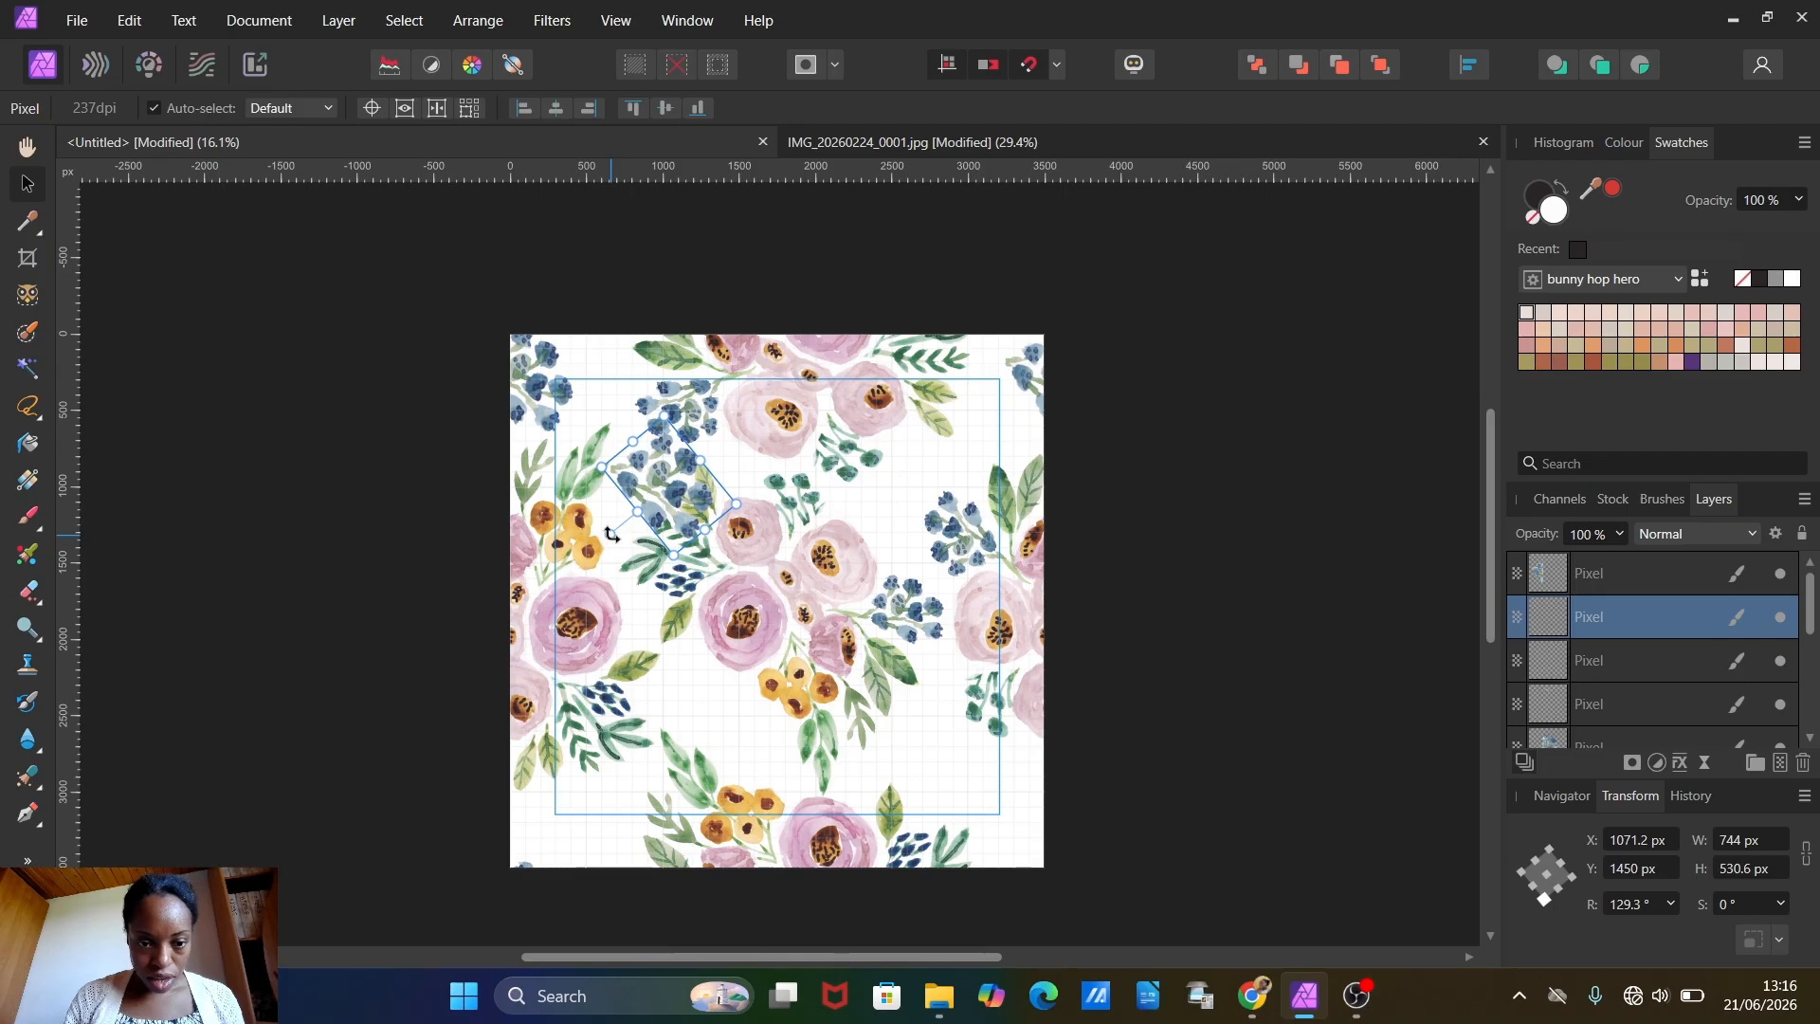
pyautogui.moveTo(611, 535); pyautogui.dragTo(772, 547)
pyautogui.moveTo(698, 471); pyautogui.dragTo(922, 496)
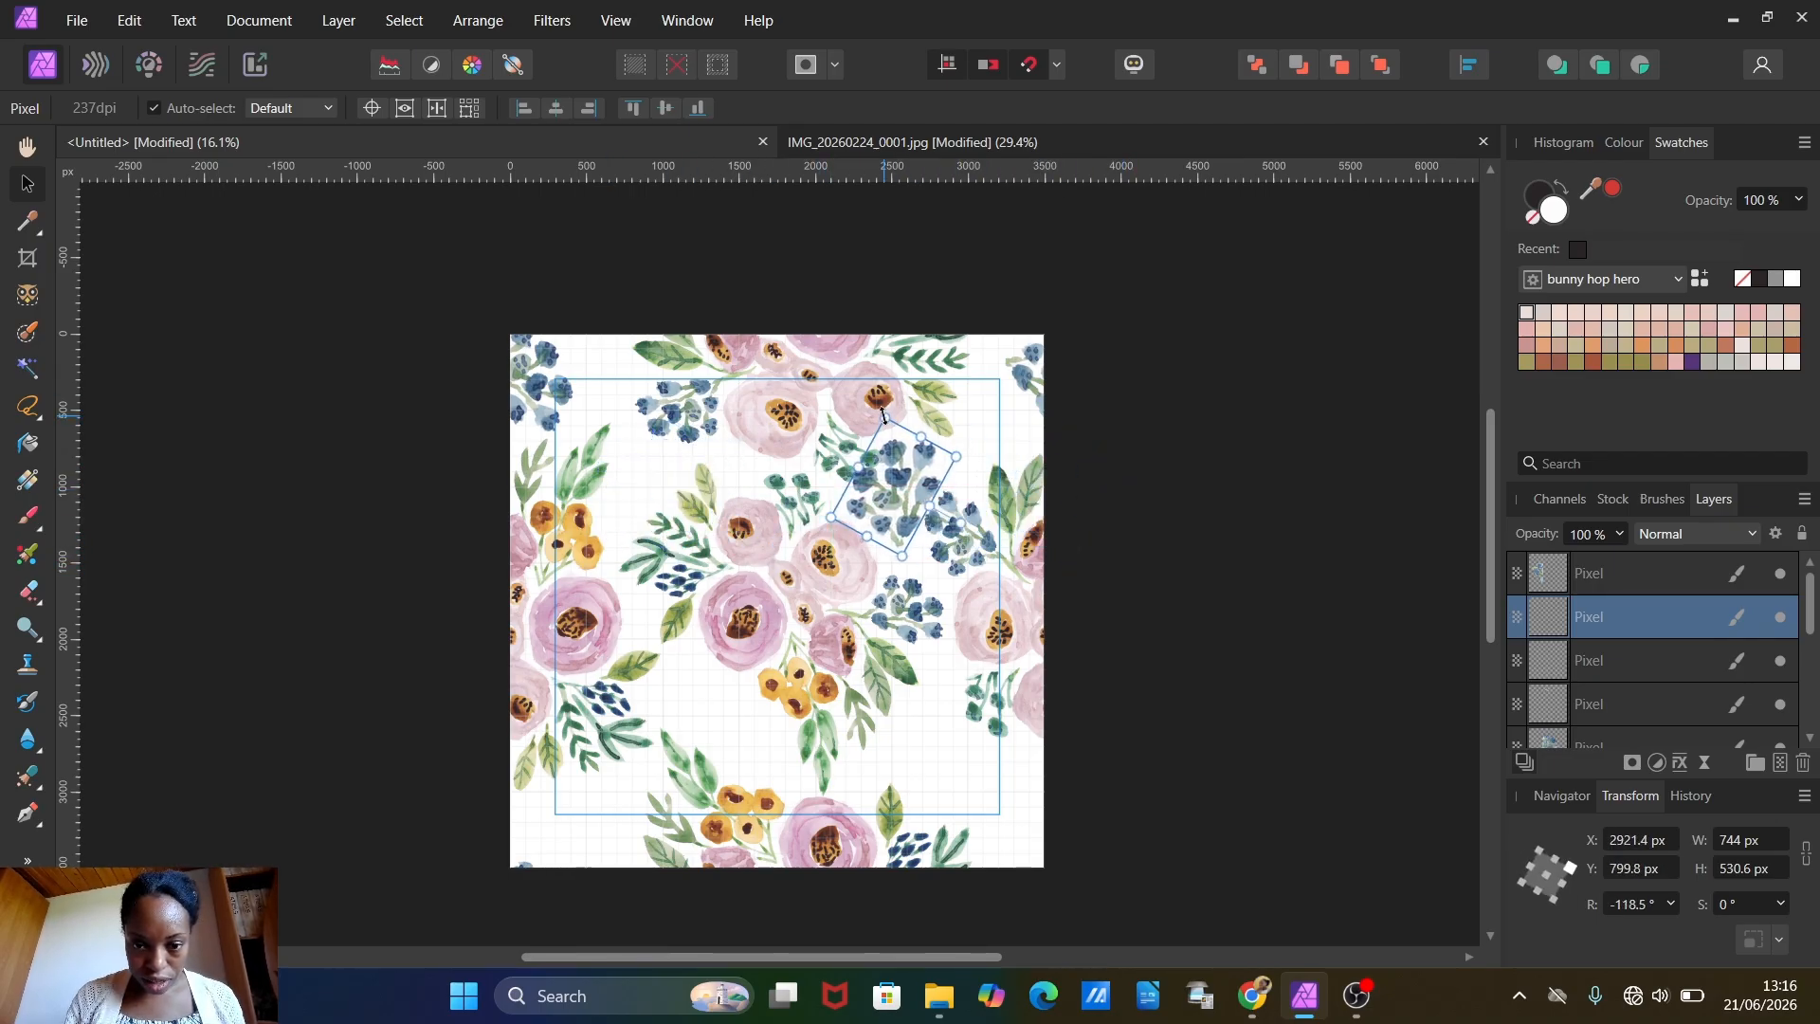
pyautogui.moveTo(883, 415); pyautogui.dragTo(886, 432)
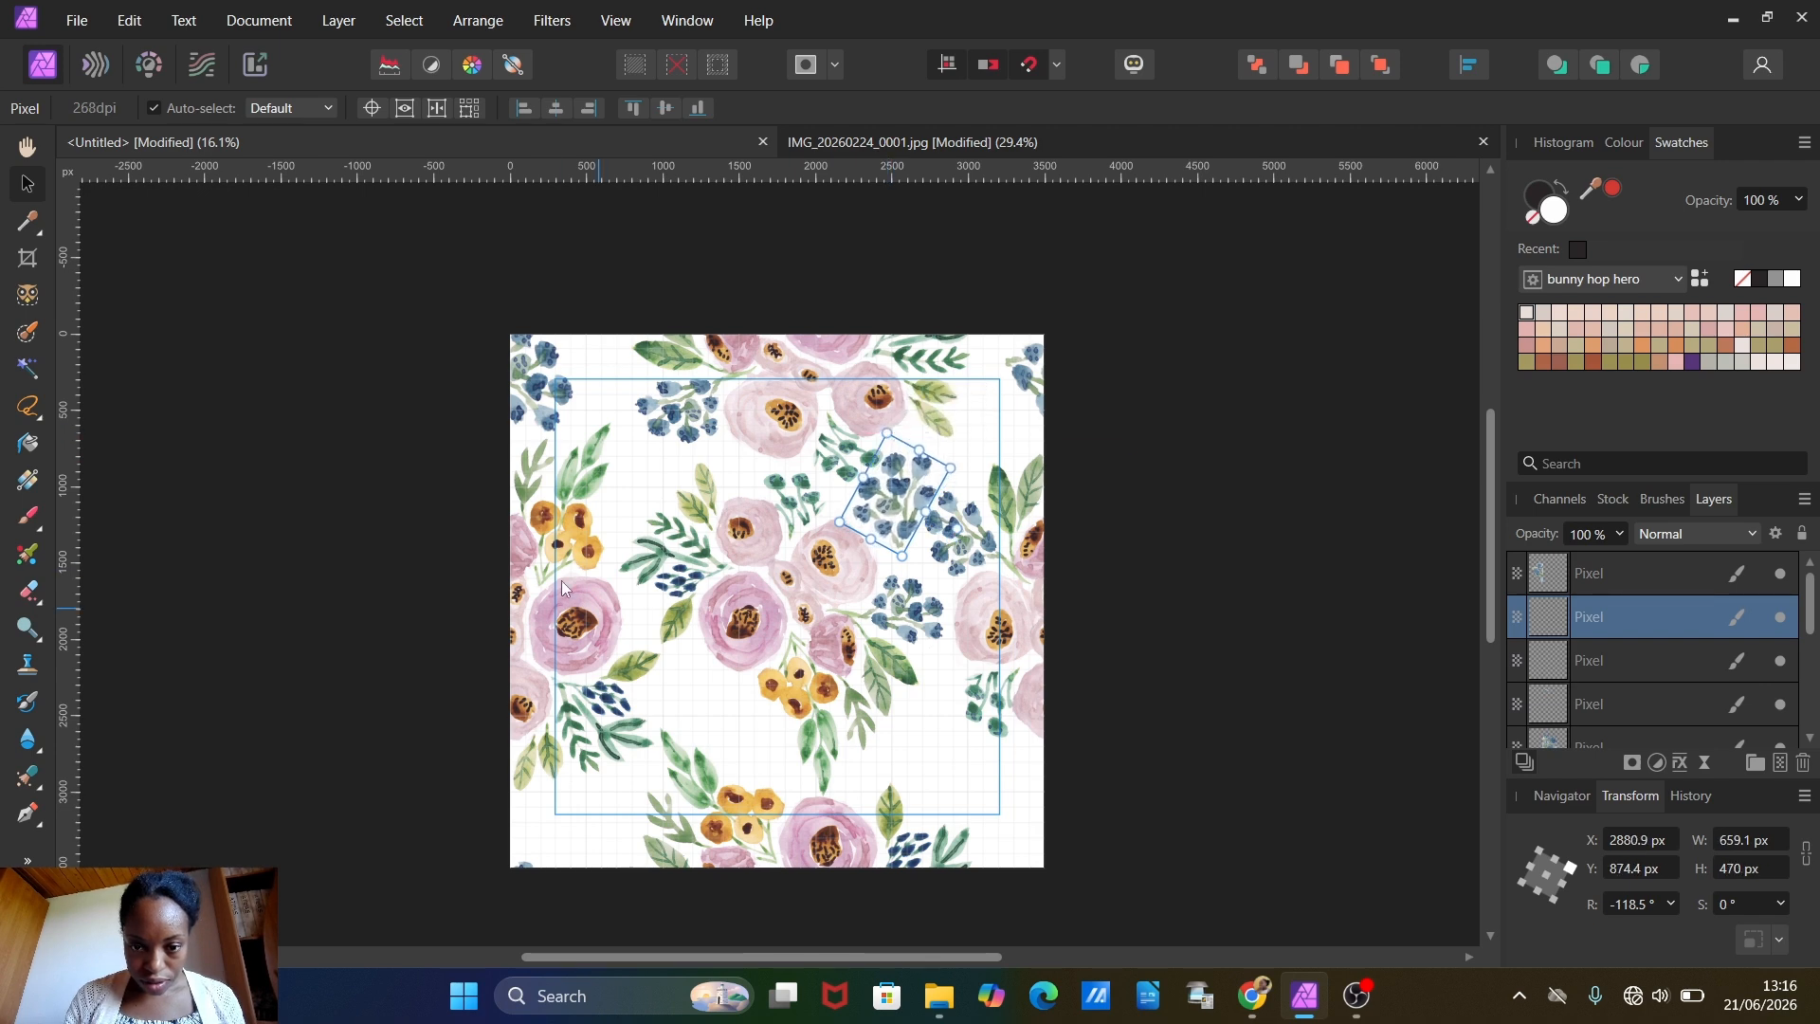
# Step: Paste two more berry clusters into the gaps below the centre bouquet's left side and near the lower-right corner, the latter rotated to about -55.7°
pyautogui.click(130, 21)
pyautogui.click(156, 177)
pyautogui.moveTo(685, 484); pyautogui.dragTo(950, 718)
pyautogui.click(130, 21)
pyautogui.click(157, 177)
pyautogui.moveTo(872, 772); pyautogui.dragTo(1024, 654)
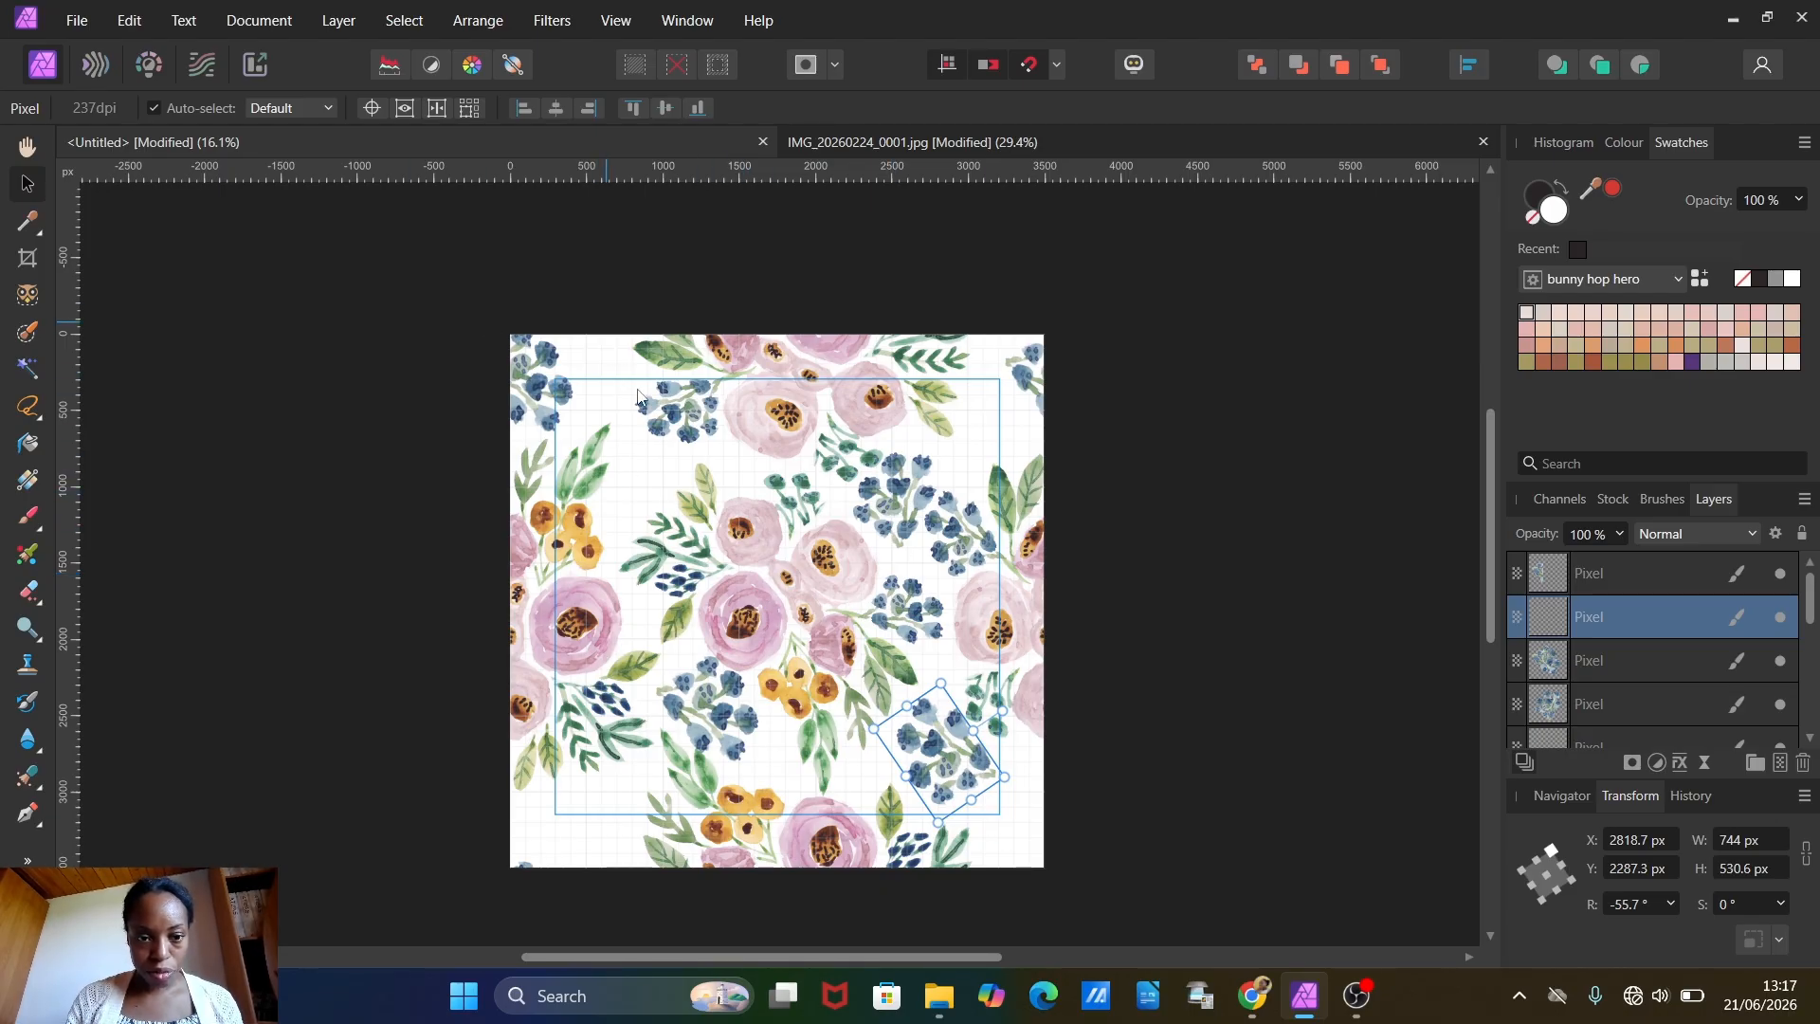
# Step: In the scanned bouquet image, clear the berry selection and draw a freehand selection around the yellow flower cluster
pyautogui.click(912, 138)
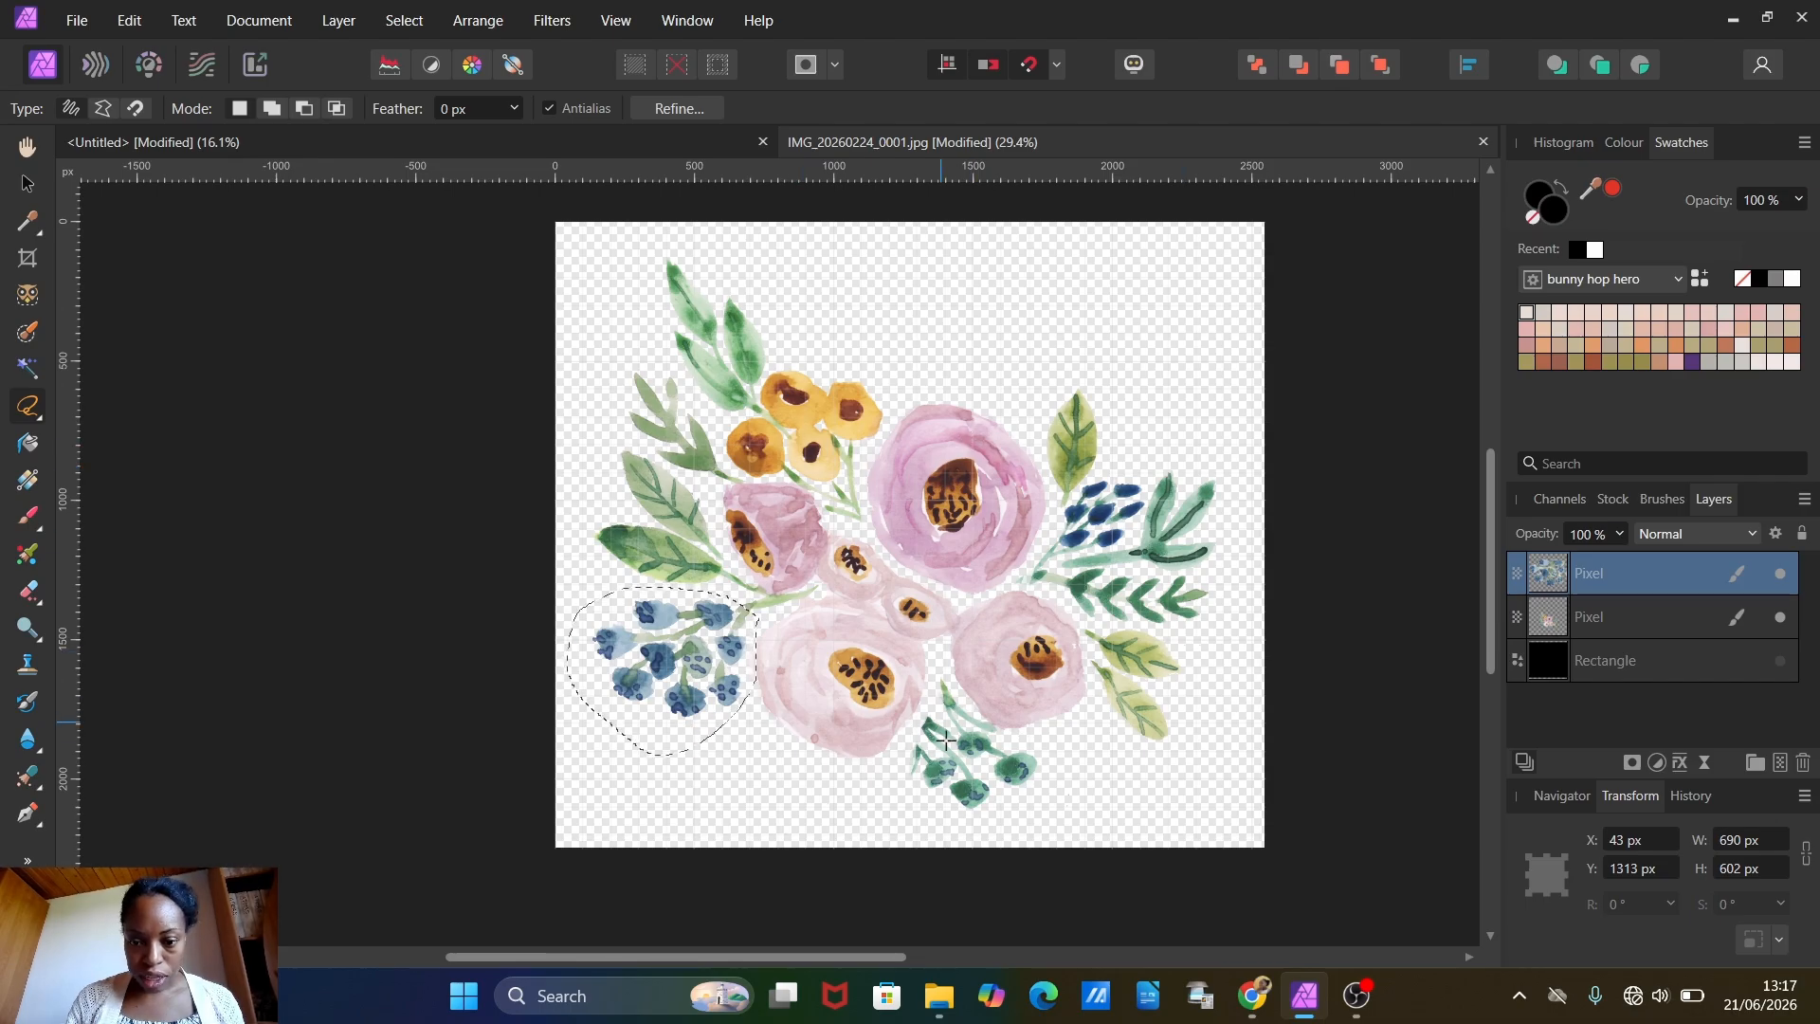
pyautogui.click(404, 20)
pyautogui.click(400, 68)
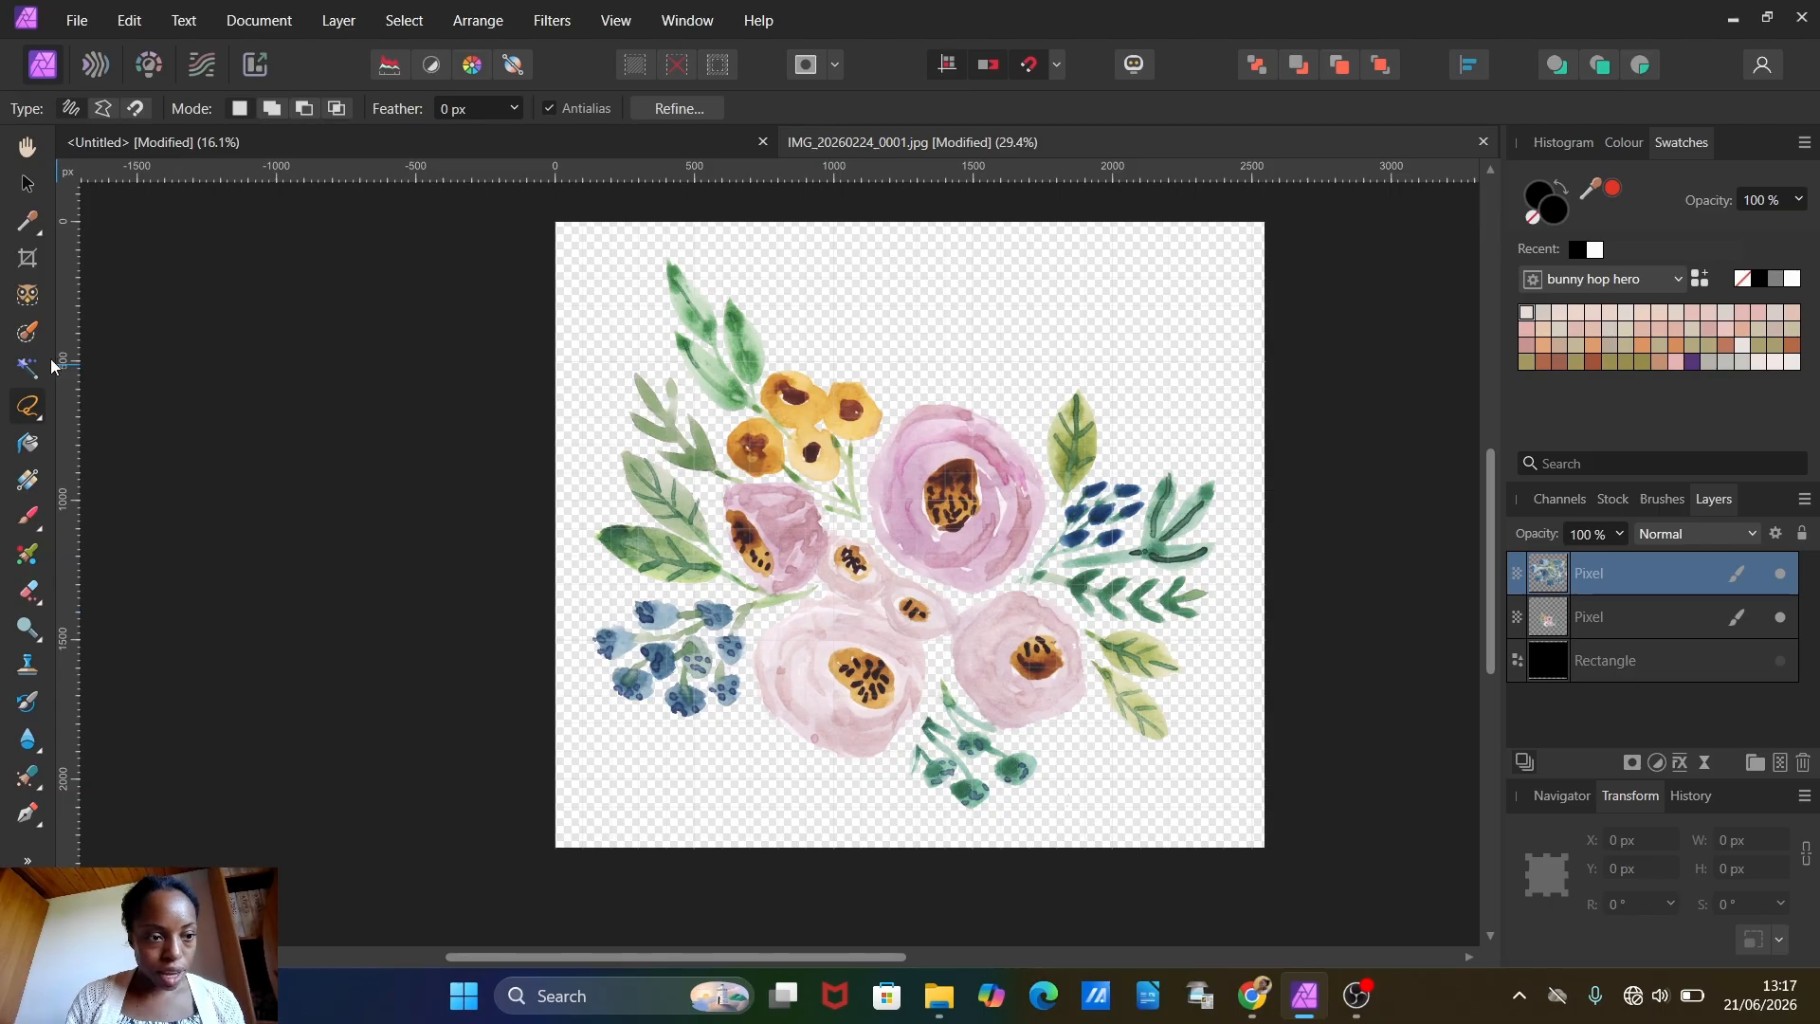
pyautogui.click(38, 423)
pyautogui.click(123, 524)
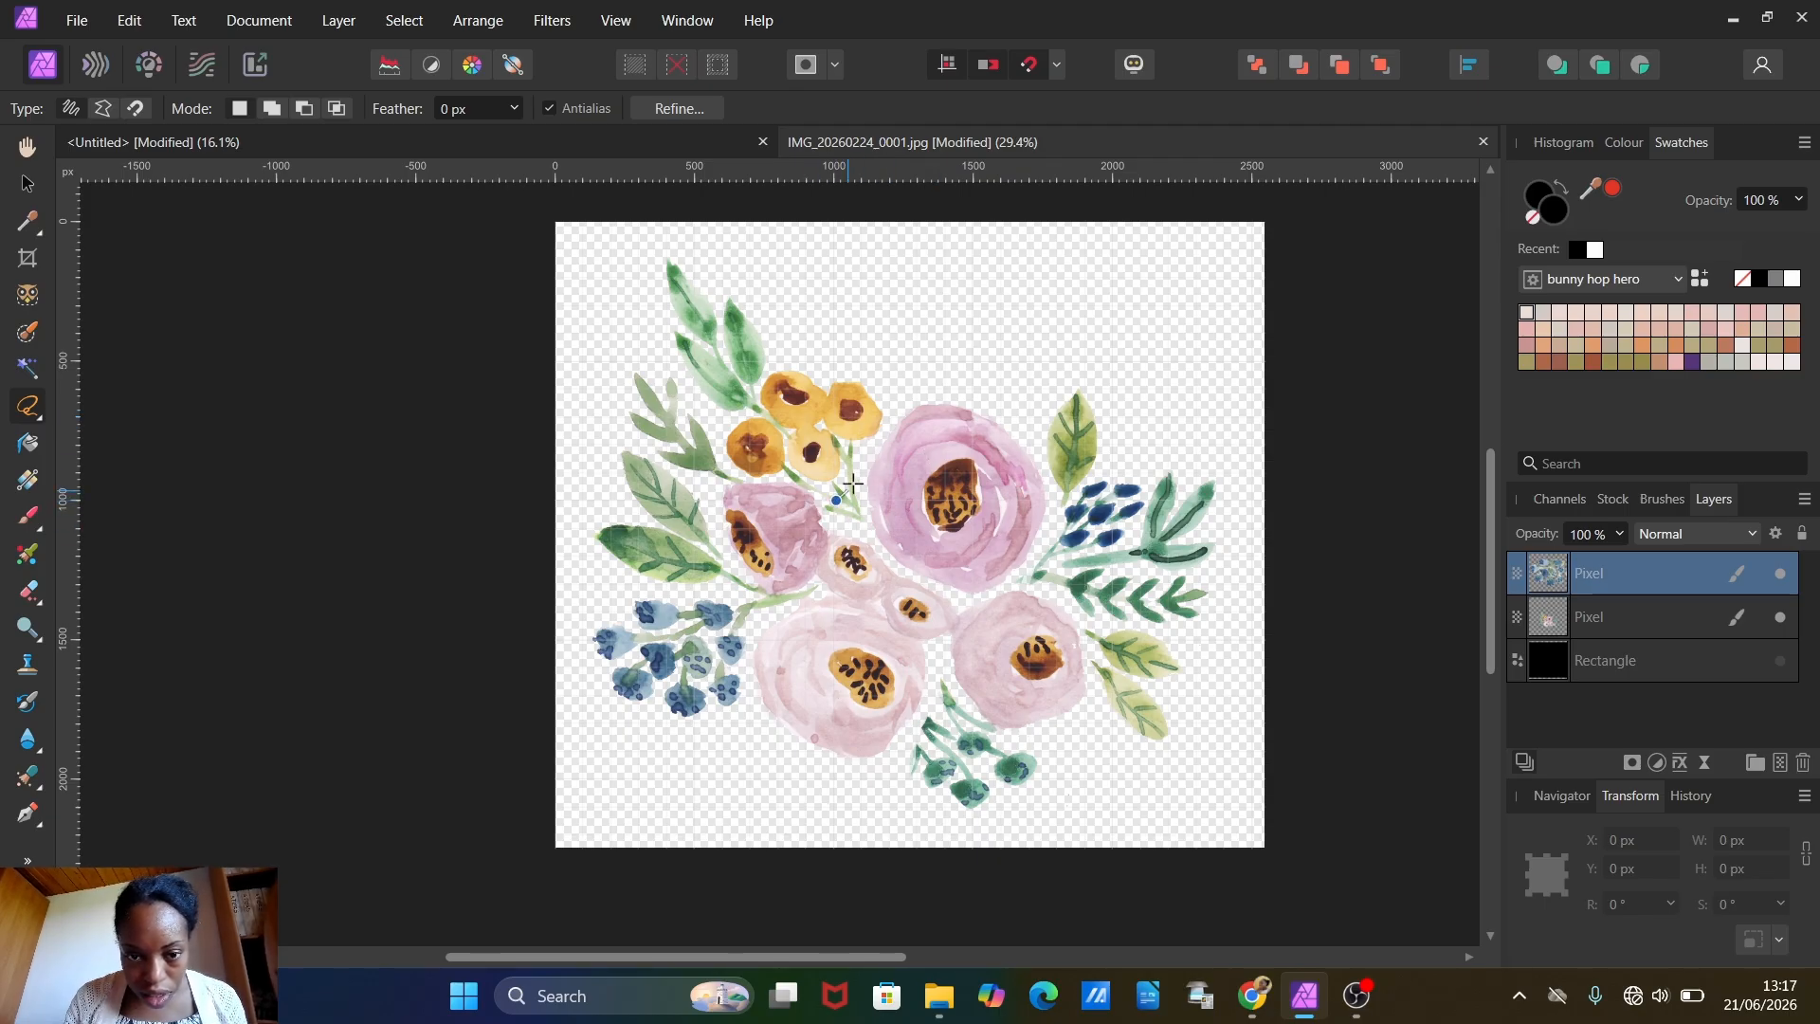
pyautogui.moveTo(804, 350)
pyautogui.mouseDown()
pyautogui.moveTo(743, 372)
pyautogui.moveTo(727, 461)
pyautogui.mouseUp()
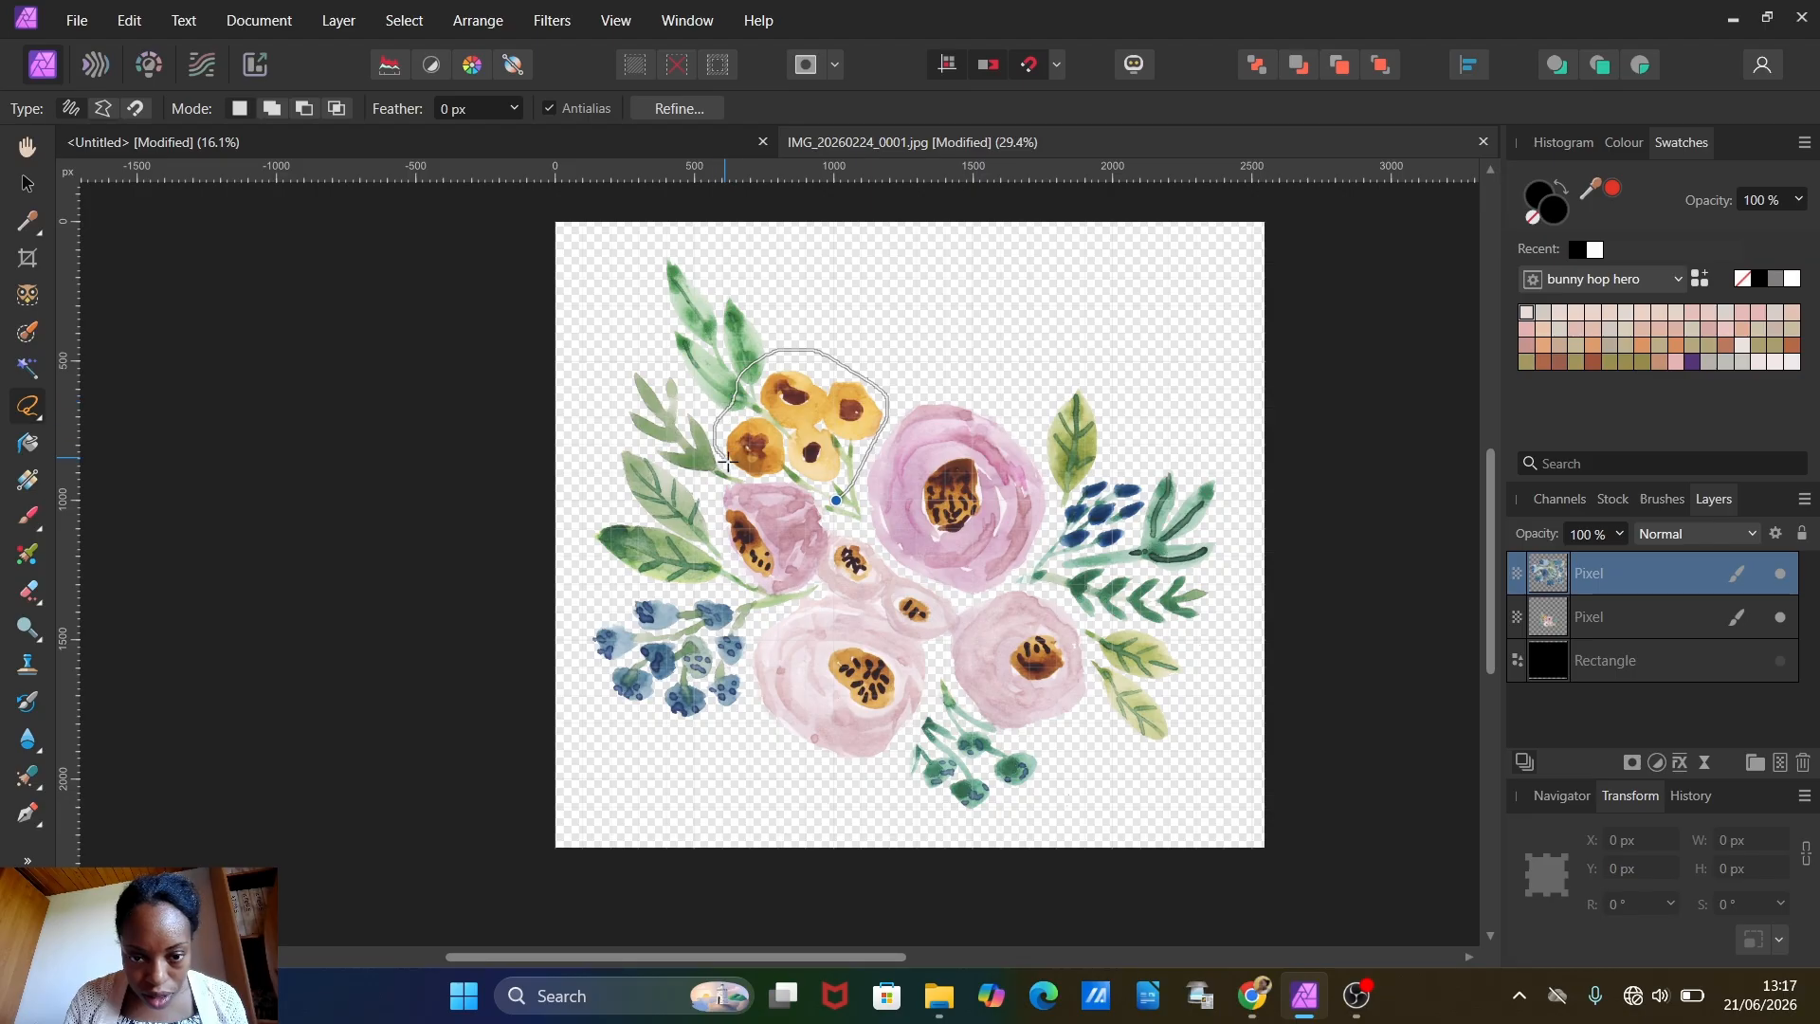
pyautogui.moveTo(828, 494); pyautogui.dragTo(834, 499)
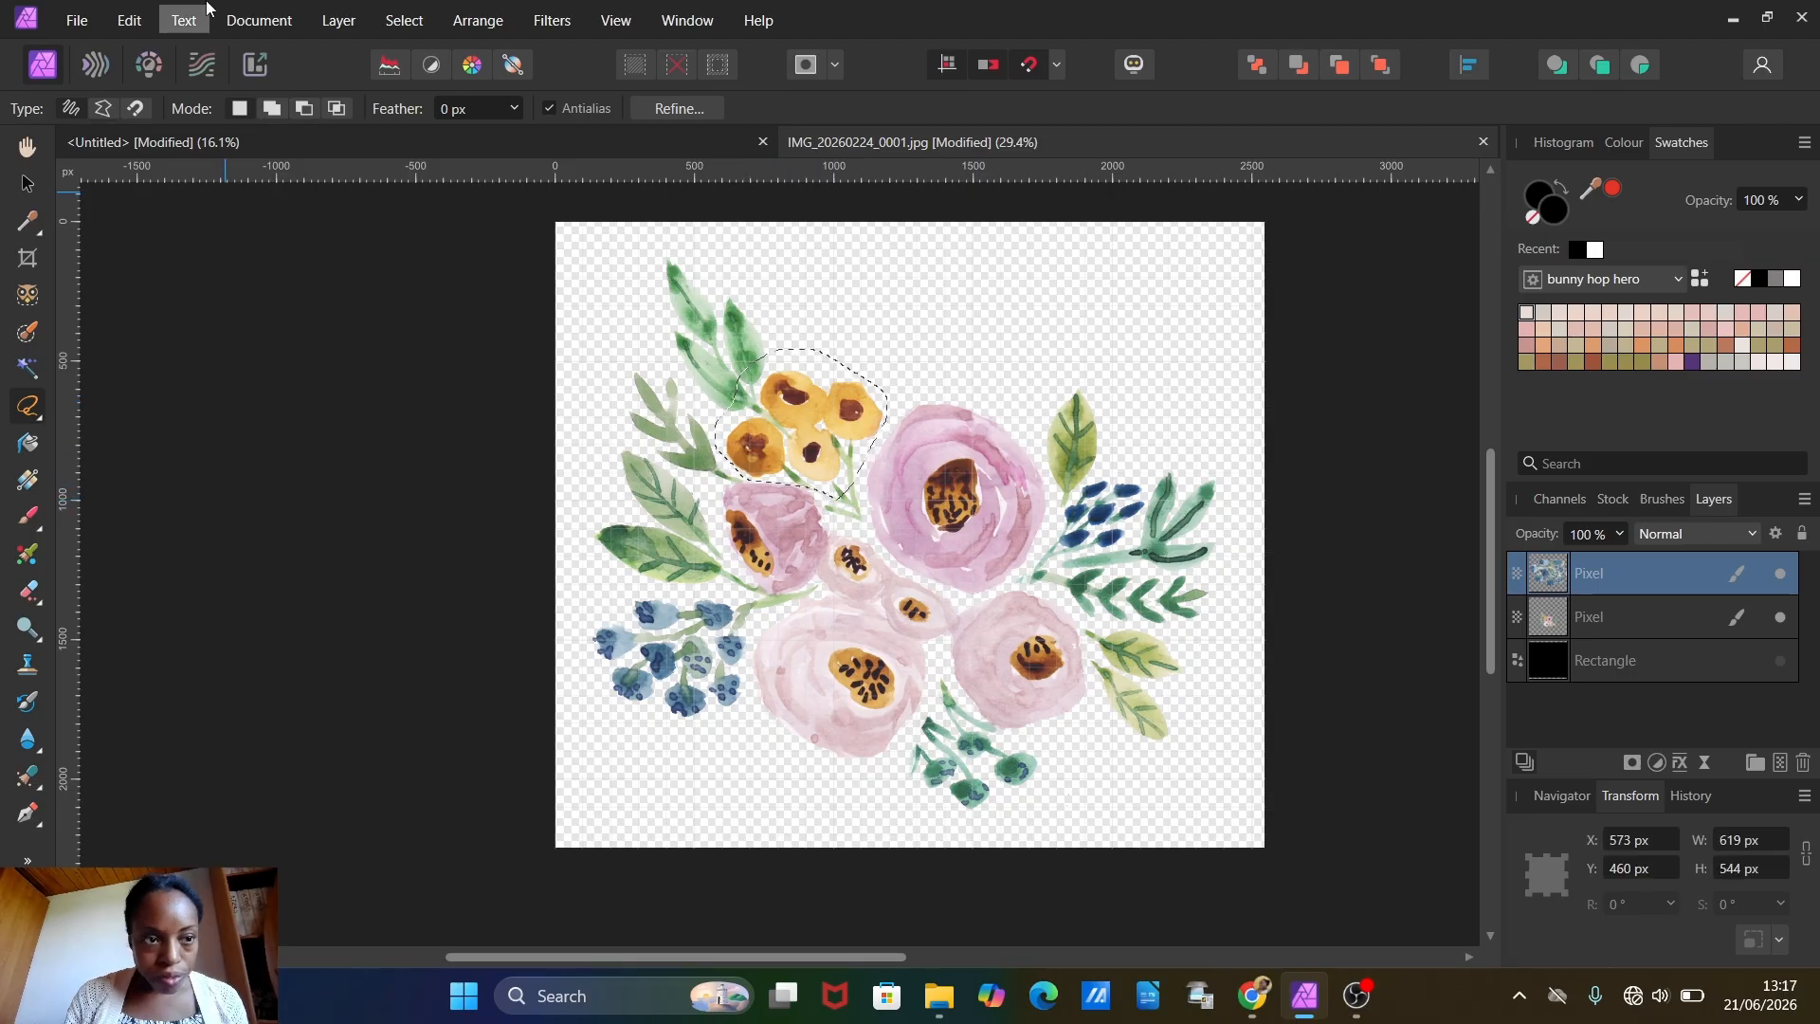
# Step: Copy the yellow flower cluster, paste it into the untitled document and move it just below the upper-left blue berries
pyautogui.click(130, 20)
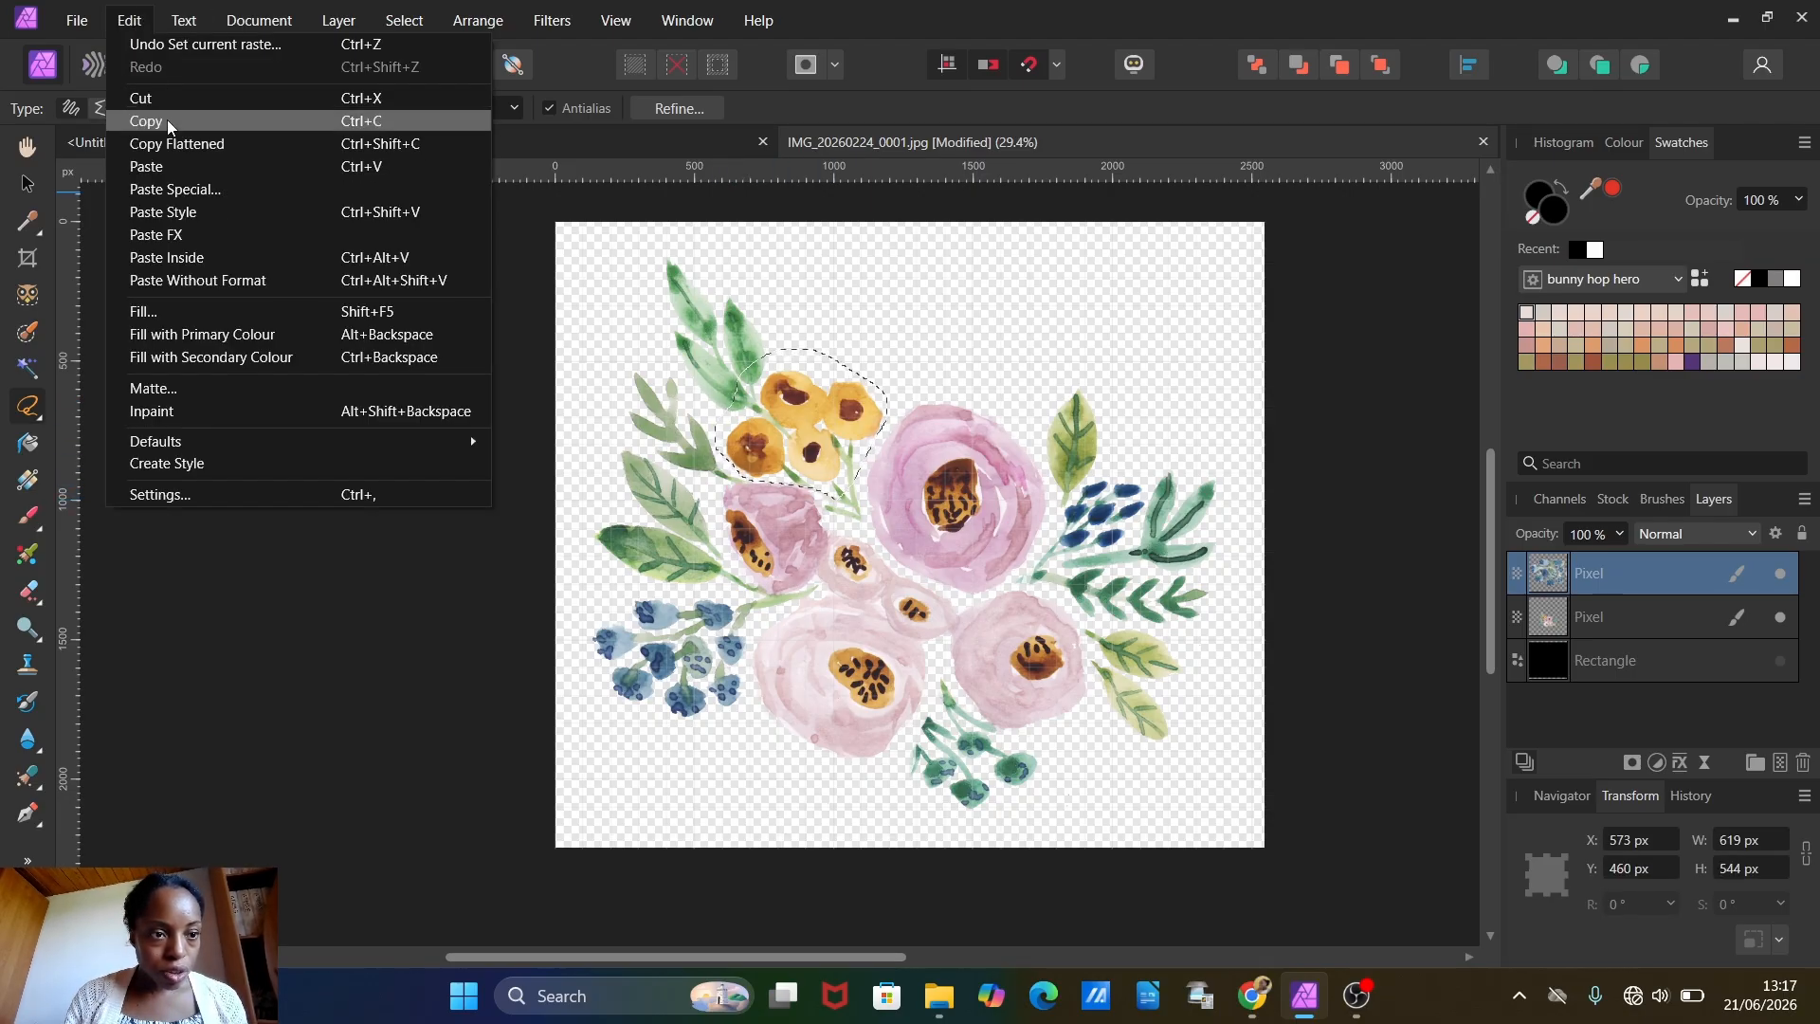
pyautogui.click(173, 150)
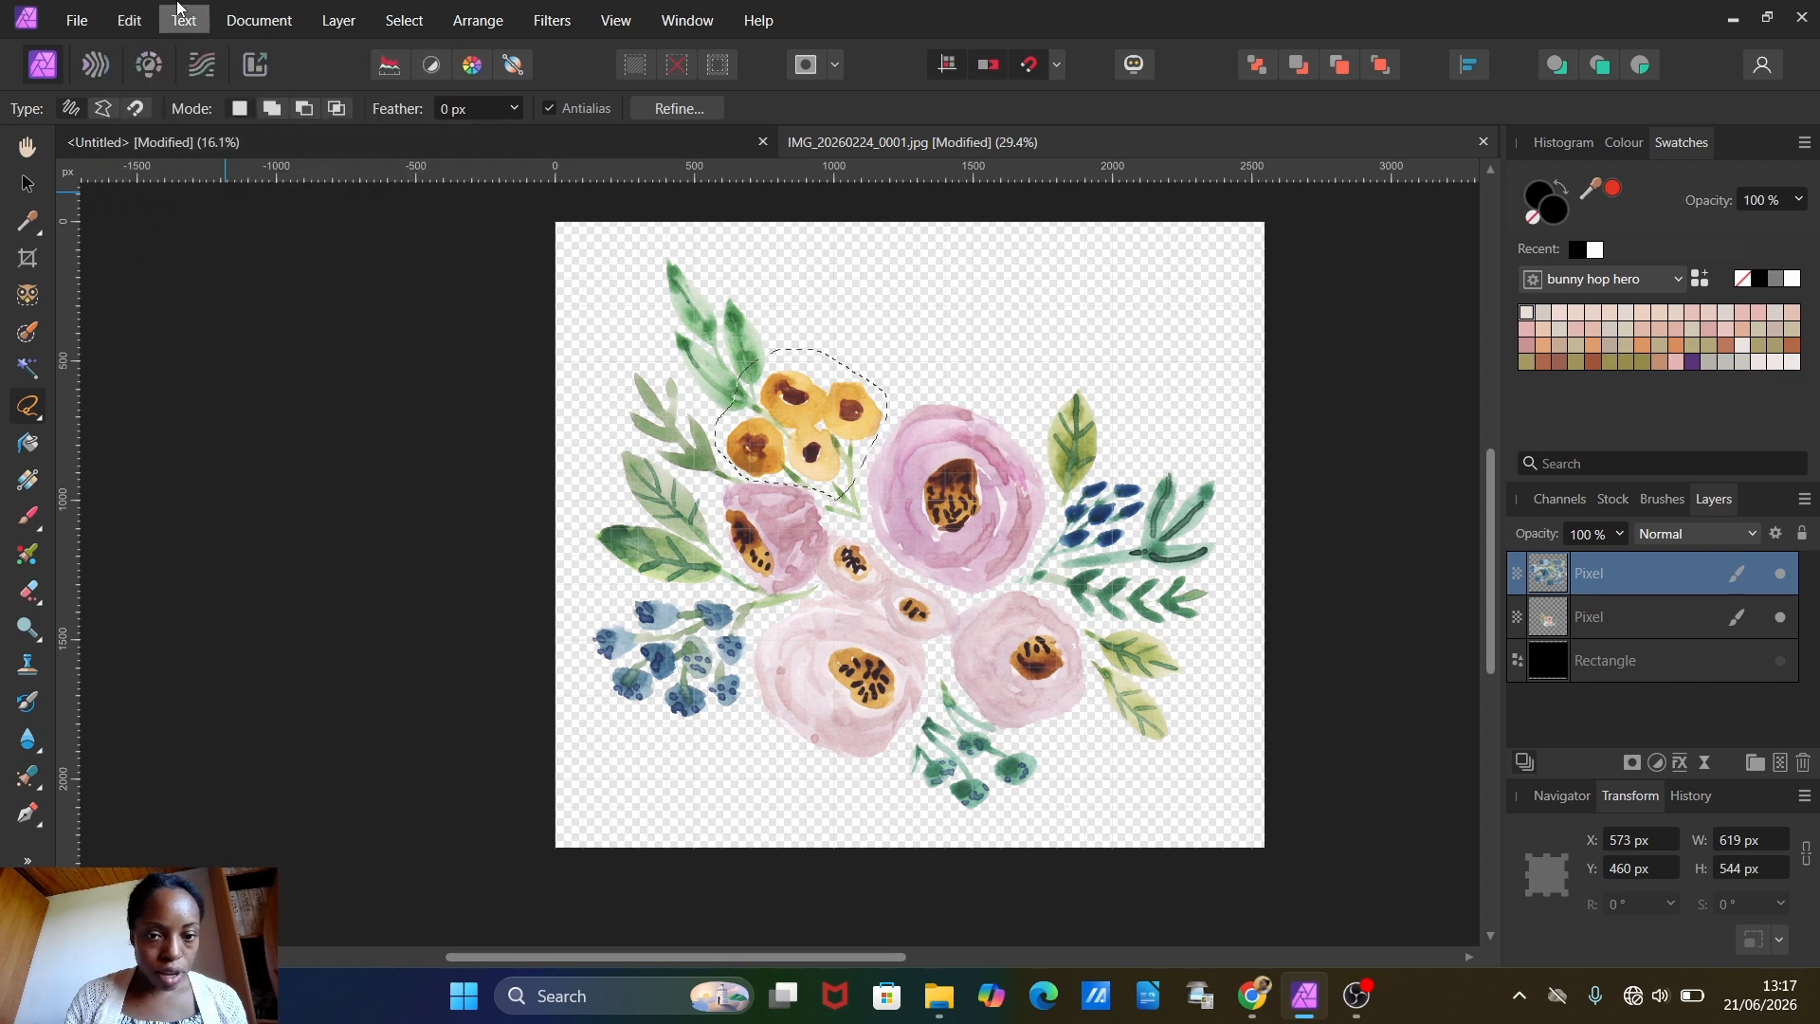
pyautogui.click(284, 143)
pyautogui.click(130, 21)
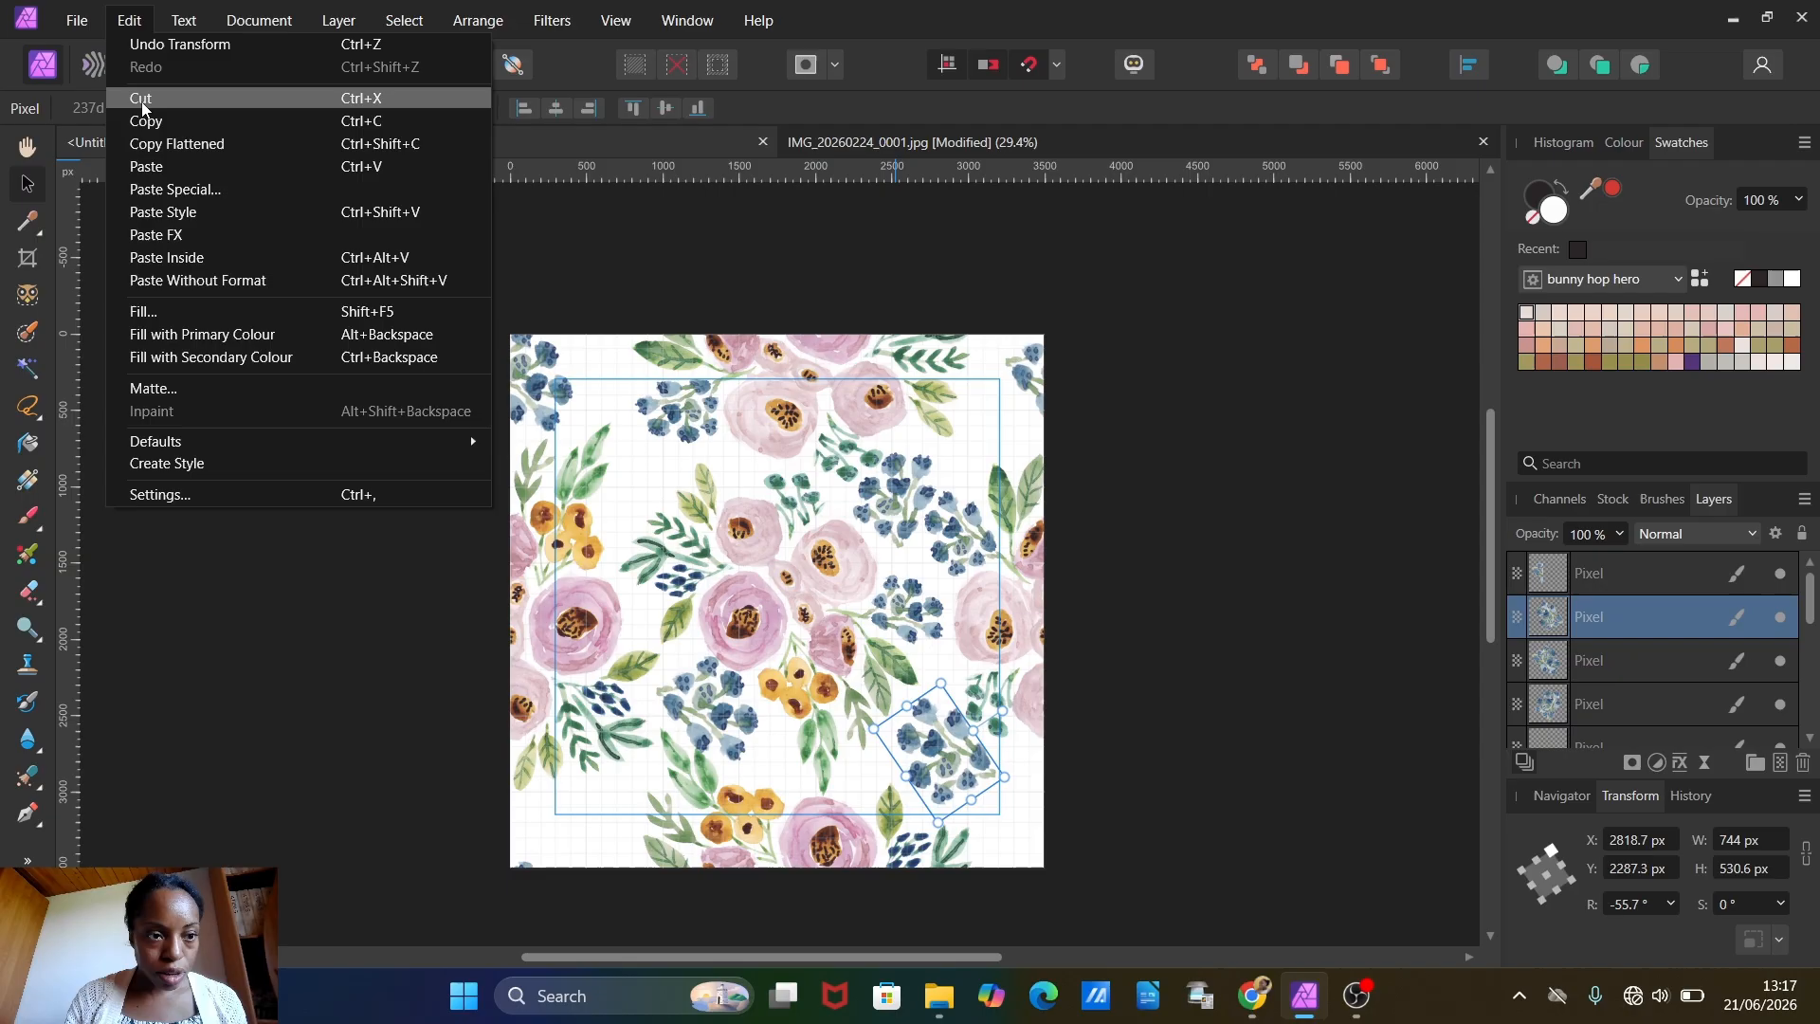
pyautogui.click(157, 161)
pyautogui.scroll(8, 654, 409)
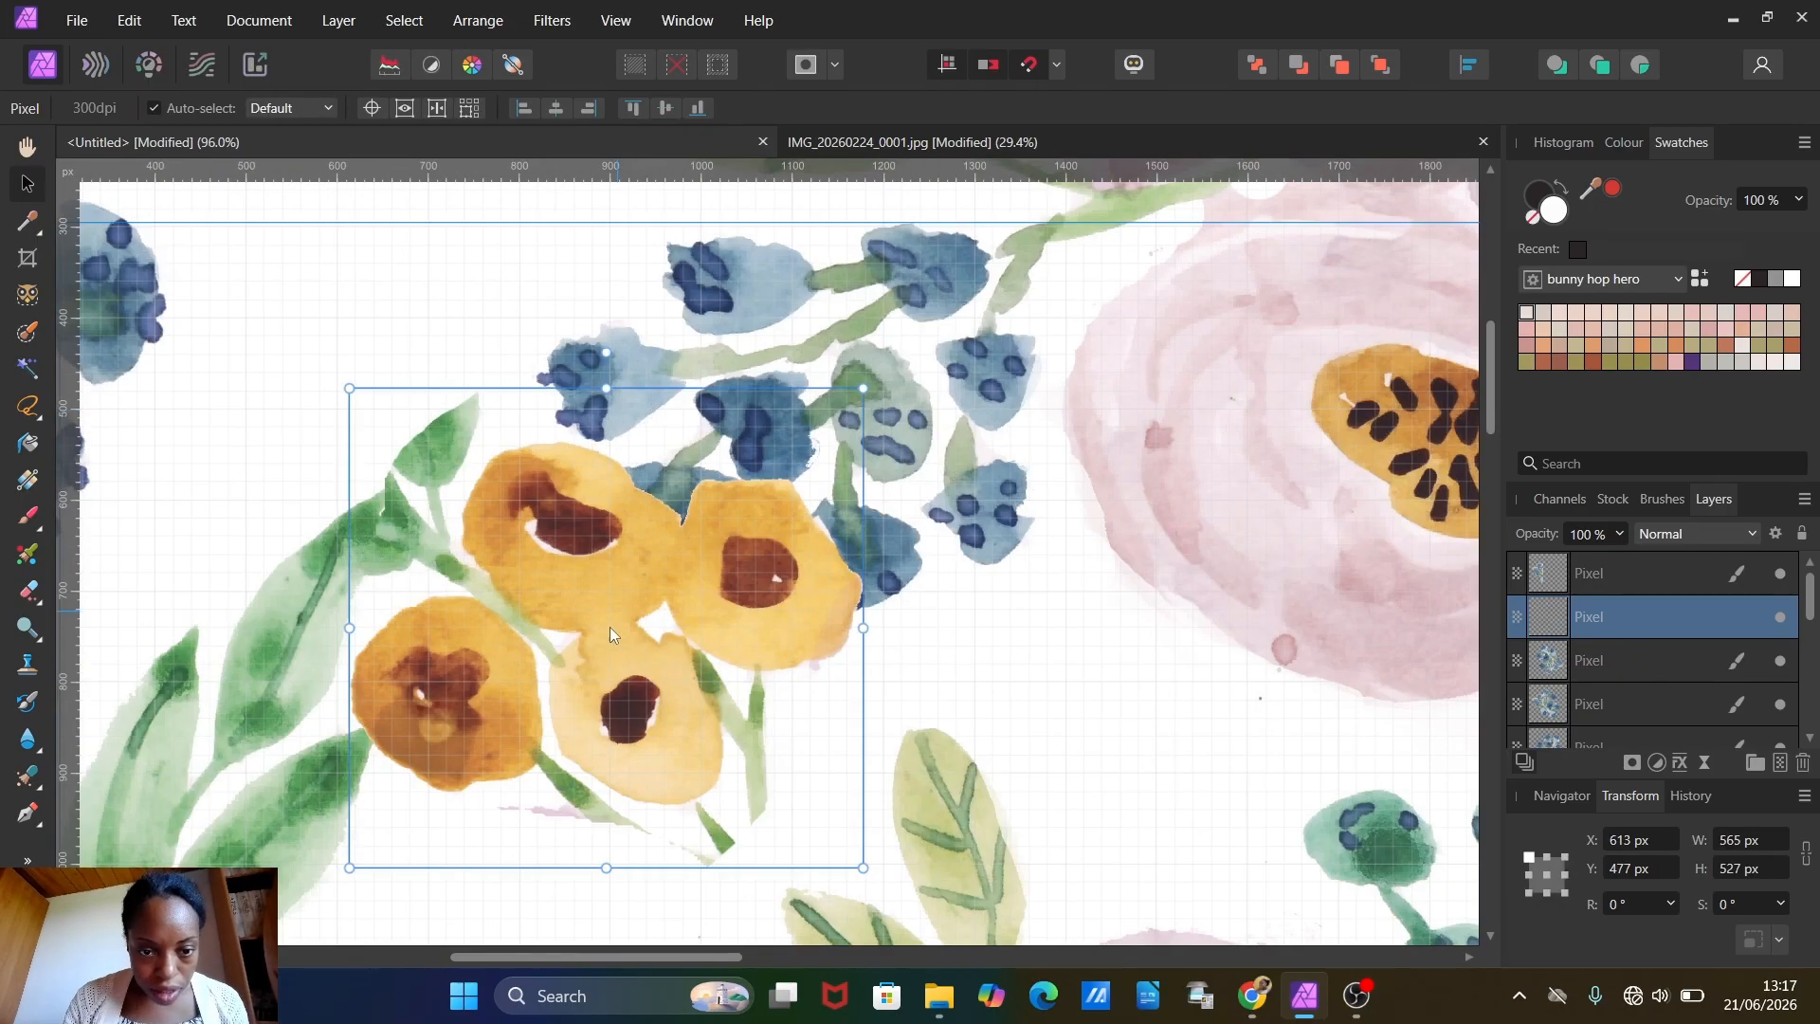
pyautogui.moveTo(611, 627); pyautogui.dragTo(657, 717)
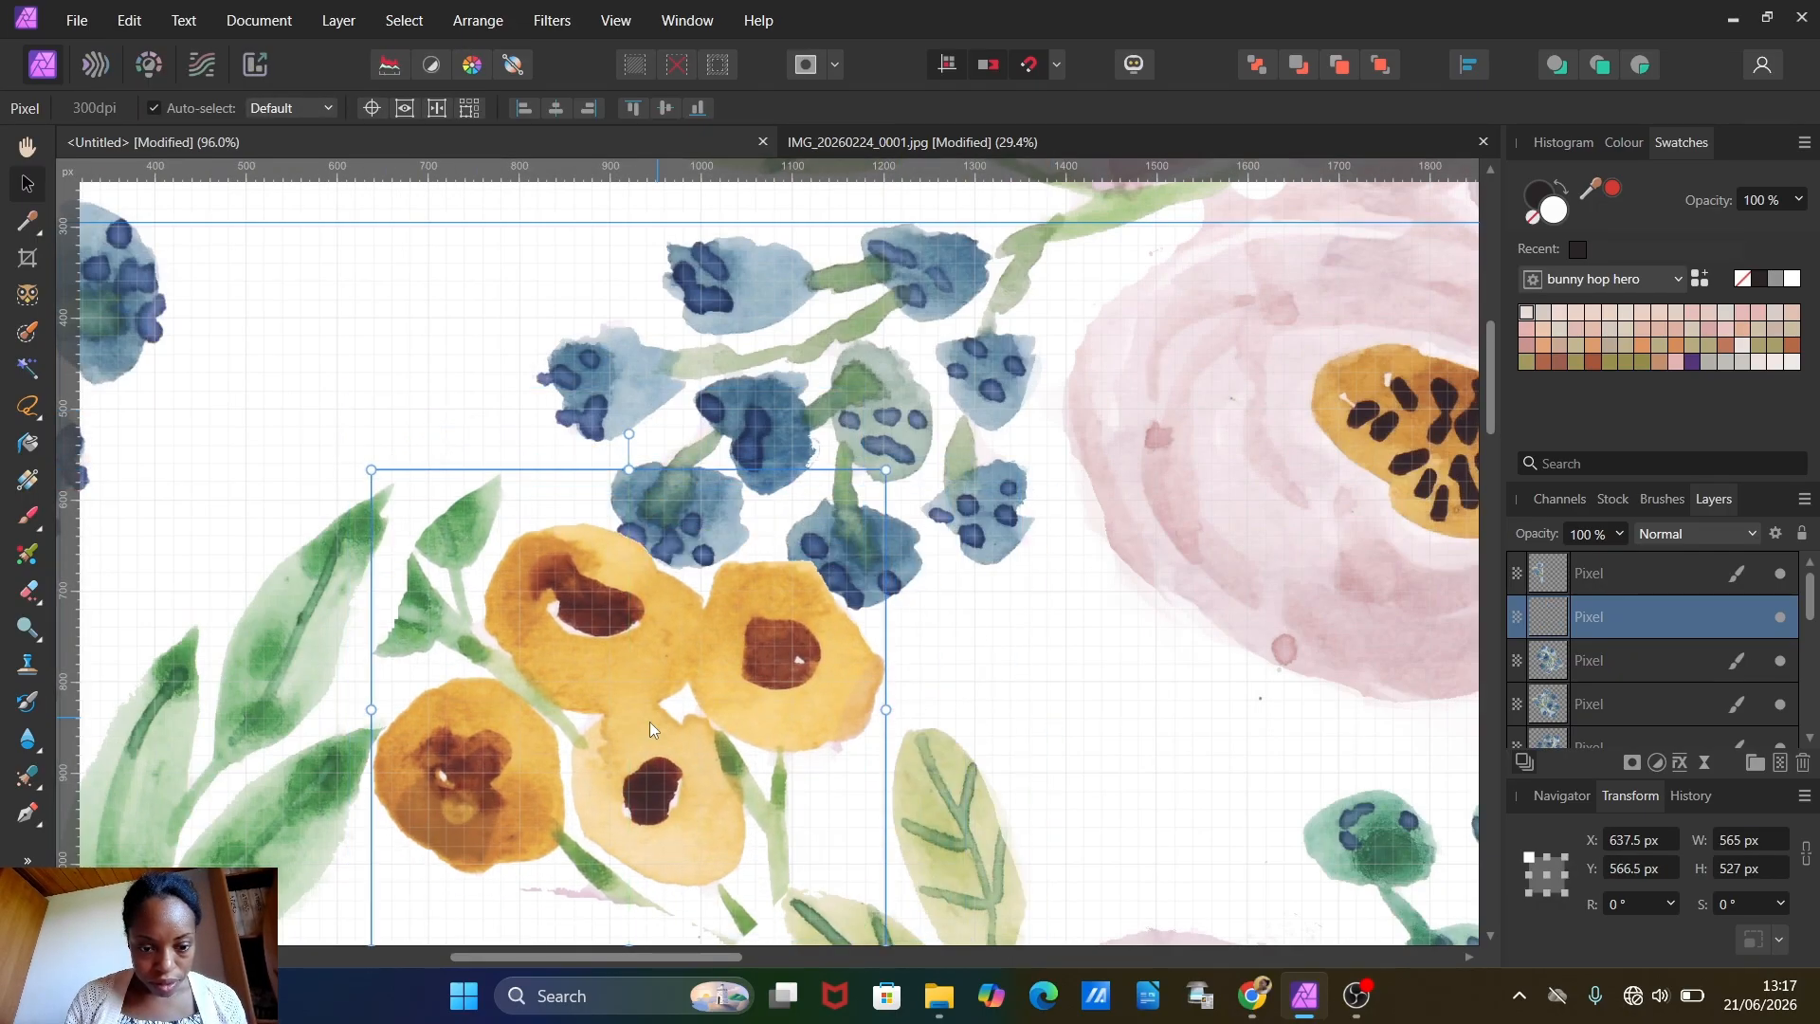
# Step: Erase the loose green leaves beside the pasted yellow flower cluster's upper-left bloom
pyautogui.scroll(-3, 639, 725)
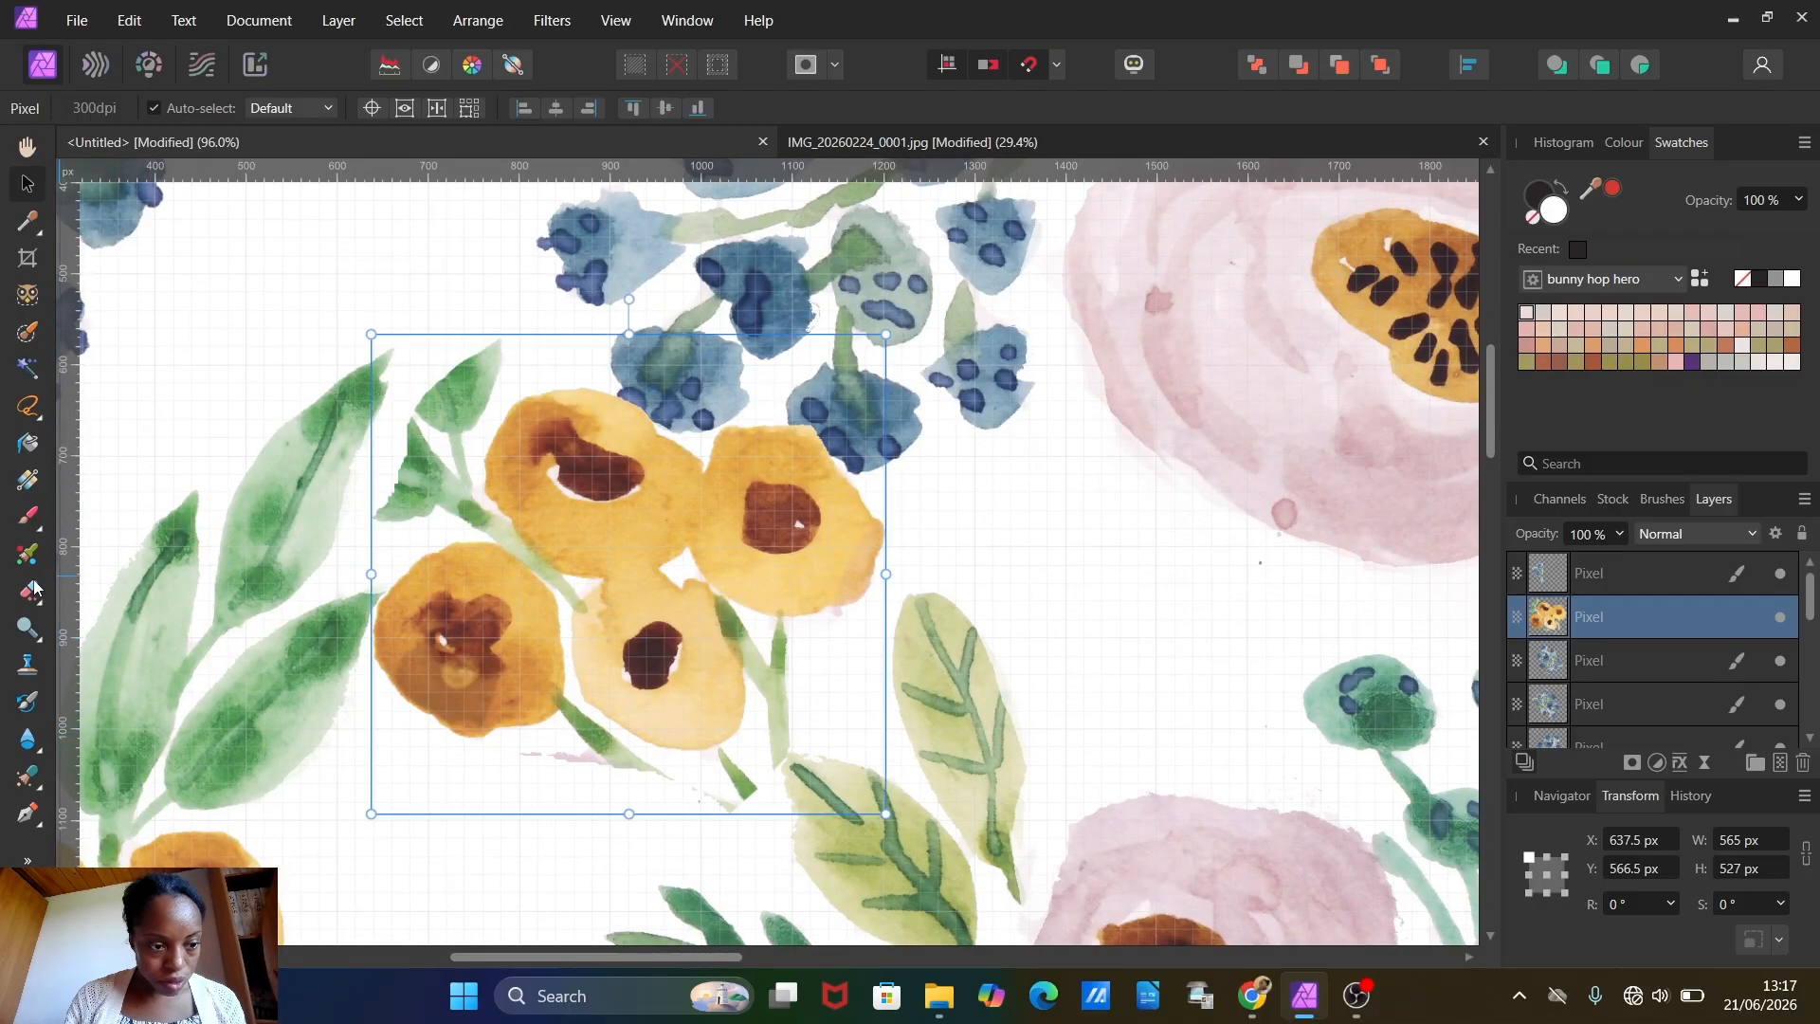
pyautogui.click(33, 588)
pyautogui.moveTo(480, 325)
pyautogui.mouseDown()
pyautogui.moveTo(406, 435)
pyautogui.moveTo(450, 411)
pyautogui.moveTo(435, 422)
pyautogui.moveTo(439, 389)
pyautogui.moveTo(435, 426)
pyautogui.moveTo(489, 343)
pyautogui.moveTo(407, 492)
pyautogui.moveTo(423, 491)
pyautogui.mouseUp()
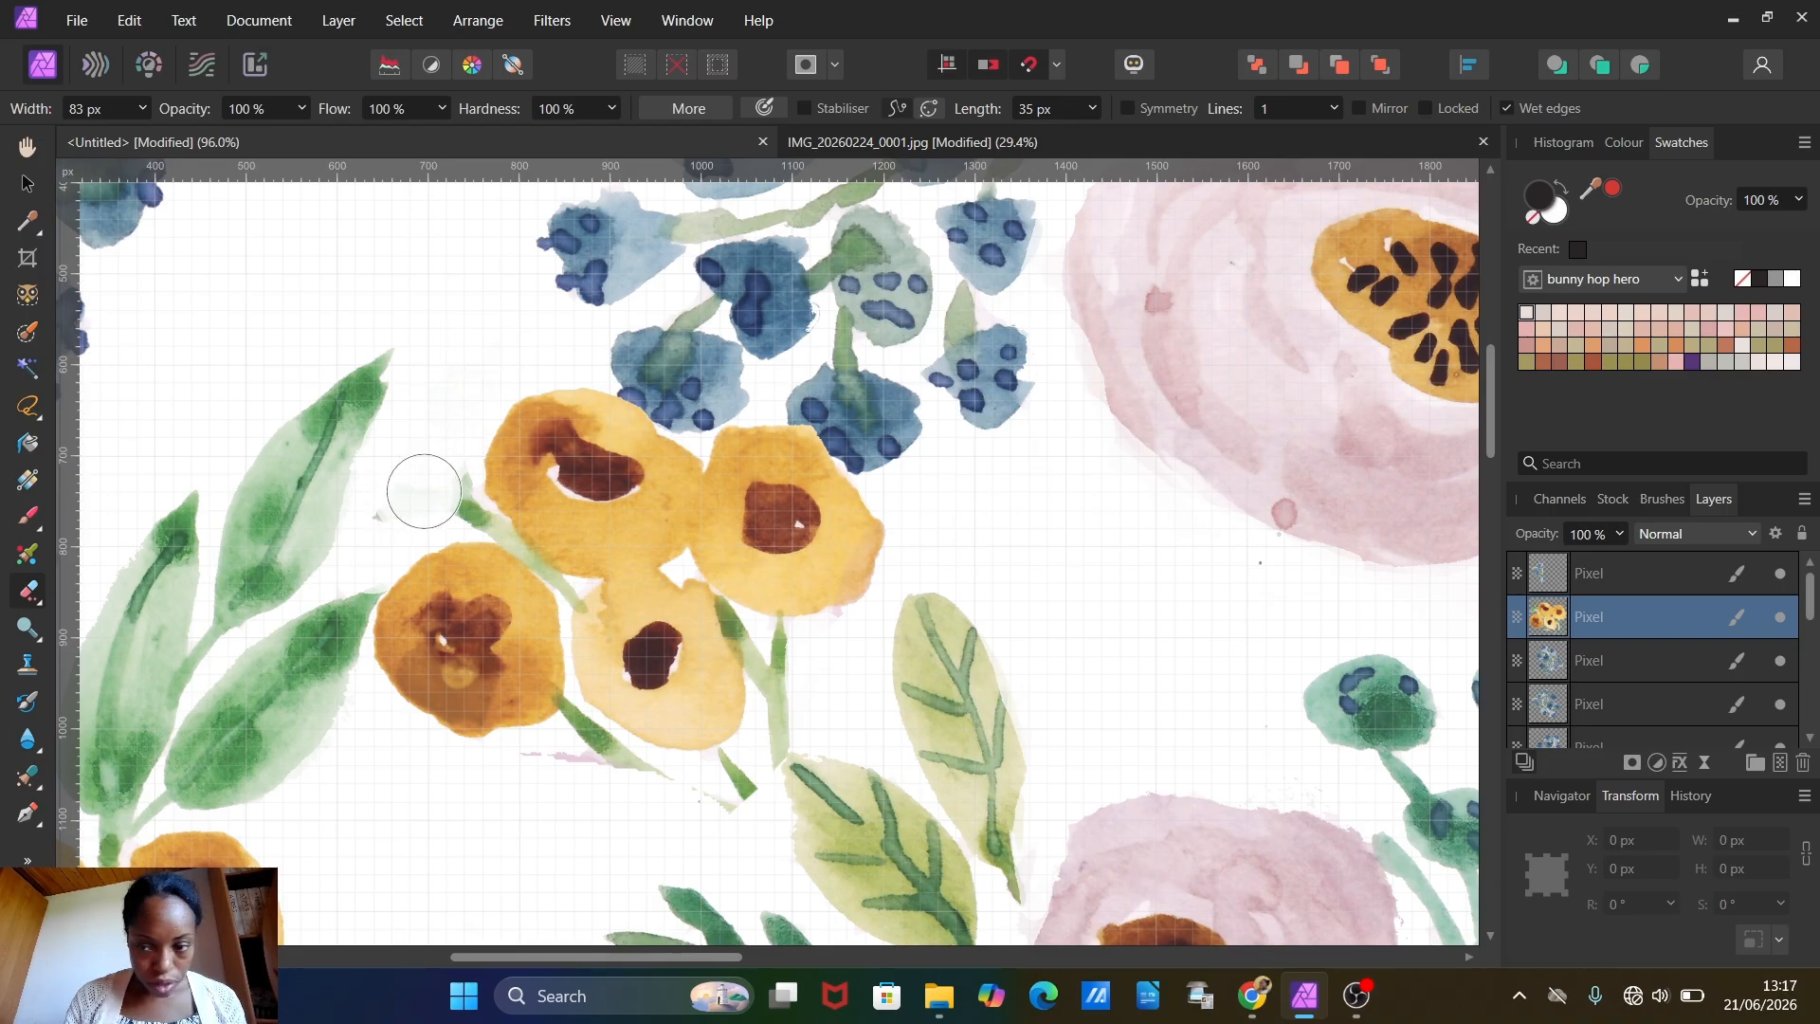
# Step: Choose the 32 px Round Brush for the eraser and erase the remaining leaf, stems and stray marks around the yellow flower cluster
pyautogui.click(1666, 504)
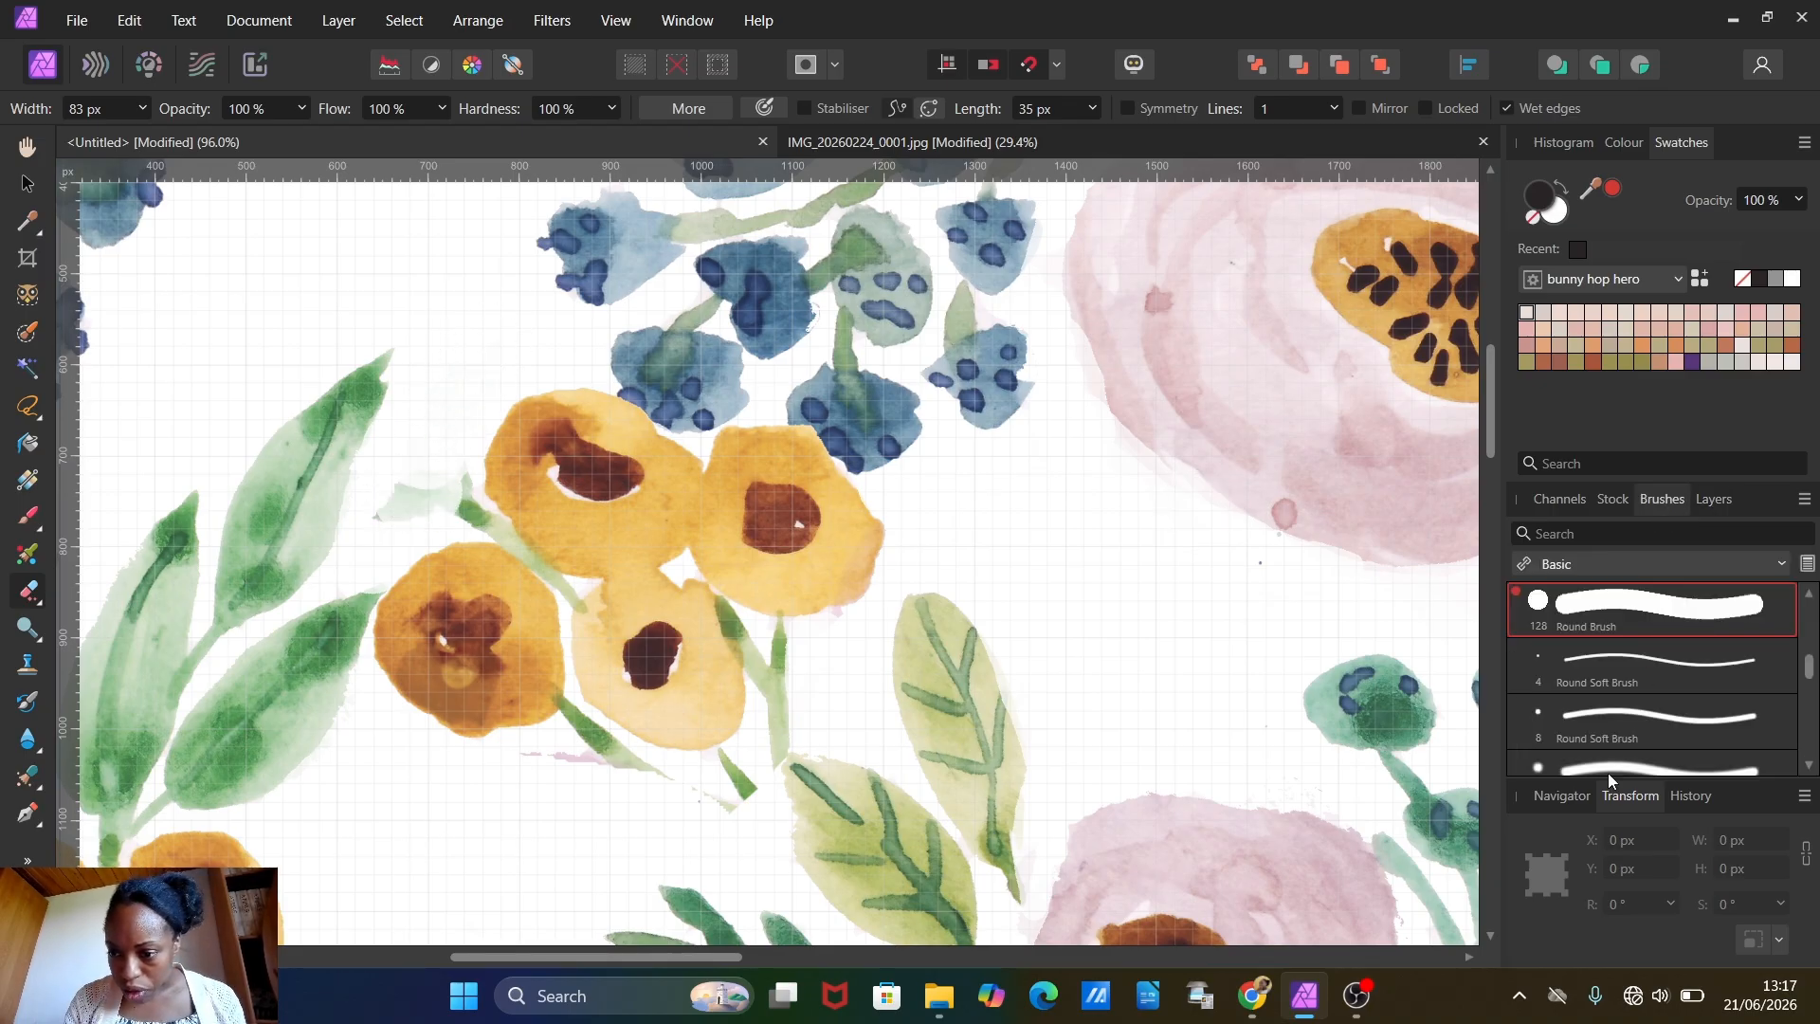
pyautogui.scroll(3, 1804, 675)
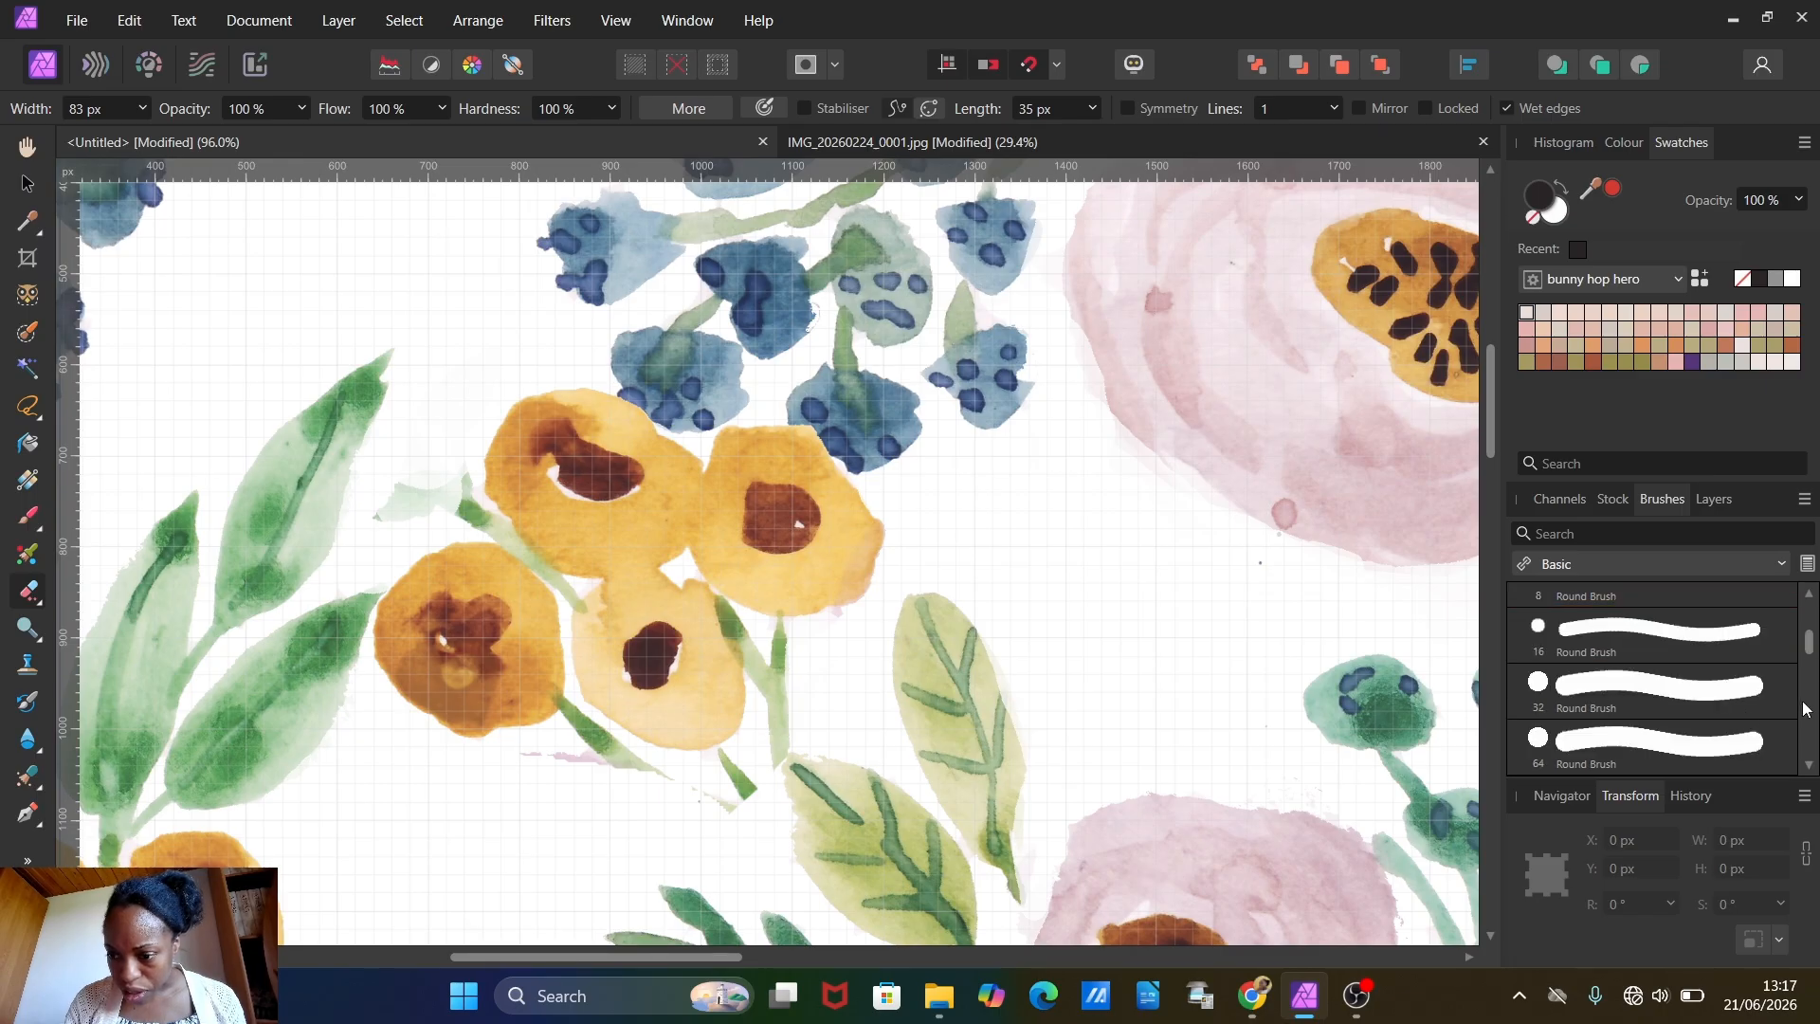
pyautogui.click(1614, 697)
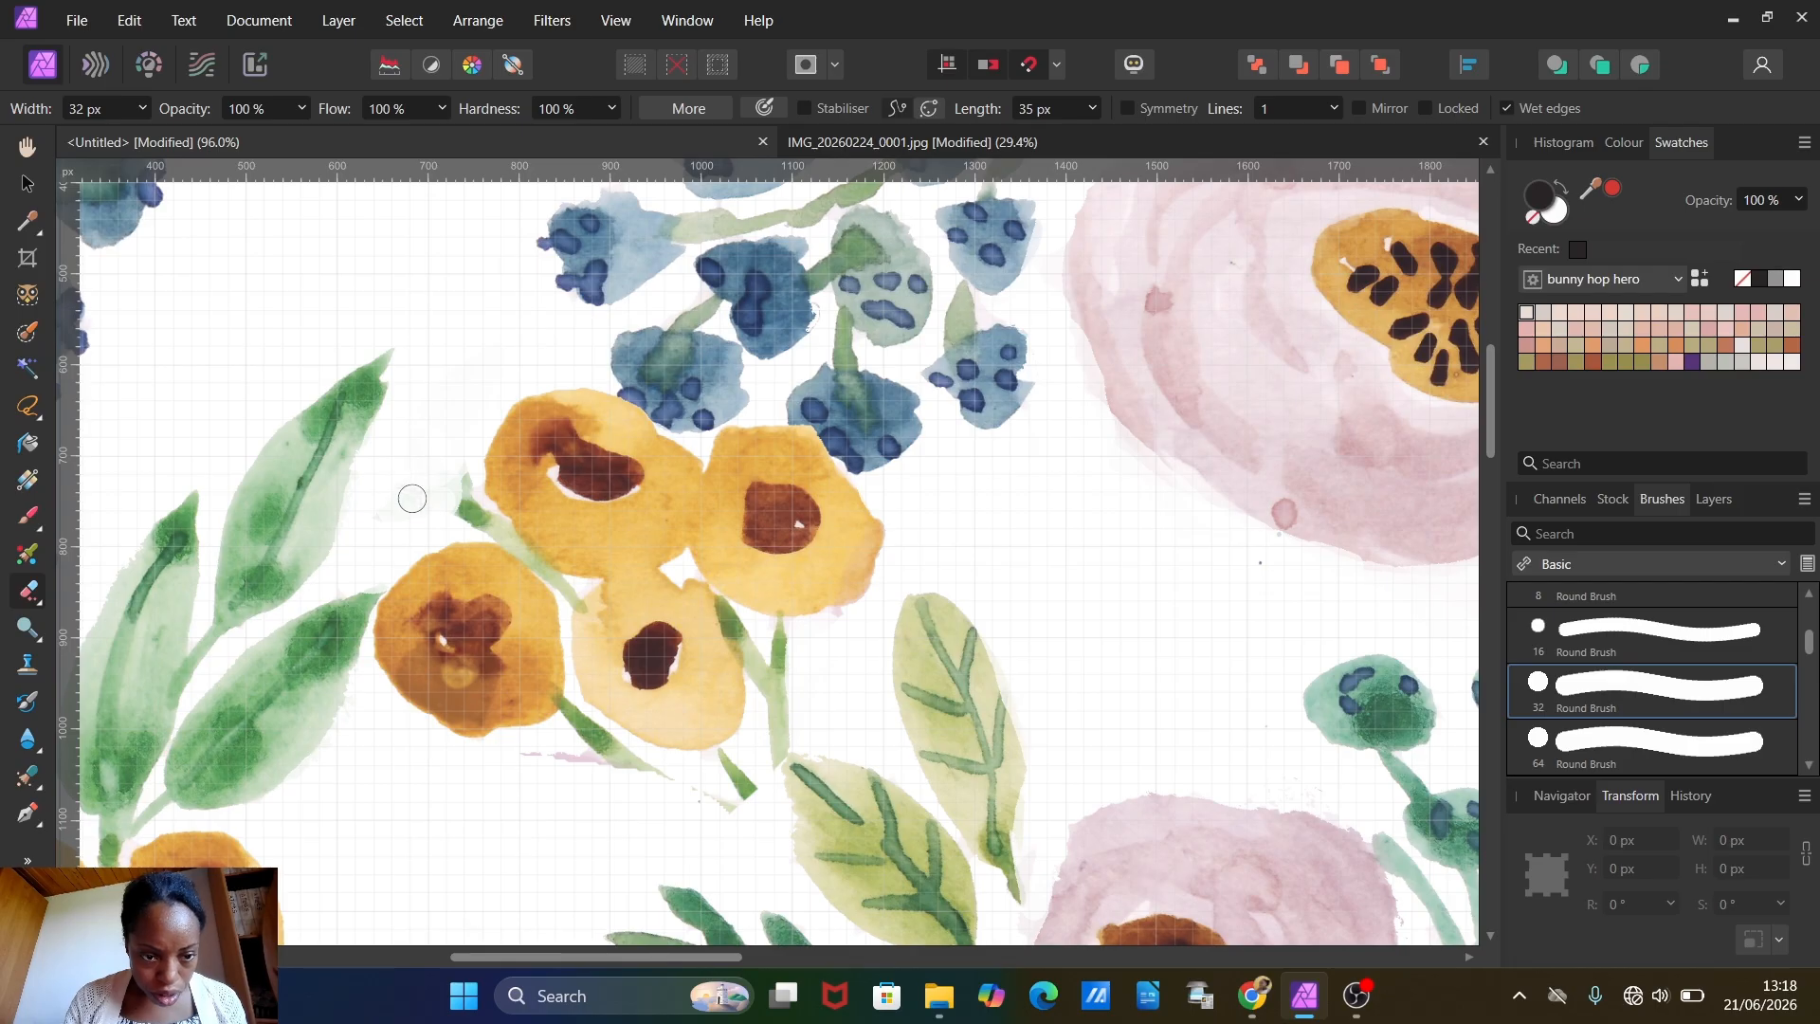
pyautogui.moveTo(434, 481)
pyautogui.mouseDown()
pyautogui.moveTo(466, 523)
pyautogui.moveTo(454, 453)
pyautogui.moveTo(493, 533)
pyautogui.moveTo(438, 499)
pyautogui.moveTo(511, 546)
pyautogui.moveTo(439, 463)
pyautogui.mouseUp()
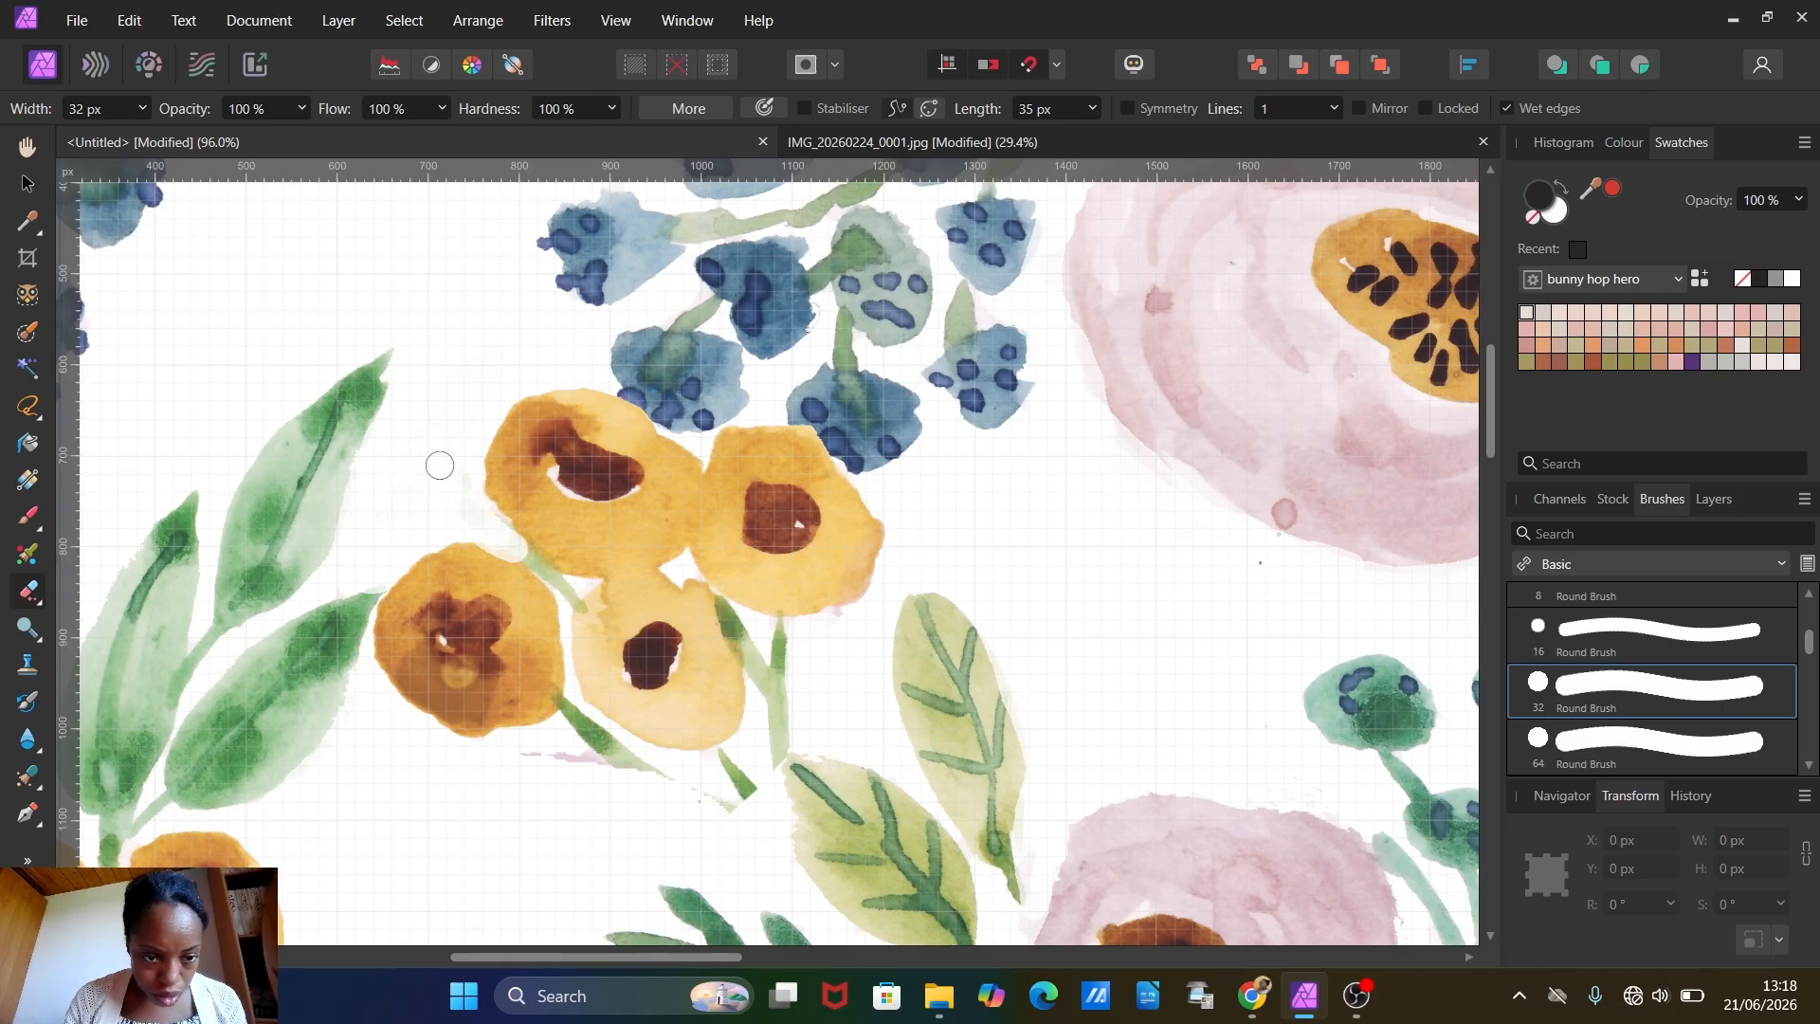
pyautogui.moveTo(497, 527)
pyautogui.mouseDown()
pyautogui.moveTo(437, 463)
pyautogui.moveTo(567, 593)
pyautogui.moveTo(525, 558)
pyautogui.moveTo(662, 799)
pyautogui.moveTo(536, 758)
pyautogui.moveTo(708, 785)
pyautogui.moveTo(790, 720)
pyautogui.moveTo(767, 652)
pyautogui.moveTo(743, 748)
pyautogui.moveTo(775, 706)
pyautogui.moveTo(723, 607)
pyautogui.moveTo(771, 685)
pyautogui.moveTo(741, 641)
pyautogui.mouseUp()
# Step: Shrink the cleaned yellow flower cluster to about 479 px wide and place it below the upper-left blue berries at about X 660.5, Y 677 px
pyautogui.scroll(-5, 579, 696)
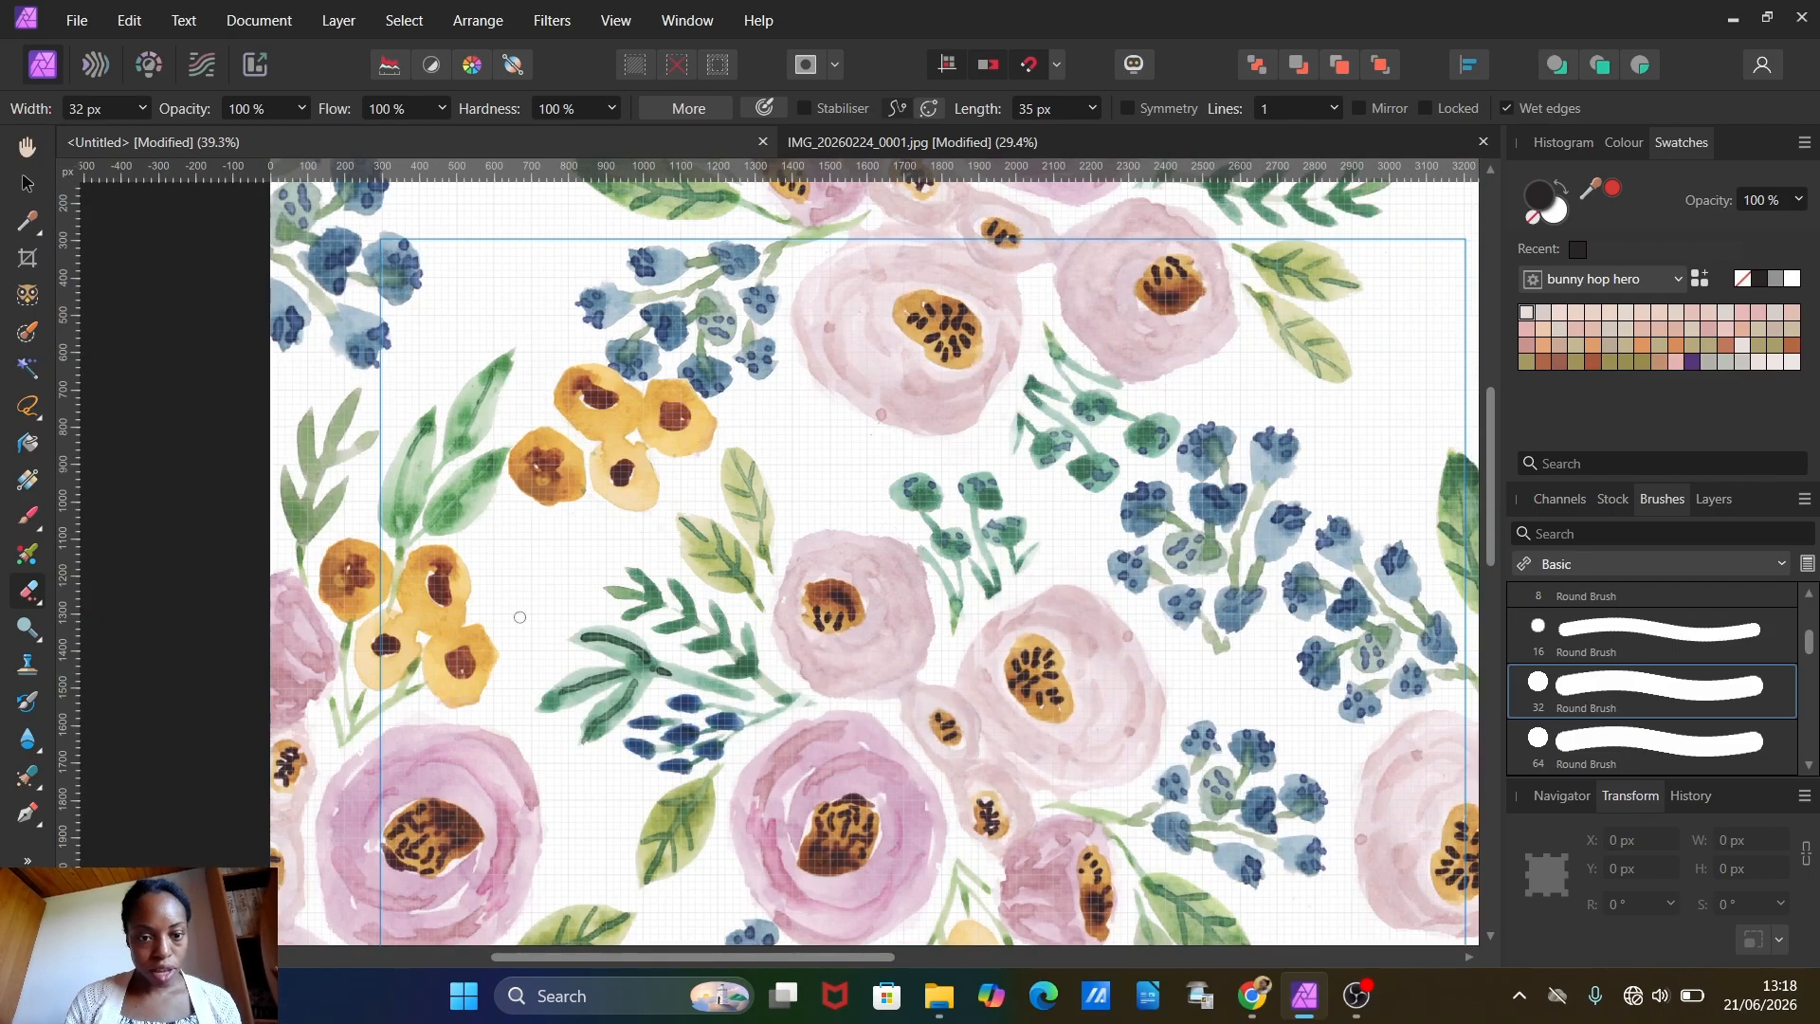
pyautogui.click(27, 185)
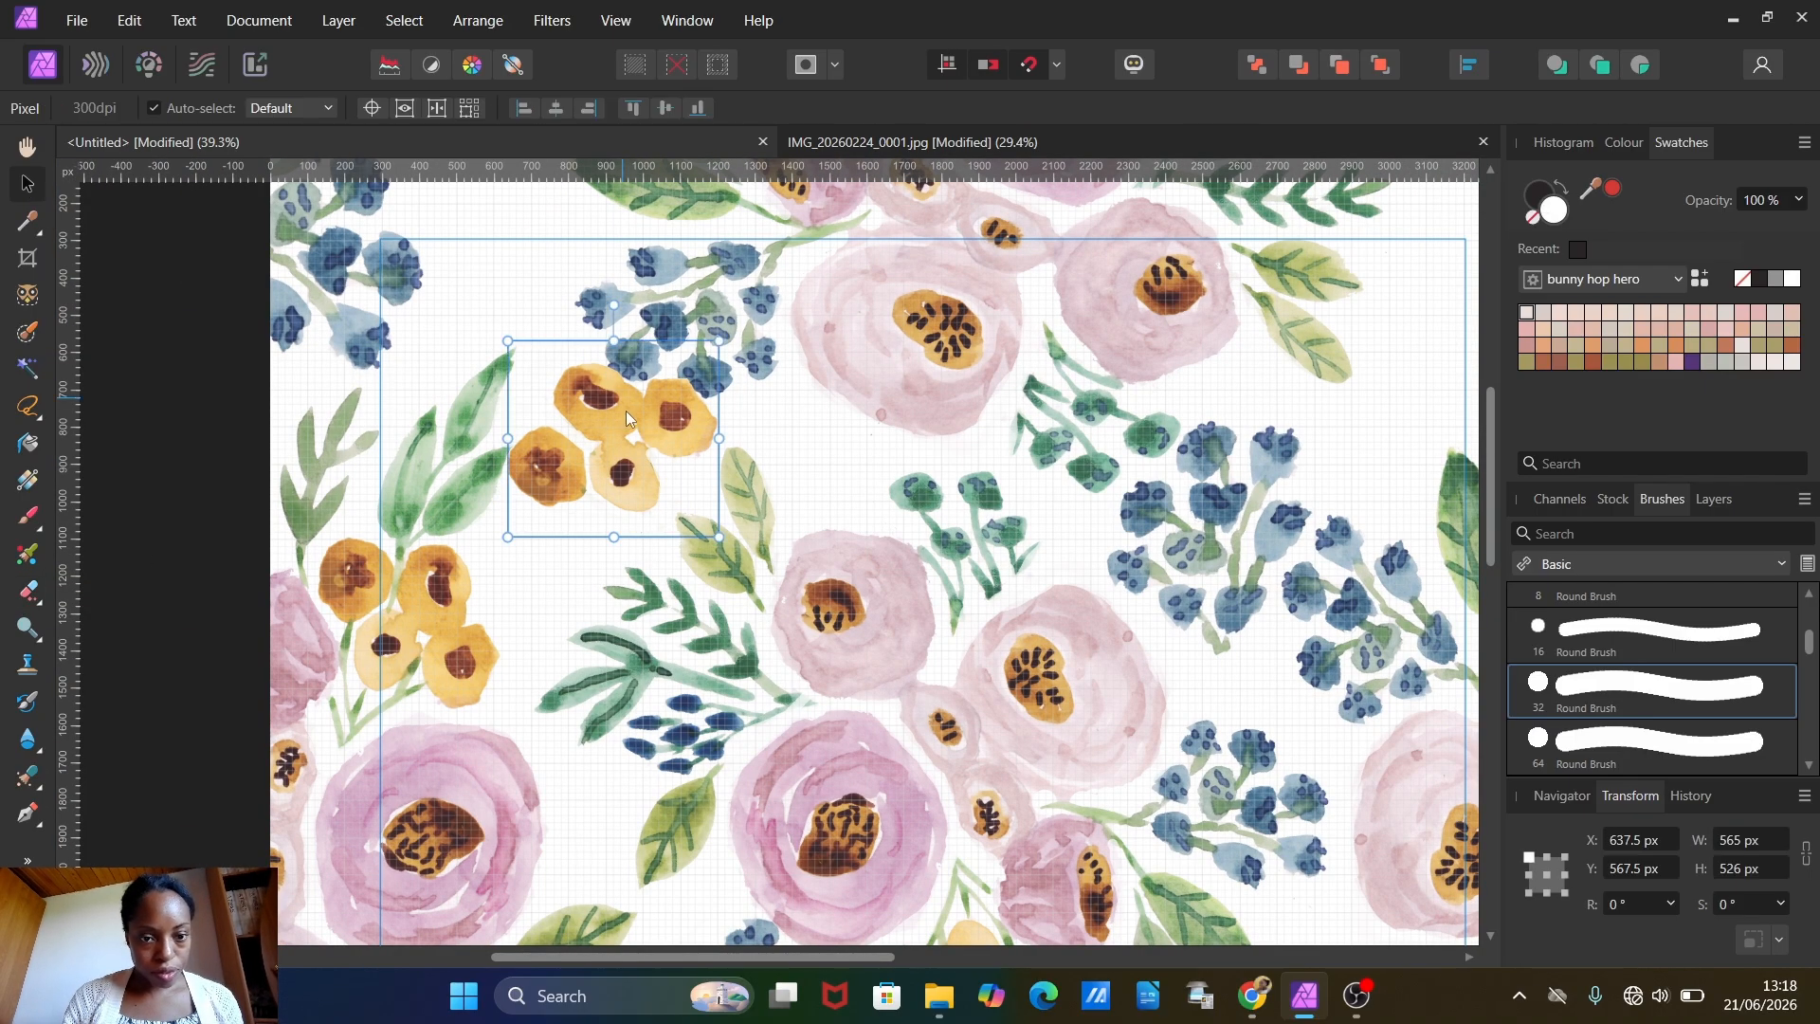
pyautogui.moveTo(626, 412); pyautogui.dragTo(593, 466)
# Step: Copy and paste the yellow flower cluster, placing the duplicate near the upper-right corner at about X 2921, Y 304 px
pyautogui.scroll(-5, 605, 475)
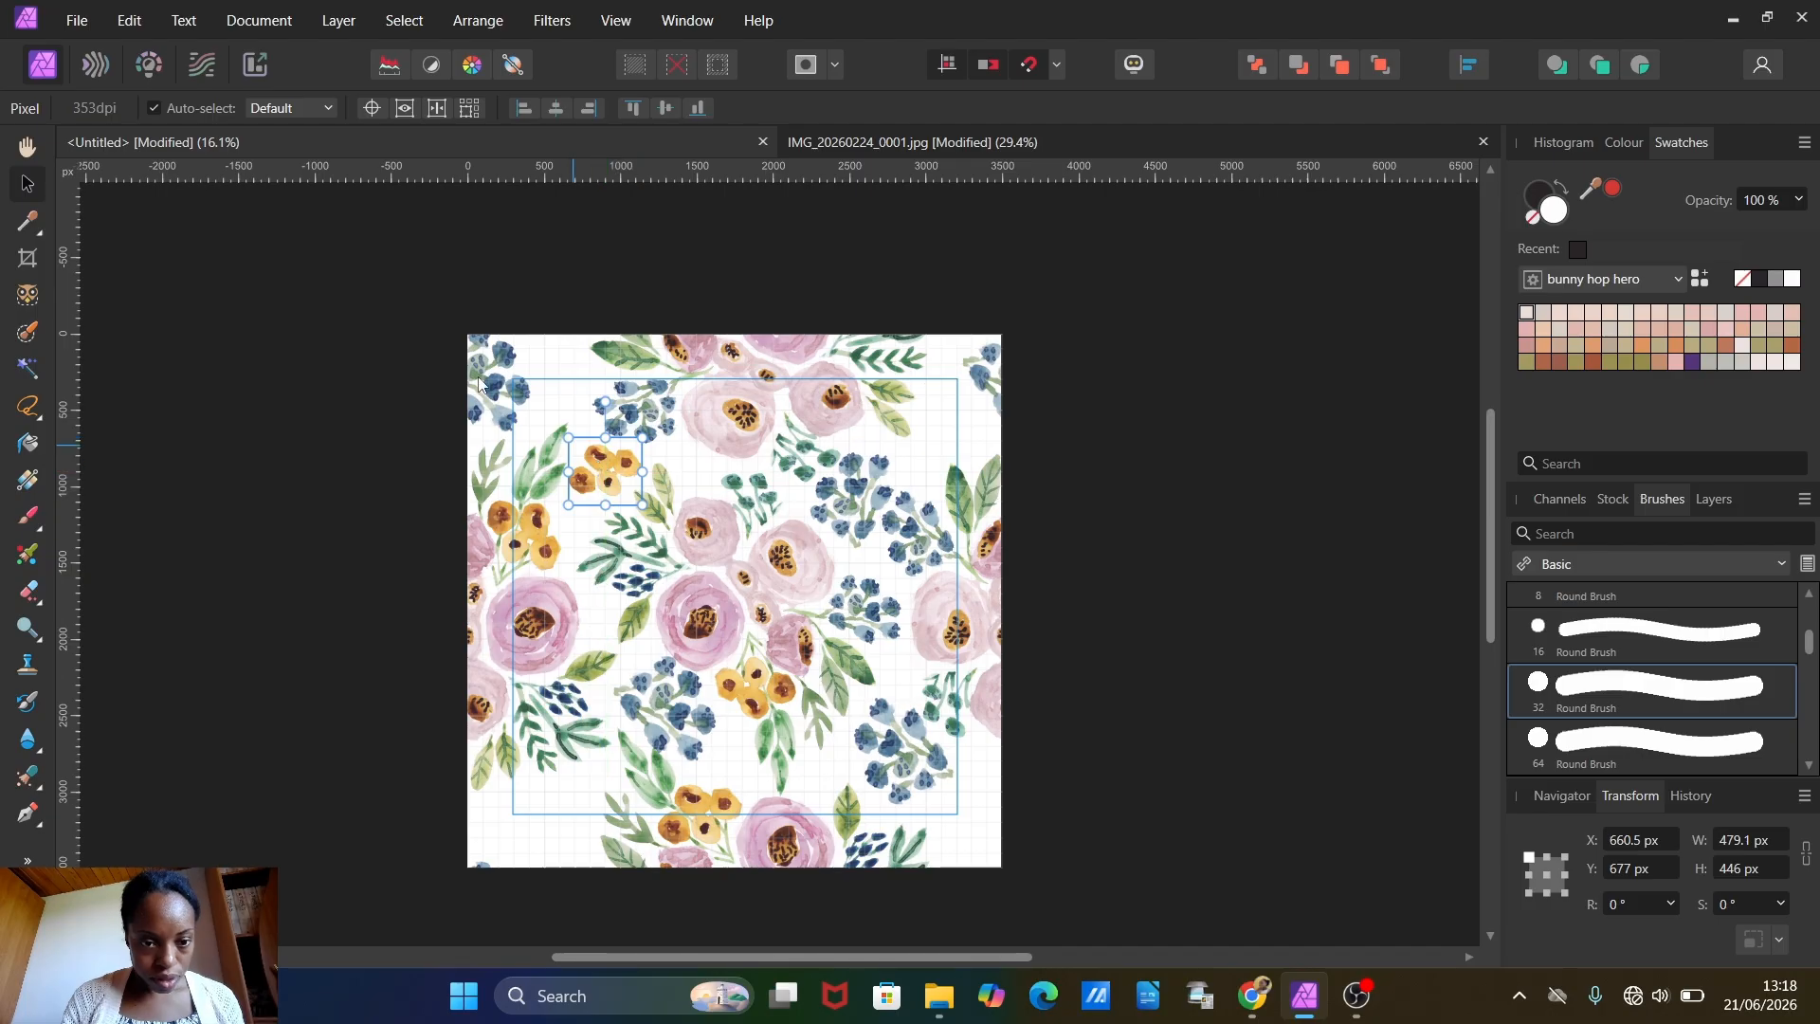
pyautogui.click(126, 14)
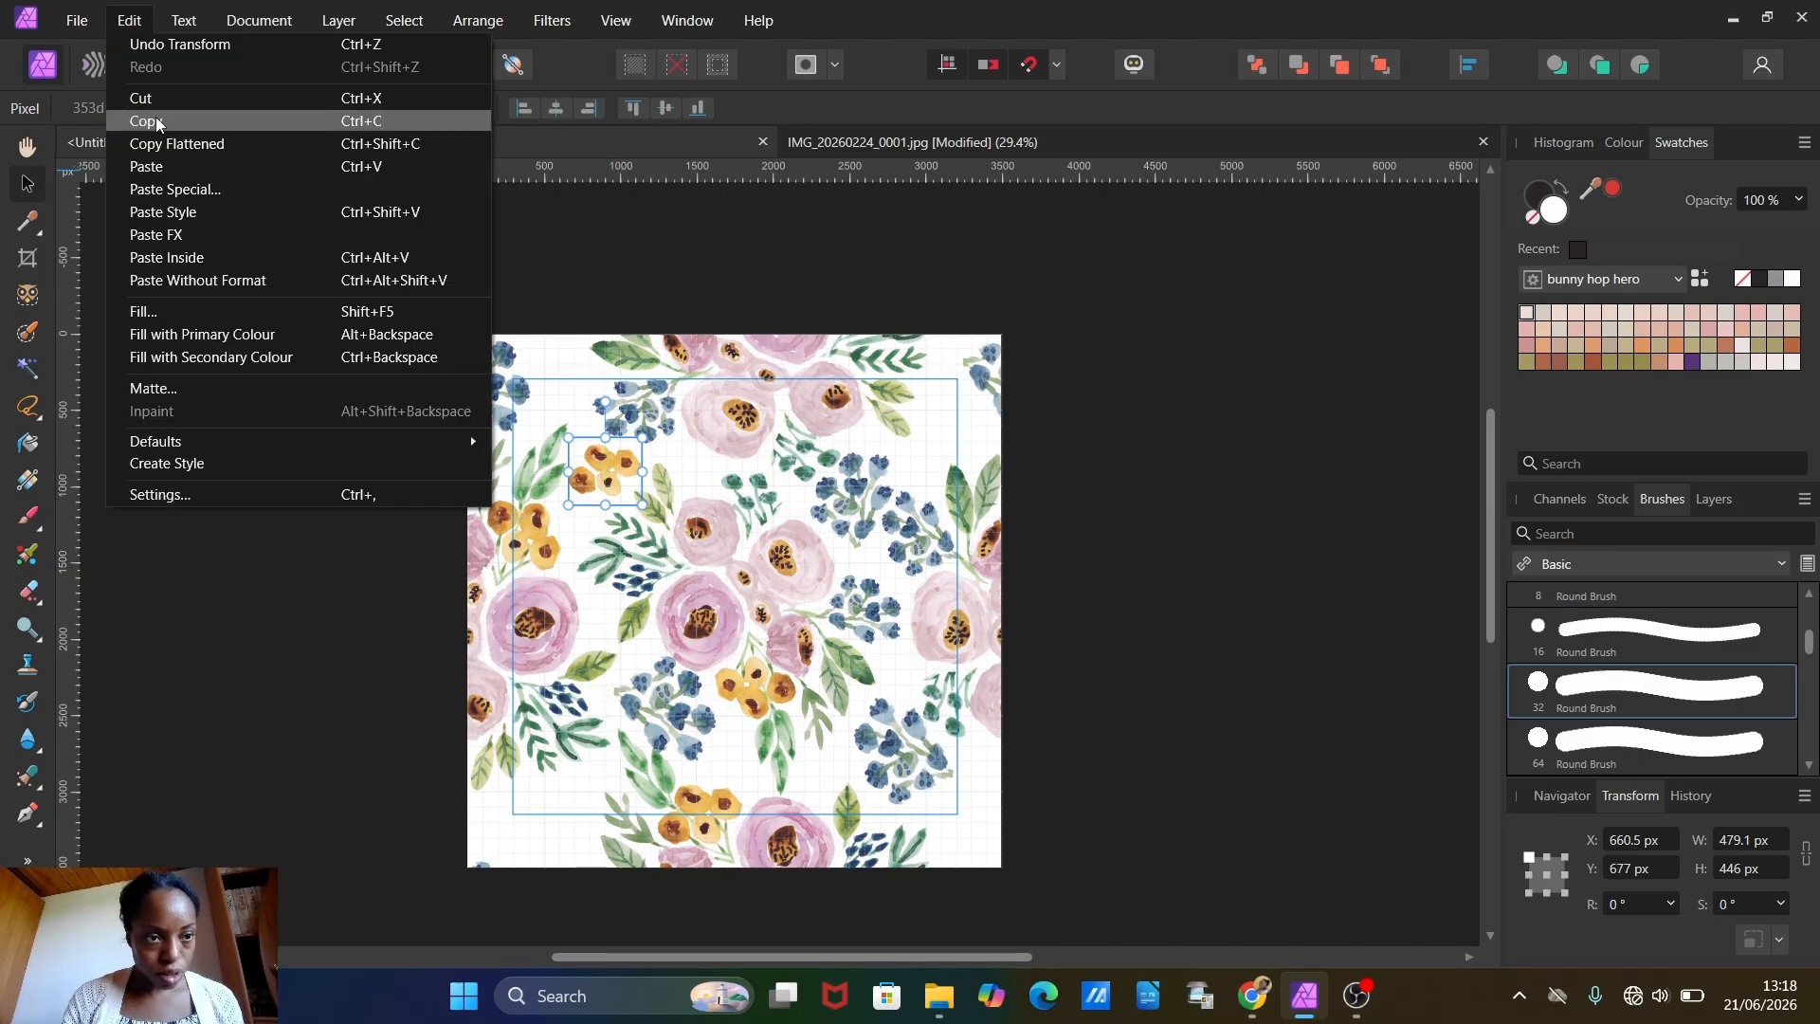
pyautogui.click(162, 169)
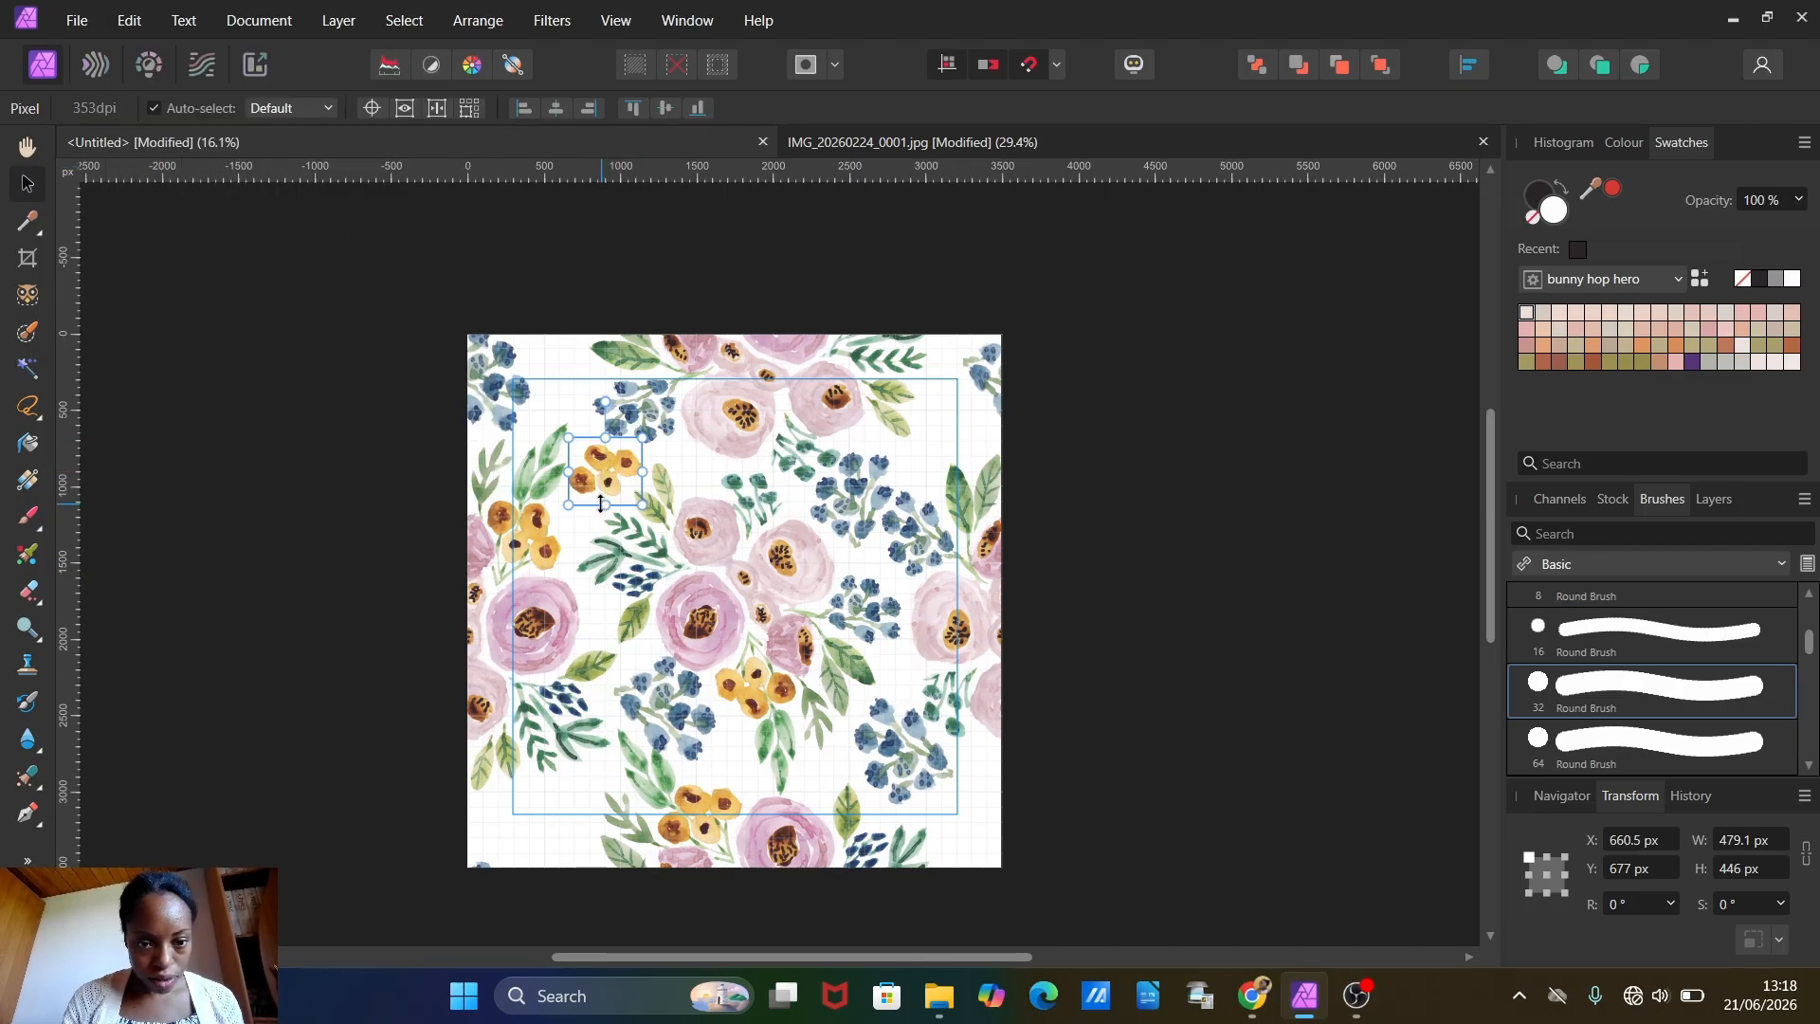
pyautogui.moveTo(597, 478); pyautogui.dragTo(946, 423)
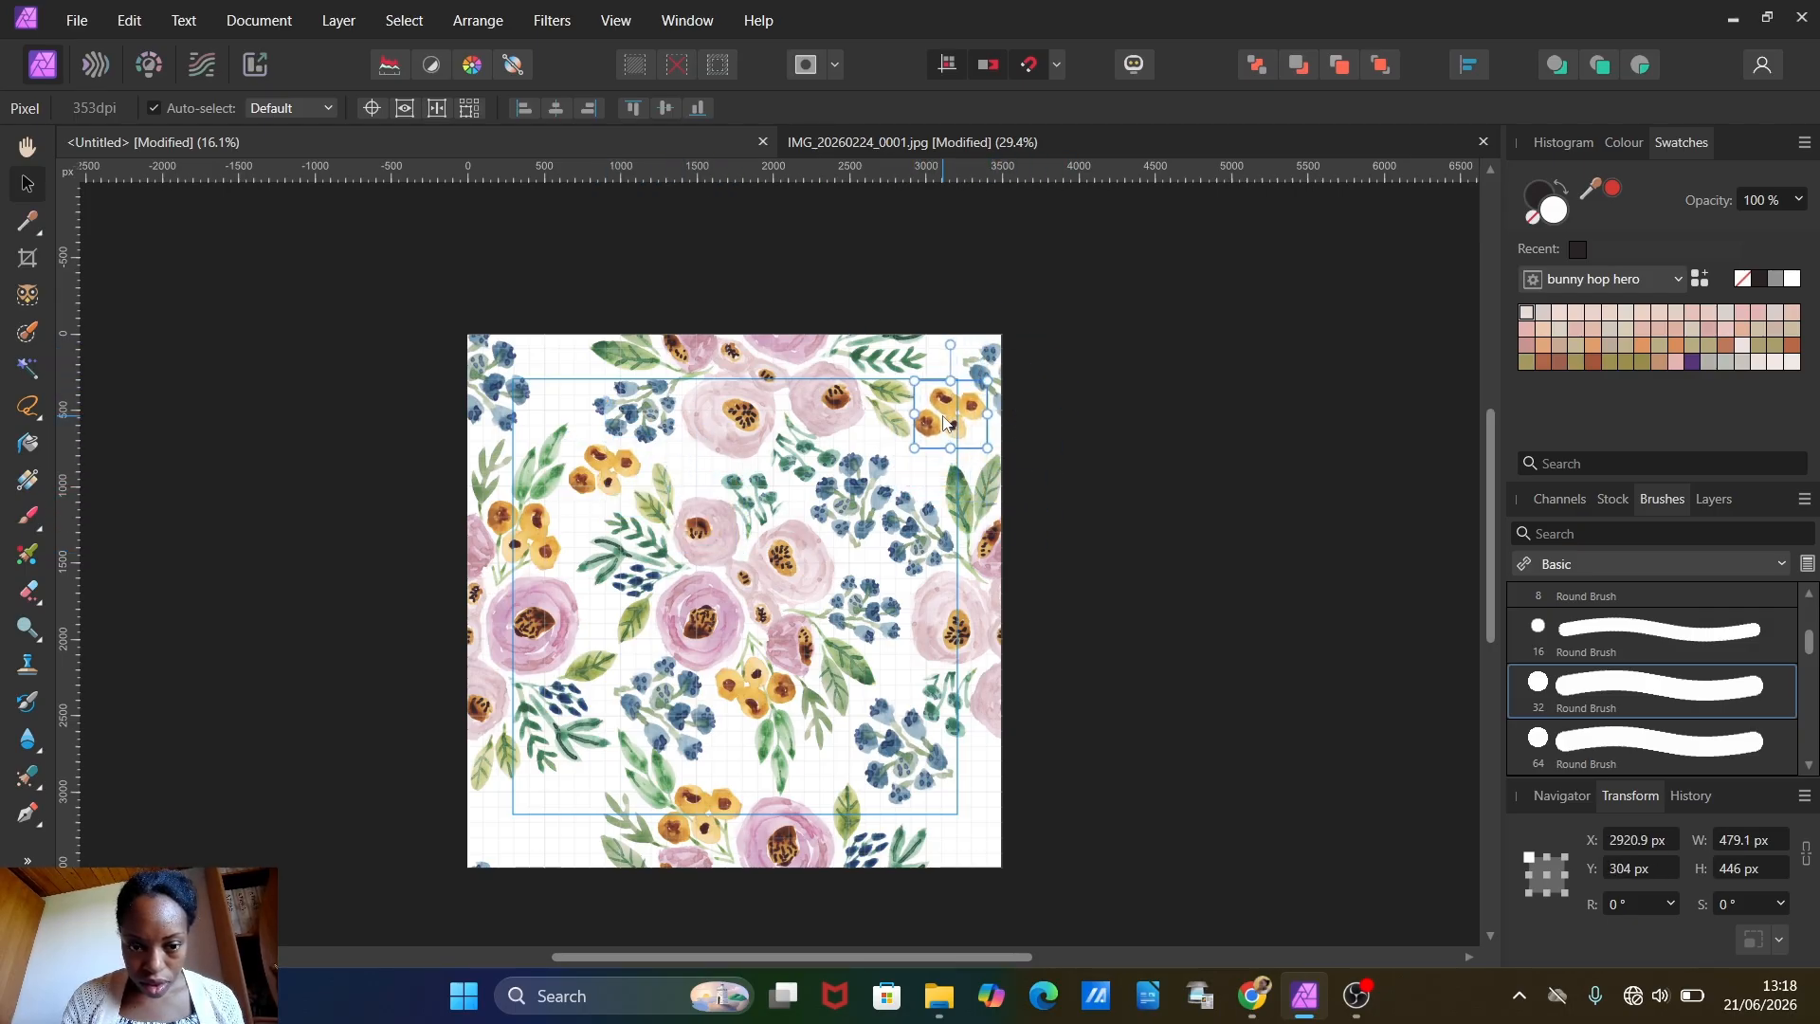
# Step: Paste another yellow flower cluster over the left edge near the lower-left corner, rotated to 33°, about 560 px wide, at X -240 px
pyautogui.click(129, 20)
pyautogui.click(163, 167)
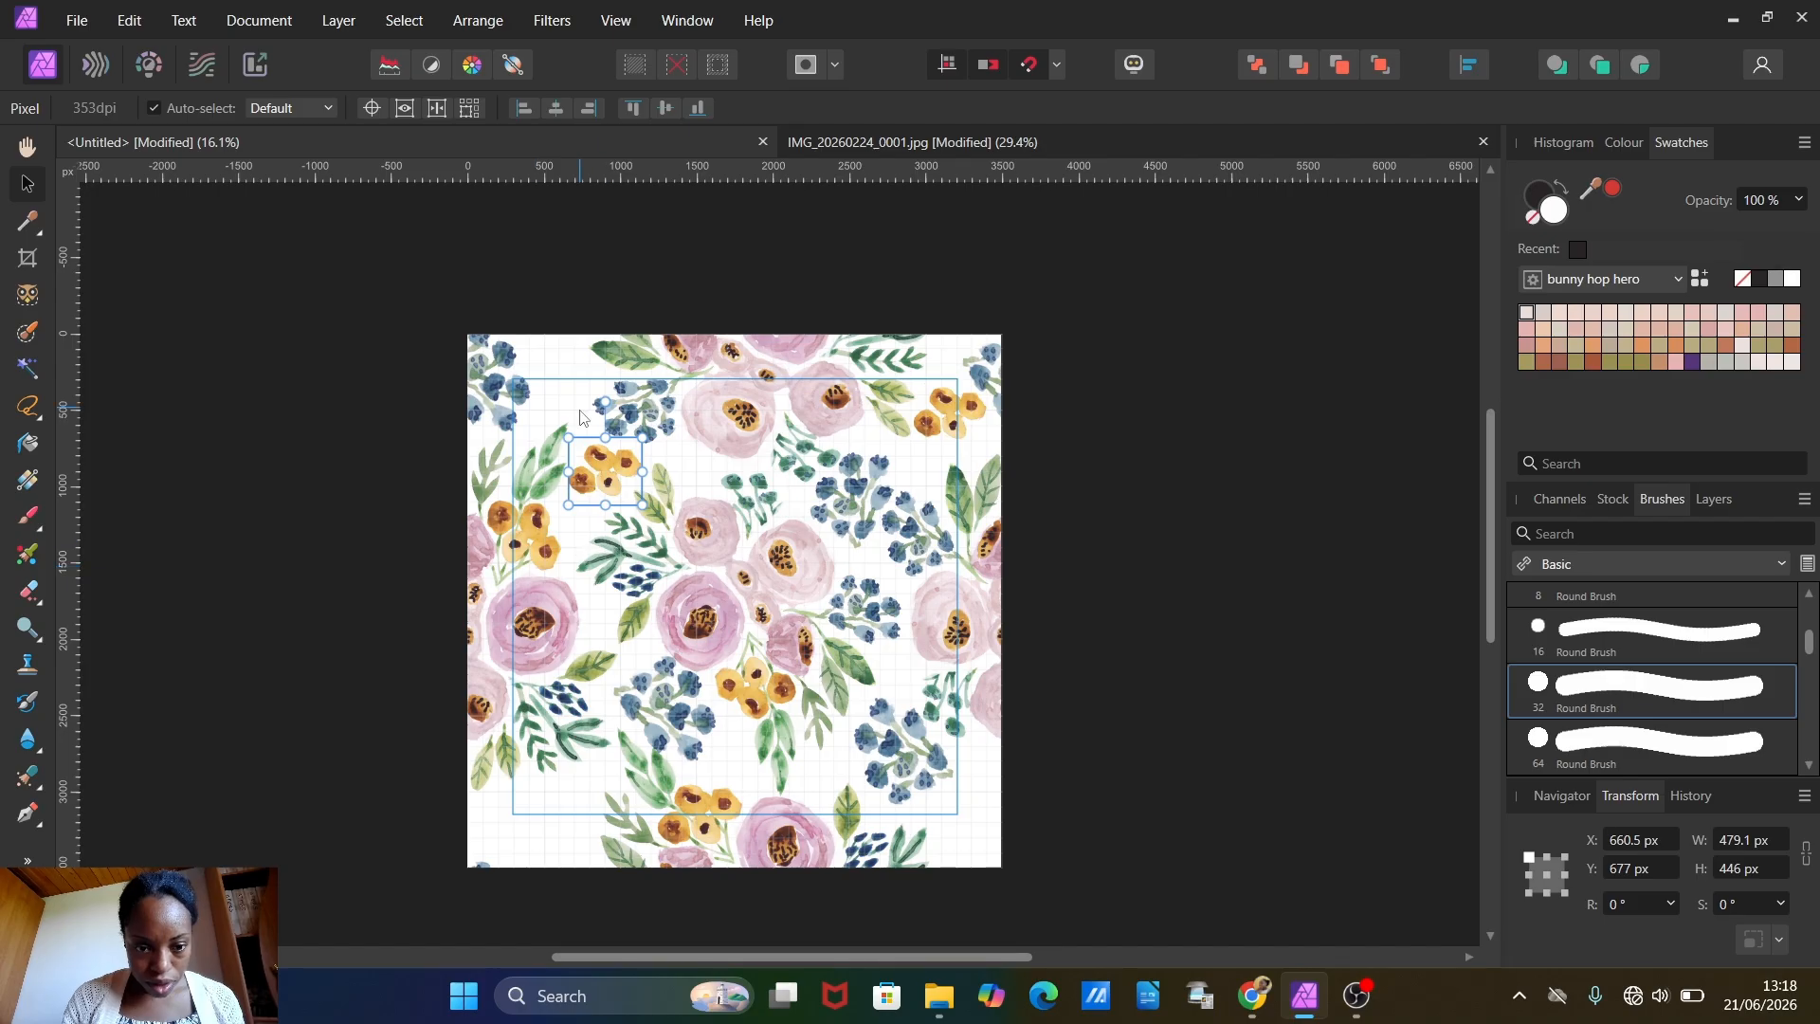
pyautogui.moveTo(595, 474); pyautogui.dragTo(497, 814)
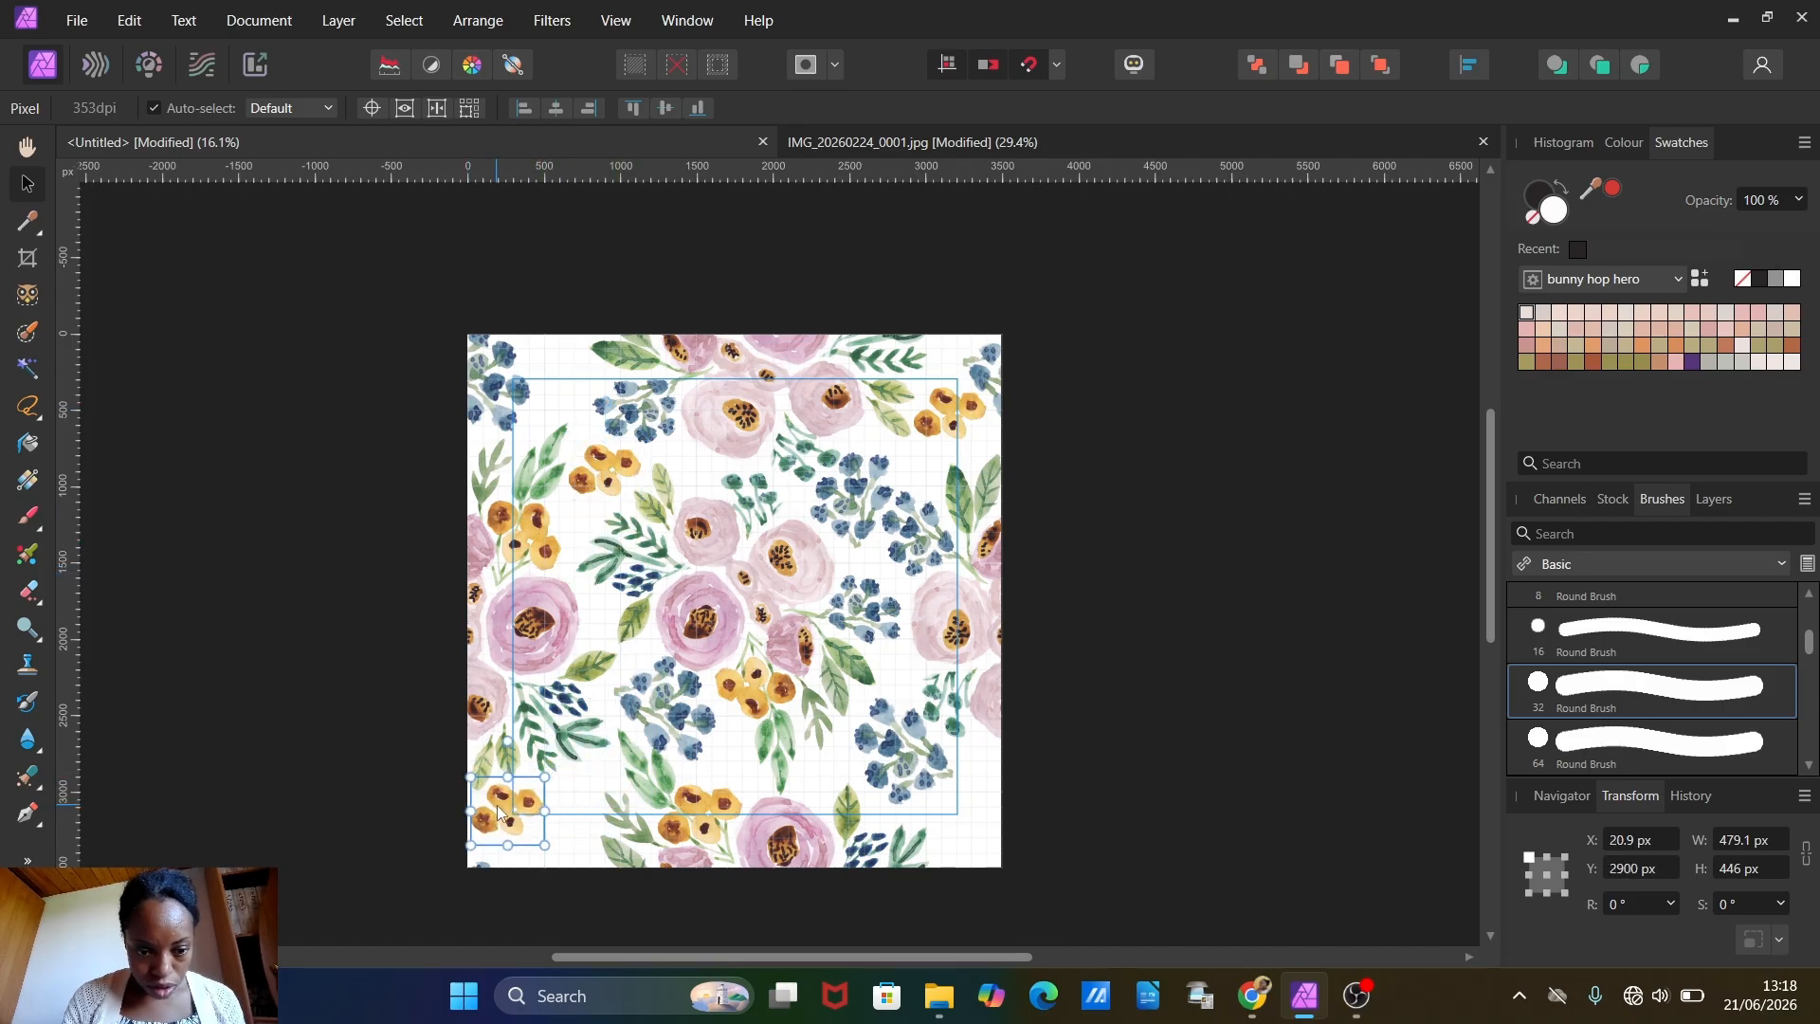
pyautogui.scroll(1, 497, 810)
pyautogui.scroll(2, 534, 807)
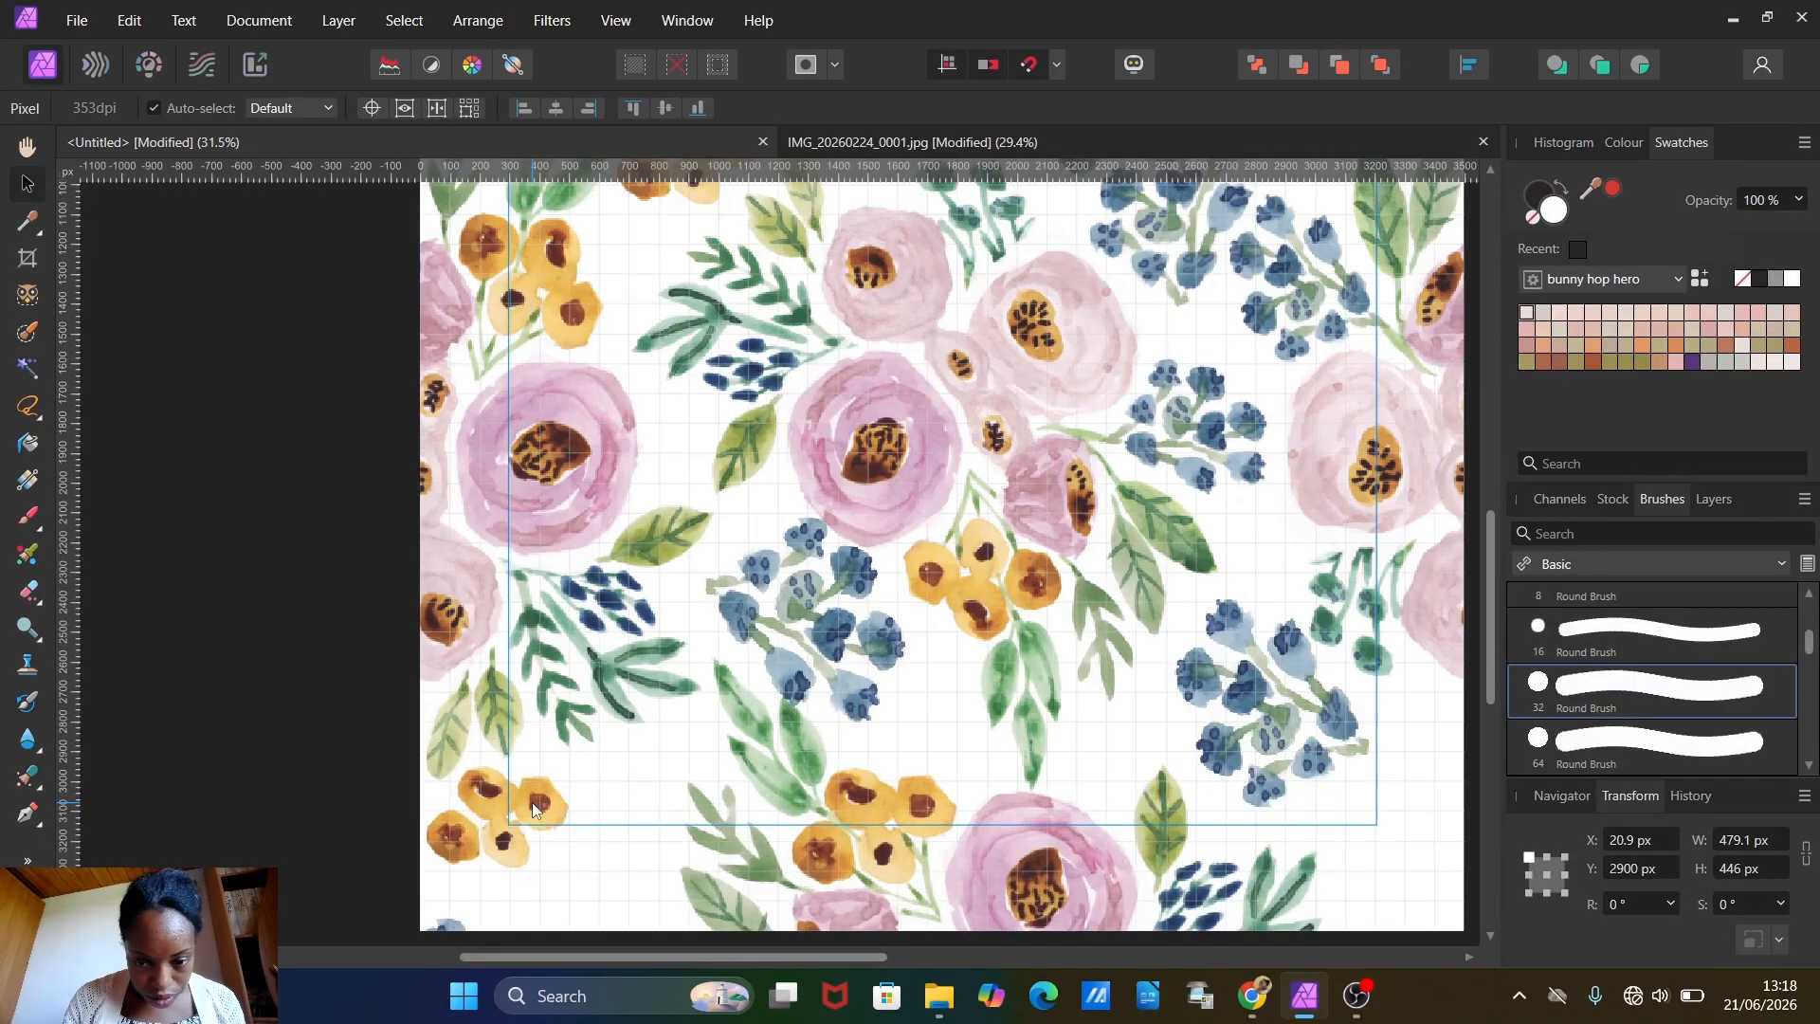
pyautogui.moveTo(490, 734); pyautogui.dragTo(461, 767)
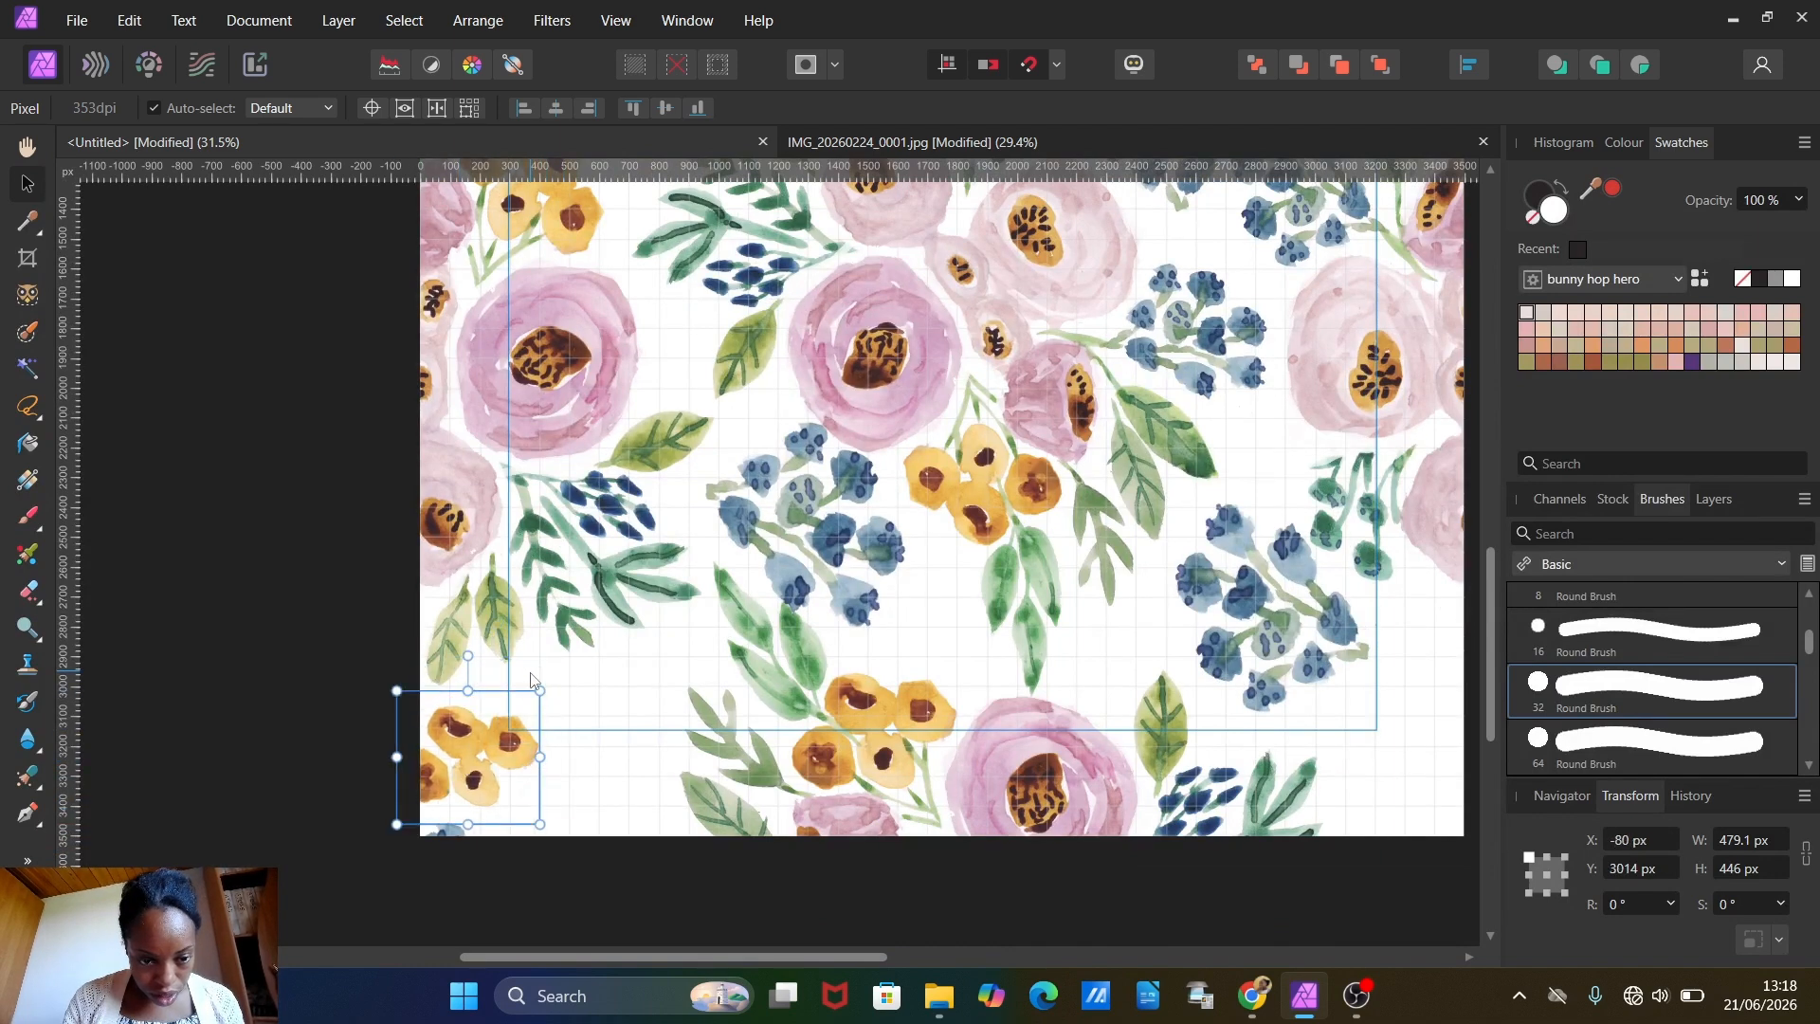
pyautogui.moveTo(541, 690); pyautogui.dragTo(415, 648)
pyautogui.moveTo(498, 748); pyautogui.dragTo(480, 748)
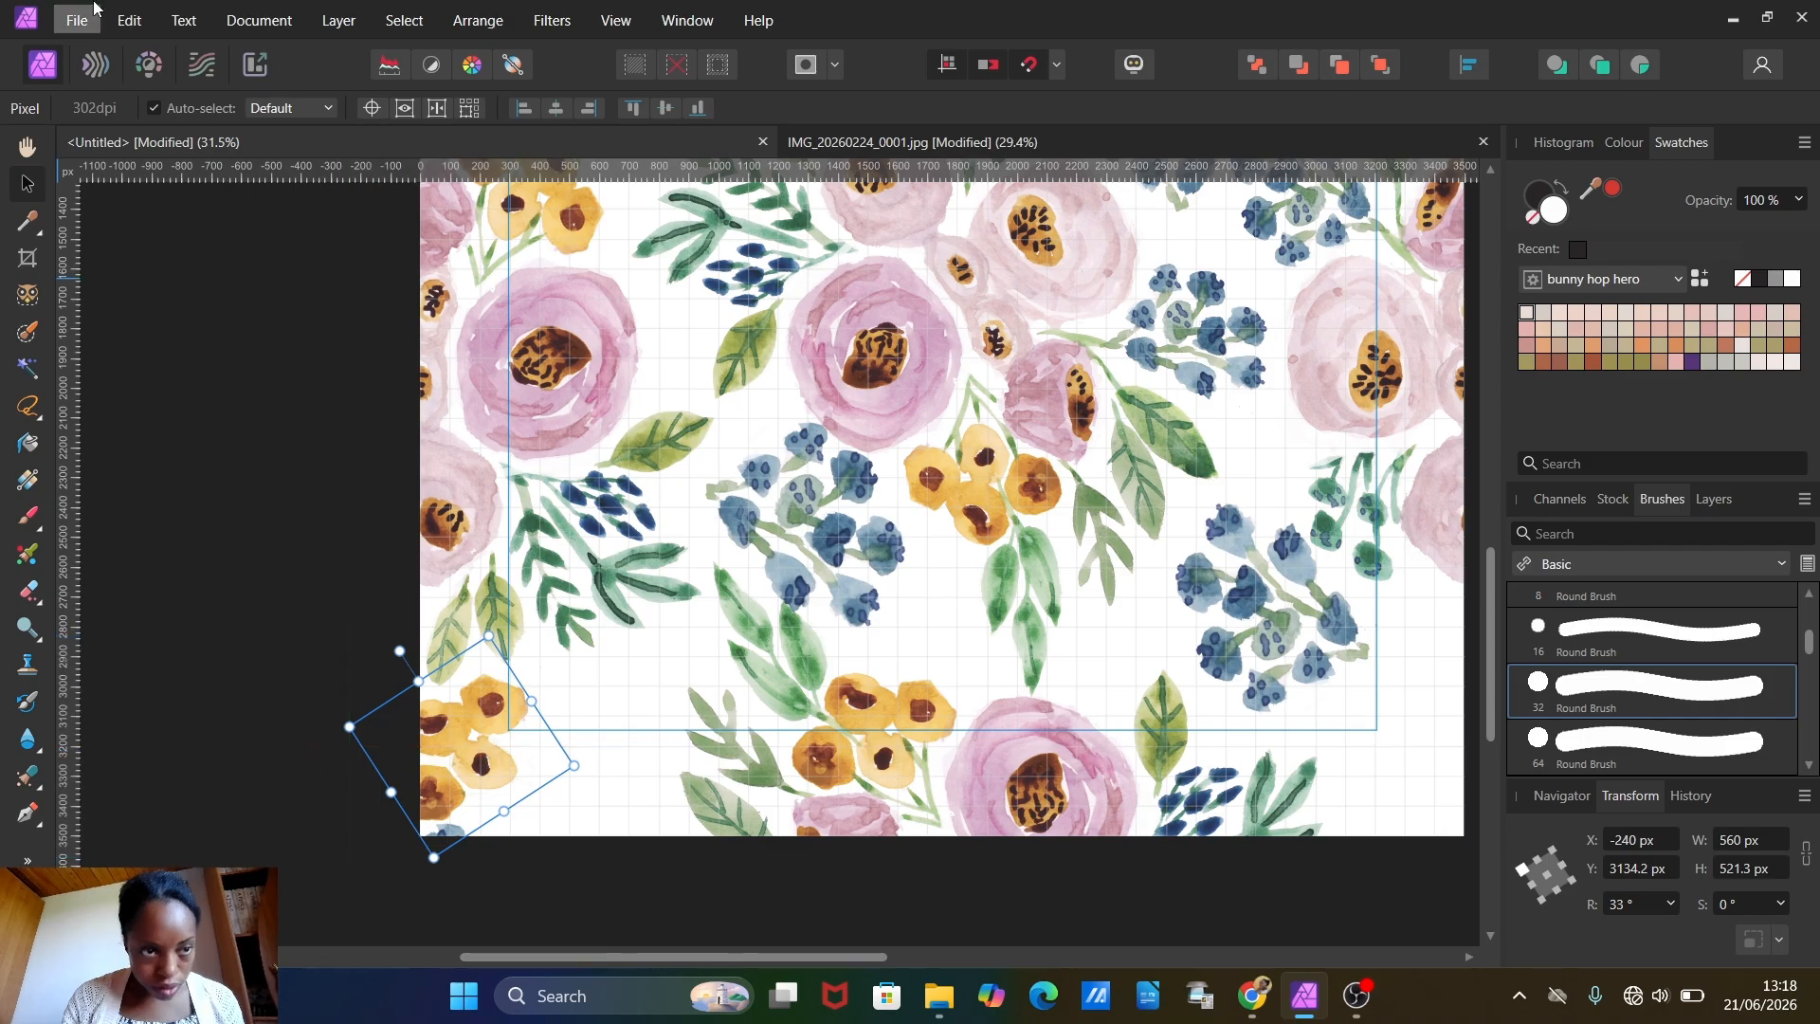
# Step: Copy and paste the lower-left edge flower cluster, then offset the duplicate's X position by +3500 px to the opposite edge
pyautogui.click(121, 31)
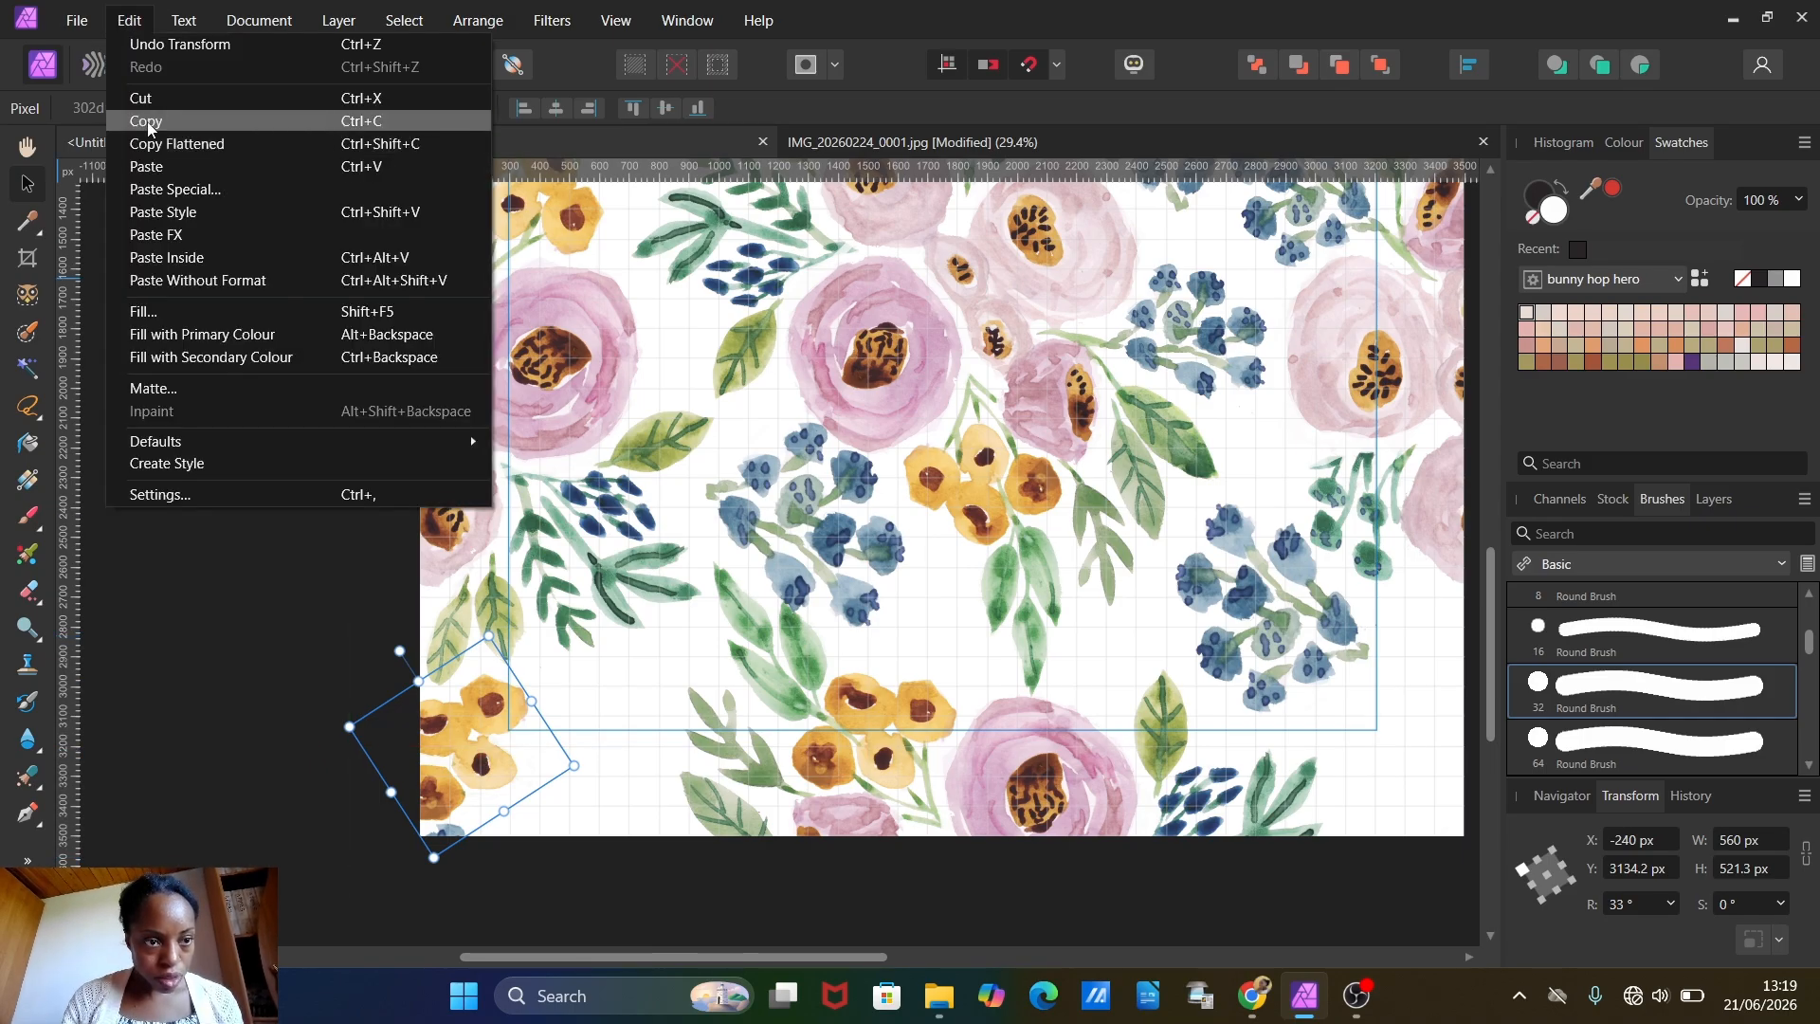
pyautogui.click(121, 14)
pyautogui.click(119, 10)
pyautogui.click(150, 167)
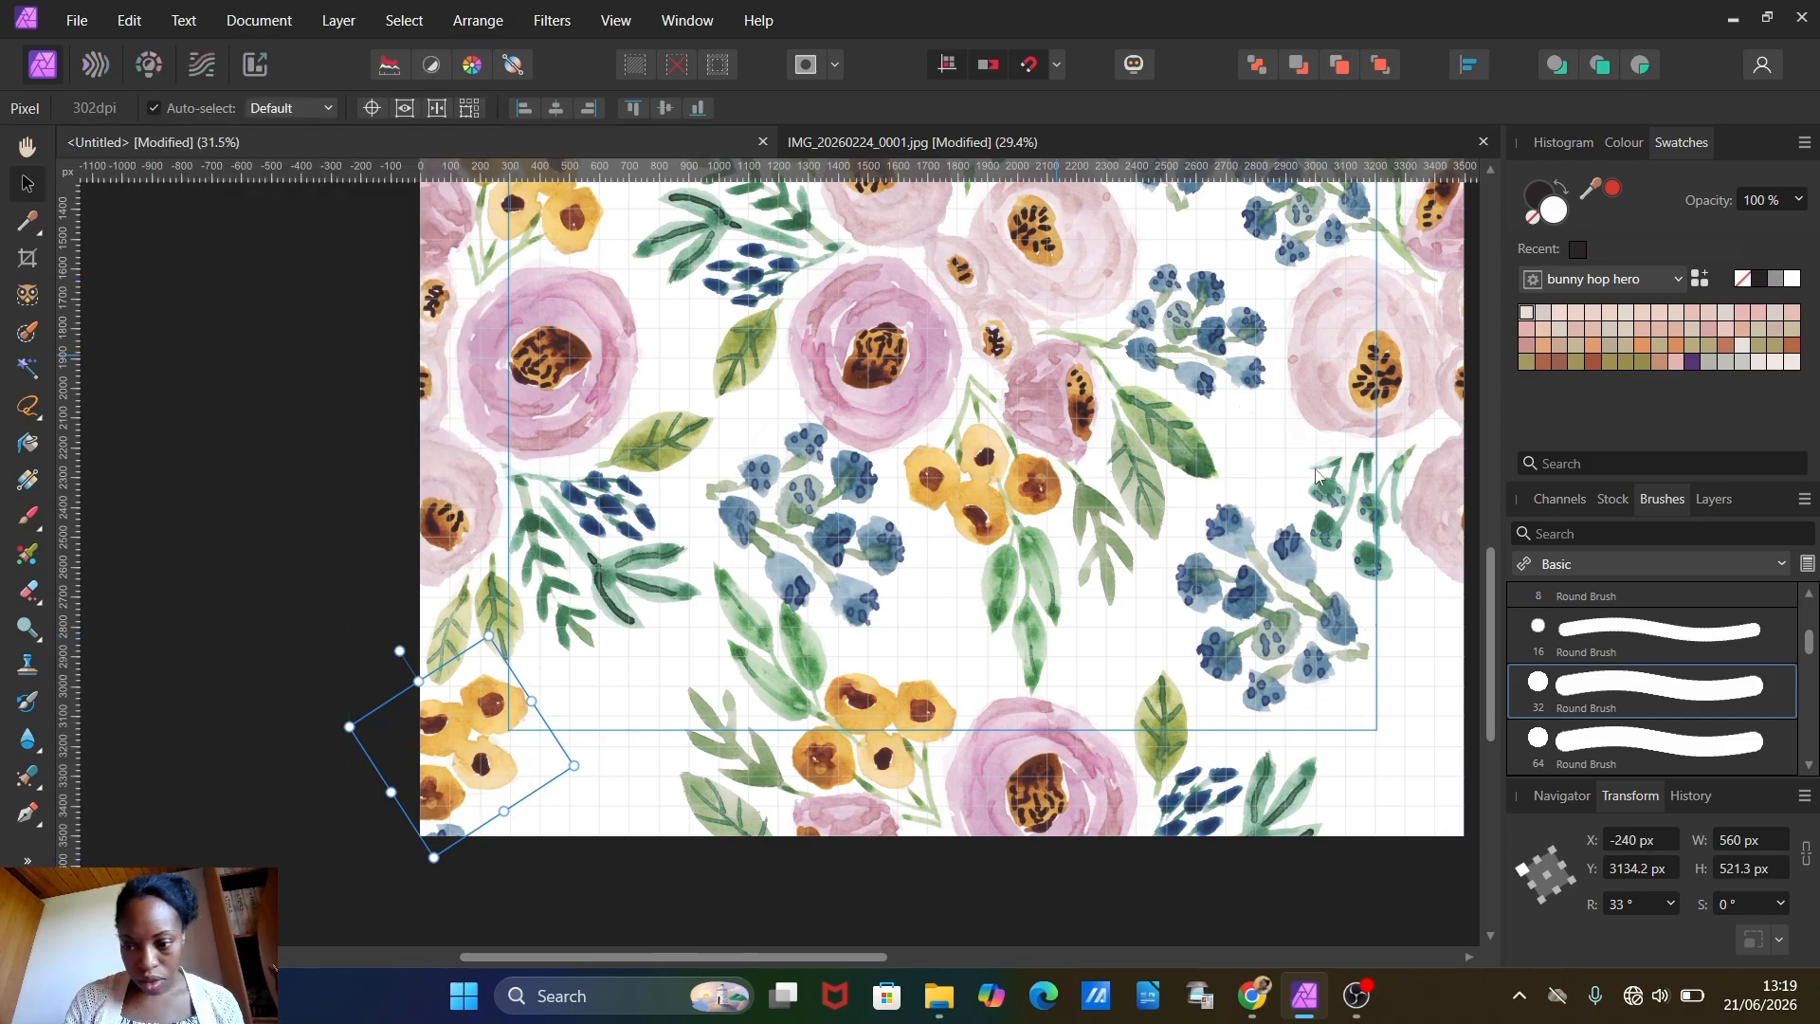
pyautogui.click(1640, 839)
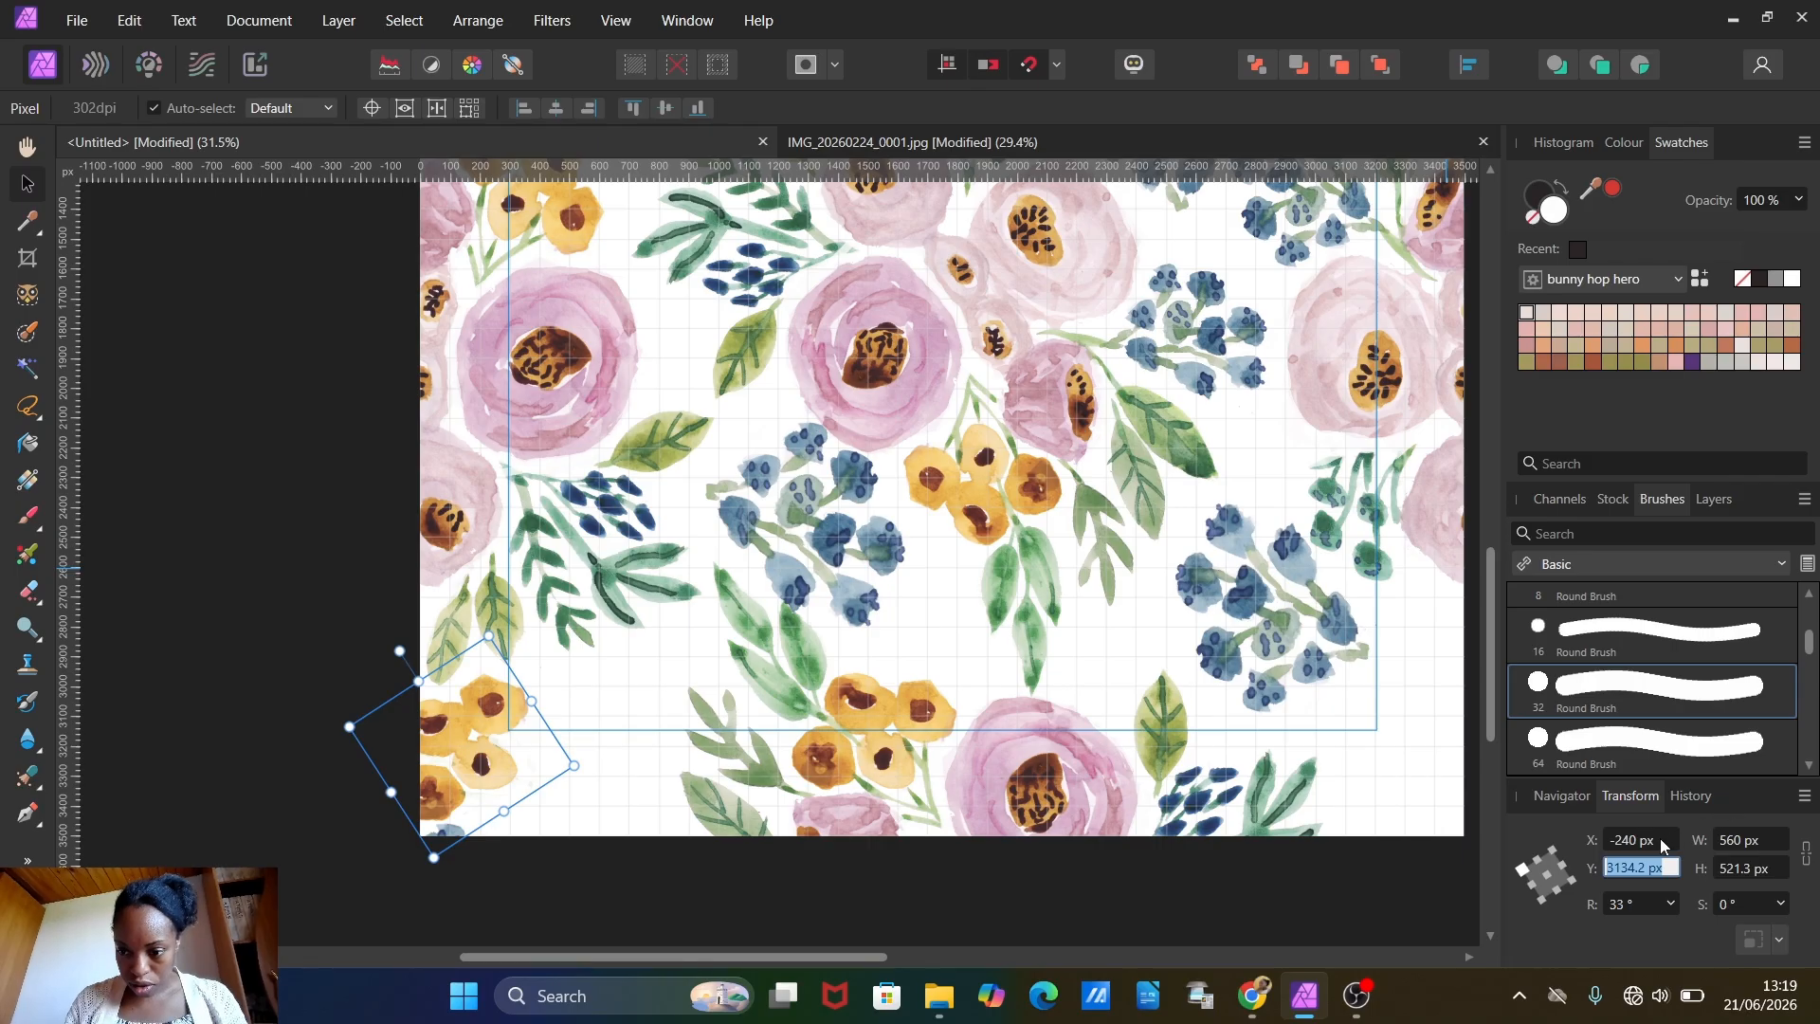
pyautogui.click(1657, 840)
pyautogui.press('BackSpace')
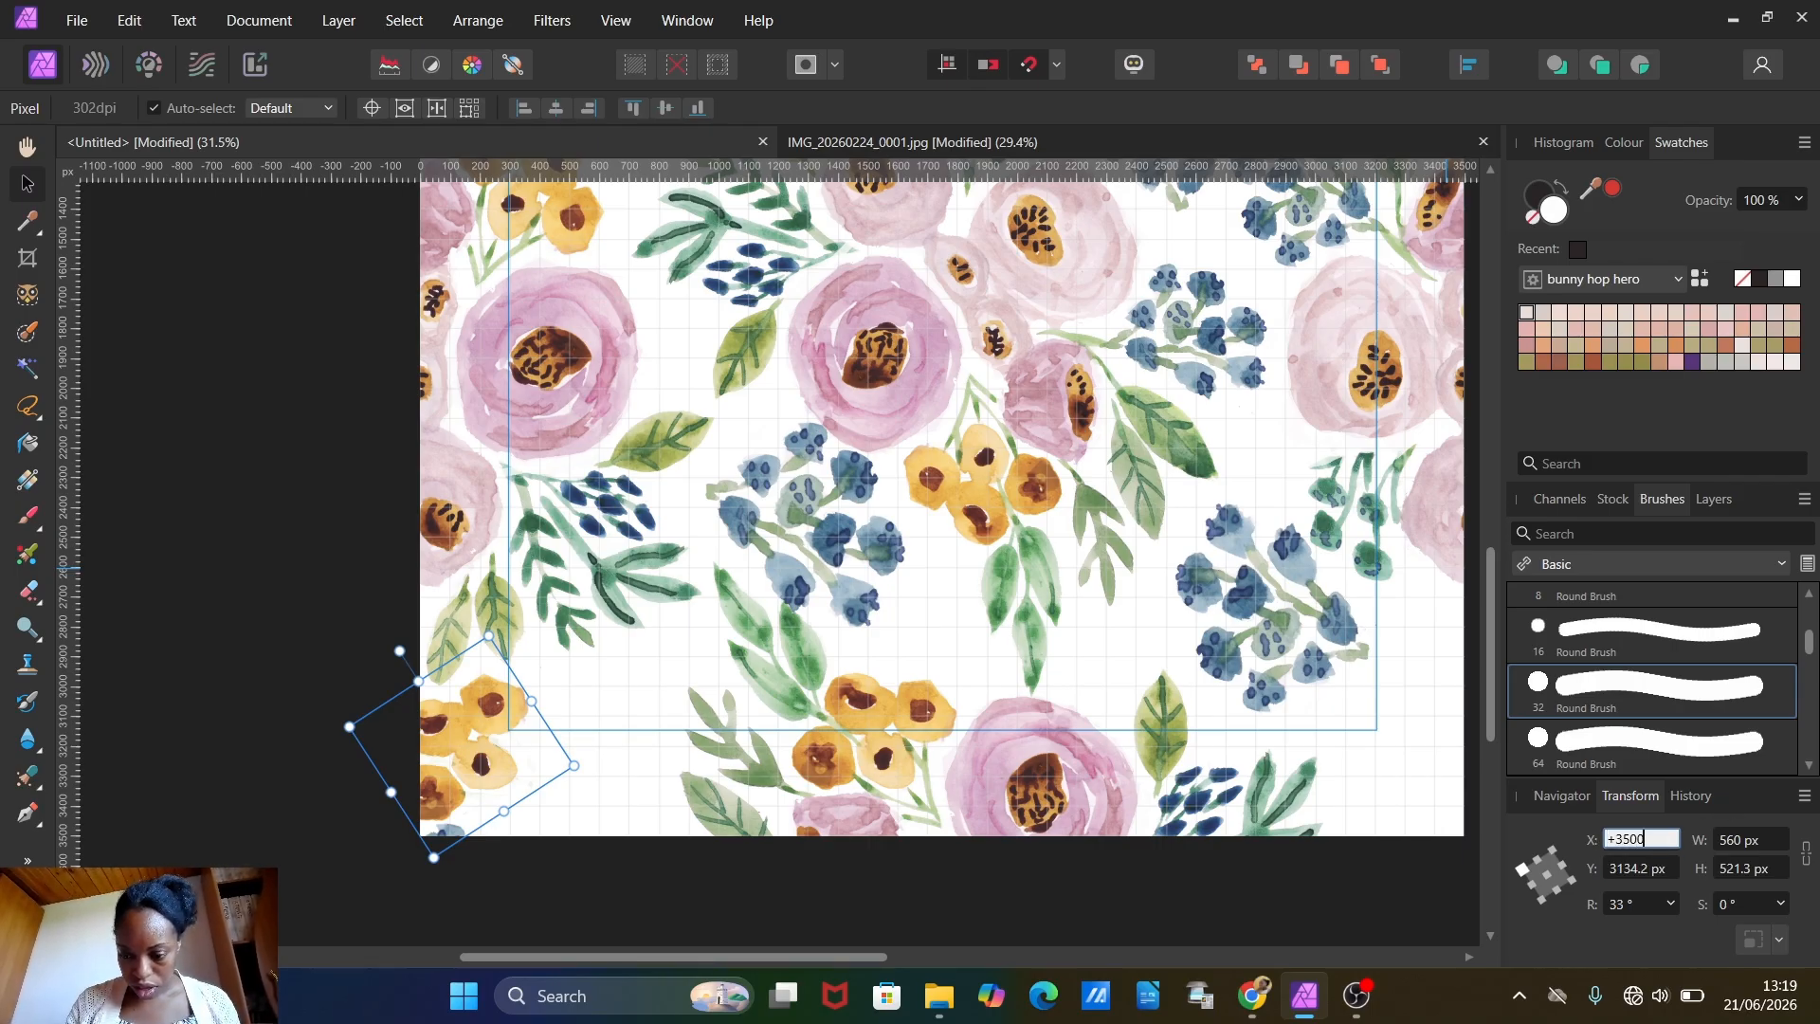
pyautogui.write('+3500')
pyautogui.press('Return')
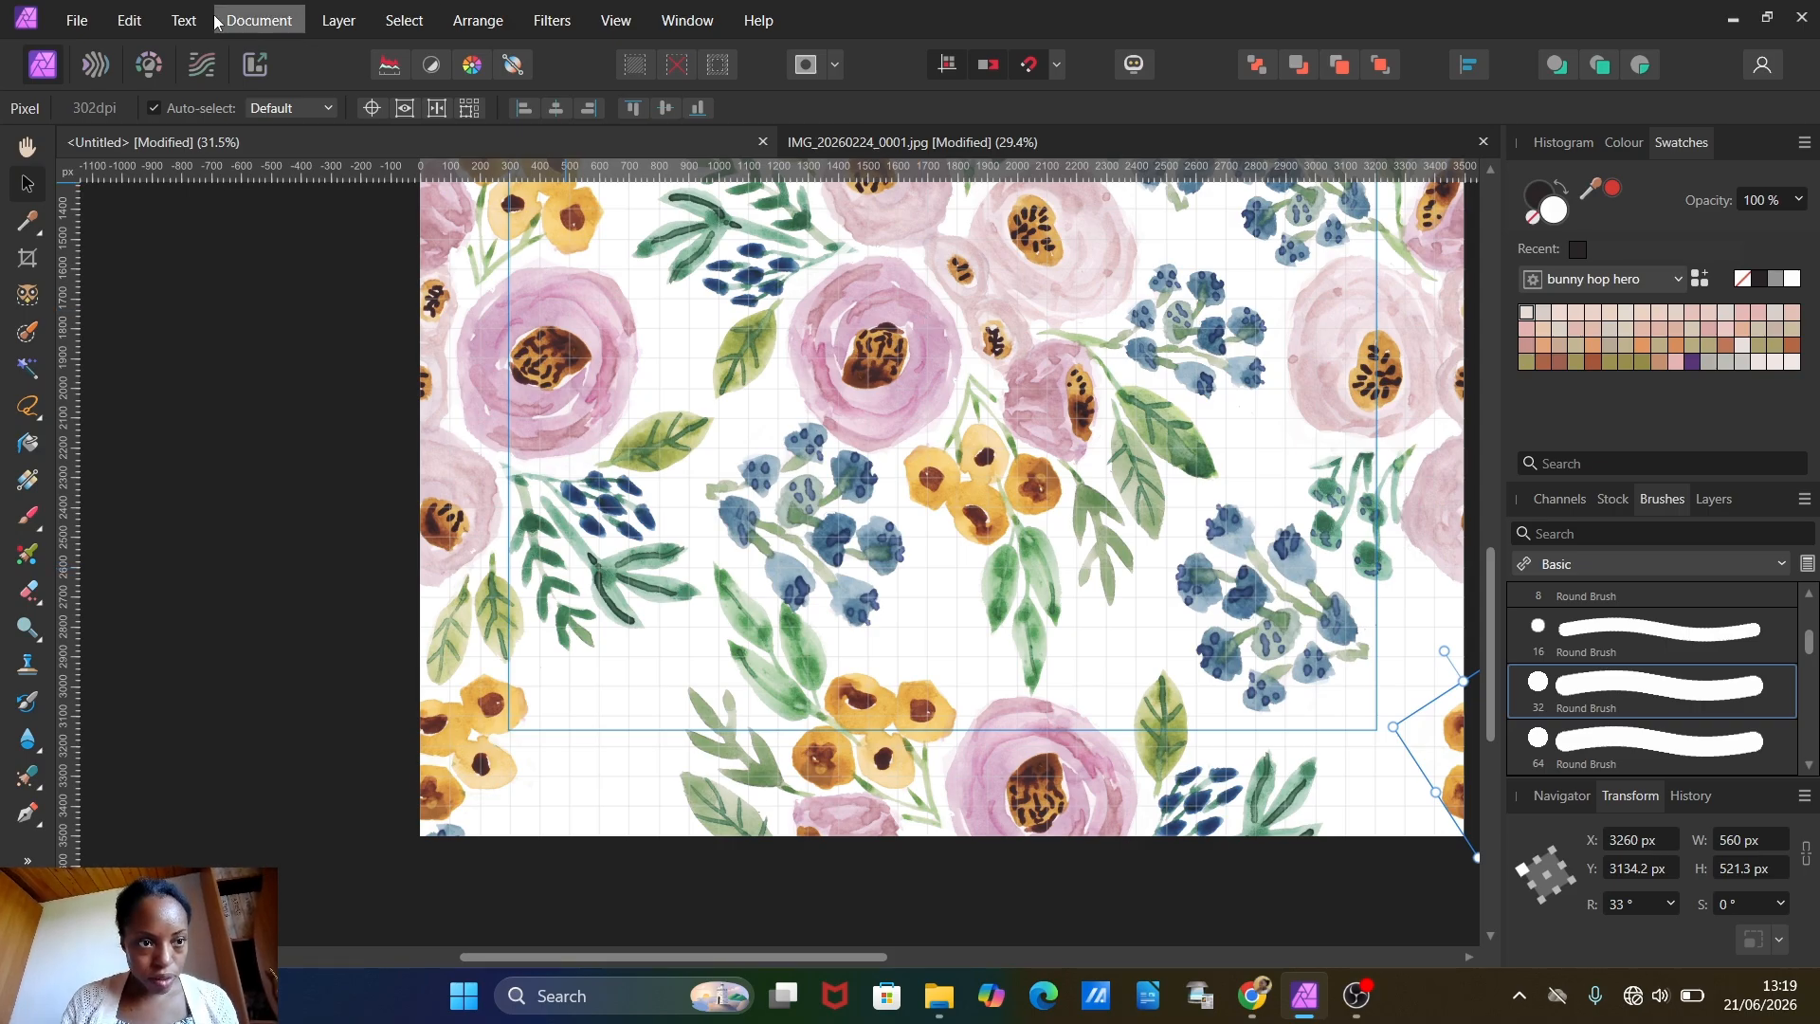
# Step: Paste the rotated yellow flower cluster again and place it beside the lower-right blue berries at about X 1980, Y 2785 px
pyautogui.click(128, 20)
pyautogui.click(146, 167)
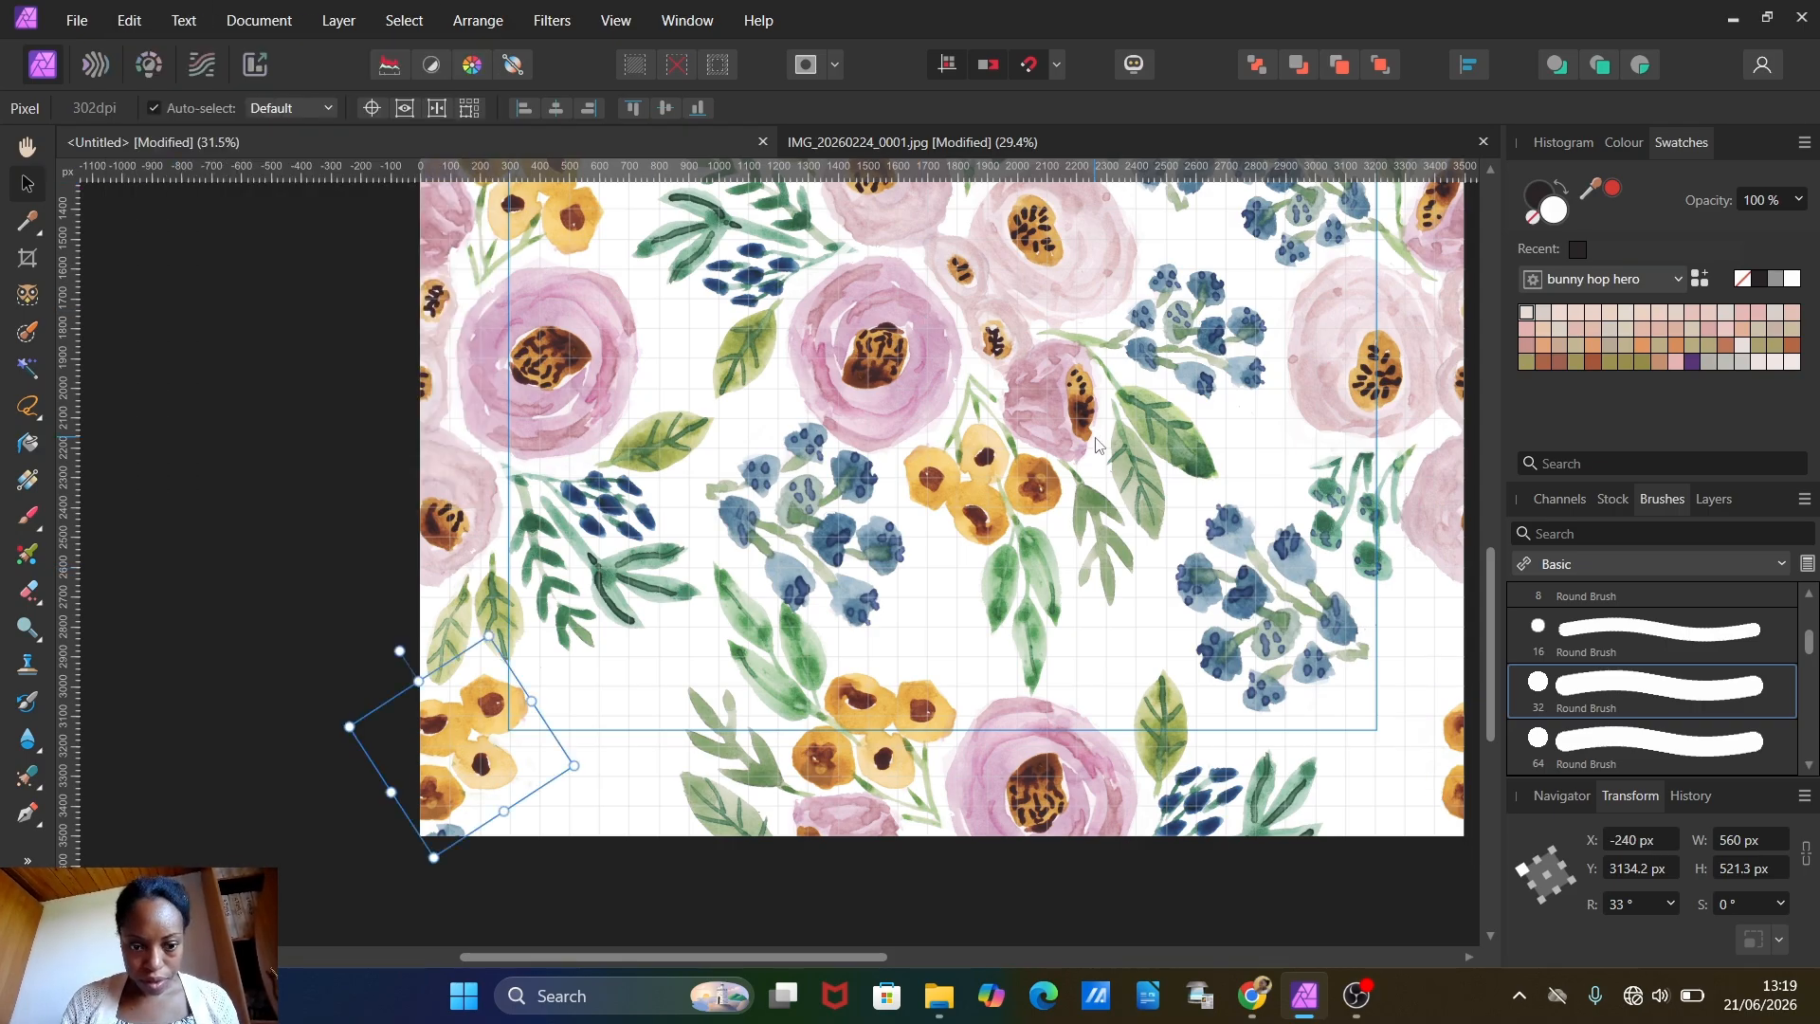
pyautogui.scroll(3, 1095, 436)
pyautogui.moveTo(467, 882); pyautogui.dragTo(1130, 772)
pyautogui.scroll(-2, 1163, 474)
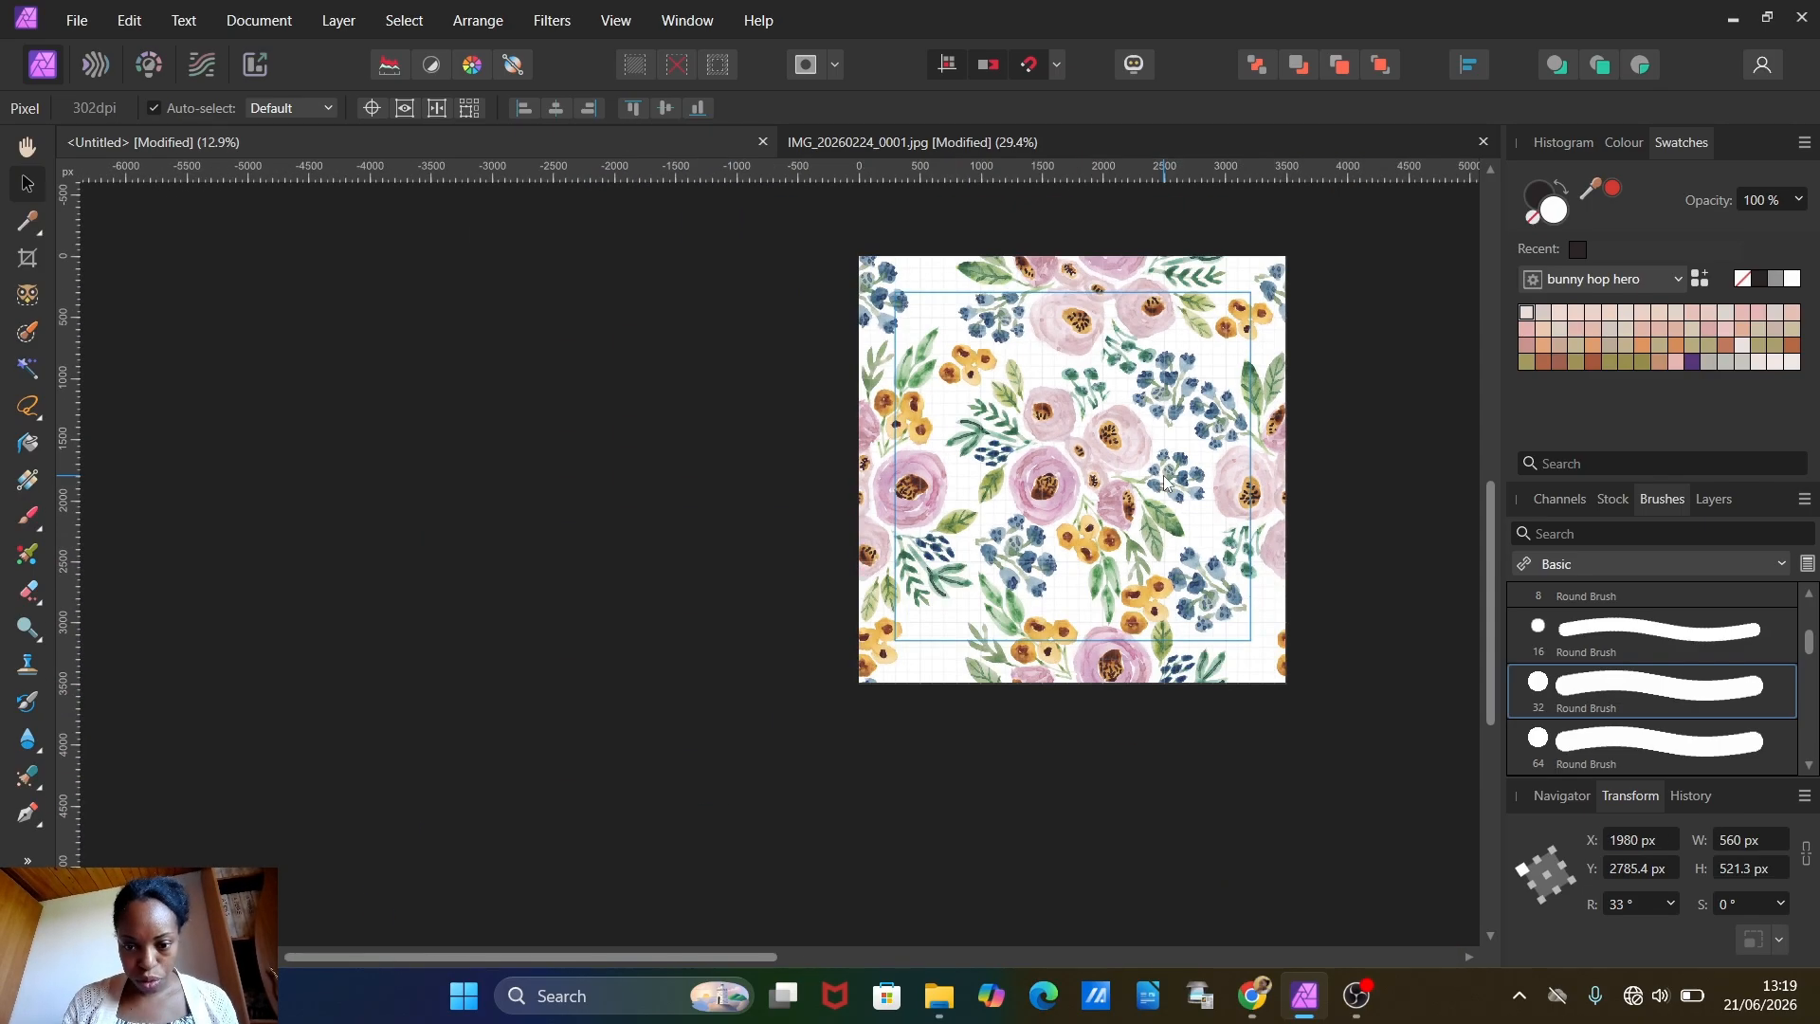
pyautogui.scroll(1, 1163, 475)
pyautogui.scroll(3, 1022, 474)
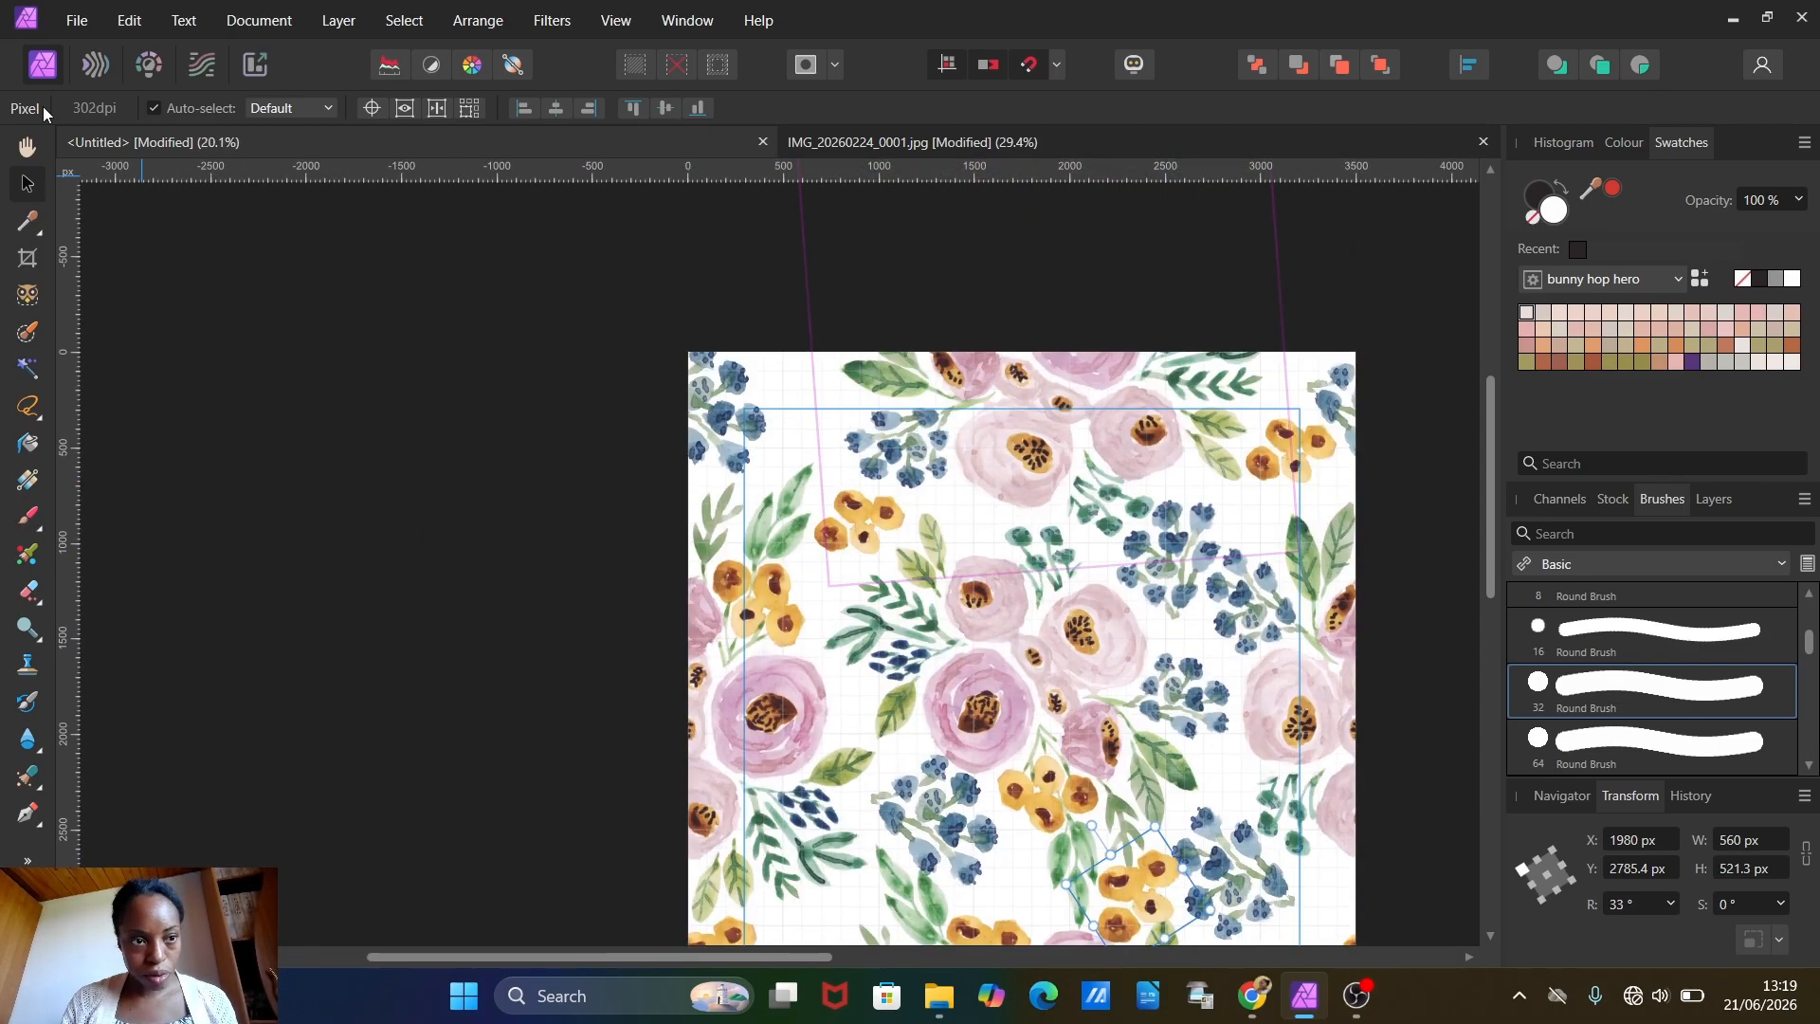
# Step: Paste another yellow cluster across the top edge beside the upper-left berries, rotated to about -49.6°, about 647 px wide, at X 620, Y -300 px
pyautogui.click(128, 20)
pyautogui.click(146, 167)
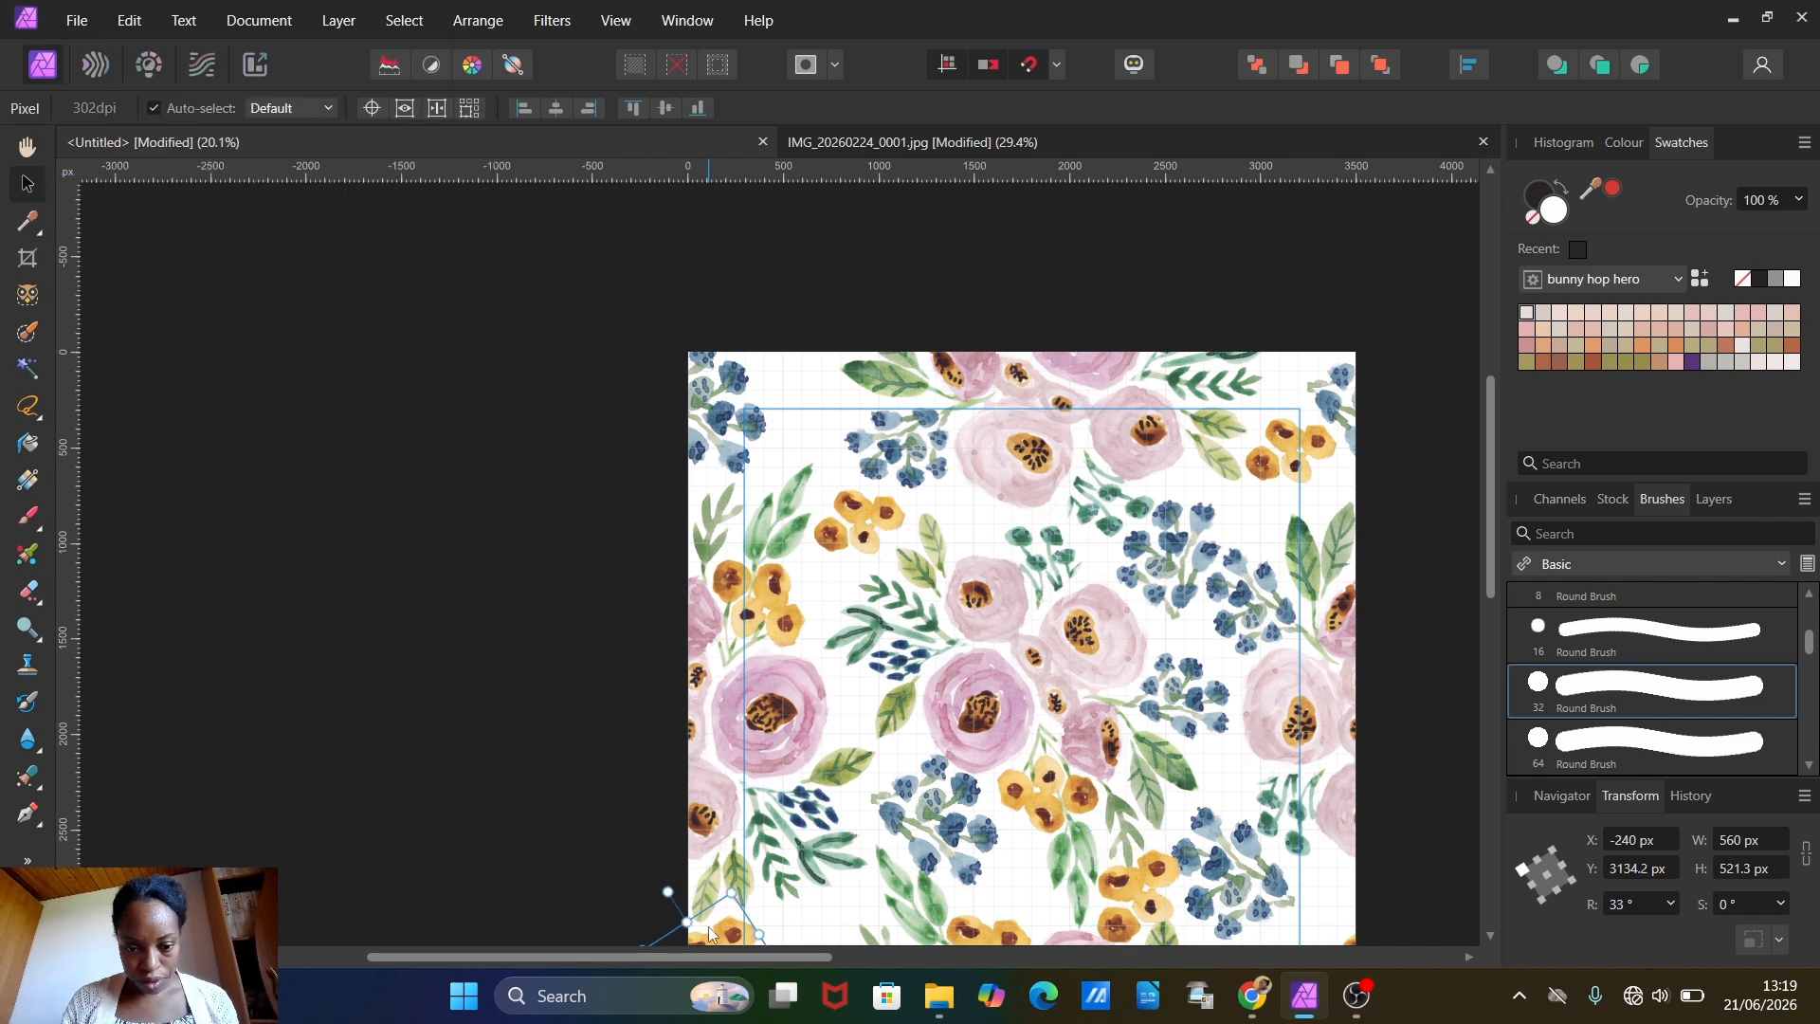
pyautogui.moveTo(736, 940); pyautogui.dragTo(824, 385)
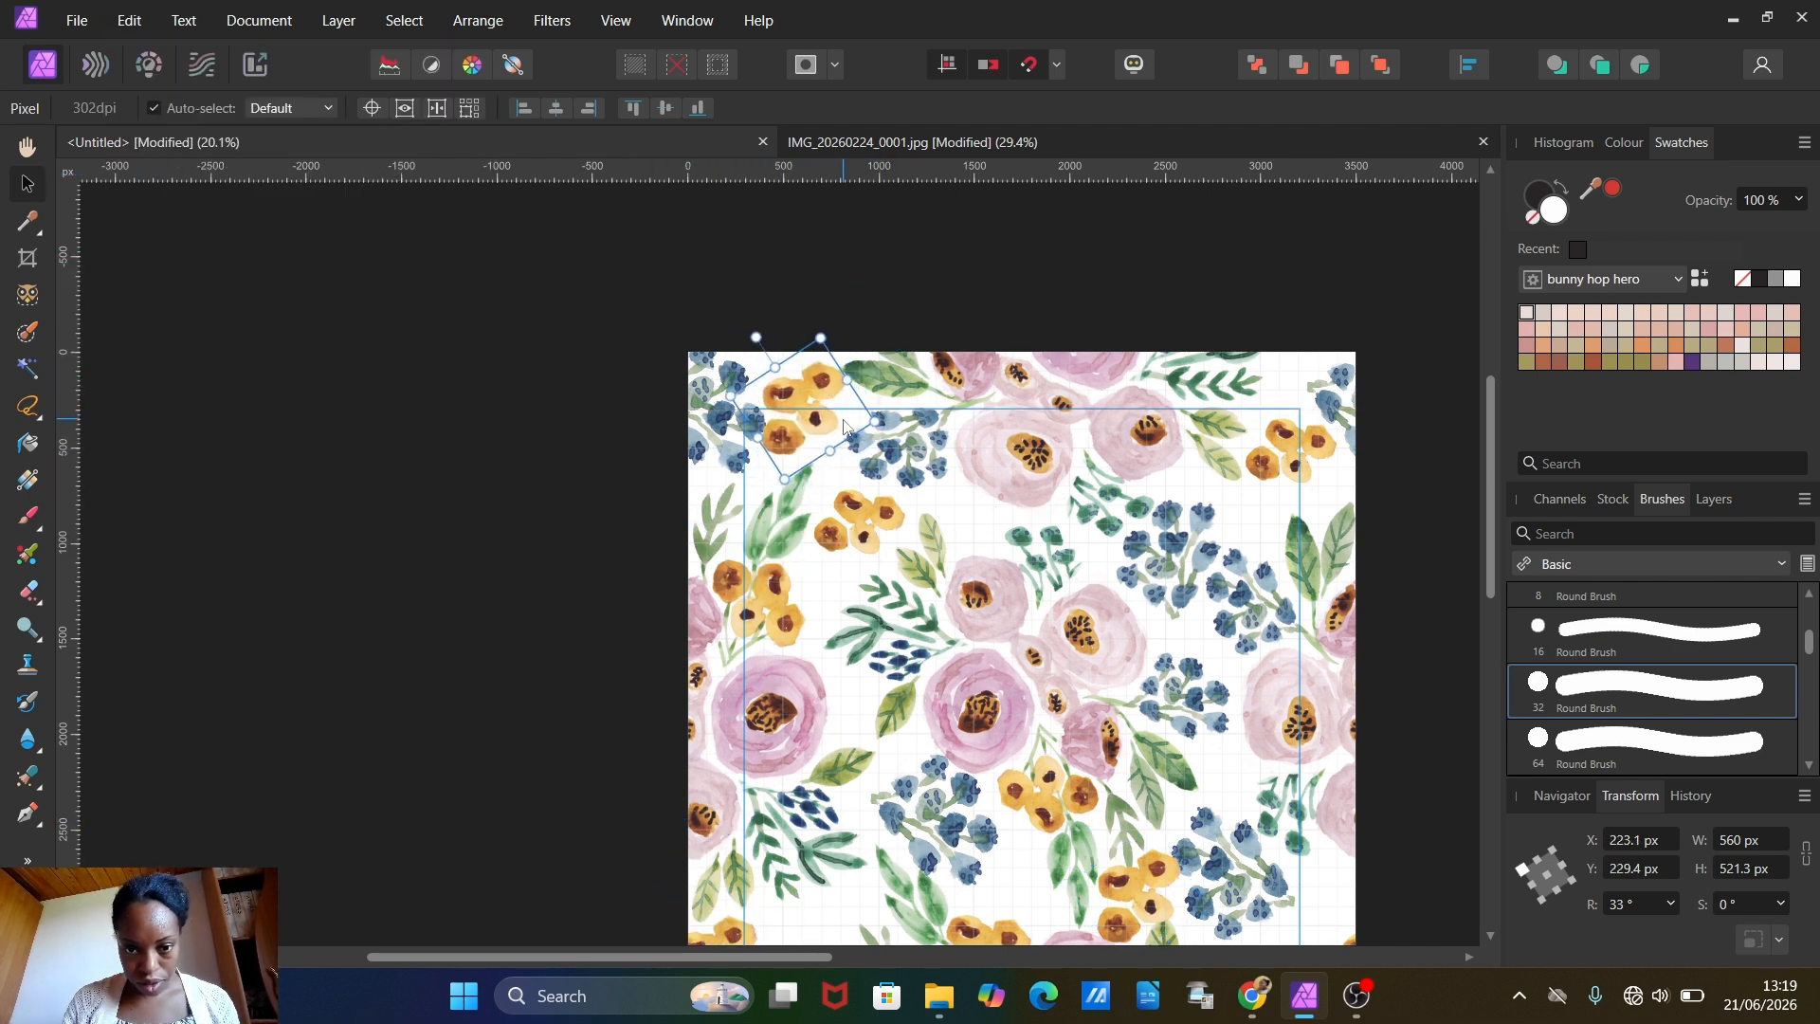
pyautogui.hscroll(2, 932, 470)
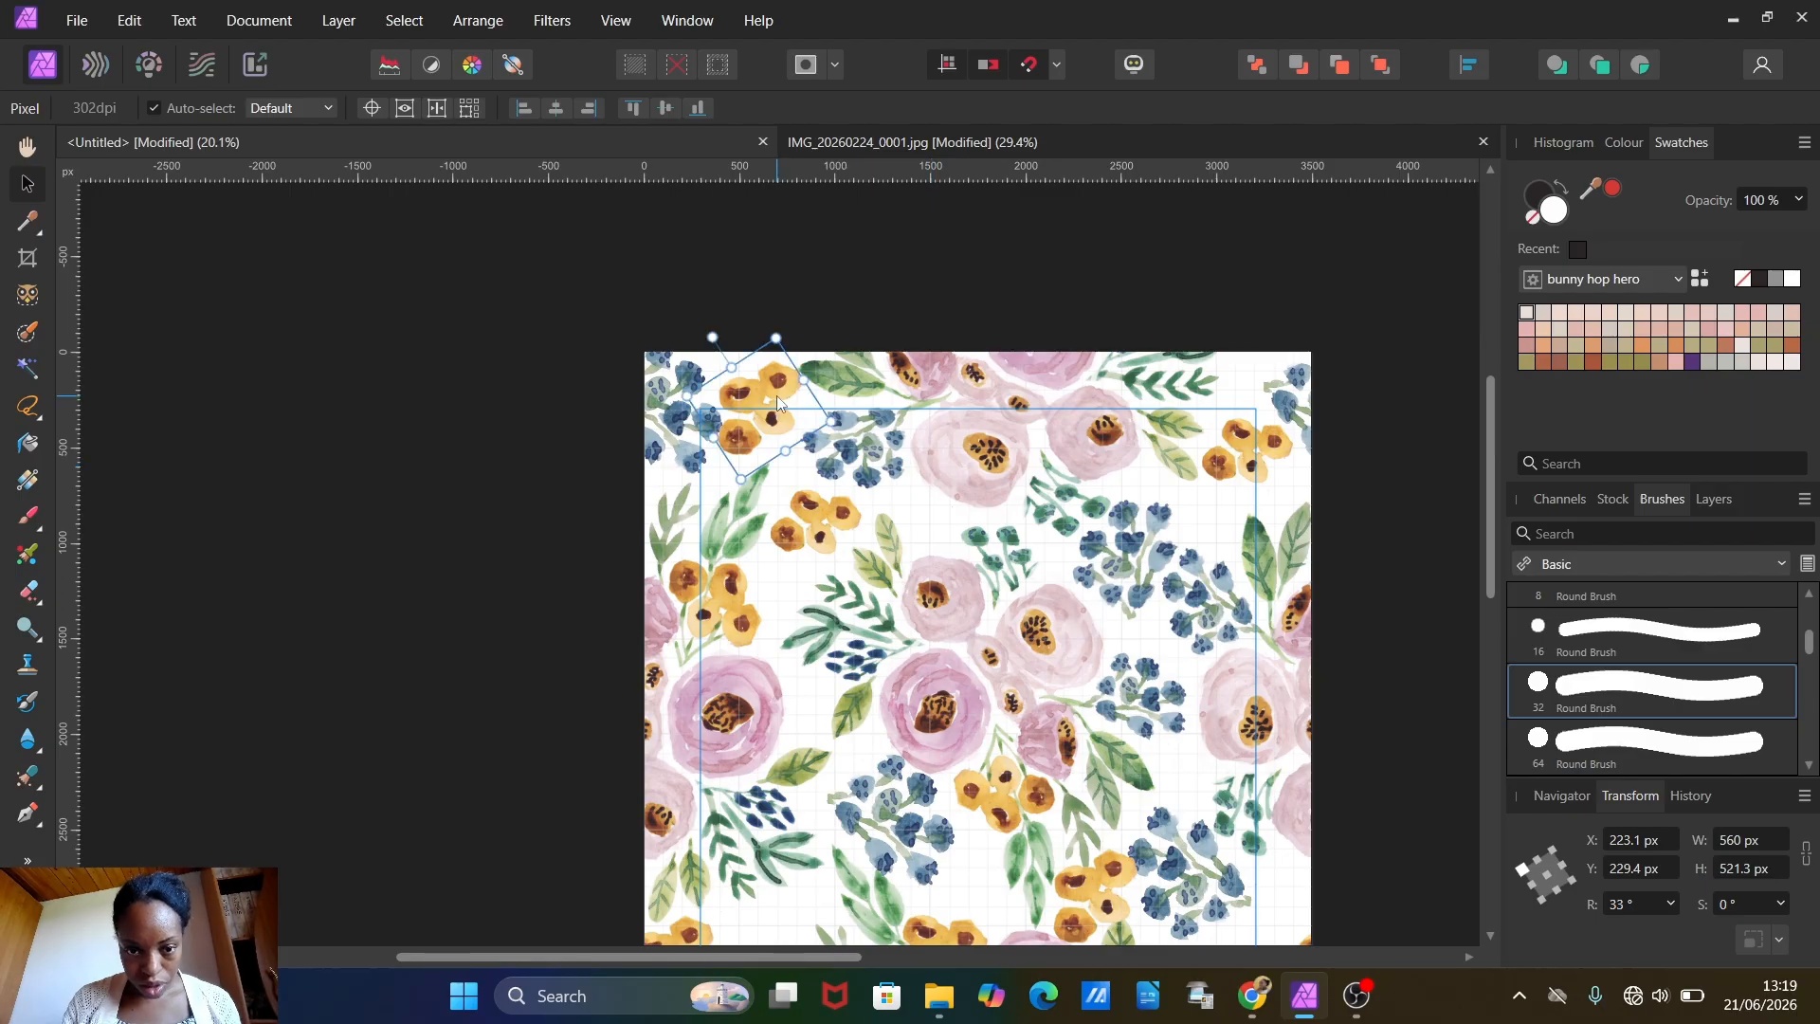
pyautogui.moveTo(776, 390); pyautogui.dragTo(770, 372)
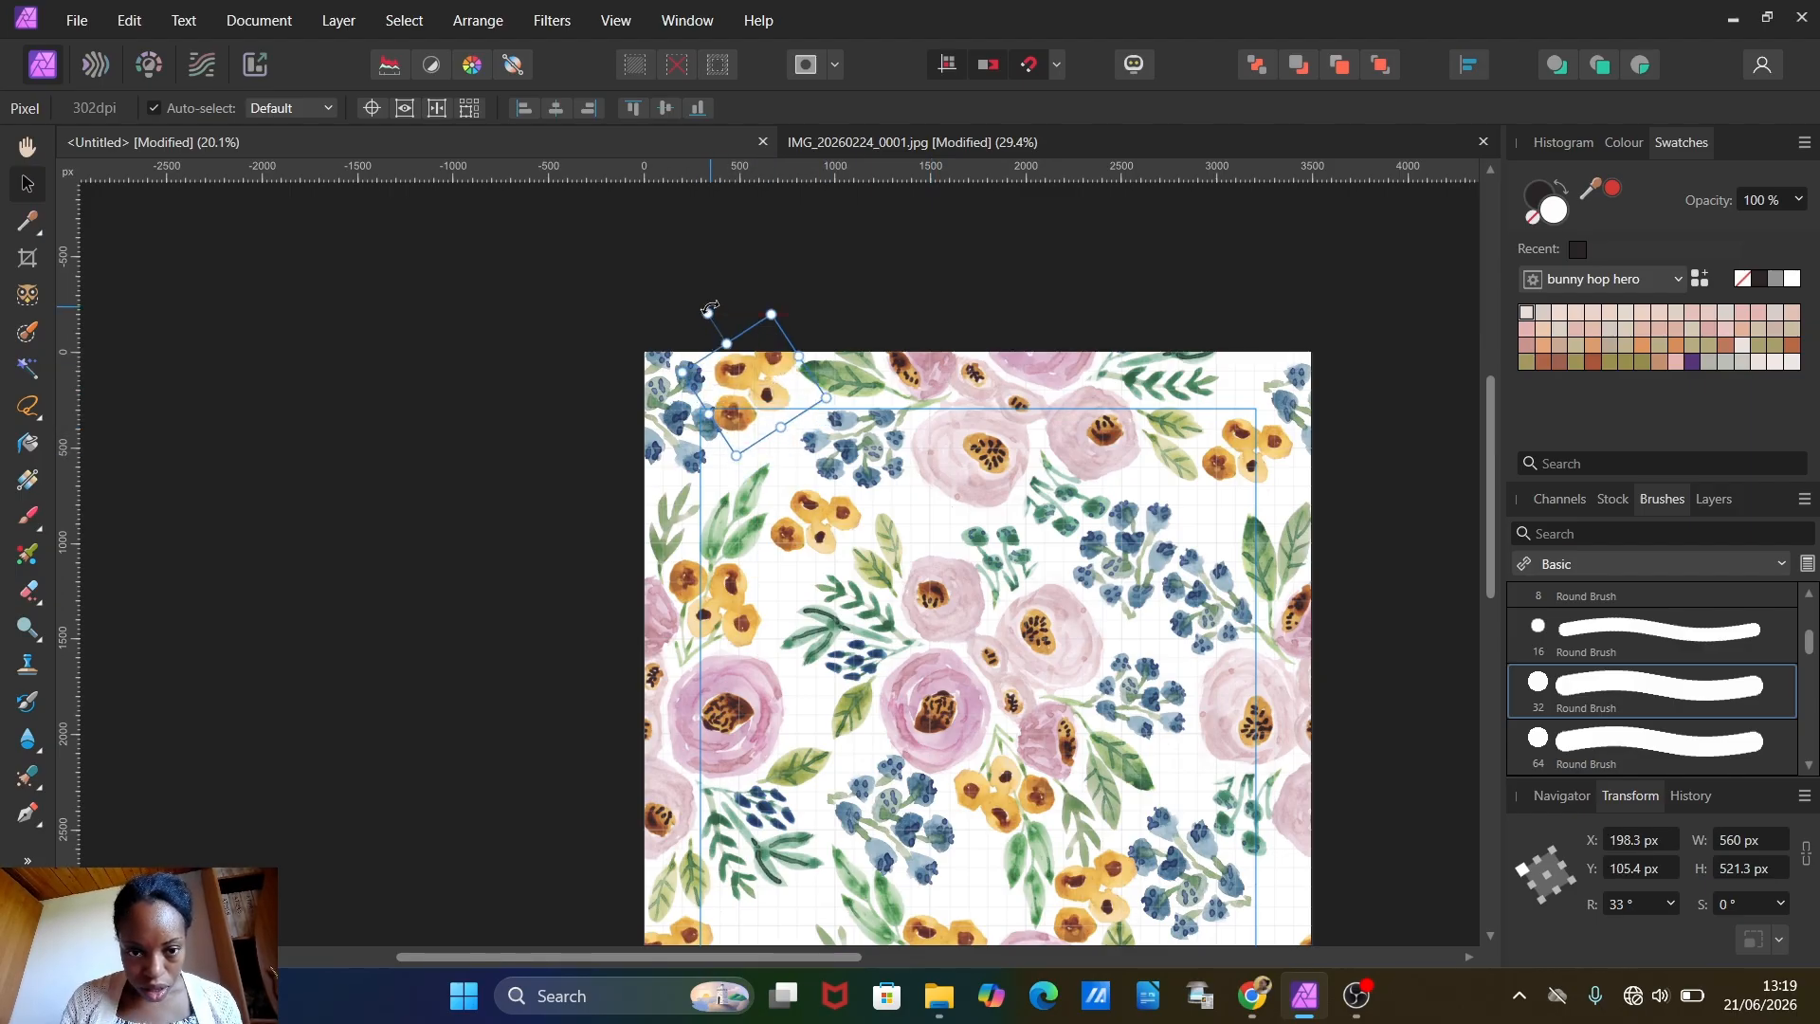
pyautogui.moveTo(707, 313); pyautogui.dragTo(819, 329)
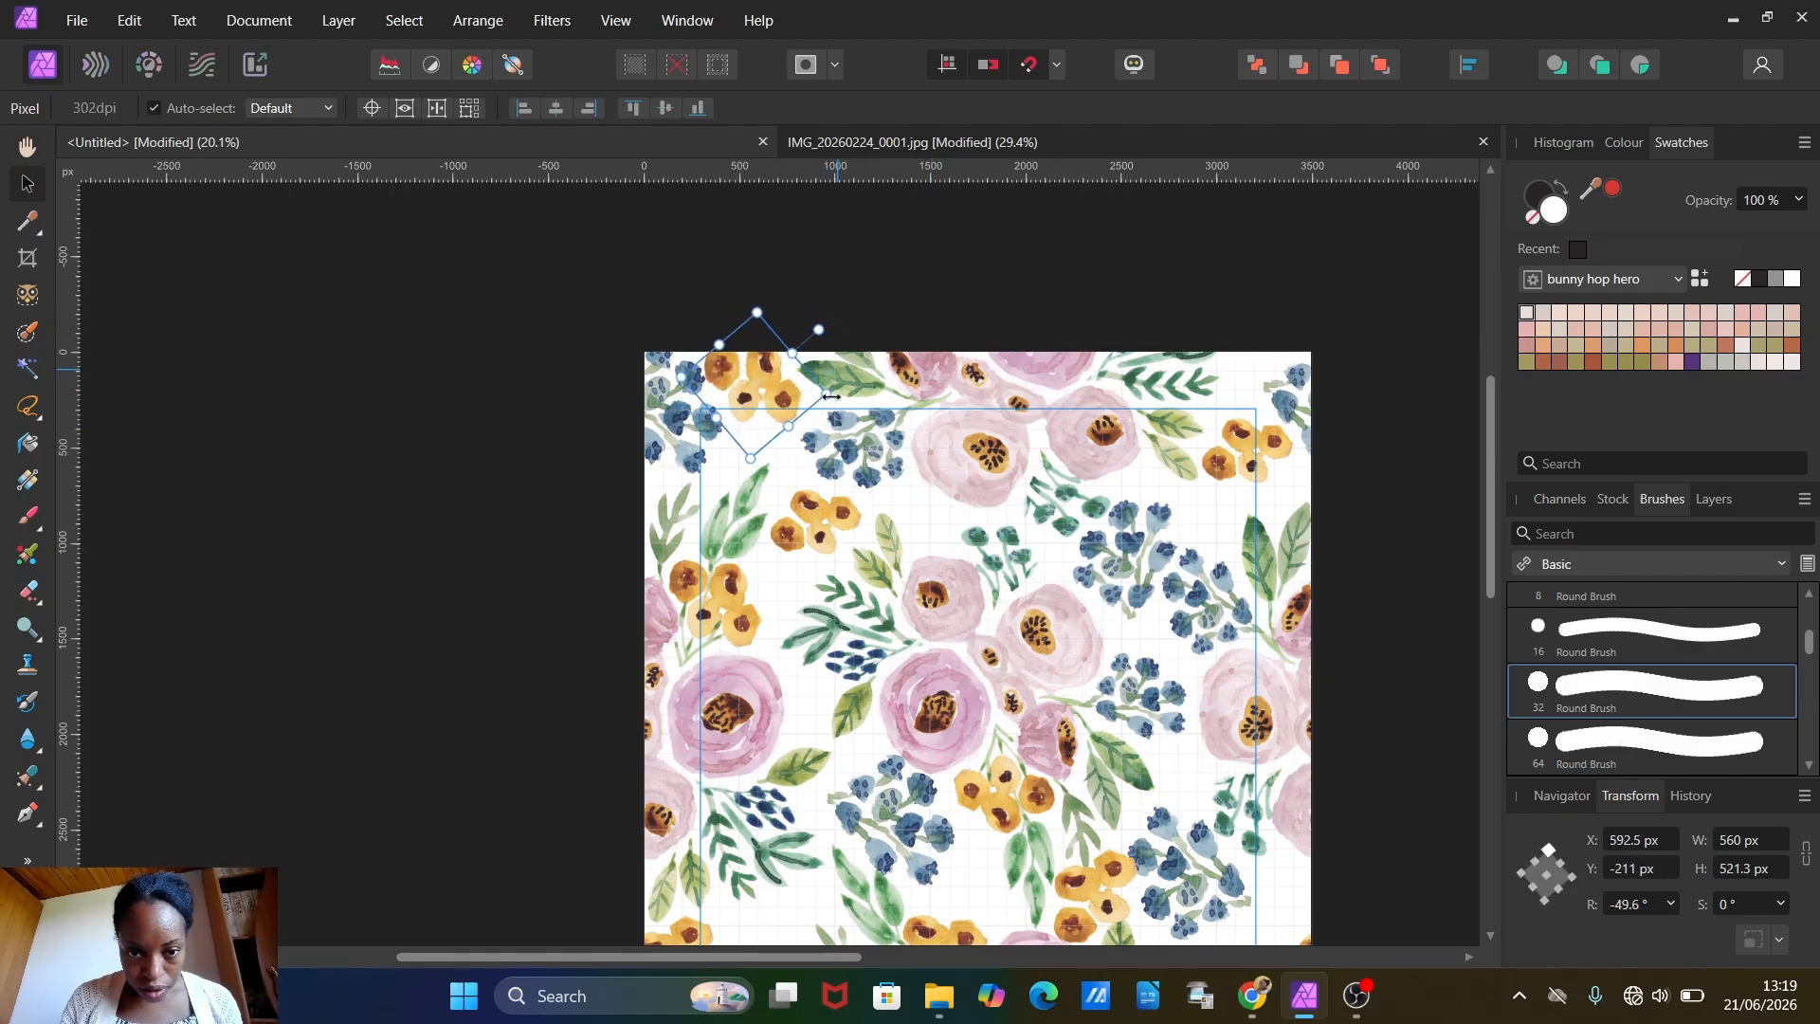
pyautogui.moveTo(752, 457); pyautogui.dragTo(751, 504)
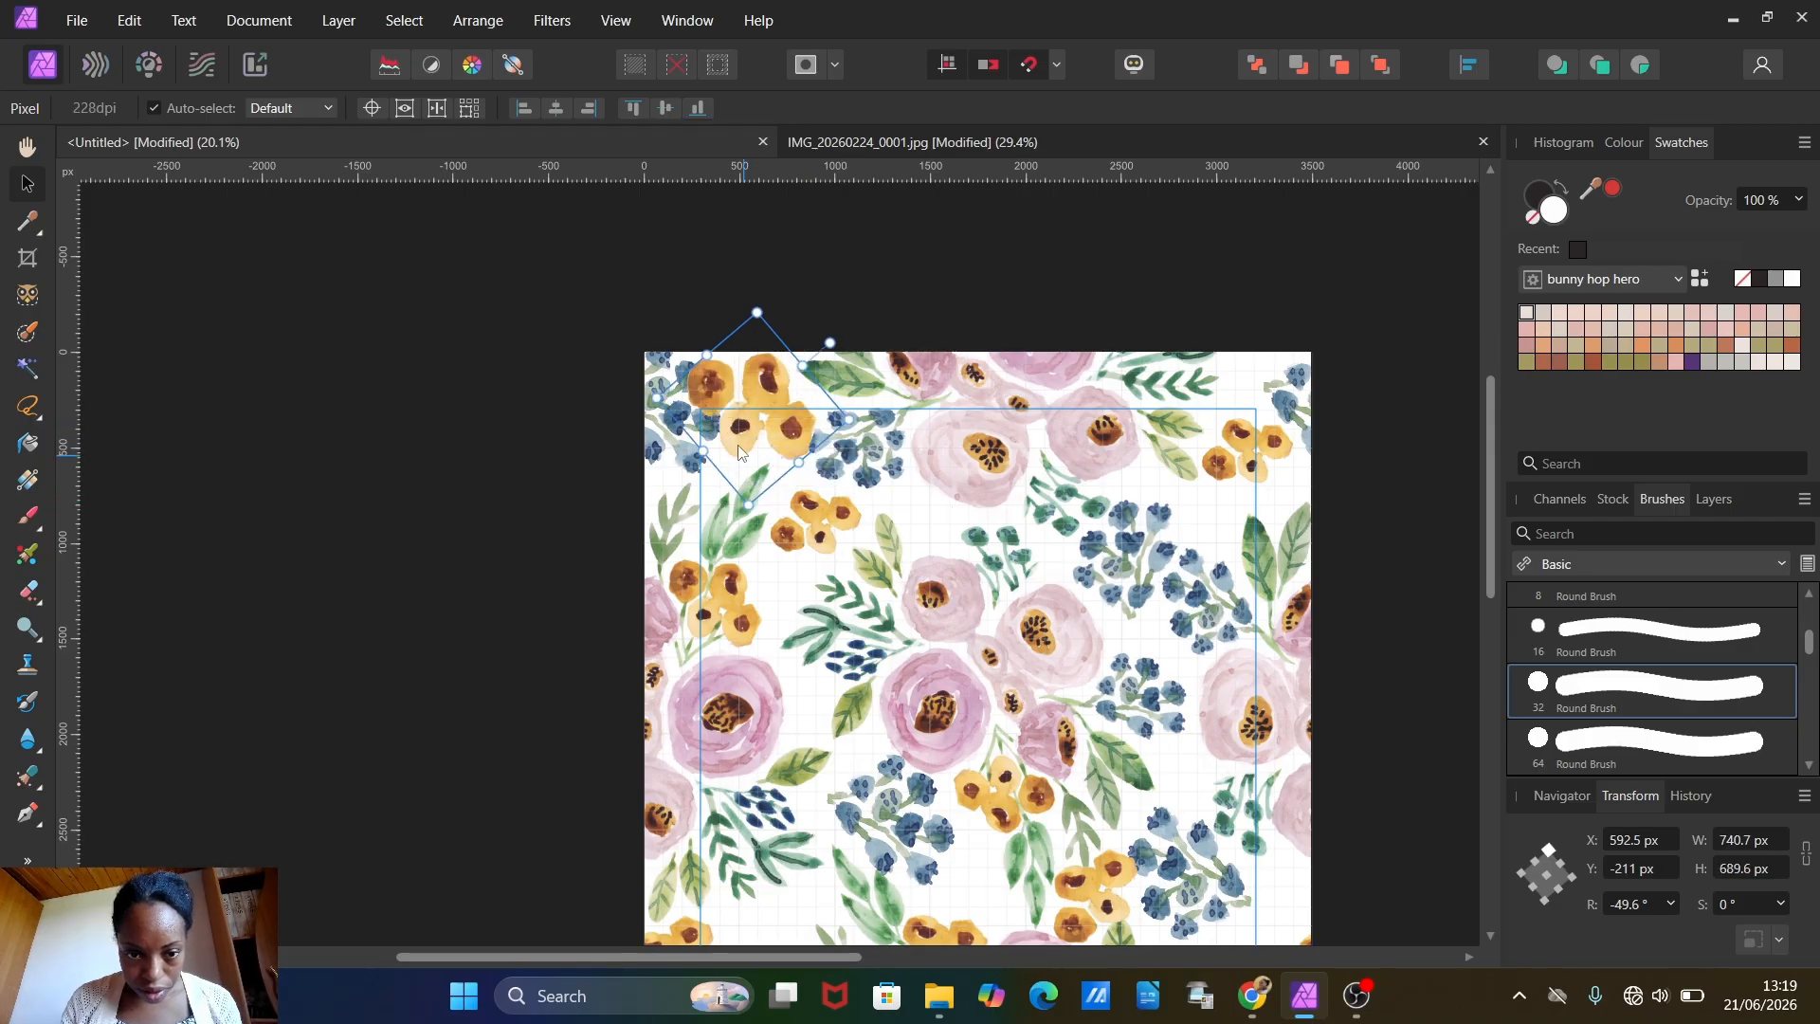
pyautogui.moveTo(735, 412); pyautogui.dragTo(675, 369)
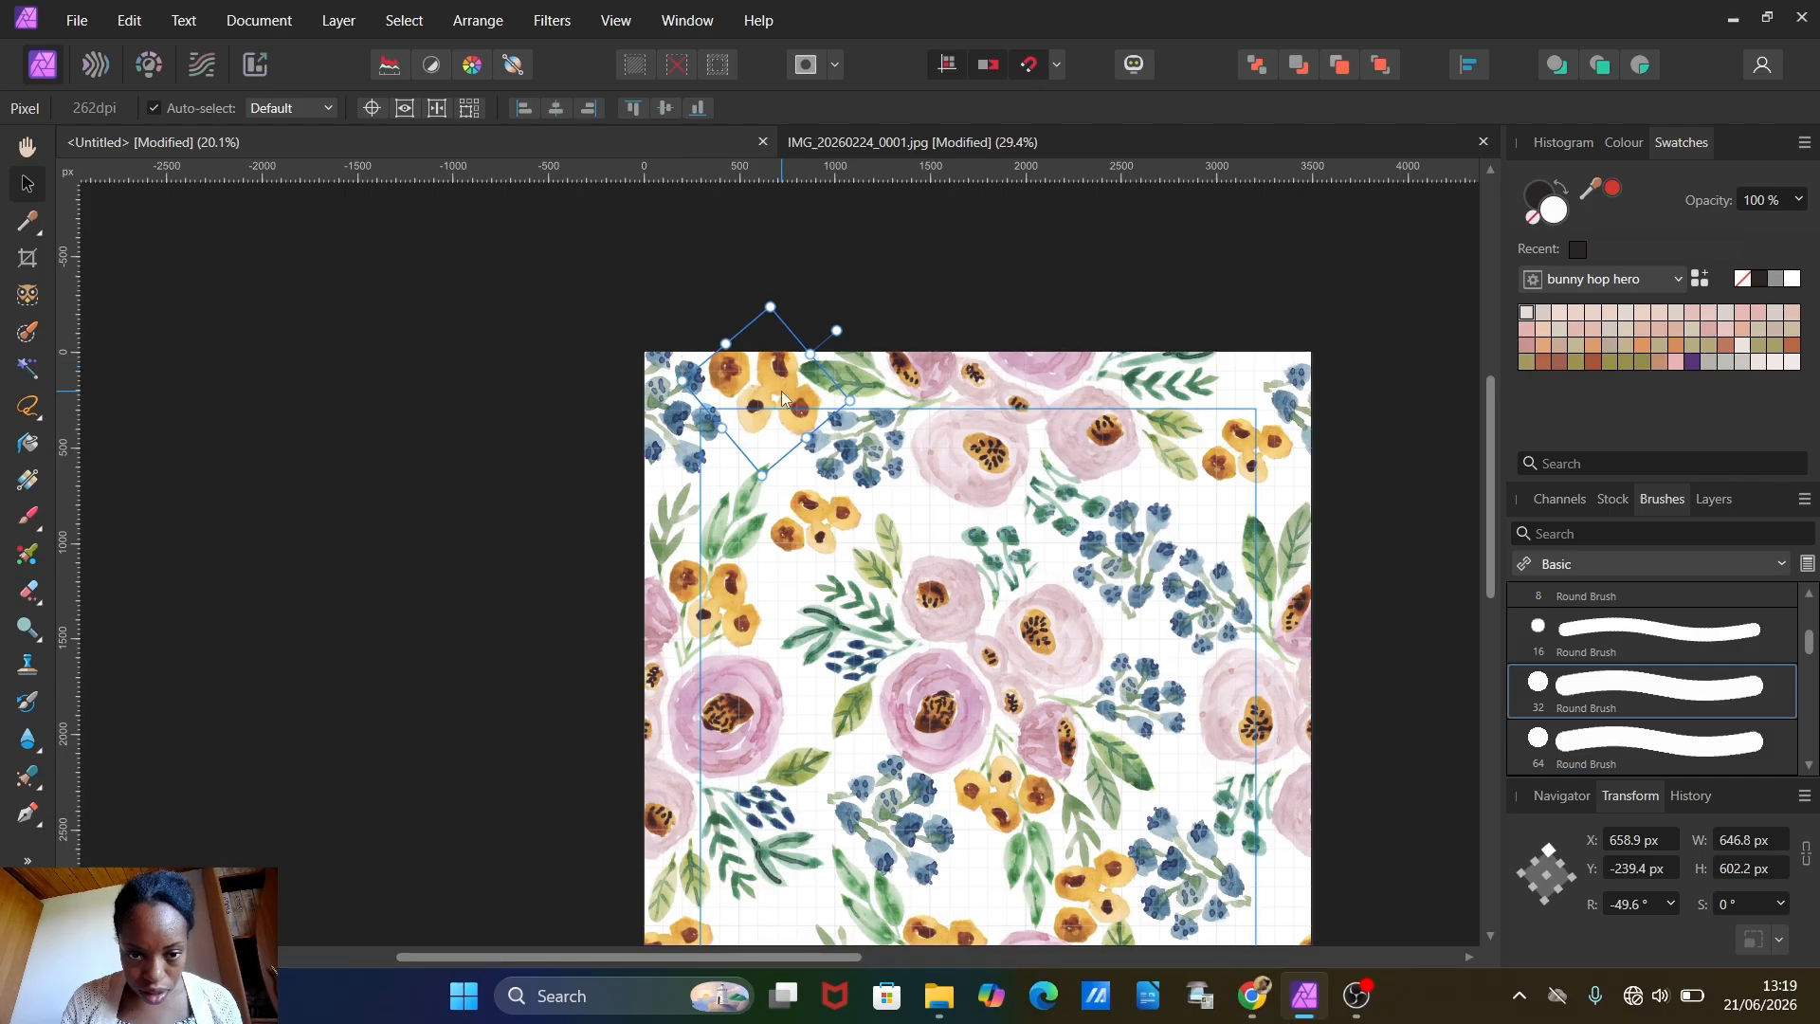
pyautogui.moveTo(783, 397); pyautogui.dragTo(773, 386)
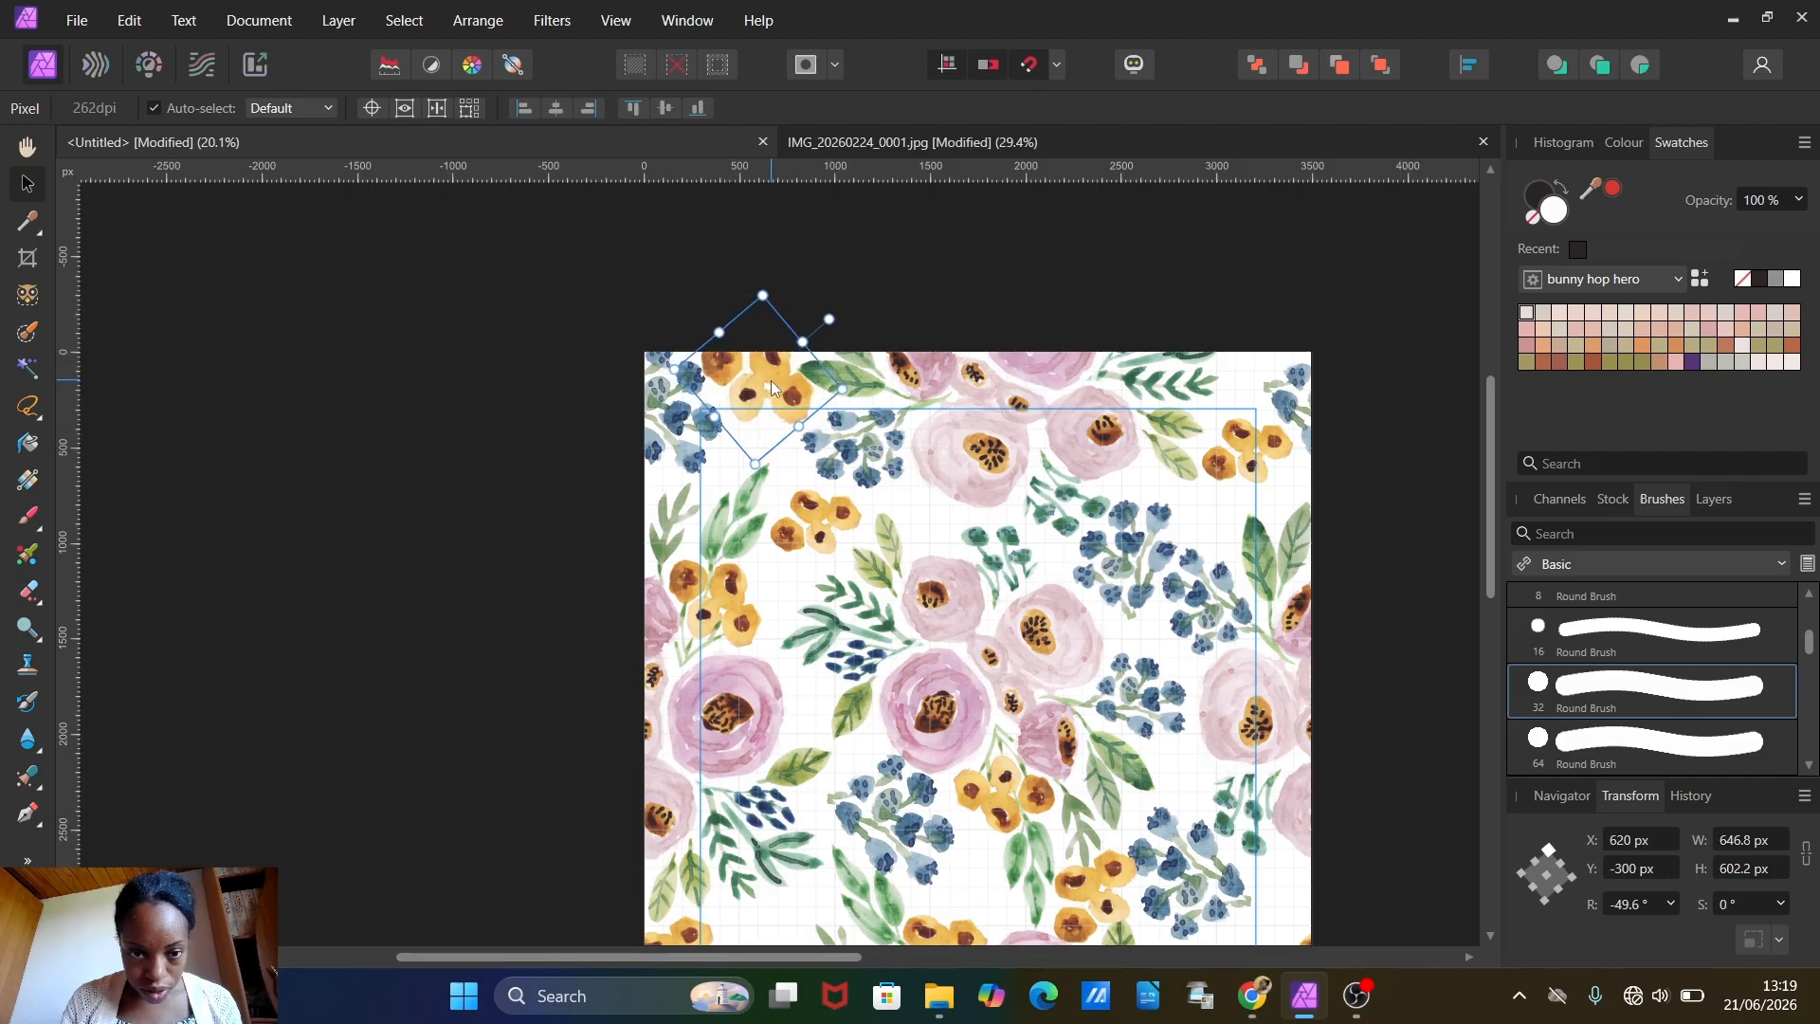
# Step: Copy and paste the top-edge yellow cluster and set the duplicate's Y position to 3200 px so it crosses the bottom edge
pyautogui.click(129, 20)
pyautogui.click(152, 122)
pyautogui.click(129, 21)
pyautogui.click(147, 167)
pyautogui.click(1640, 869)
pyautogui.write('3200')
pyautogui.press('Return')
pyautogui.scroll(-3, 1142, 415)
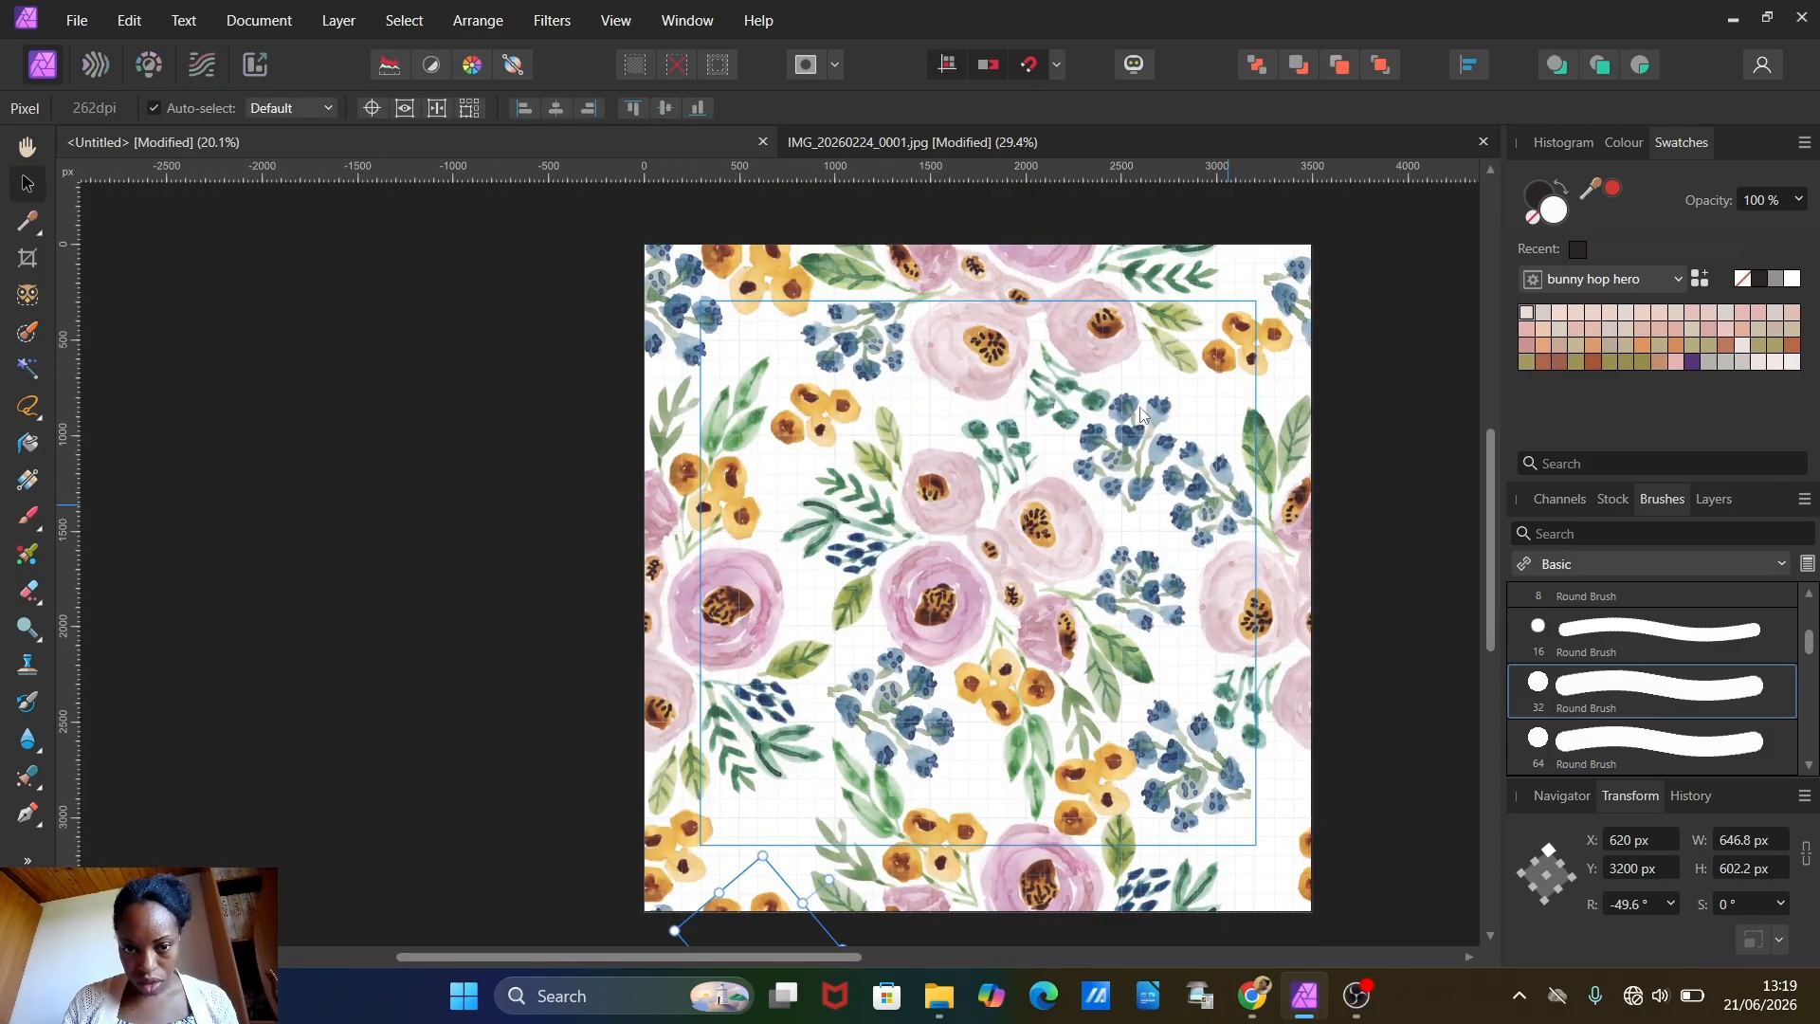
# Step: Paste another yellow cluster across the top edge near the upper-right corner, rotated to about 57.7° and resized to about 526 px wide
pyautogui.click(129, 21)
pyautogui.click(147, 167)
pyautogui.moveTo(772, 275); pyautogui.dragTo(1264, 265)
pyautogui.moveTo(1318, 204); pyautogui.dragTo(1194, 204)
# Step: Duplicate the upper-right top-edge yellow cluster and set the duplicate's Y position to 3603.6 px on the bottom edge
pyautogui.click(129, 21)
pyautogui.click(146, 167)
pyautogui.click(1646, 870)
pyautogui.write('3603.6')
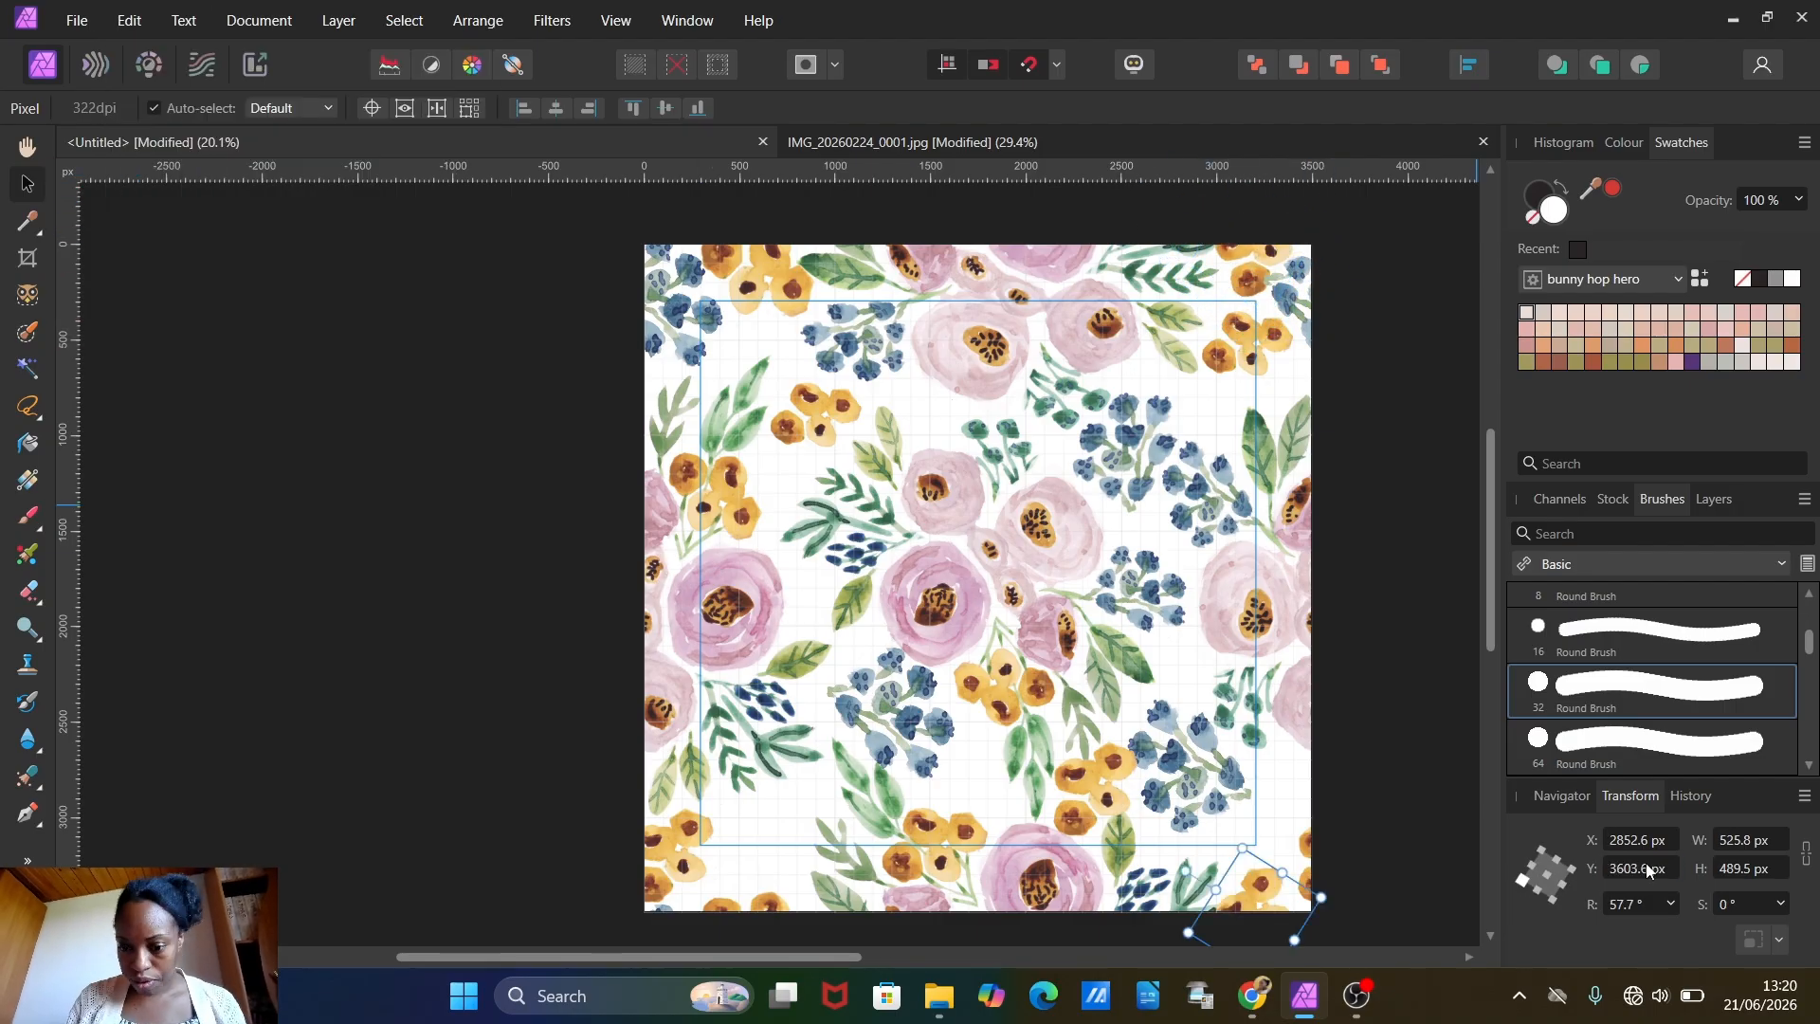
# Step: Move the yellow cluster inside the upper-right corner to X 2900 px, Y 254 px
pyautogui.click(1256, 334)
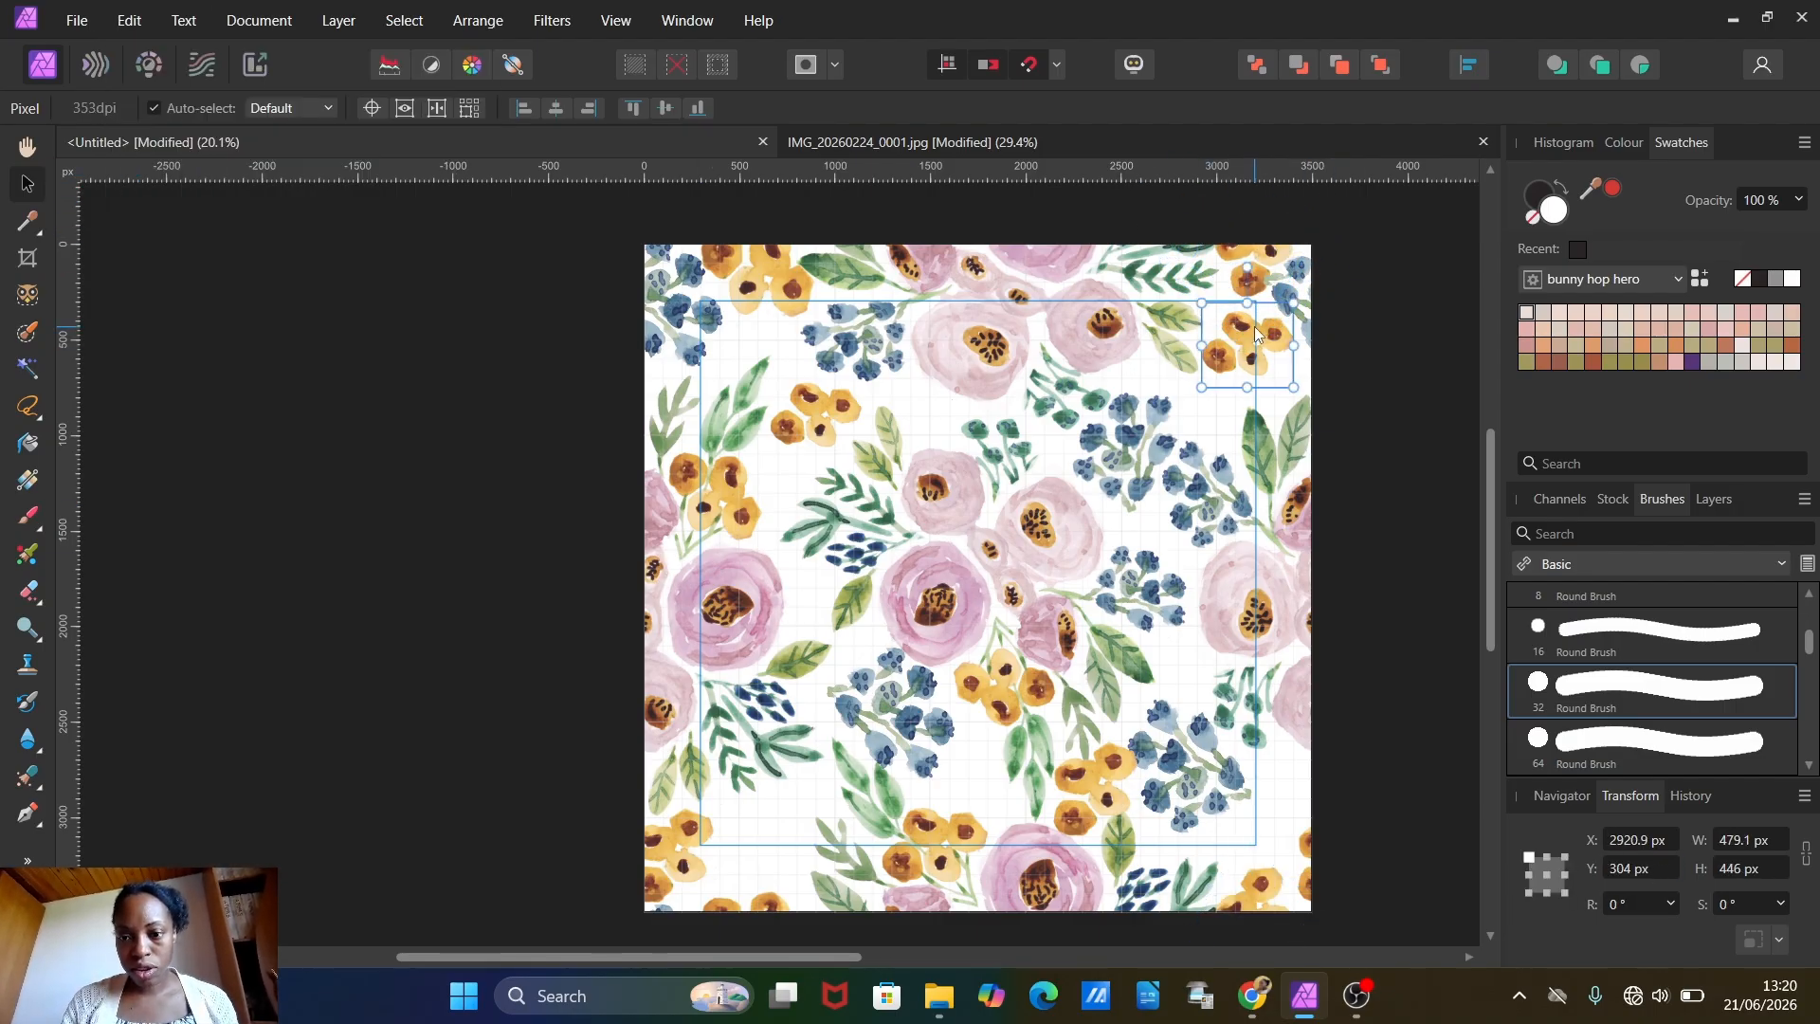
pyautogui.moveTo(1249, 329); pyautogui.dragTo(1246, 320)
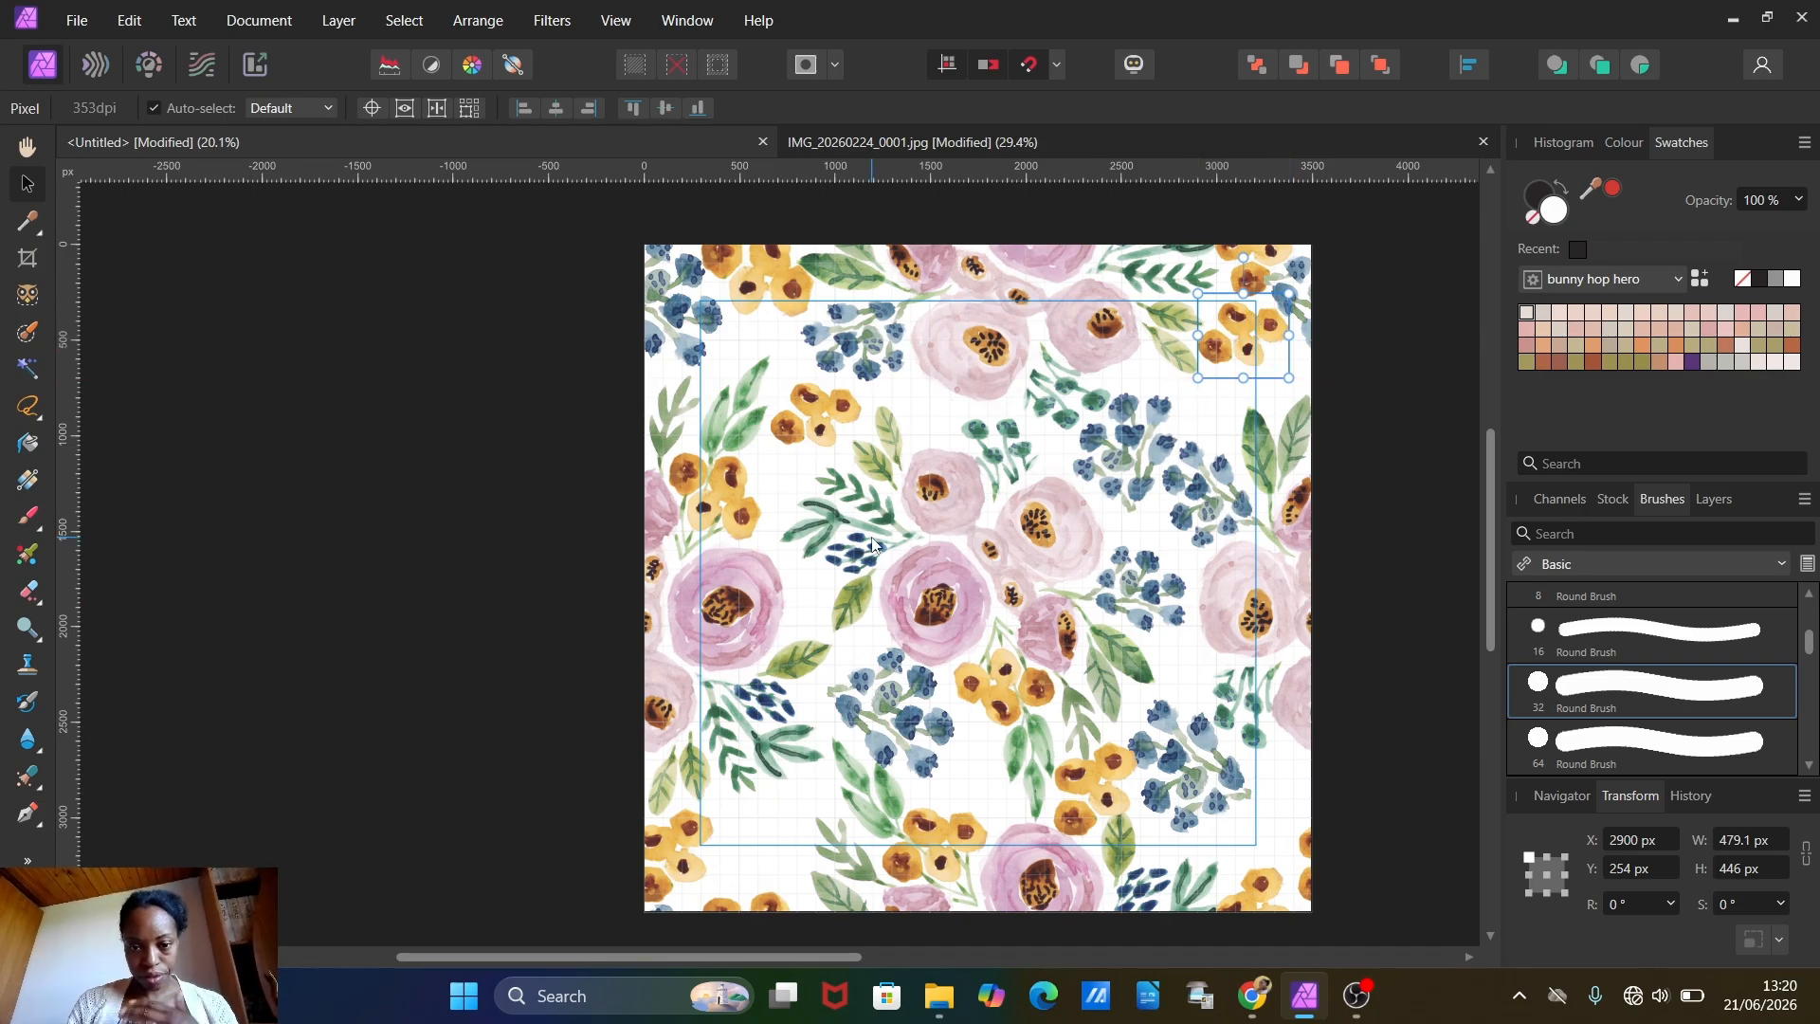
# Step: In the scanned bouquet document, clear the old selection, lasso the light green leaf pair beside the lower-right pink flower, and copy it
pyautogui.click(839, 137)
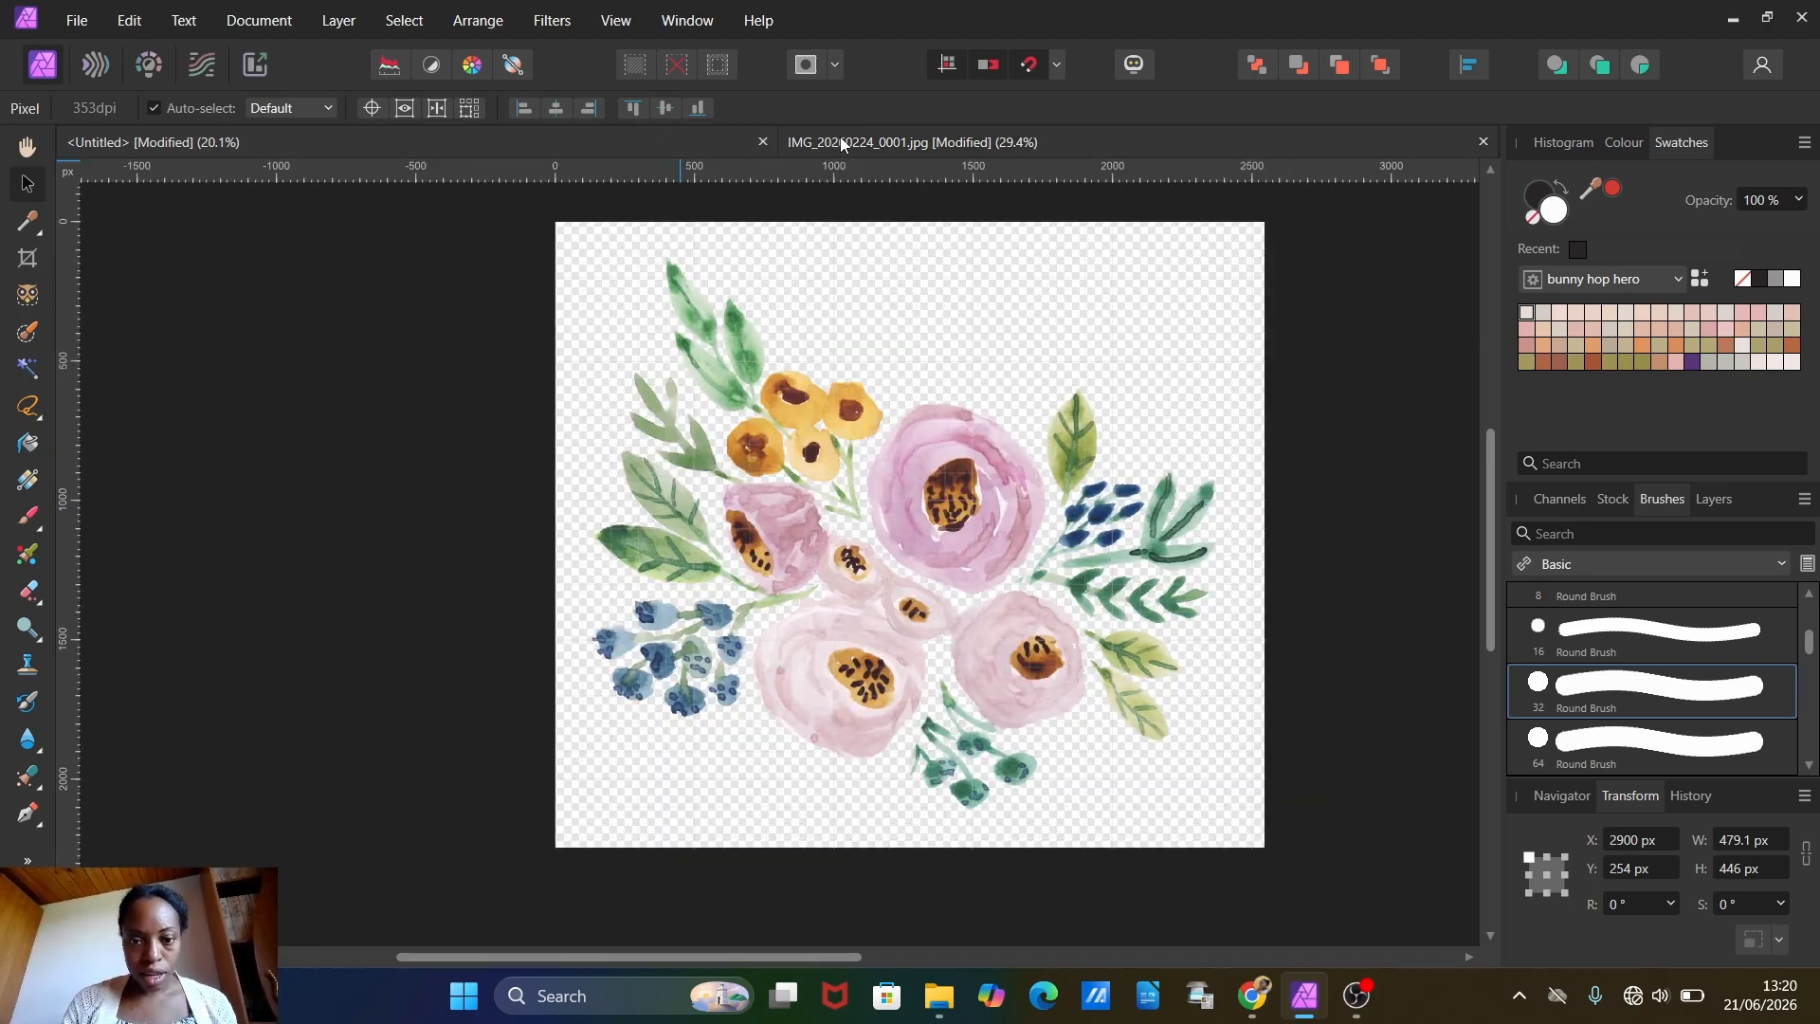
pyautogui.click(404, 20)
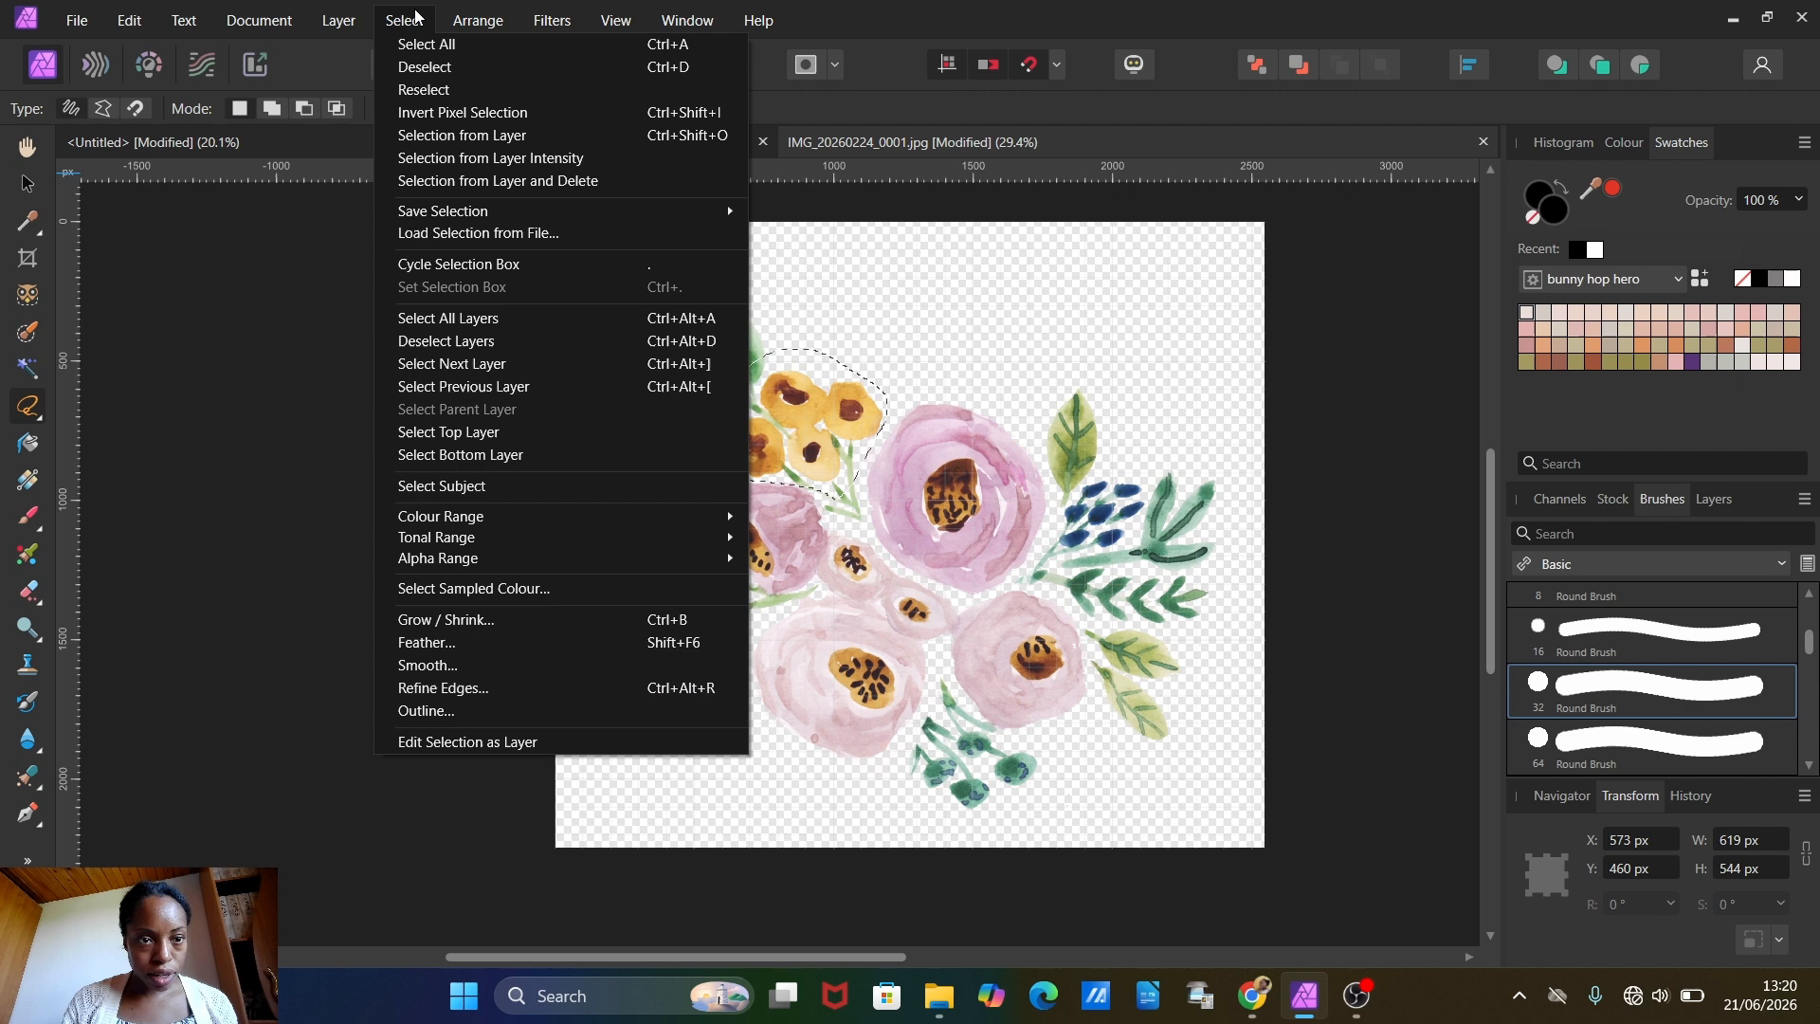
pyautogui.click(424, 66)
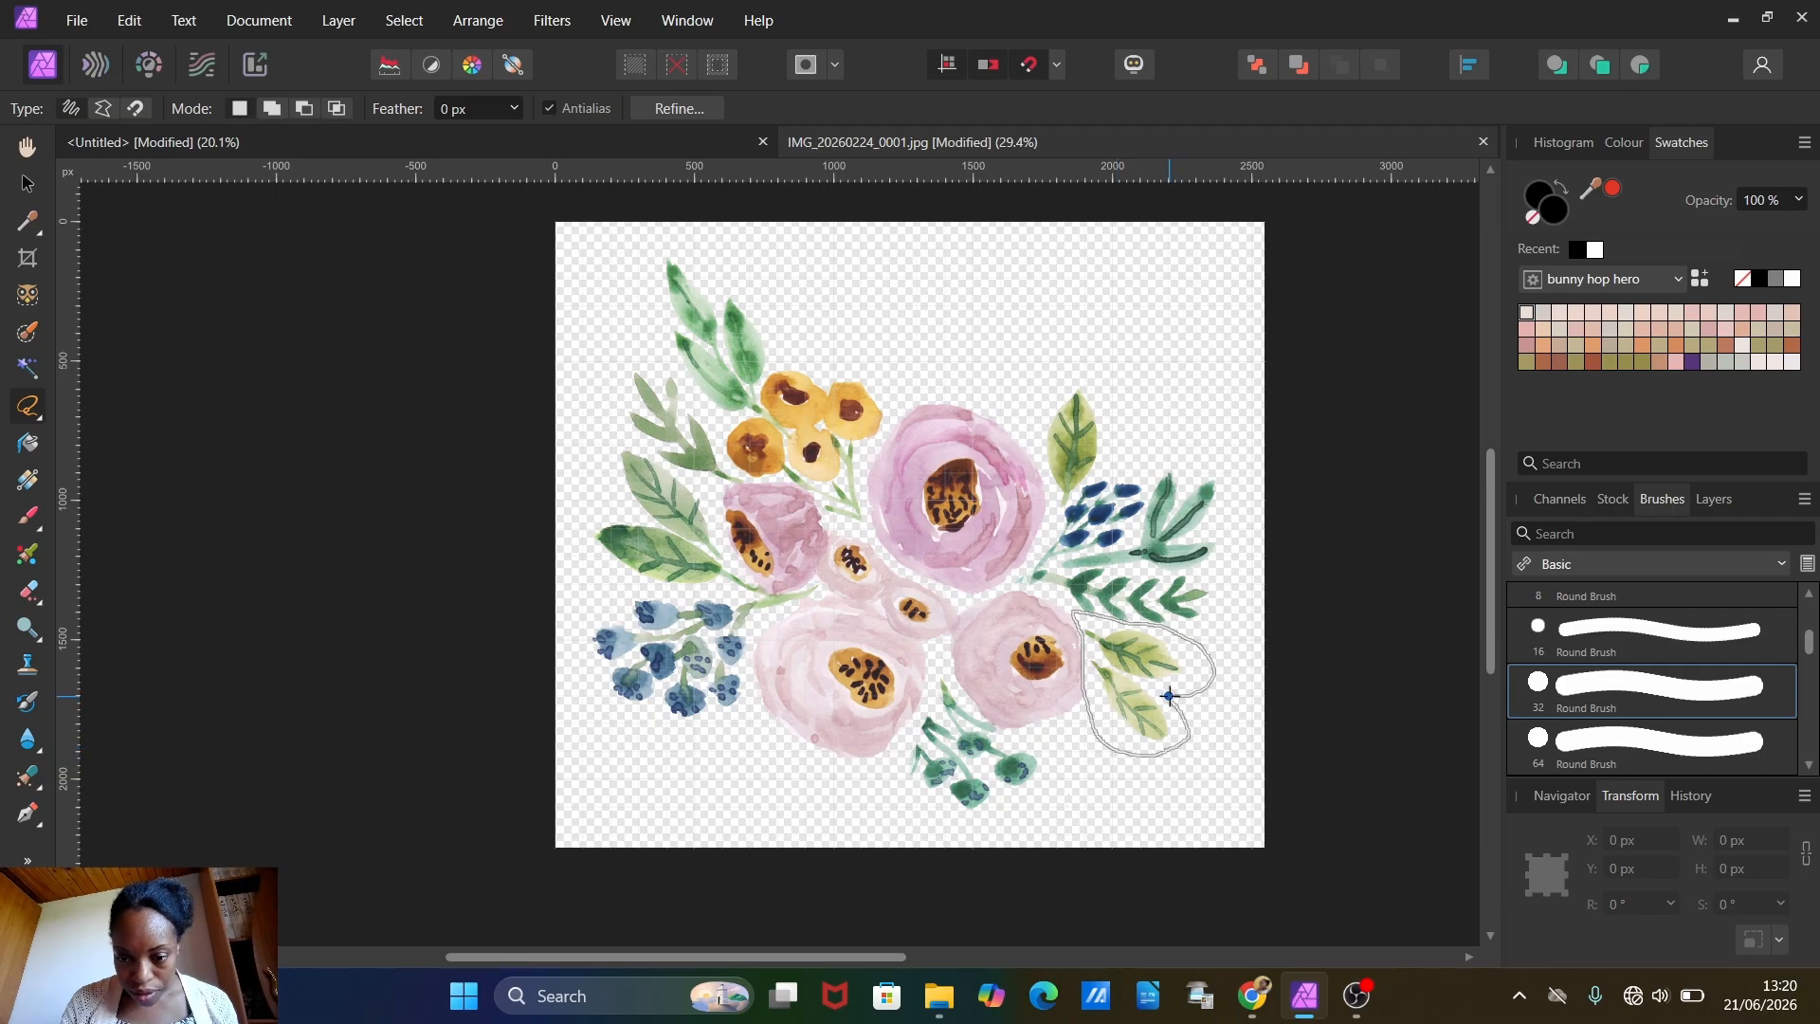
pyautogui.moveTo(1169, 696); pyautogui.dragTo(1171, 695)
pyautogui.click(139, 16)
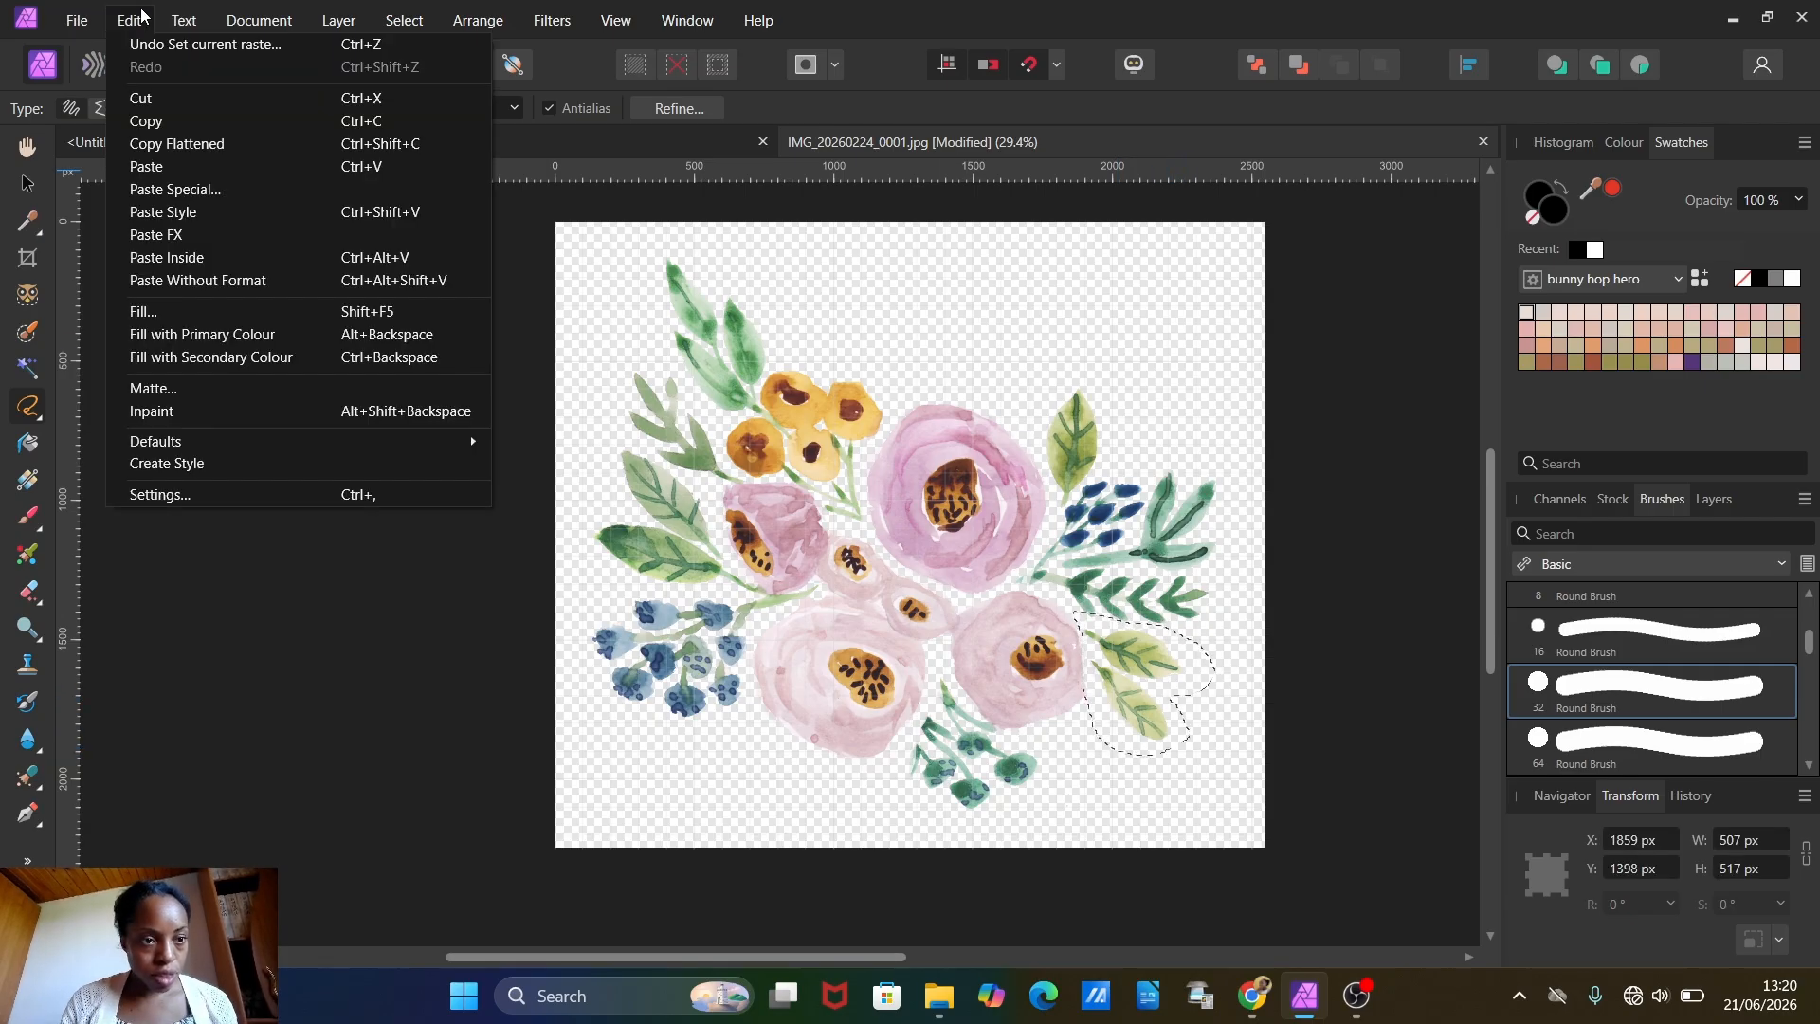
pyautogui.click(161, 145)
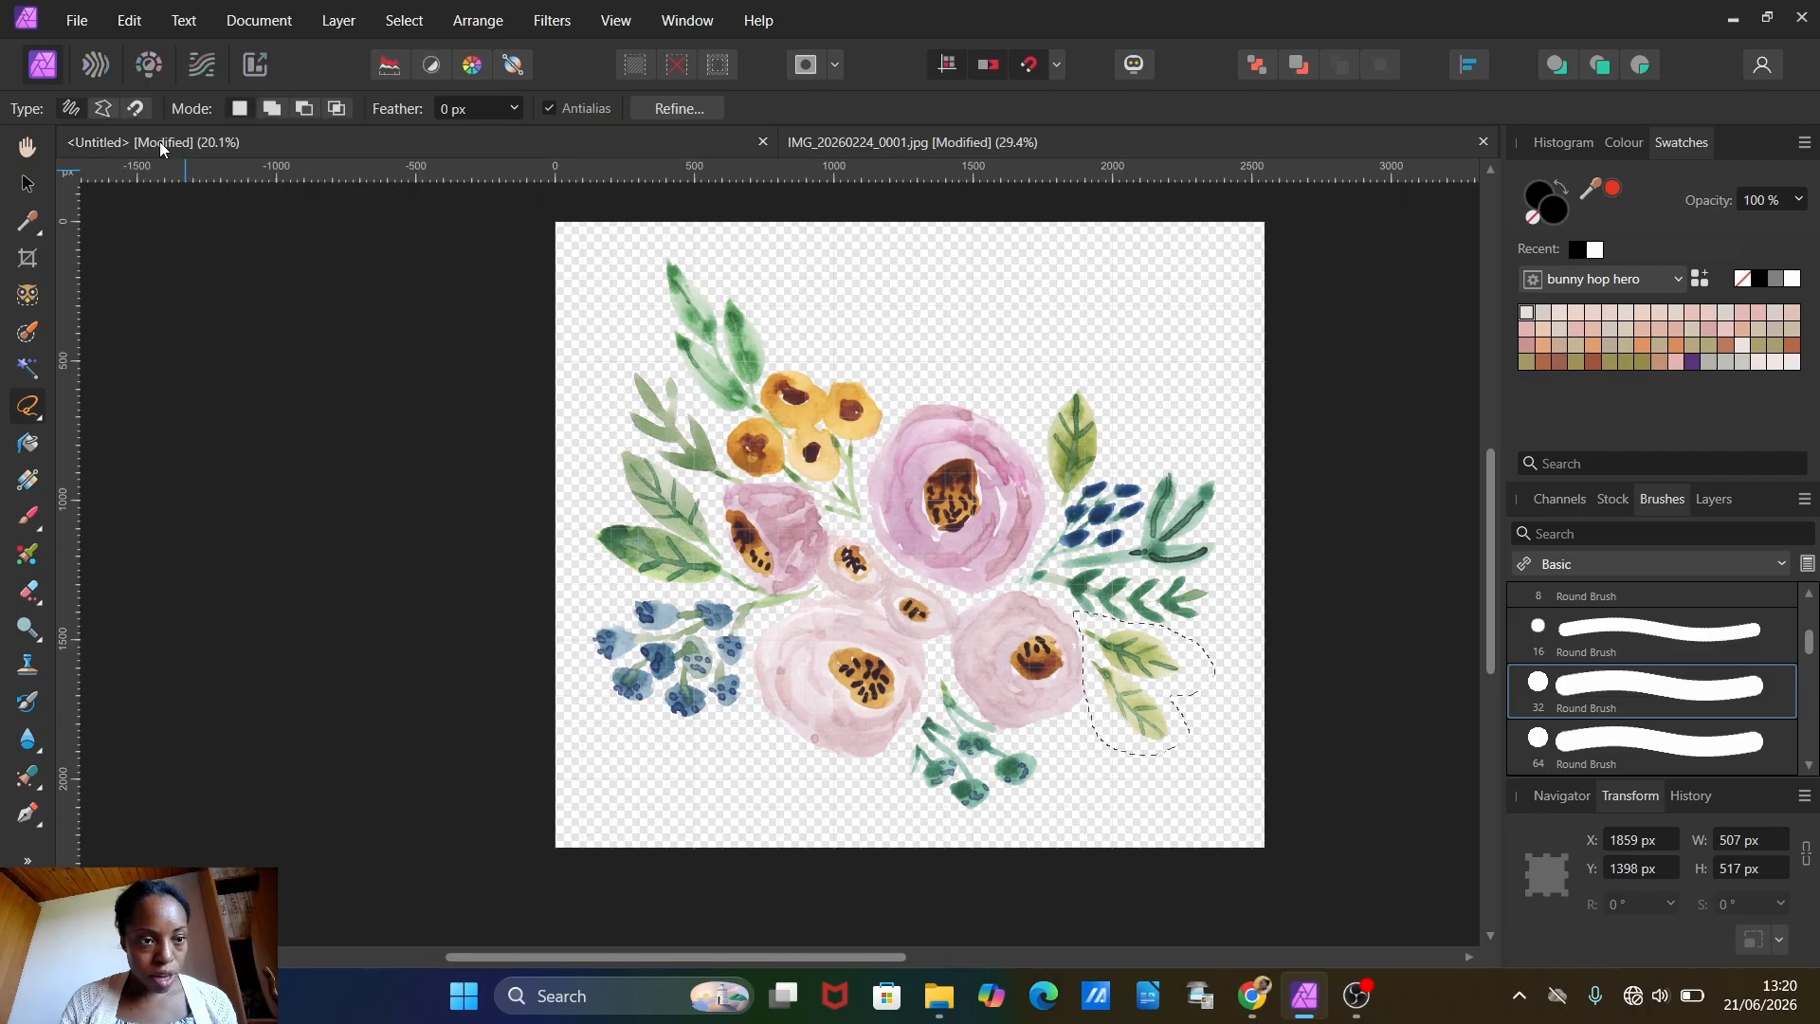
# Step: Paste the light green leaf pair into the pattern document below the upper-left yellow cluster, at about X 604, Y 1010 px
pyautogui.click(161, 144)
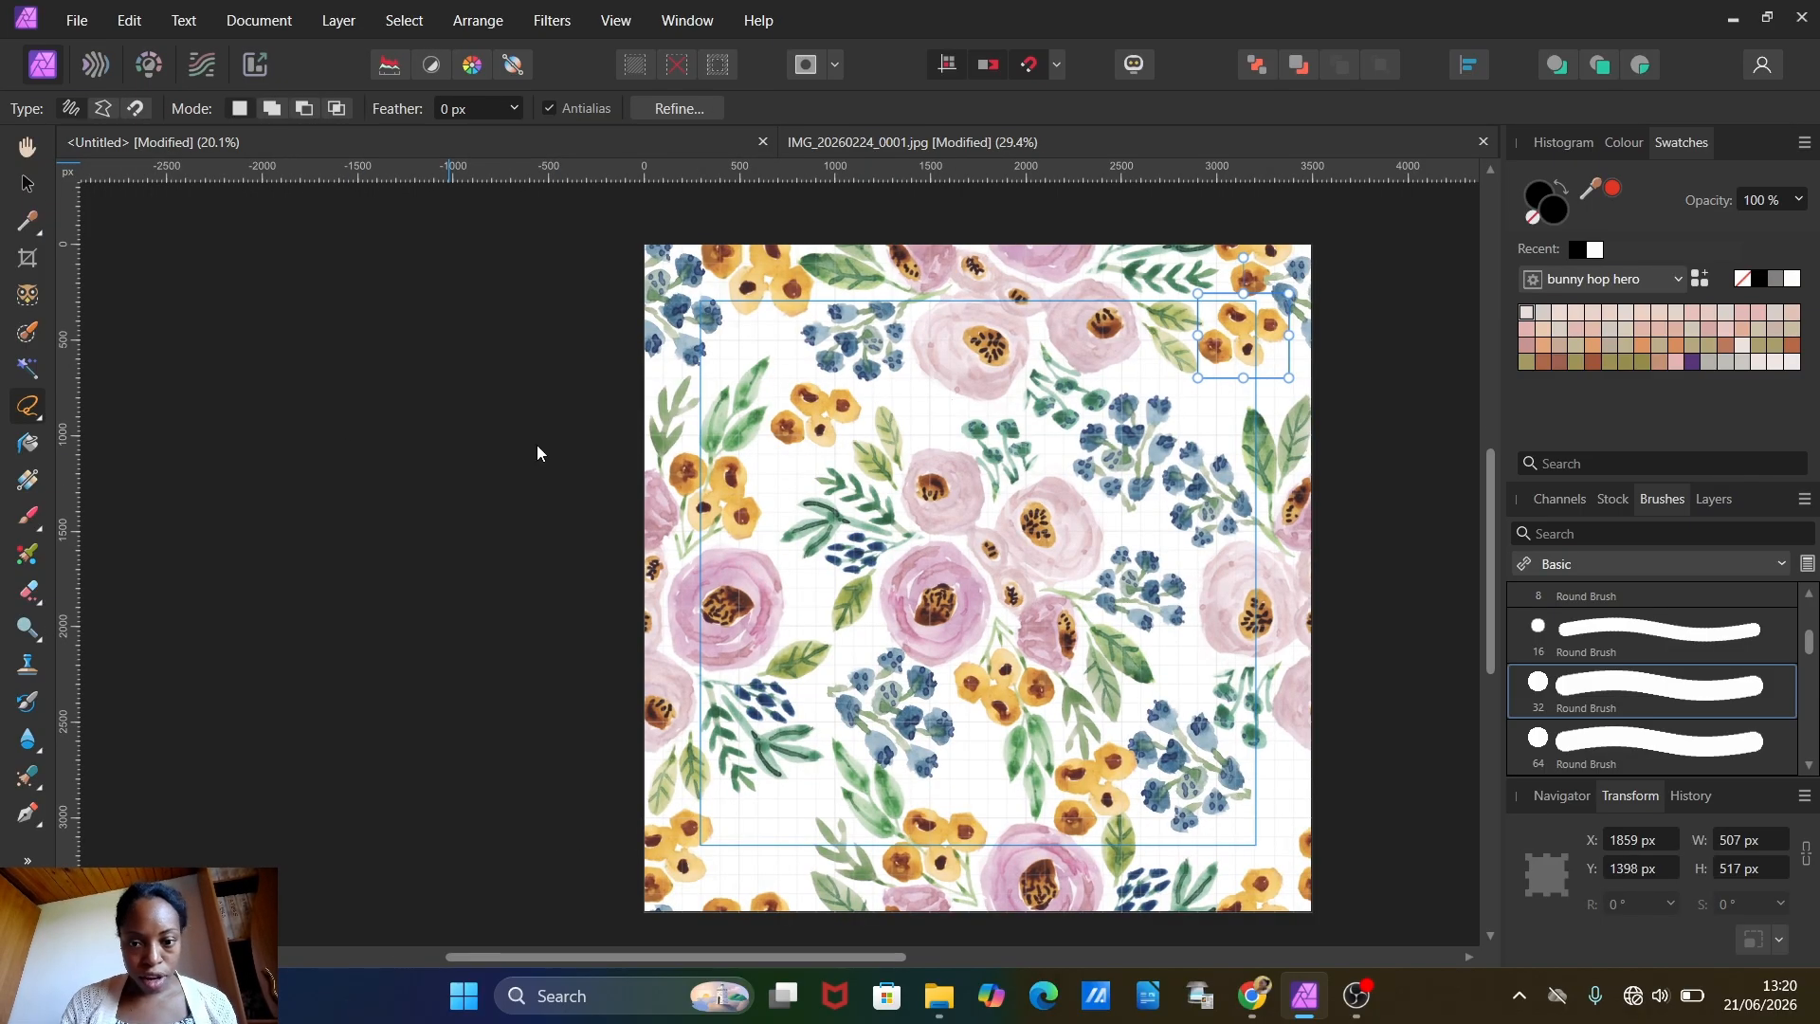
pyautogui.click(132, 19)
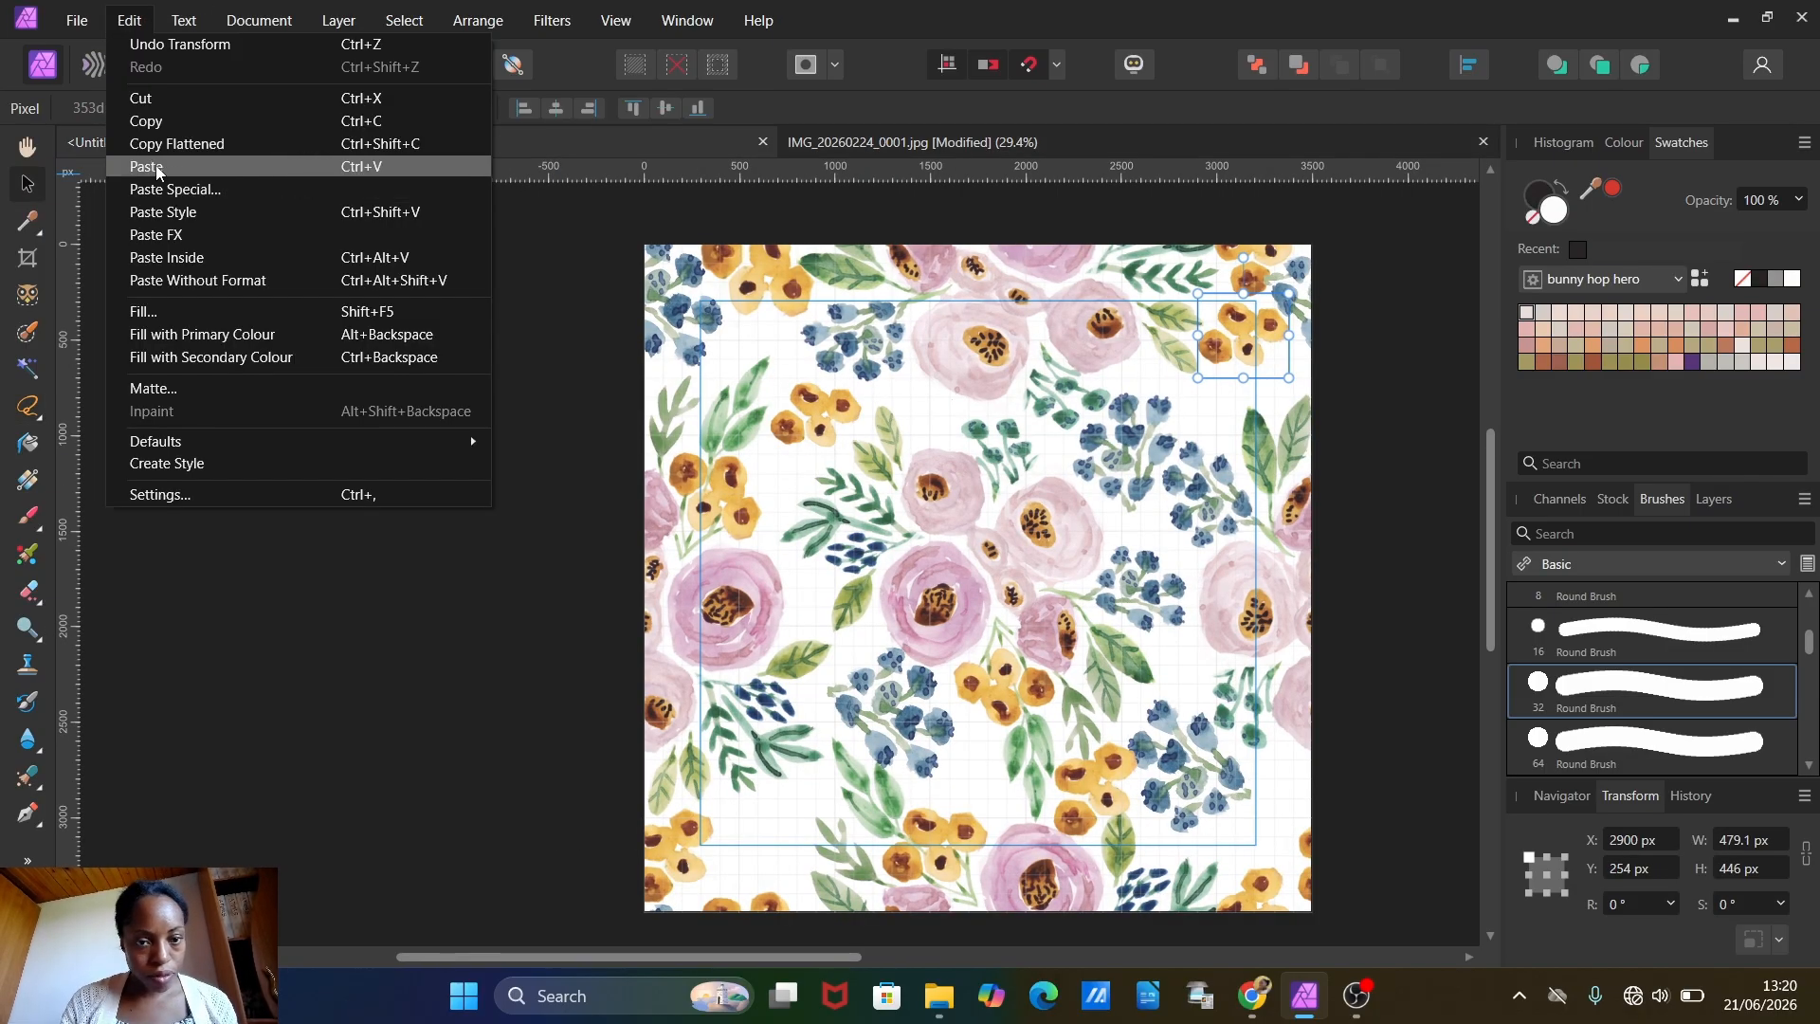
pyautogui.click(147, 167)
pyautogui.moveTo(1031, 542); pyautogui.dragTo(863, 510)
pyautogui.scroll(5, 771, 463)
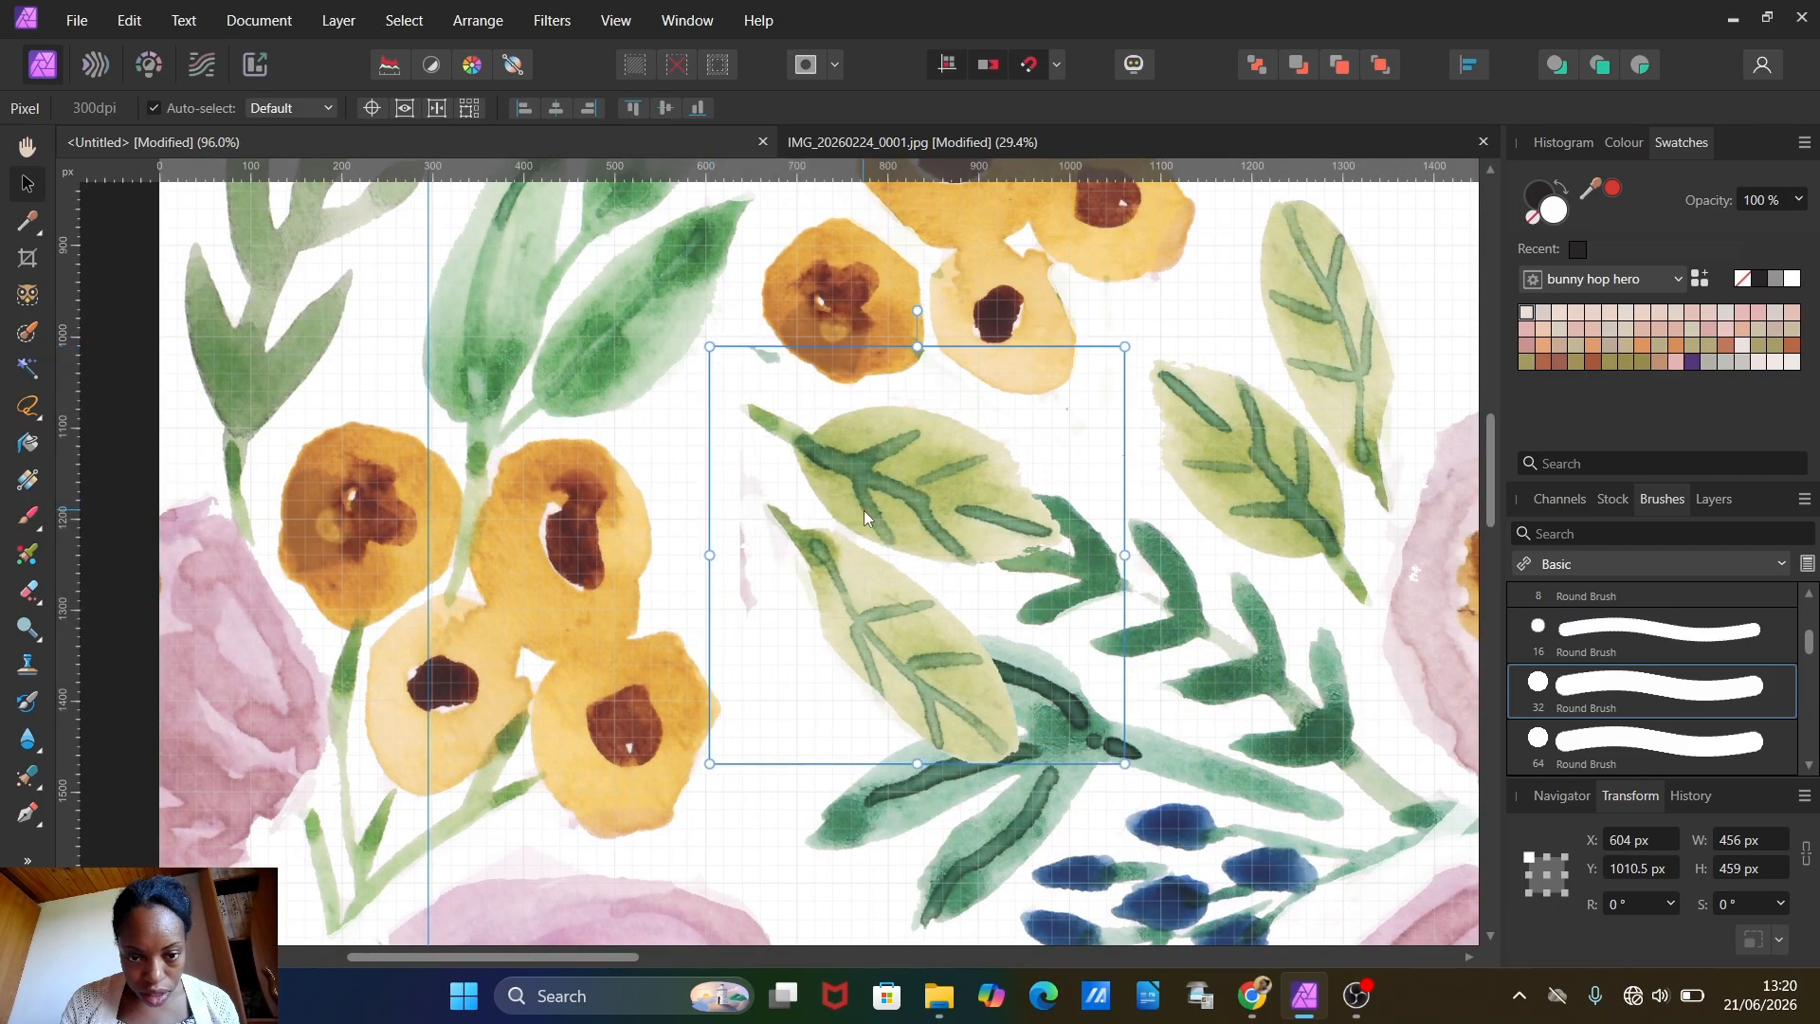
# Step: Erase the stray paint remnants around the pasted leaf pair and move it to X 532, Y 980 px
pyautogui.click(25, 596)
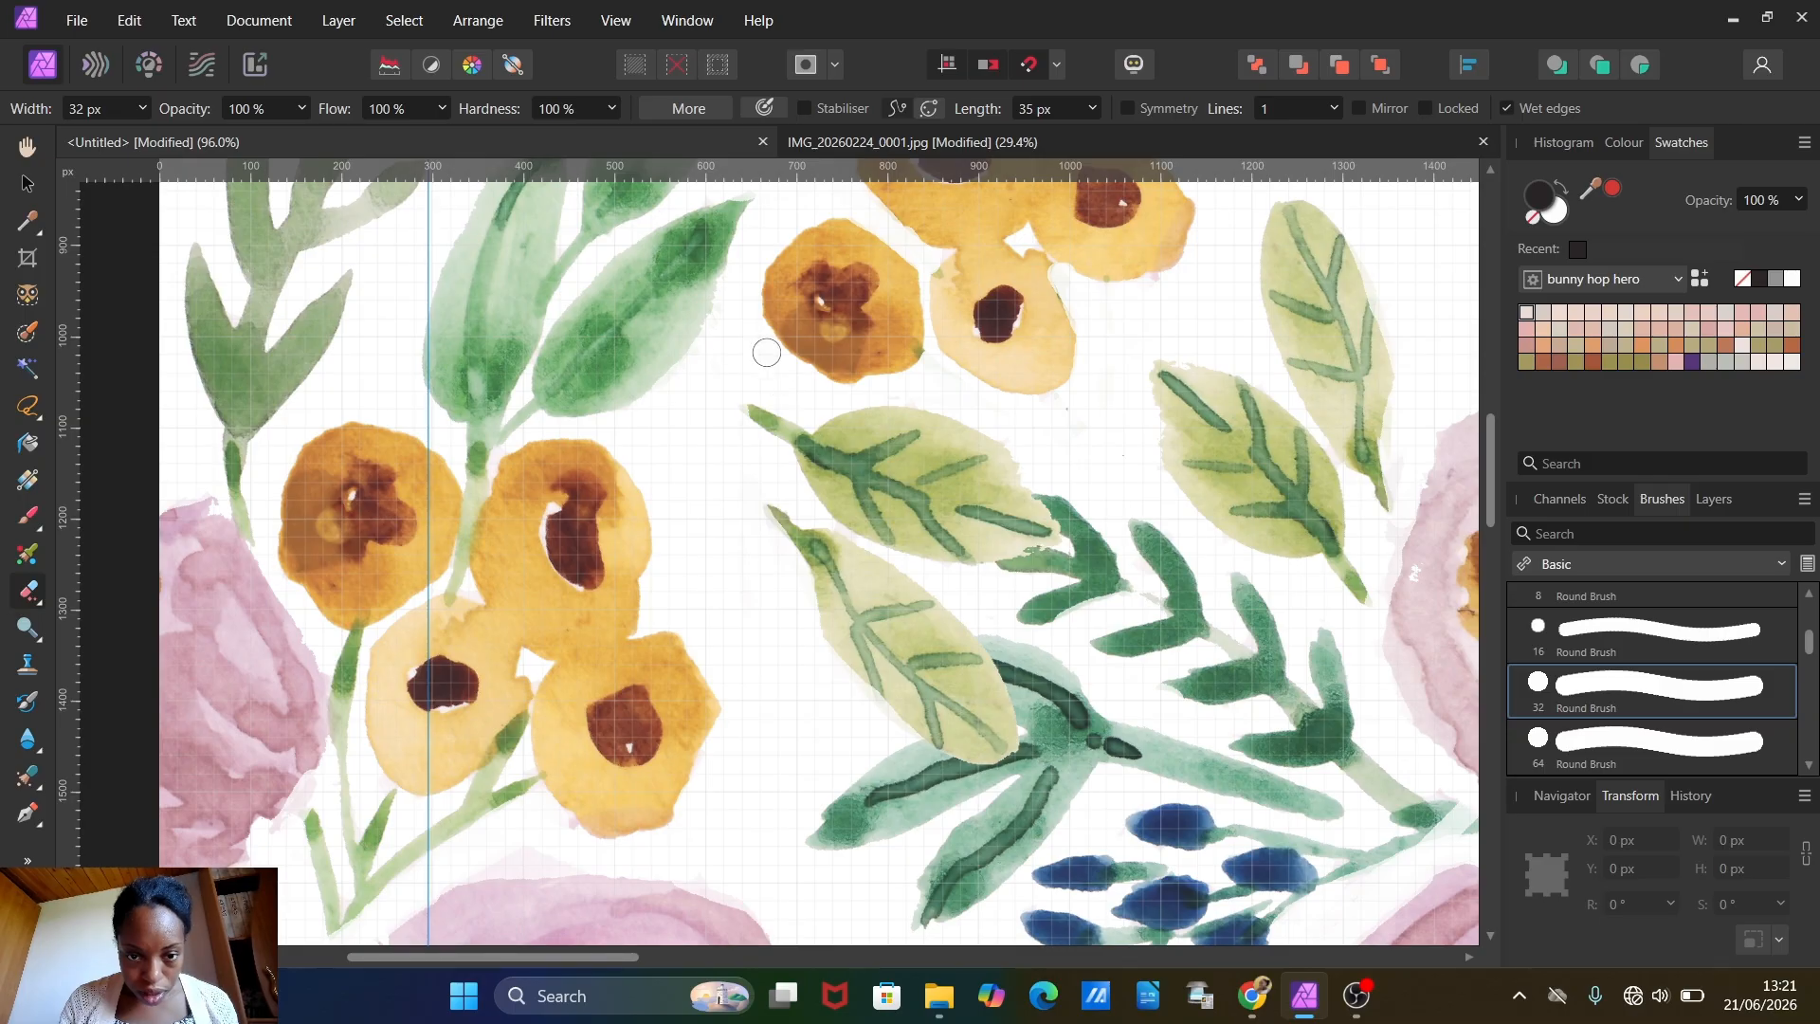
pyautogui.scroll(-5, 794, 378)
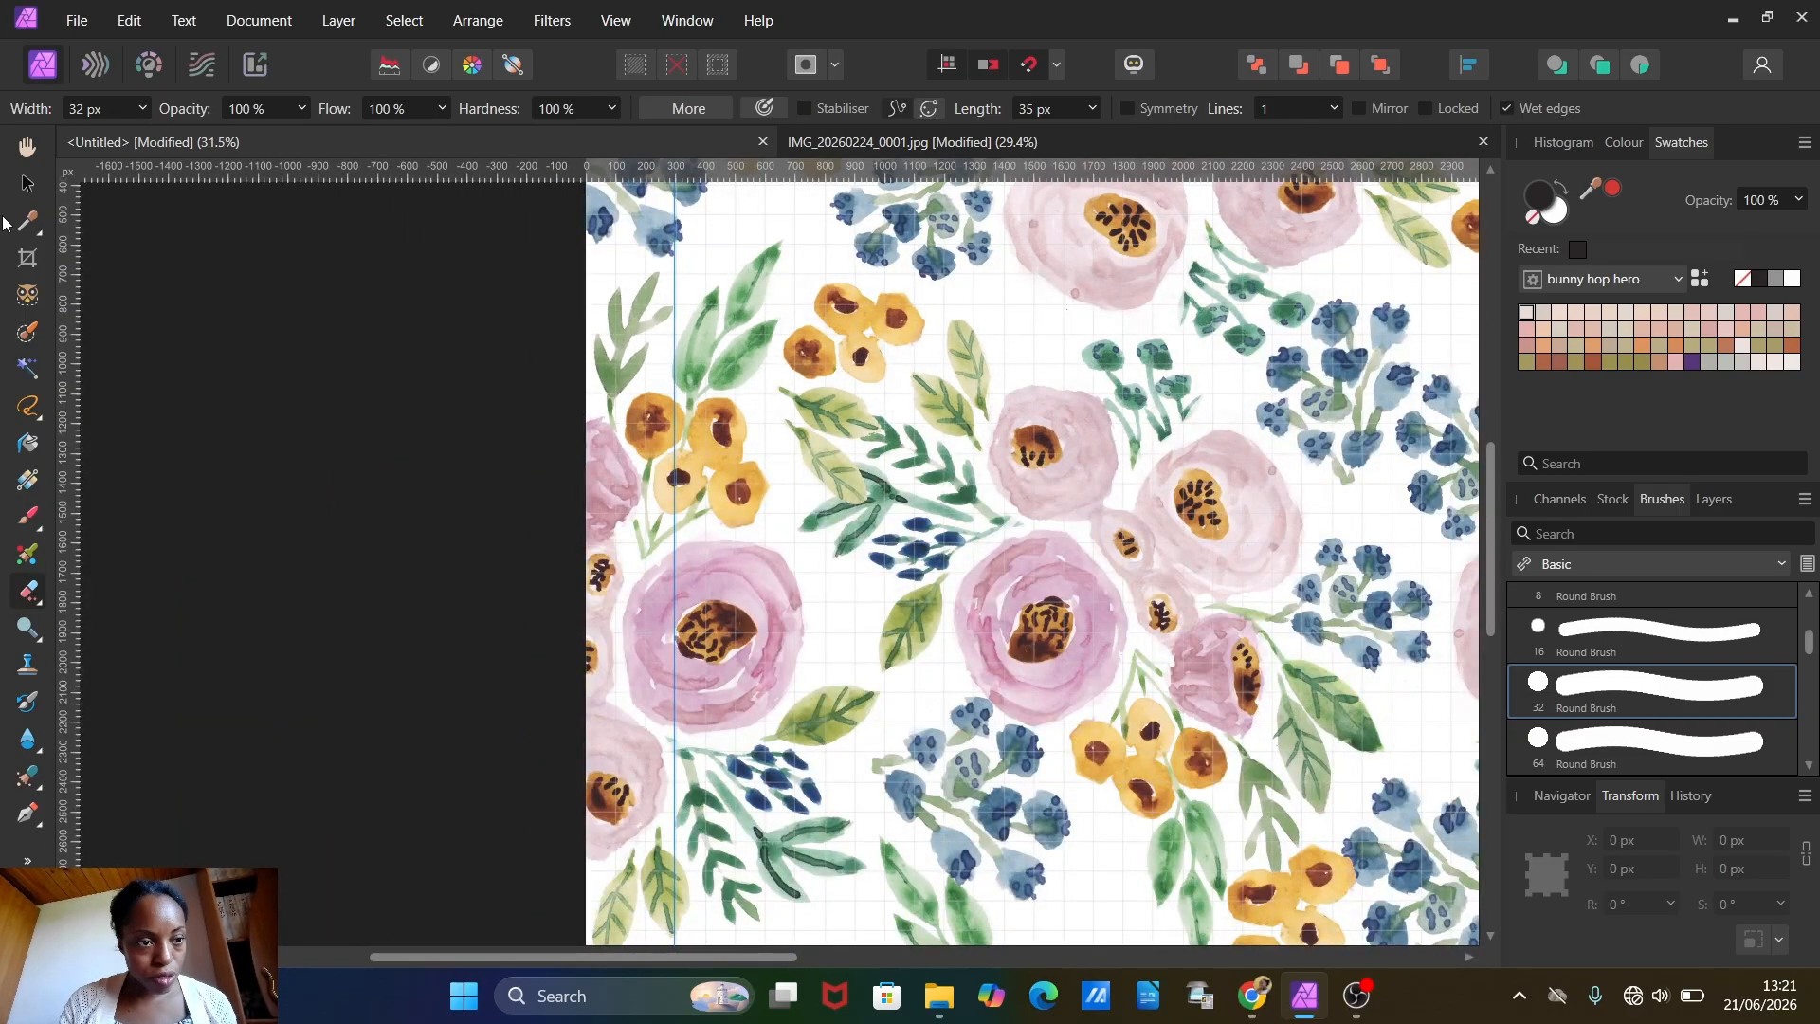
pyautogui.click(21, 187)
pyautogui.moveTo(795, 423); pyautogui.dragTo(773, 414)
# Step: Copy and paste the cleaned leaf pair, placing the duplicate below the top-left yellow cluster at X 384, Y 300 px
pyautogui.scroll(3, 887, 550)
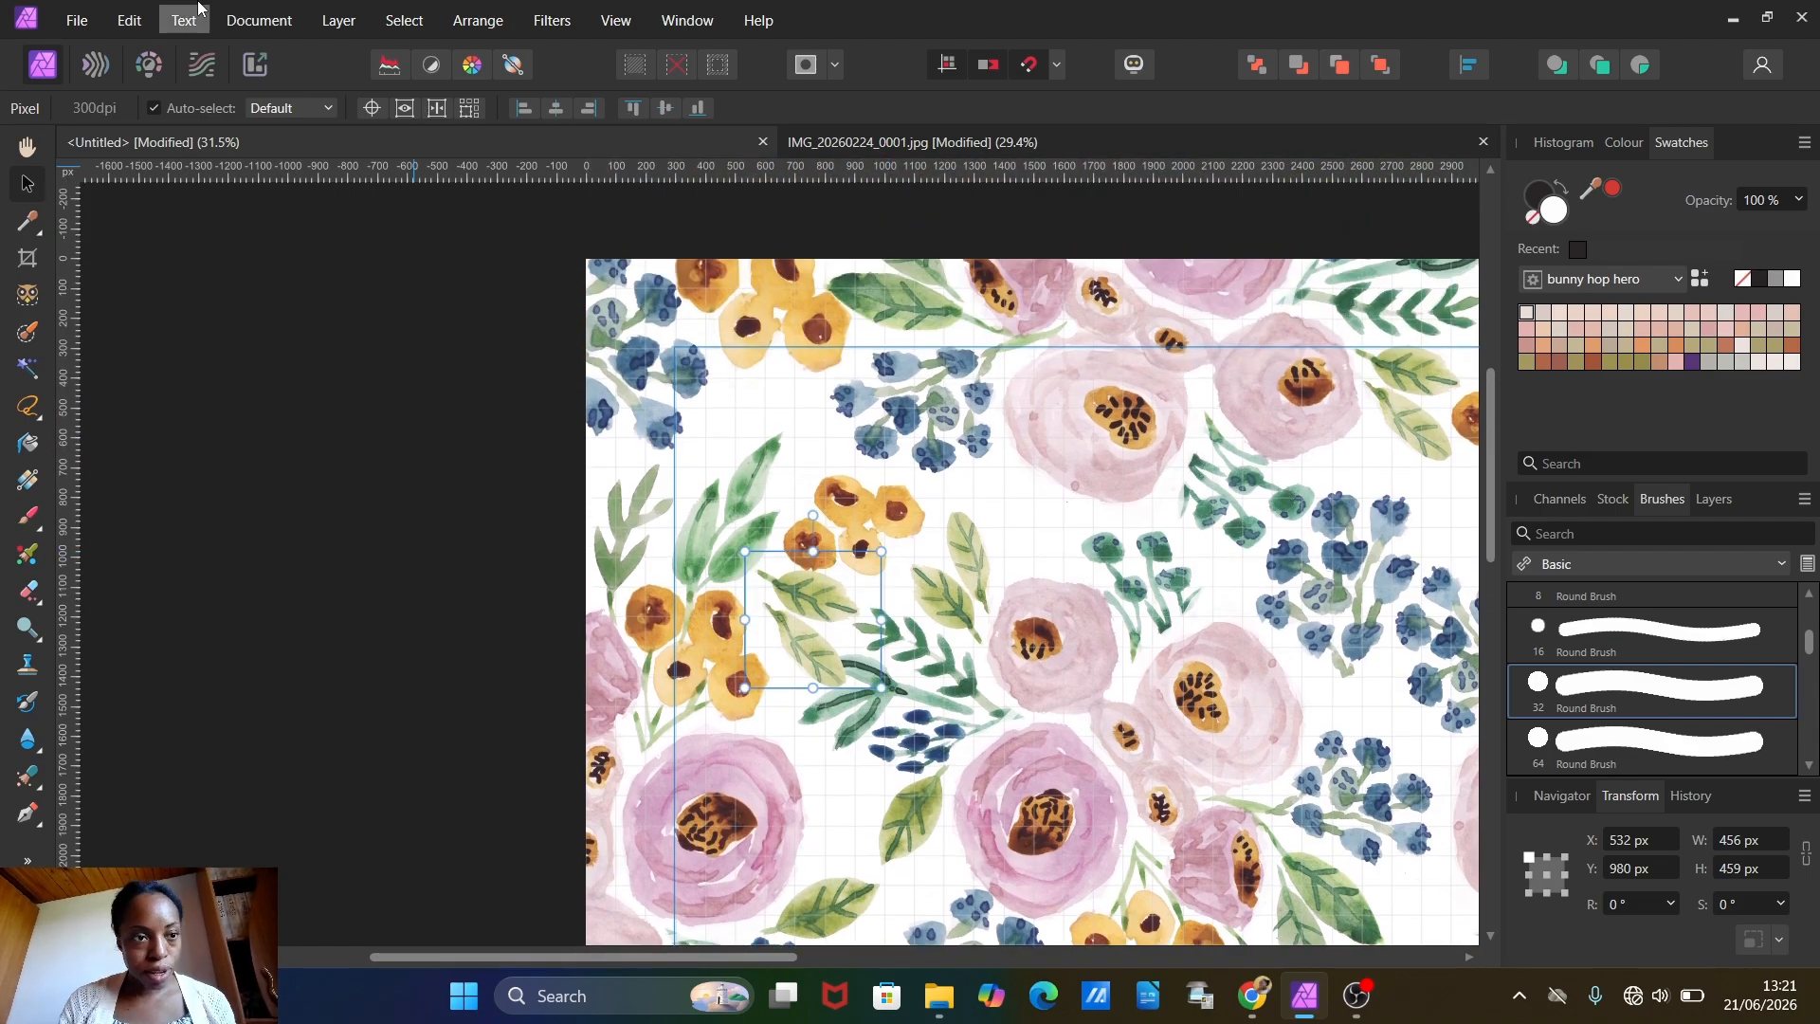
pyautogui.click(129, 20)
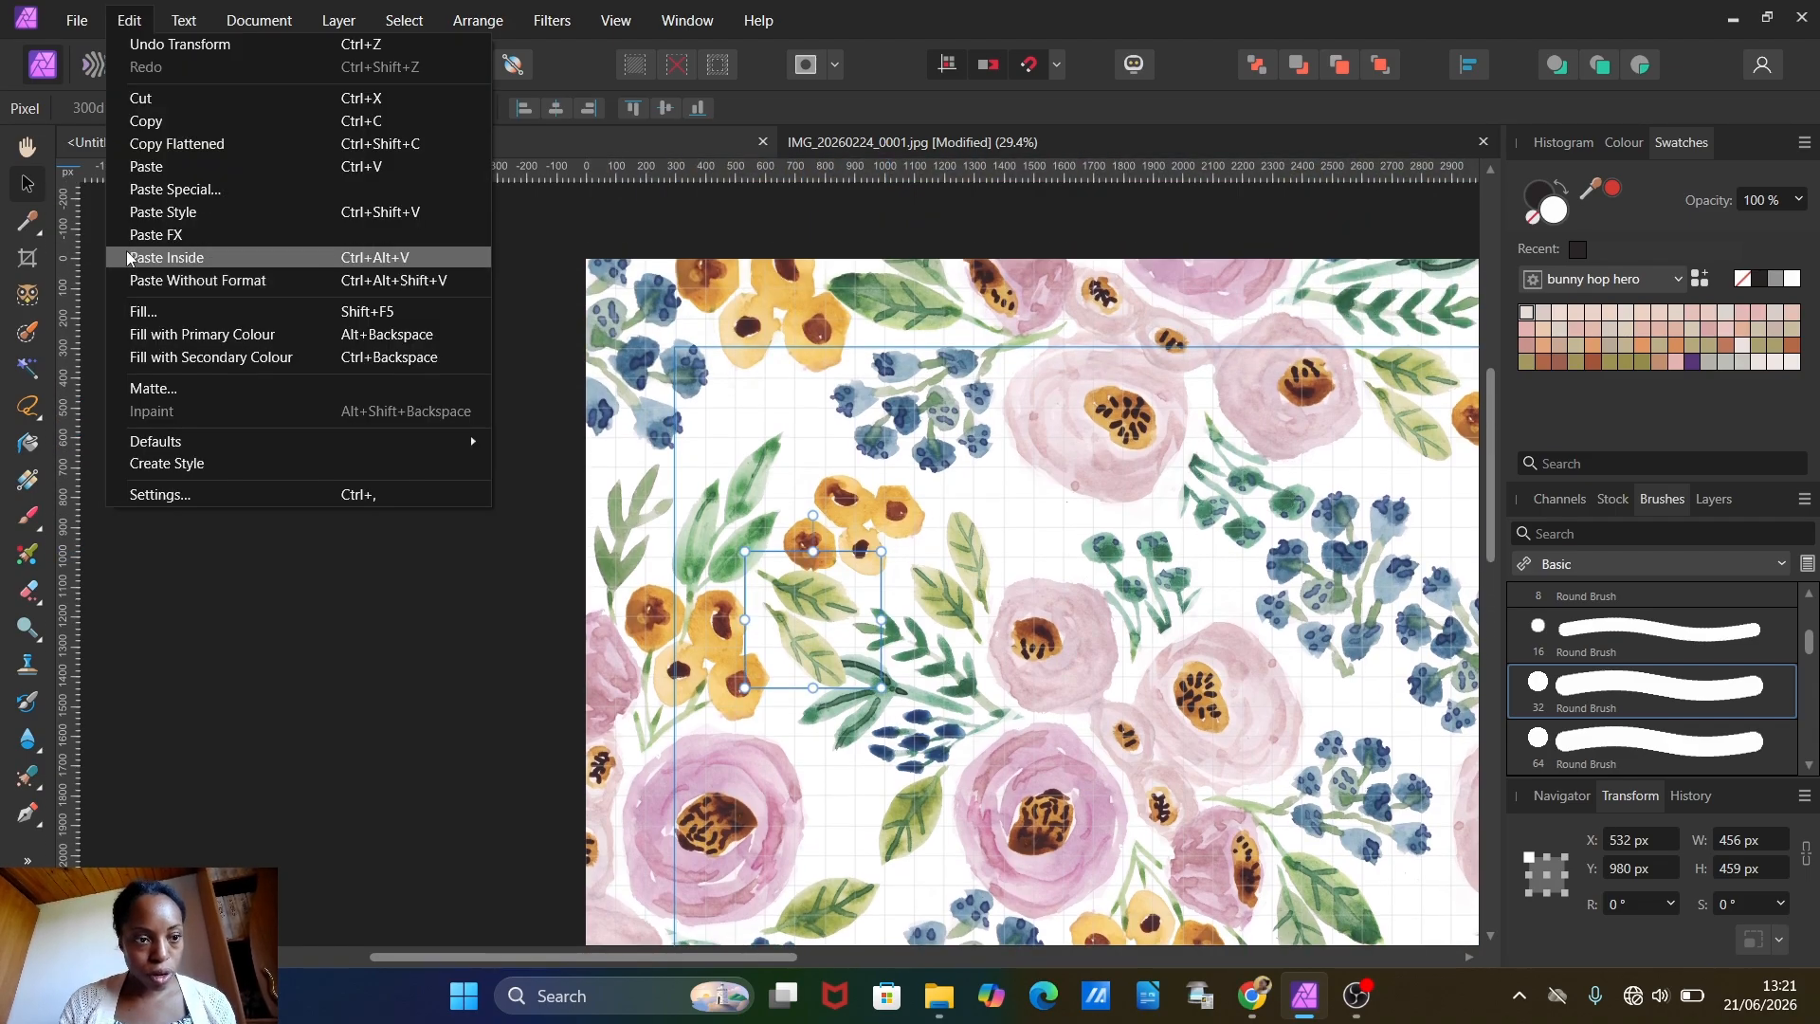
pyautogui.click(146, 120)
pyautogui.click(128, 19)
pyautogui.click(147, 166)
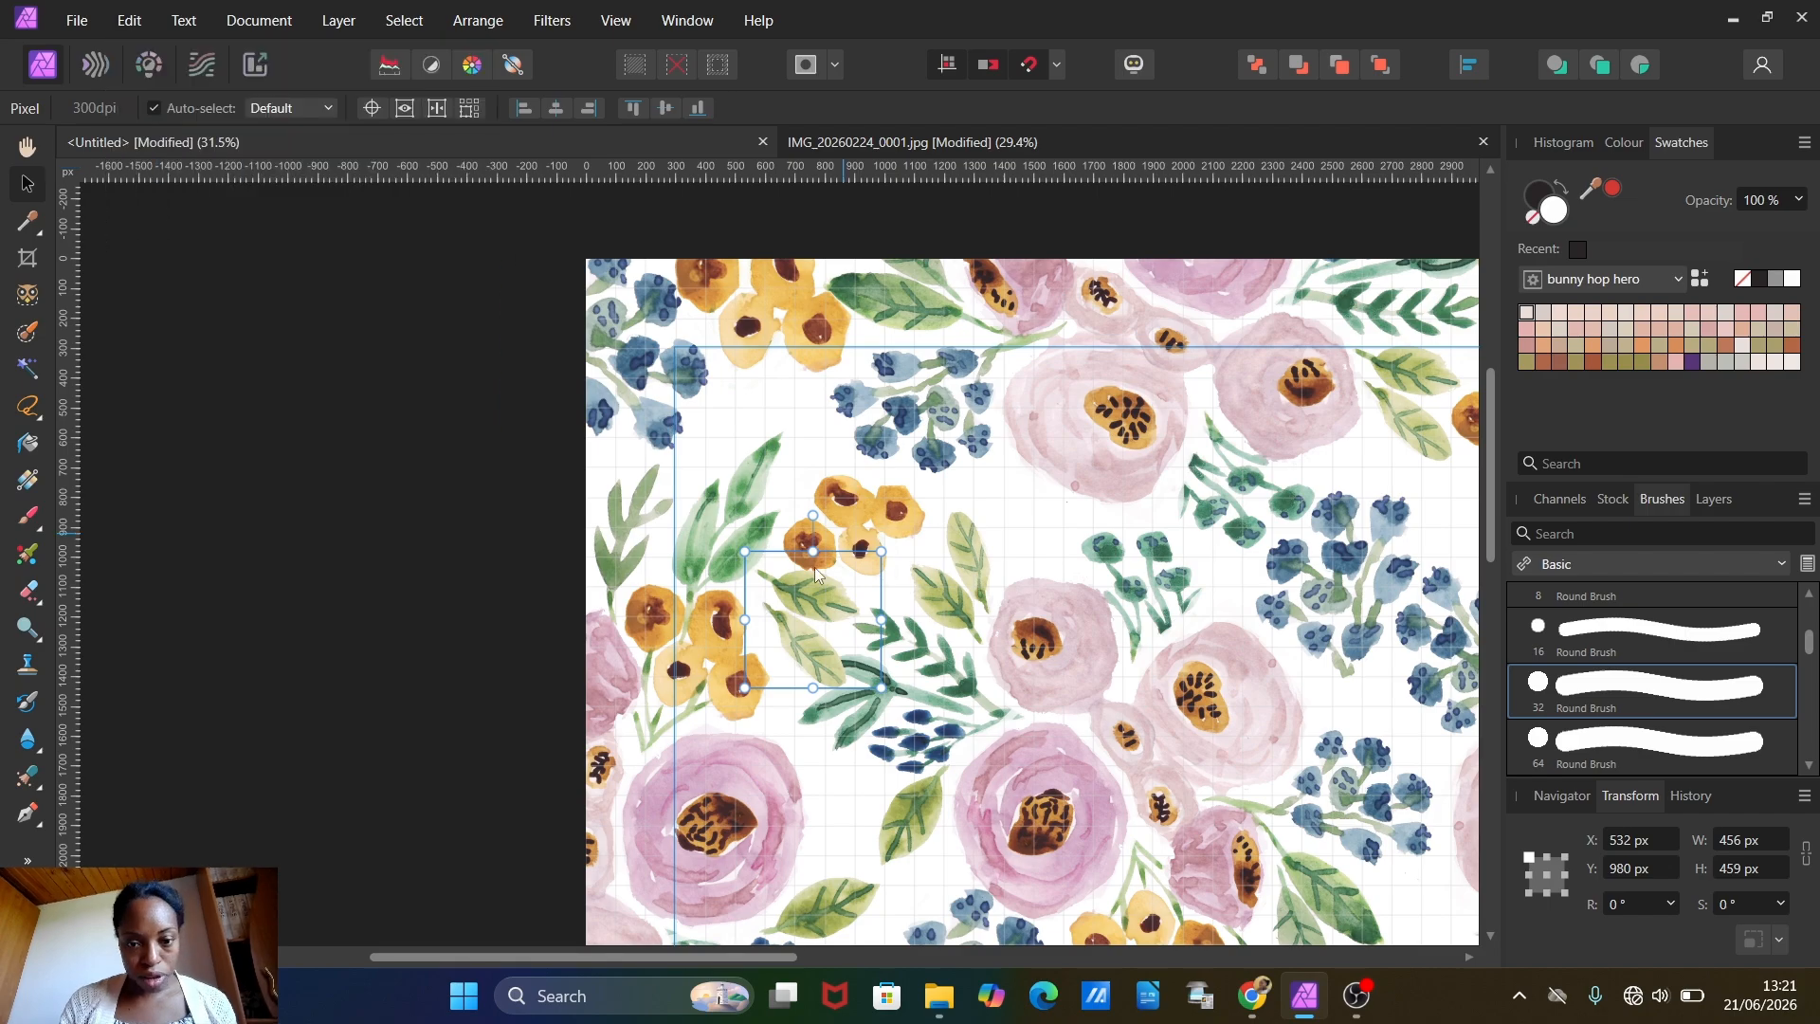
pyautogui.moveTo(855, 609); pyautogui.dragTo(807, 406)
pyautogui.scroll(-4, 673, 476)
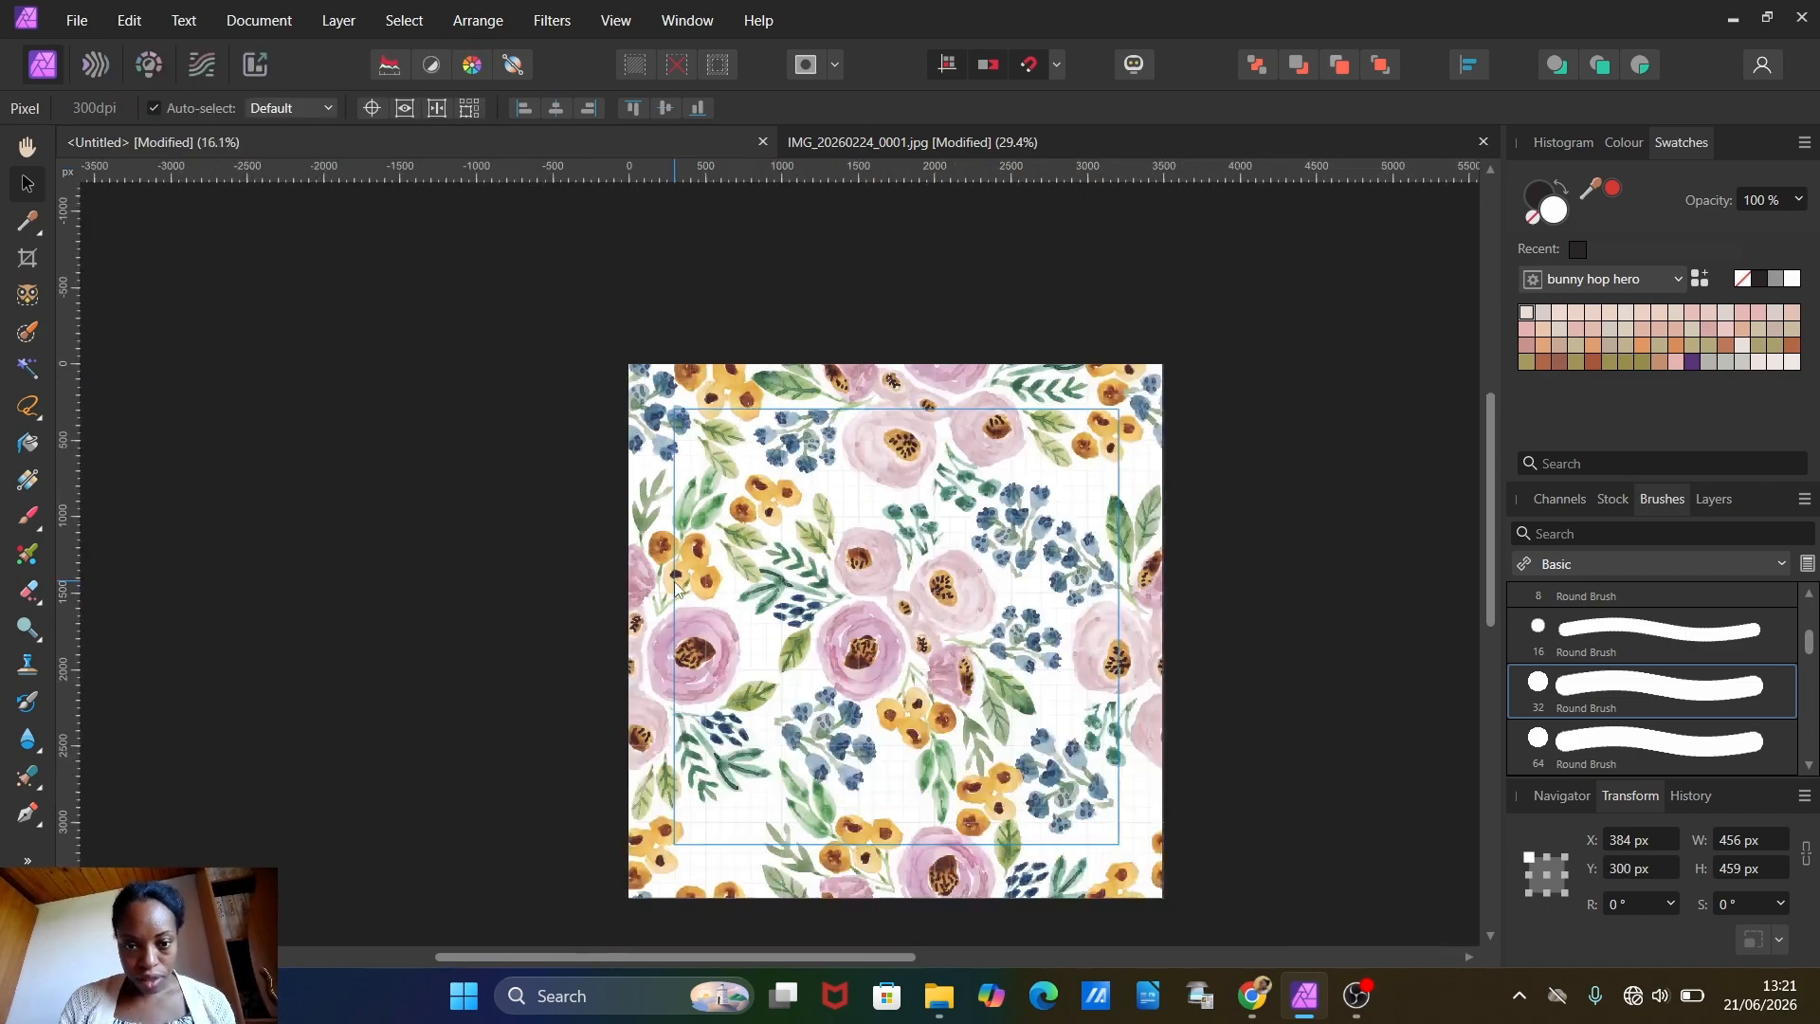
# Step: Paste another leaf pair into the lower-left gap, rotated to about 95.6° and enlarged to about 560 px wide, and copy it
pyautogui.click(129, 20)
pyautogui.click(148, 167)
pyautogui.moveTo(736, 559); pyautogui.dragTo(716, 793)
pyautogui.moveTo(712, 727); pyautogui.dragTo(649, 795)
pyautogui.click(134, 19)
pyautogui.moveTo(736, 760); pyautogui.dragTo(1006, 501)
pyautogui.click(146, 121)
# Step: Paste the enlarged leaf pair, then rotate, shrink and fit it below the upper berry cluster, beside the upper-left yellow flowers
pyautogui.click(129, 20)
pyautogui.click(148, 167)
pyautogui.moveTo(543, 541); pyautogui.dragTo(638, 384)
pyautogui.moveTo(706, 459); pyautogui.dragTo(680, 490)
pyautogui.moveTo(627, 545); pyautogui.dragTo(627, 517)
# Step: Paste a smaller leaf pair between the bottom-centre berries and green leaves, and another below the upper-right yellow cluster at X 2804.3, Y 1100 px
pyautogui.scroll(-3, 515, 491)
pyautogui.click(127, 19)
pyautogui.click(148, 167)
pyautogui.moveTo(474, 829); pyautogui.dragTo(711, 755)
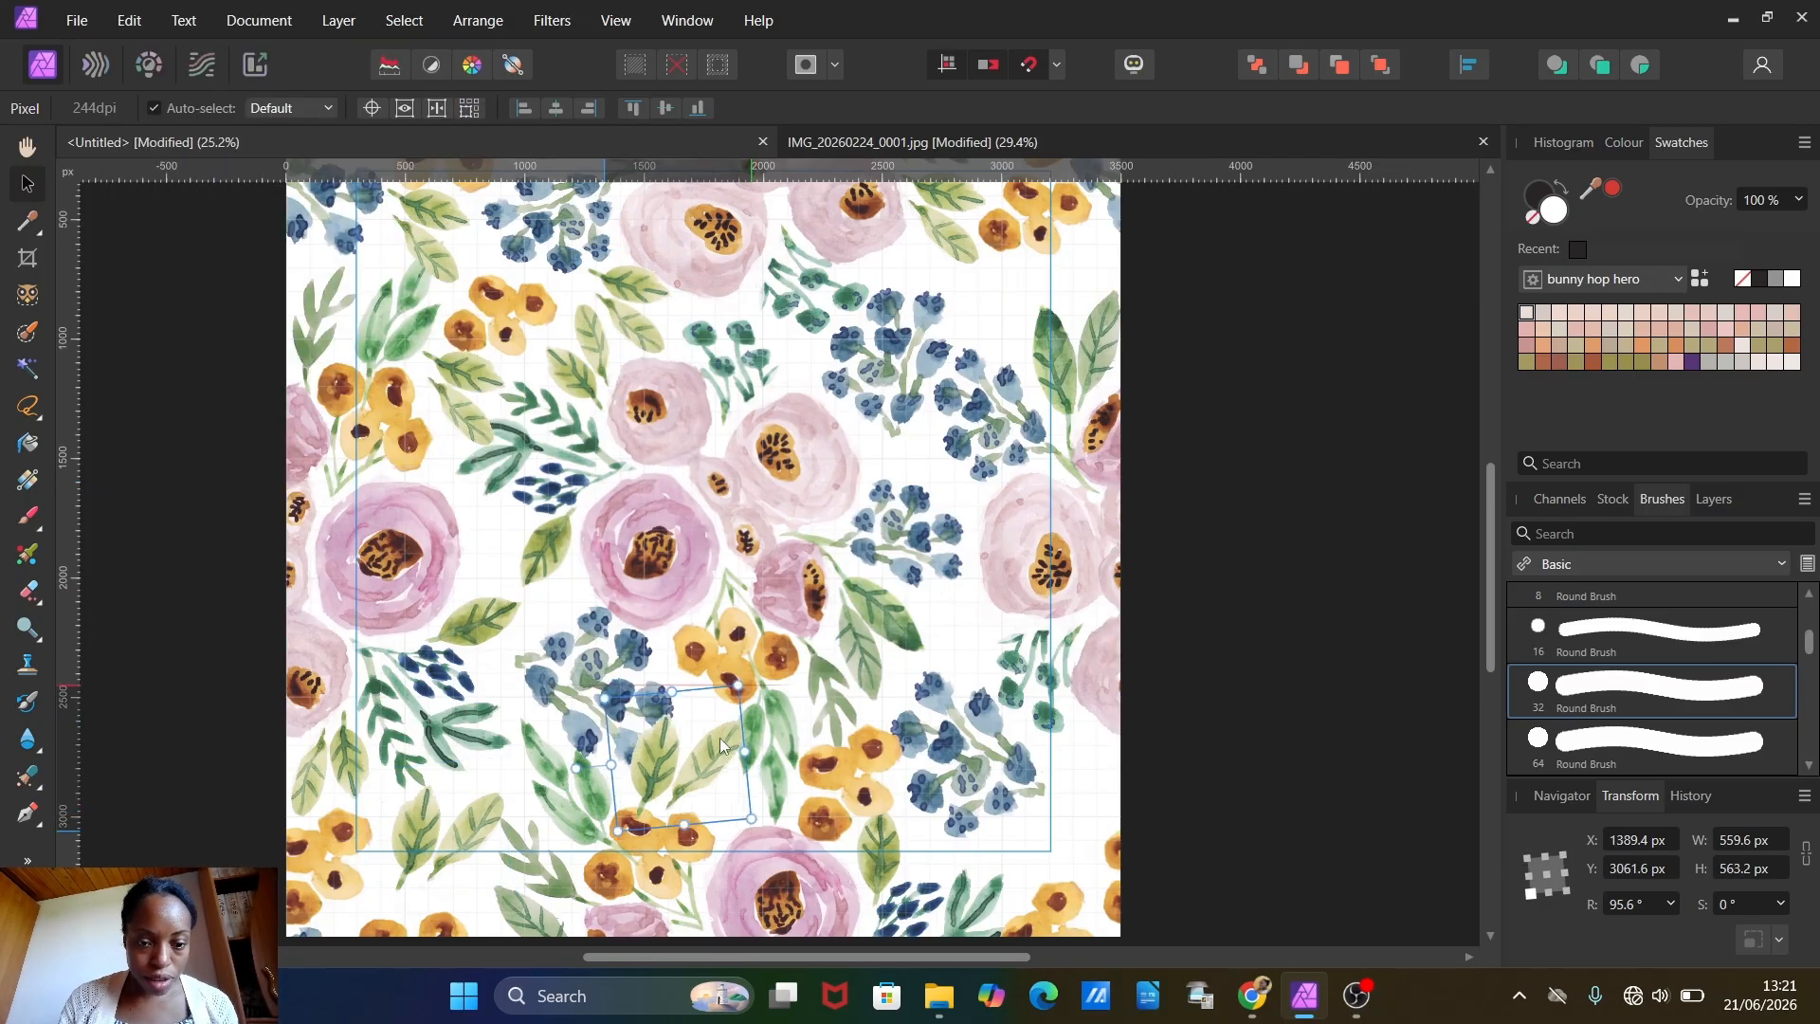
pyautogui.moveTo(575, 766); pyautogui.dragTo(669, 860)
pyautogui.scroll(-1, 629, 675)
# Step: Paste another leaf pair, reduced and fitted into the gap between the large left rose and the dark blue berries
pyautogui.click(129, 19)
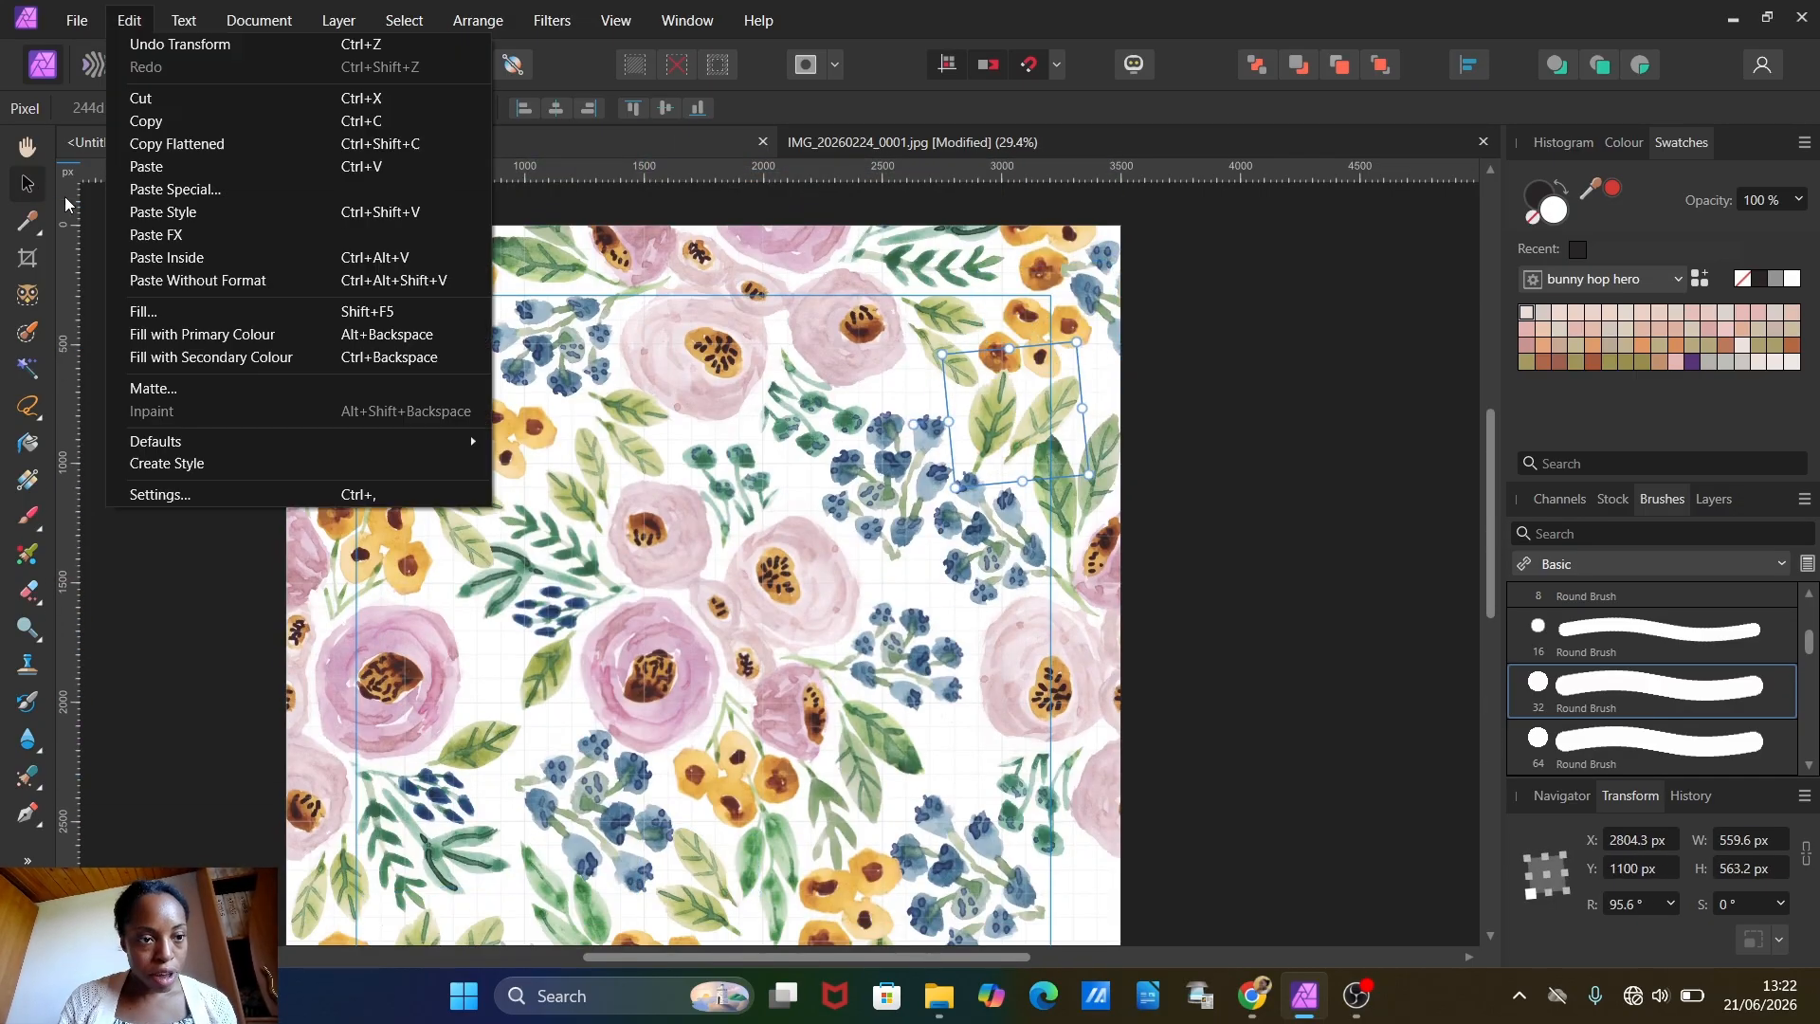
pyautogui.click(148, 167)
pyautogui.moveTo(552, 428); pyautogui.dragTo(508, 478)
pyautogui.moveTo(390, 533); pyautogui.dragTo(498, 455)
pyautogui.moveTo(470, 523); pyautogui.dragTo(491, 501)
# Step: Paste another leaf pair, reduced in size, into the gap between the centre bouquet's lower-right leaves and the right-edge pink flower
pyautogui.click(129, 20)
pyautogui.click(148, 167)
pyautogui.moveTo(460, 819); pyautogui.dragTo(961, 613)
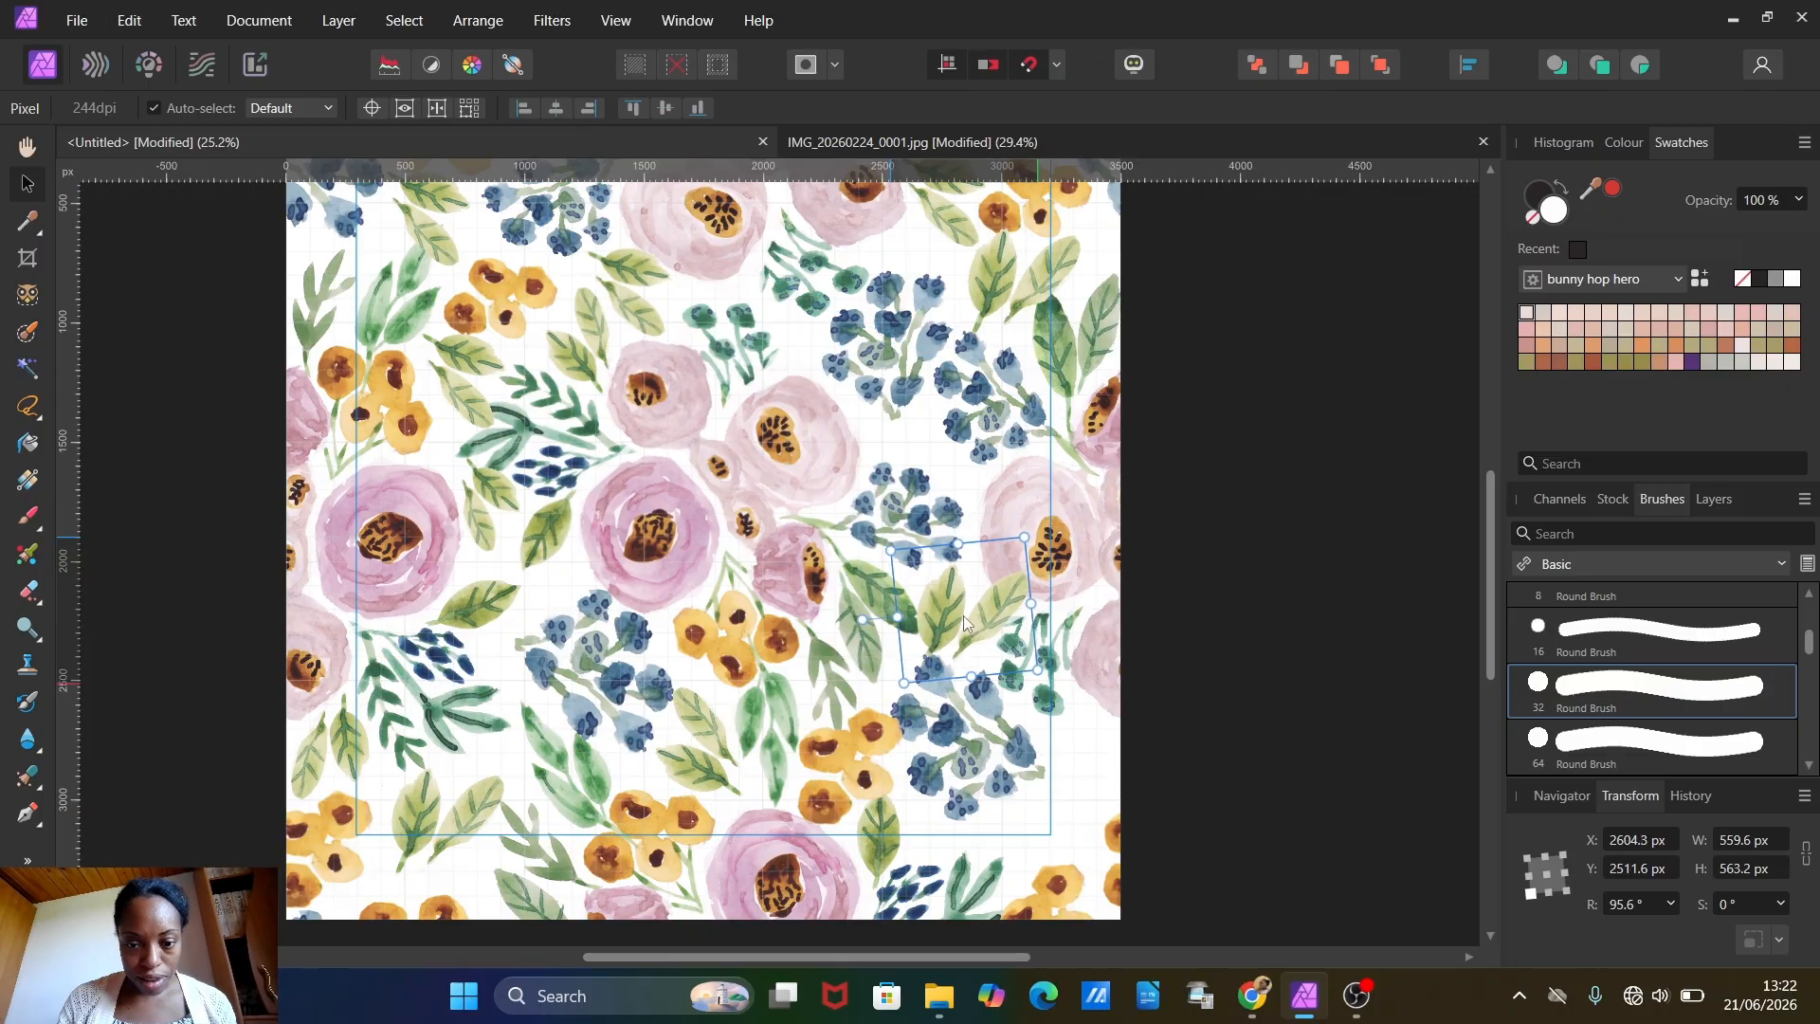
pyautogui.moveTo(1020, 537); pyautogui.dragTo(998, 564)
pyautogui.moveTo(938, 631); pyautogui.dragTo(946, 615)
# Step: Paste another leaf pair and resize it to fill the gap beside the lower-right berries near the right edge
pyautogui.click(129, 20)
pyautogui.click(148, 167)
pyautogui.moveTo(455, 820); pyautogui.dragTo(1071, 798)
pyautogui.moveTo(1118, 718); pyautogui.dragTo(1097, 744)
# Step: Paste a leaf pair among the right-side berries, rotated to -135.3° and reduced to about 313 px wide, at X 2794.7, Y 1479.7 px
pyautogui.scroll(1, 1047, 820)
pyautogui.click(129, 20)
pyautogui.click(148, 167)
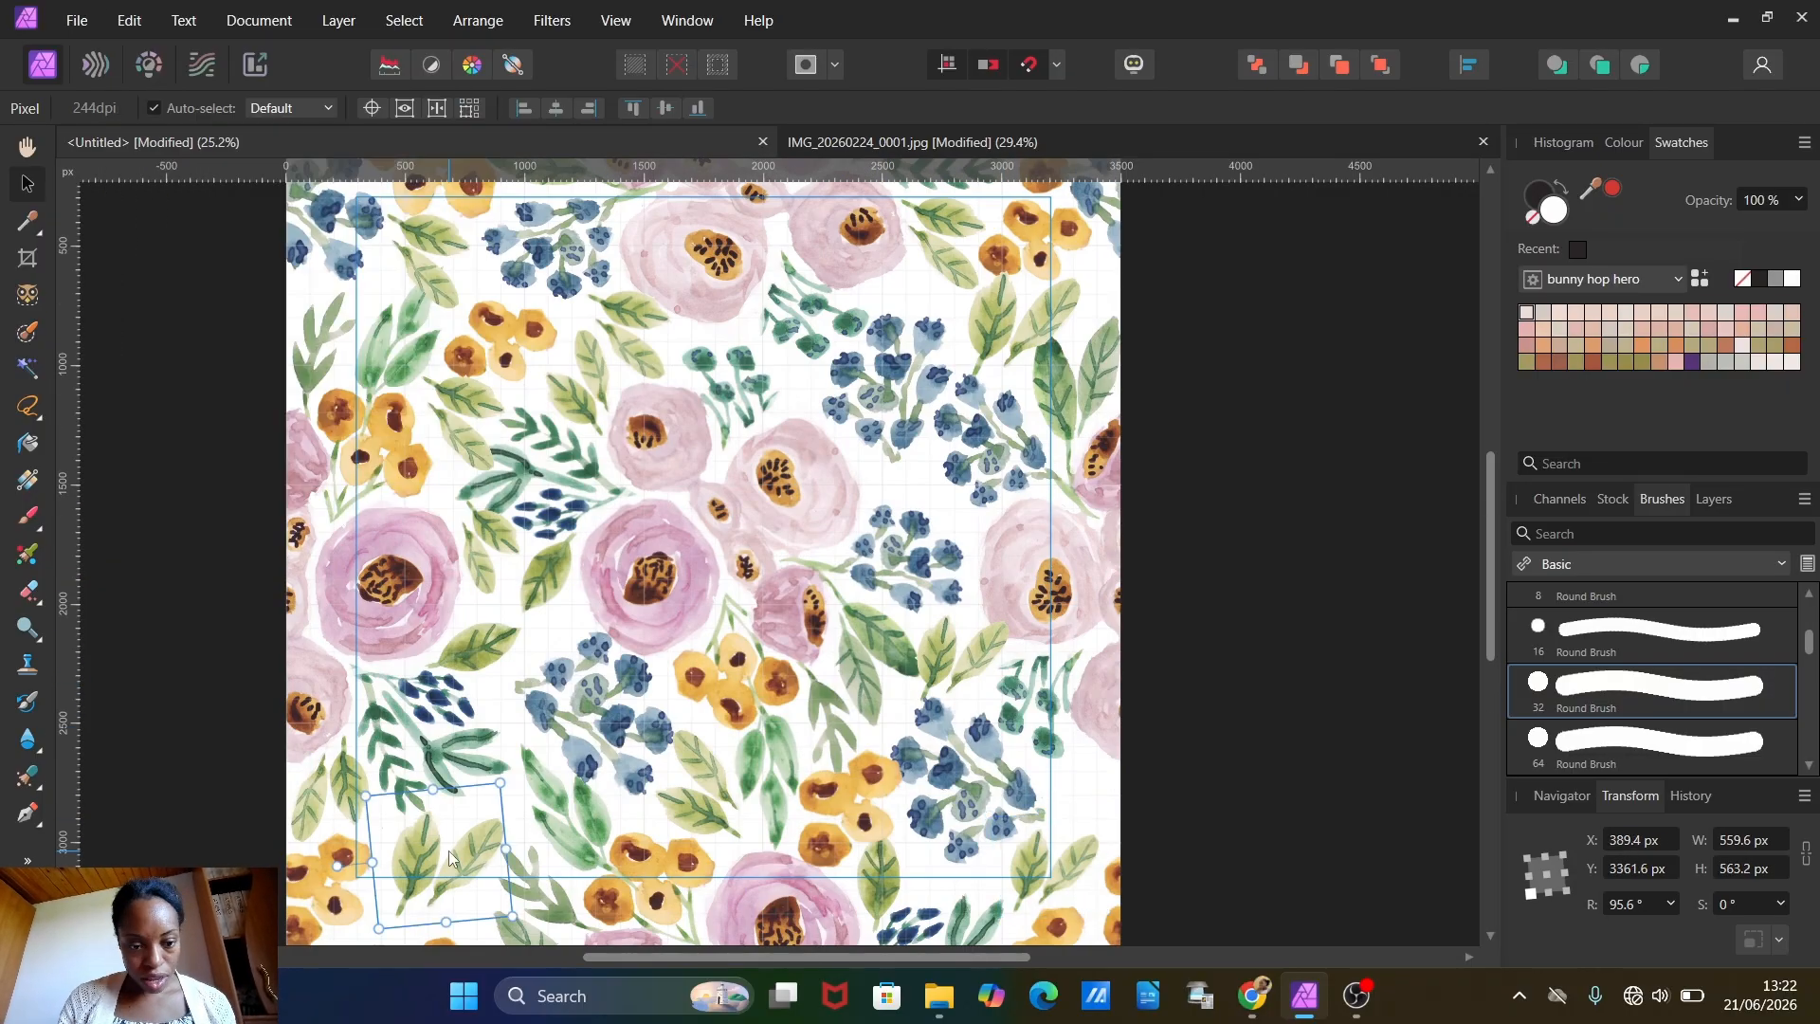
pyautogui.moveTo(455, 860); pyautogui.dragTo(969, 481)
pyautogui.moveTo(863, 505); pyautogui.dragTo(987, 550)
pyautogui.moveTo(924, 498); pyautogui.dragTo(888, 477)
pyautogui.scroll(-2, 888, 476)
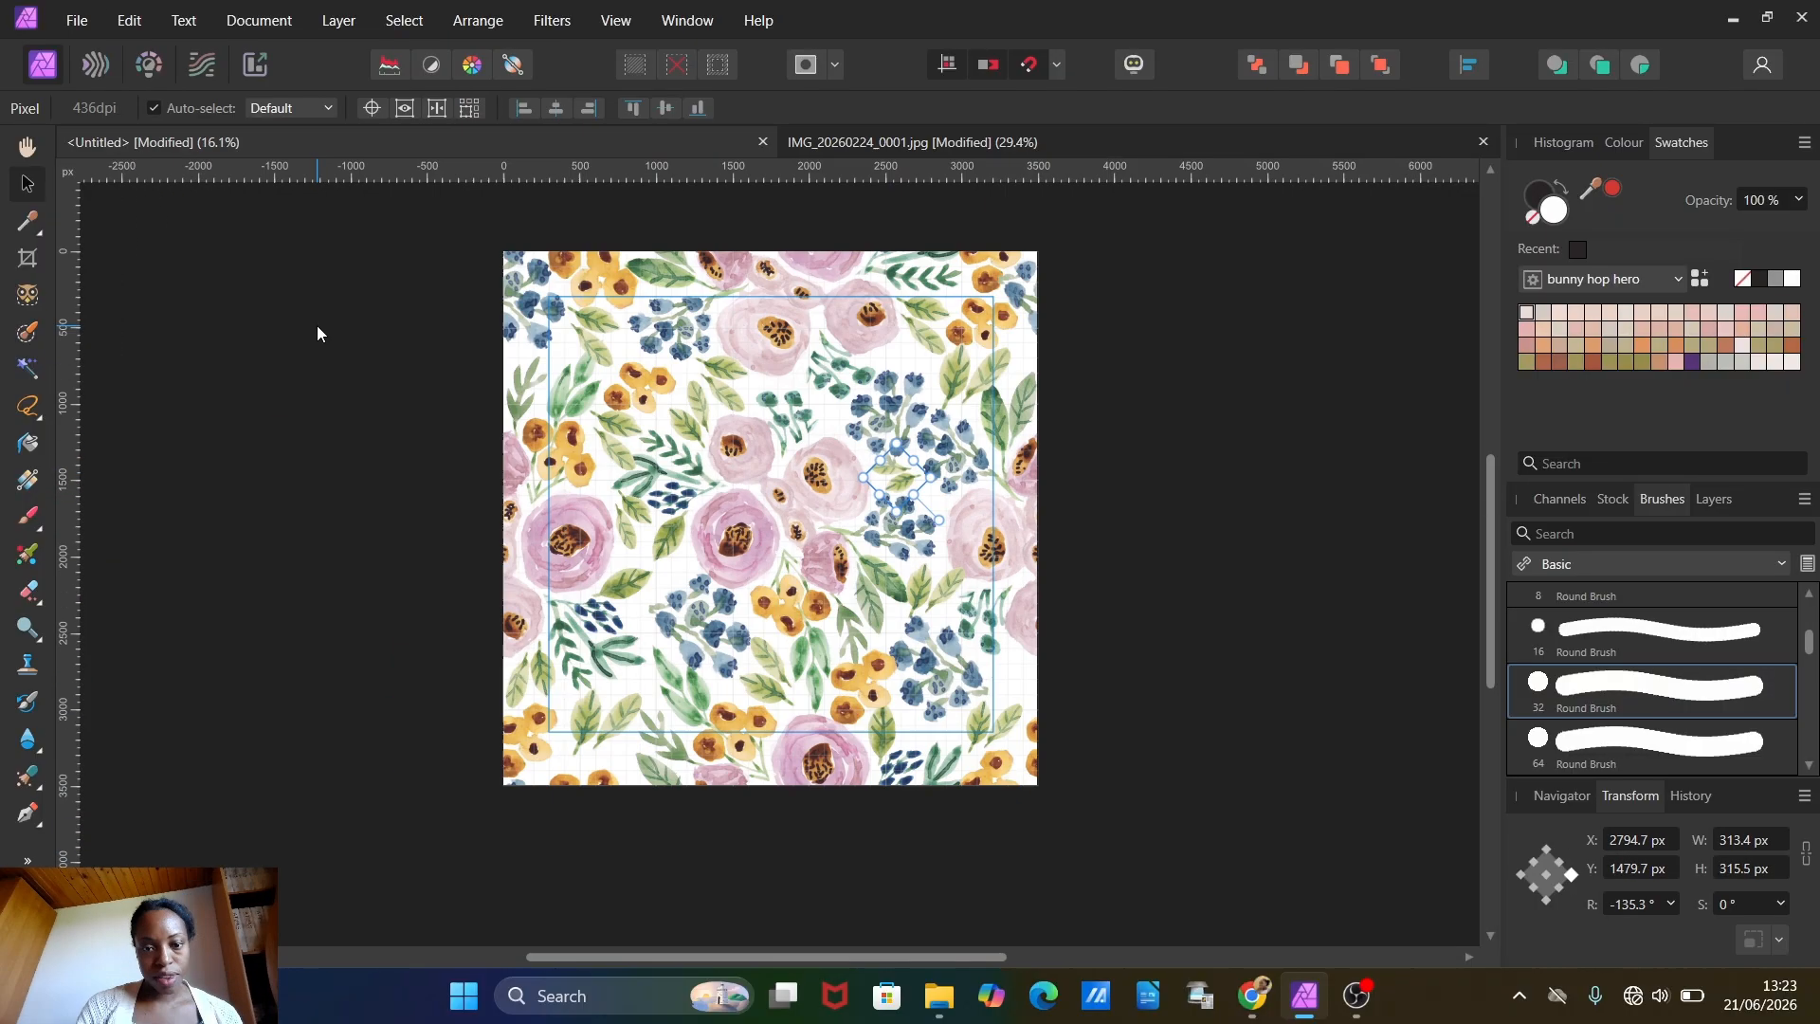
# Step: Copy and paste the small rotated leaf pair, placing the duplicate in the lower-left gap at X 1000, Y 2929.7 px
pyautogui.click(133, 20)
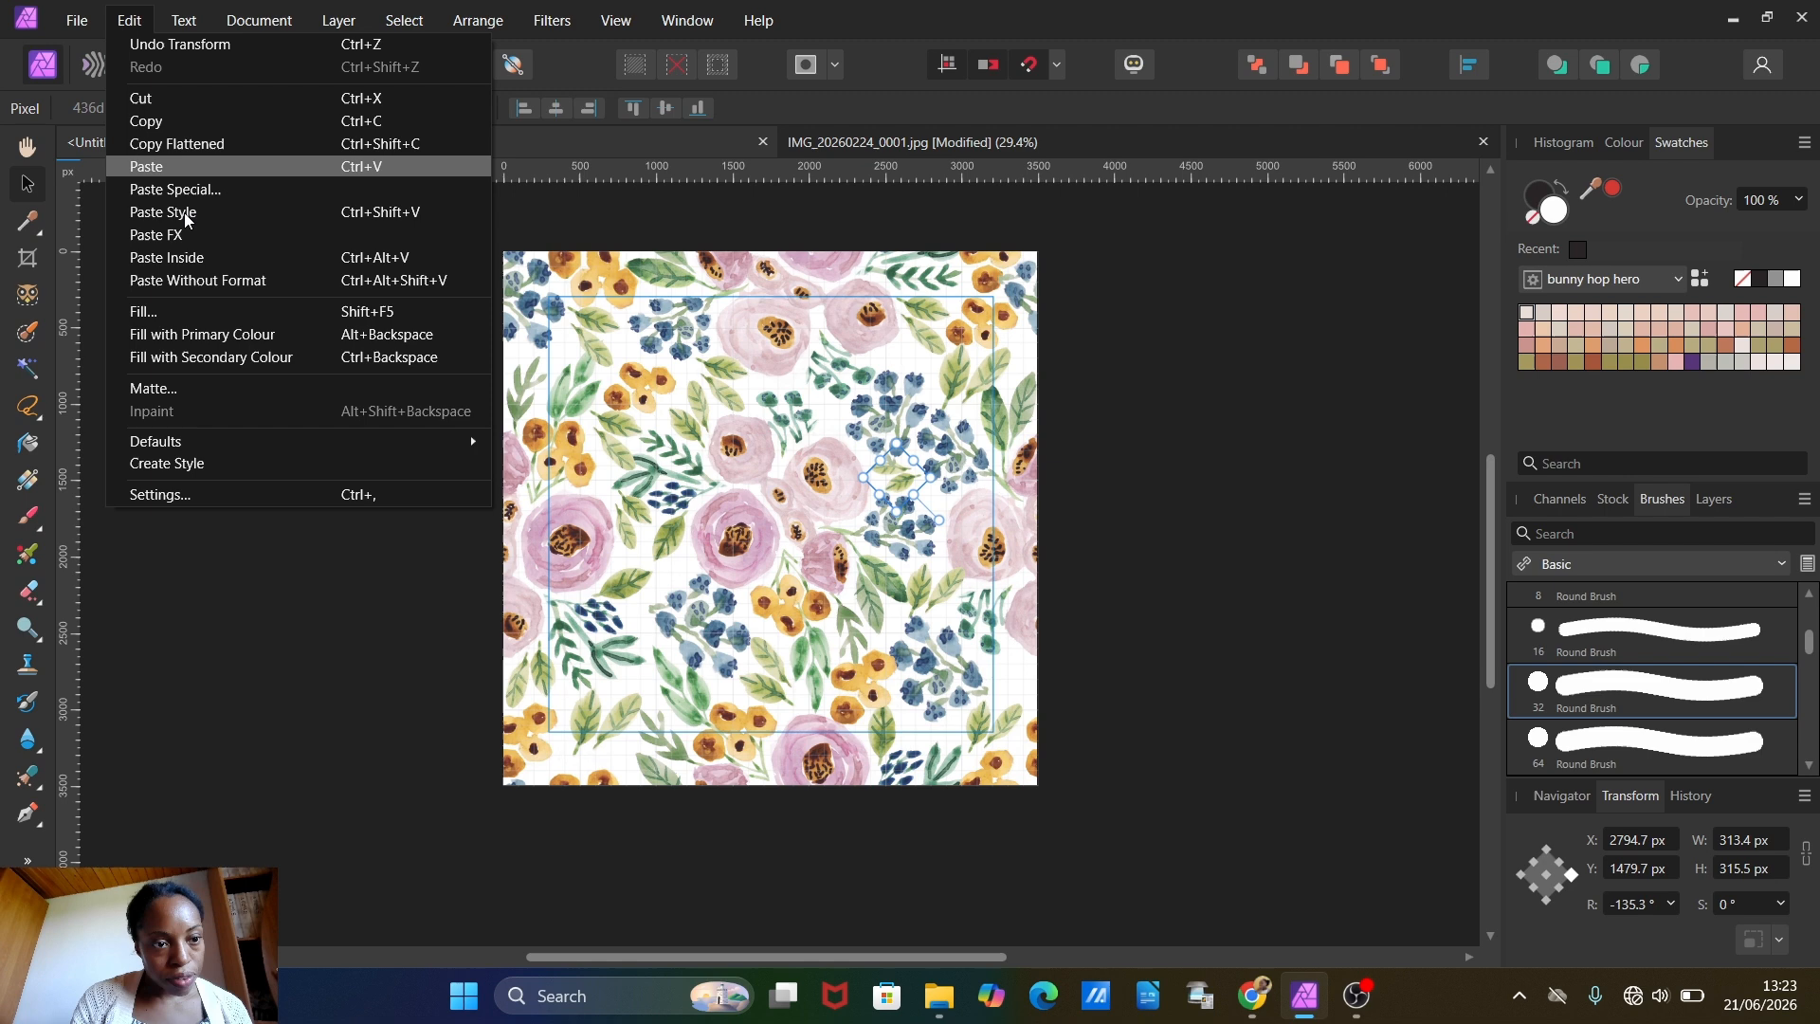
pyautogui.click(168, 120)
pyautogui.click(132, 22)
pyautogui.click(148, 166)
pyautogui.moveTo(900, 477); pyautogui.dragTo(625, 699)
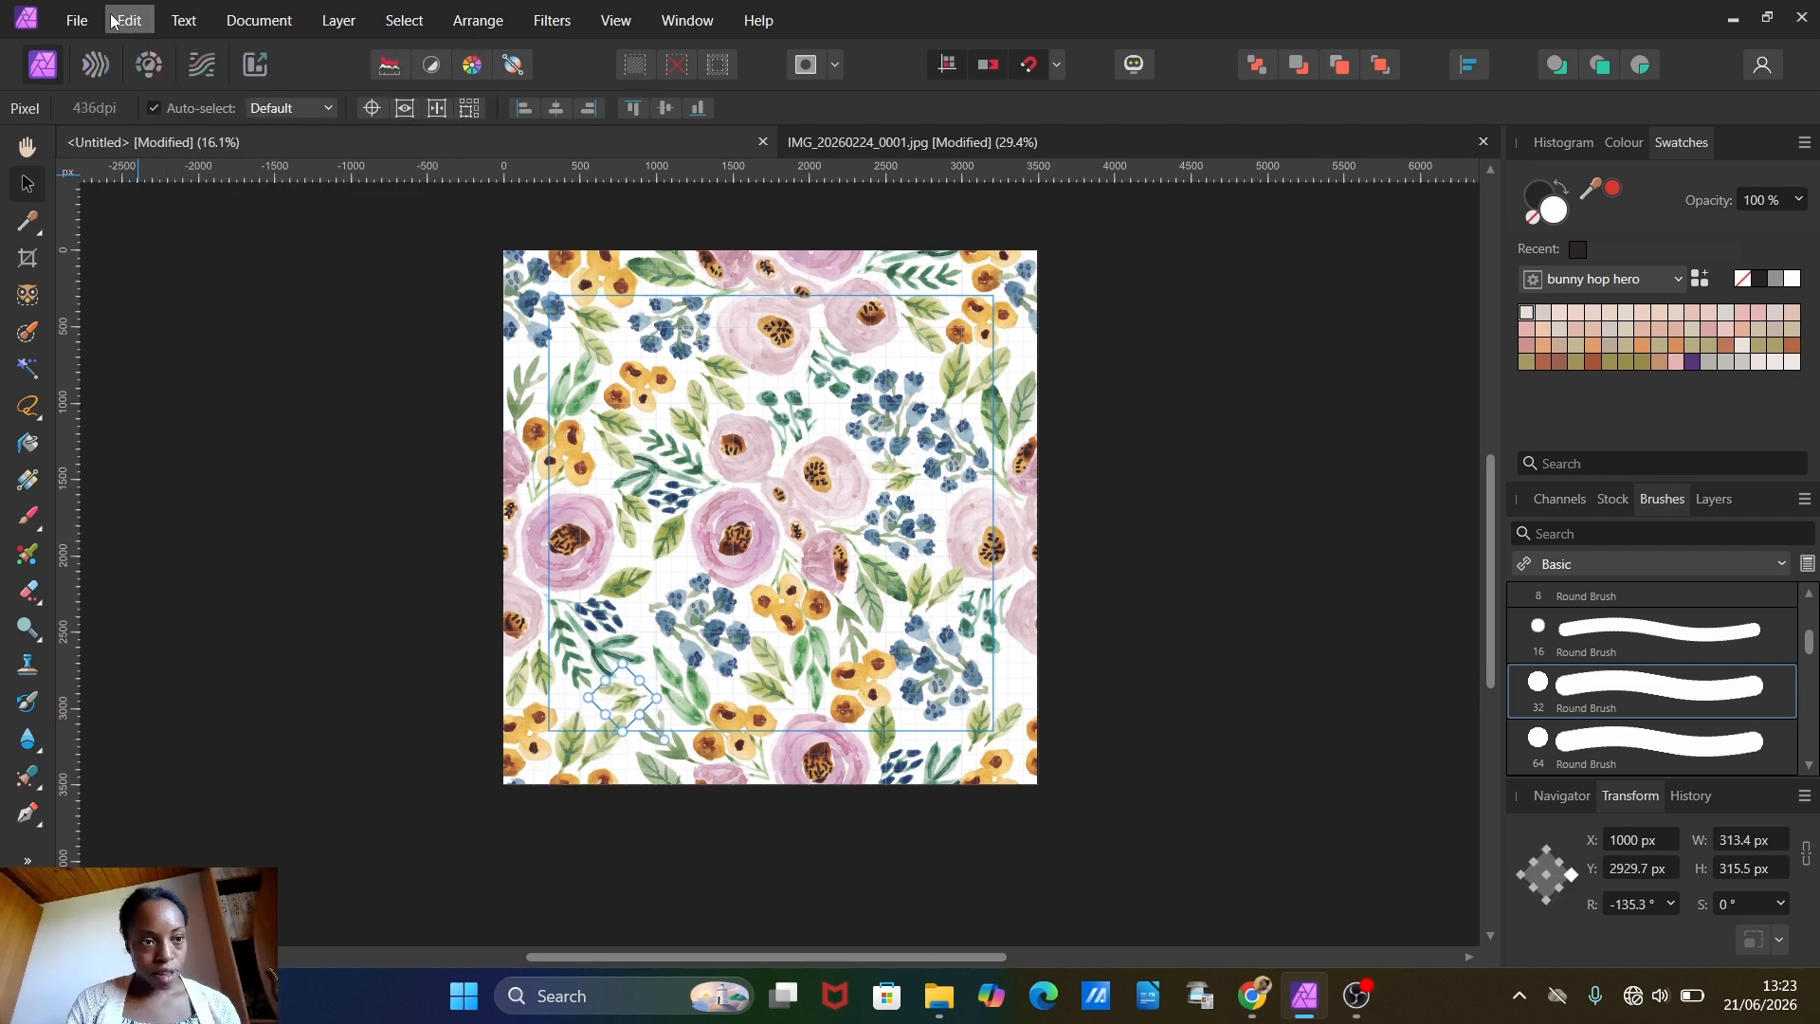
pyautogui.click(394, 475)
pyautogui.scroll(-3, 961, 610)
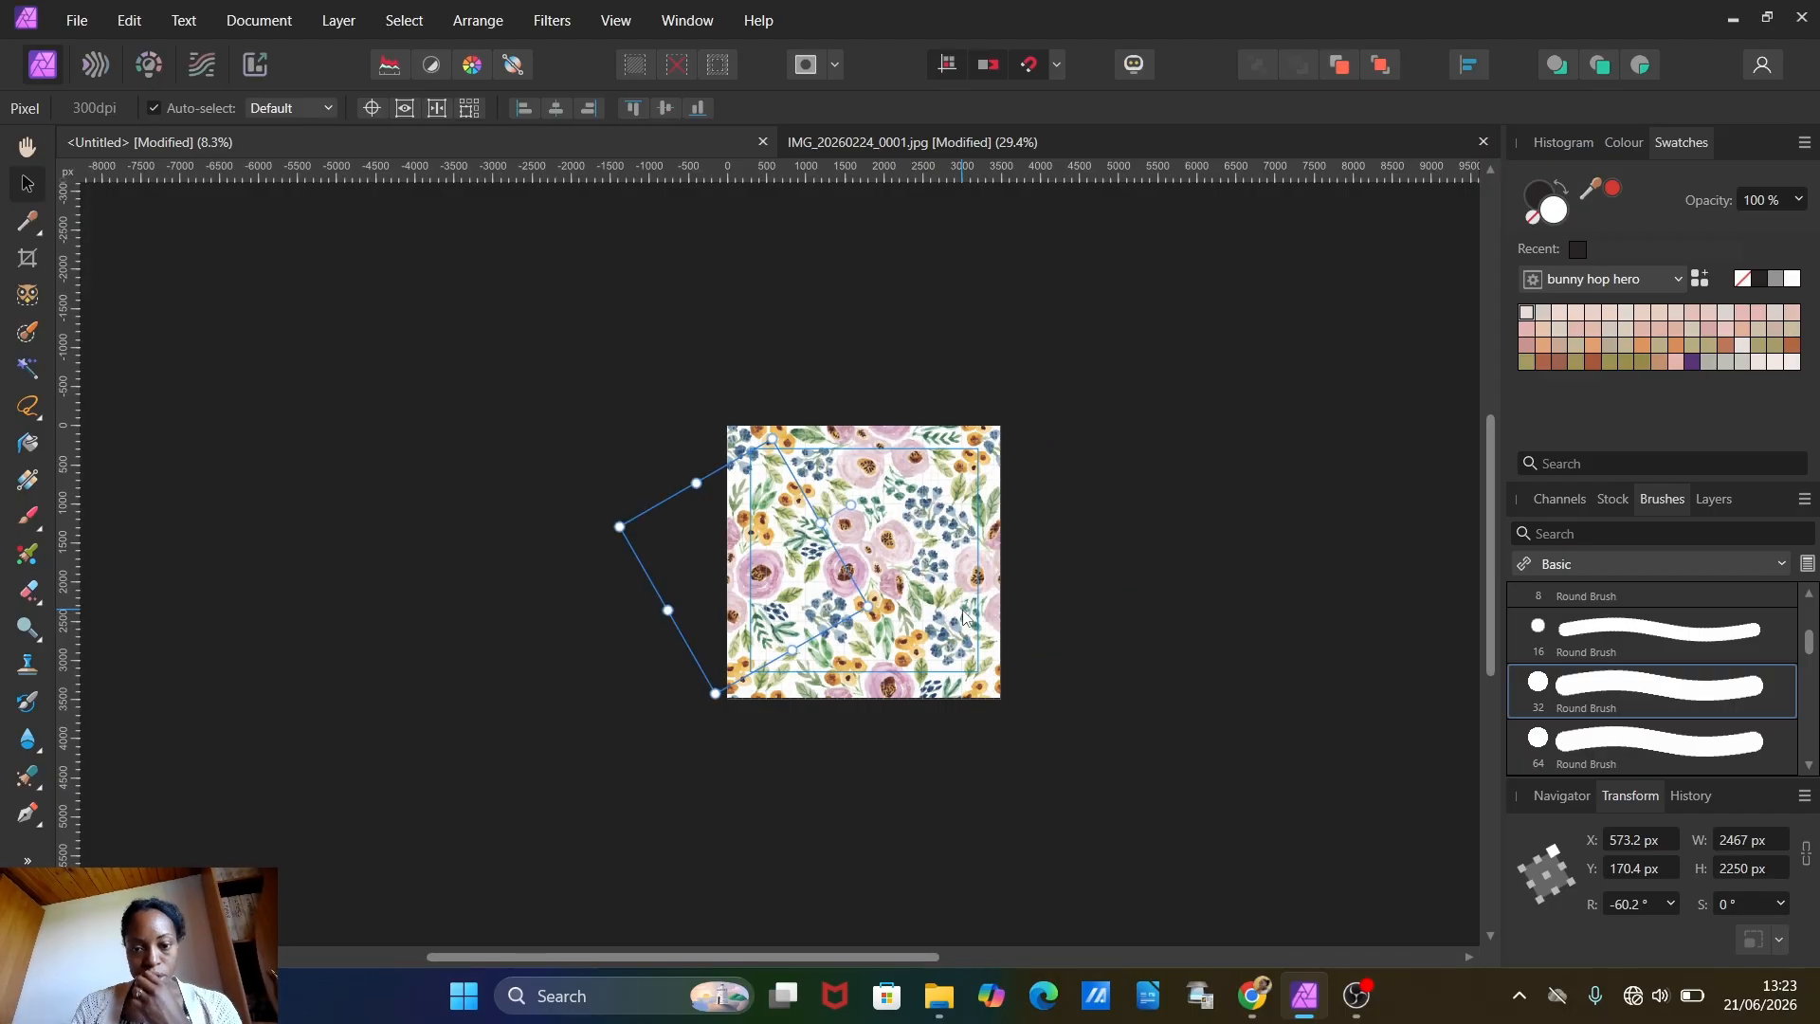
pyautogui.scroll(3, 963, 616)
pyautogui.scroll(-1, 962, 618)
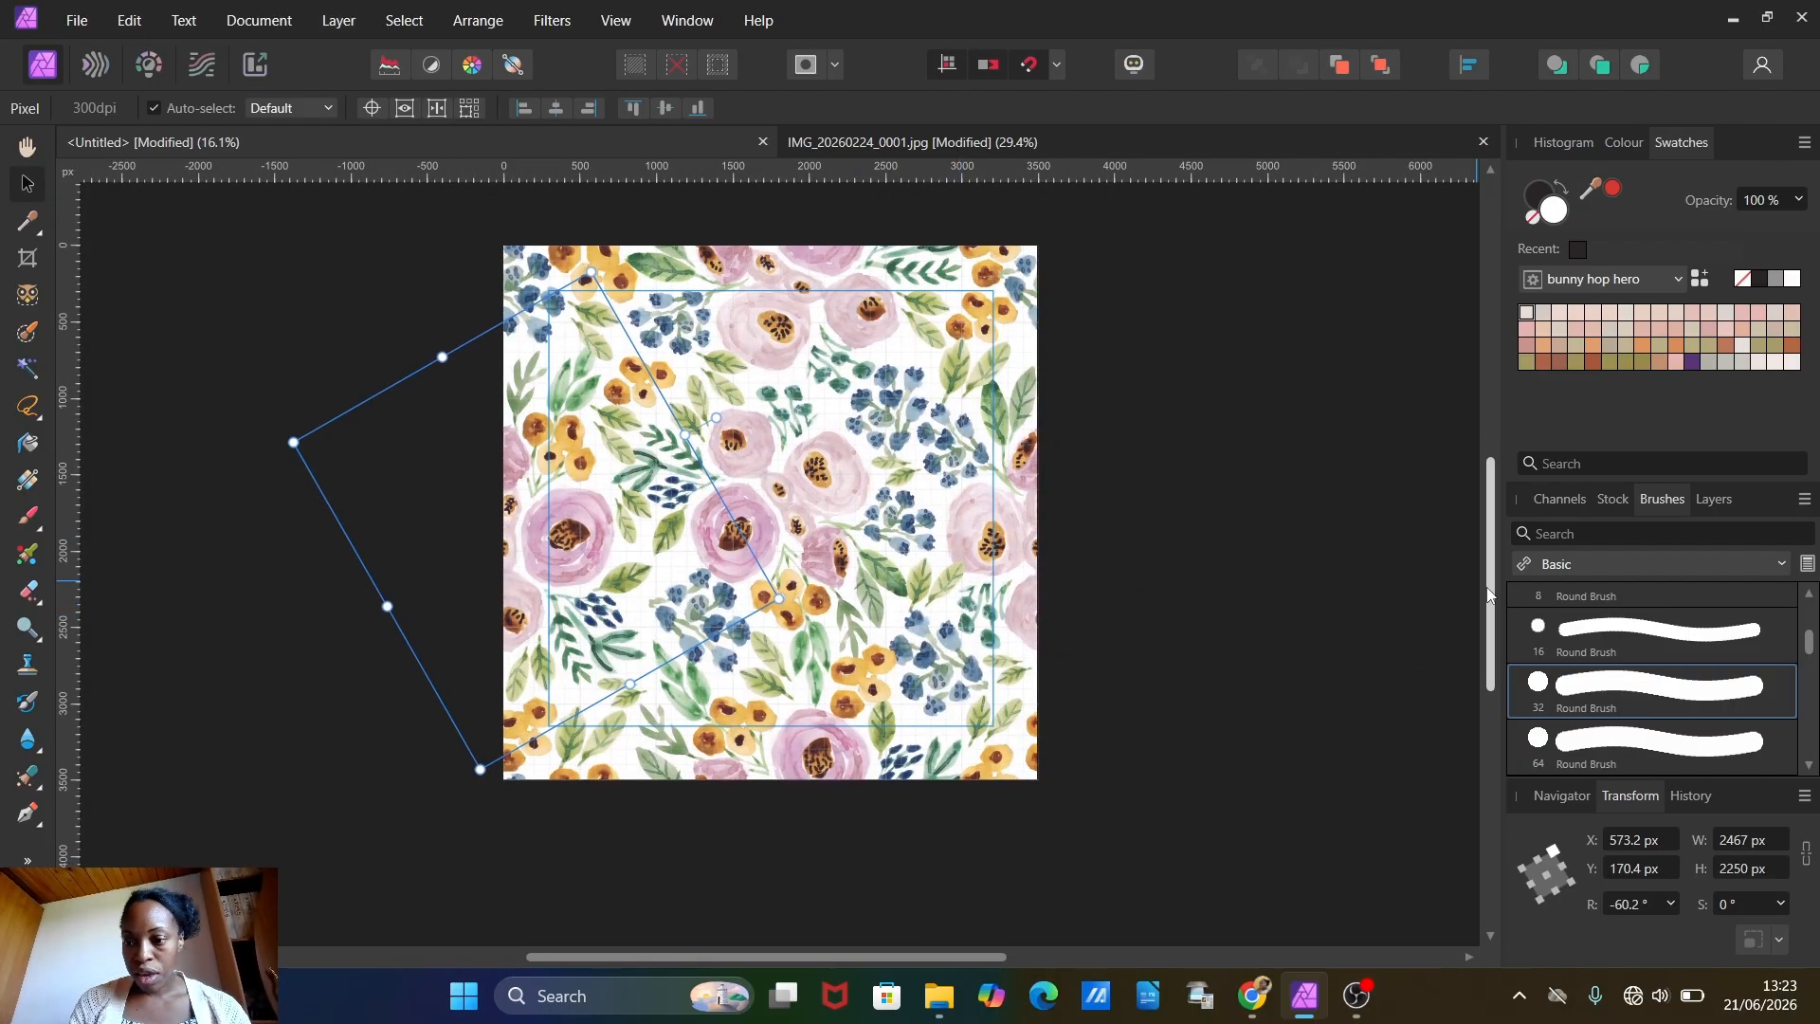
# Step: Display the pattern document's layer list
pyautogui.click(1546, 500)
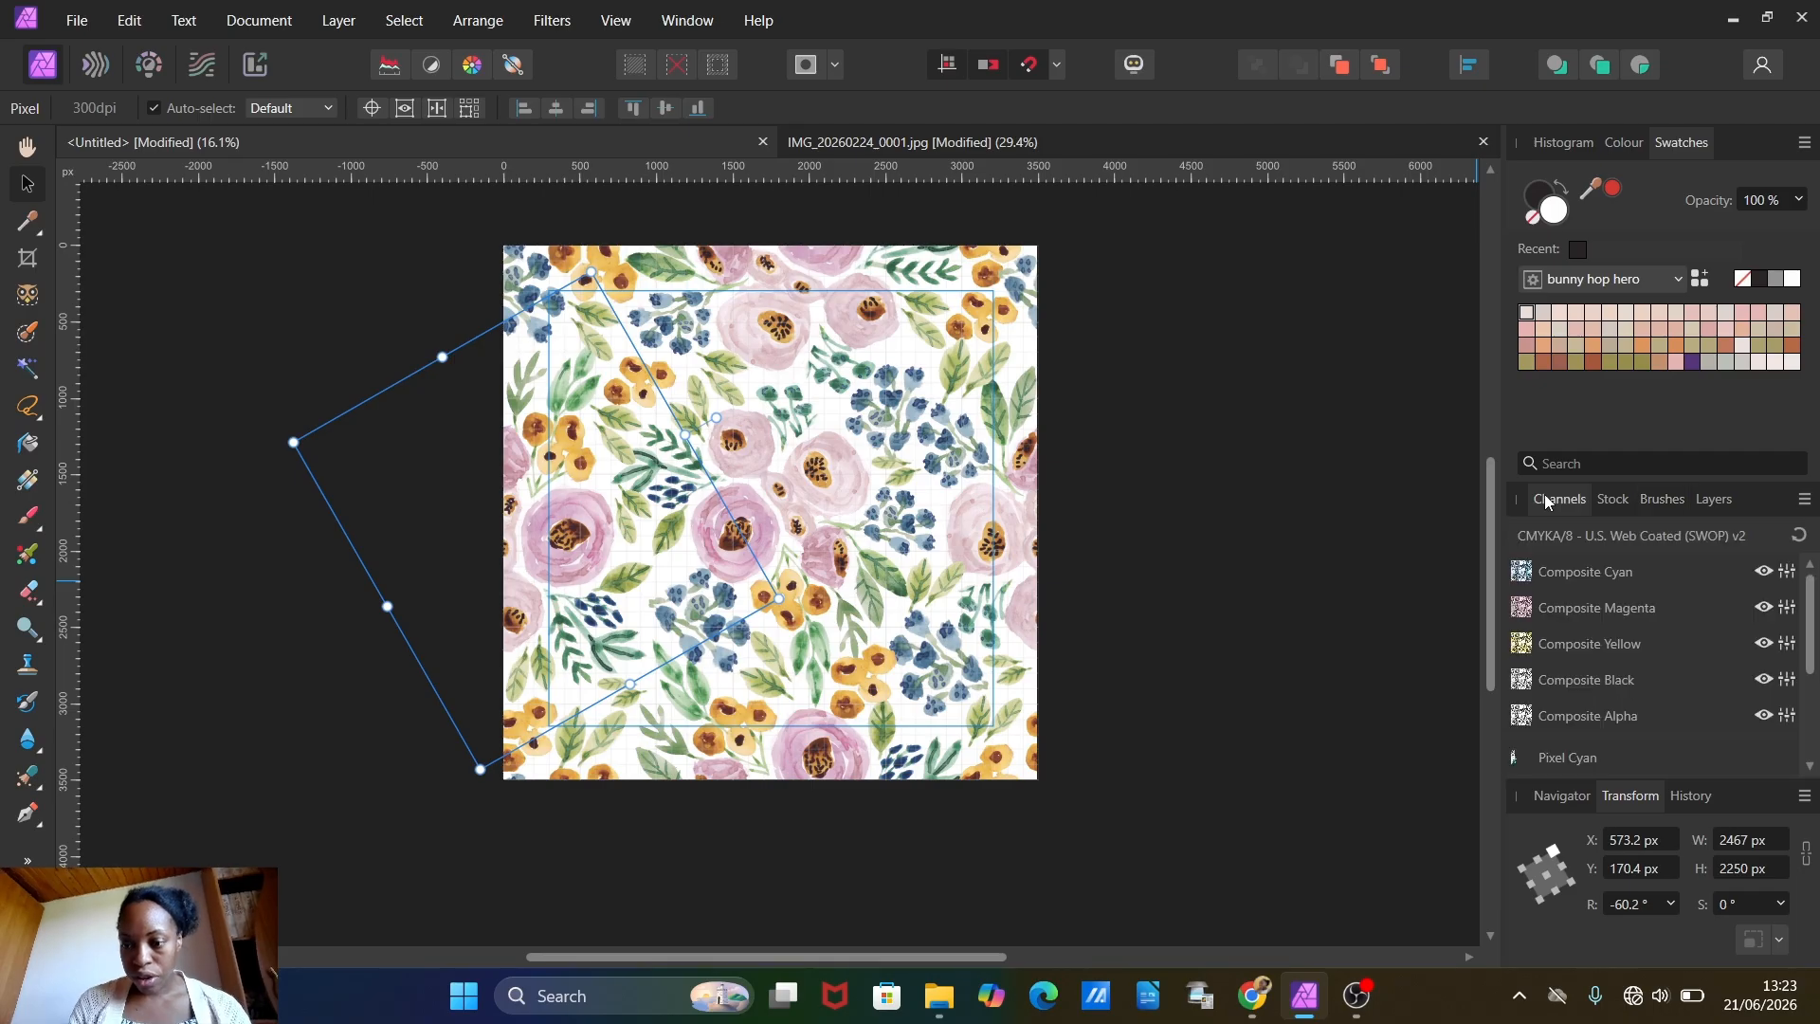
pyautogui.click(1611, 499)
pyautogui.click(1714, 499)
pyautogui.click(27, 860)
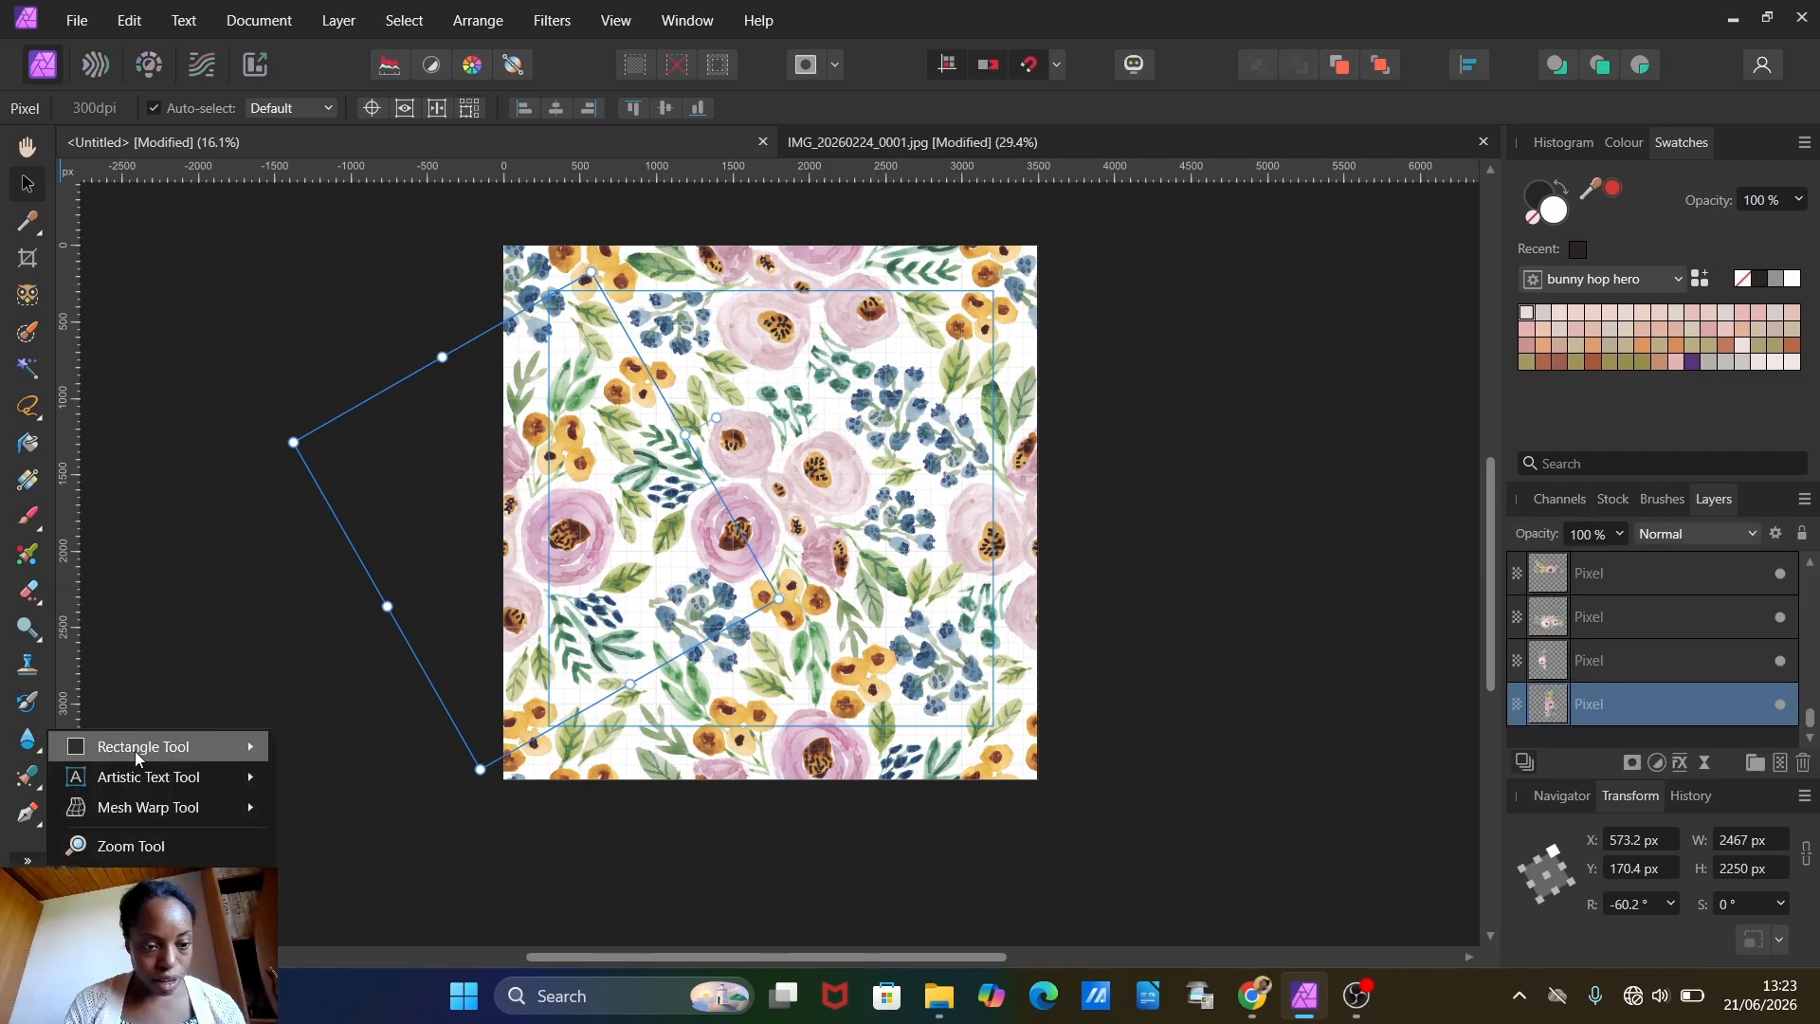
pyautogui.moveTo(133, 750)
pyautogui.click(352, 20)
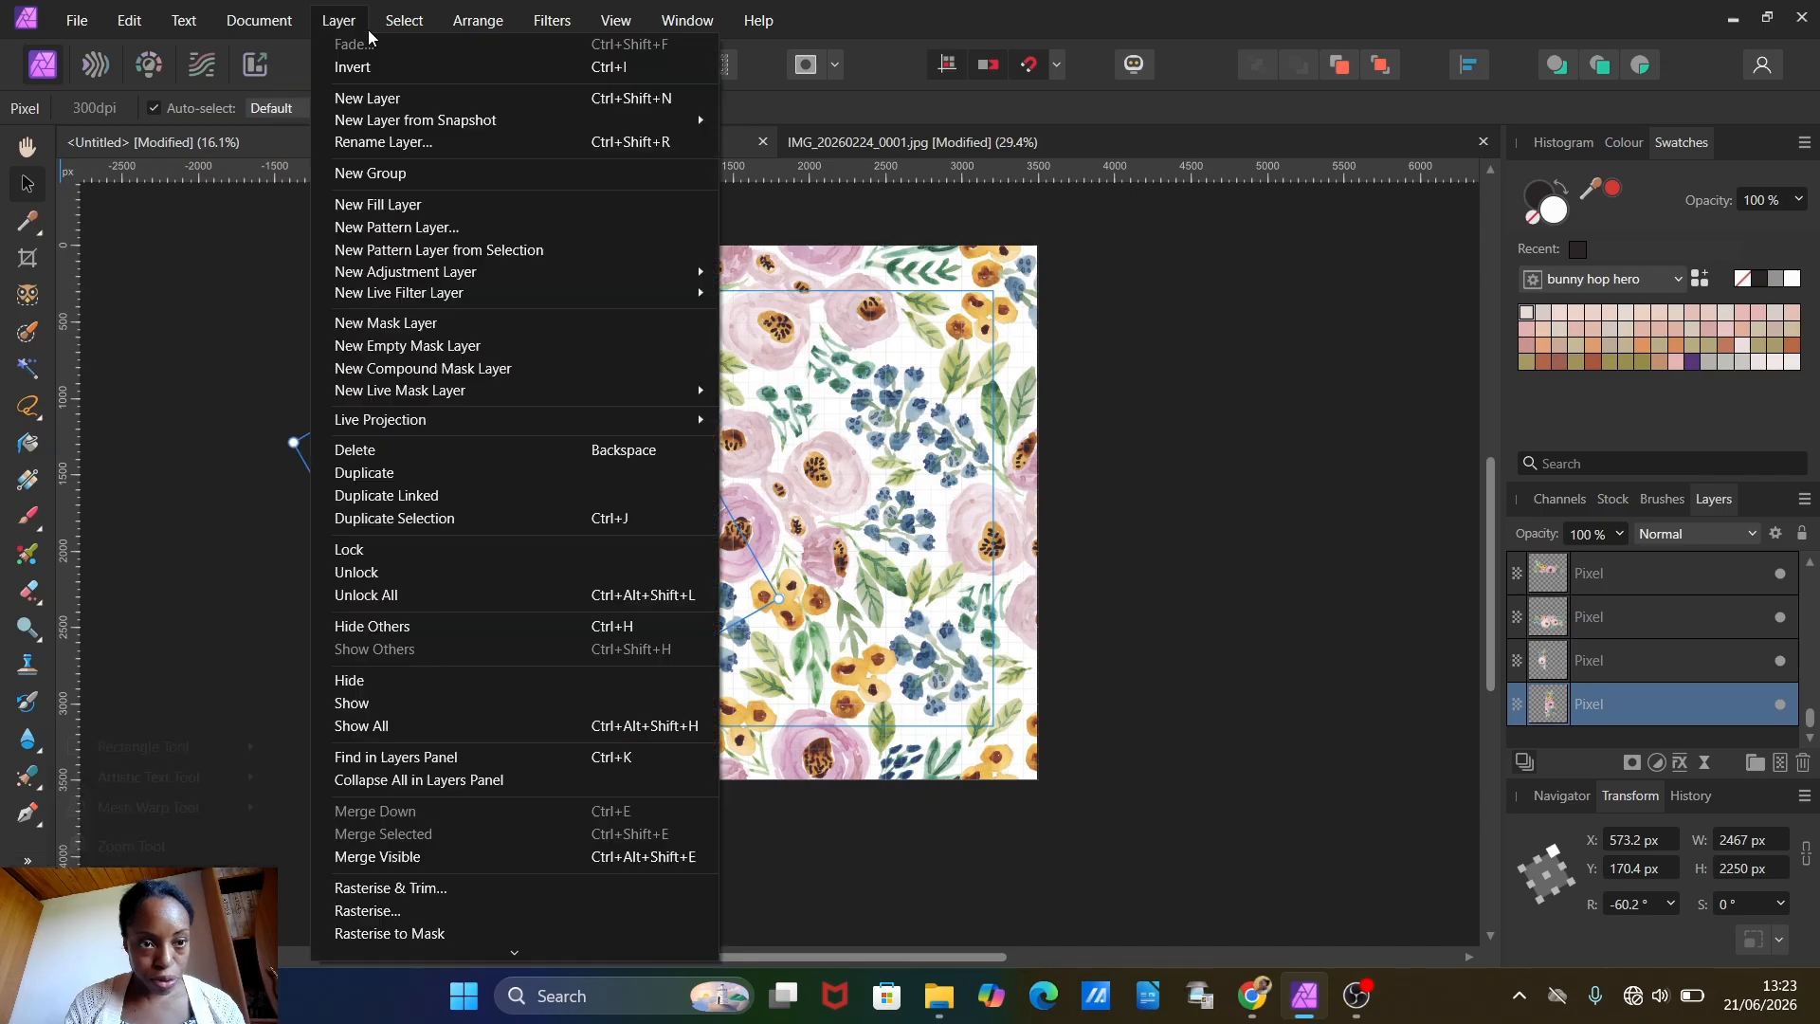
pyautogui.click(128, 689)
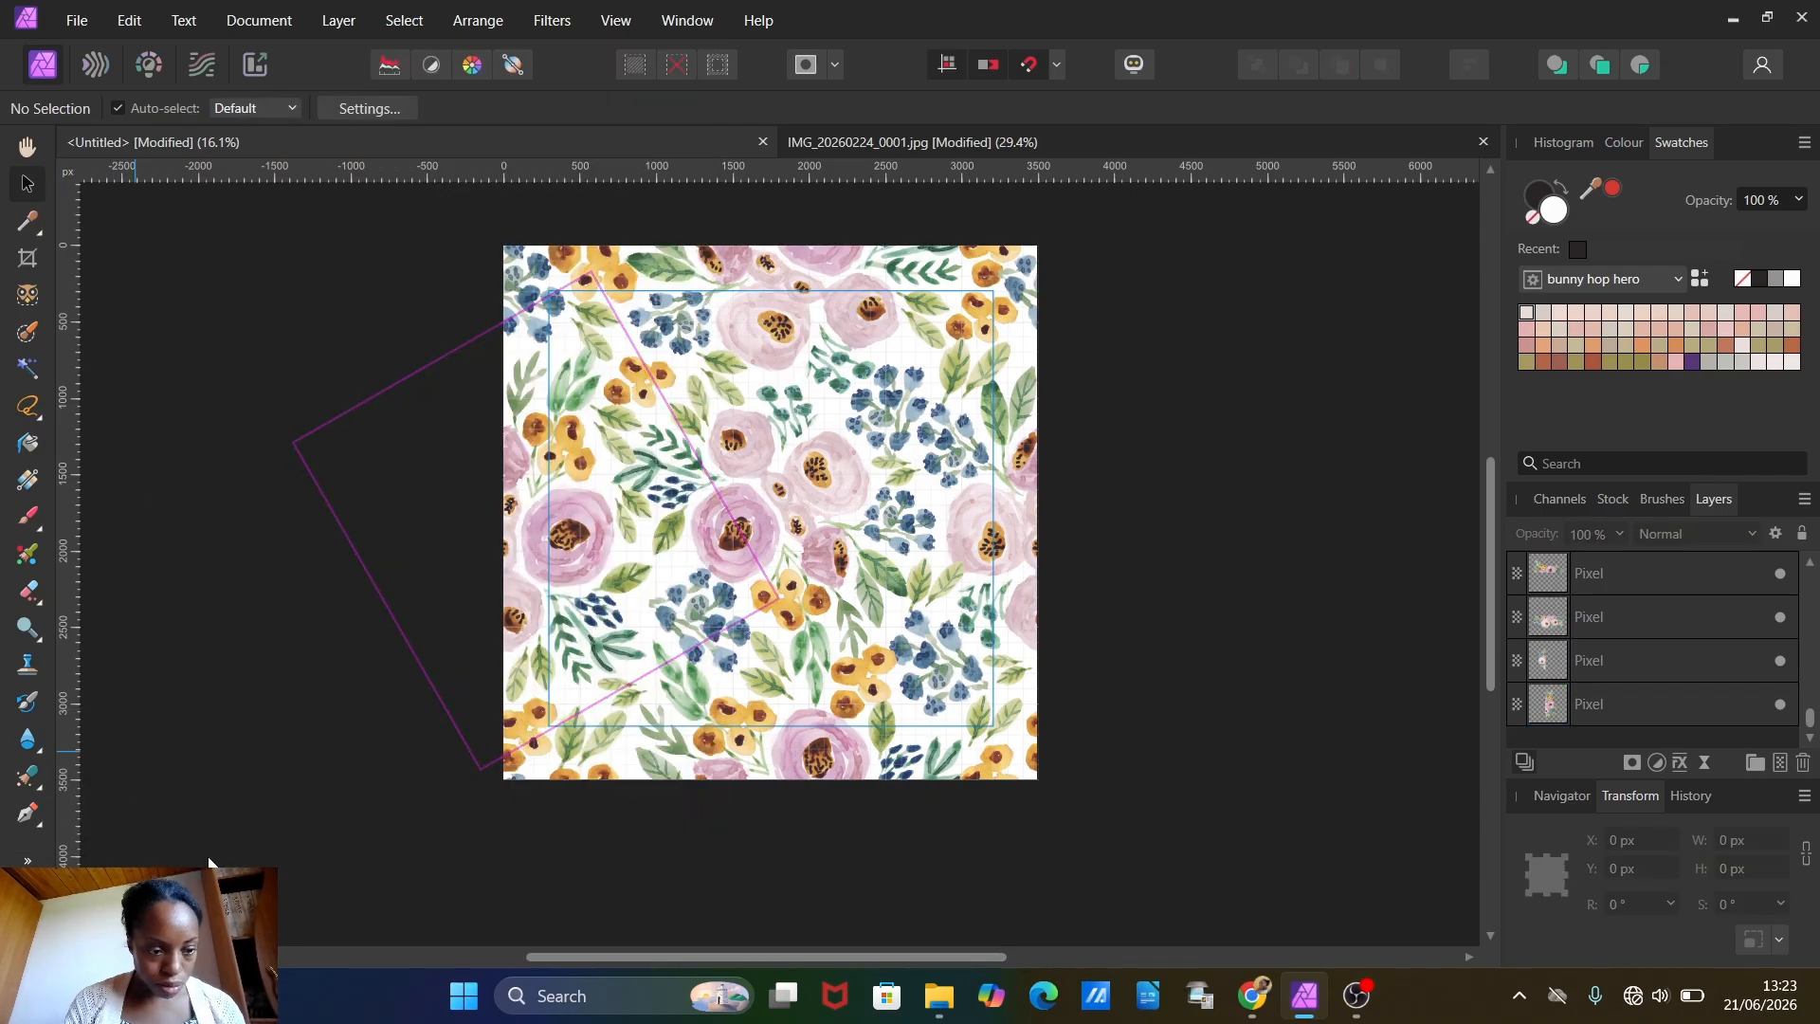
# Step: Draw a white rectangle about 4050 by 3950 px from X -250, Y -250 px, covering the whole canvas, and place it beneath all flower layers
pyautogui.click(26, 860)
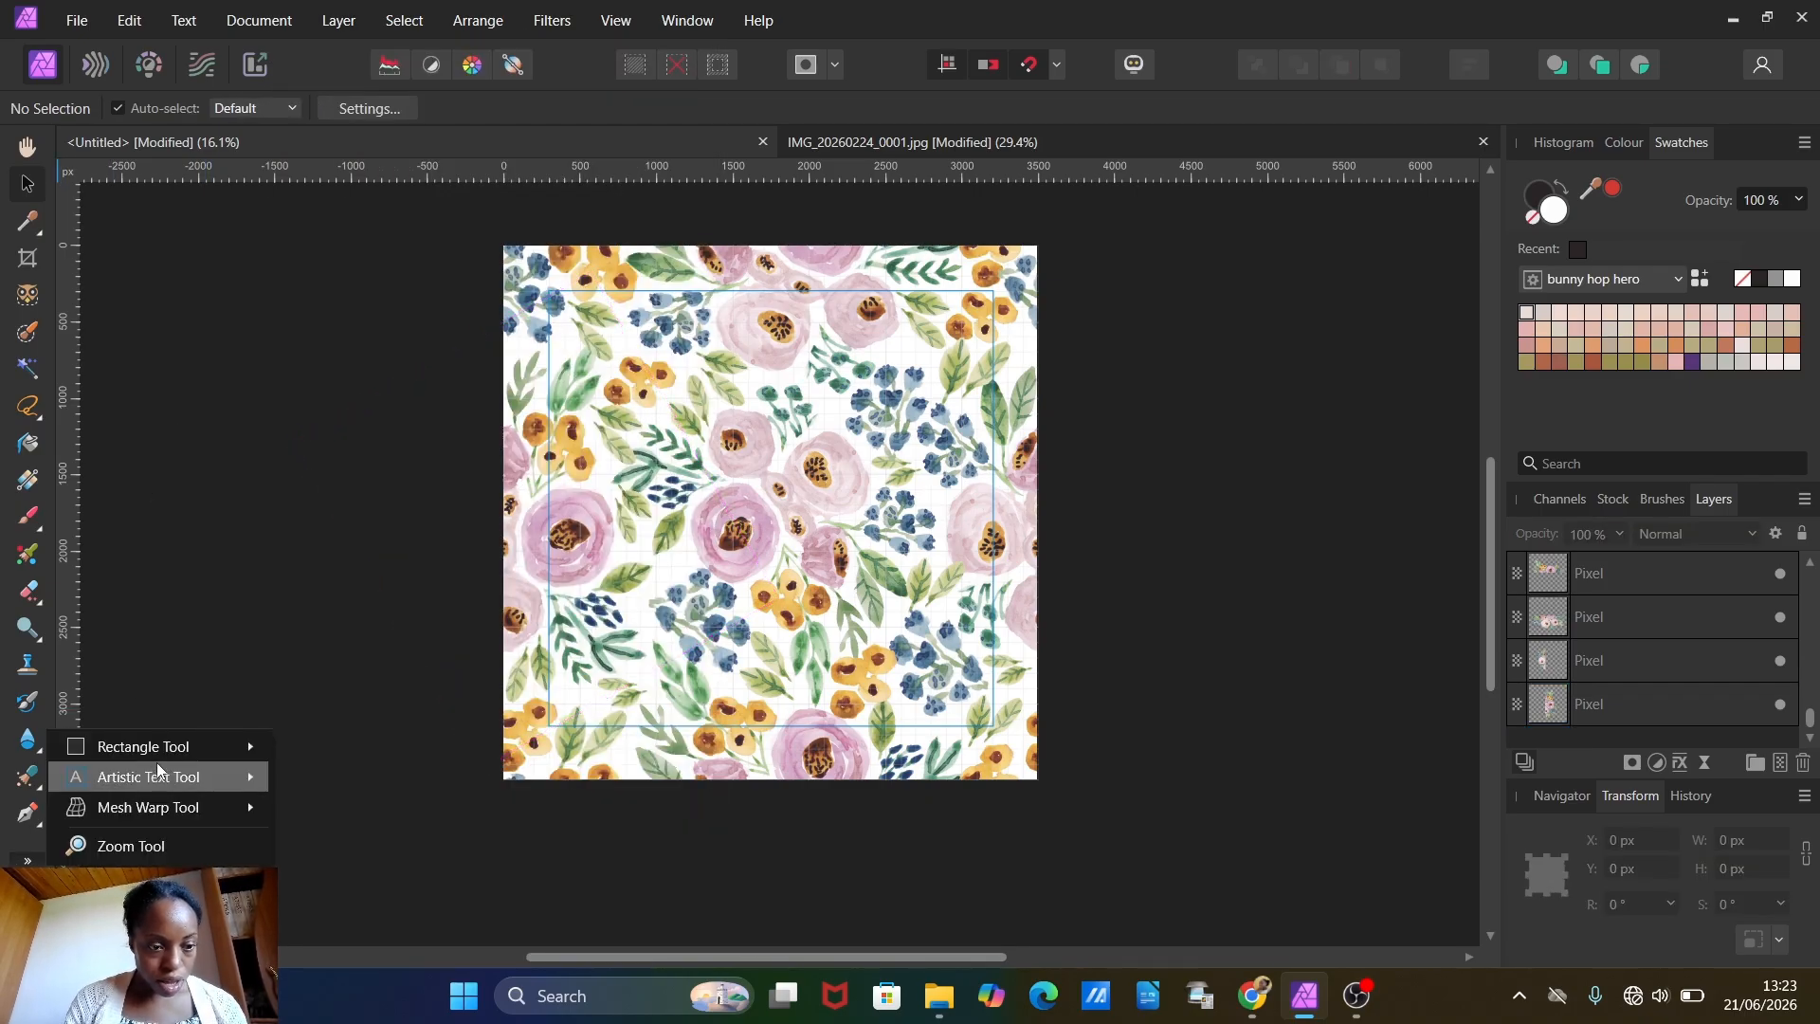
pyautogui.moveTo(162, 746)
pyautogui.click(364, 48)
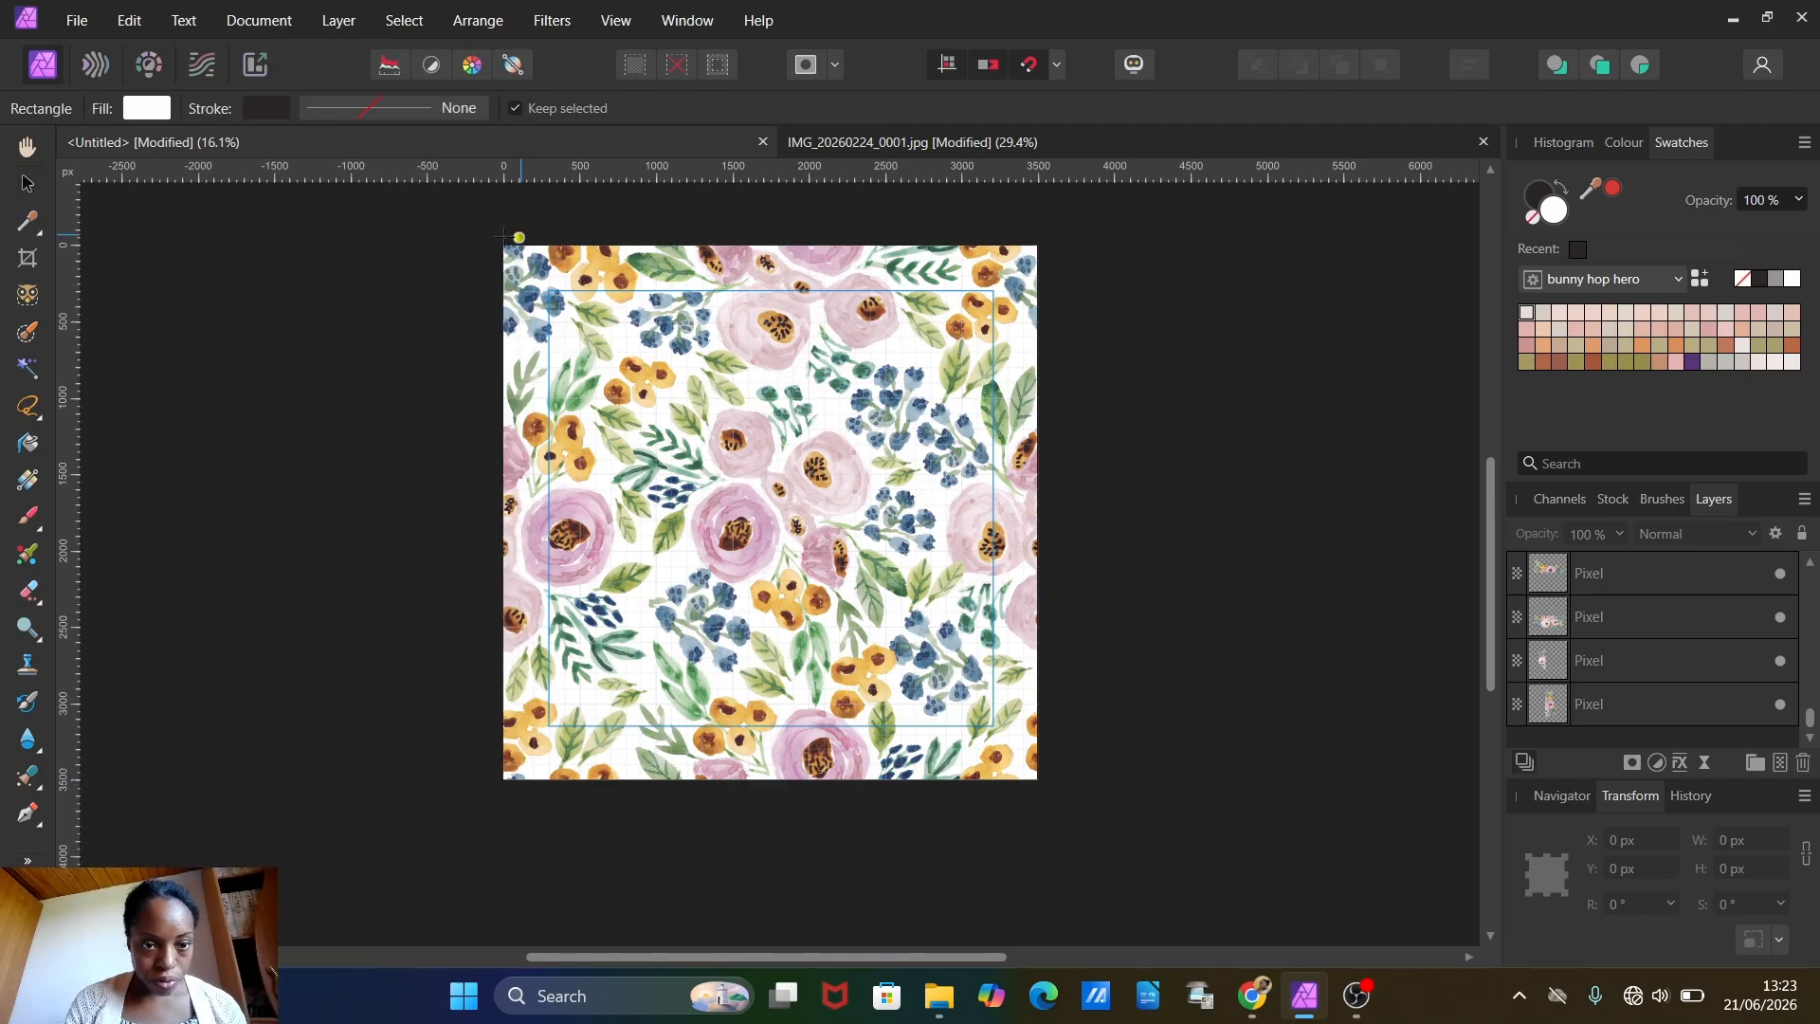
pyautogui.moveTo(466, 207); pyautogui.dragTo(1084, 731)
pyautogui.scroll(2, 1699, 575)
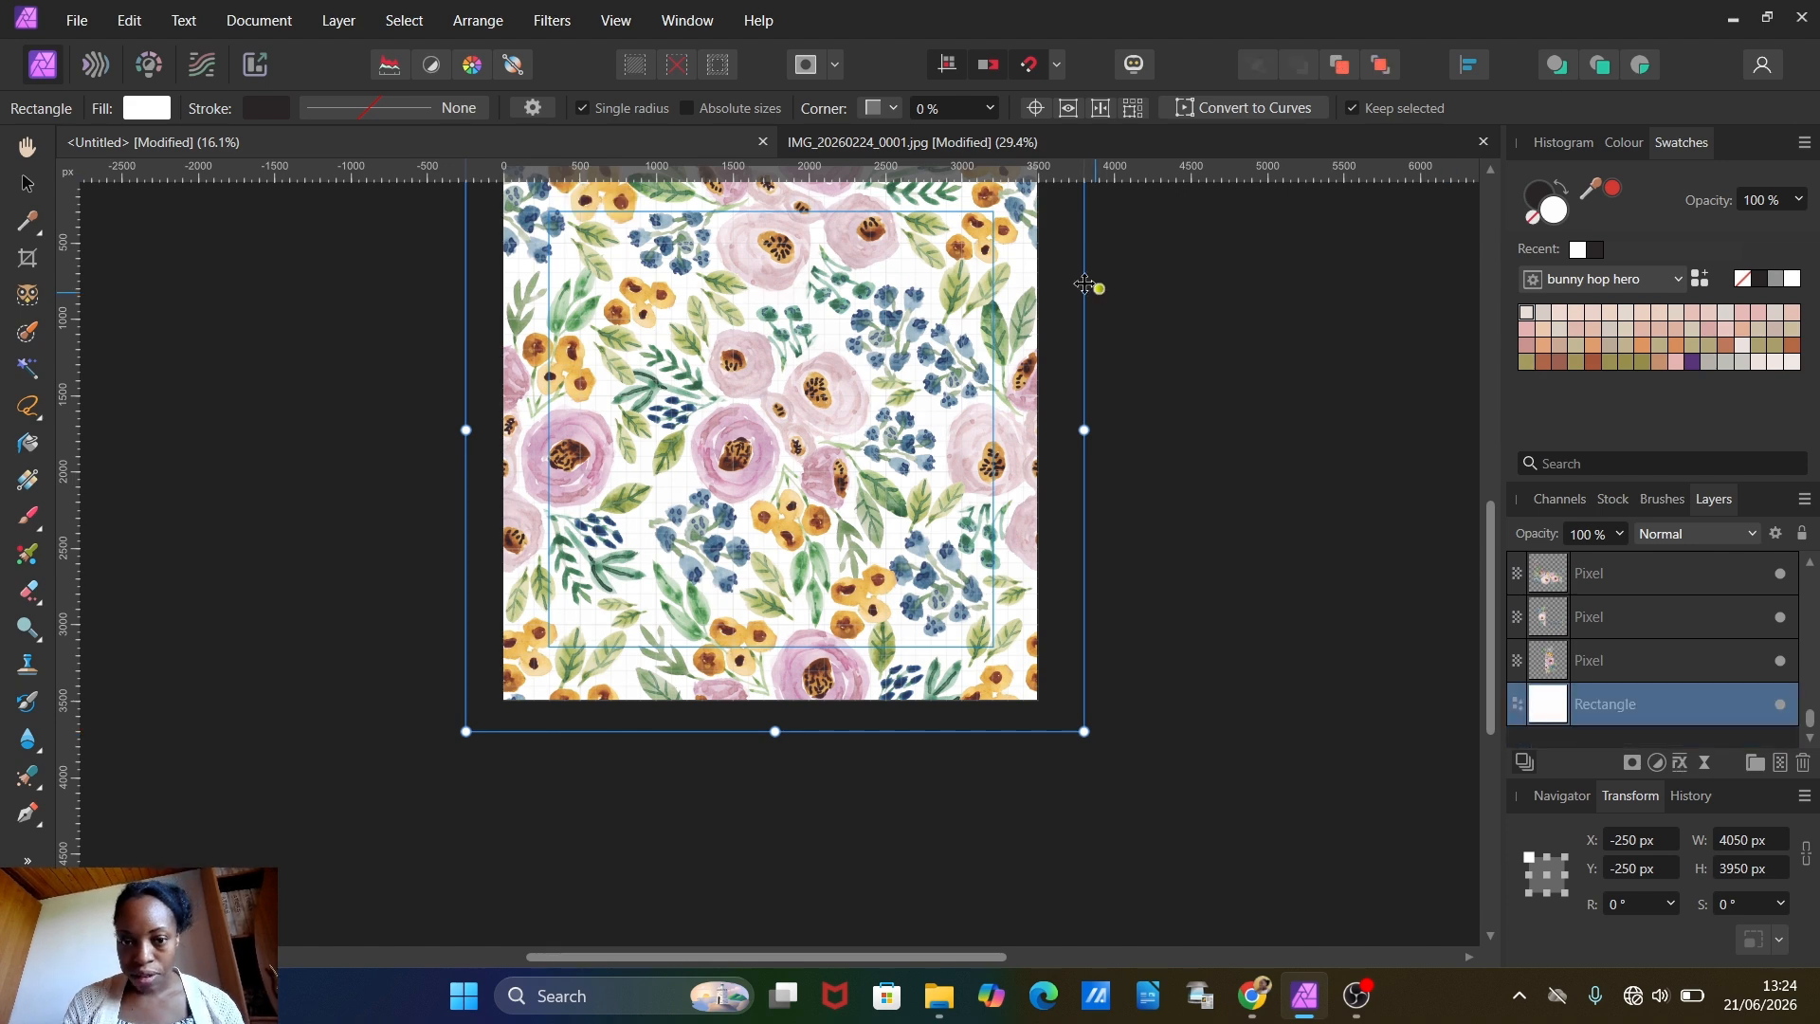
# Step: Try near-black, beige and pale pink palette colours as the background rectangle's fill
pyautogui.click(1598, 249)
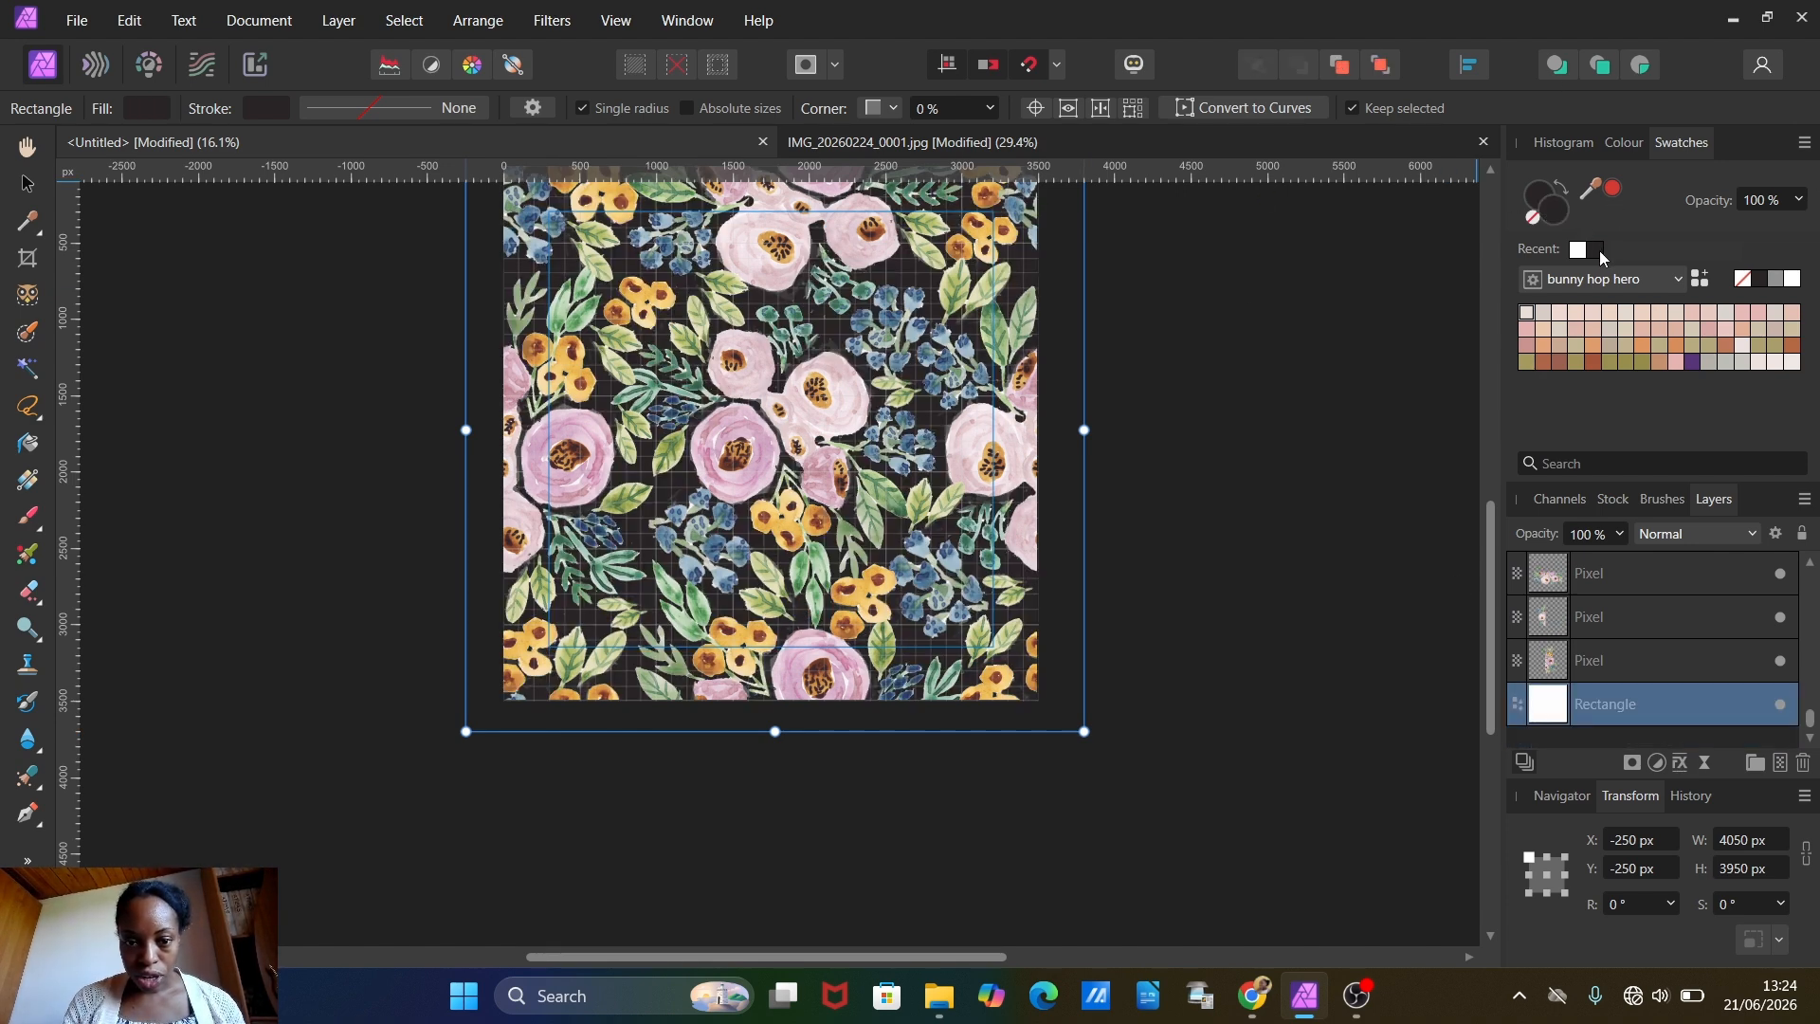
pyautogui.click(1622, 344)
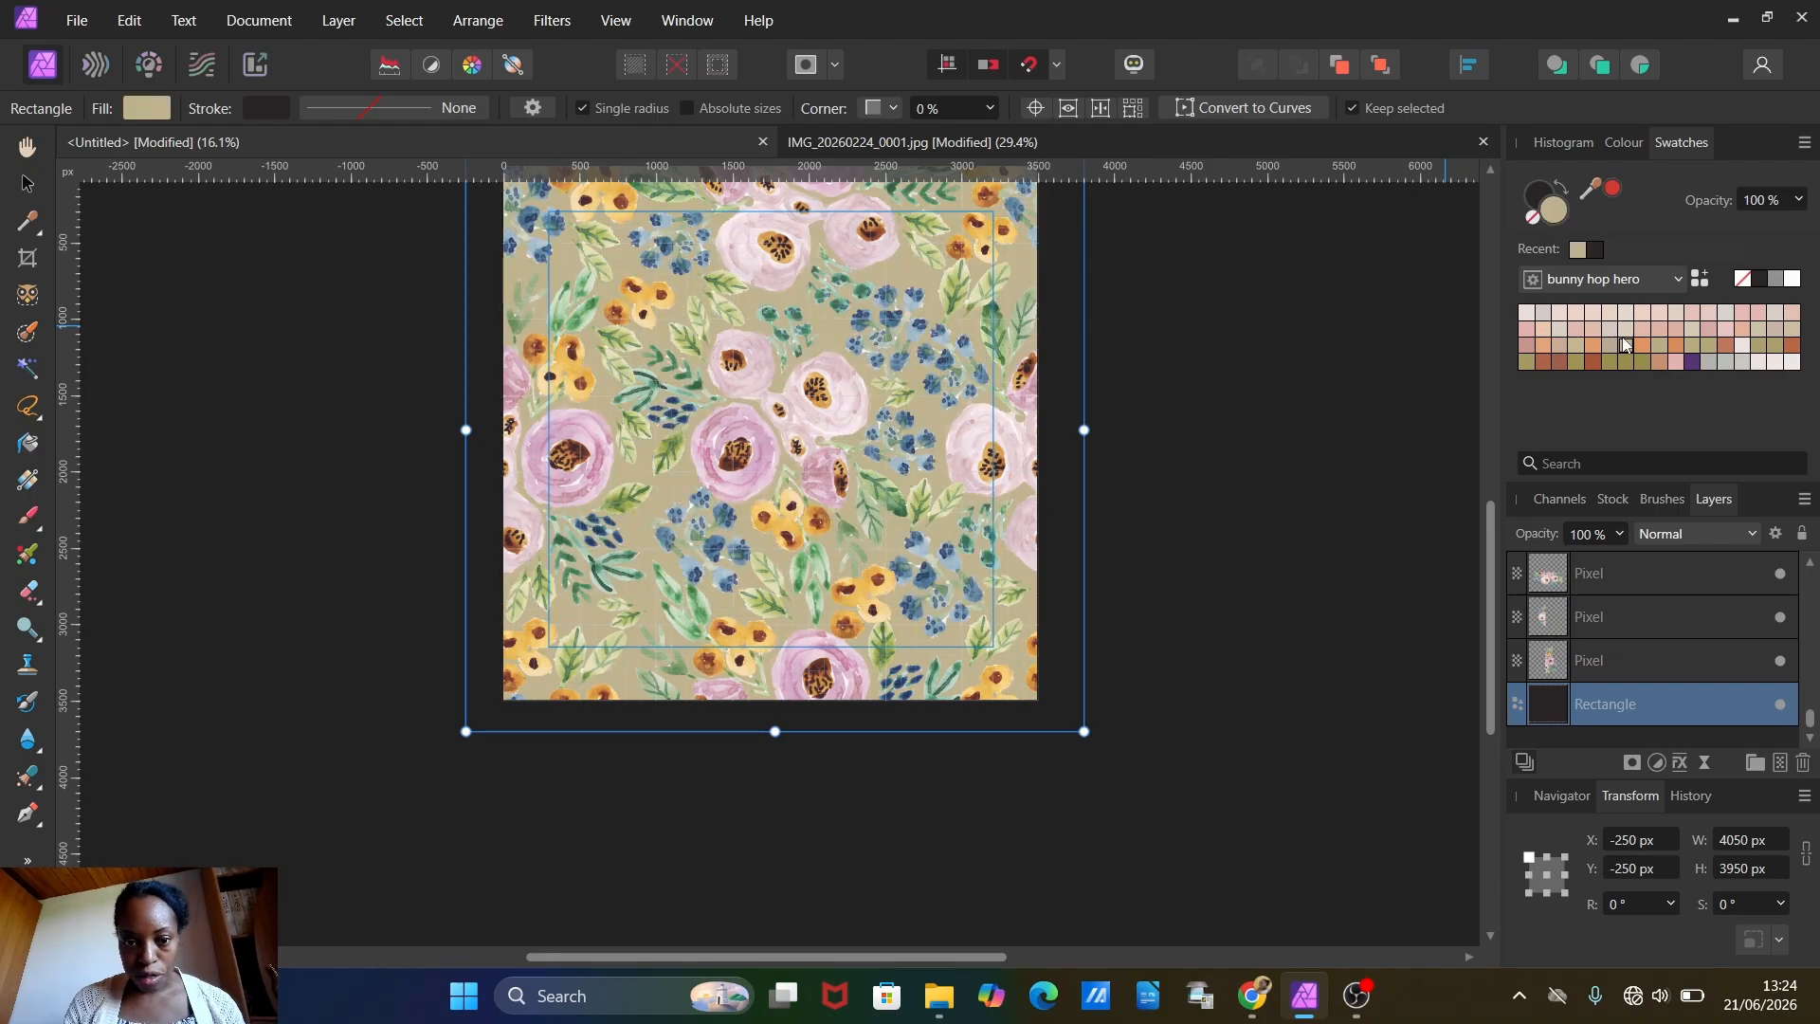
pyautogui.click(1561, 316)
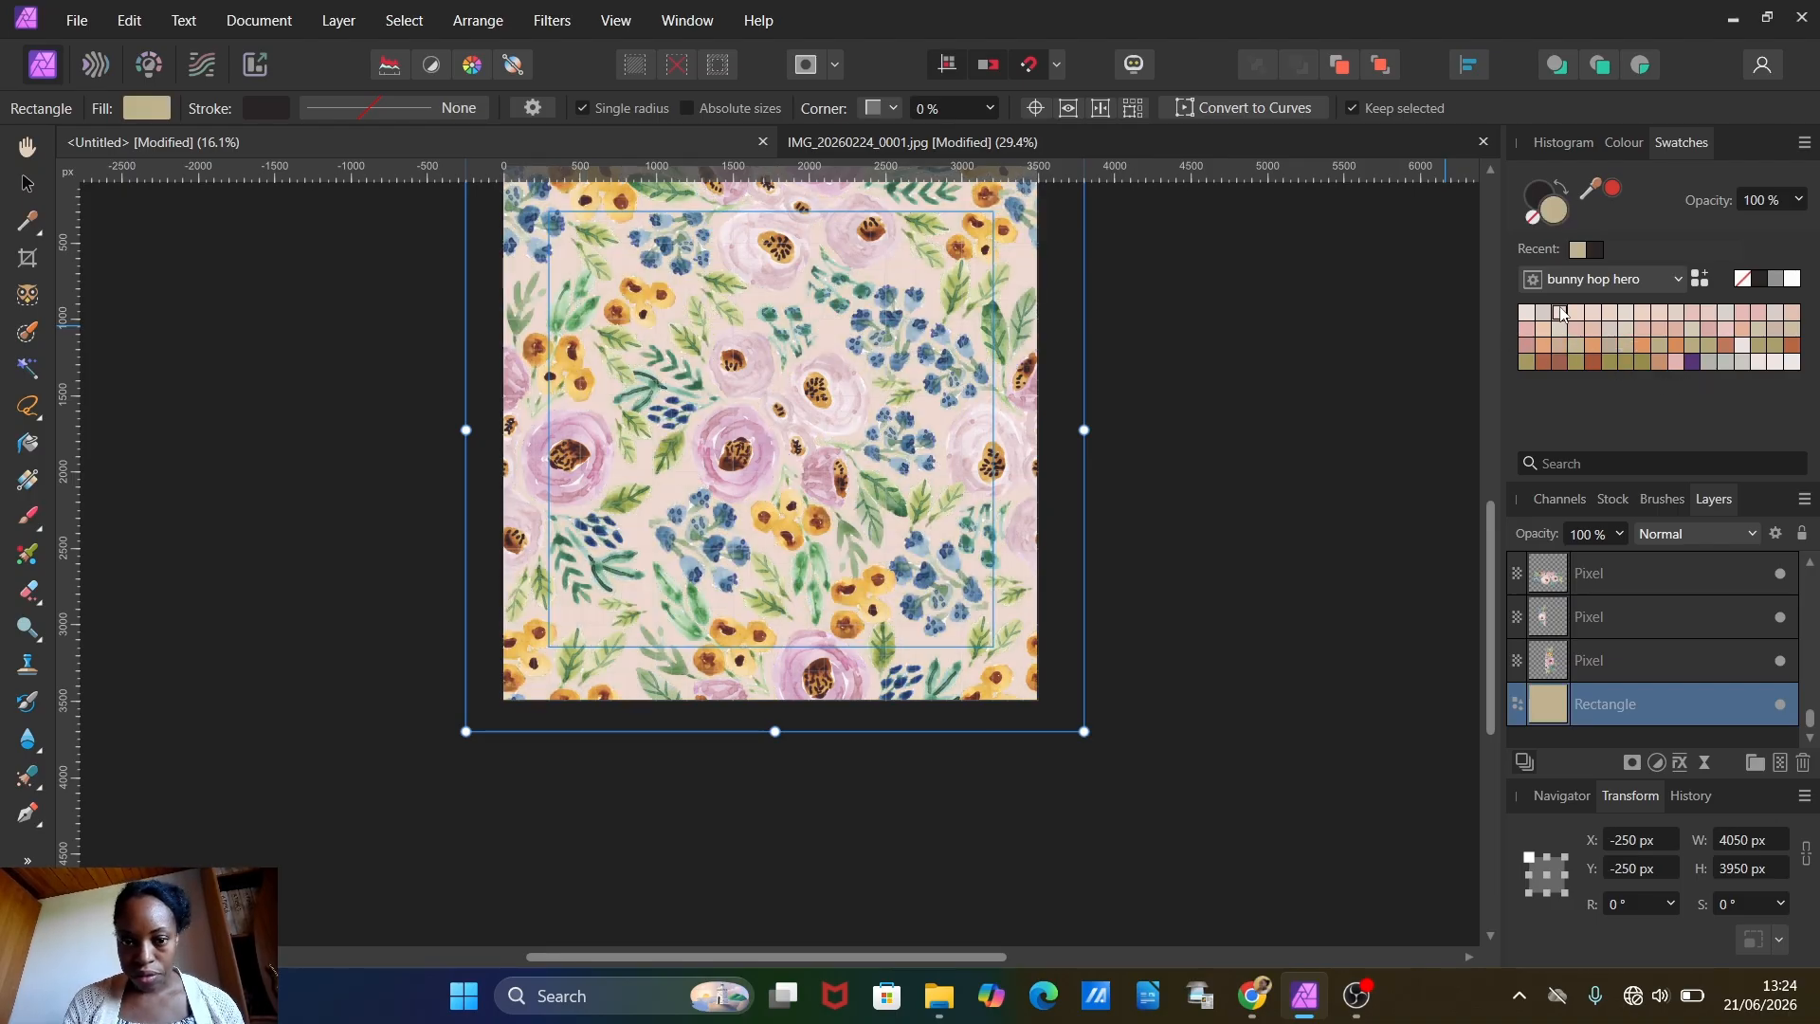
# Step: Compare beige, olive, greige, orange and cream palette colours as the background rectangle's fill and settle on white
pyautogui.scroll(1, 1266, 309)
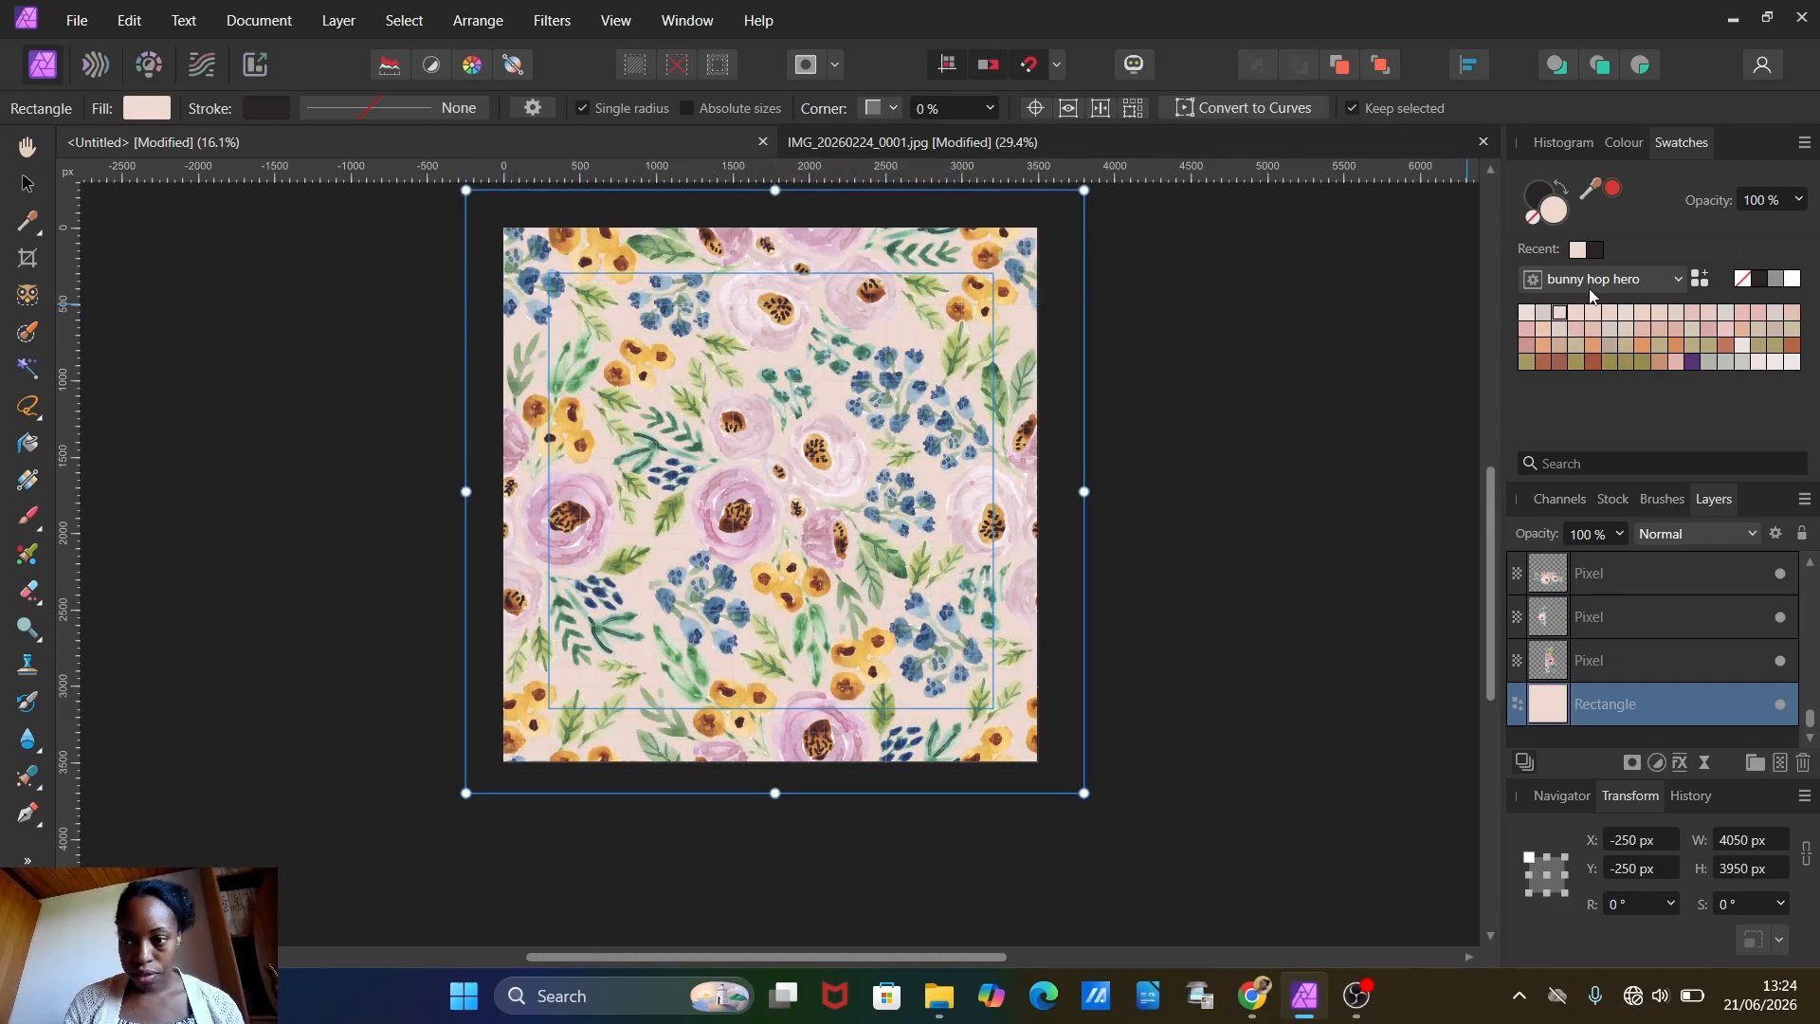
pyautogui.click(1544, 330)
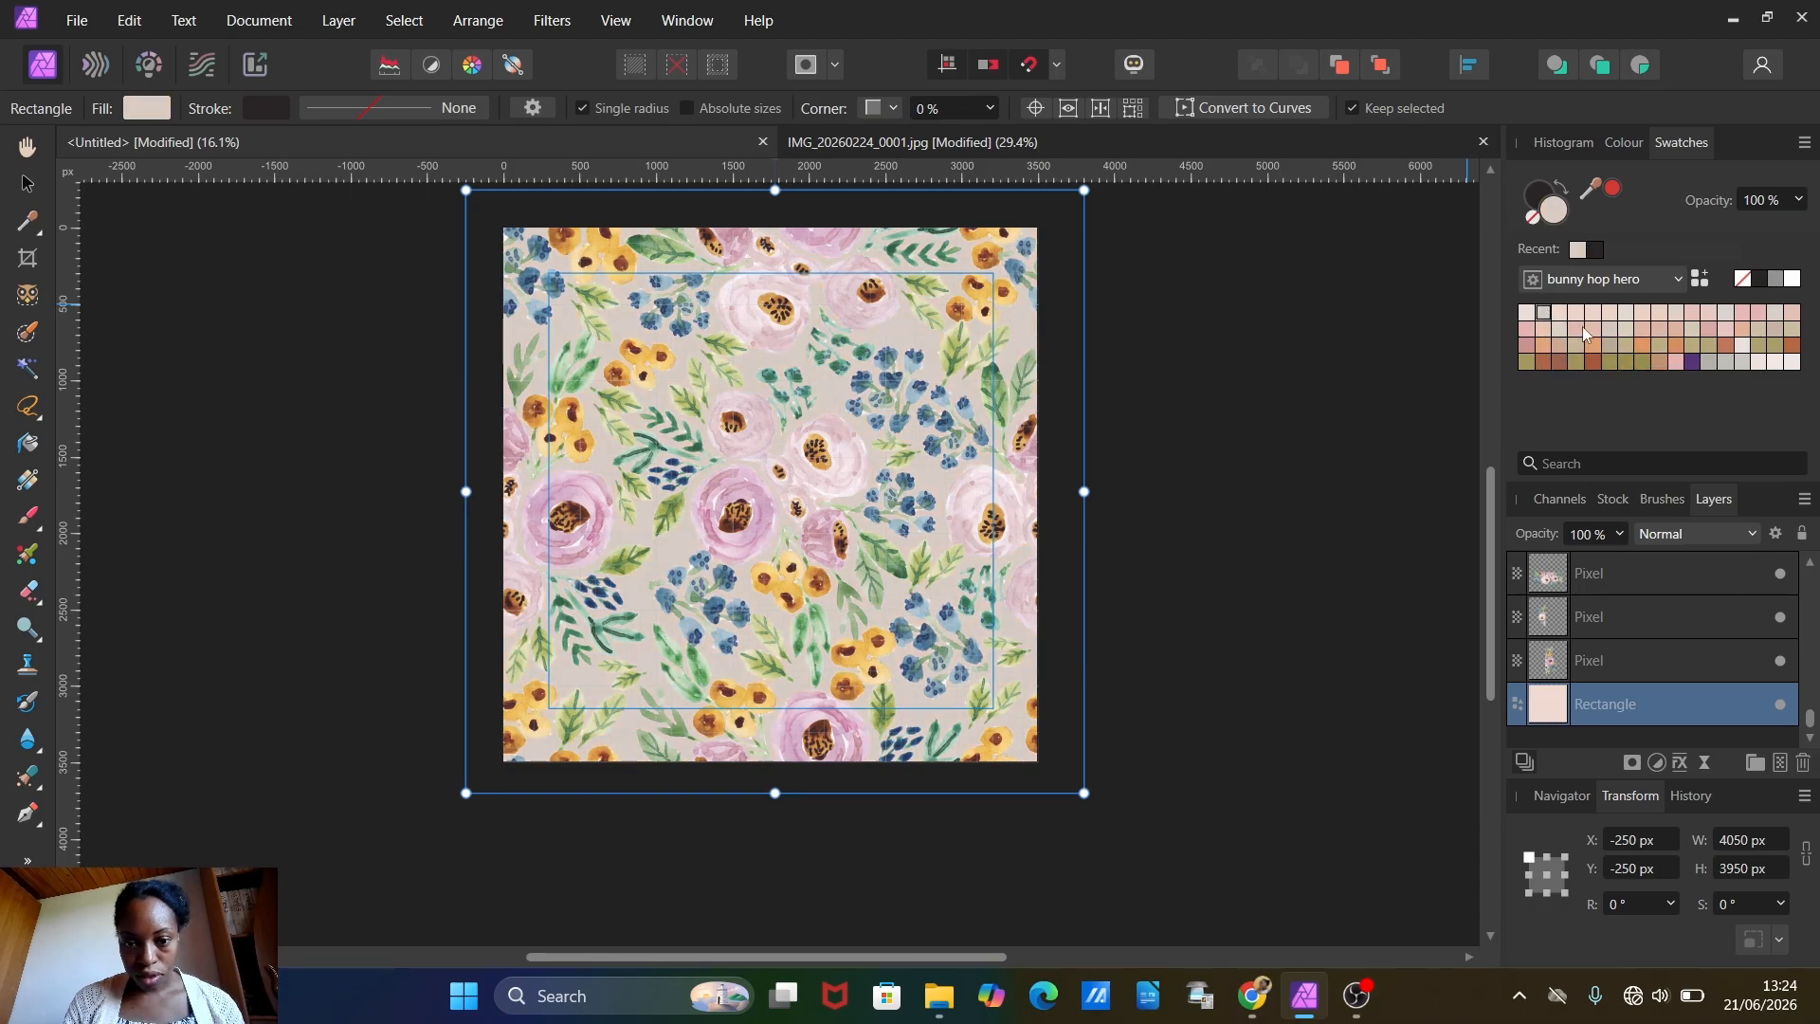
pyautogui.click(1790, 345)
pyautogui.click(1775, 345)
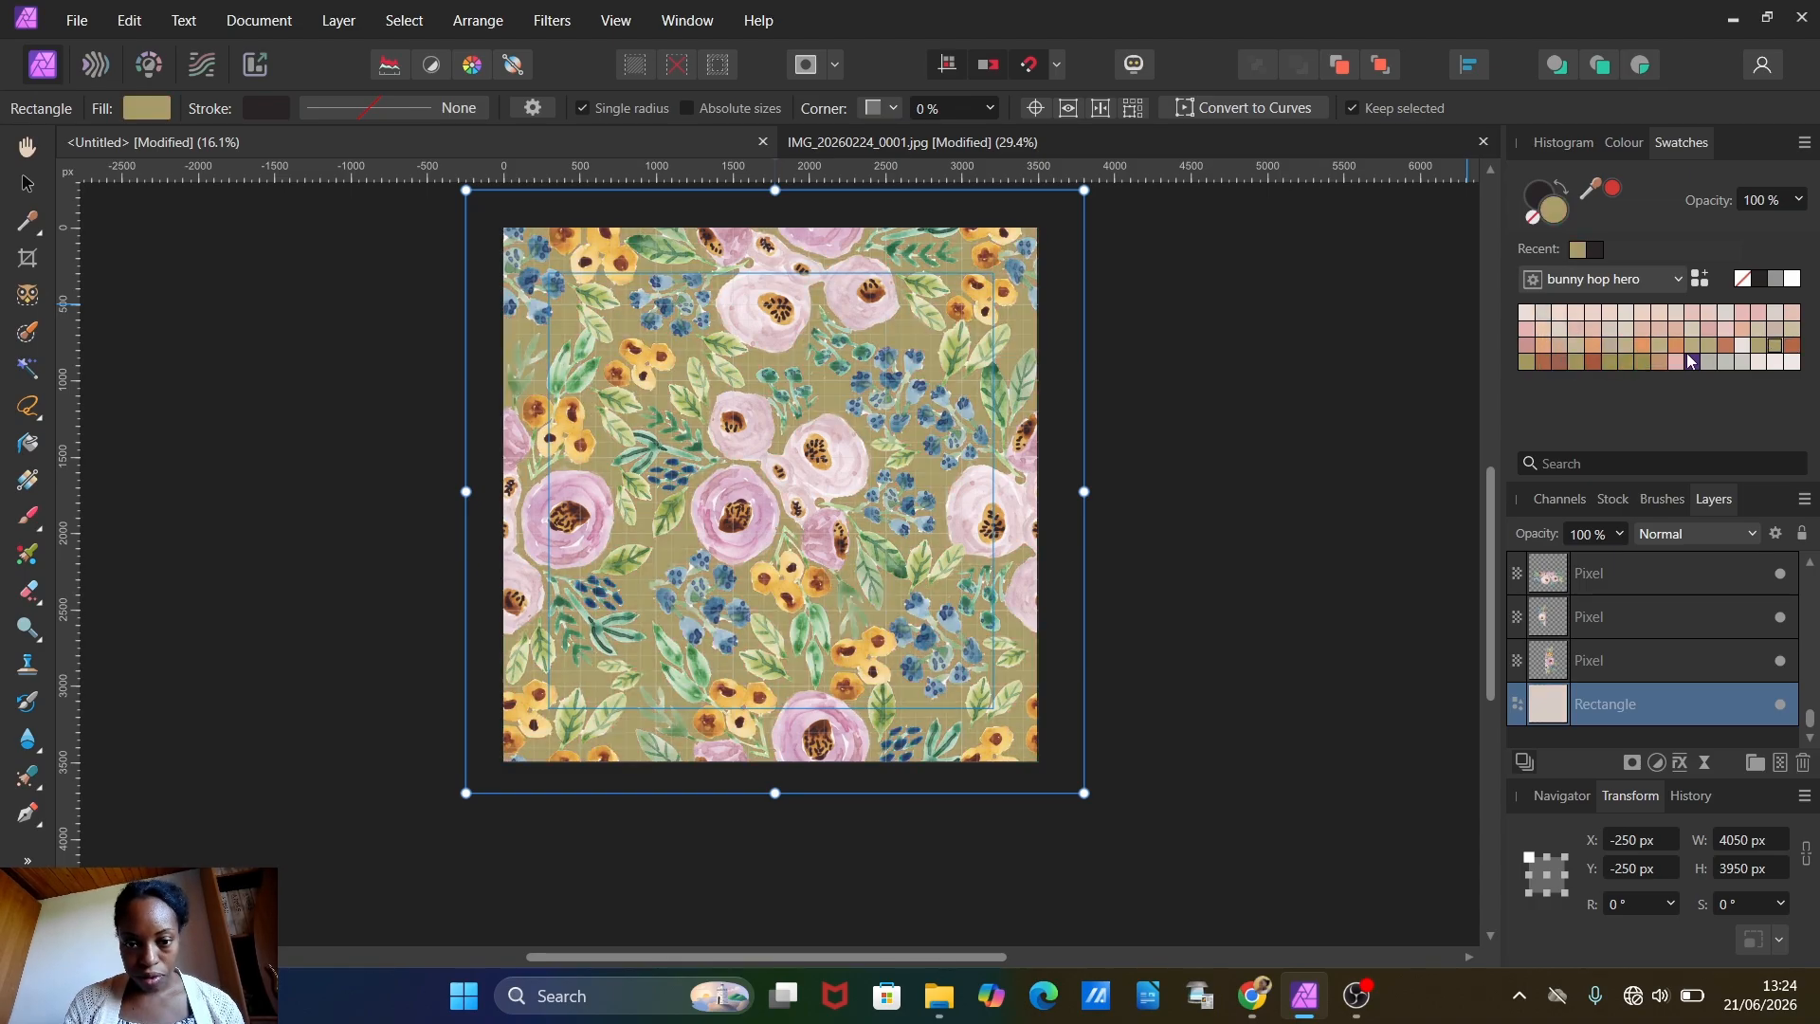
pyautogui.click(1609, 328)
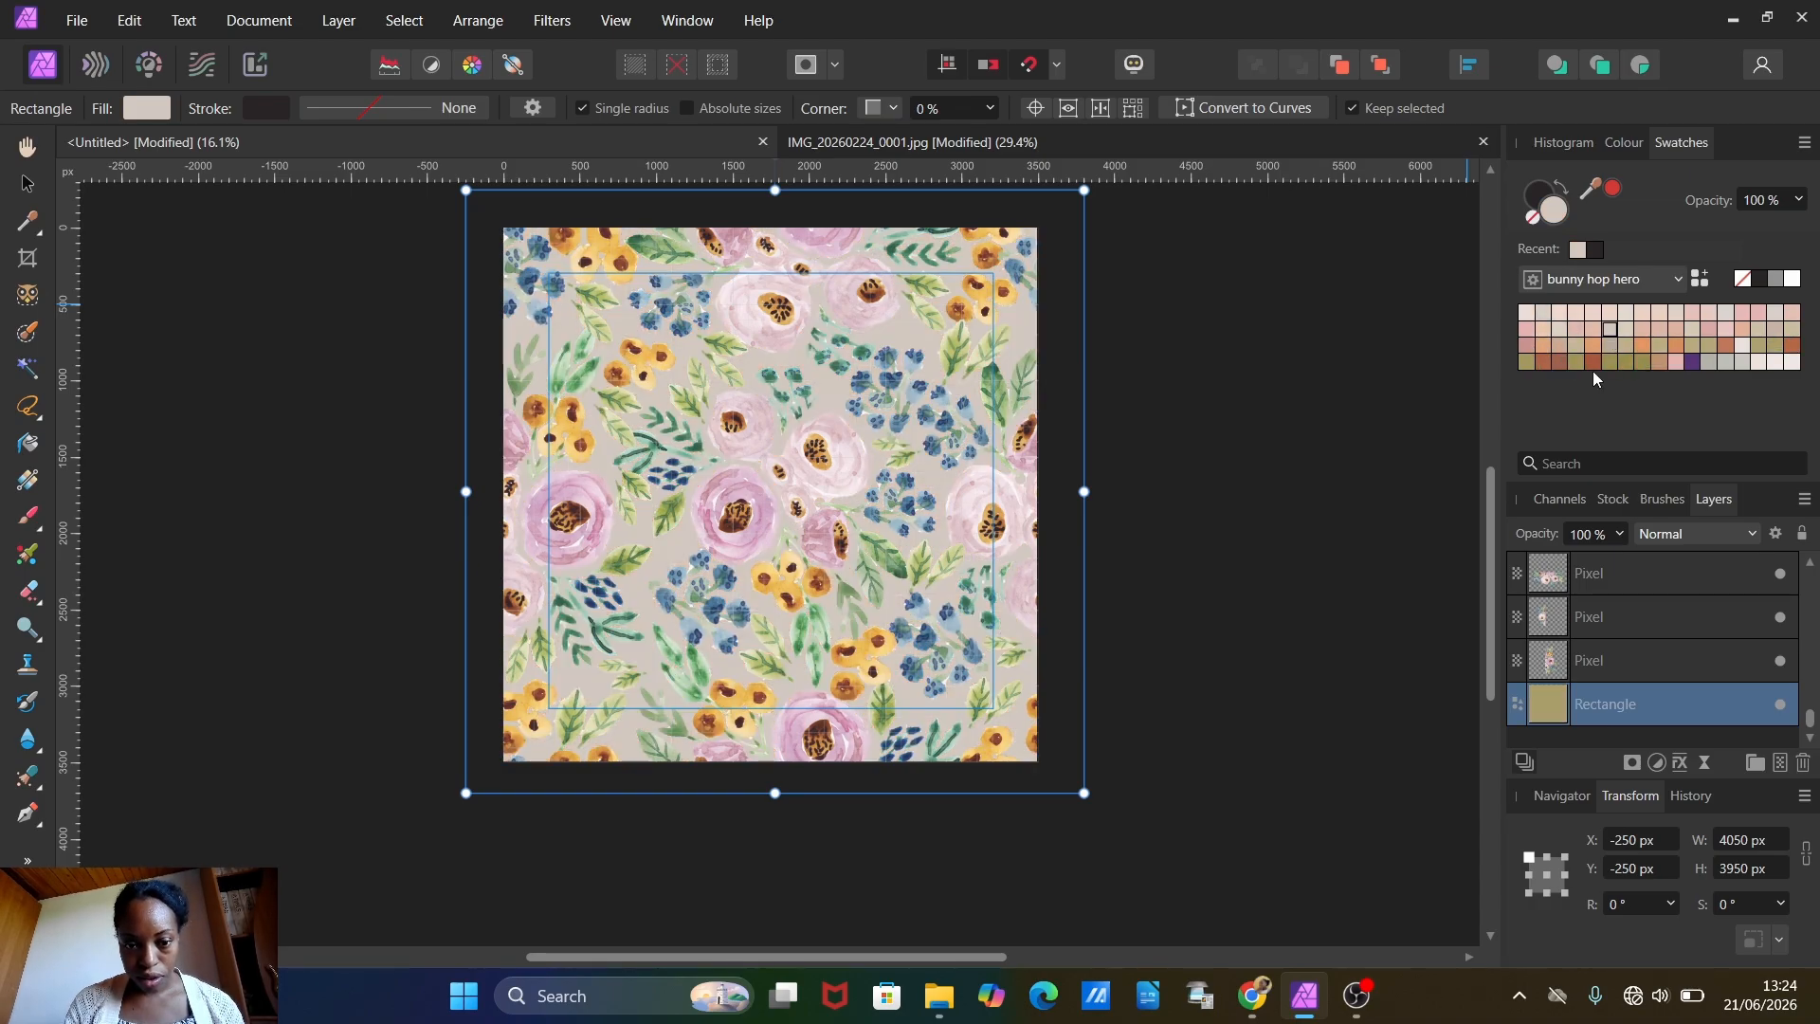
pyautogui.click(1543, 345)
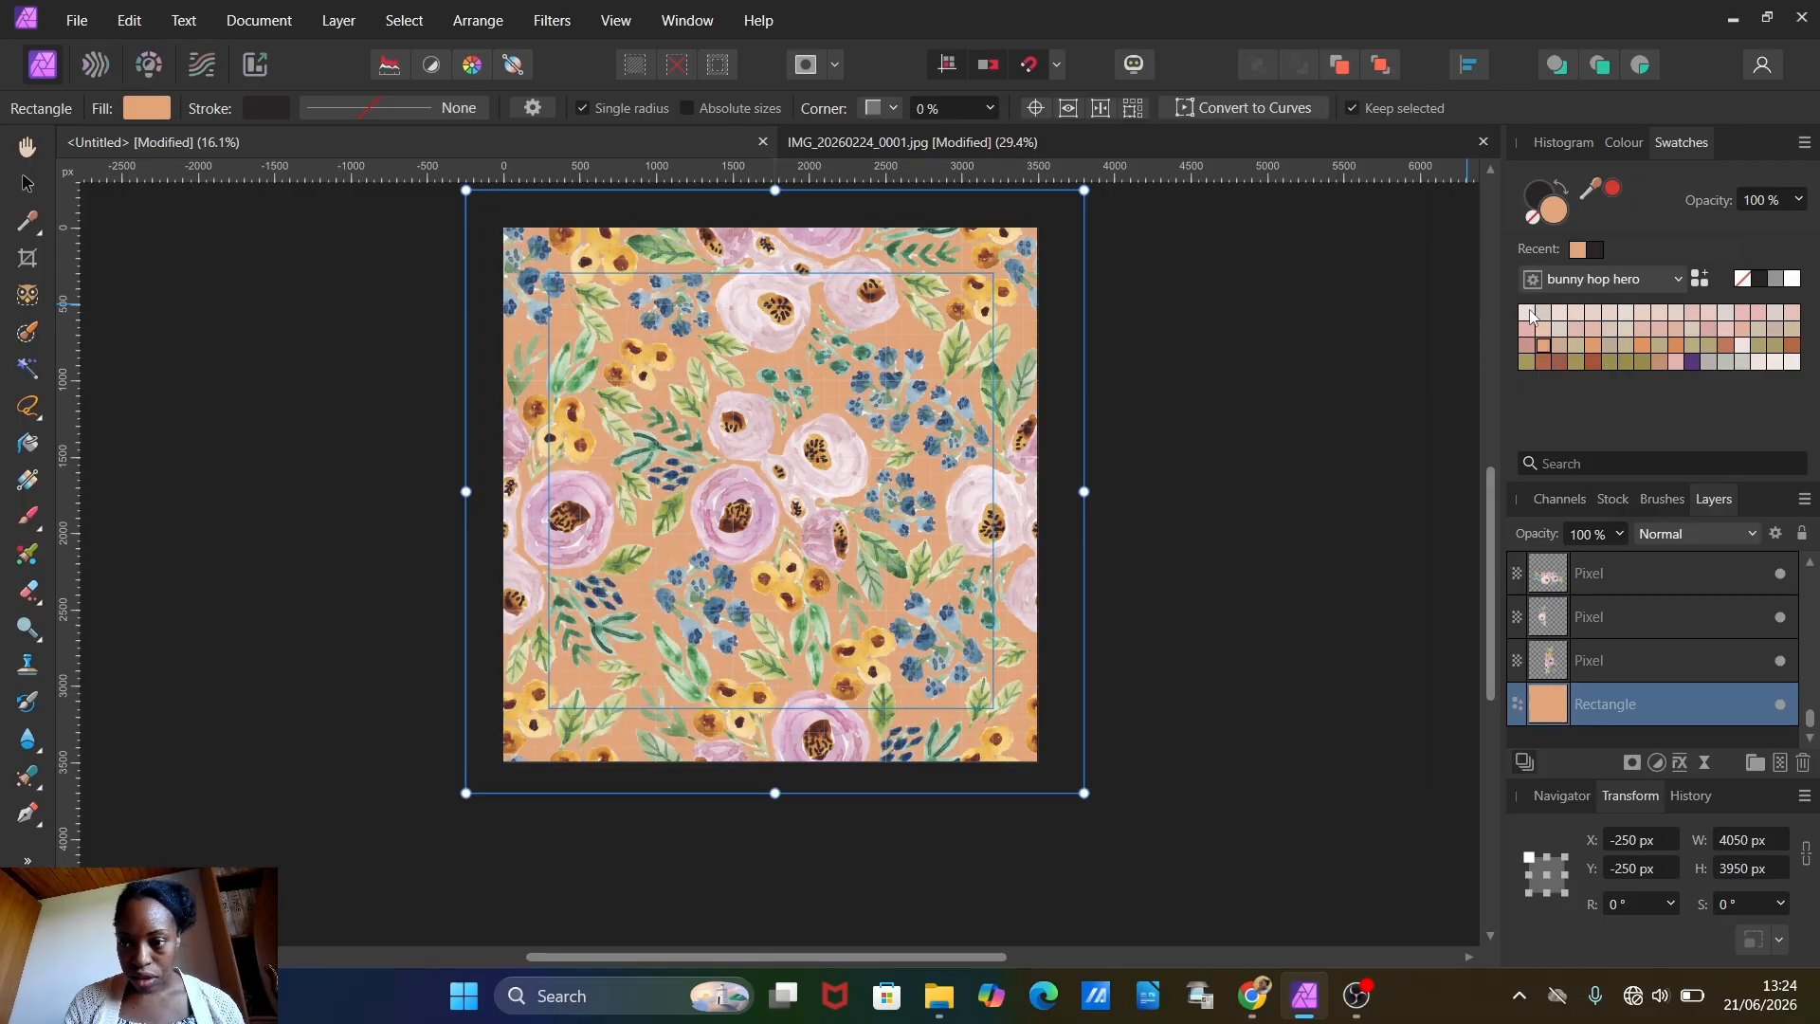
pyautogui.click(1528, 313)
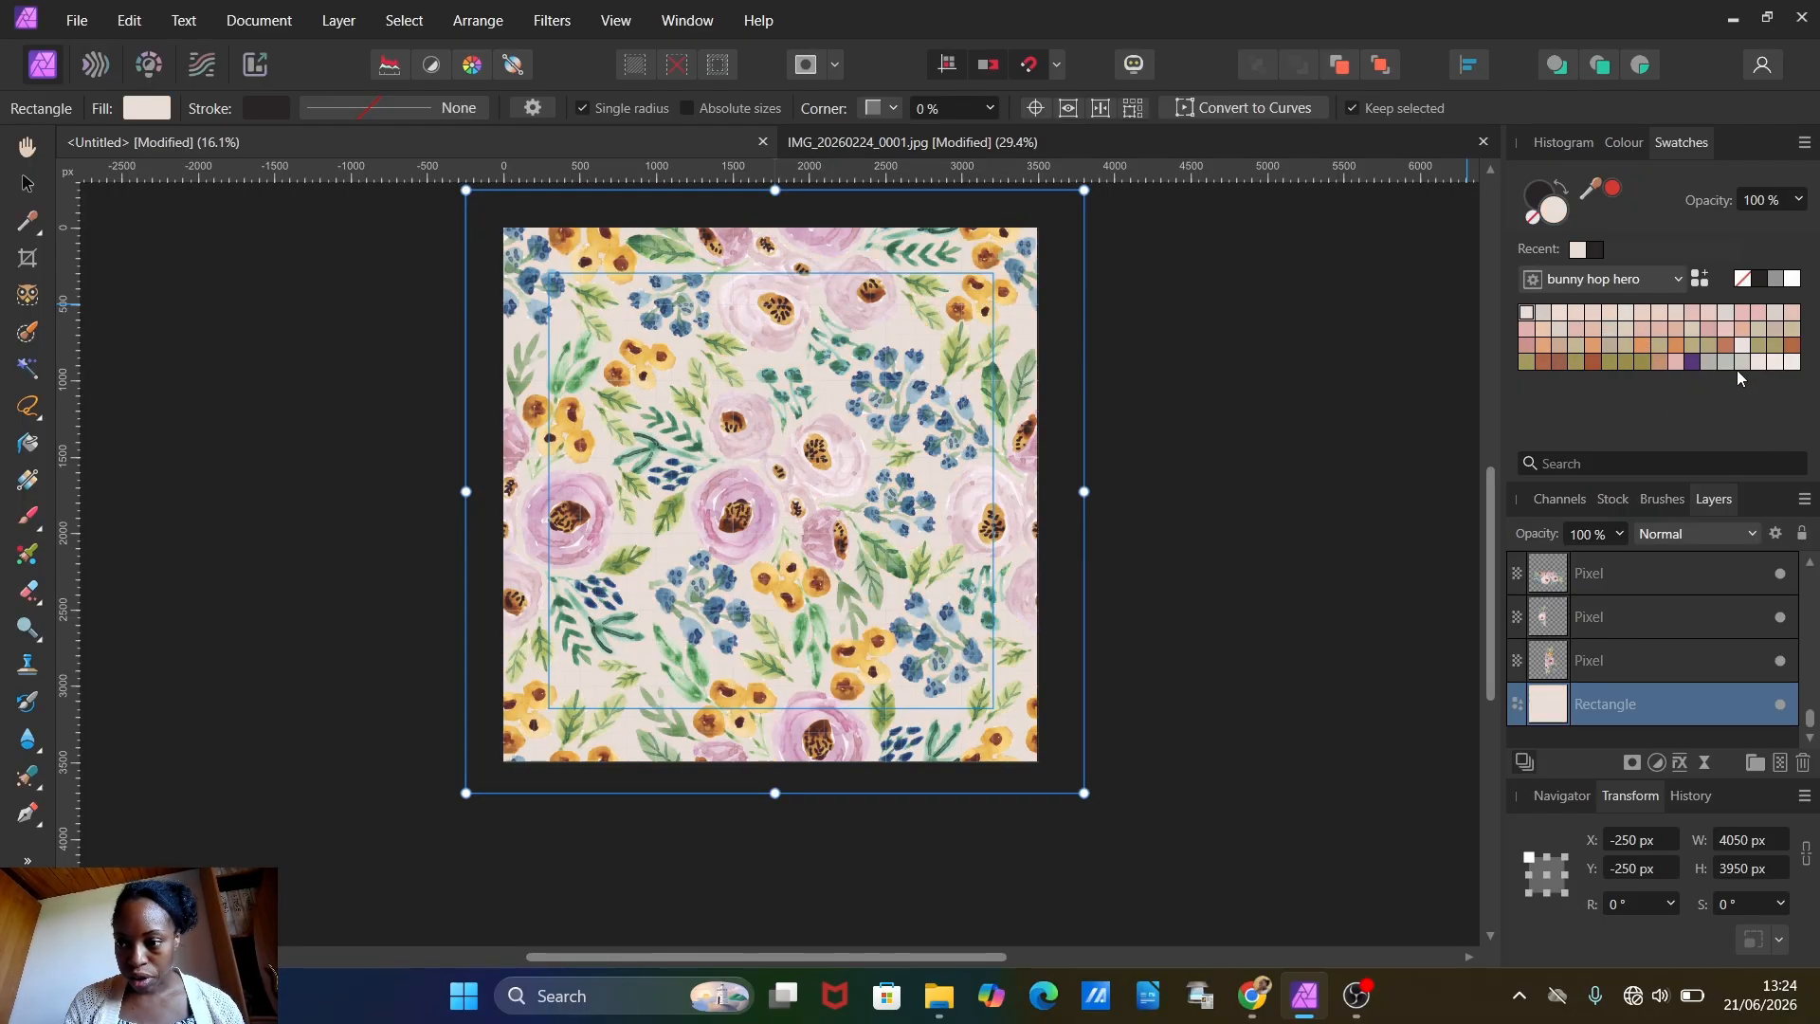
pyautogui.click(1797, 278)
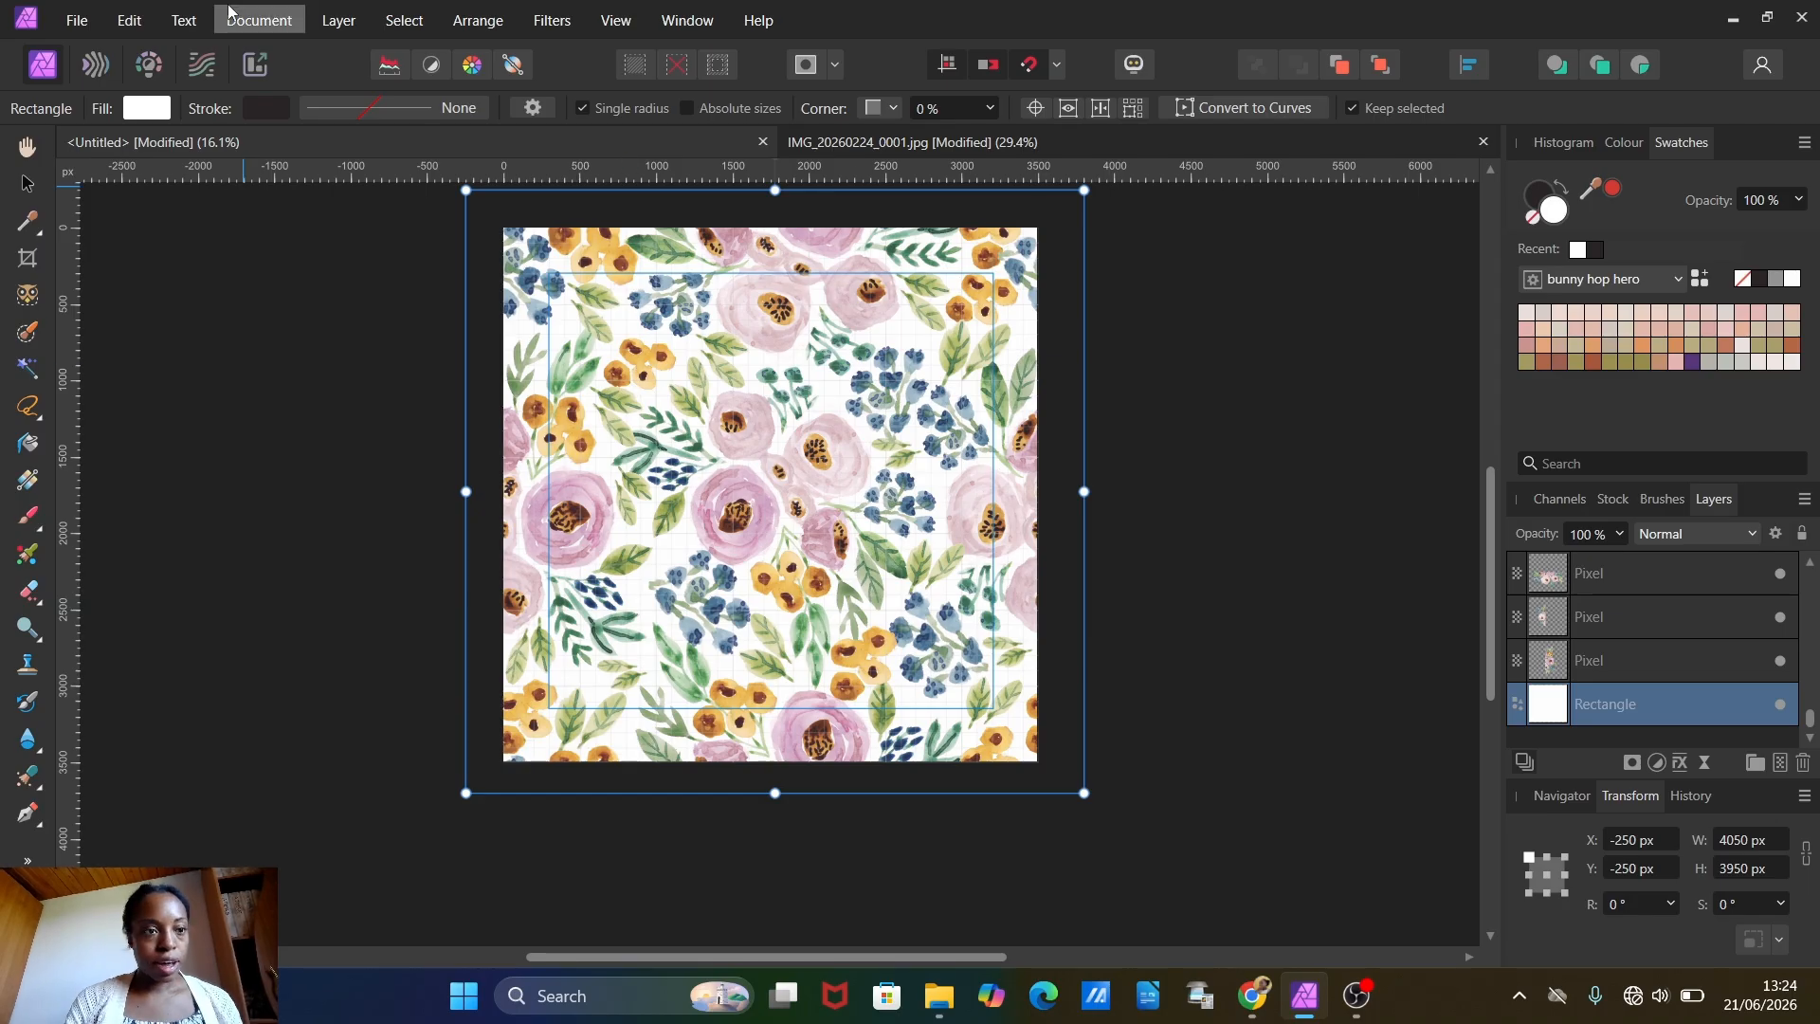
# Step: Save the pattern document as an Affinity file named floral design 1 on the Desktop
pyautogui.click(77, 19)
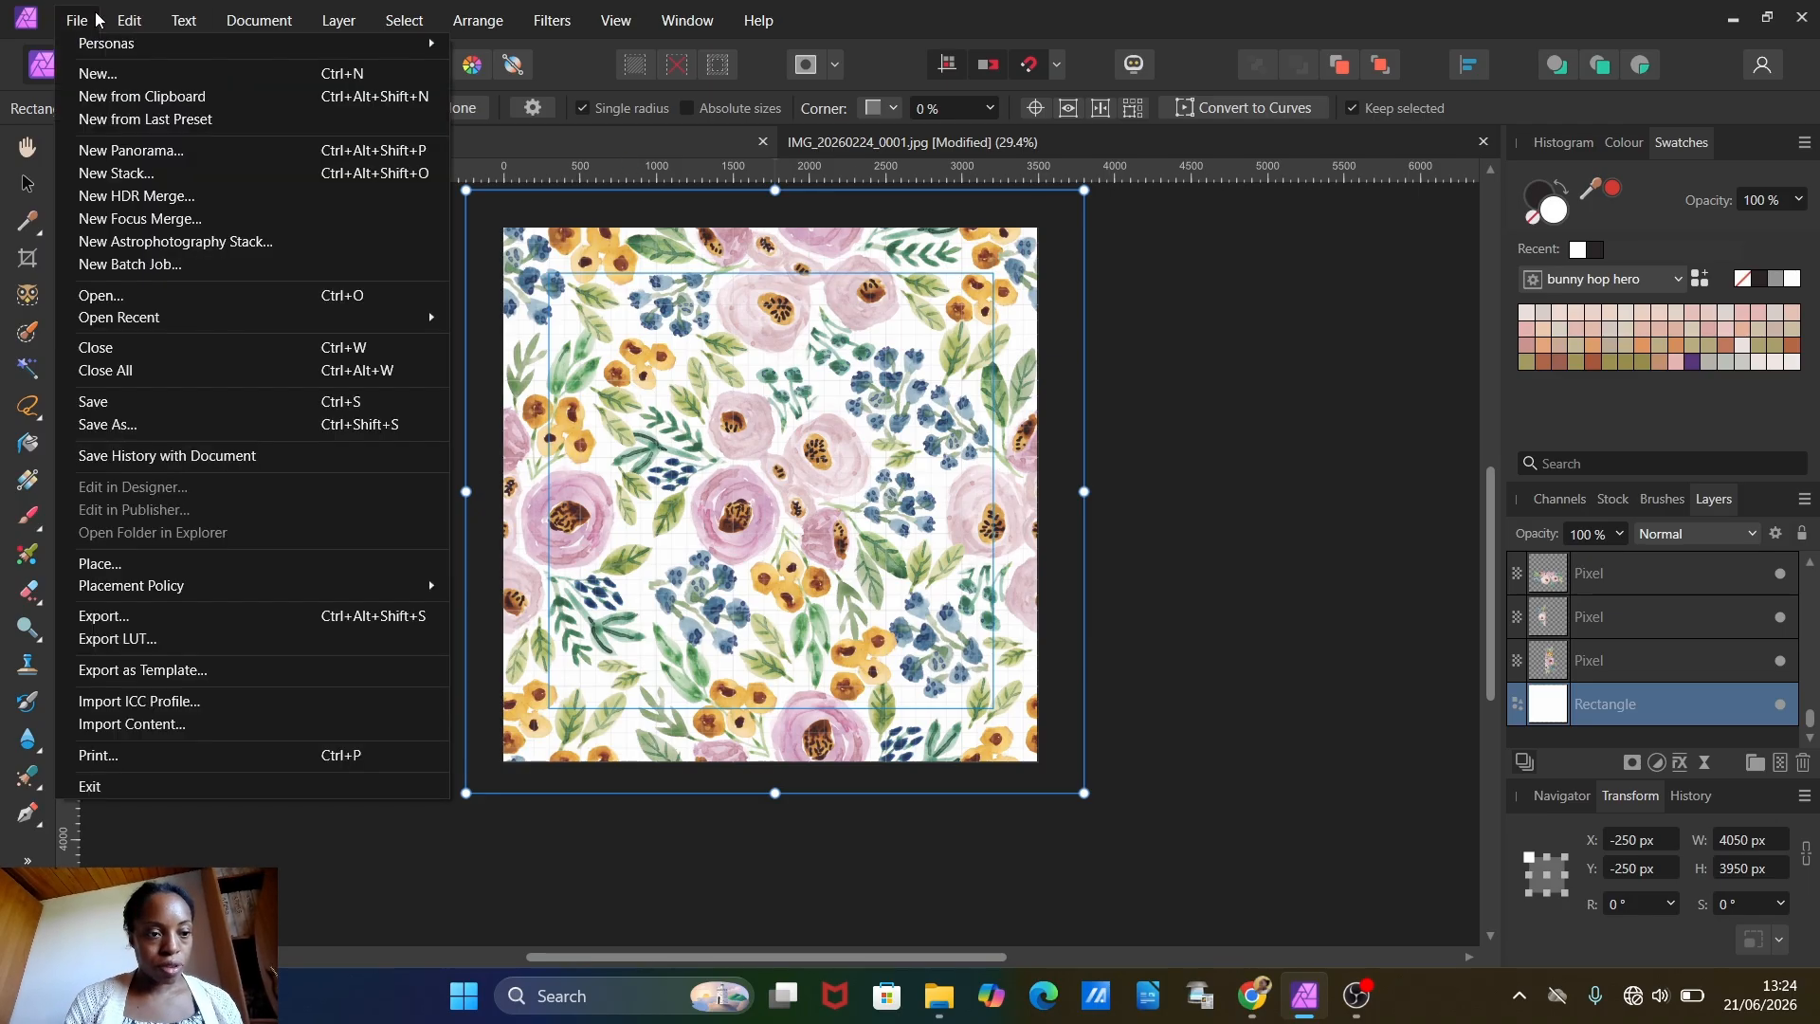
pyautogui.click(138, 425)
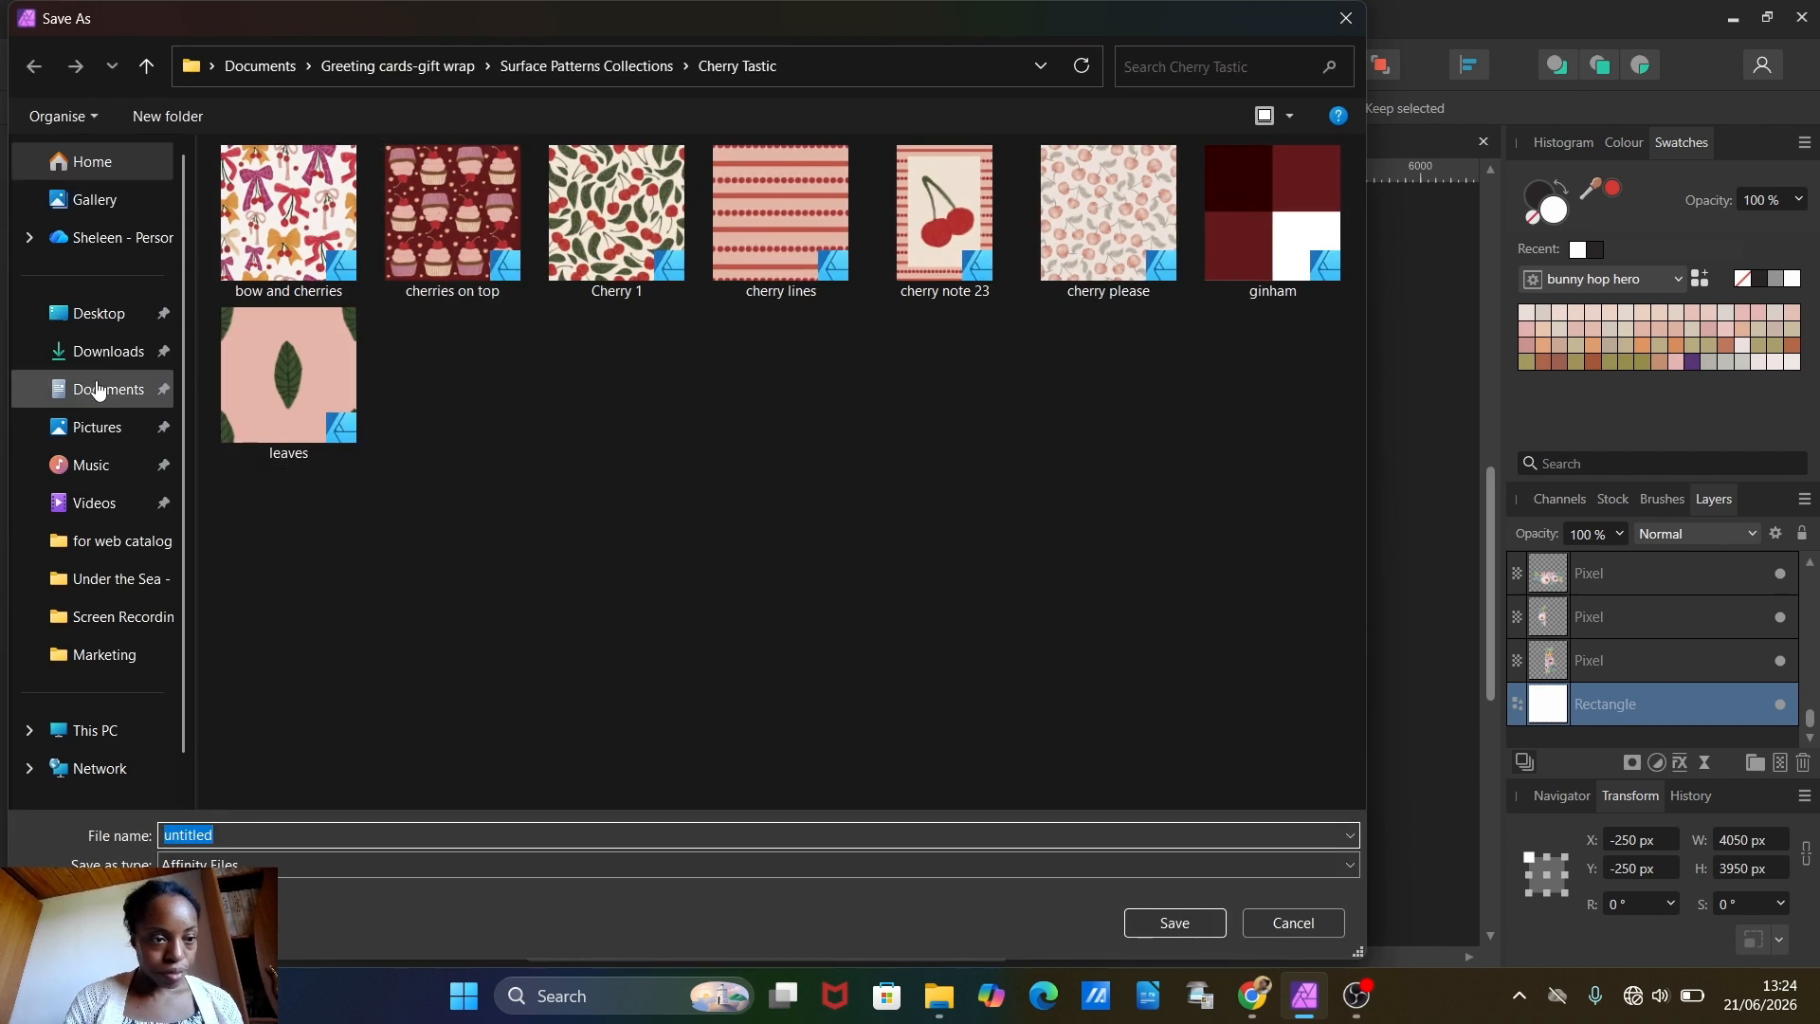
pyautogui.click(119, 322)
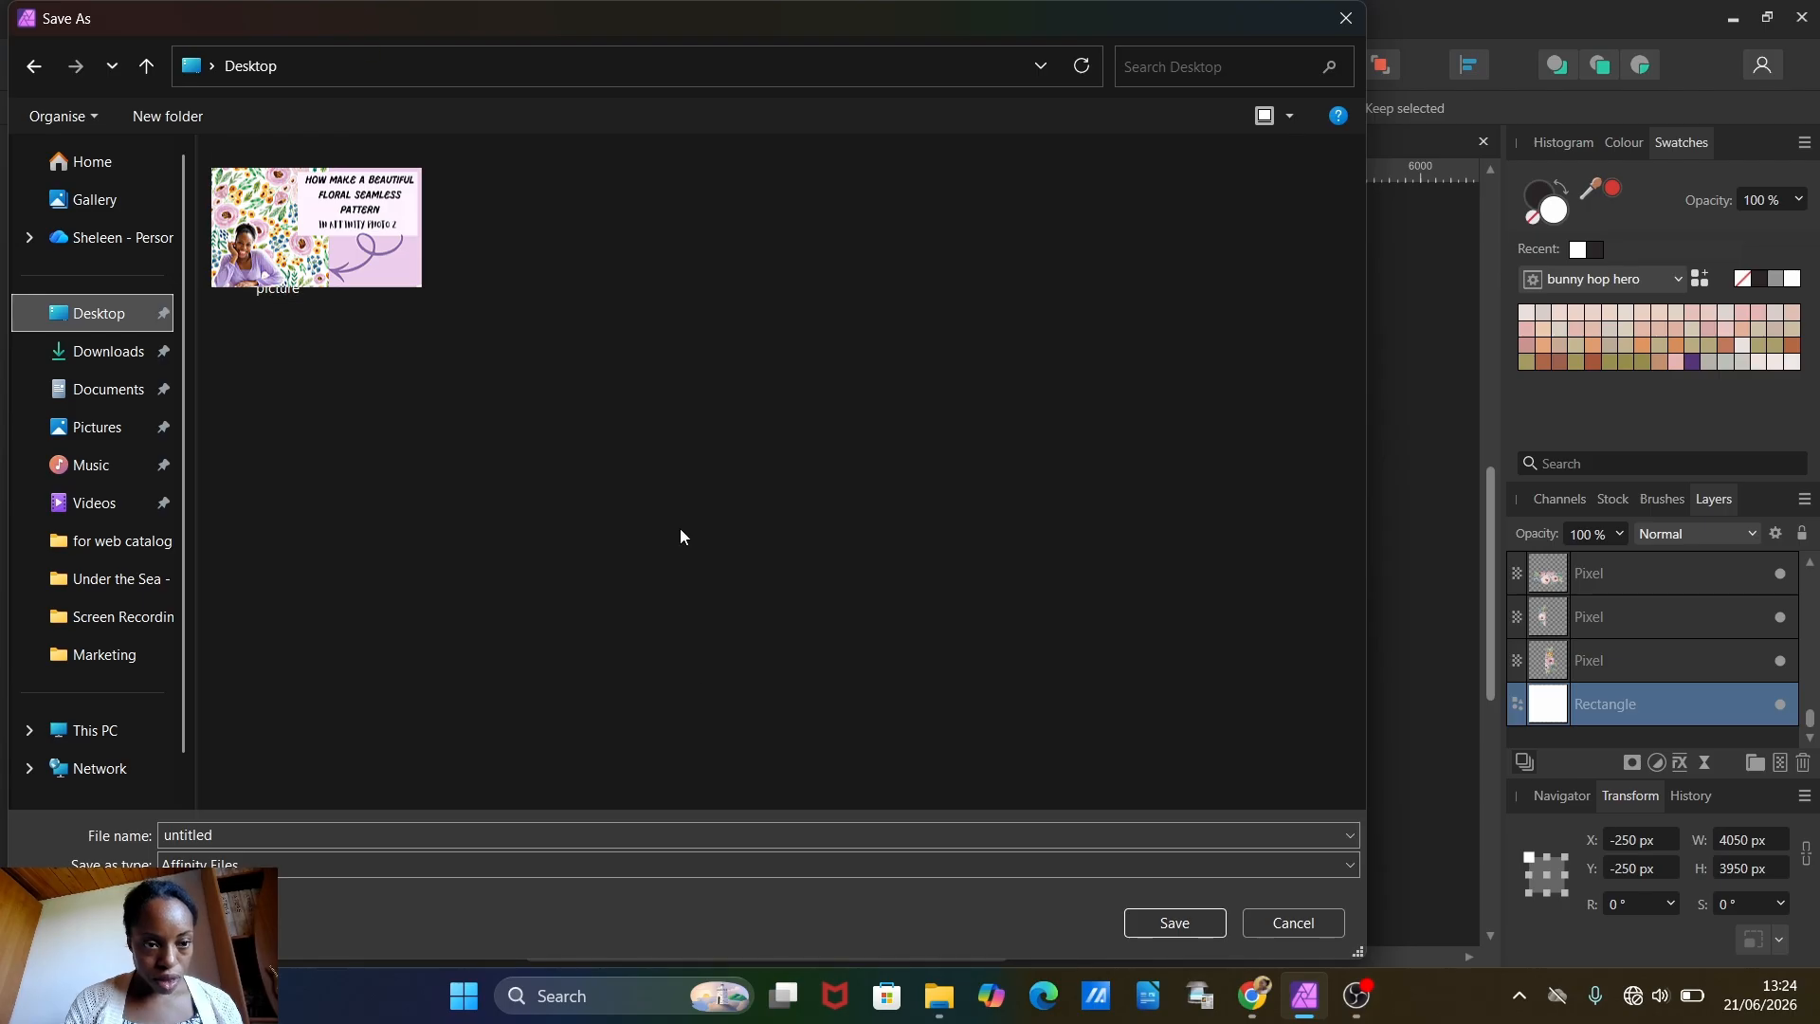
pyautogui.doubleClick(246, 835)
pyautogui.press('BackSpace')
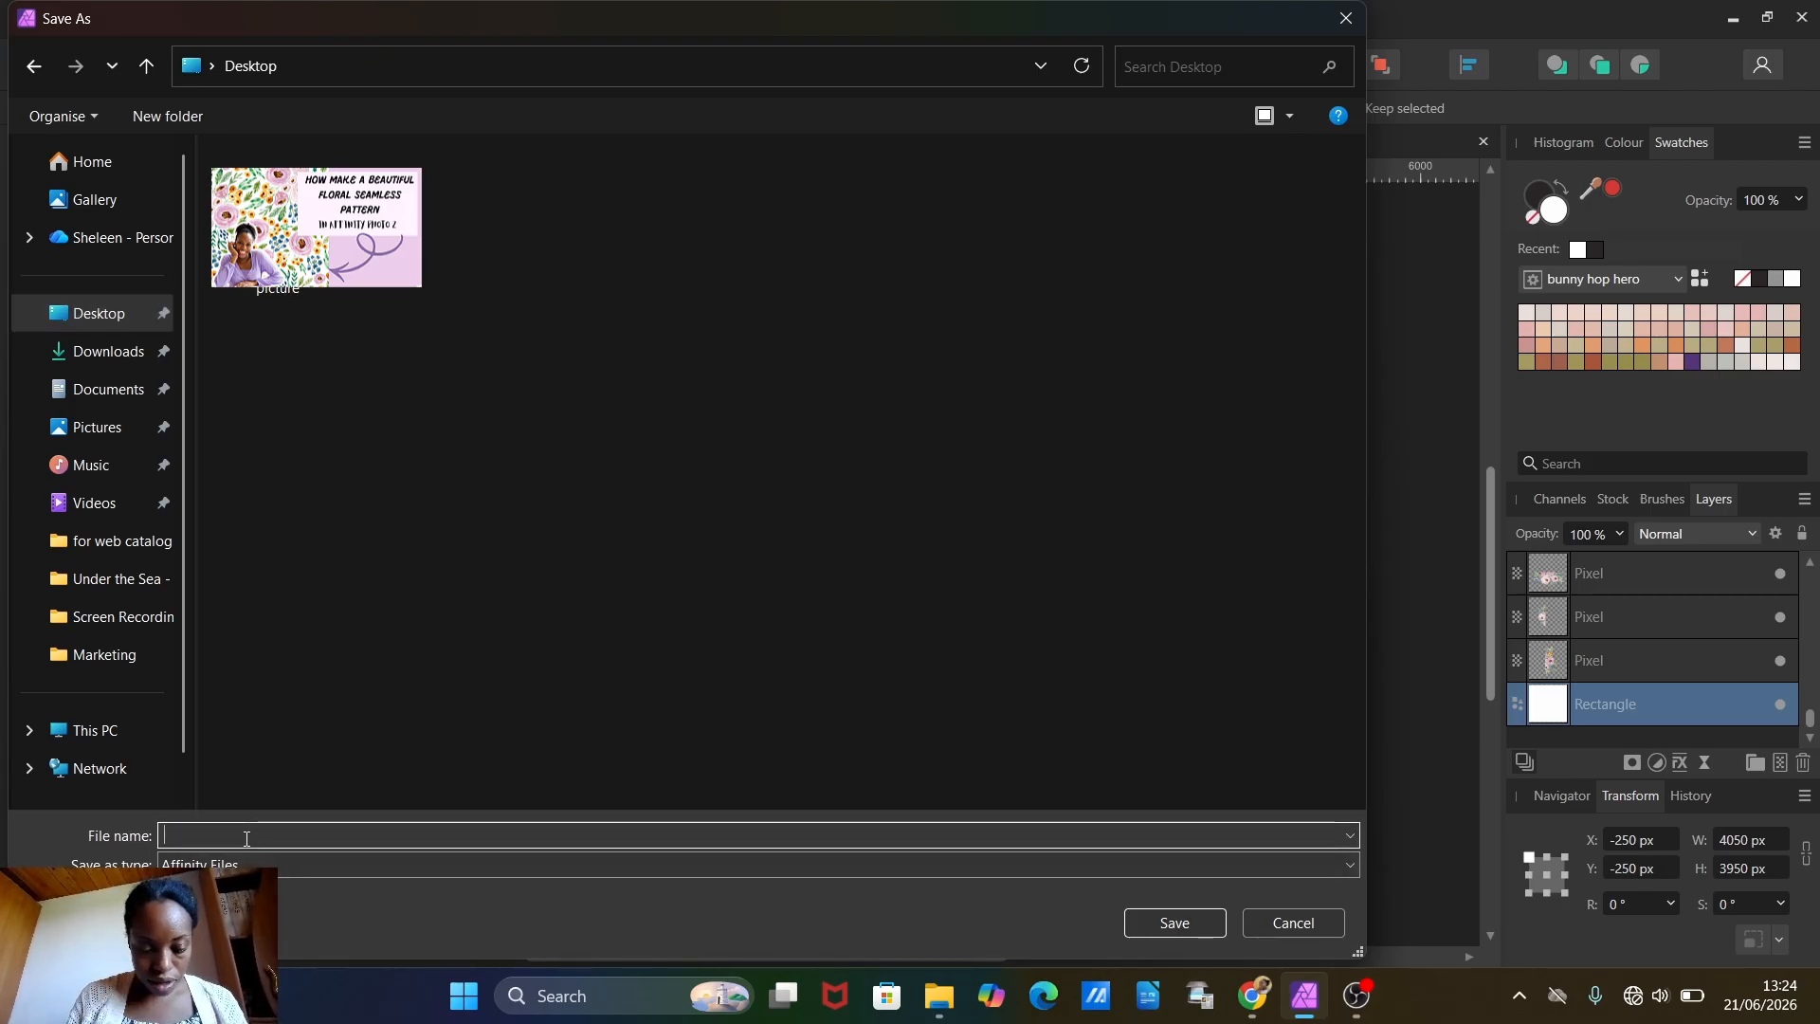
pyautogui.write('floral')
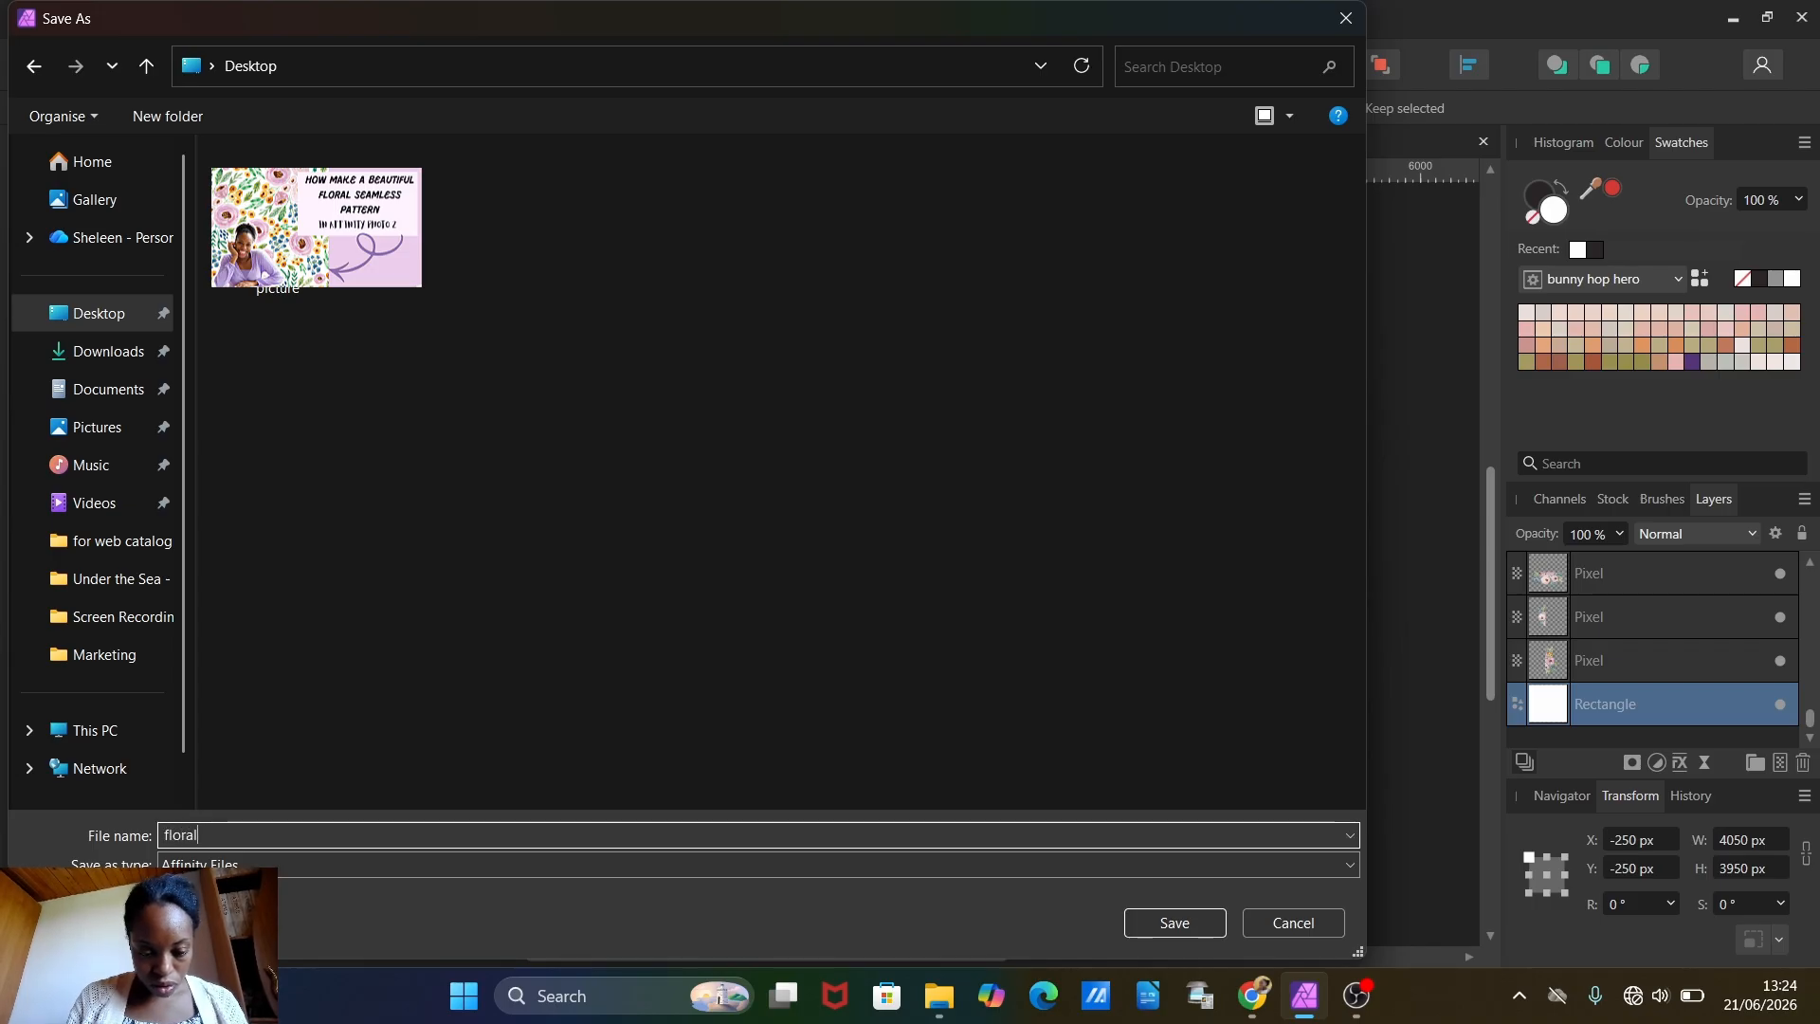
pyautogui.write(' design 1')
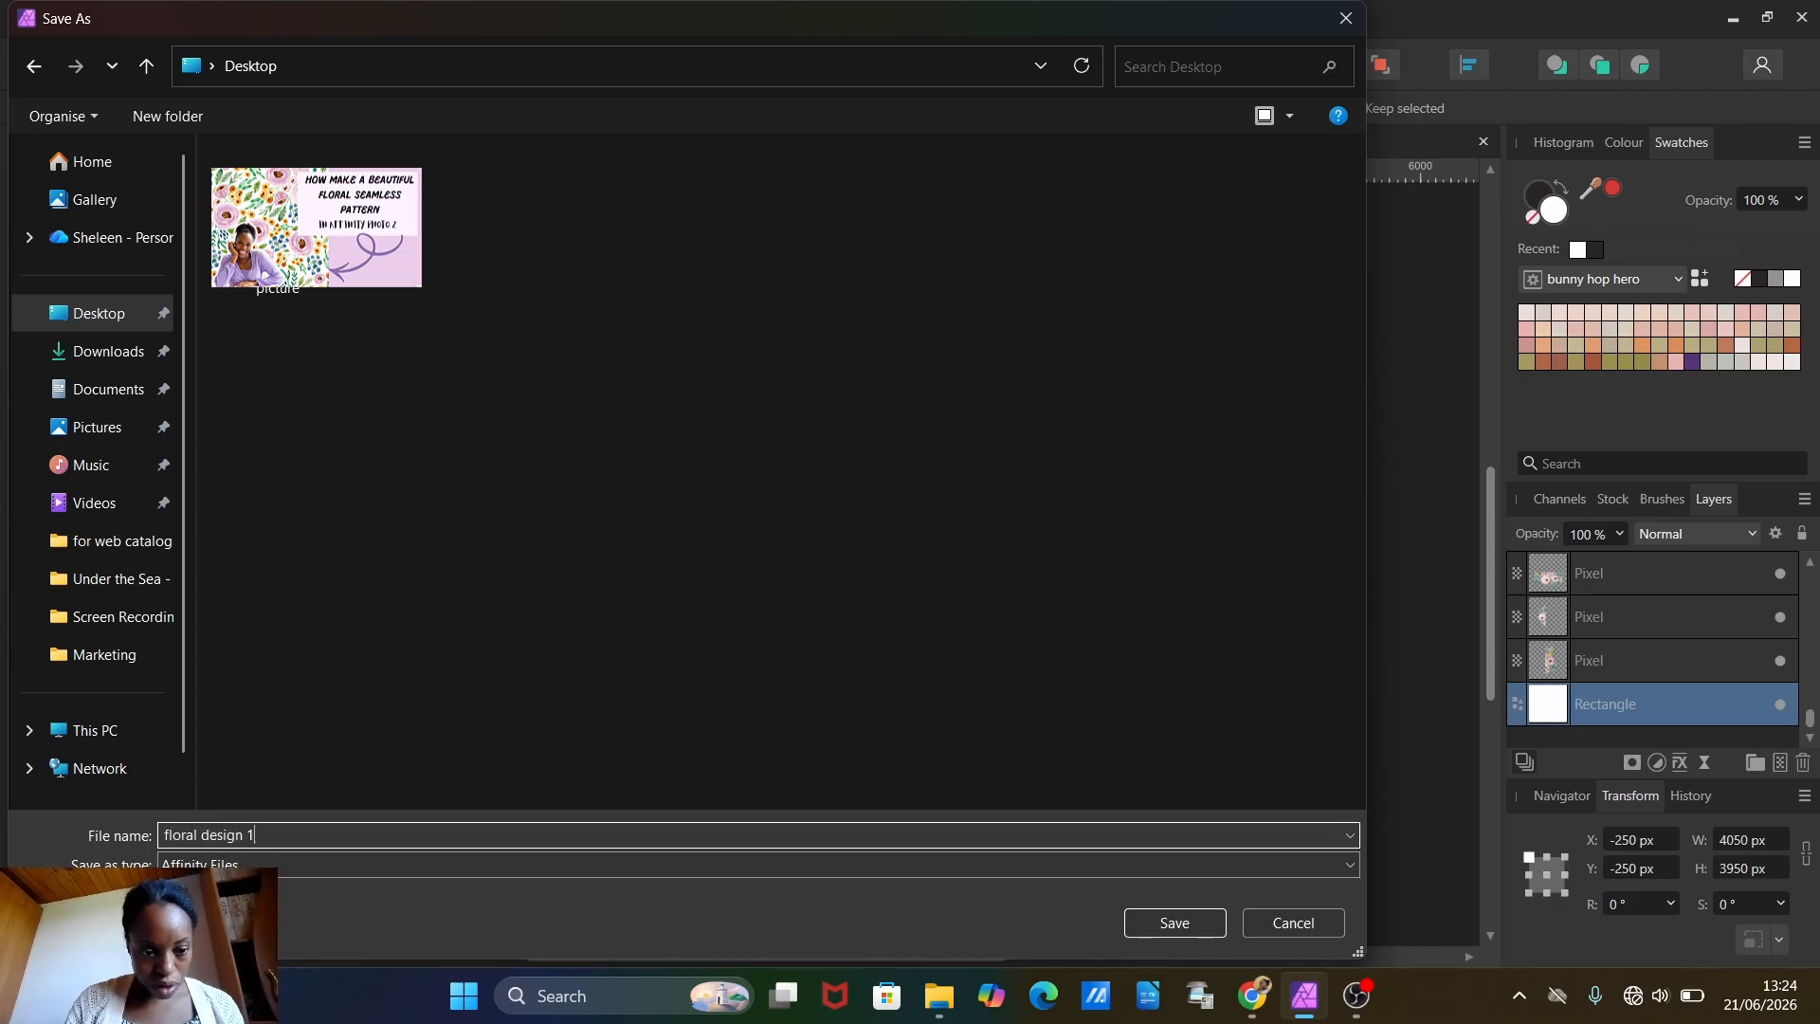
pyautogui.click(1175, 920)
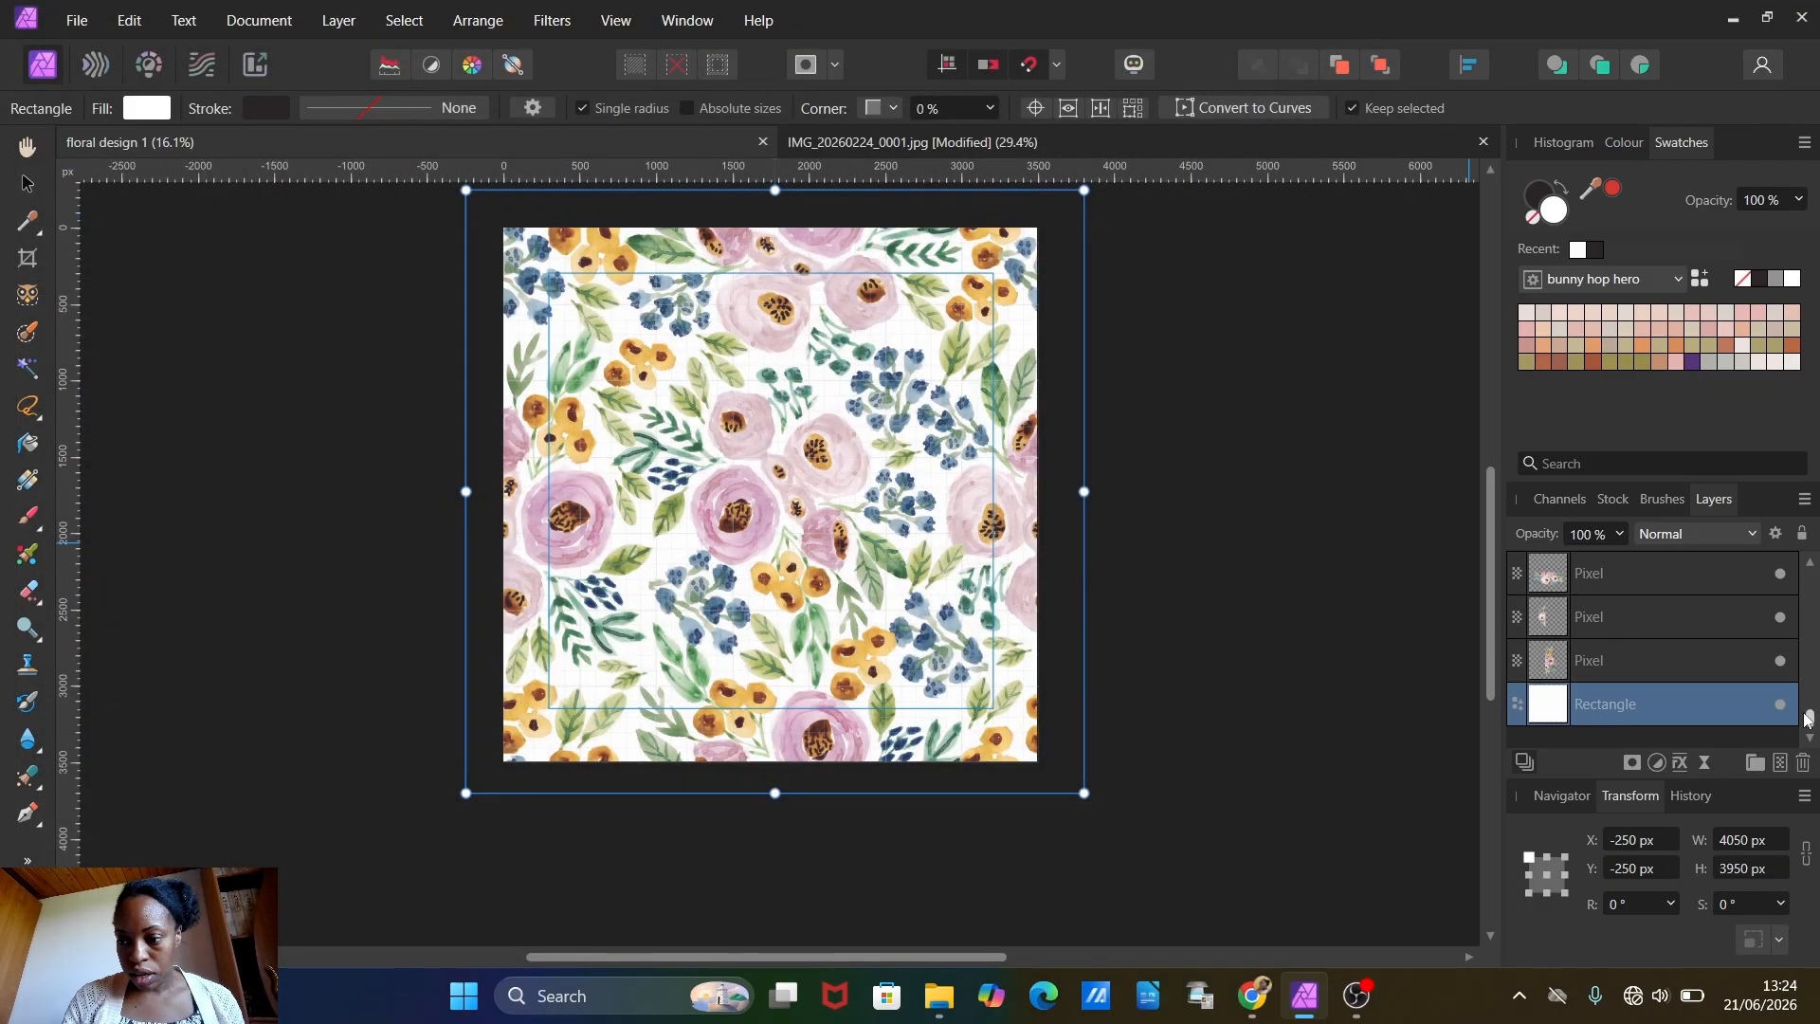
# Step: Add an empty pixel layer directly above the upper of two adjacent green leaf layers
pyautogui.moveTo(1812, 717); pyautogui.dragTo(1814, 564)
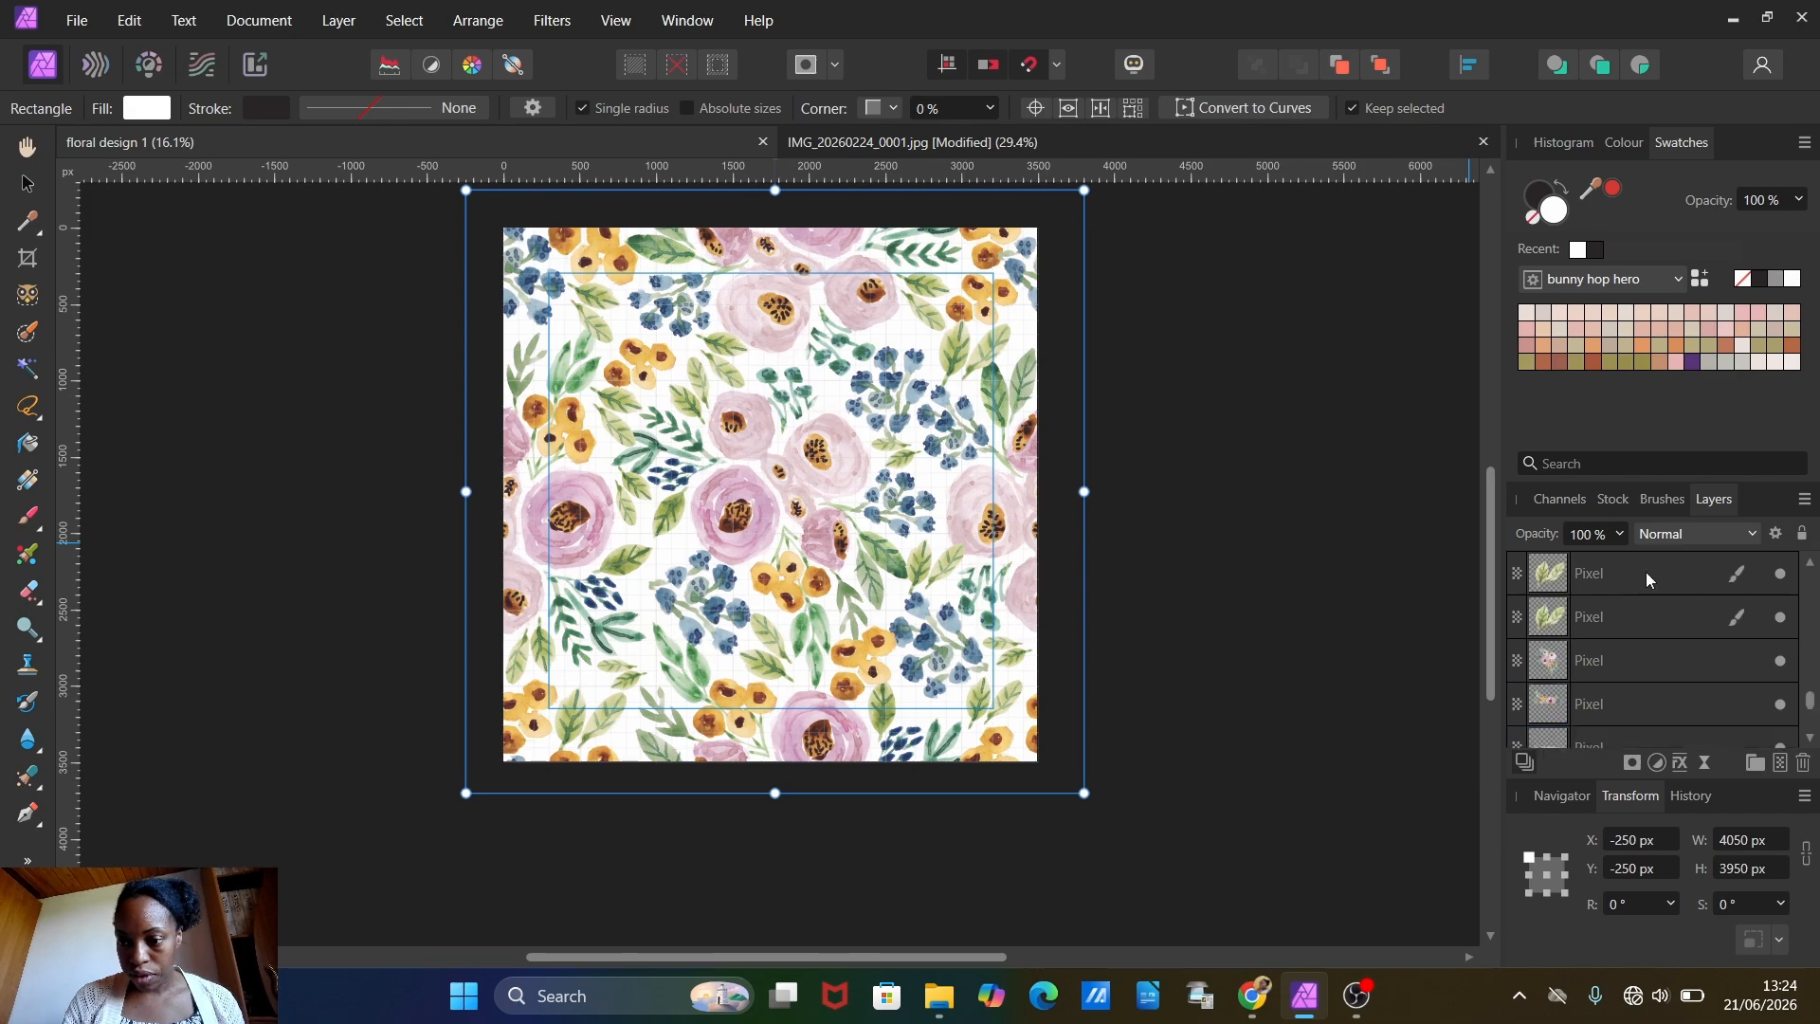
pyautogui.click(1645, 572)
pyautogui.click(1780, 762)
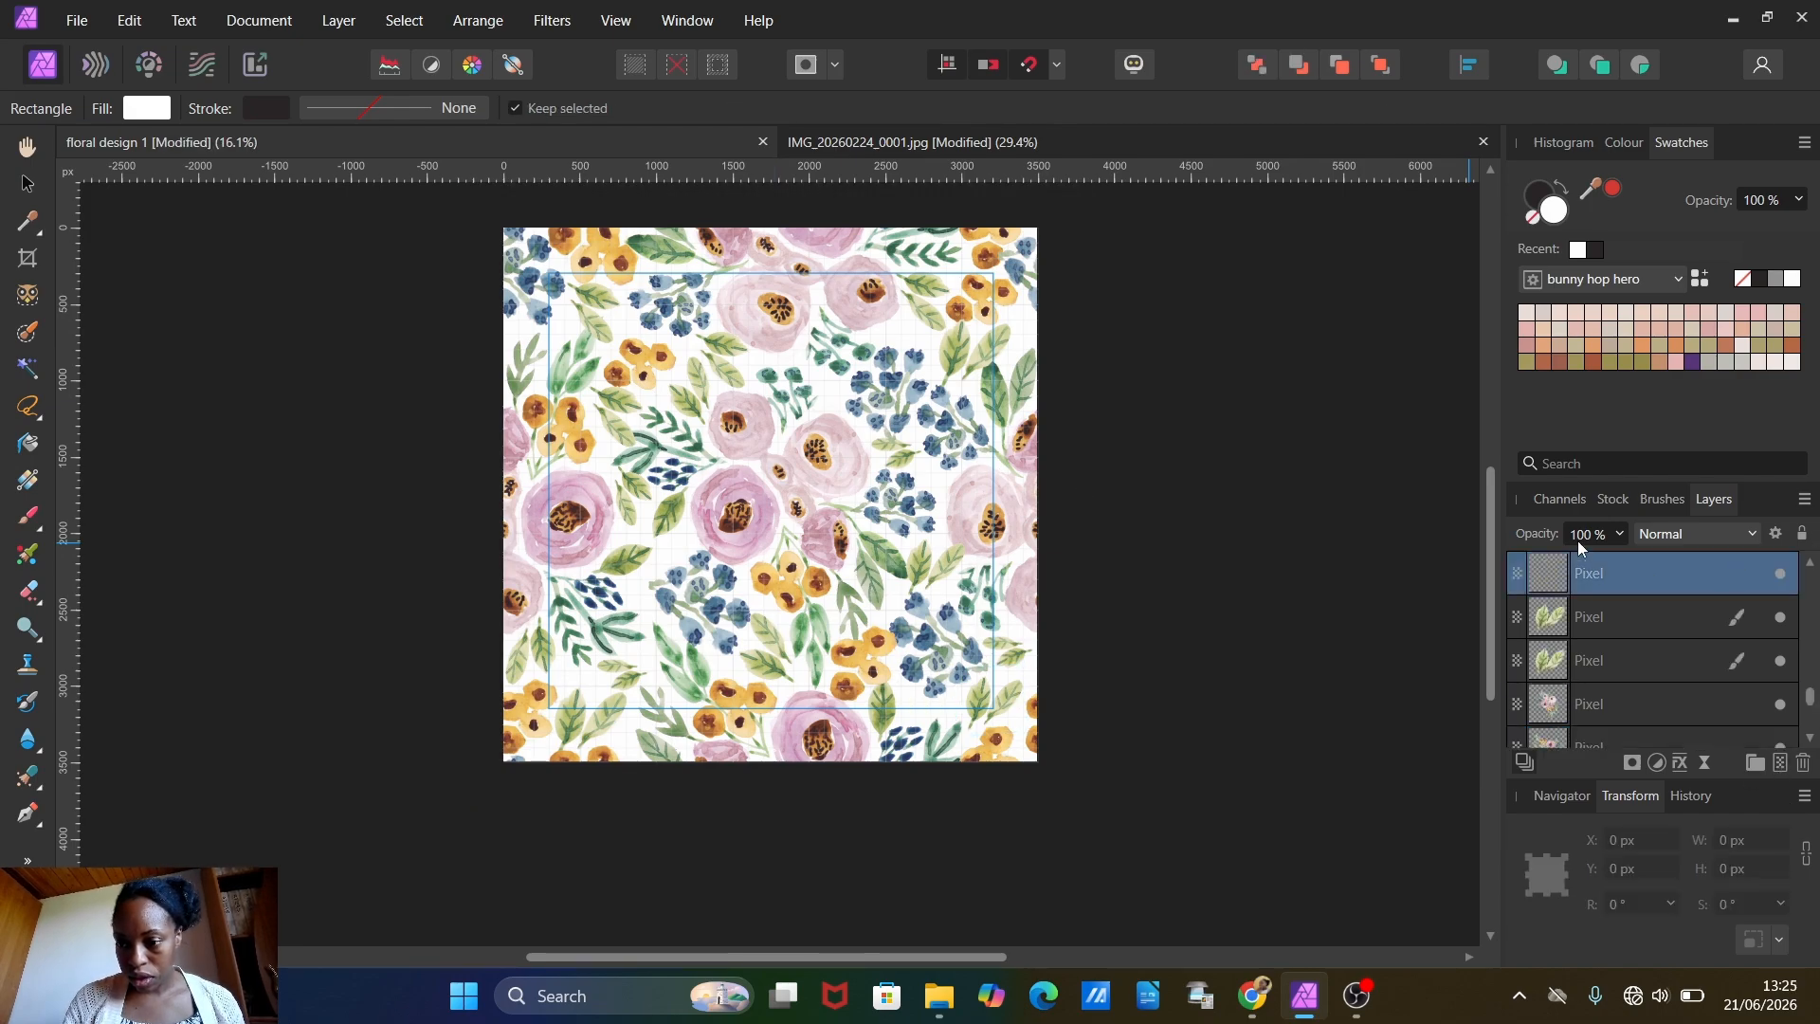
# Step: Export the whole document as a 3500 by 3500 px PNG named floral design 1 to the Desktop
pyautogui.click(77, 20)
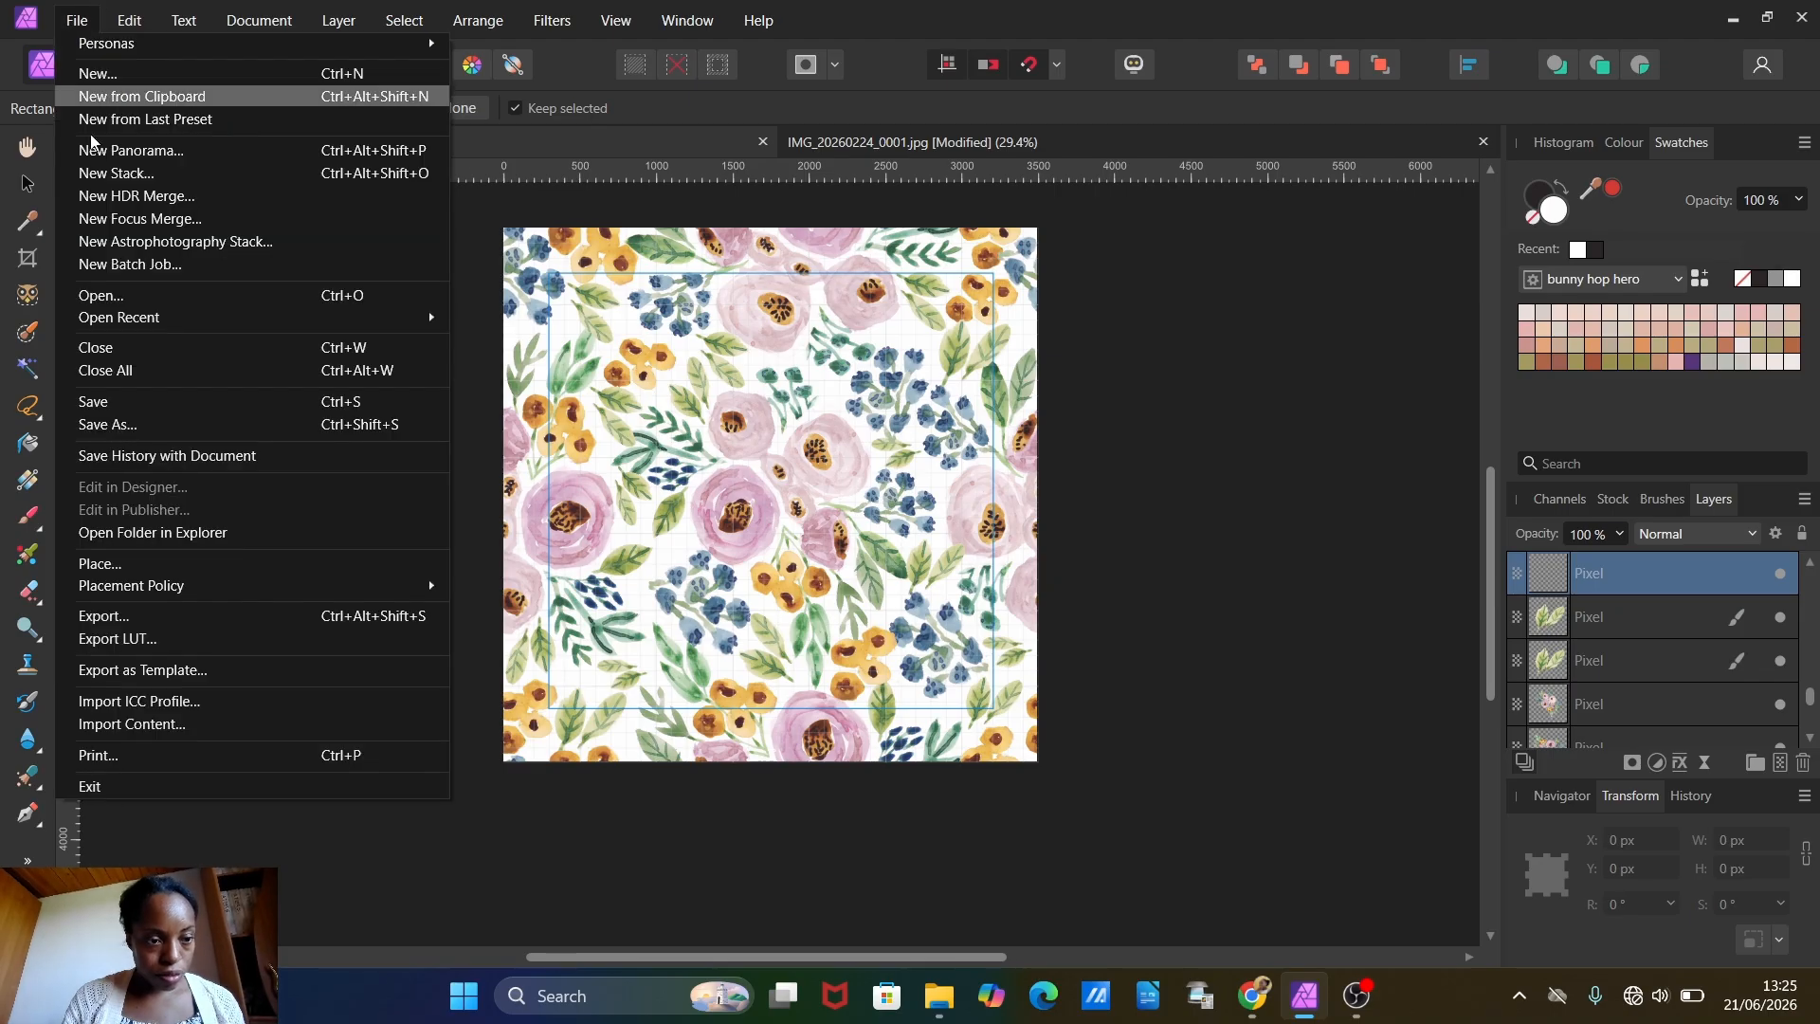
pyautogui.click(121, 614)
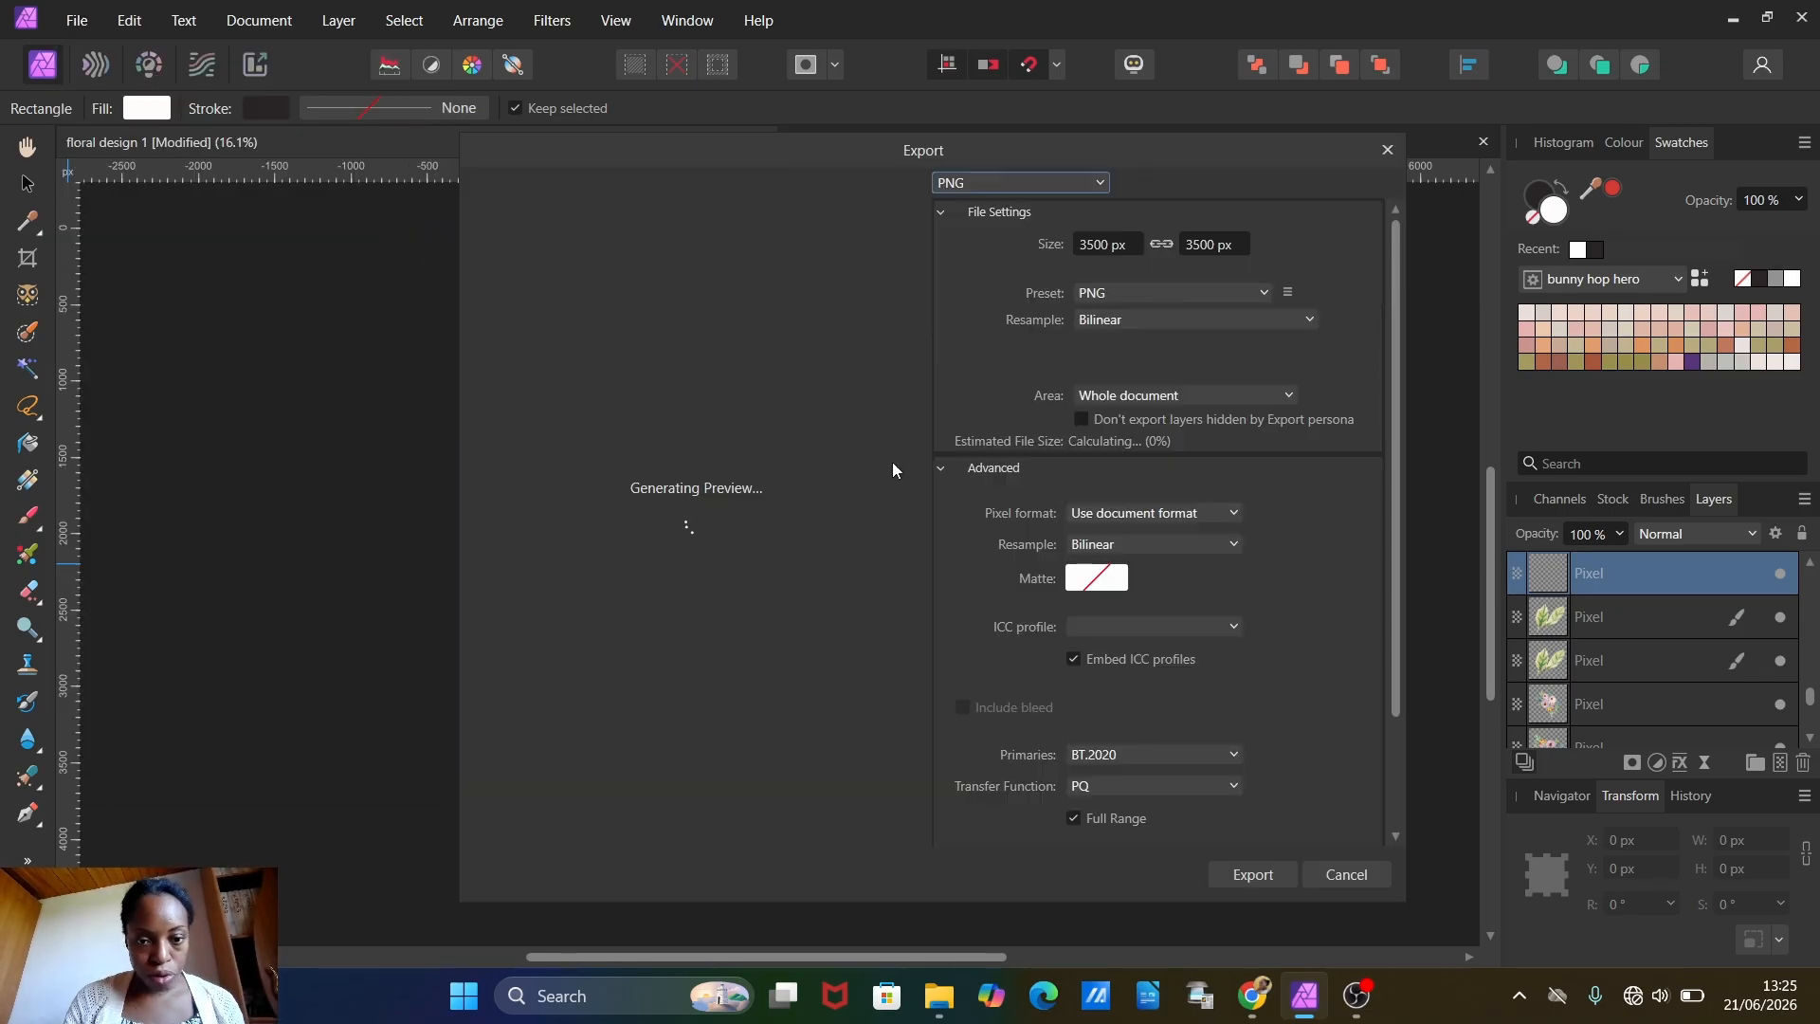
pyautogui.click(1253, 873)
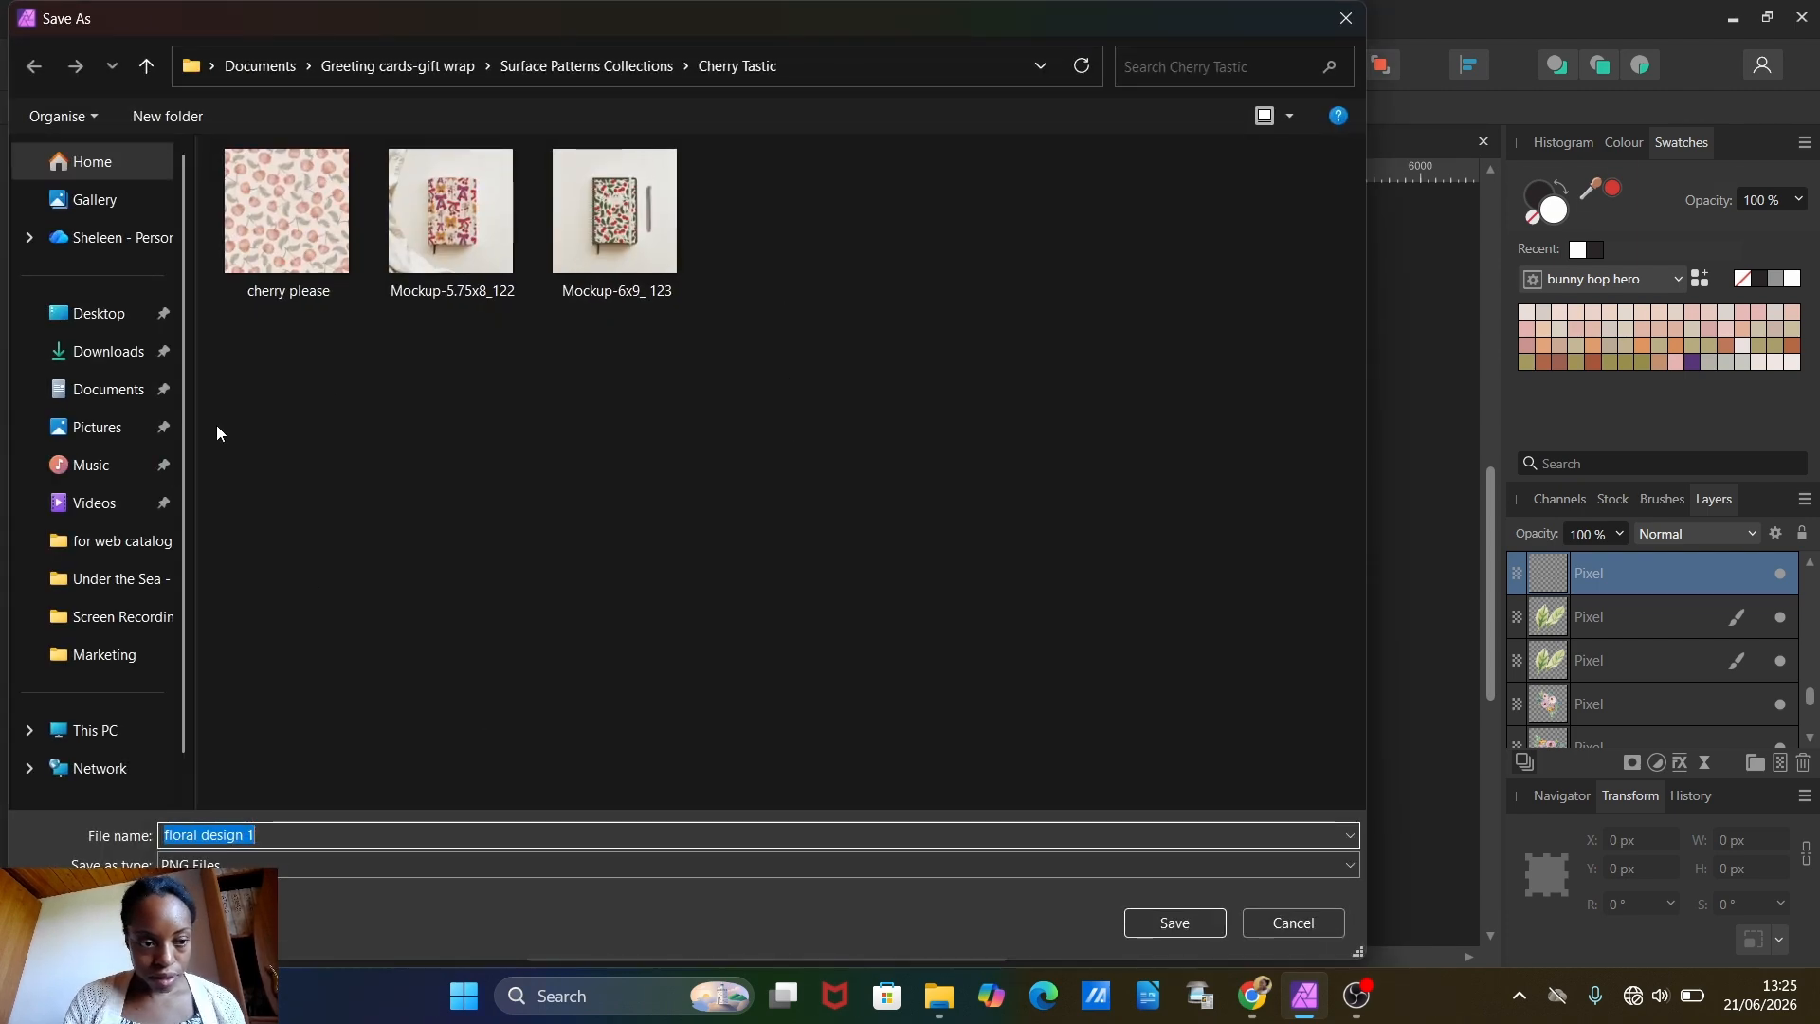
pyautogui.click(94, 318)
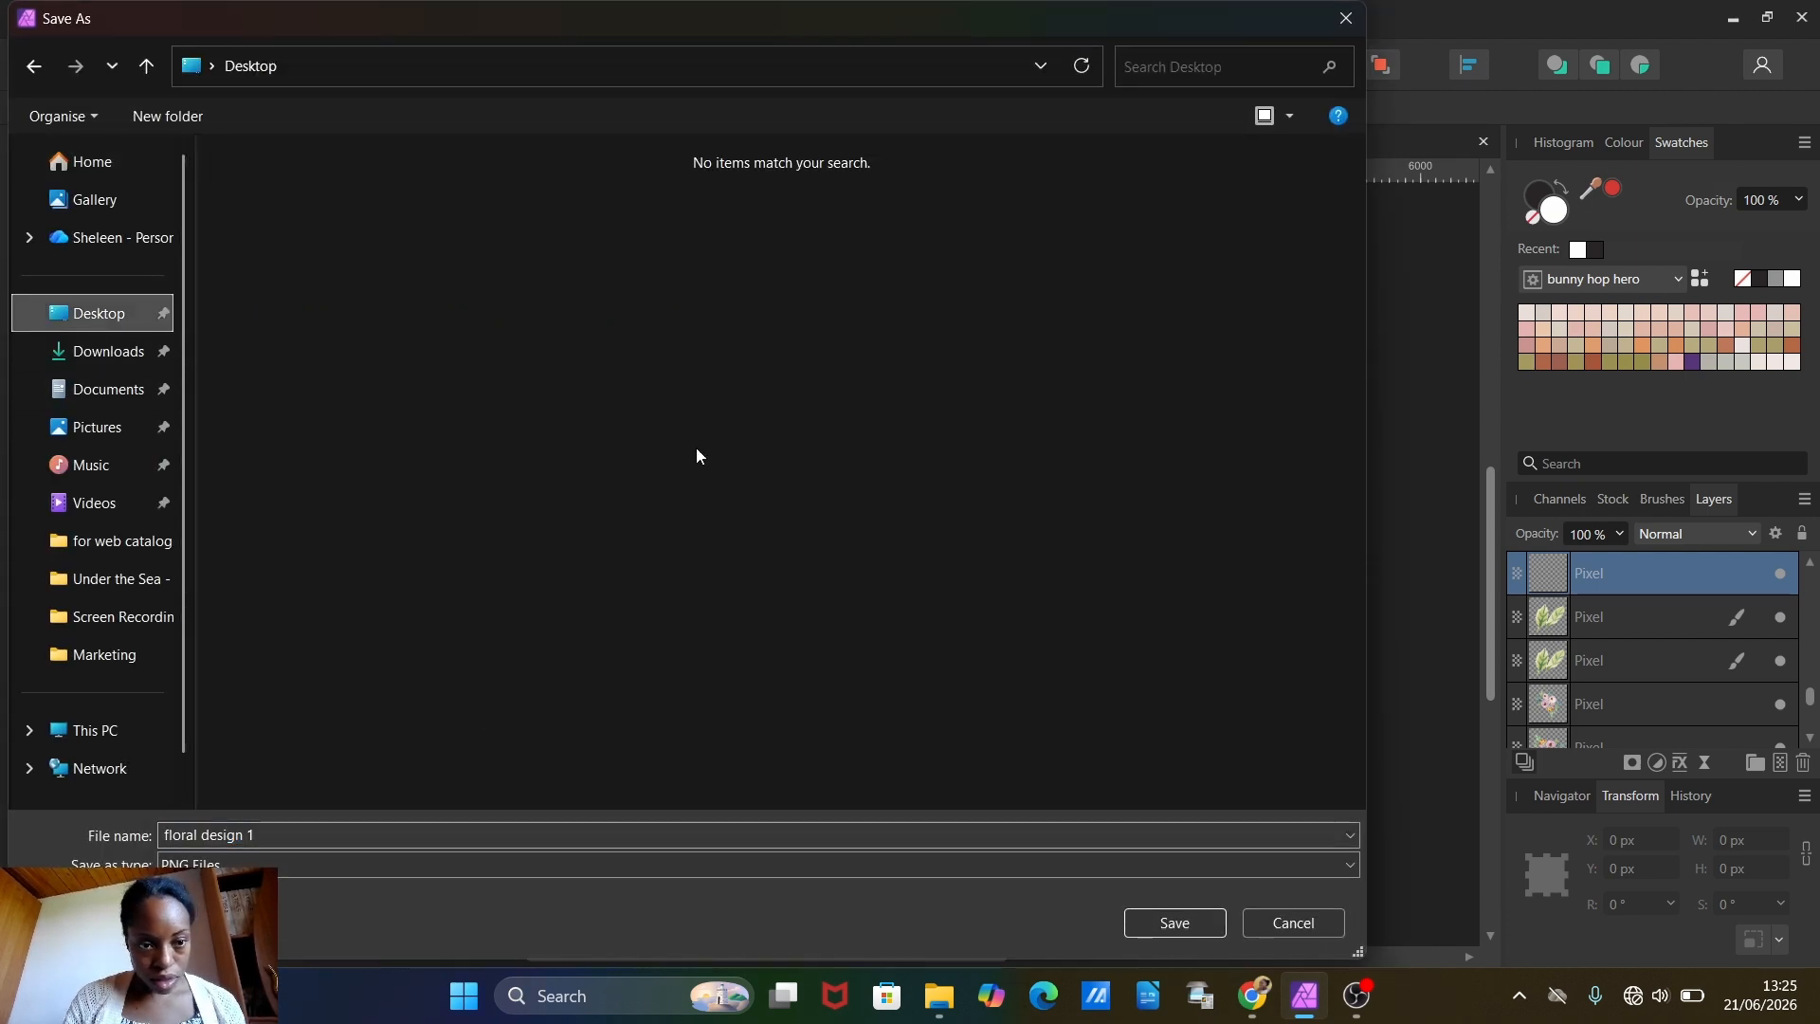
pyautogui.click(1171, 924)
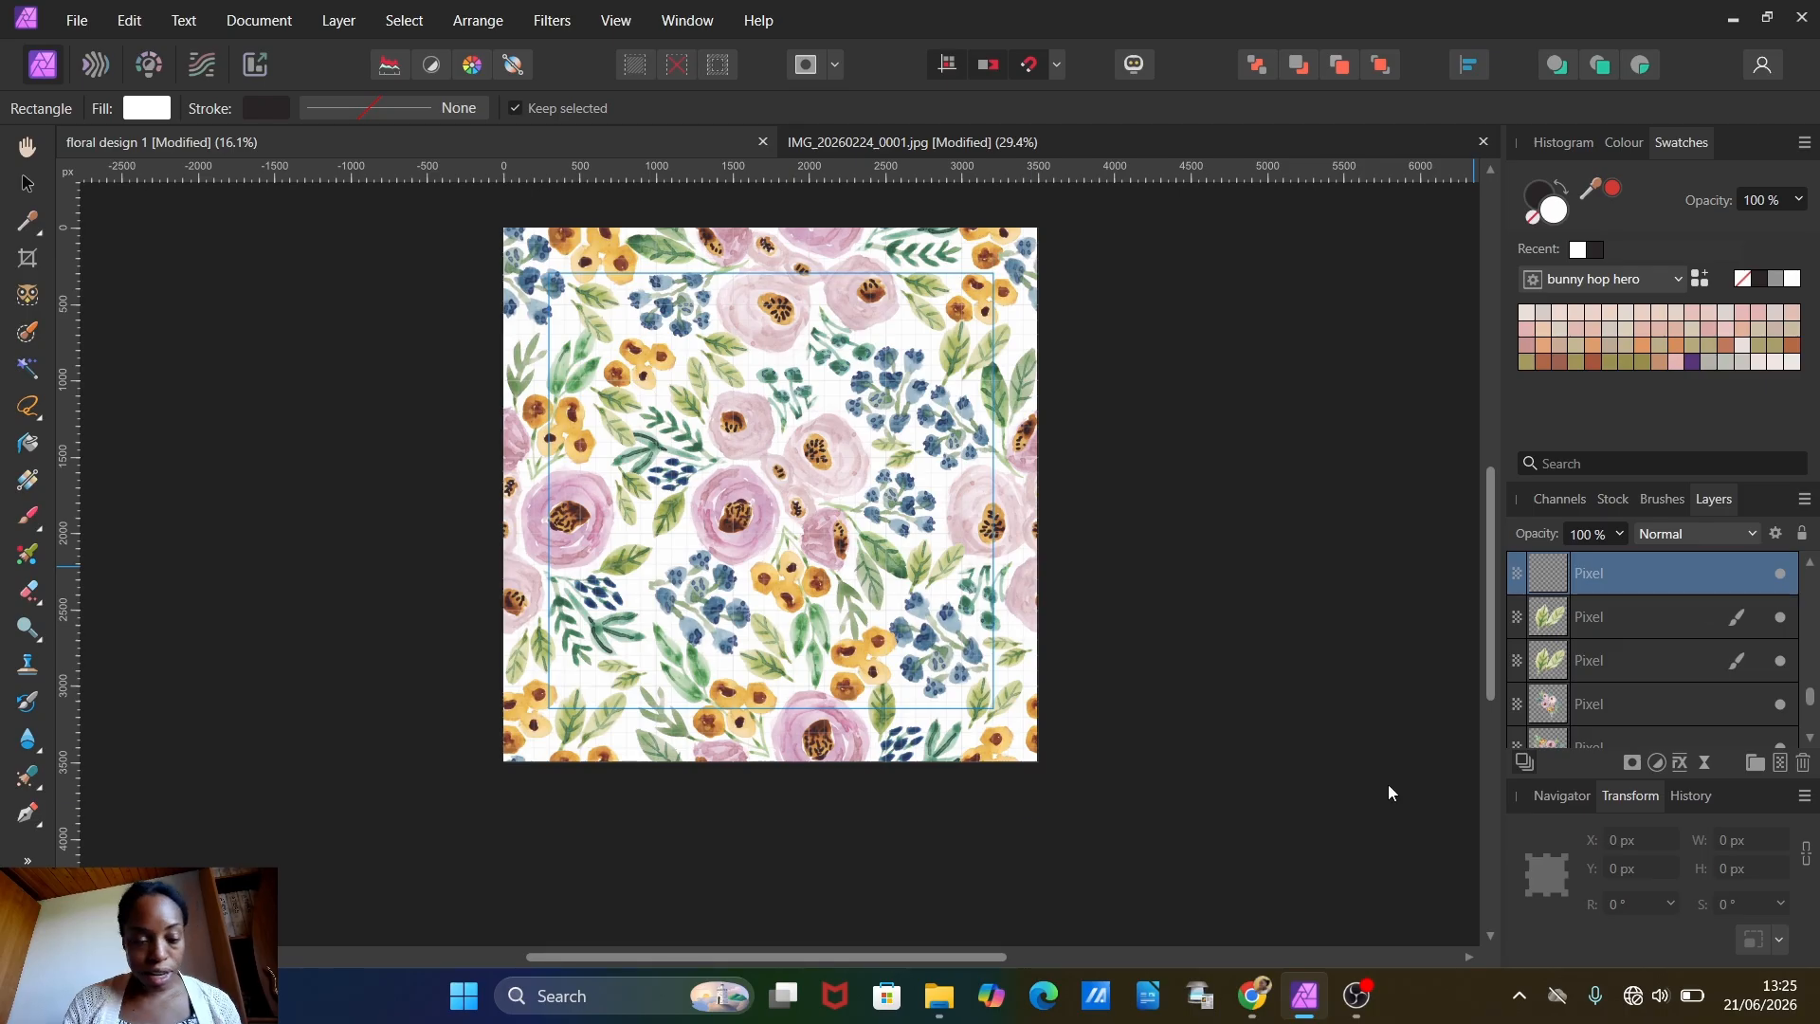
# Step: Draw a white rectangle about 4400 by 4200 px from X -150, Y -150 px and place it above all other layers
pyautogui.click(28, 859)
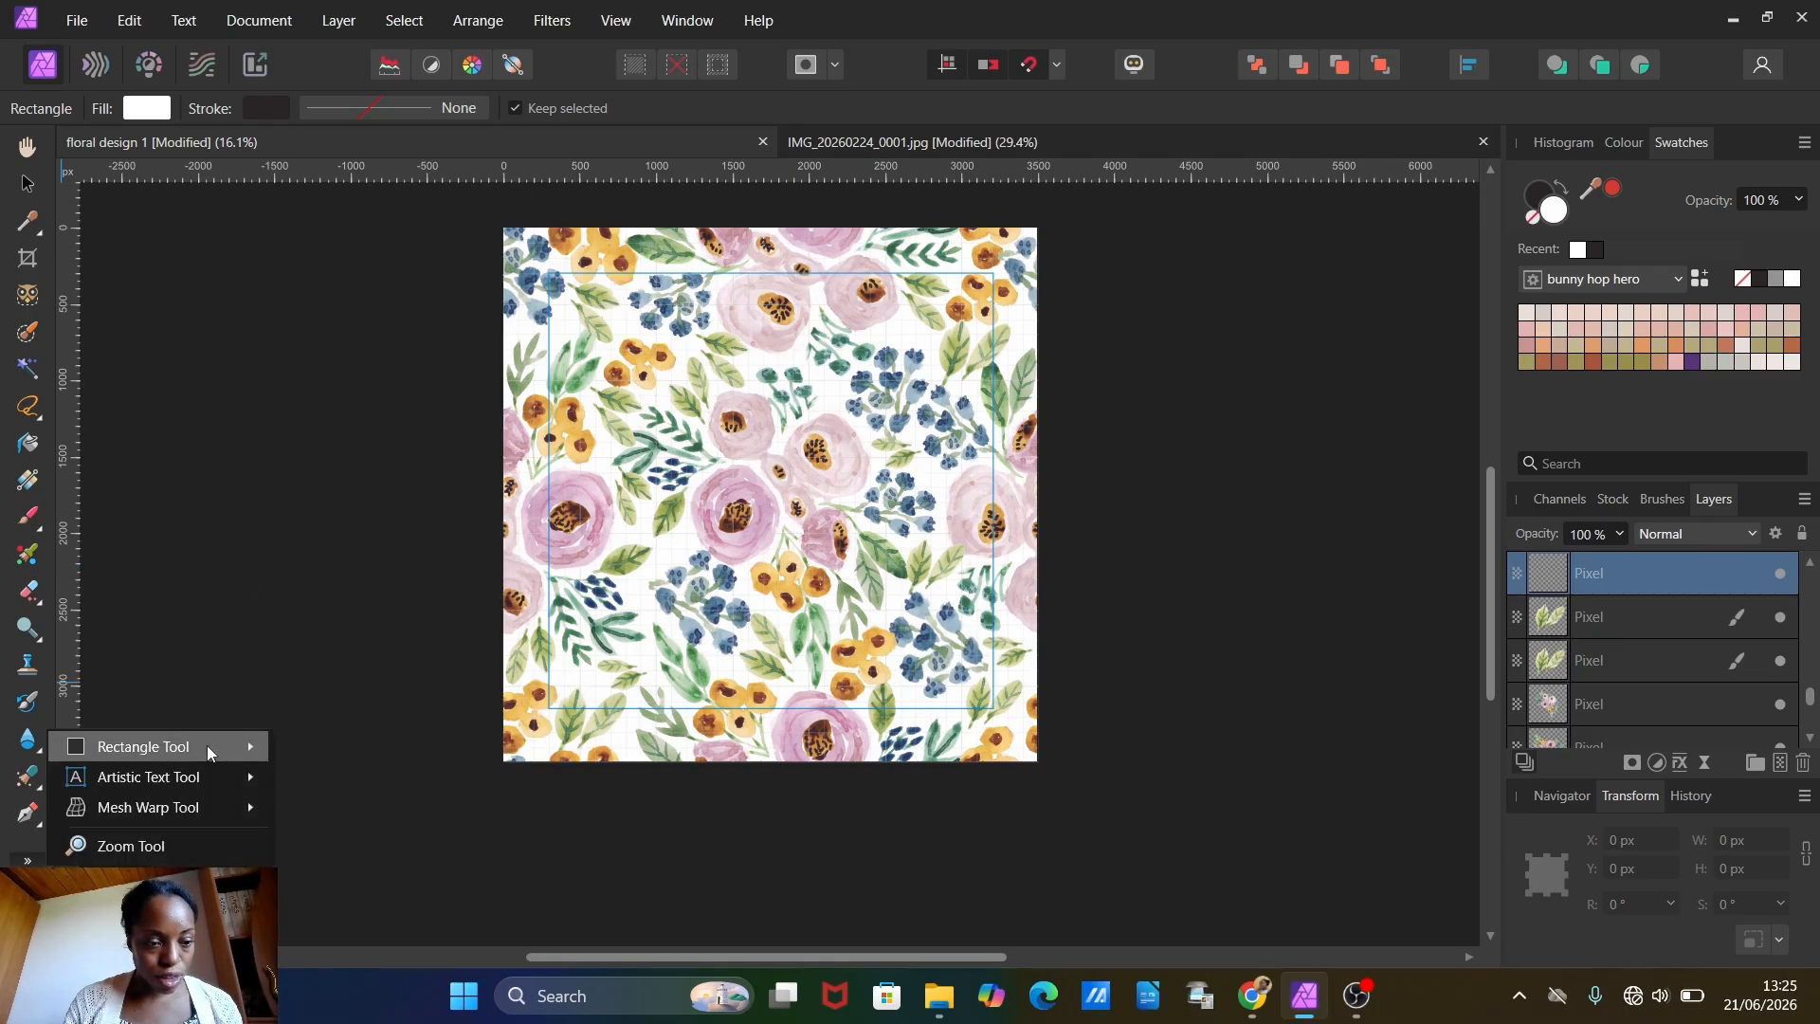
pyautogui.moveTo(207, 745)
pyautogui.click(371, 49)
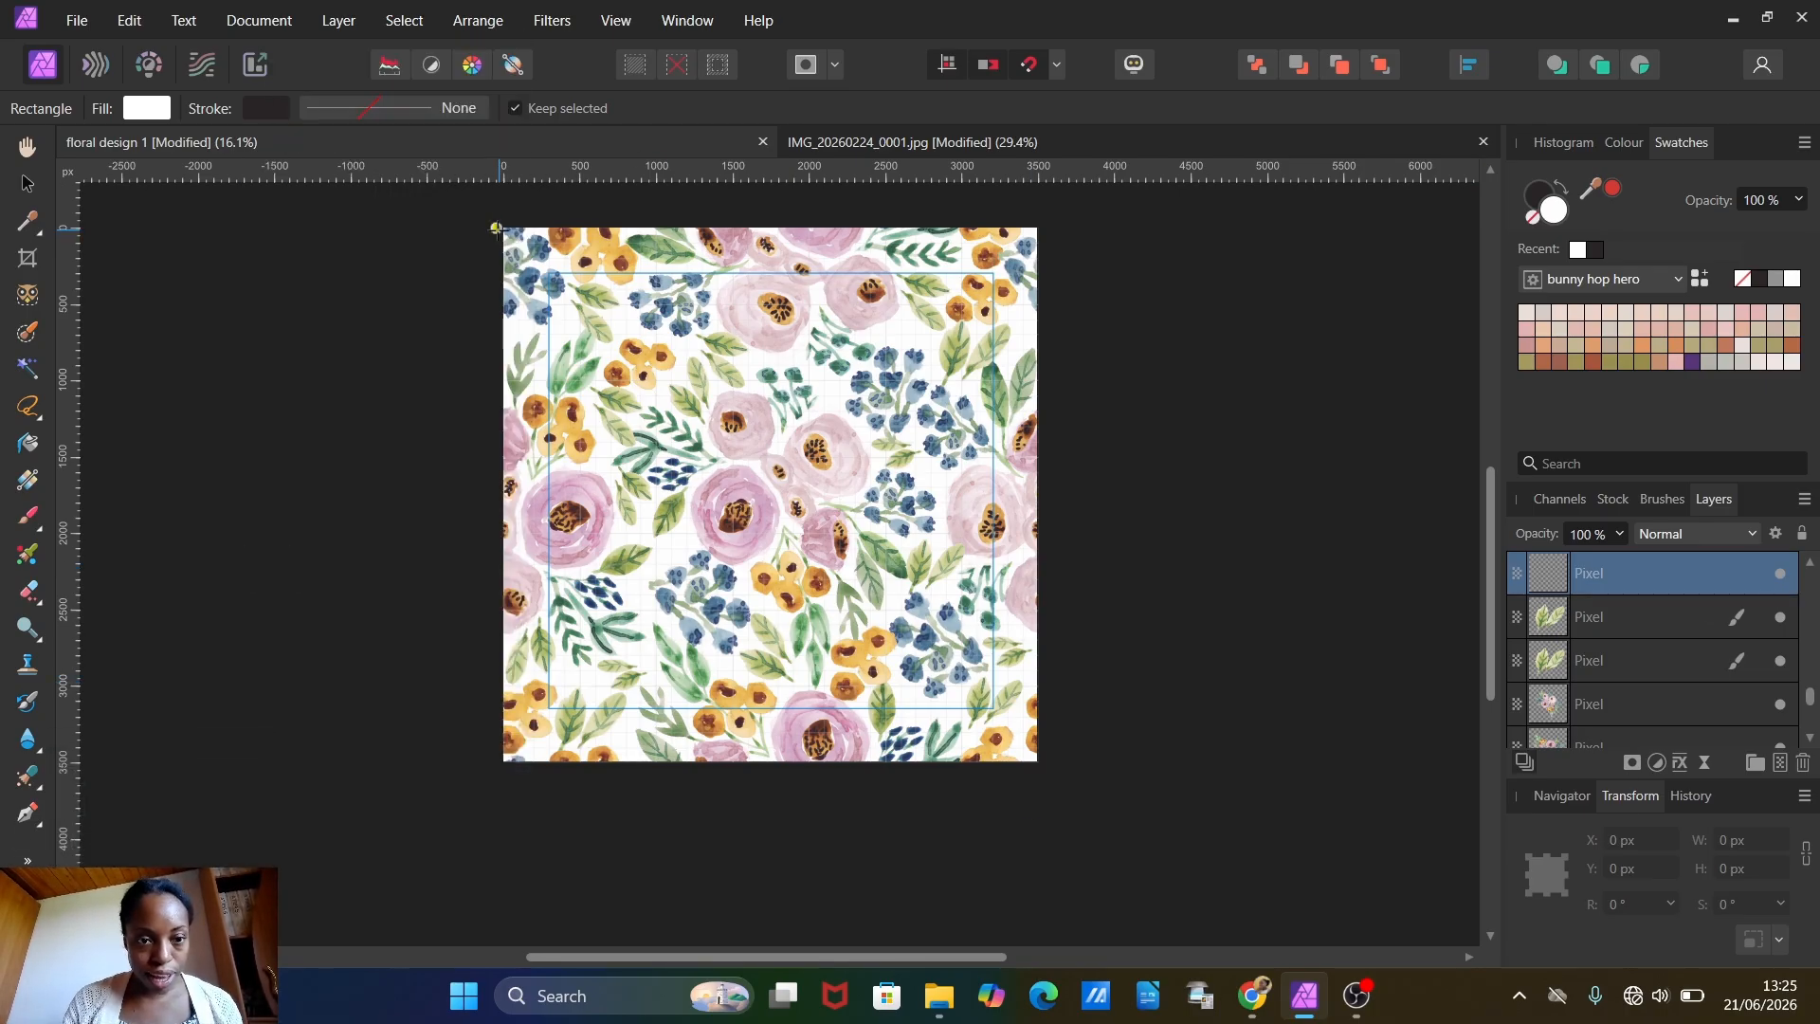
pyautogui.moveTo(480, 205); pyautogui.dragTo(1154, 846)
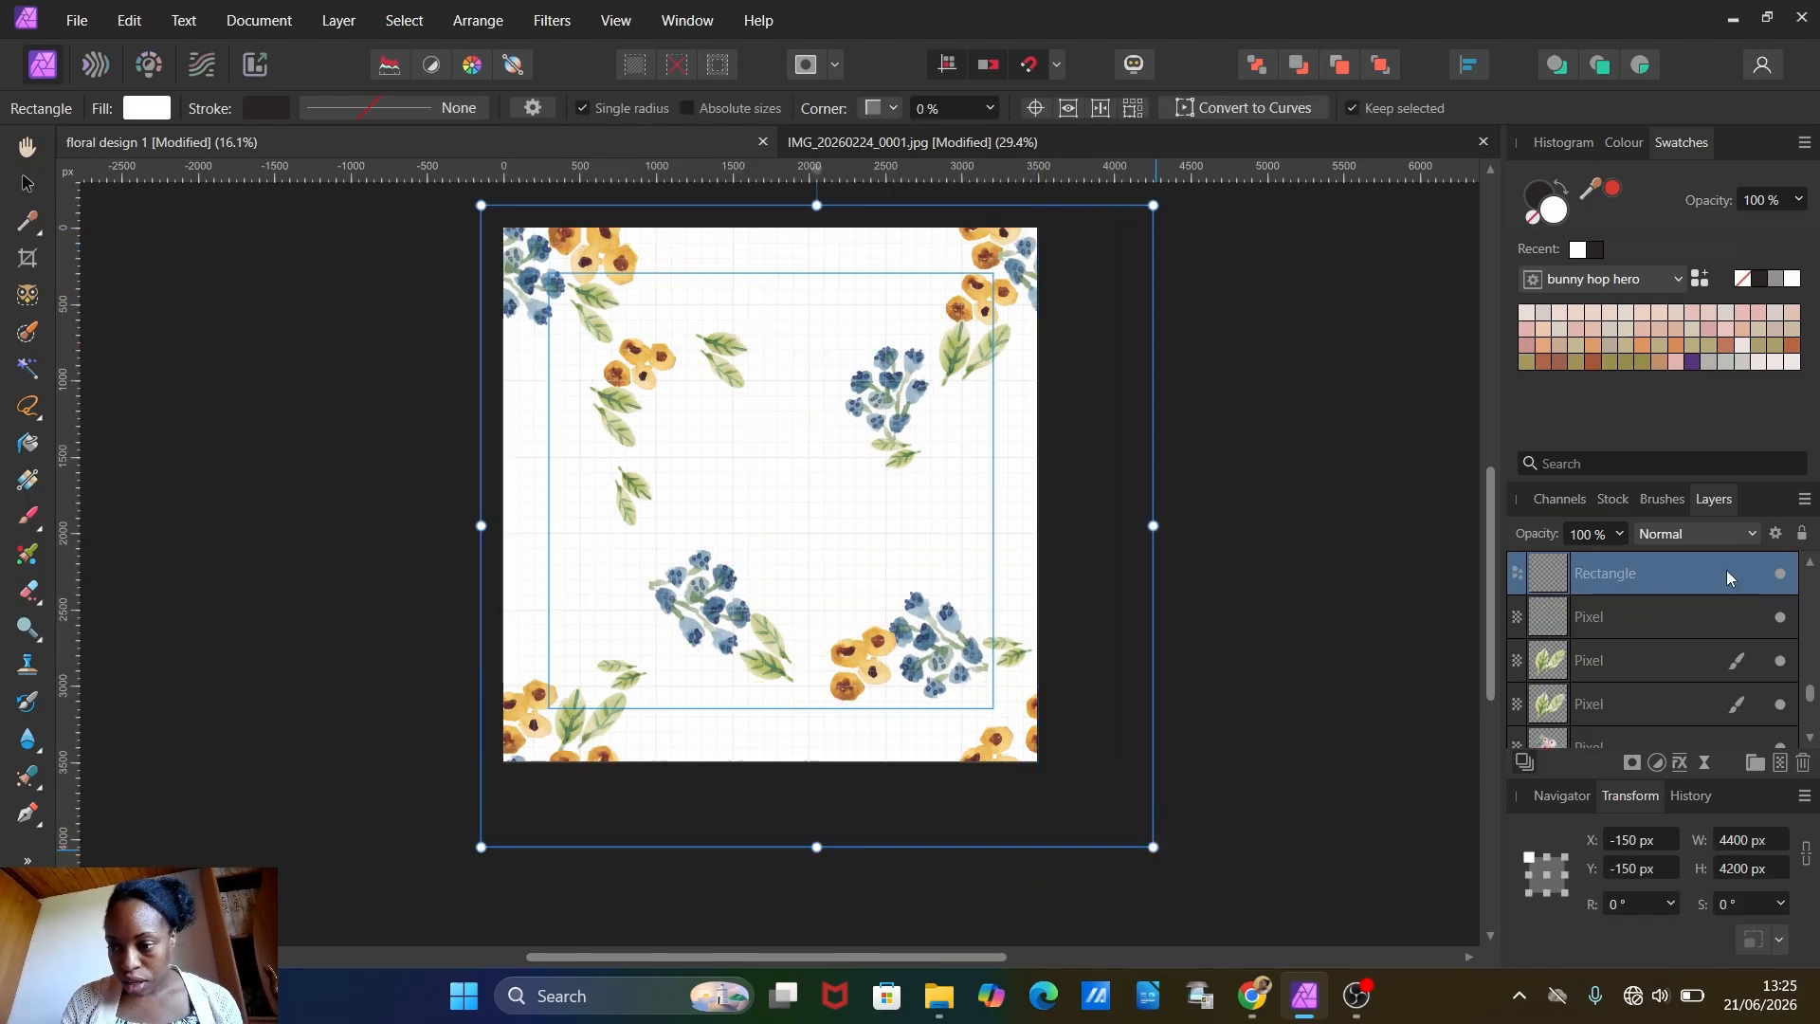
pyautogui.moveTo(1727, 578); pyautogui.dragTo(1626, 552)
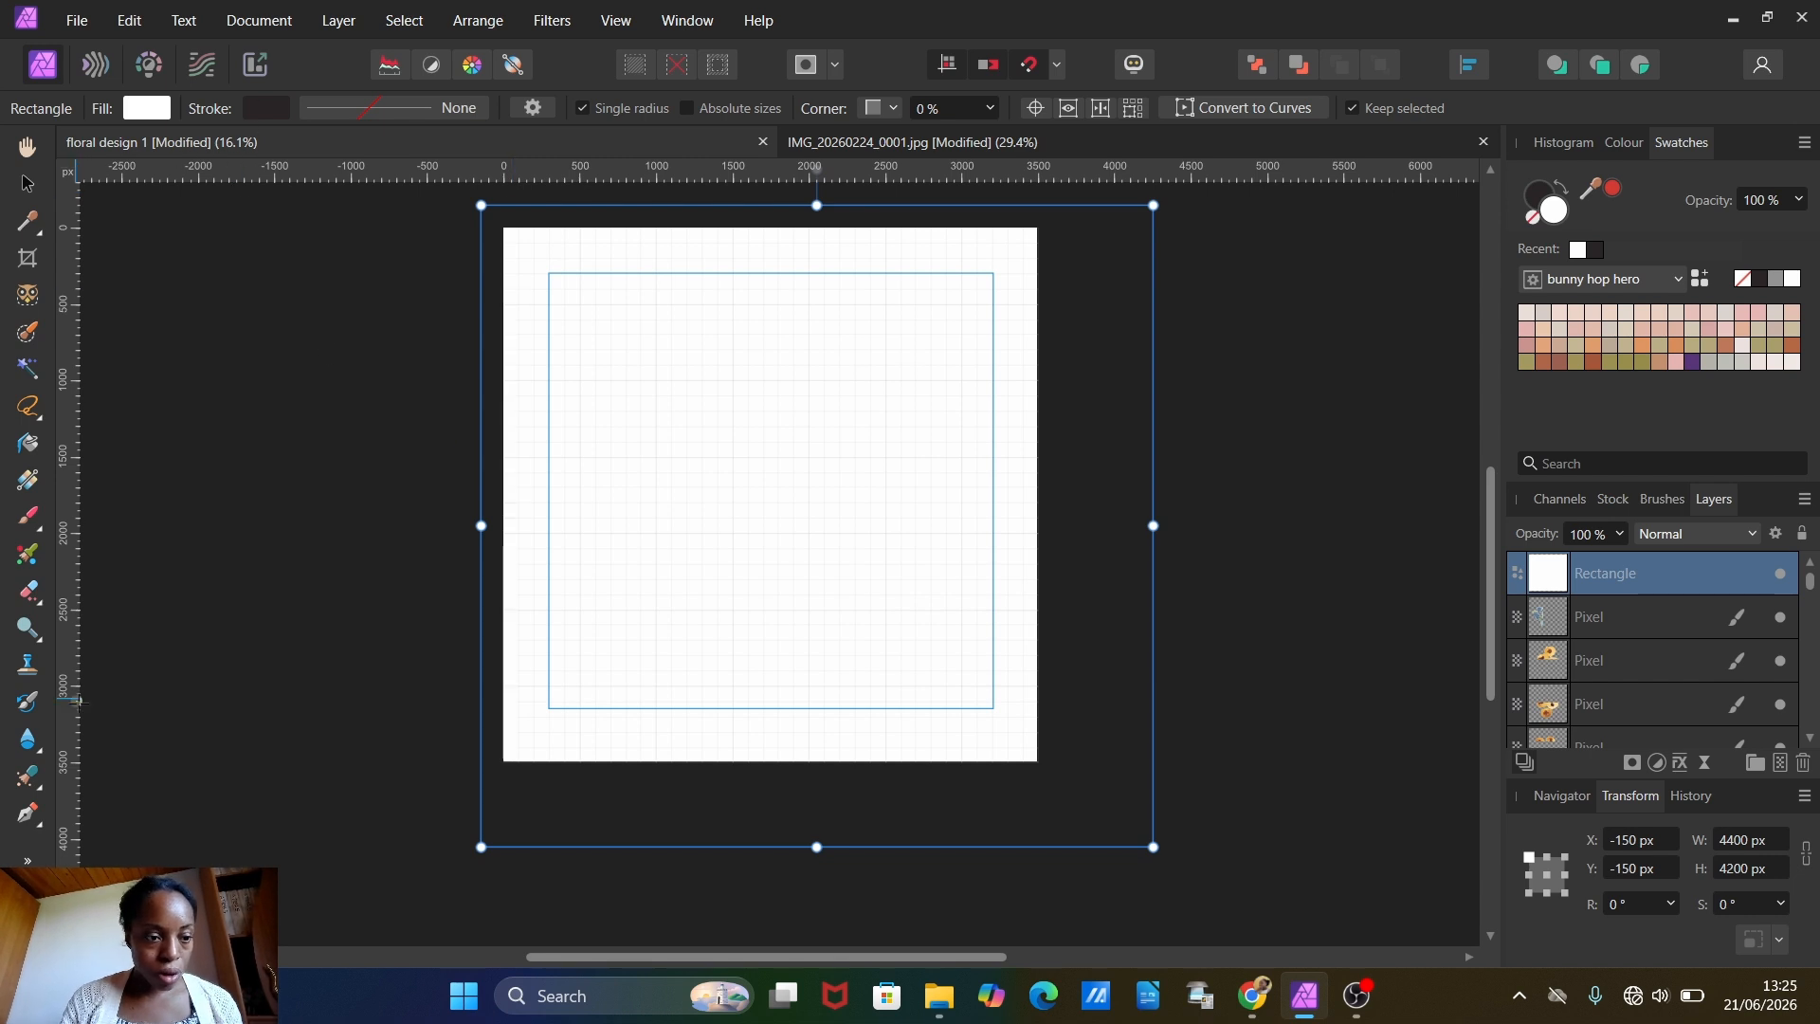
# Step: Give the top rectangle a bitmap fill from the exported floral design 1 image, scaling it down and rotating it to repeat across the canvas
pyautogui.click(29, 480)
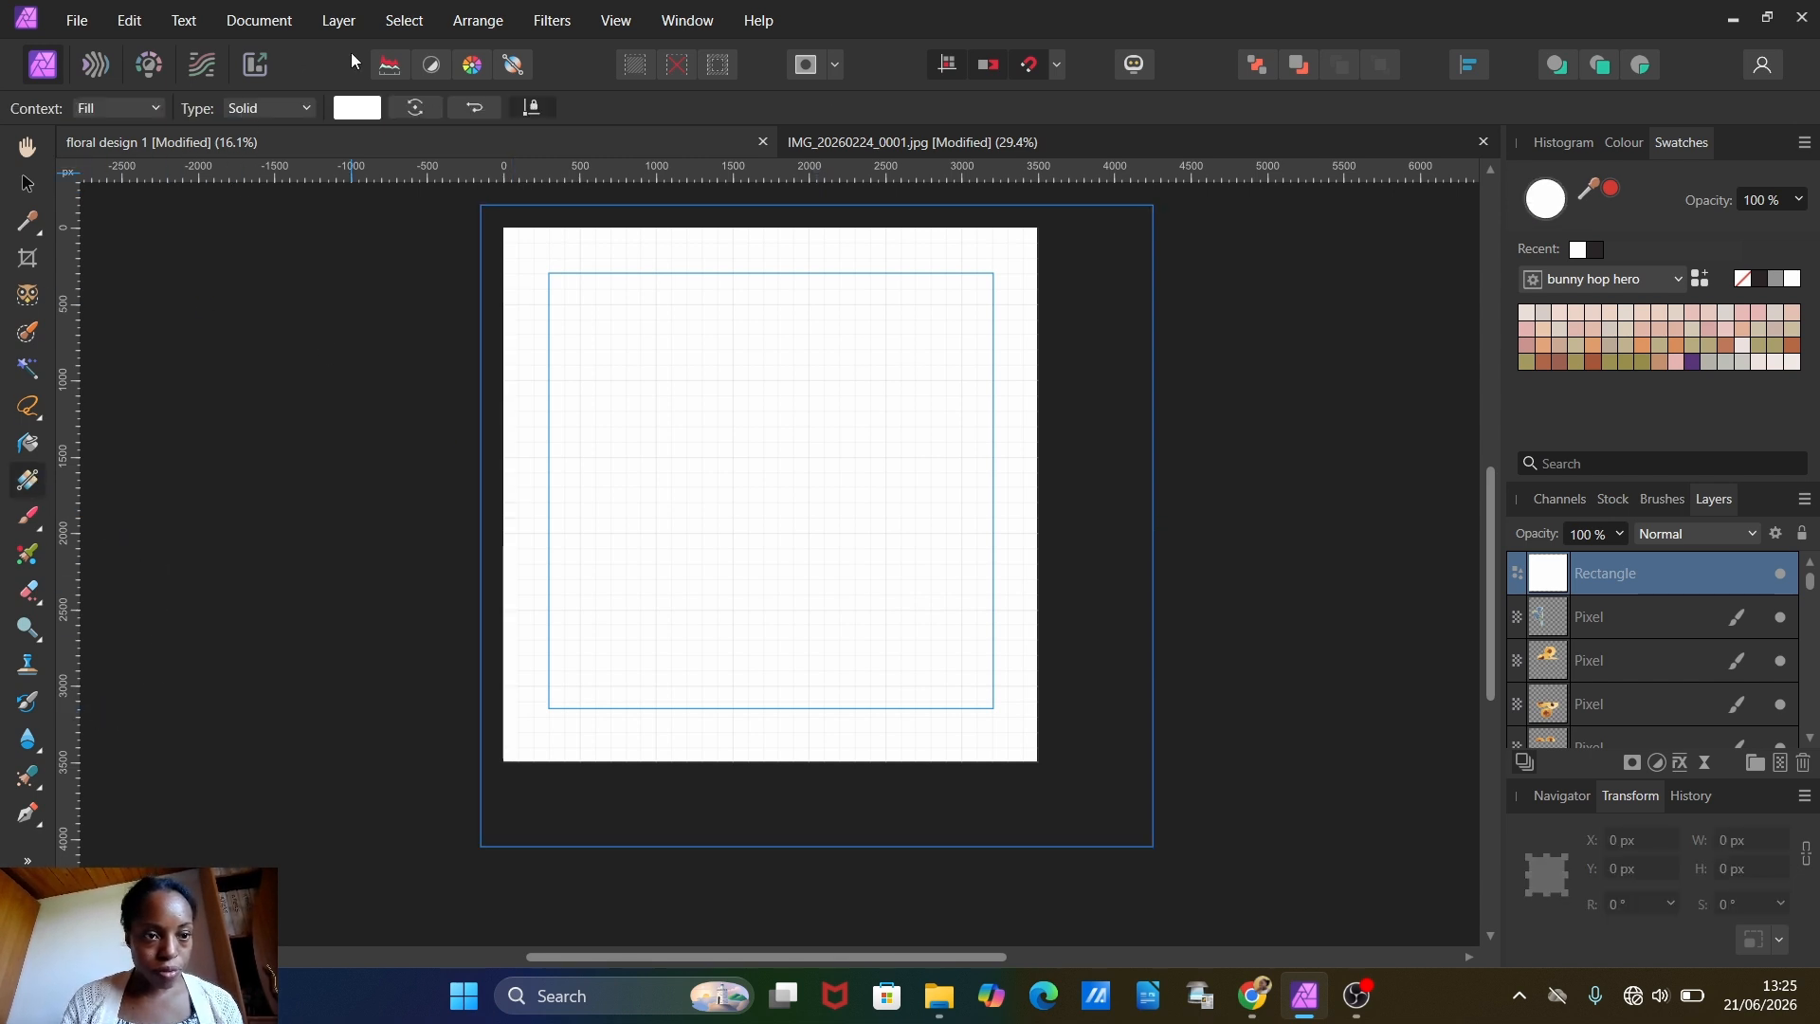
pyautogui.click(263, 114)
pyautogui.click(258, 293)
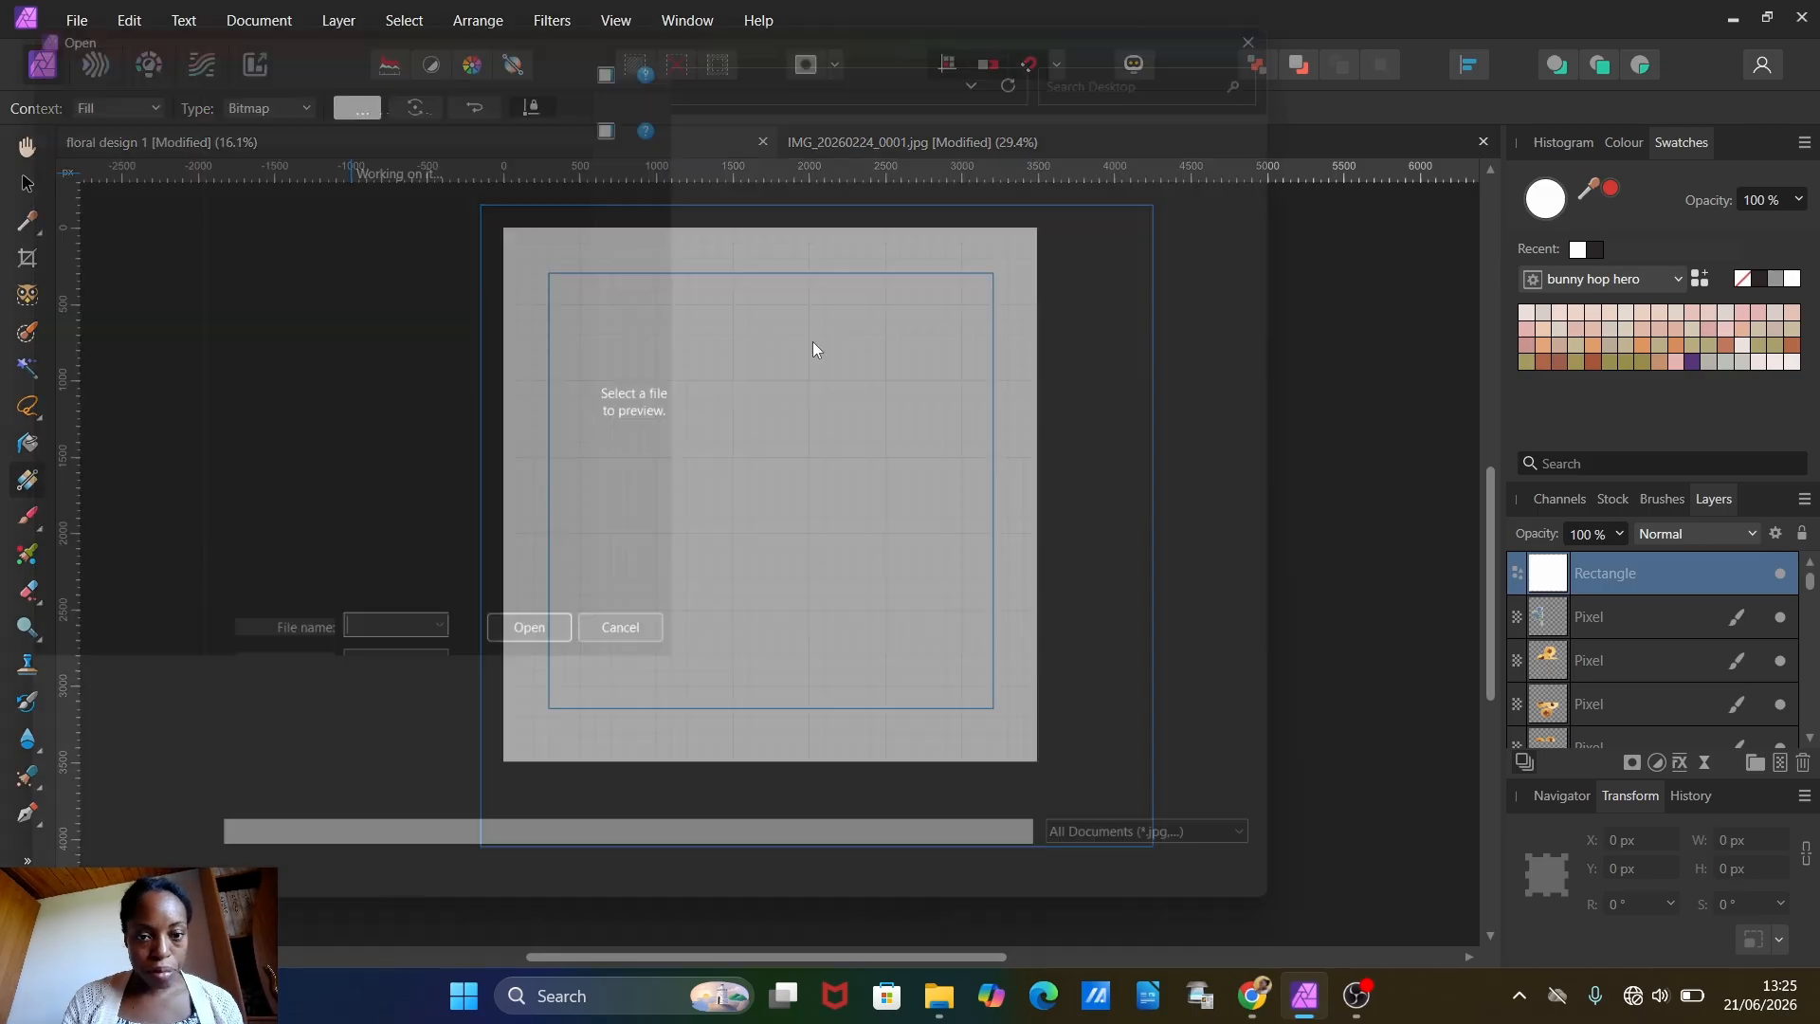
pyautogui.click(252, 210)
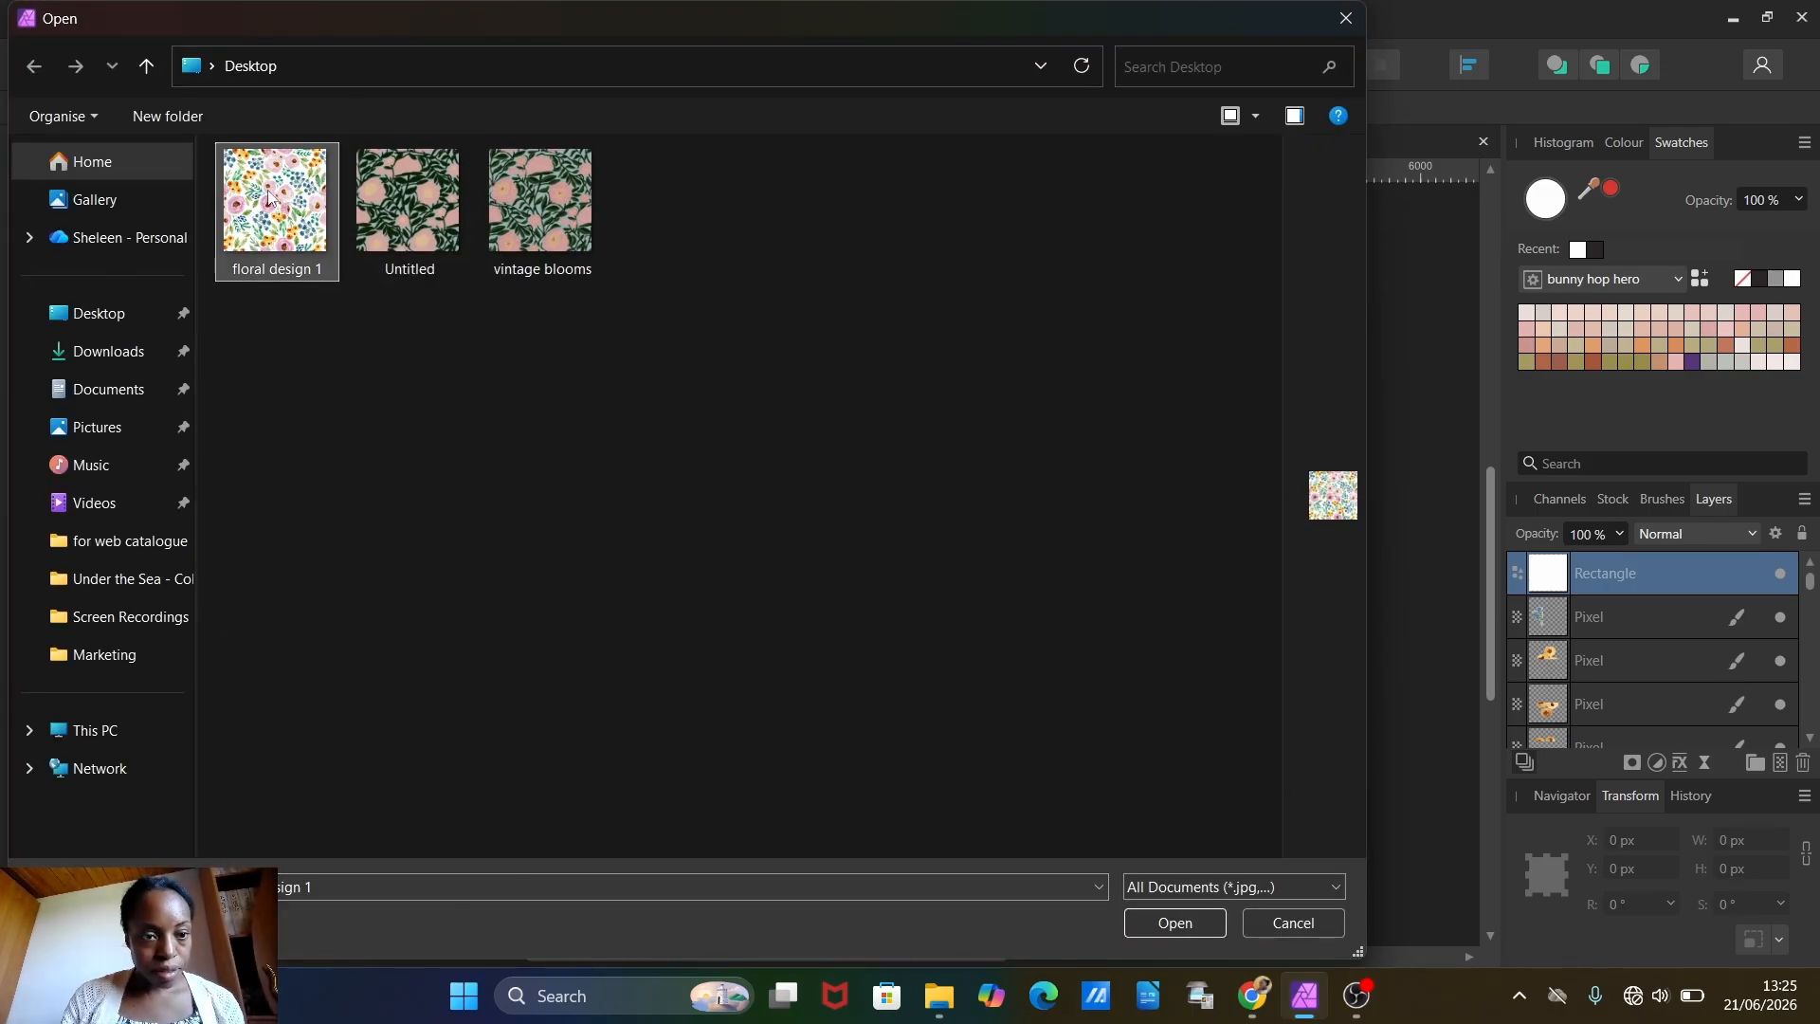
pyautogui.click(1174, 924)
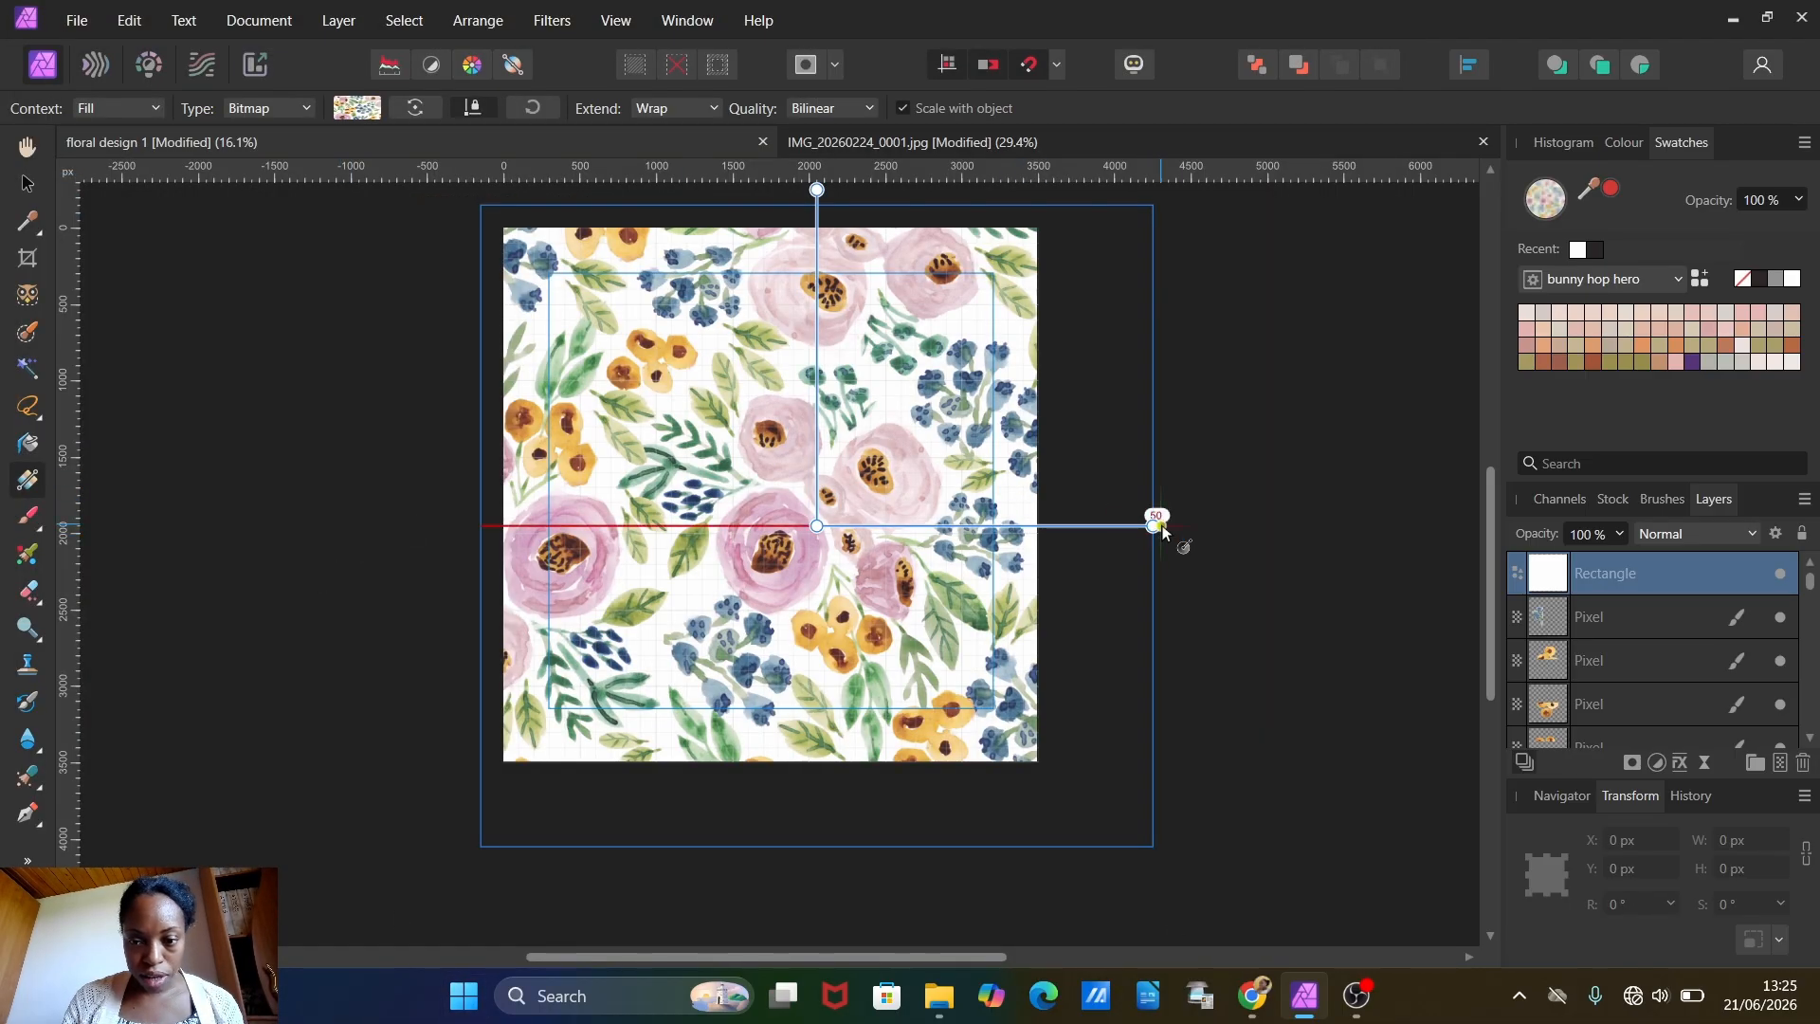
pyautogui.moveTo(1154, 525); pyautogui.dragTo(1224, 621)
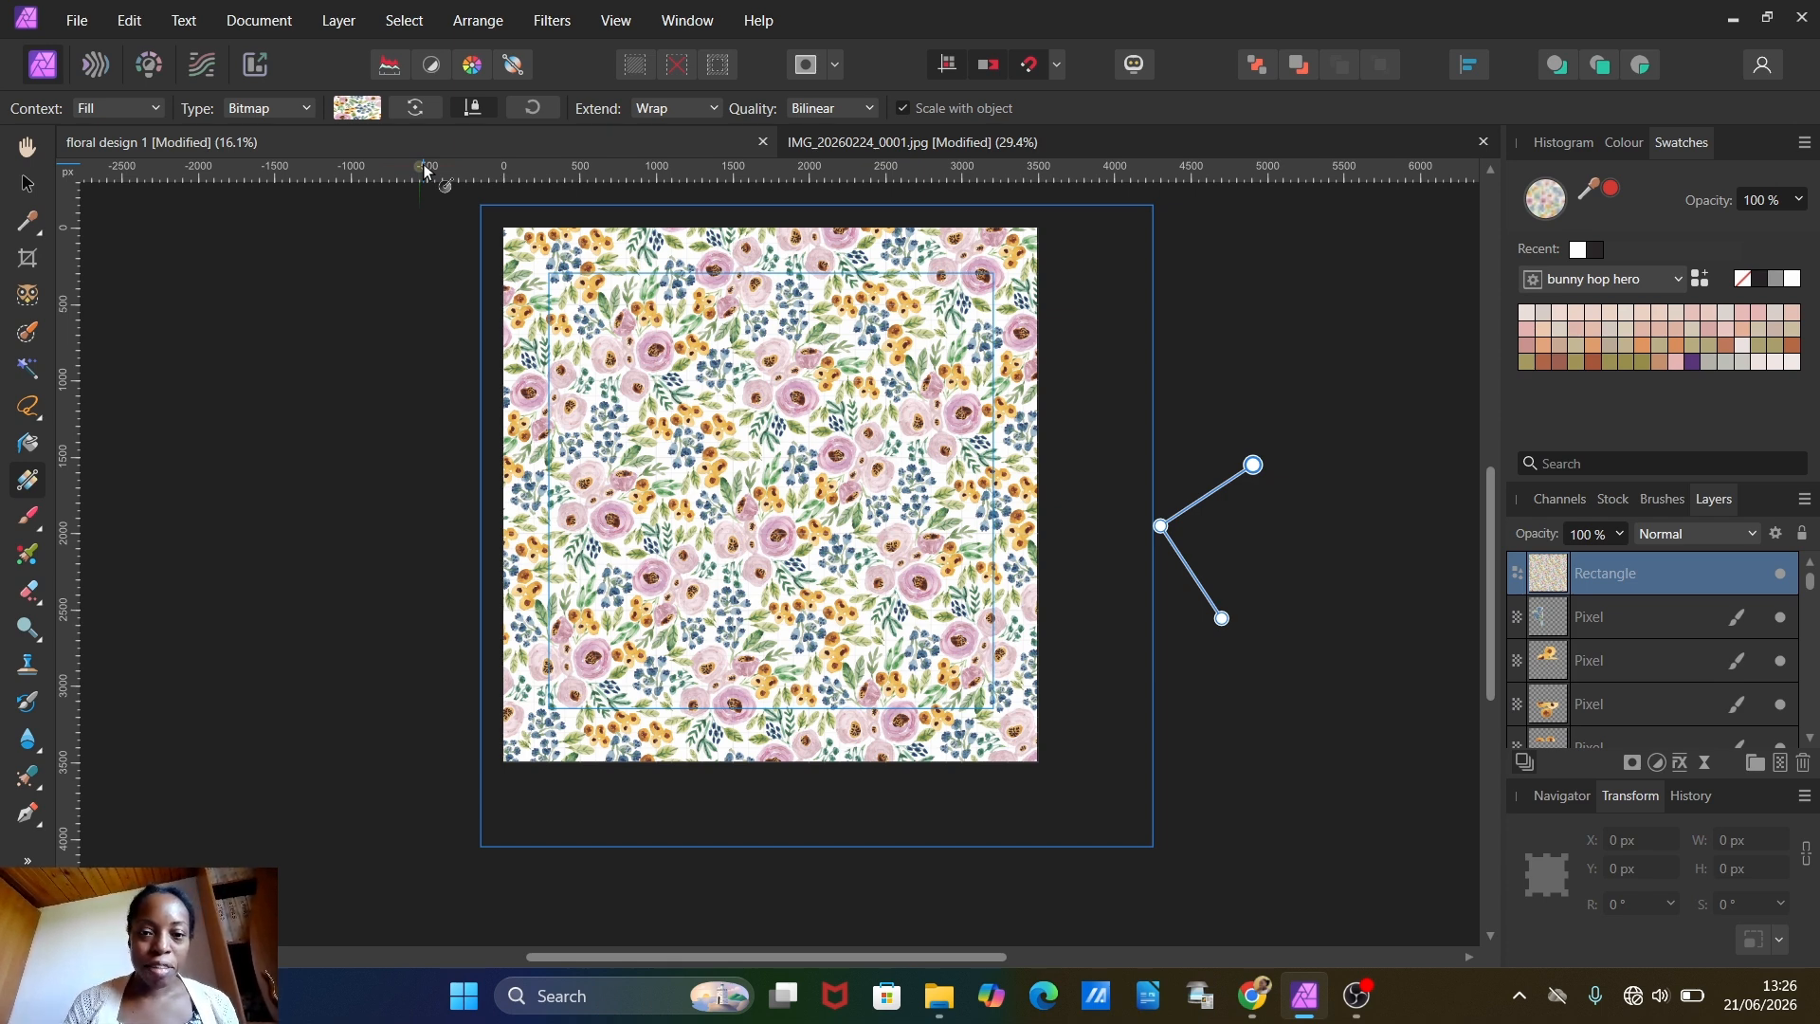
pyautogui.moveTo(423, 168); pyautogui.dragTo(1010, 471)
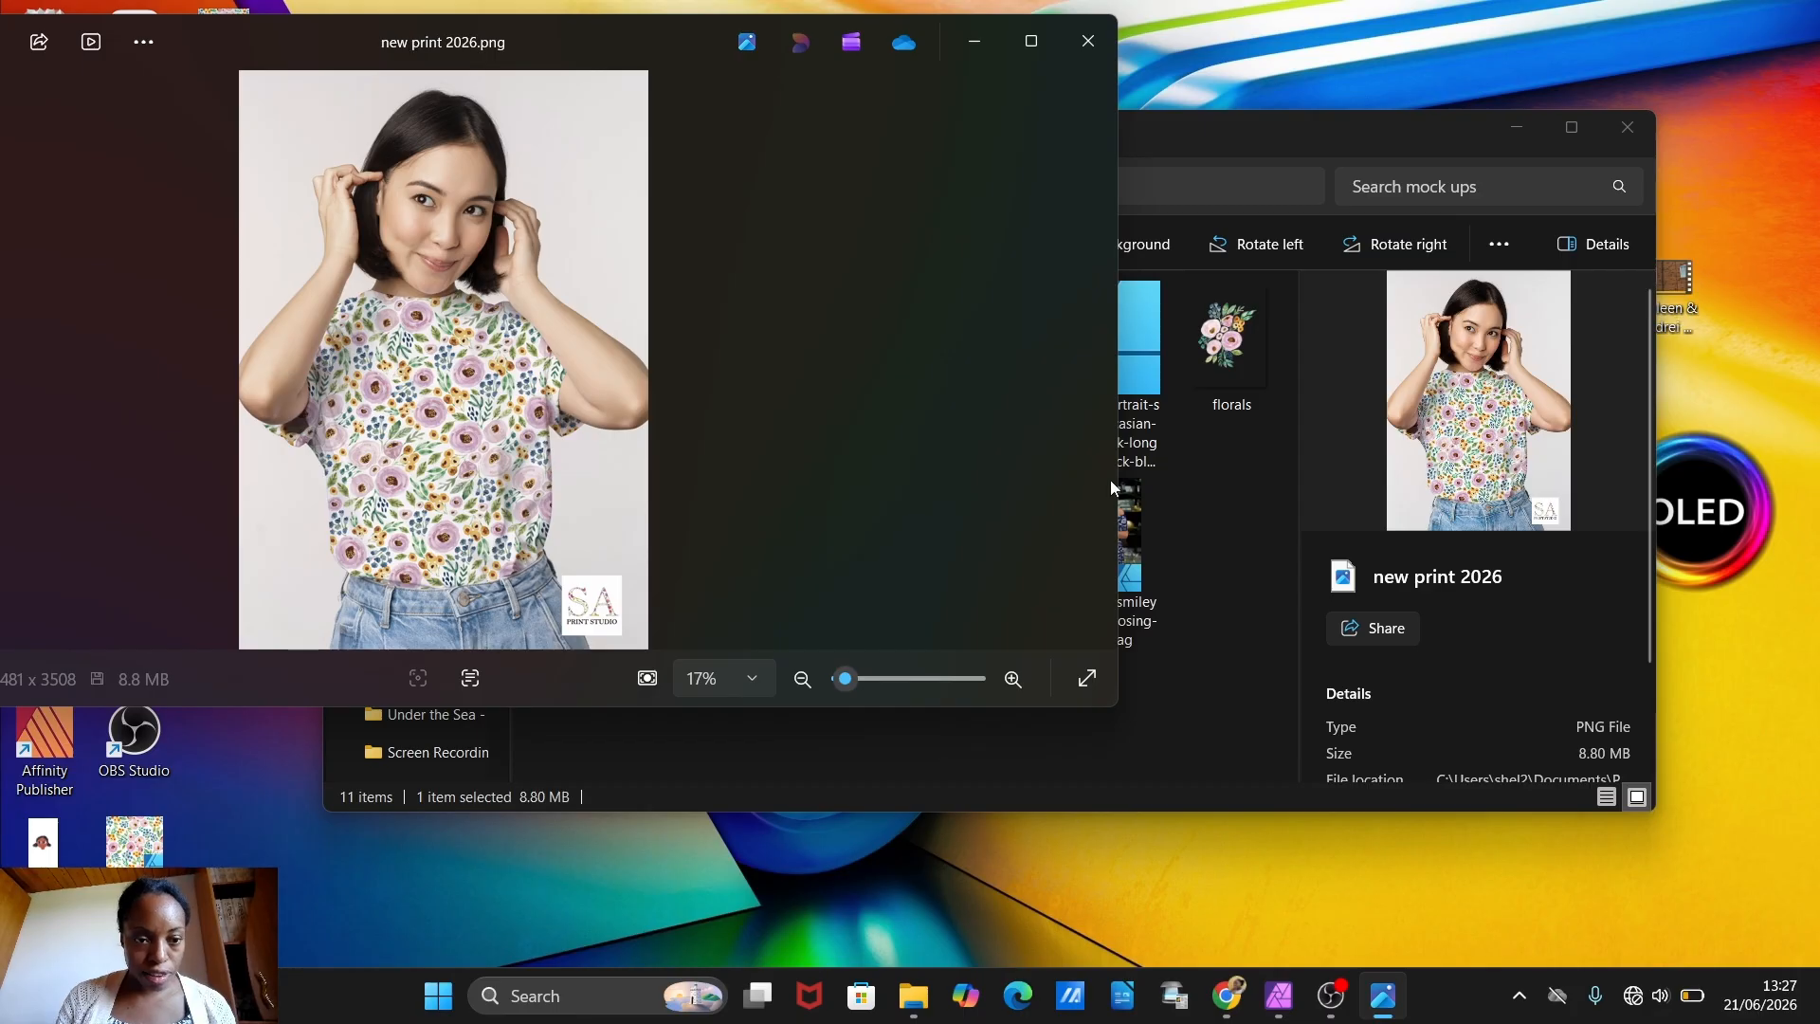
# Step: View the new print 2026.png shirt mockup full screen and examine the floral print up close
pyautogui.click(1087, 679)
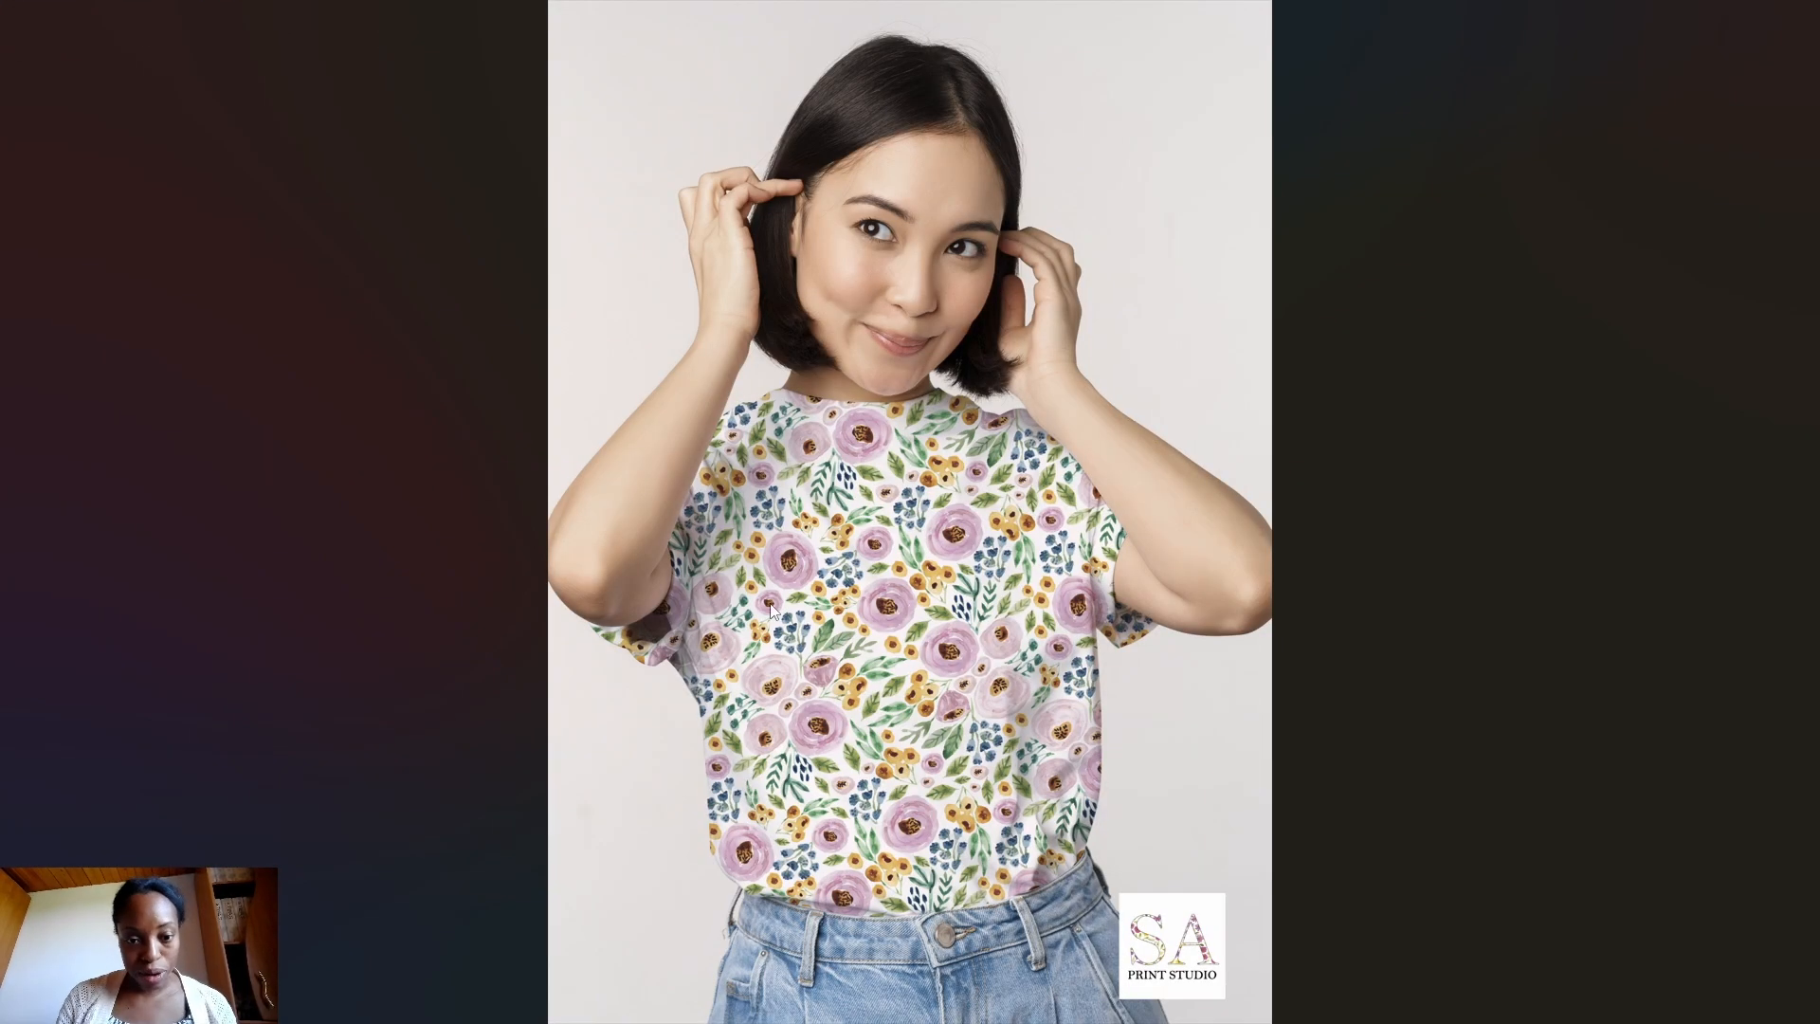
pyautogui.scroll(5, 977, 580)
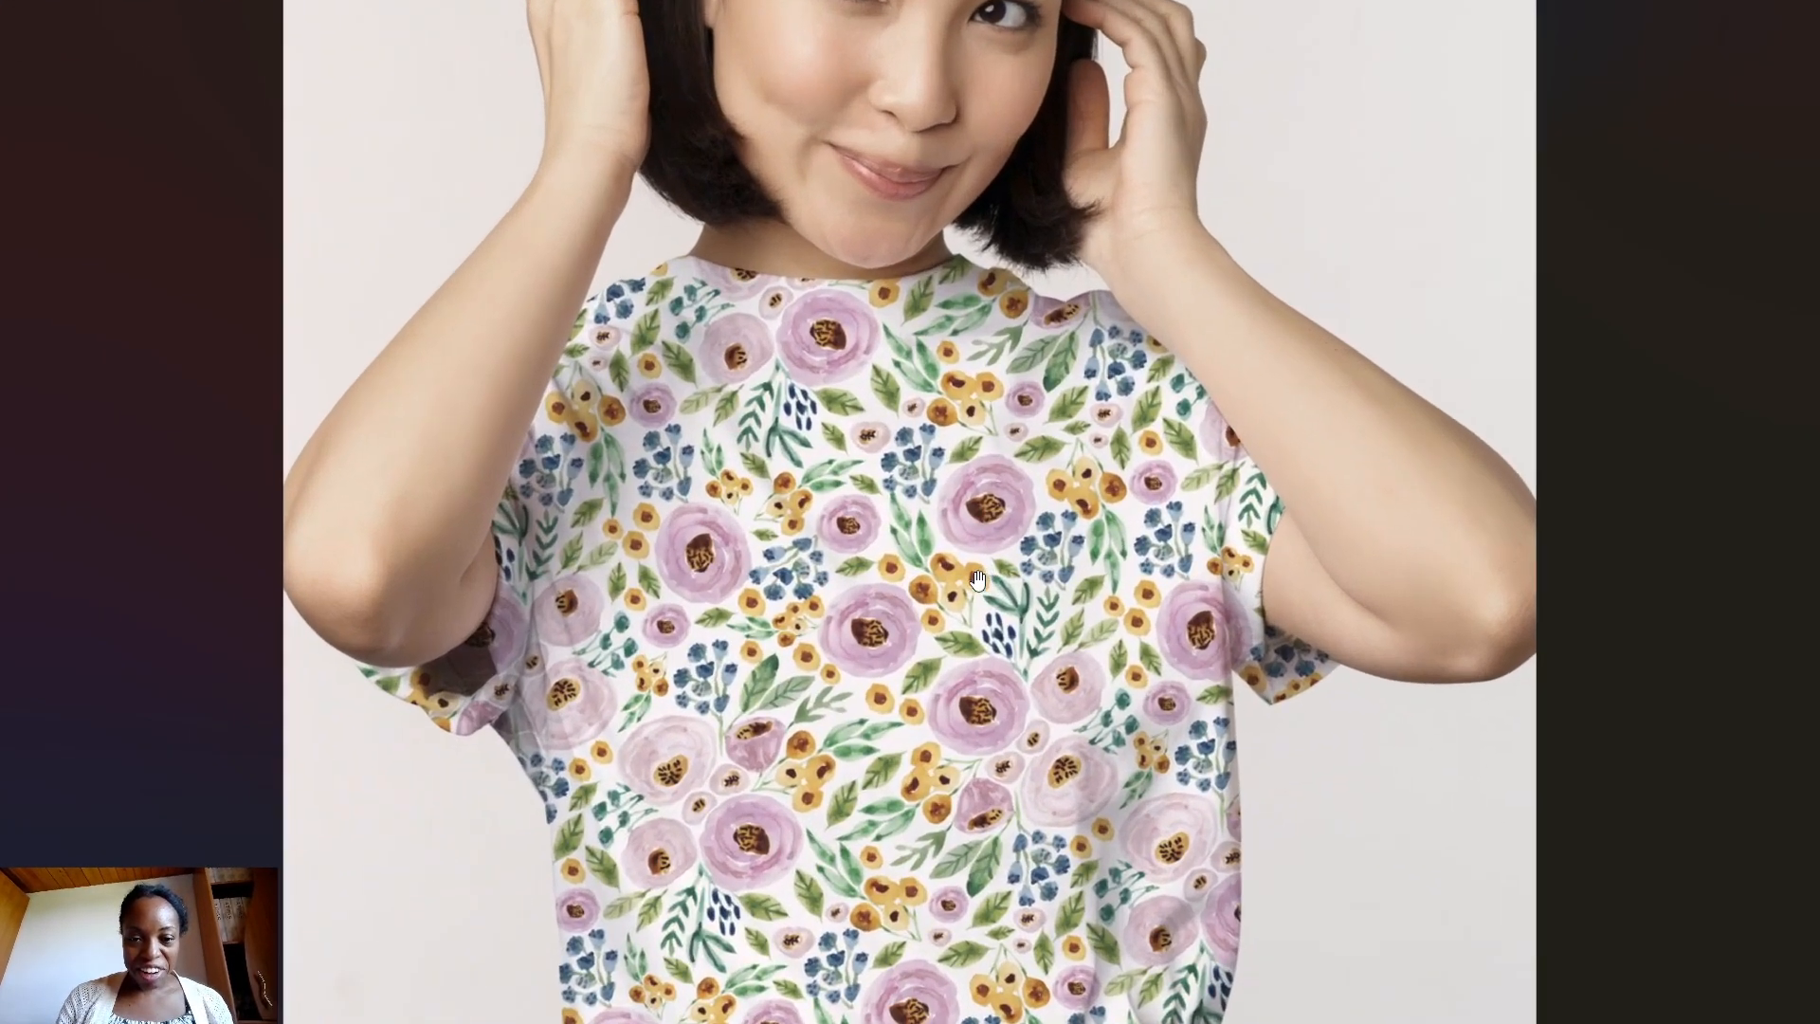